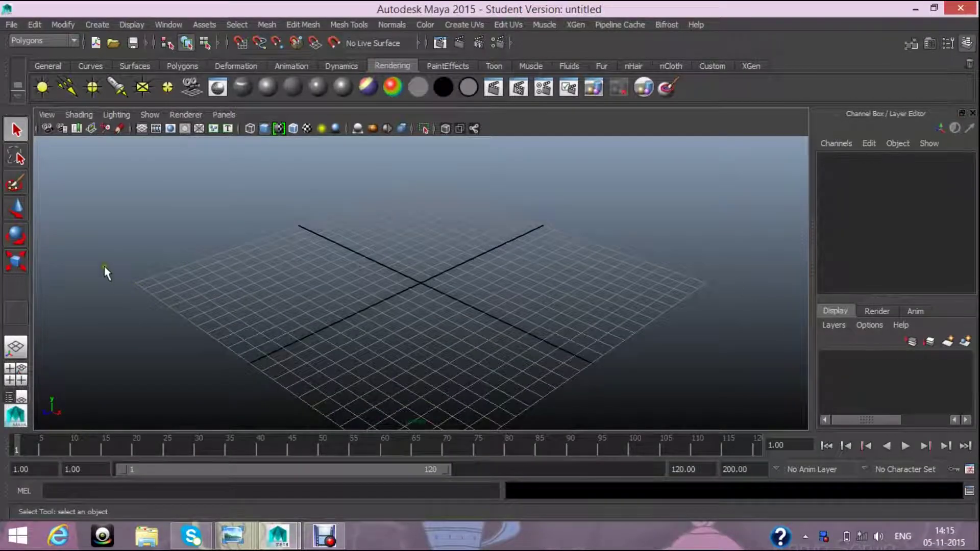
- In the four-view layout, load Pictures\w\oak-barrel.png as the front view's image plane
left_click(15, 369)
left_click(210, 345)
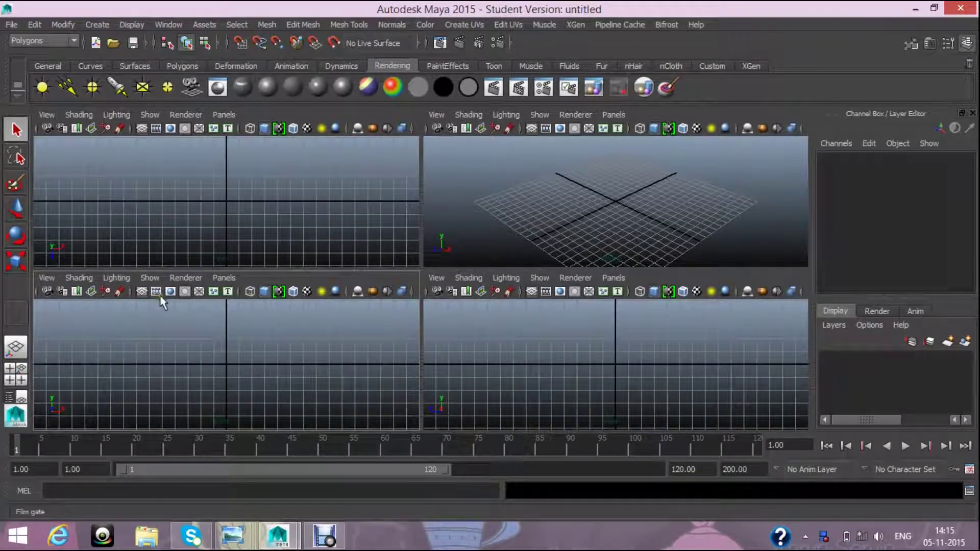
left_click(93, 295)
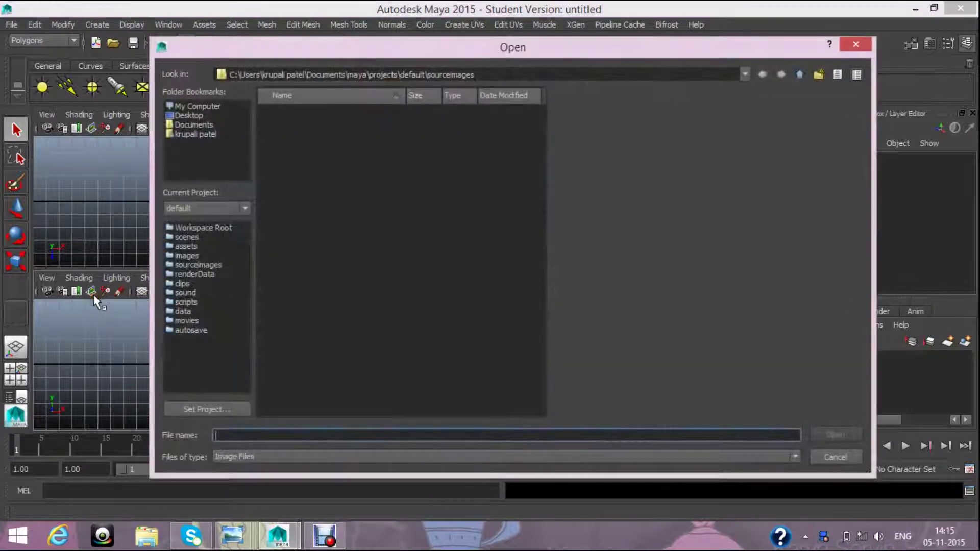
left_click(199, 135)
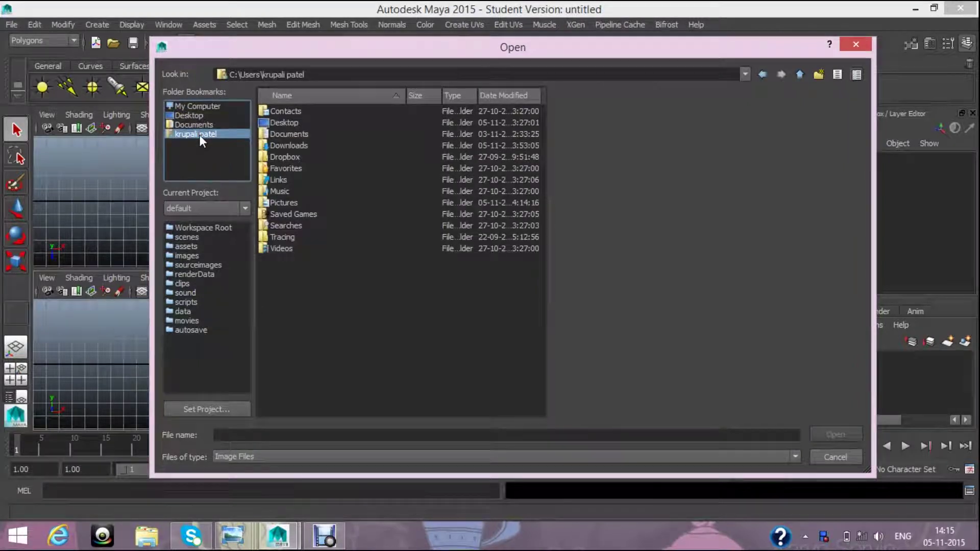
left_click(277, 200)
left_click(837, 434)
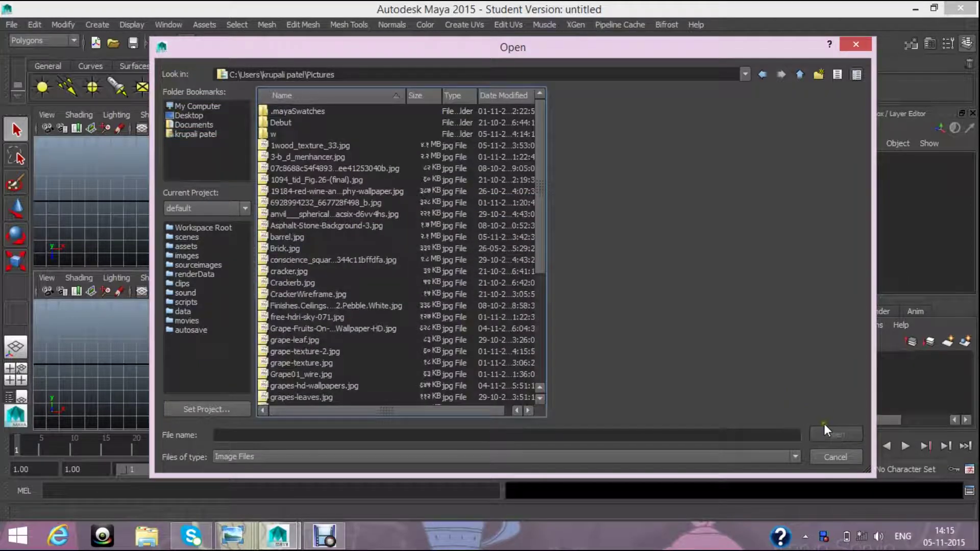
left_click(270, 133)
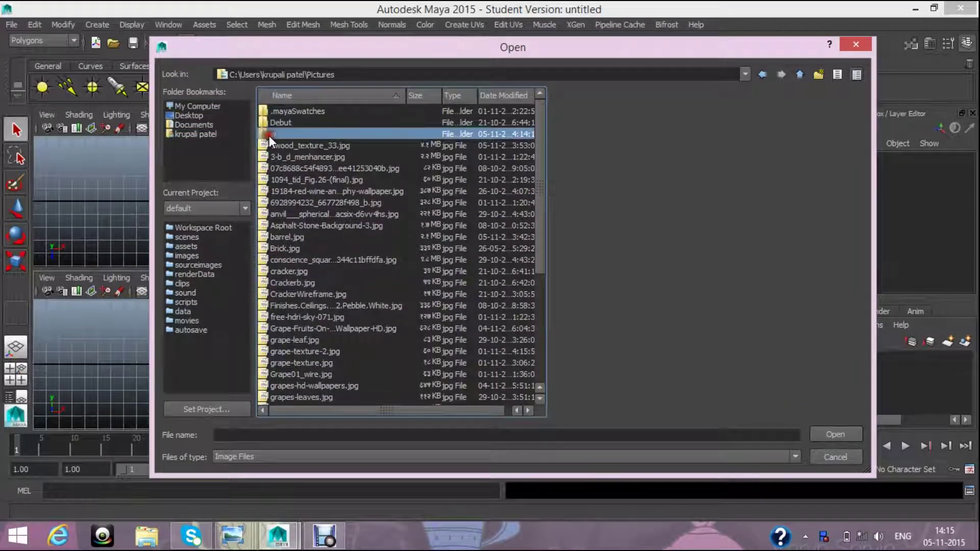
left_click(837, 434)
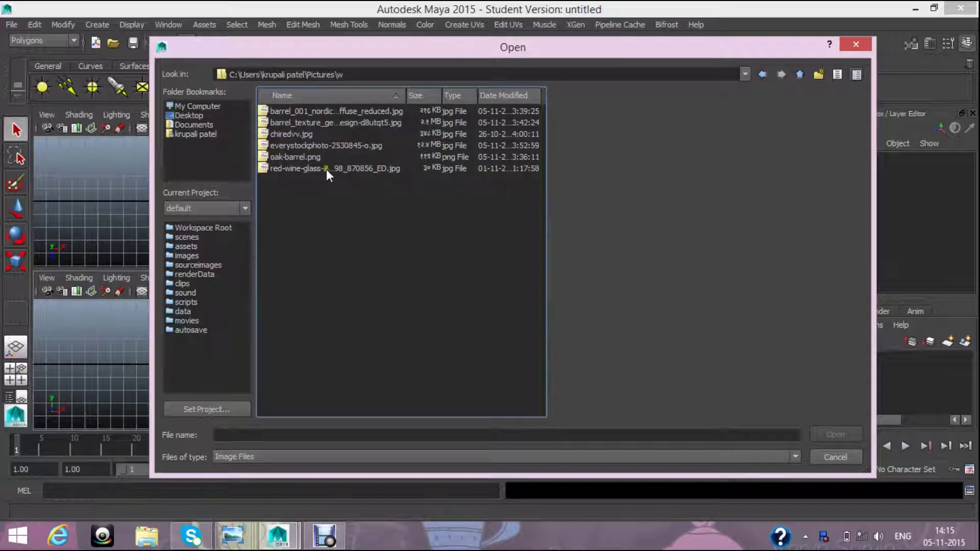
left_click(304, 134)
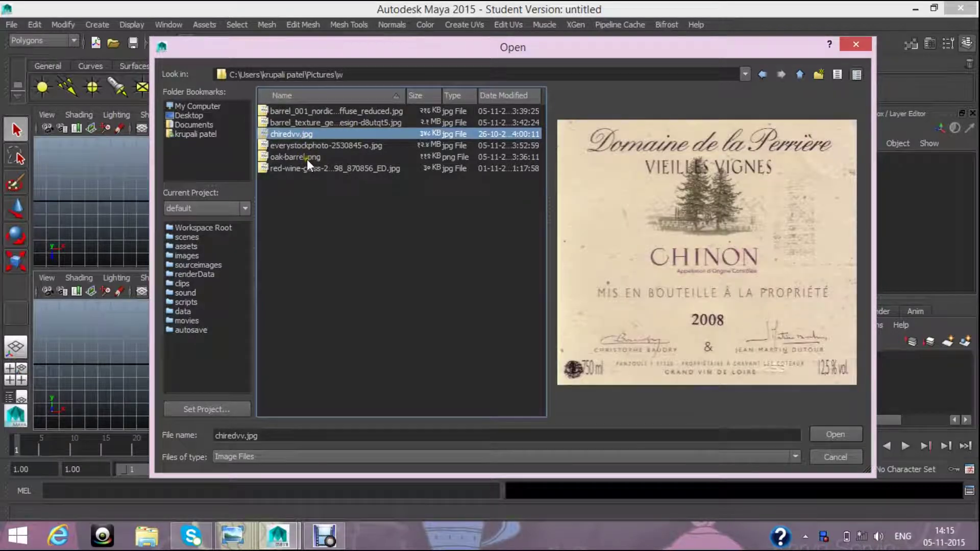
left_click(307, 158)
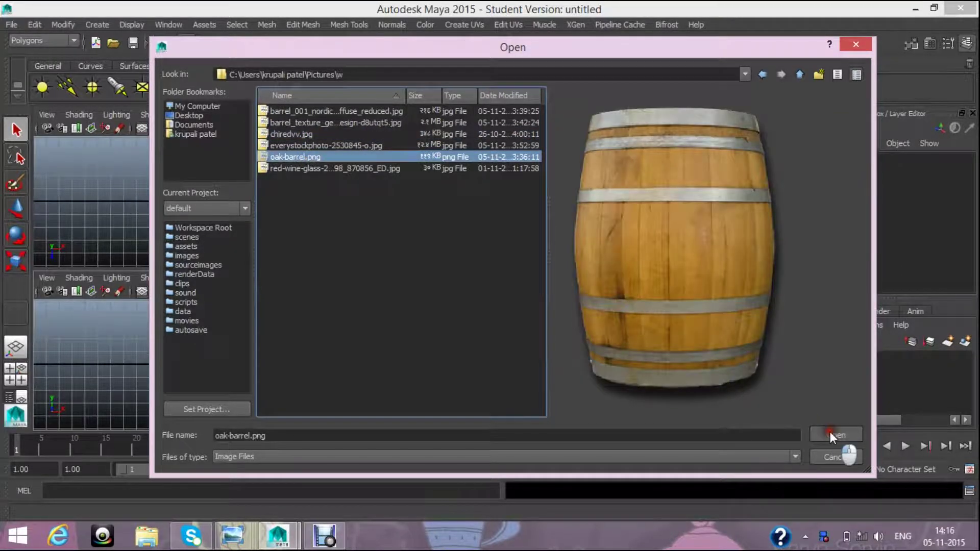
left_click(830, 433)
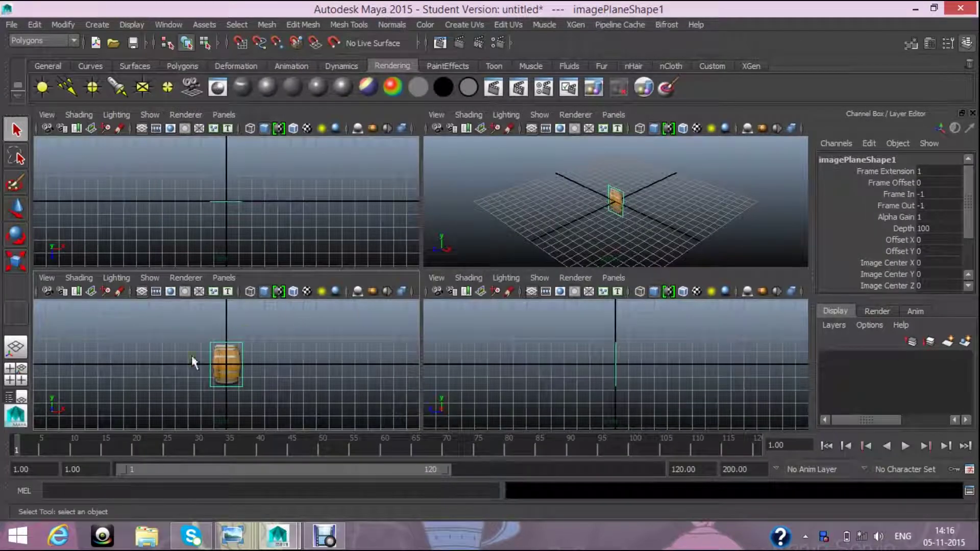
- Select imagePlane1 and move it up to Translate Y 1.345
scroll(375, 334, "down", 1)
scroll(376, 333, "down", 1)
scroll(376, 334, "up", 1)
scroll(375, 334, "up", 1)
scroll(376, 334, "up", 1)
left_click(619, 204)
key("Up")
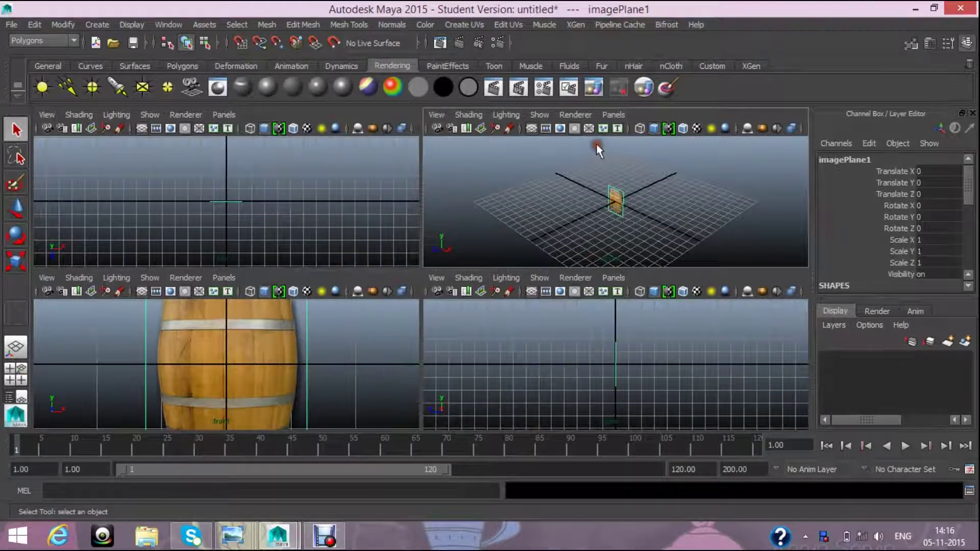
left_click(18, 206)
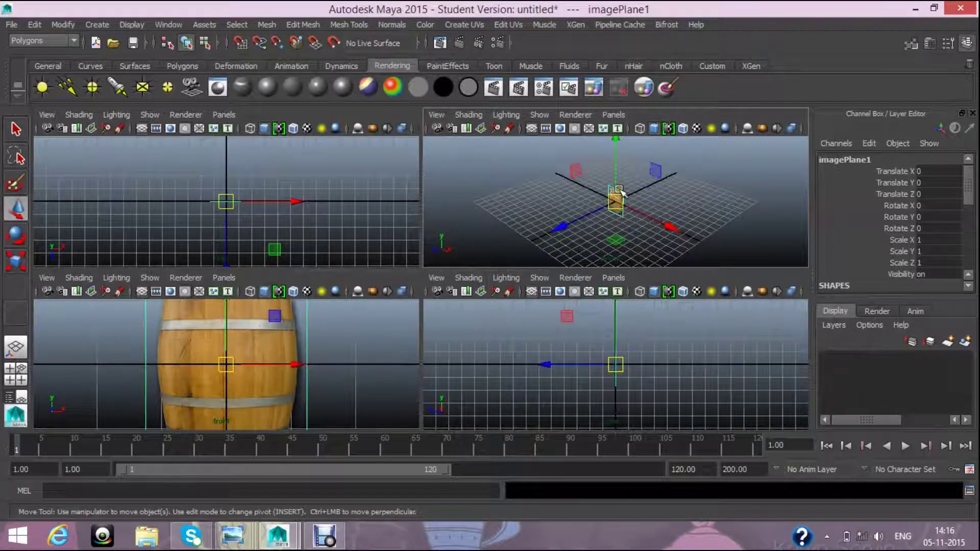
mouse_move(616, 189)
left_mouse_down()
mouse_move(616, 162)
mouse_move(616, 172)
left_mouse_up()
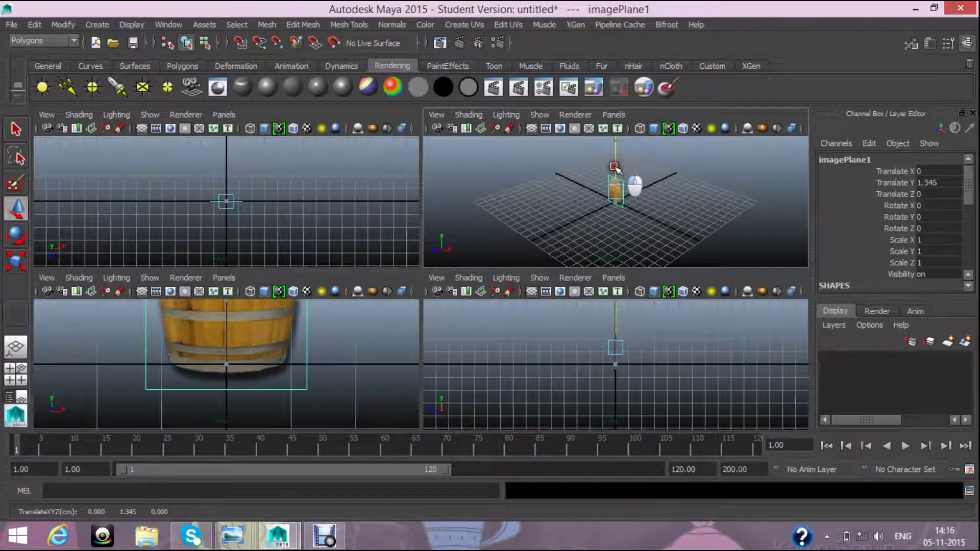
- Deselect the image plane and maximise the perspective view
scroll(651, 218, "up", 3)
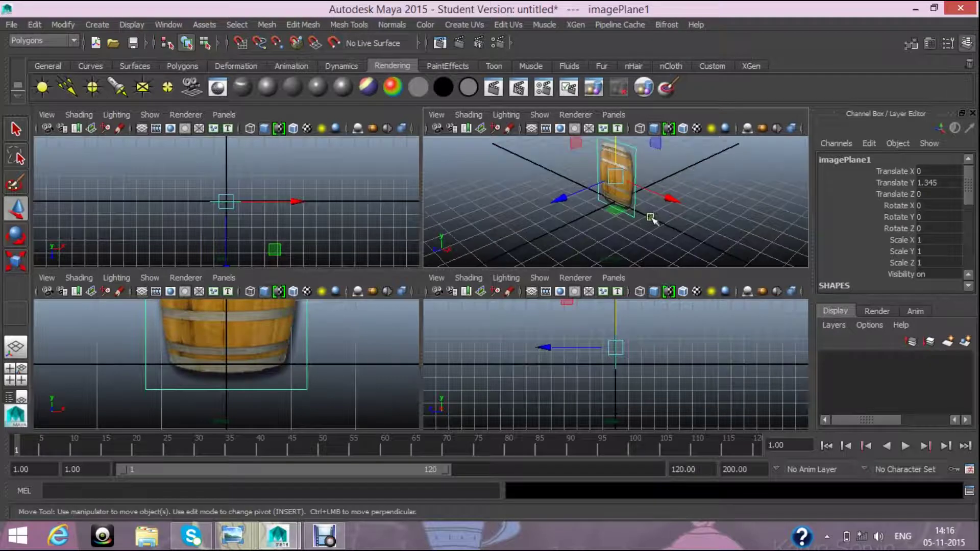
scroll(240, 347, "down", 3)
left_click(246, 340)
scroll(246, 340, "up", 3)
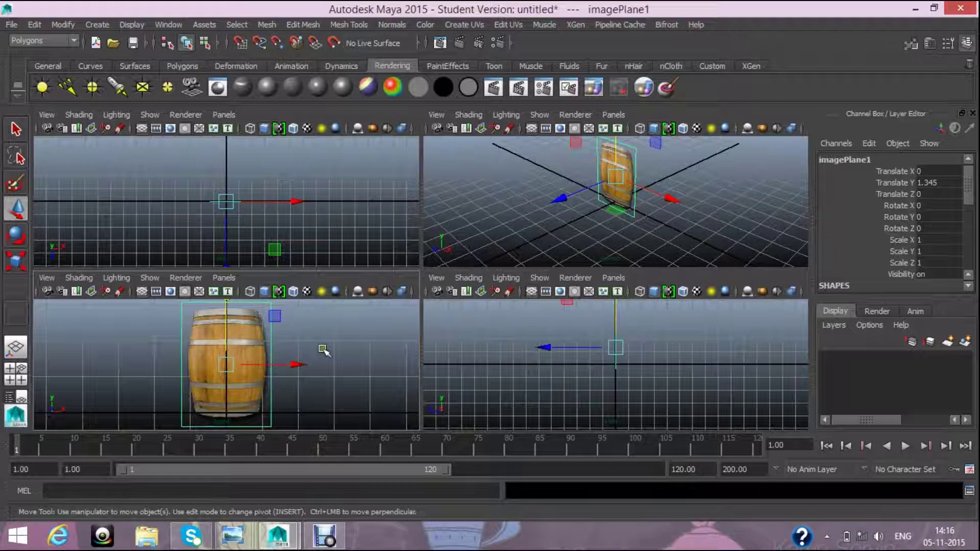
left_click(351, 368)
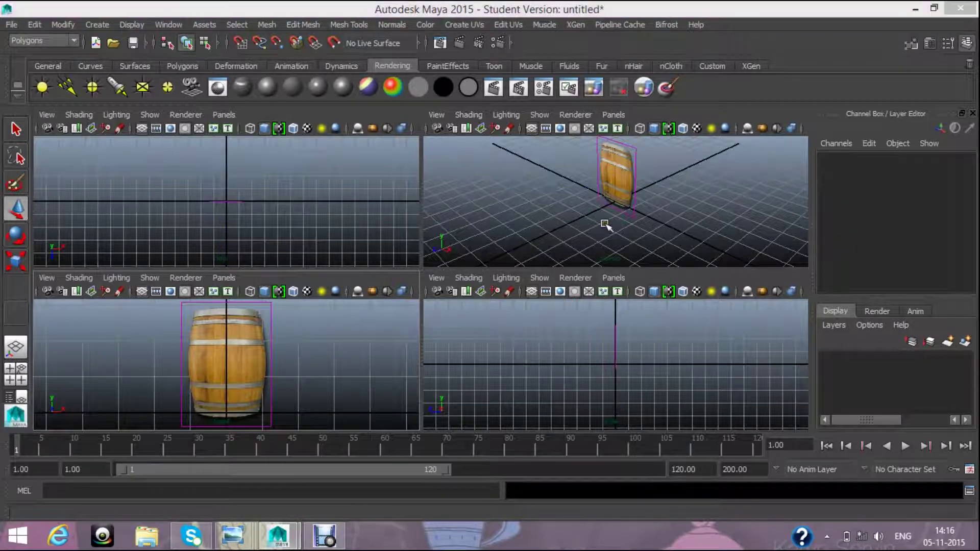
key("space")
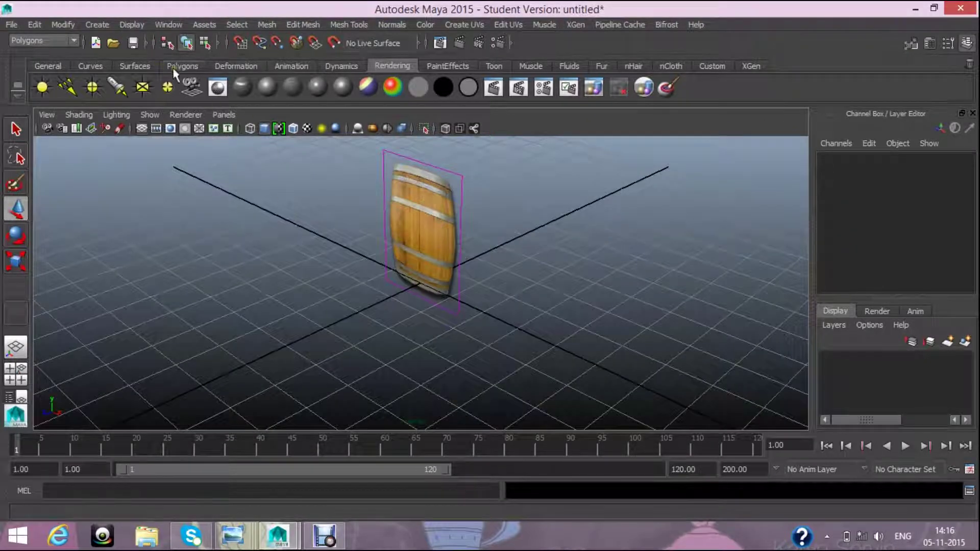
- Draw a flat polygon cylinder on the grid using the Polygons shelf Cylinder tool
left_click(179, 67)
left_click(89, 90)
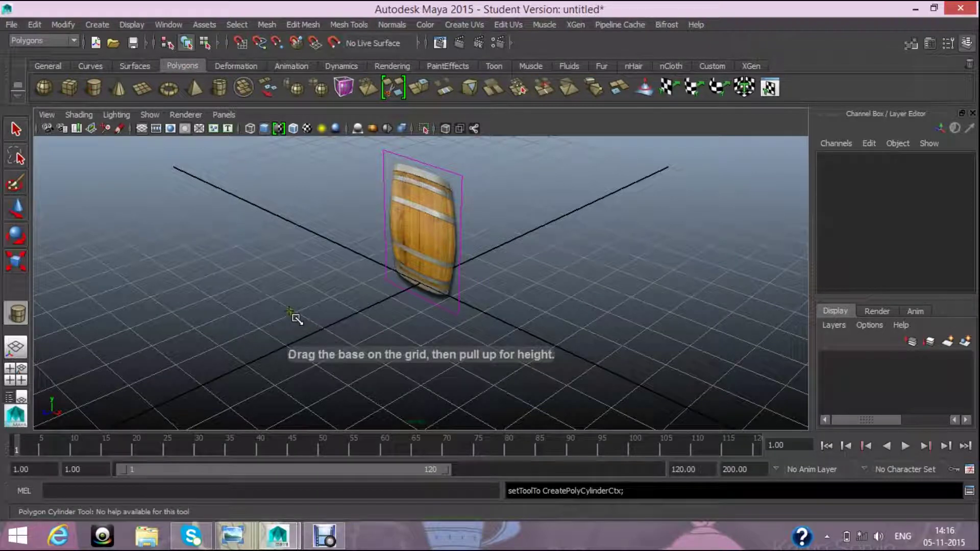
mouse_move(271, 320)
left_mouse_down()
mouse_move(340, 339)
mouse_move(324, 305)
mouse_move(333, 323)
left_mouse_up()
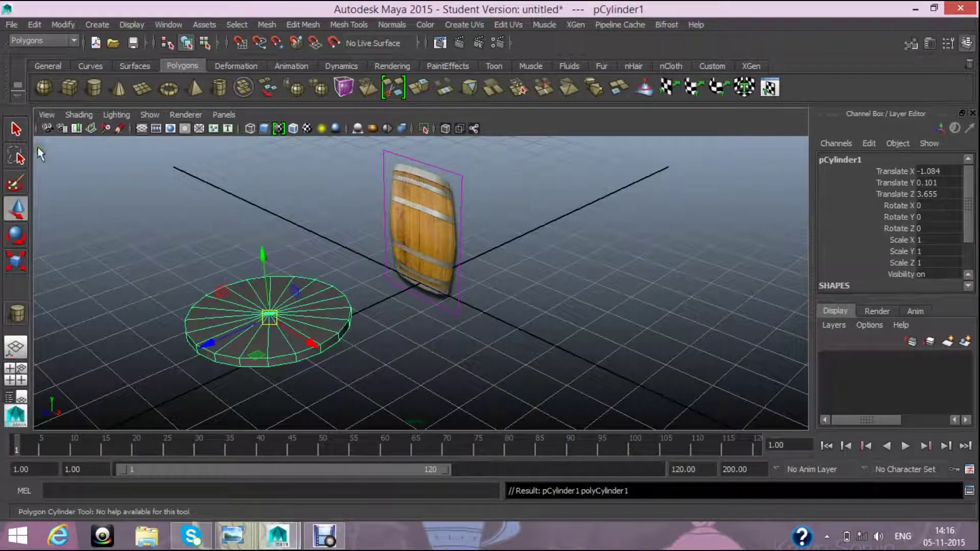
left_click(15, 130)
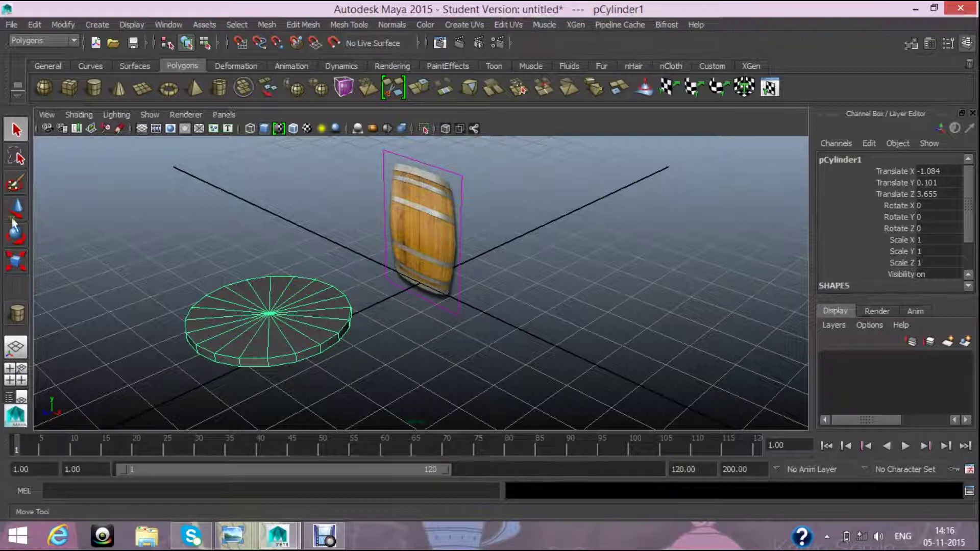
- Set polyCylinder1 Subdivisions Axis to 12, then return to the four-view layout
key("w")
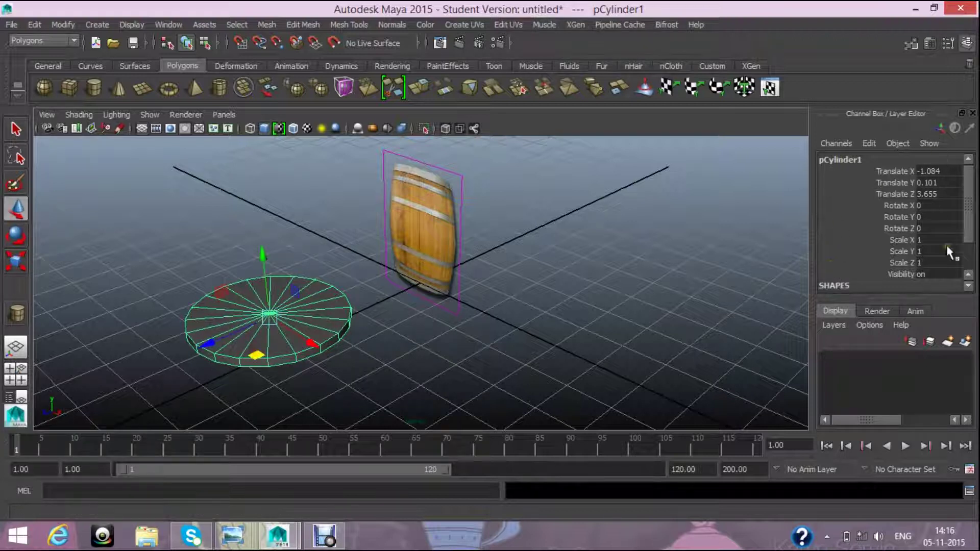
left_click_drag(970, 239, 969, 280)
left_click(861, 276)
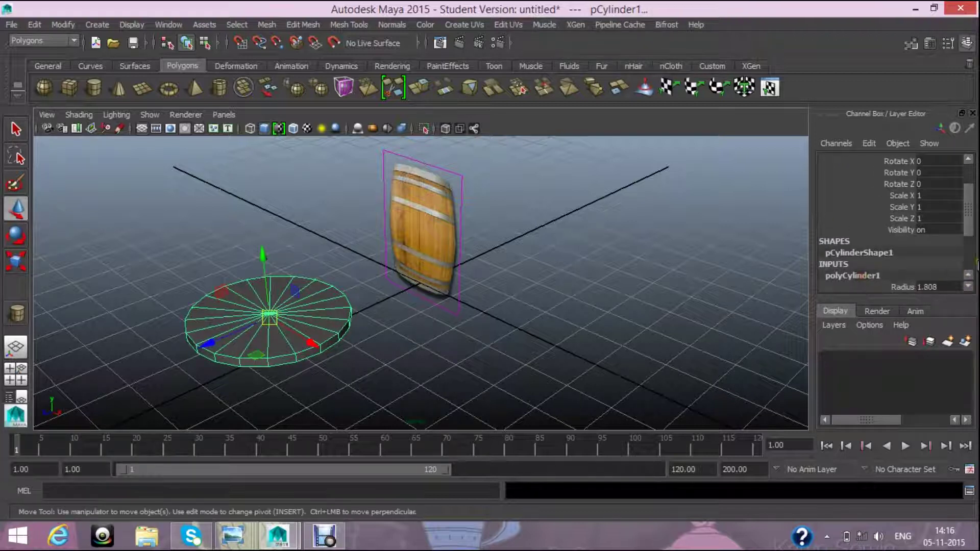
scroll(965, 275, "down", 2)
double_click(941, 231)
type("12")
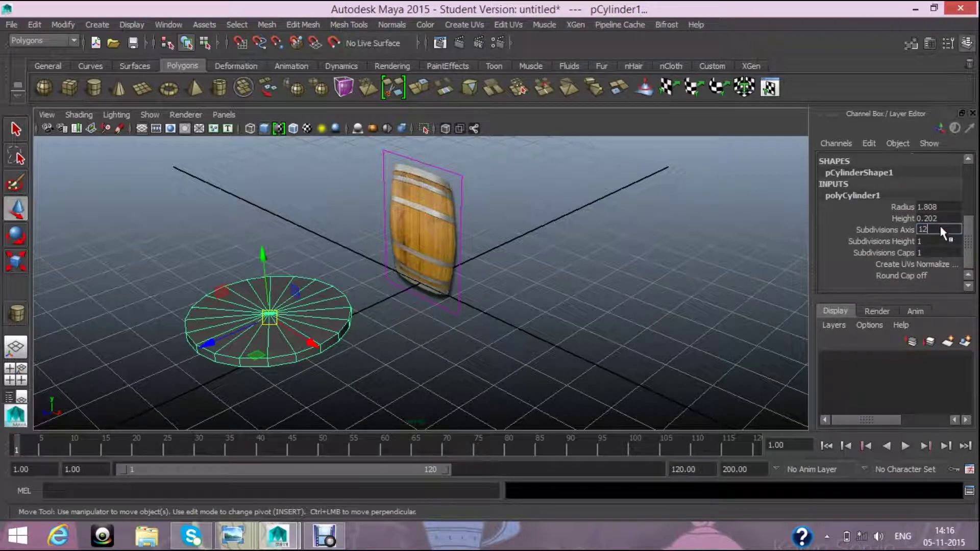
key("Return")
left_click(546, 352)
left_click(311, 312)
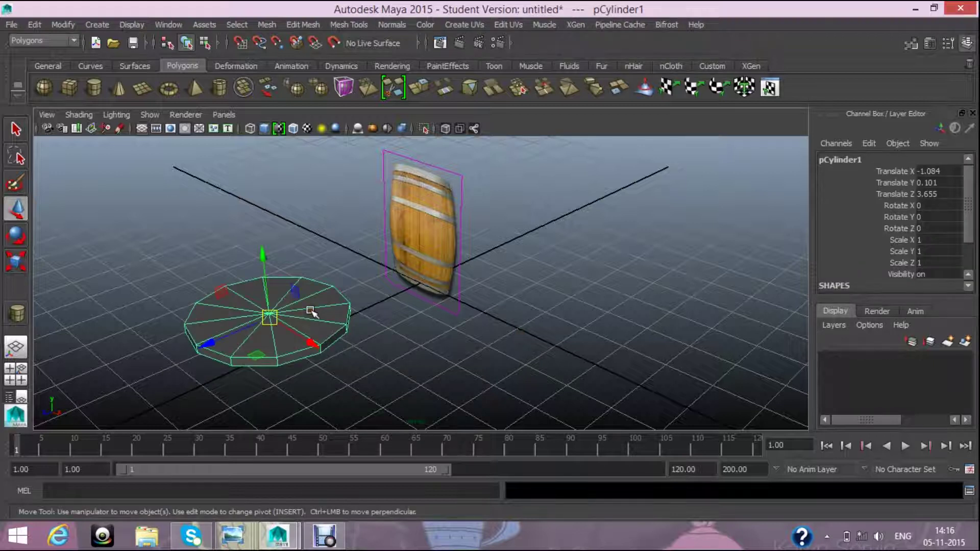
key("space")
- Switch the cylinder back to object mode and move it under the barrel image
right_click(195, 408)
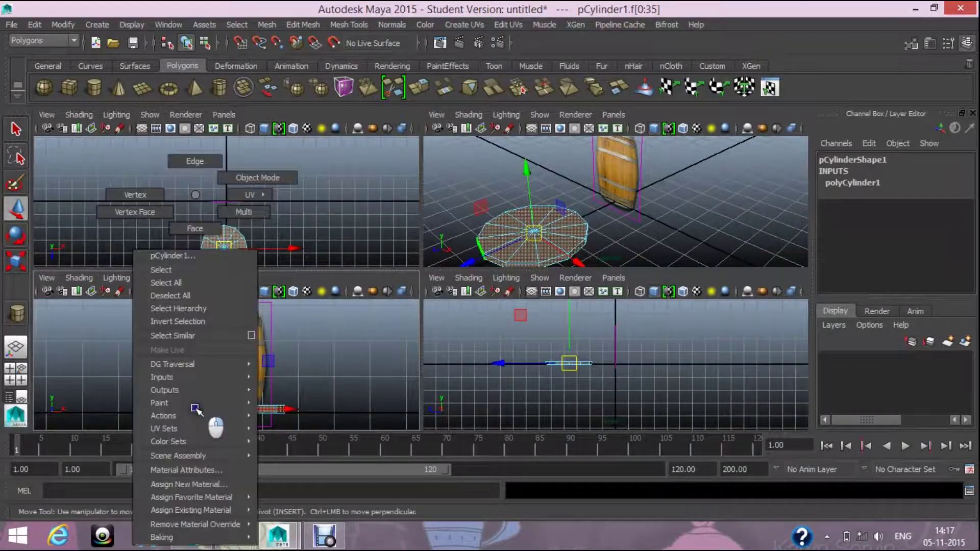
left_click(258, 177)
left_click(225, 411)
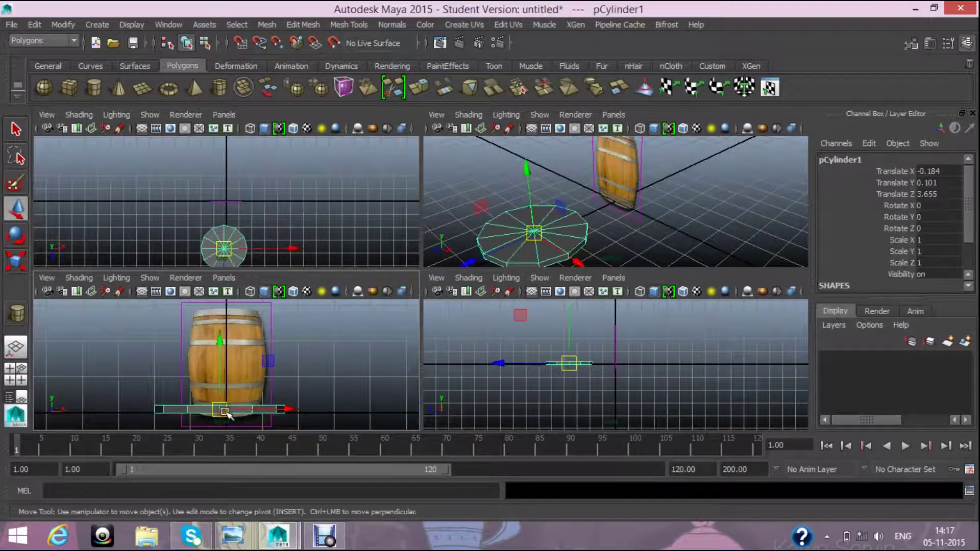
left_click_drag(225, 409, 234, 417)
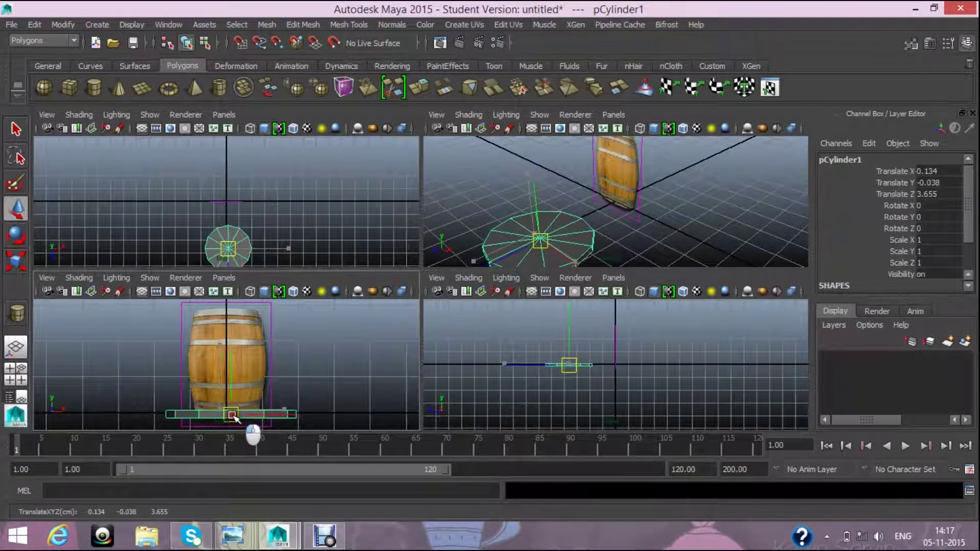
middle_click_drag(258, 433, 255, 431)
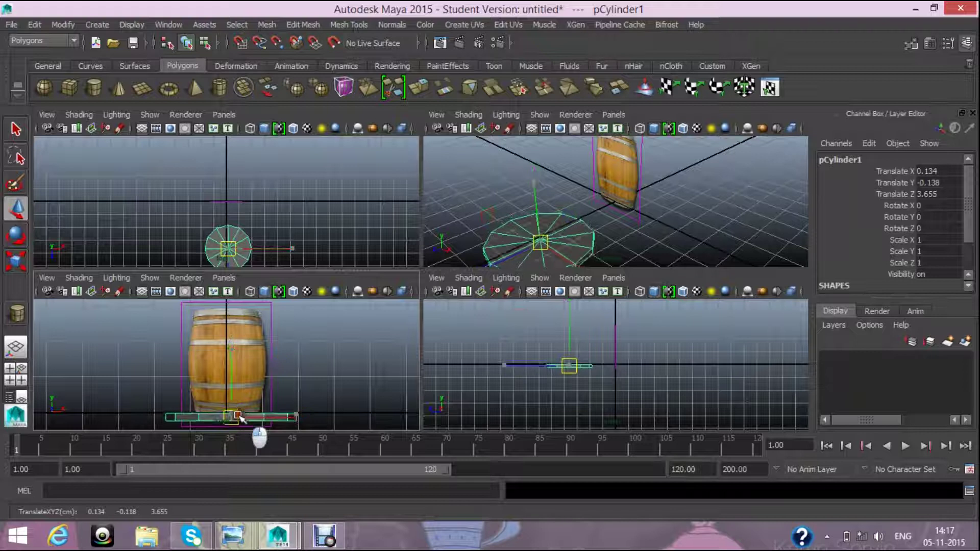
- Scale the cylinder uniformly to 0.541 and place it at Translate X 0.015, Y -0.058
left_click(24, 259)
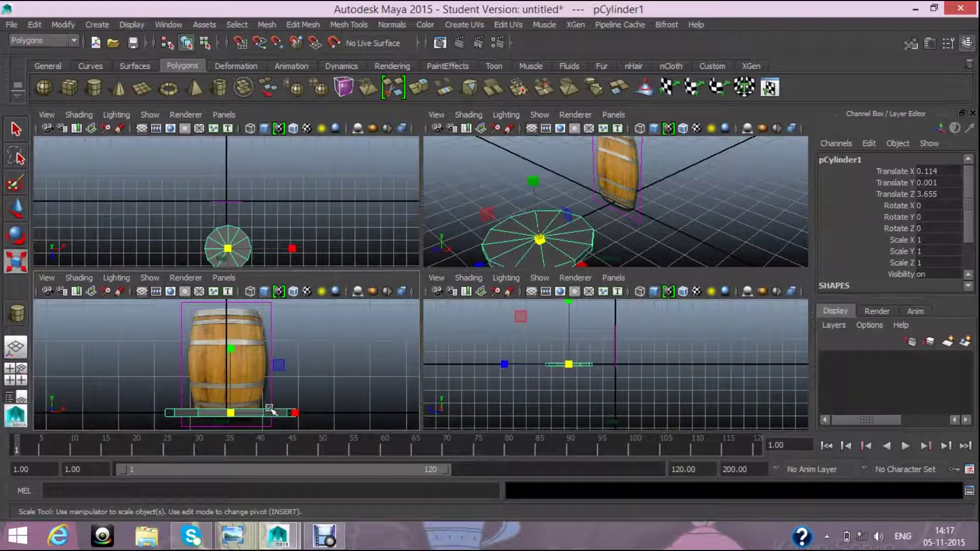
left_click_drag(234, 416, 189, 422)
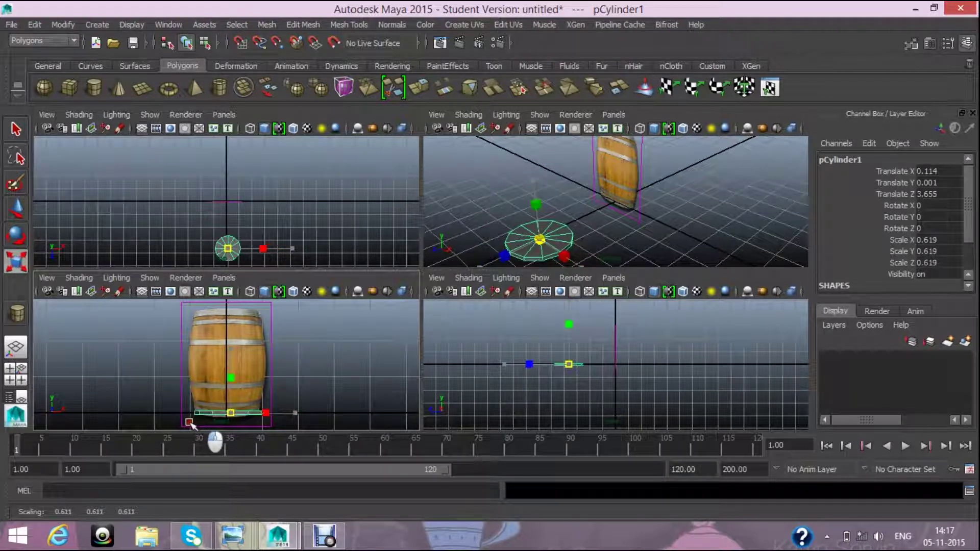
key("w")
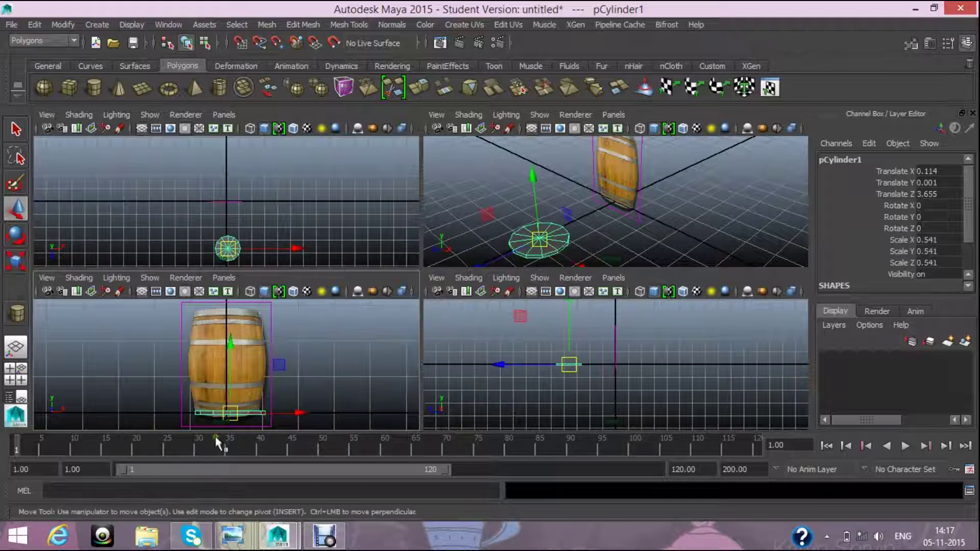
left_click_drag(228, 382, 228, 383)
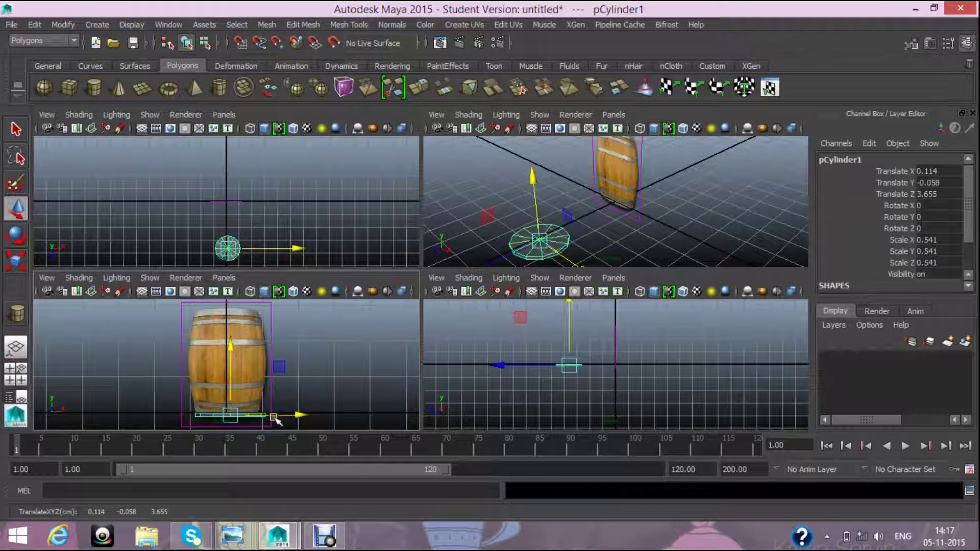
left_click_drag(308, 416, 317, 433)
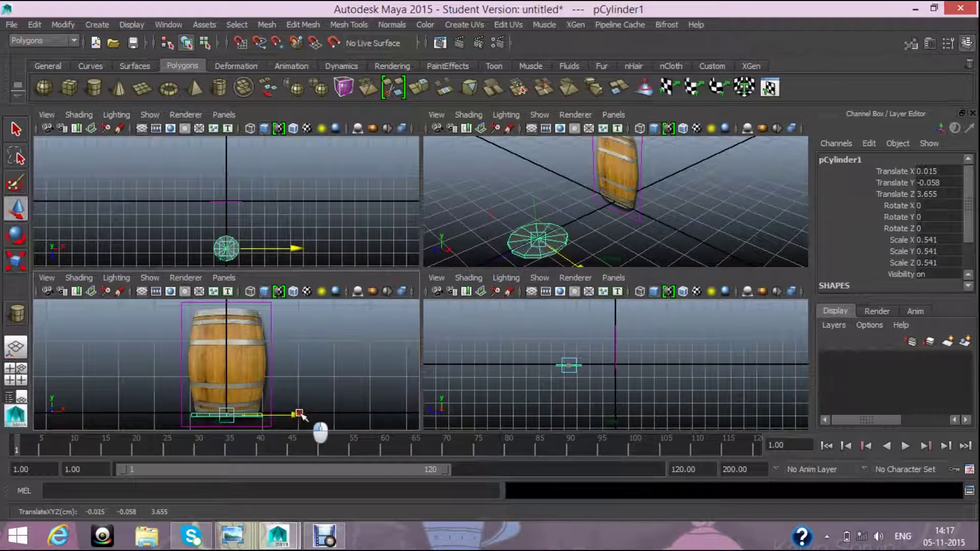
- Deselect the cylinder and maximise the perspective view
left_click(581, 248)
scroll(584, 248, "up", 3)
scroll(584, 248, "down", 3)
key("space")
scroll(184, 392, "down", 3)
- Select the cylinder and switch it to face selection mode
scroll(275, 344, "down", 2)
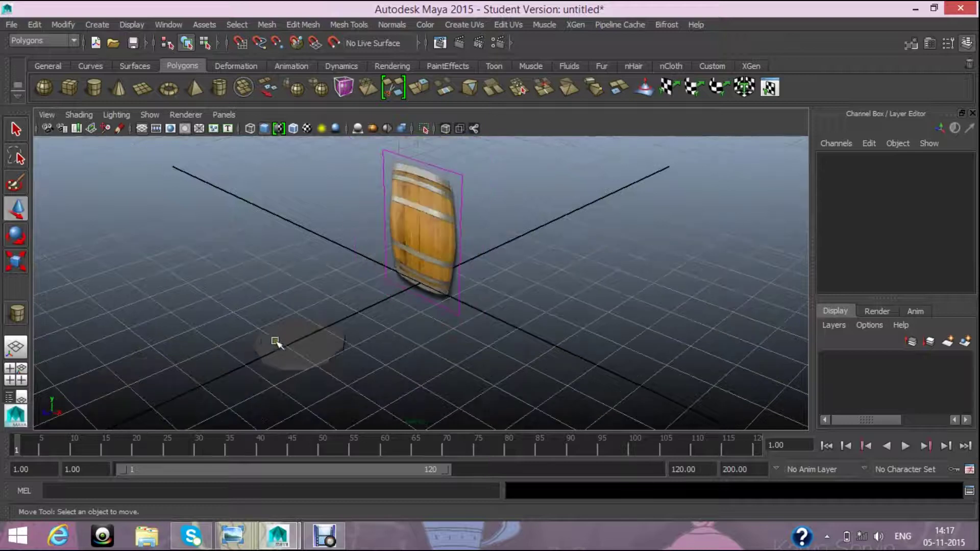
left_click(312, 352)
scroll(314, 353, "up", 3)
right_click_drag(236, 194, 240, 231)
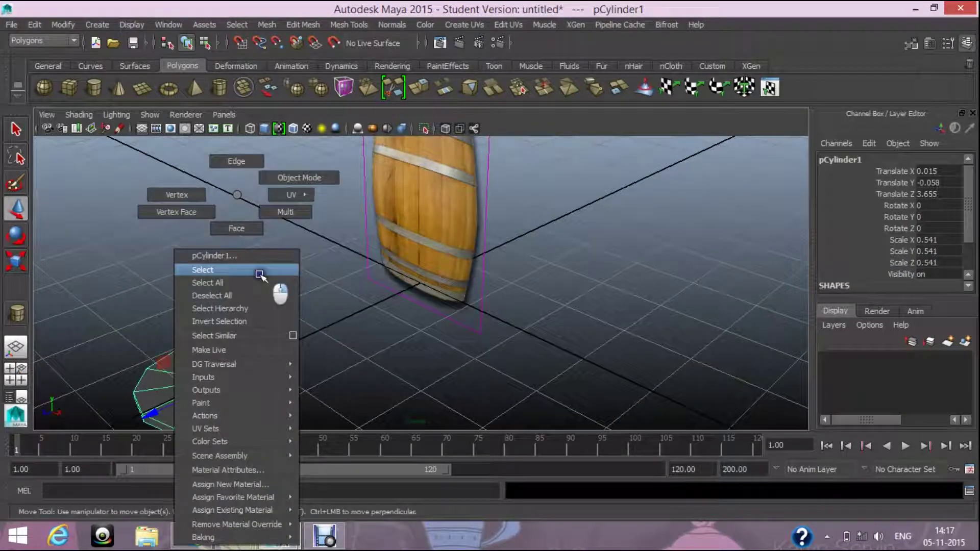
left_click_drag(298, 428, 223, 326)
left_click(248, 360)
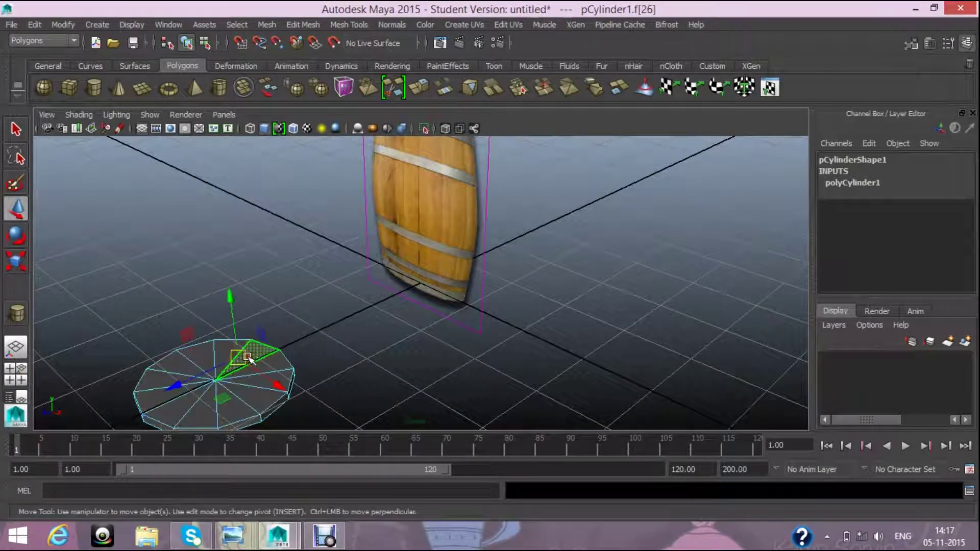
left_click(408, 385)
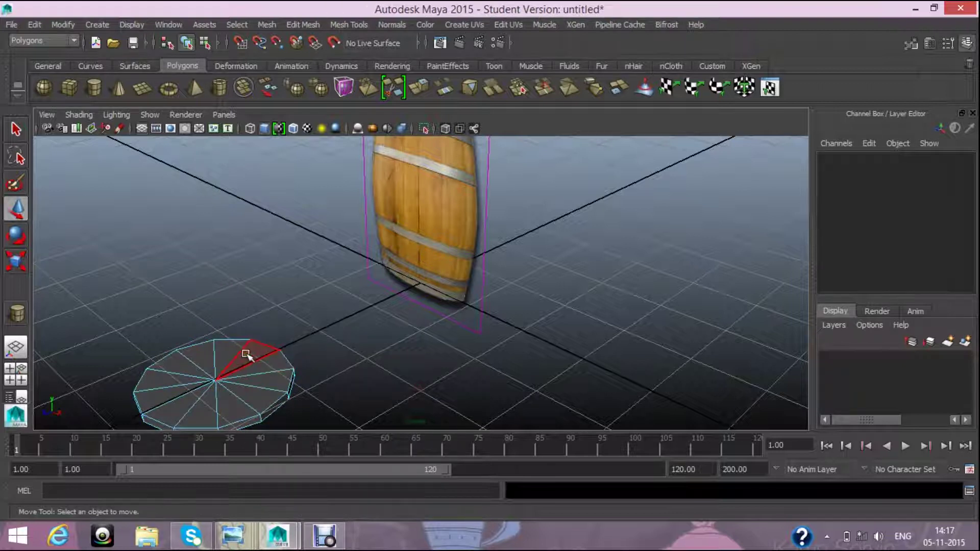
- Select all of the cylinder's cap faces, then return to the four-view layout
left_click(261, 365)
left_click(278, 379, "shift")
left_click(246, 400, "shift")
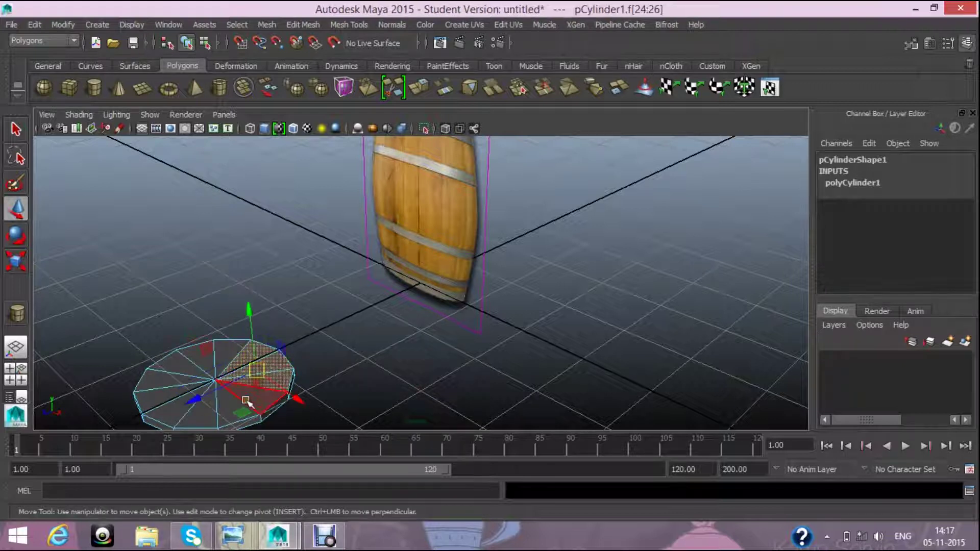
left_click(255, 380, "shift")
mouse_move(229, 432)
left_mouse_down()
mouse_move(173, 412)
mouse_move(170, 388)
left_mouse_up()
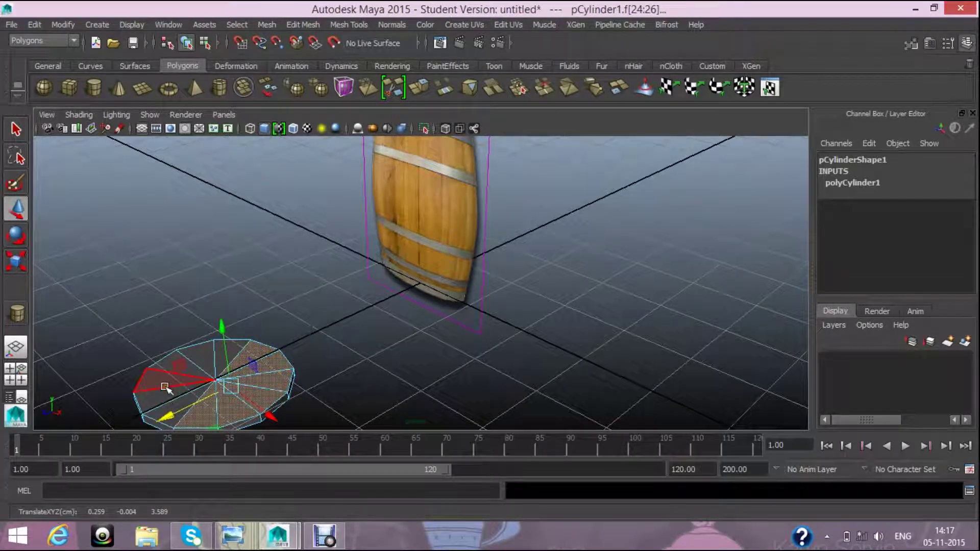
left_click(164, 387, "shift")
left_click(177, 365, "shift")
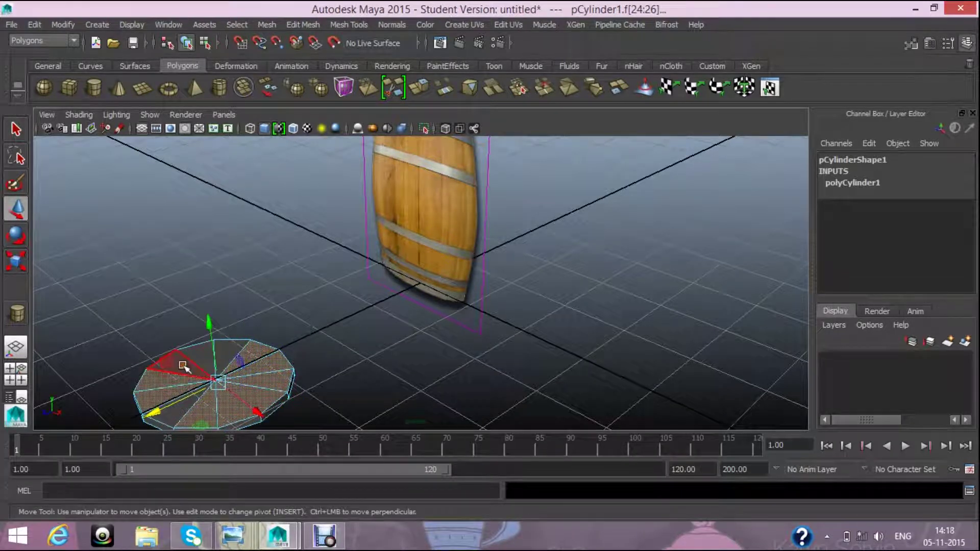
left_click(250, 373, "shift")
left_click(187, 408, "shift")
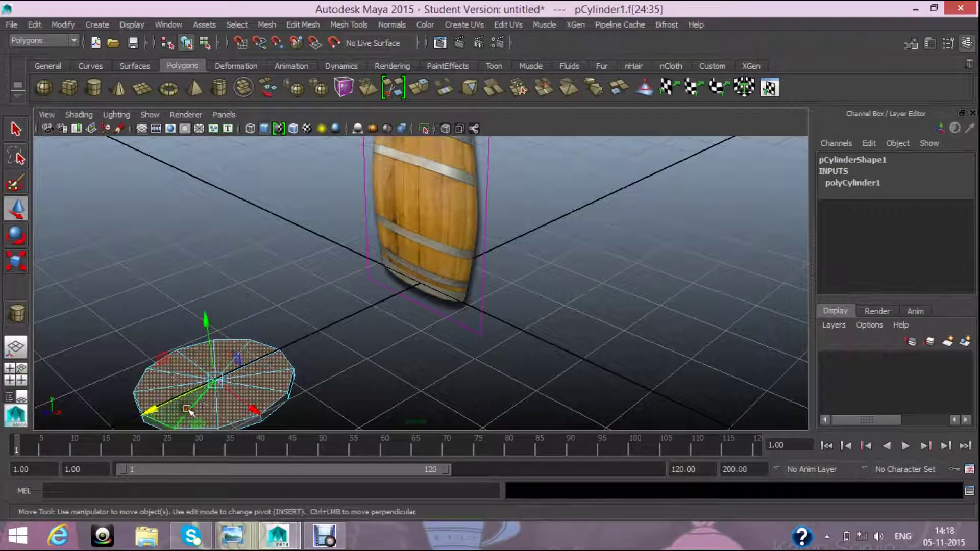
mouse_move(398, 371)
left_mouse_down("alt")
mouse_move(363, 300)
mouse_move(401, 375)
left_mouse_up("alt")
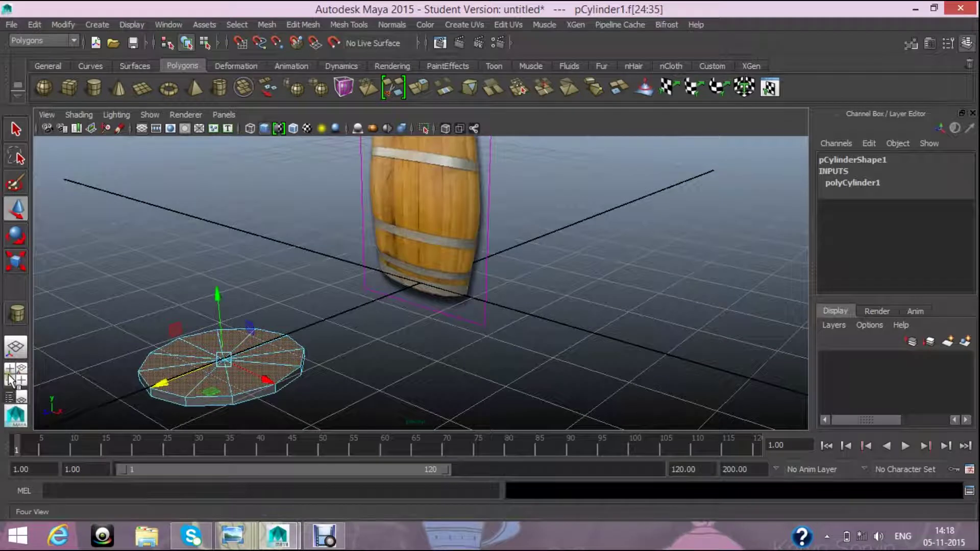
left_click(10, 380)
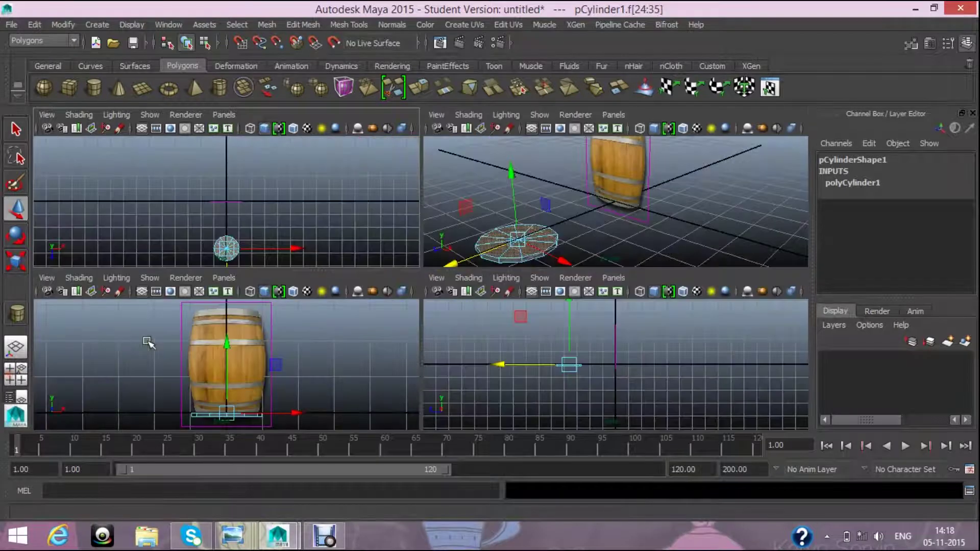
- In the maximised front view, extrude the cap three times, pulling each extrusion upward
left_click(421, 91)
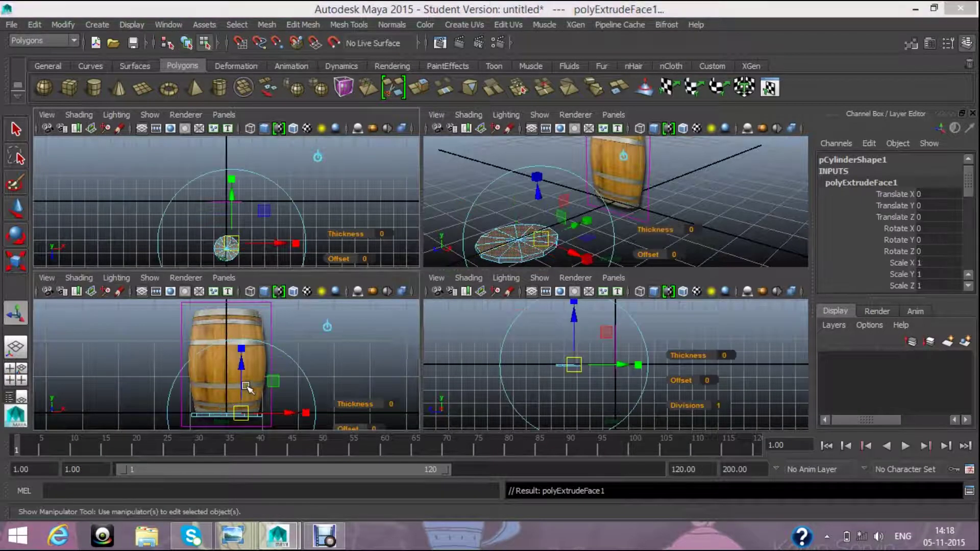
key("space")
scroll(271, 370, "up", 1)
scroll(446, 355, "up", 2)
left_click_drag(459, 359, 456, 347)
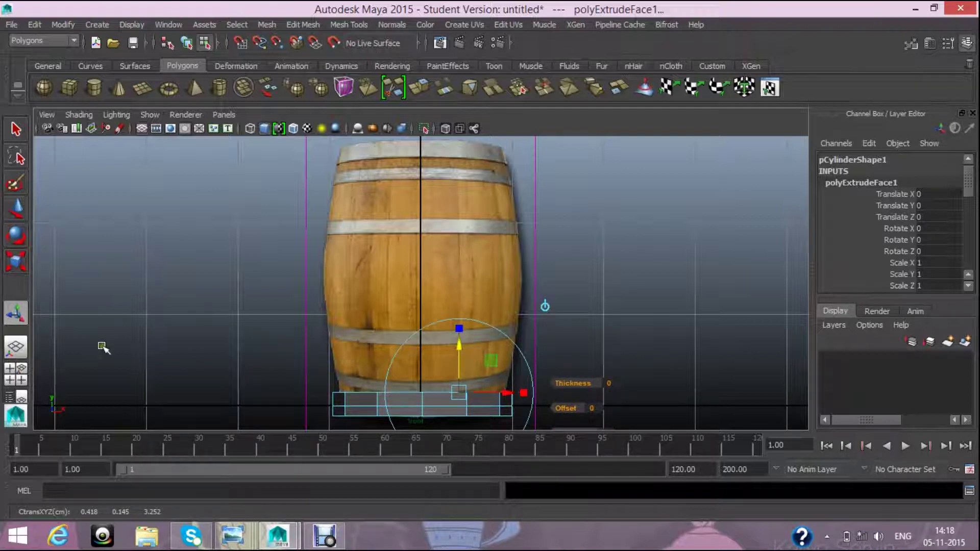
left_click(418, 87)
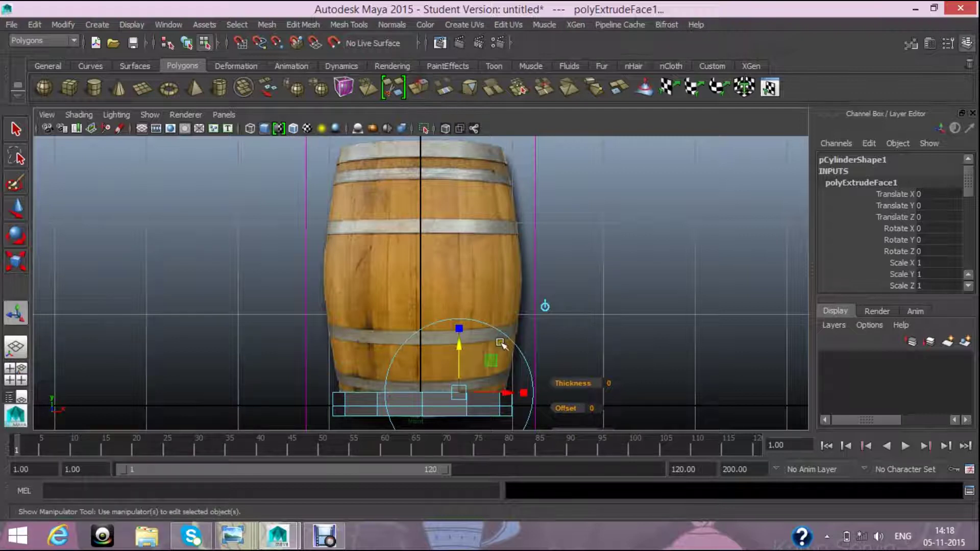
left_click_drag(461, 345, 454, 320)
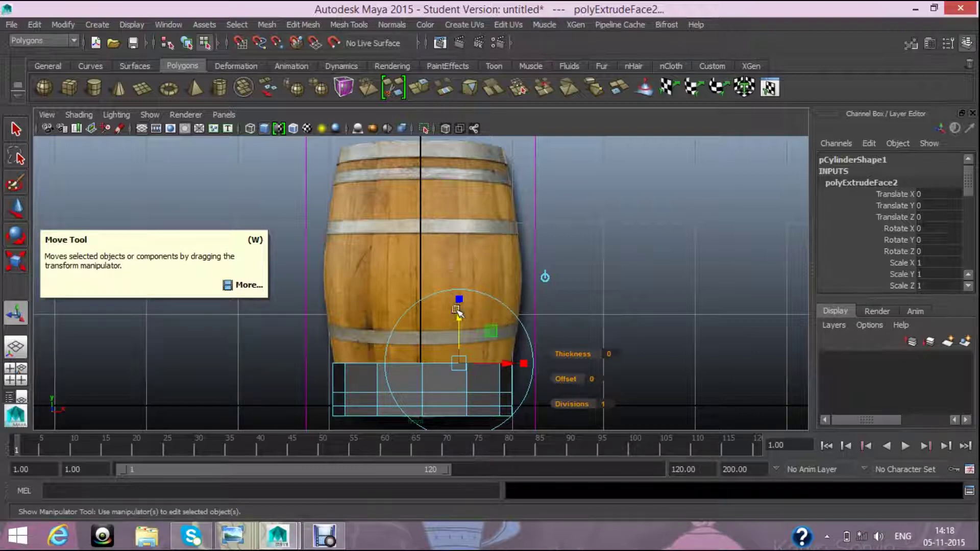
key("ctrl+e")
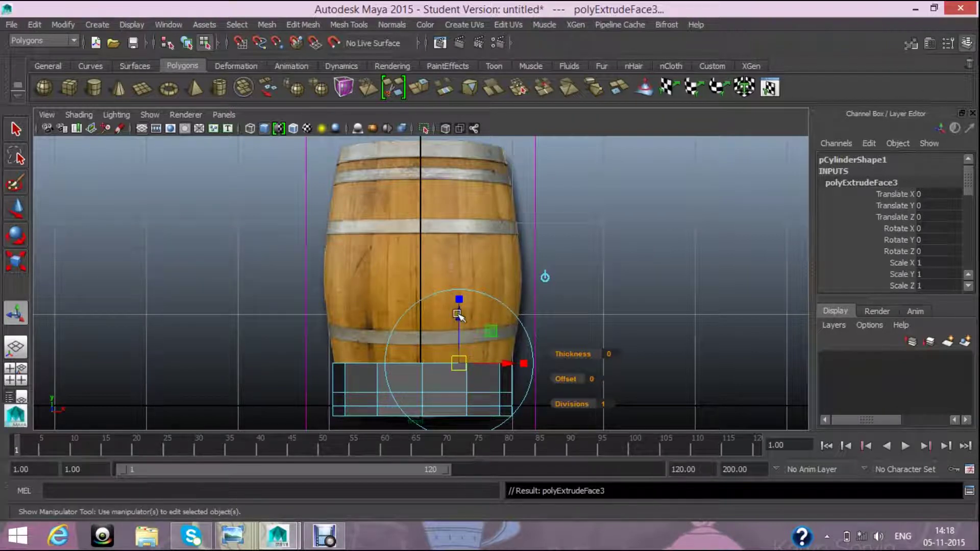
left_click_drag(457, 315, 449, 236)
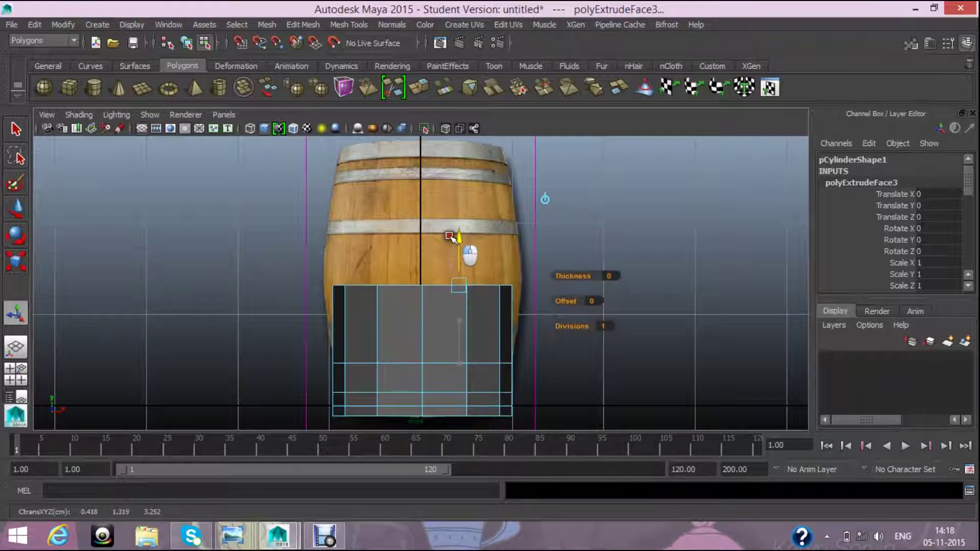
left_click_drag(449, 236, 449, 237)
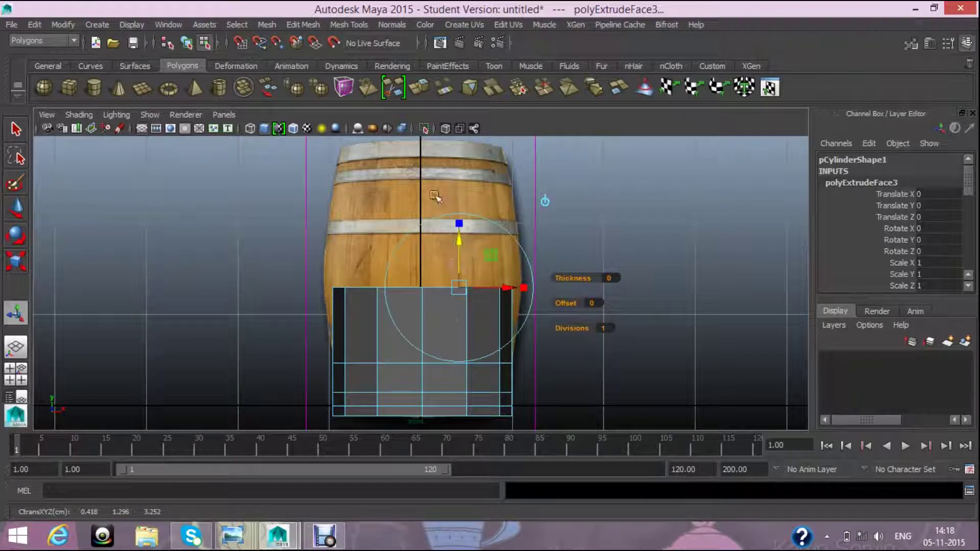
mouse_move(461, 243)
left_mouse_down()
mouse_move(459, 254)
mouse_move(444, 166)
left_mouse_up()
- Add three more extrusions up to the barrel's top, then select the two lower vertex rows
left_click(418, 87)
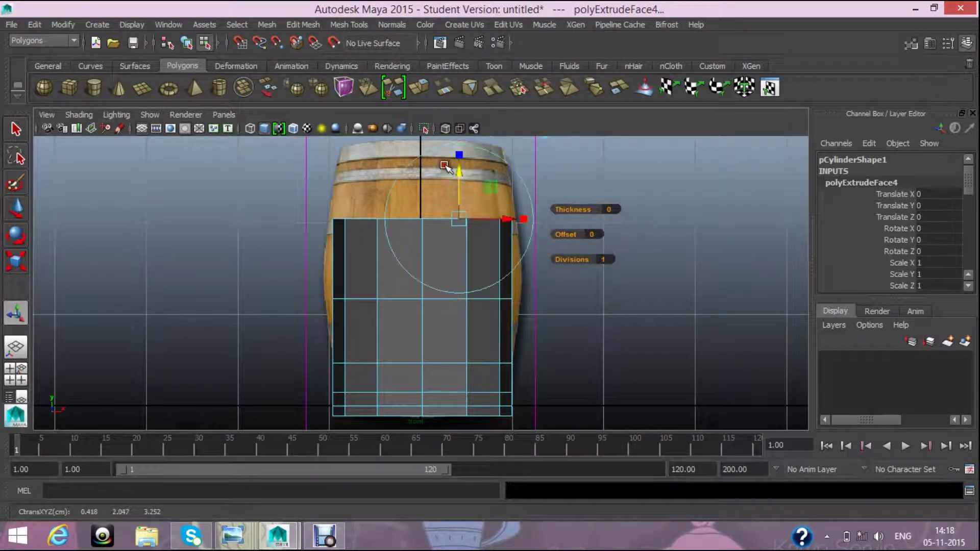
left_click_drag(459, 179, 456, 181)
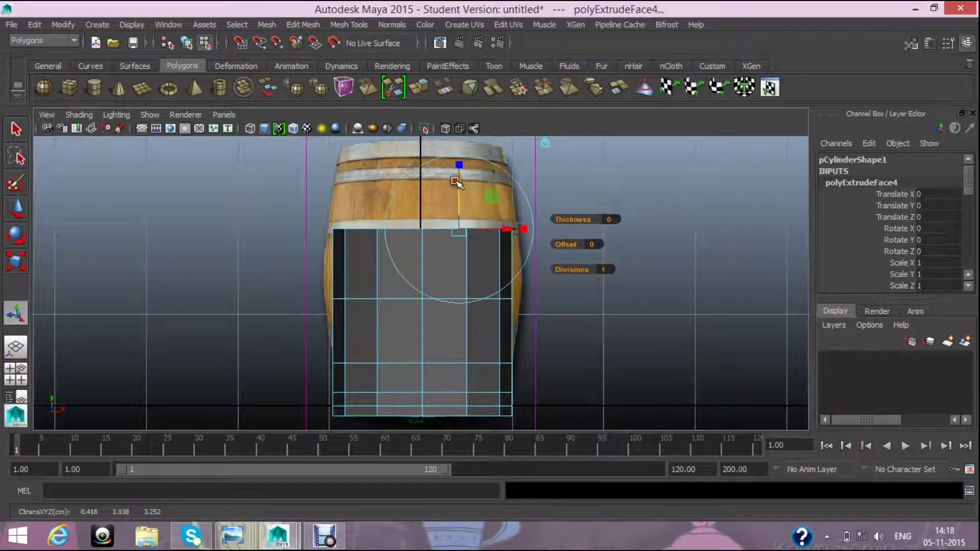
left_click(423, 91)
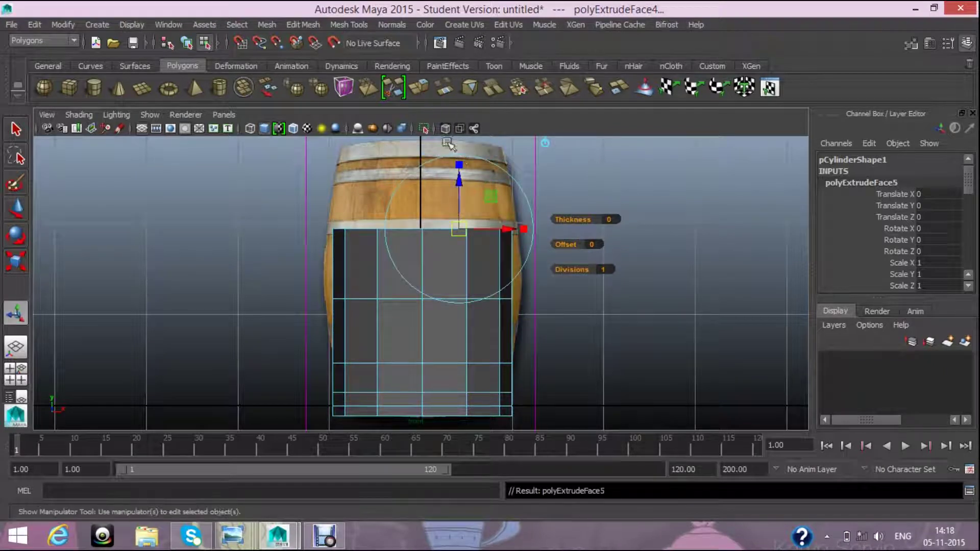
left_click_drag(460, 177, 464, 114)
left_click(420, 90)
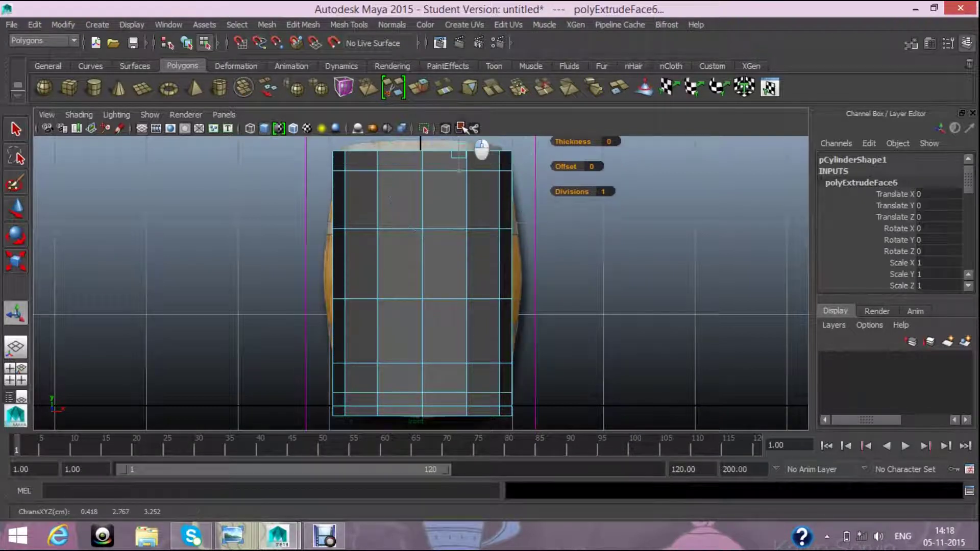
key("t")
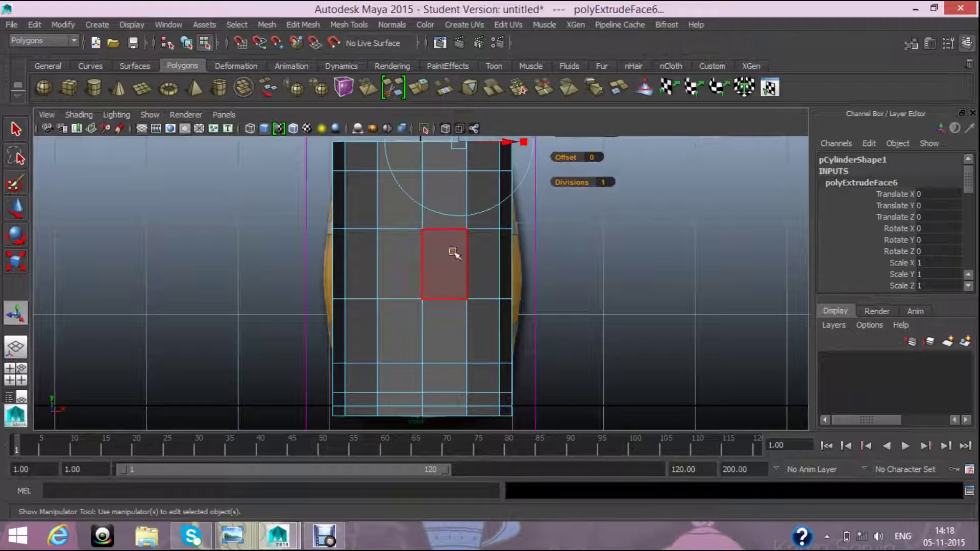
right_click_drag(408, 311, 339, 201)
mouse_move(287, 329)
left_mouse_down()
mouse_move(348, 362)
mouse_move(511, 391)
left_mouse_up()
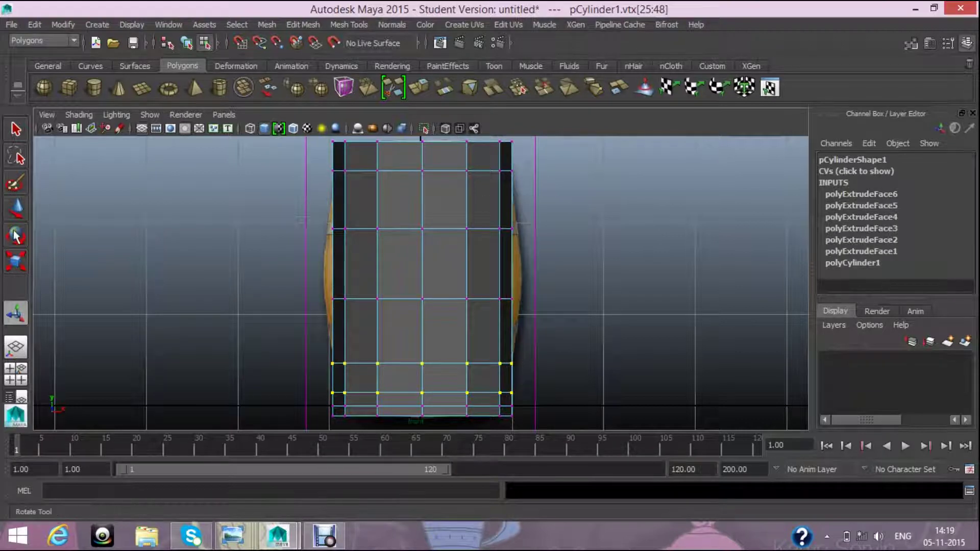
- Raise the two lower vertex rows and another low row to match the hoop bands
left_click(16, 208)
left_click_drag(421, 310, 424, 286)
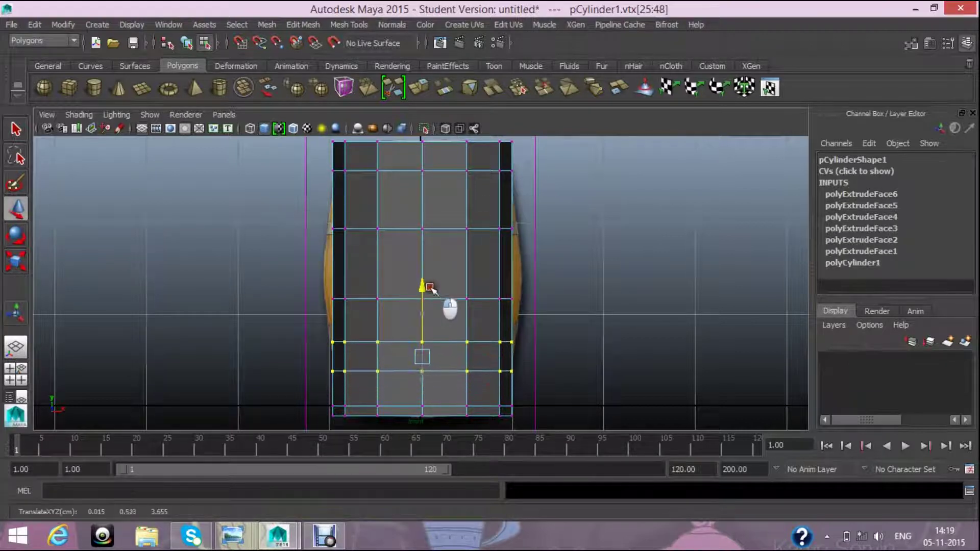
left_click(442, 130)
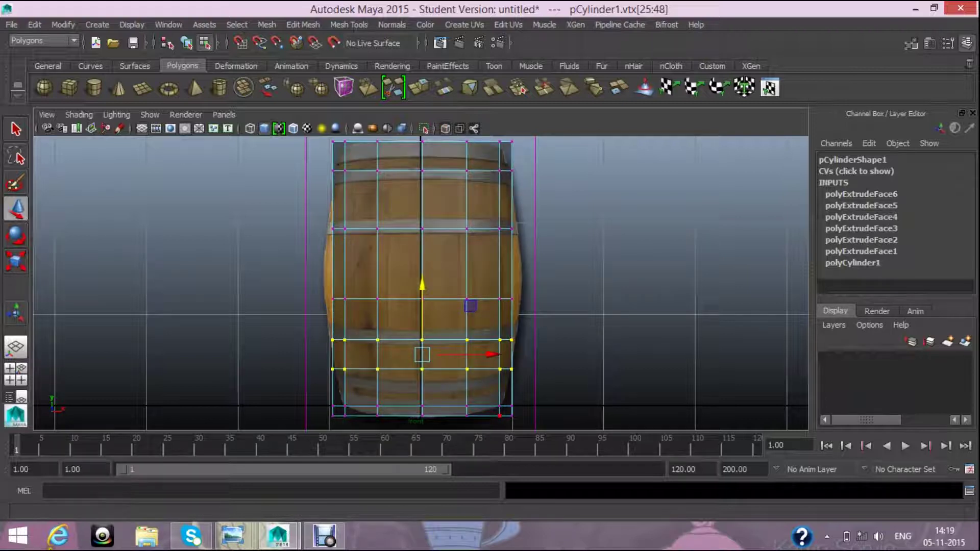
left_click_drag(300, 386, 542, 429)
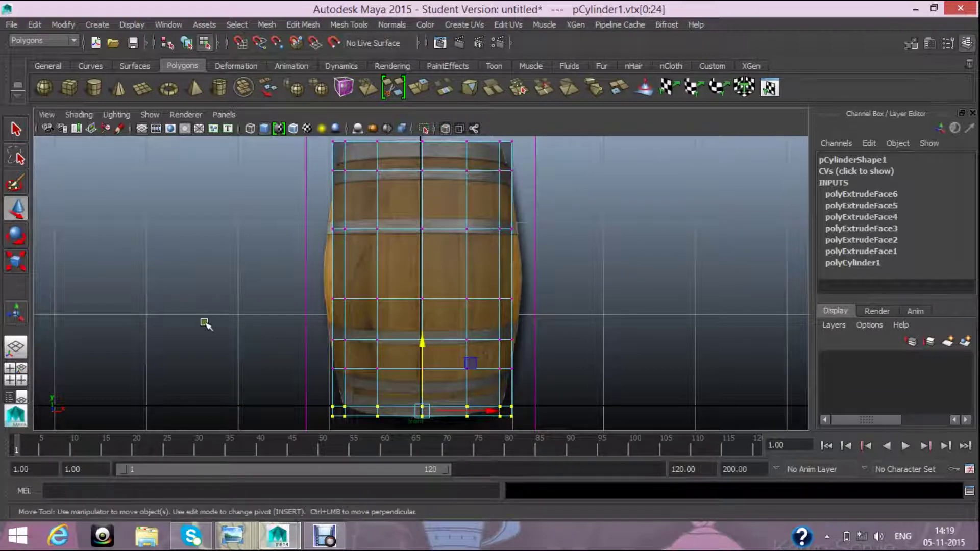
left_click(261, 376)
mouse_move(266, 376)
left_mouse_down()
mouse_move(437, 406)
mouse_move(532, 407)
left_mouse_up()
left_click_drag(423, 337, 447, 325)
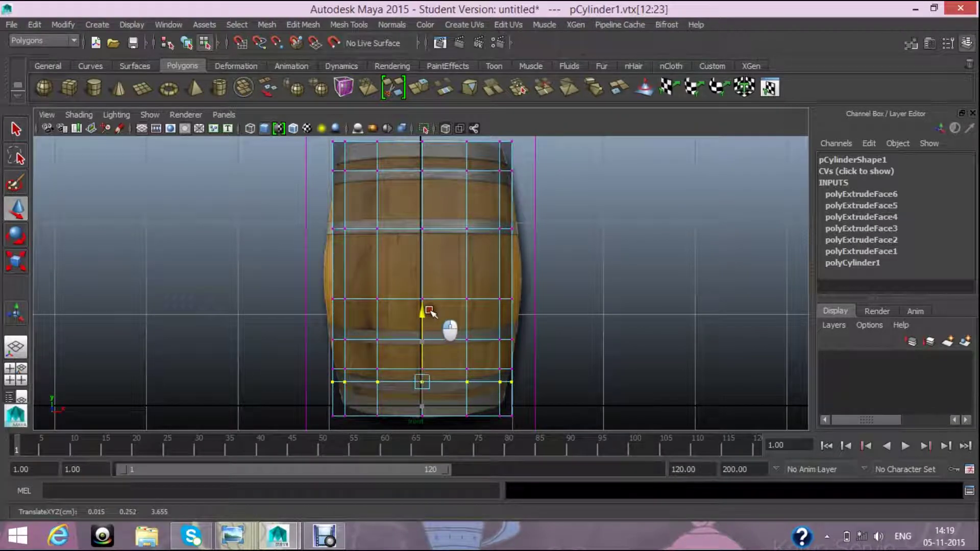
- Raise the next vertex rows up the barrel, then select the bottom vertex row
left_click_drag(370, 304, 540, 322)
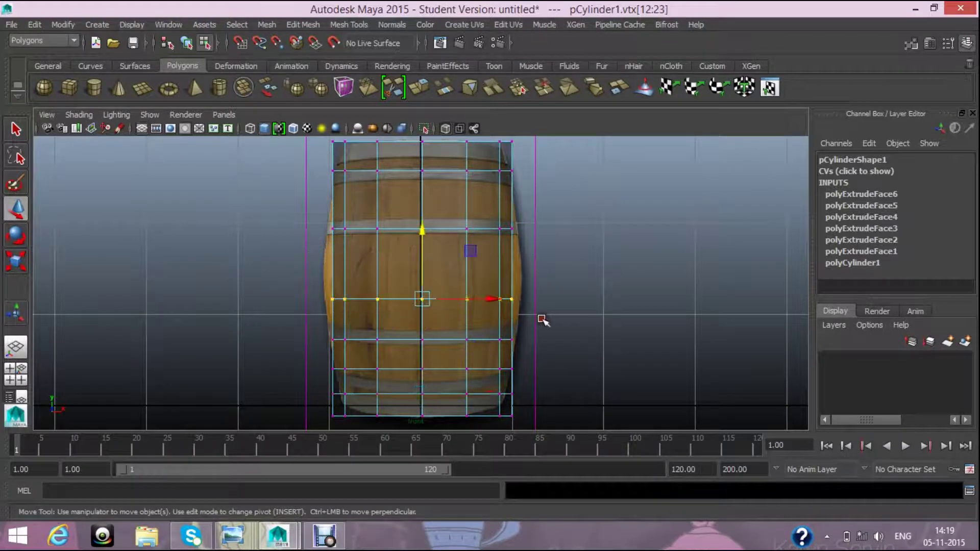
left_click(422, 260)
left_click_drag(327, 276, 547, 332)
left_click_drag(426, 232, 426, 220)
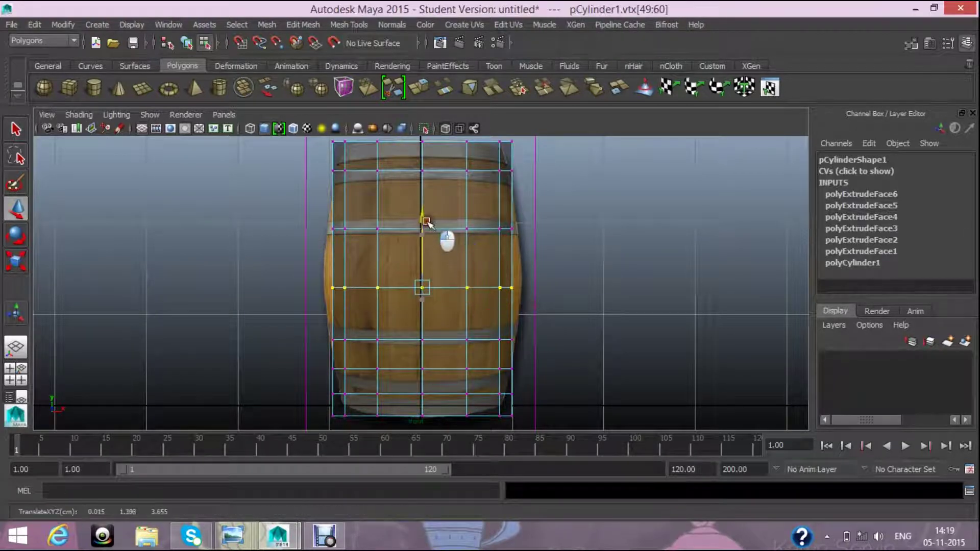
mouse_move(299, 336)
left_mouse_down()
mouse_move(478, 397)
mouse_move(513, 396)
left_mouse_up()
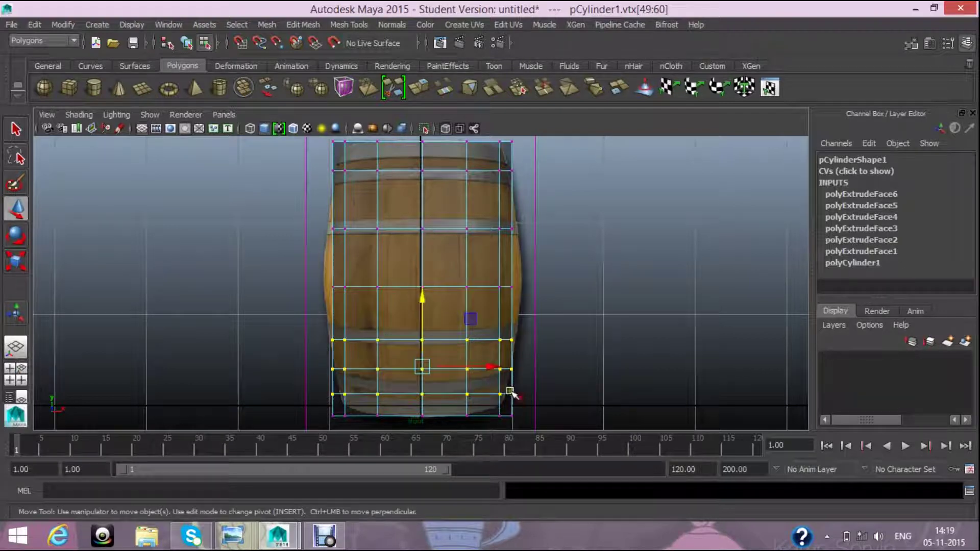
left_click_drag(422, 319, 422, 302)
left_click_drag(331, 404, 509, 446)
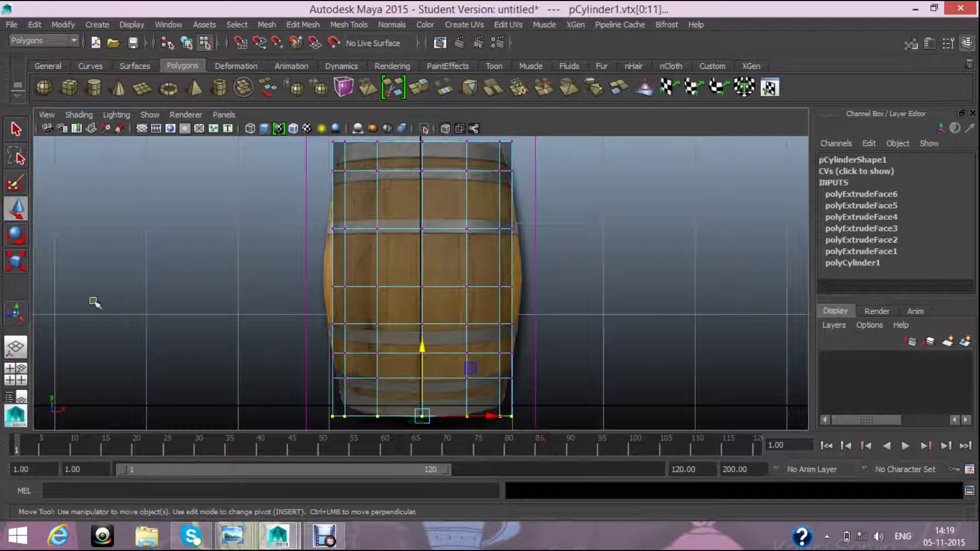
- Shrink the bottom vertex row, then lower the second row and pull it inward
left_click(25, 271)
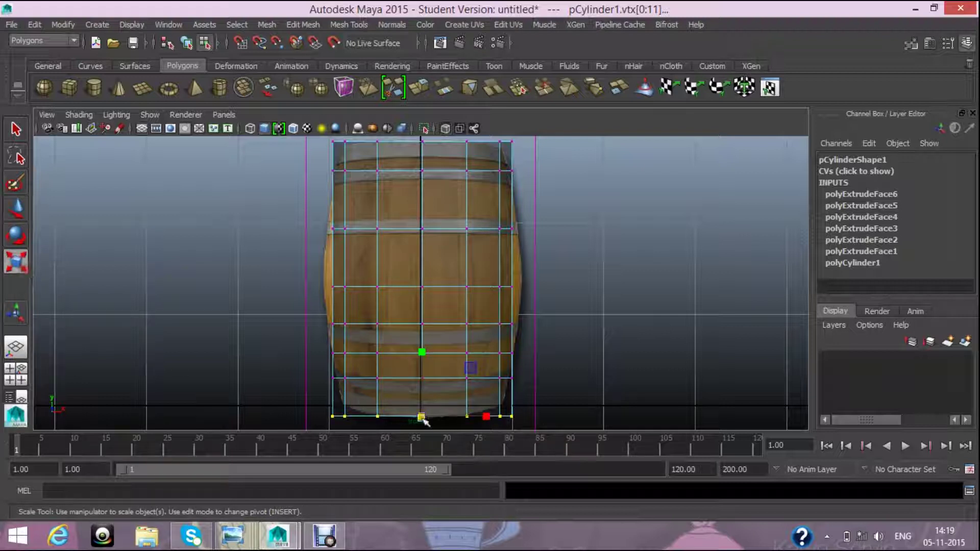
left_click_drag(423, 420, 415, 414)
left_click_drag(296, 361, 554, 406)
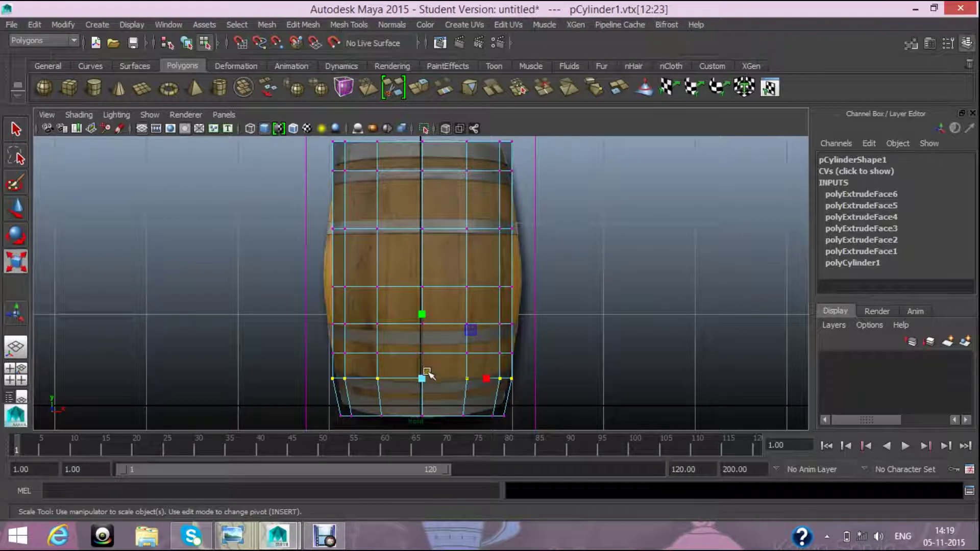
left_click(10, 209)
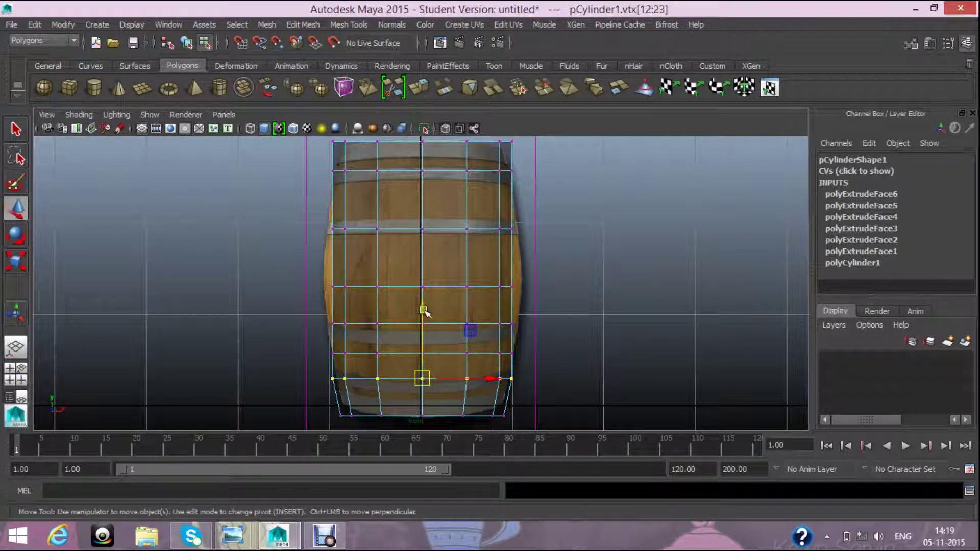
left_click_drag(424, 310, 425, 317)
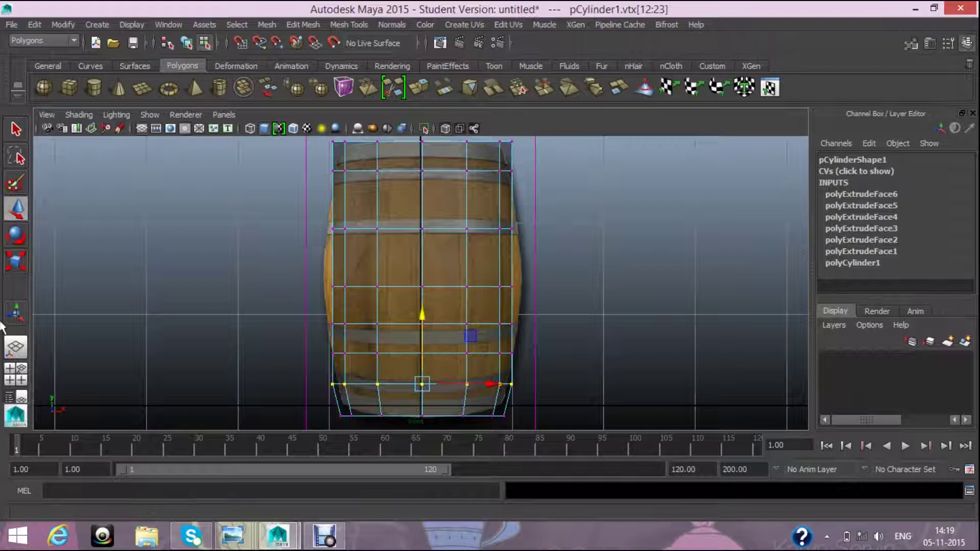
left_click(16, 261)
left_click_drag(428, 388, 424, 392)
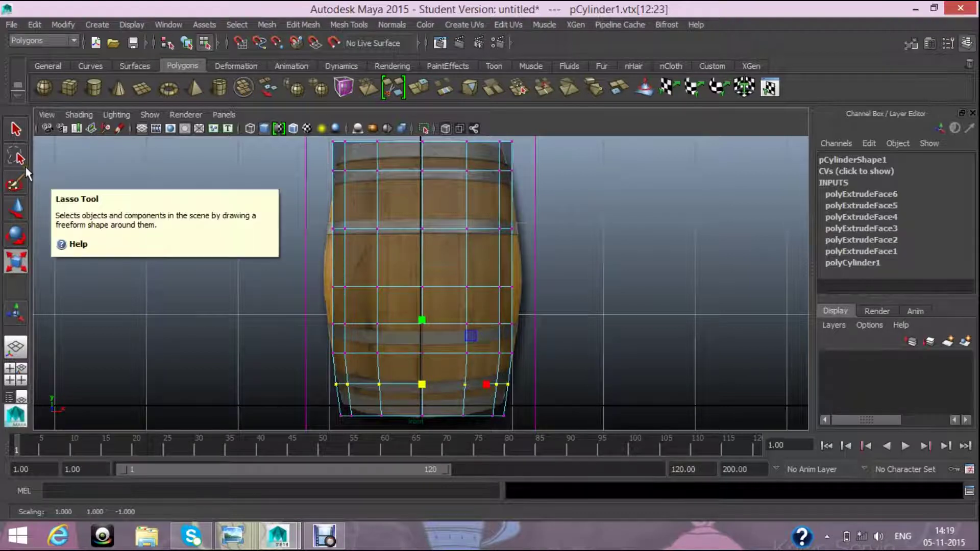
- Select the upper middle vertex rows and raise them
left_click(16, 209)
left_click_drag(283, 161, 343, 186)
mouse_move(302, 211)
left_mouse_down()
mouse_move(340, 248)
mouse_move(520, 333)
left_mouse_up()
left_click_drag(422, 276, 422, 275)
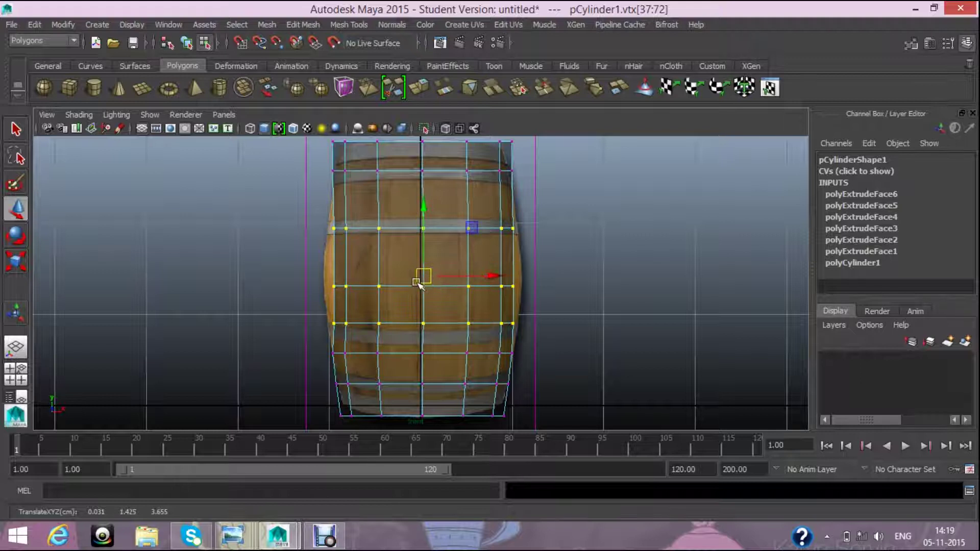
key("ctrl+z")
key("ctrl+z")
key("ctrl+z")
key("ctrl+z")
key("ctrl+z")
left_click_drag(421, 206, 416, 177)
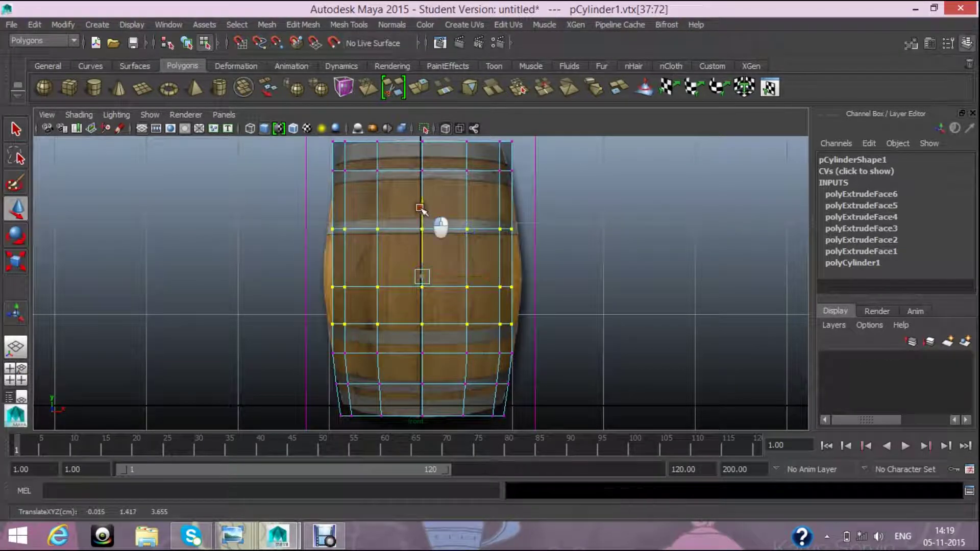
- Slightly scale the vertex row near the lower band
left_click(240, 284)
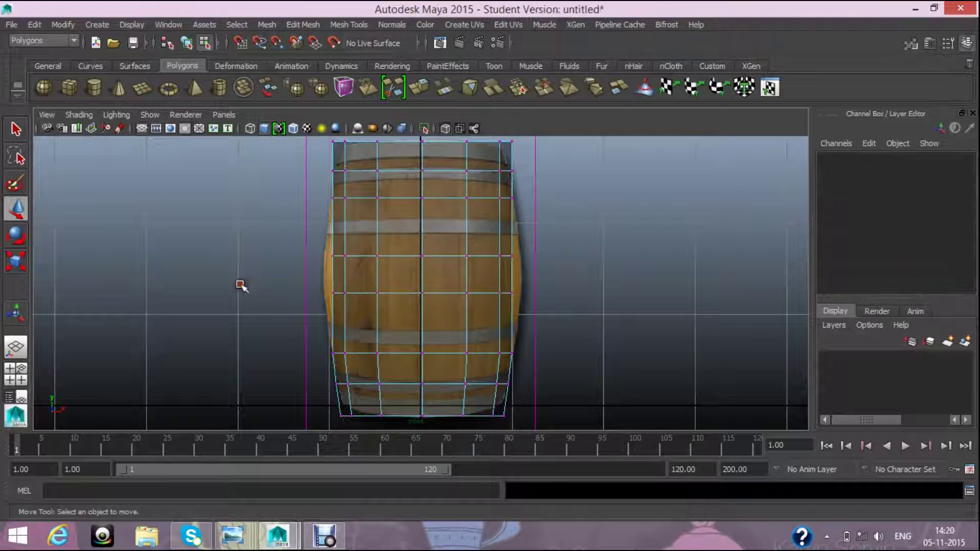
left_click_drag(306, 328, 528, 375)
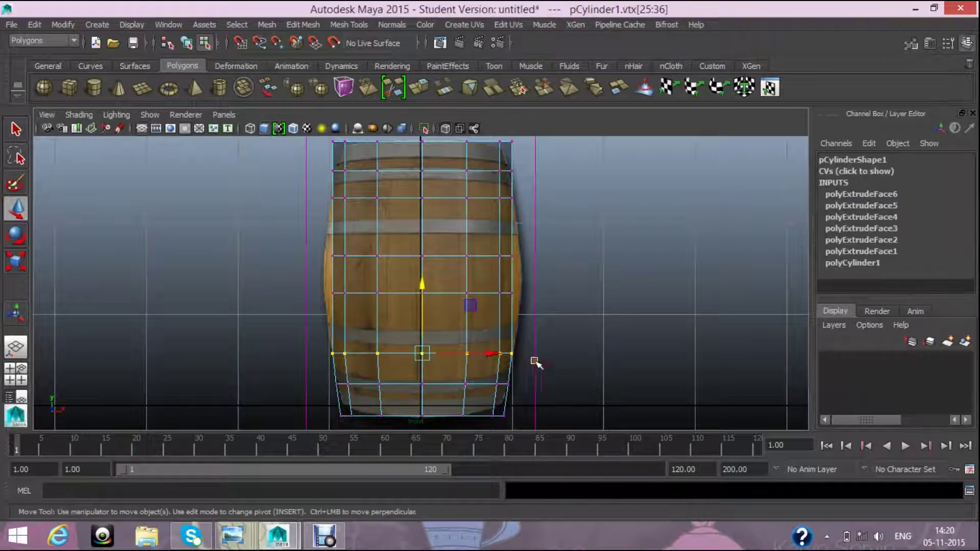
left_click(7, 260)
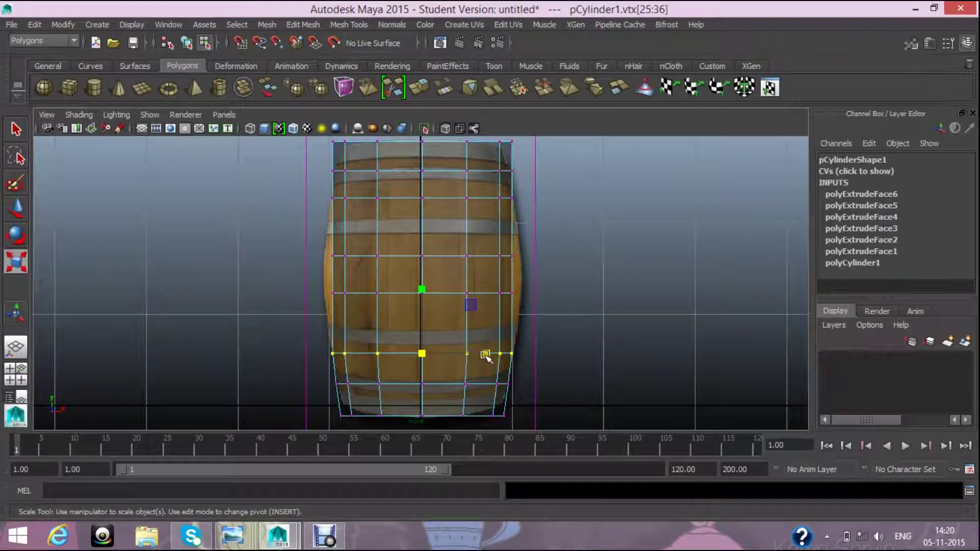
left_click_drag(485, 352, 488, 359)
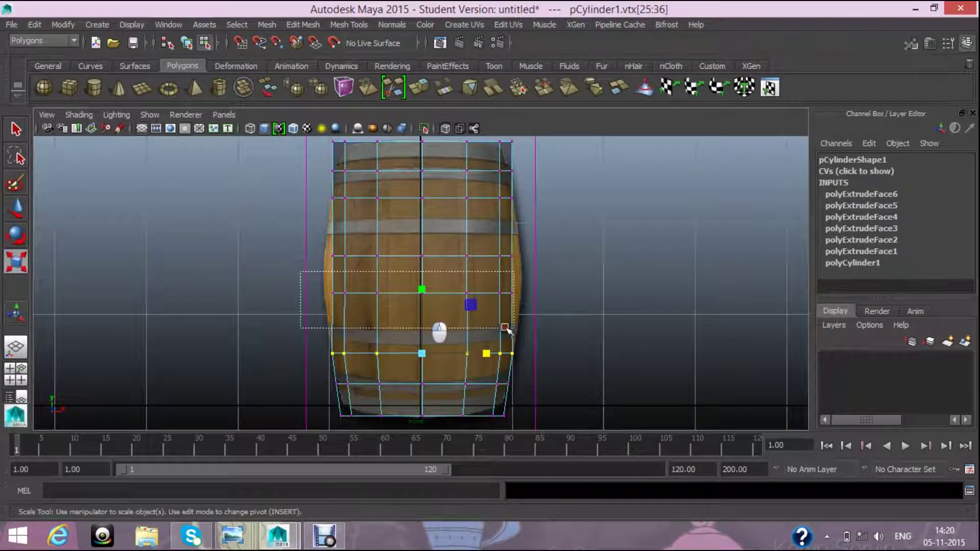
- Widen the middle vertex row outward to bulge the barrel, then fine-tune its height and width
left_click_drag(304, 269, 505, 331)
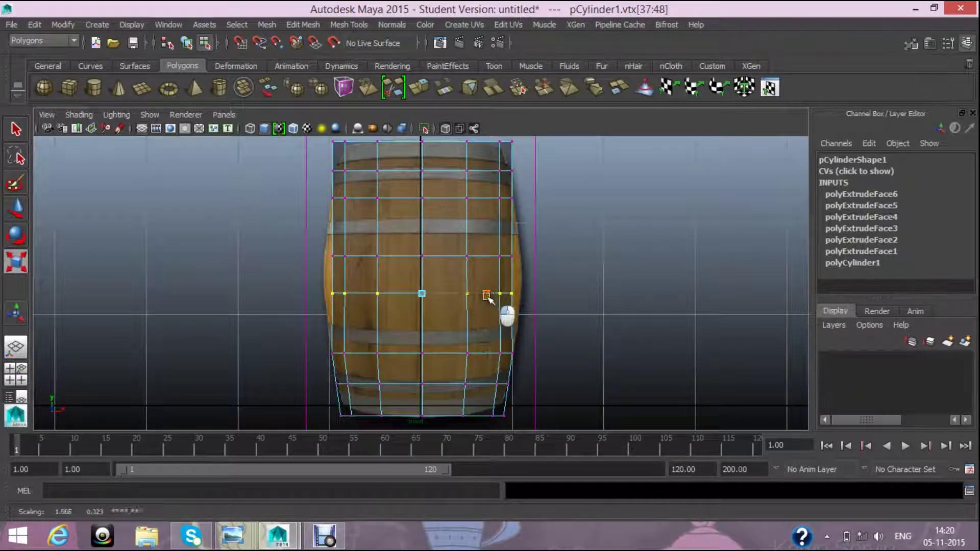
left_click_drag(492, 298, 514, 317)
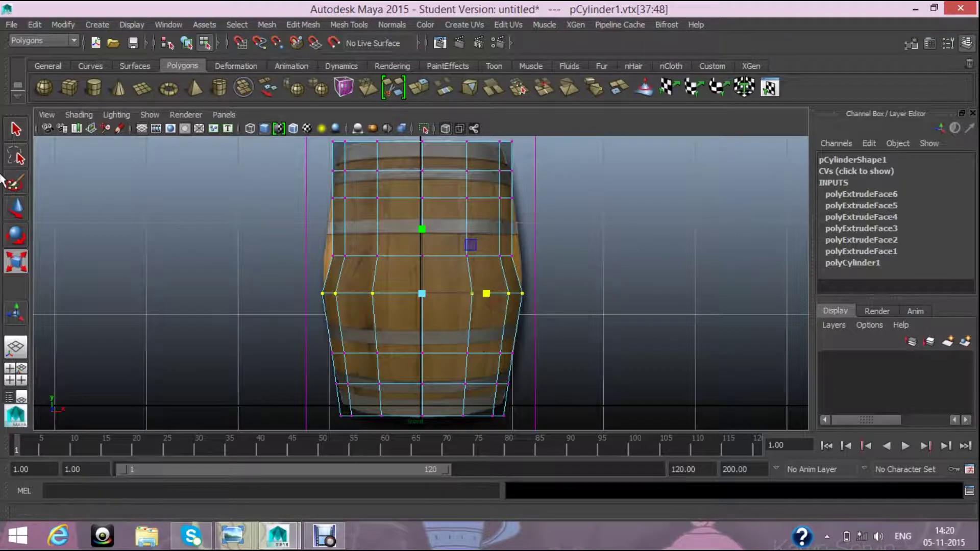
left_click(16, 208)
left_click_drag(427, 286, 430, 295)
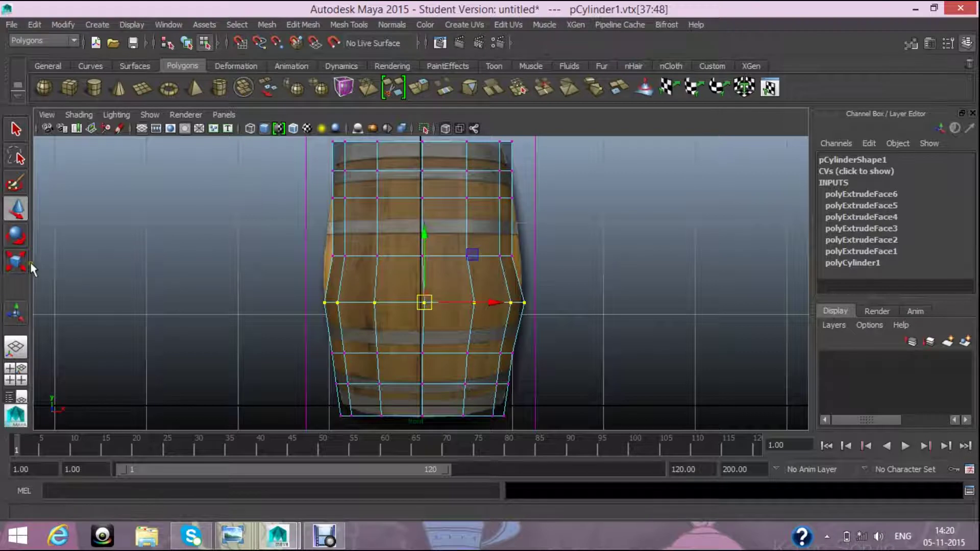
left_click(16, 263)
left_click_drag(424, 302, 425, 305)
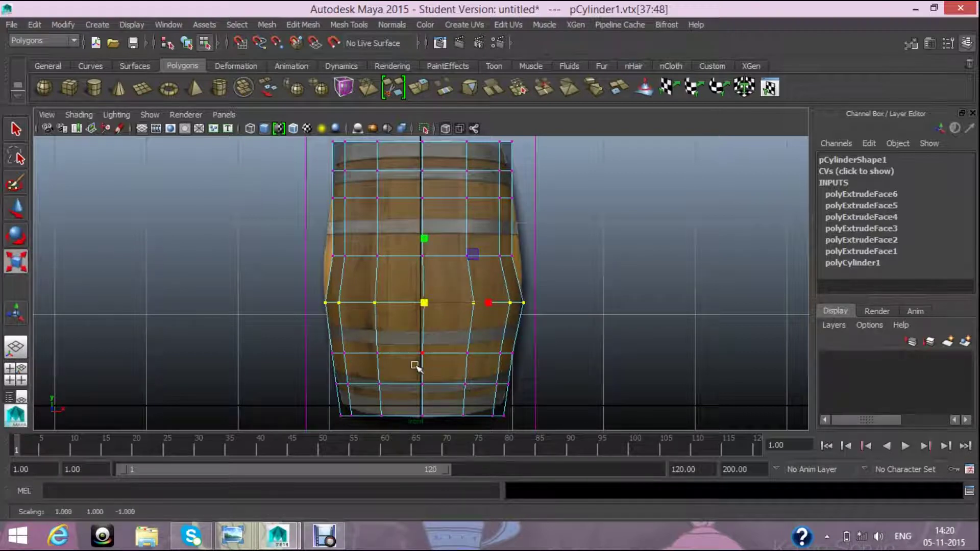
- Slide one right-side vertex slightly inward, then select the vertex ring above the middle
left_click(516, 302)
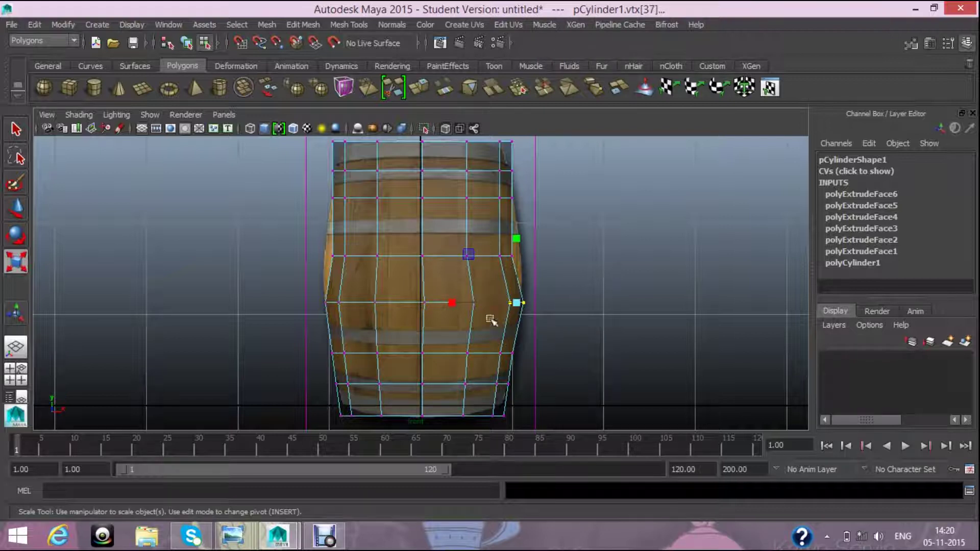
left_click(16, 208)
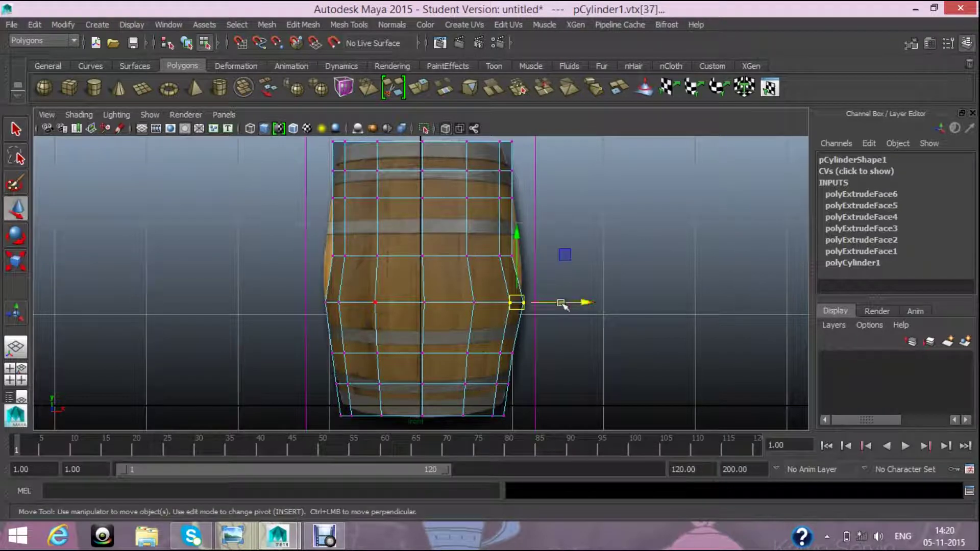
left_click_drag(567, 304, 563, 302)
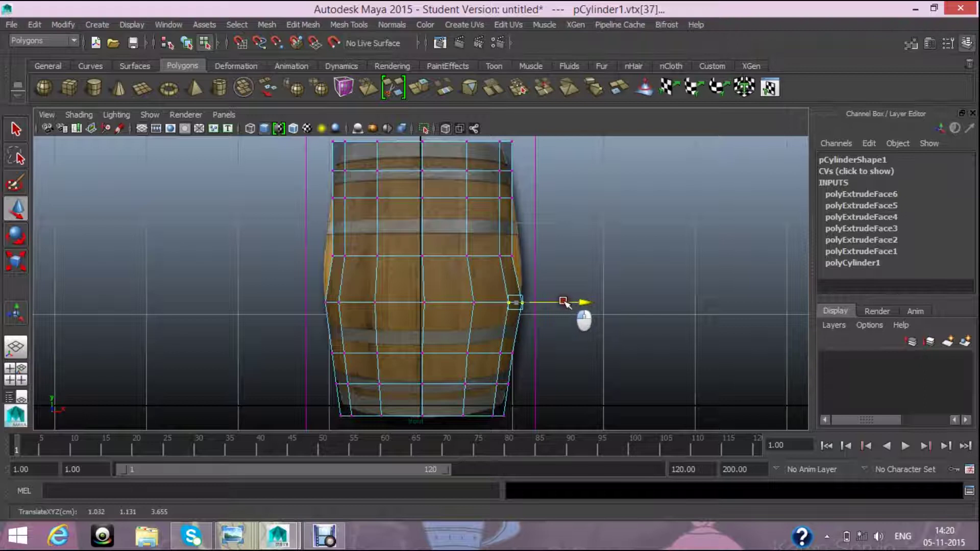
left_click_drag(305, 250, 510, 291)
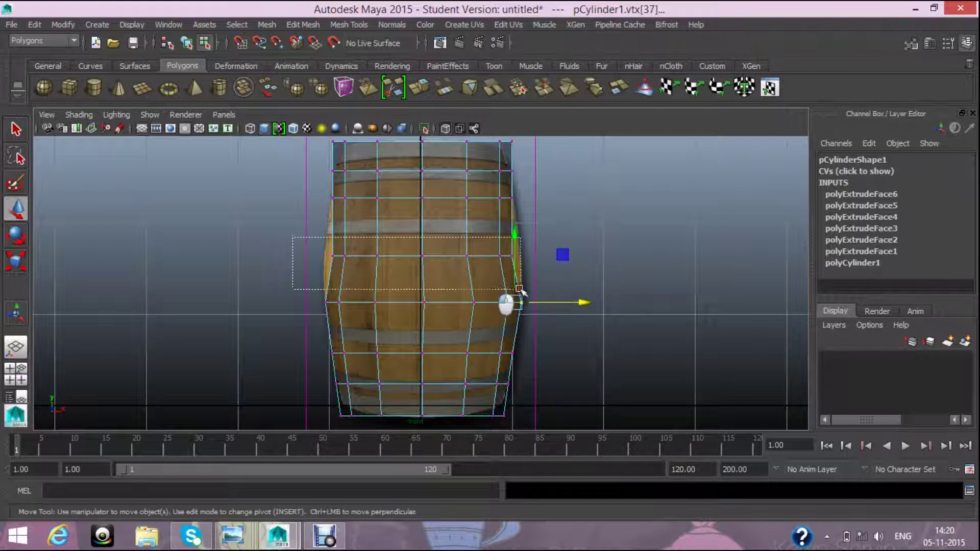
- Widen one vertex ring, then lower and widen the upper vertex ring
left_click(20, 261)
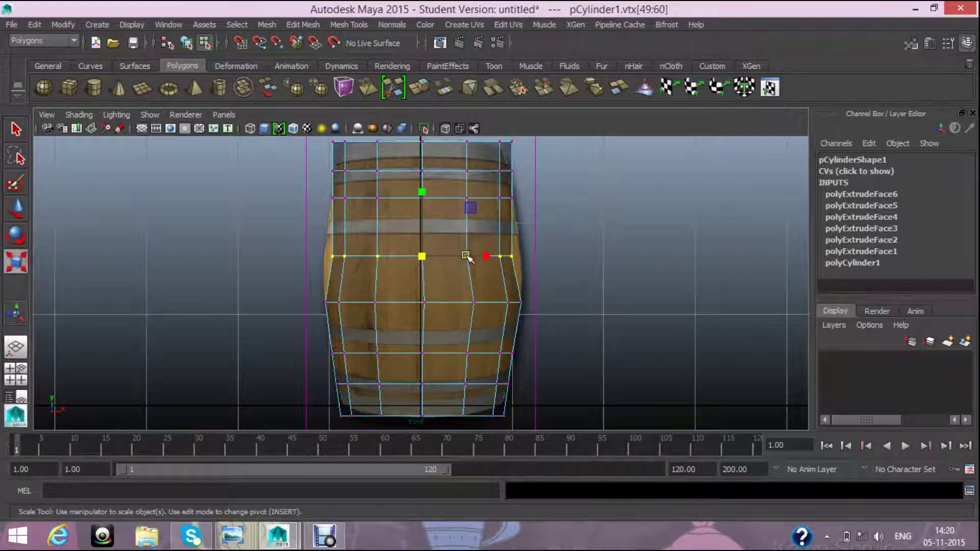
left_click_drag(420, 257, 439, 261)
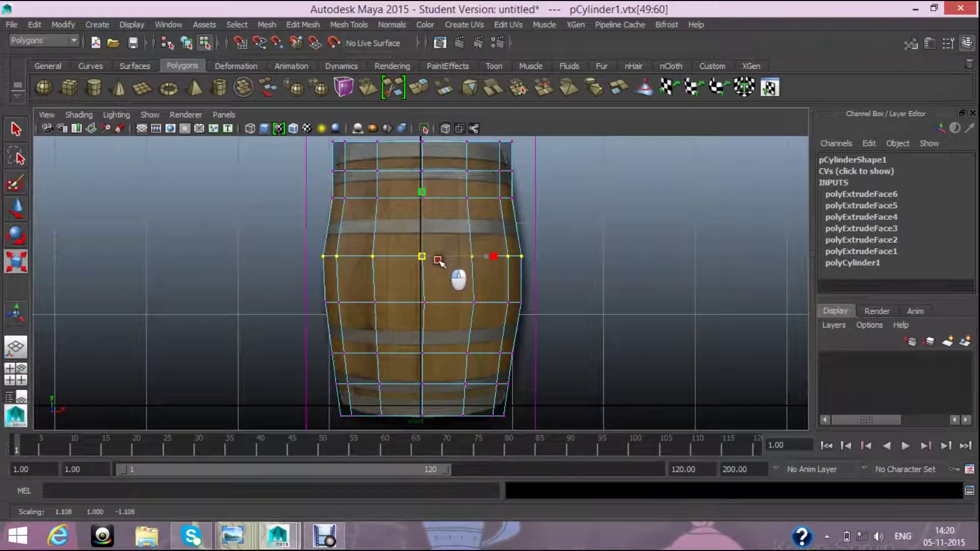
mouse_move(288, 178)
left_mouse_down()
mouse_move(499, 230)
mouse_move(485, 223)
left_mouse_up()
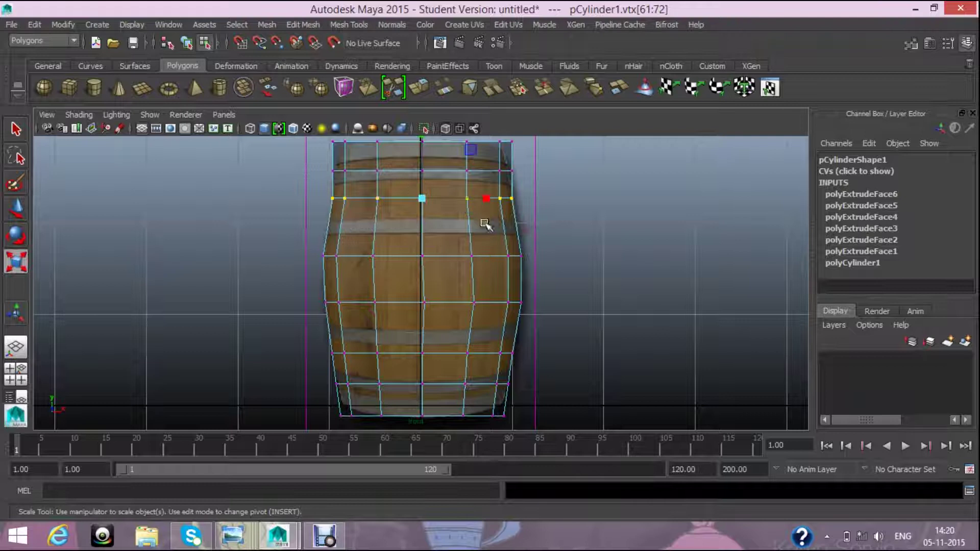
left_click(17, 209)
left_click_drag(422, 193, 425, 214)
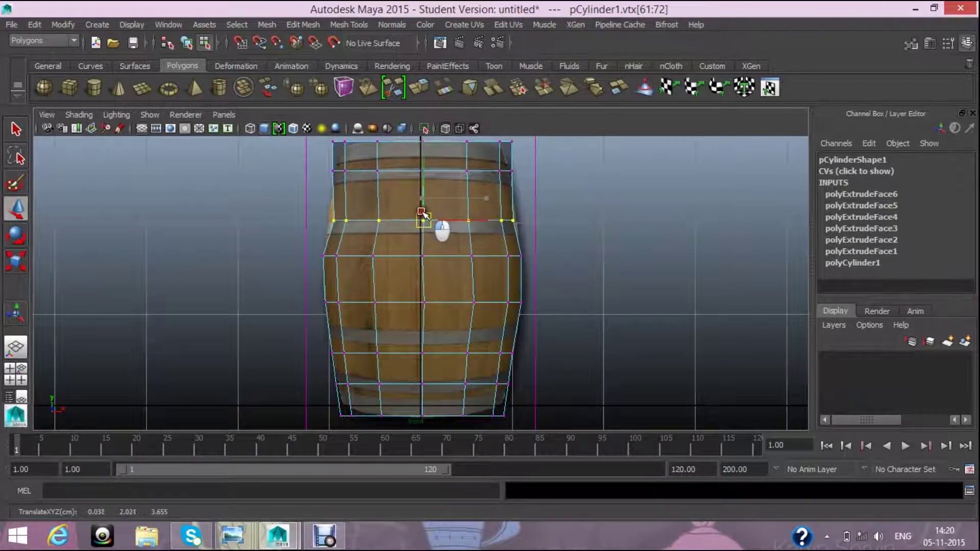
left_click(15, 261)
left_click_drag(423, 224, 436, 232)
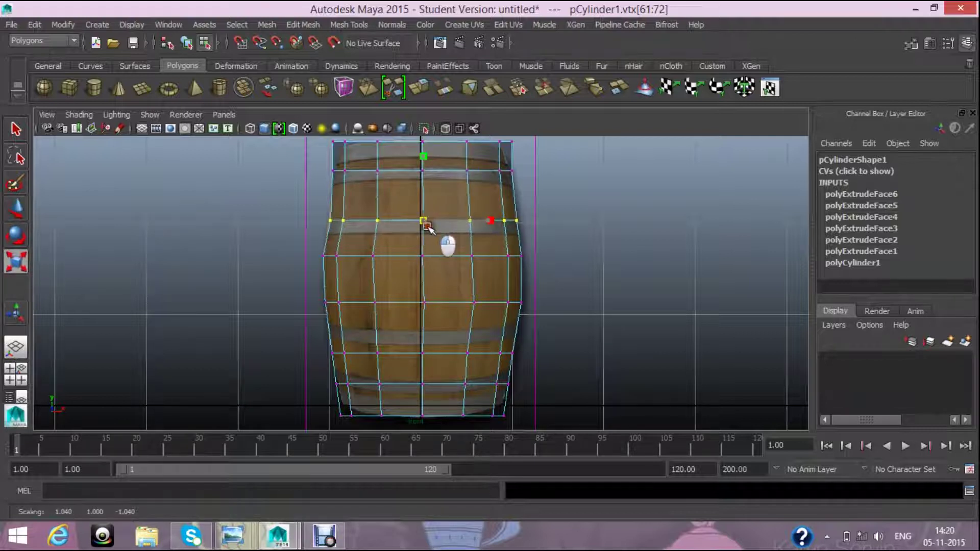
- Lower the vertex ring just below the rim and narrow it slightly
left_click_drag(328, 159, 519, 195)
left_click(17, 212)
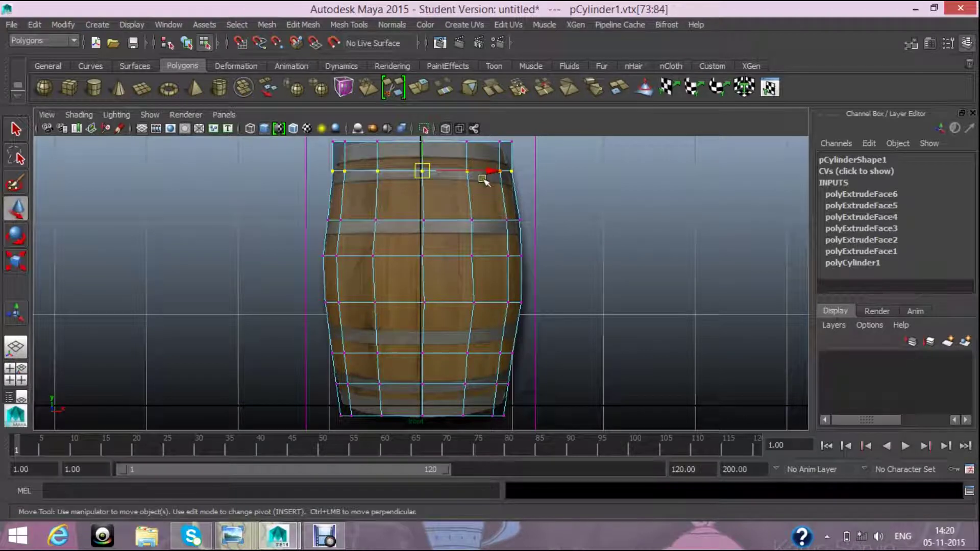
left_click_drag(423, 172, 422, 194)
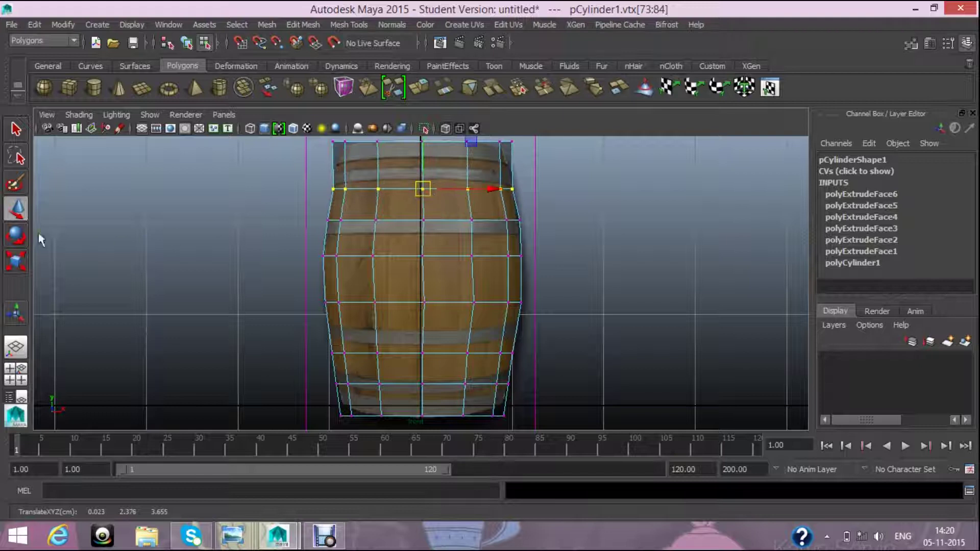
left_click(15, 262)
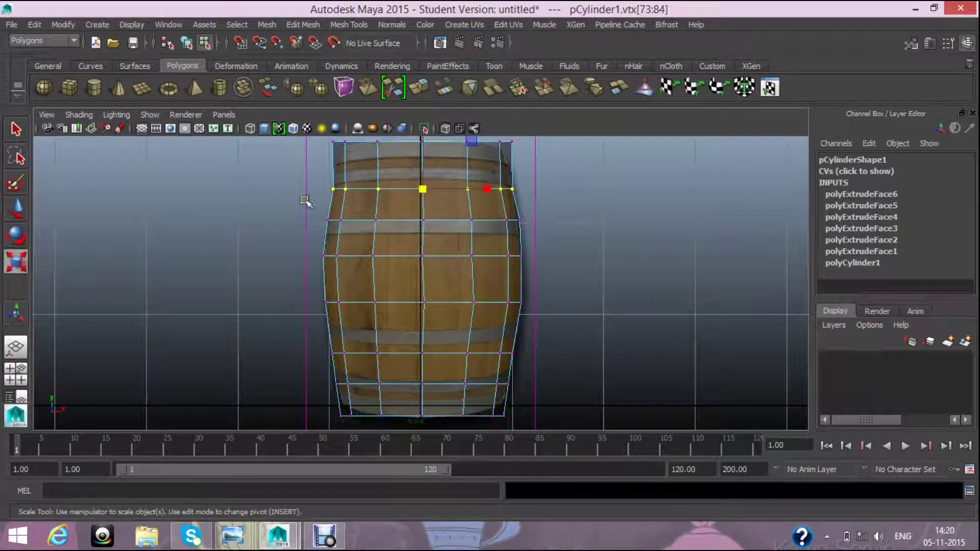
left_click_drag(421, 186, 419, 192)
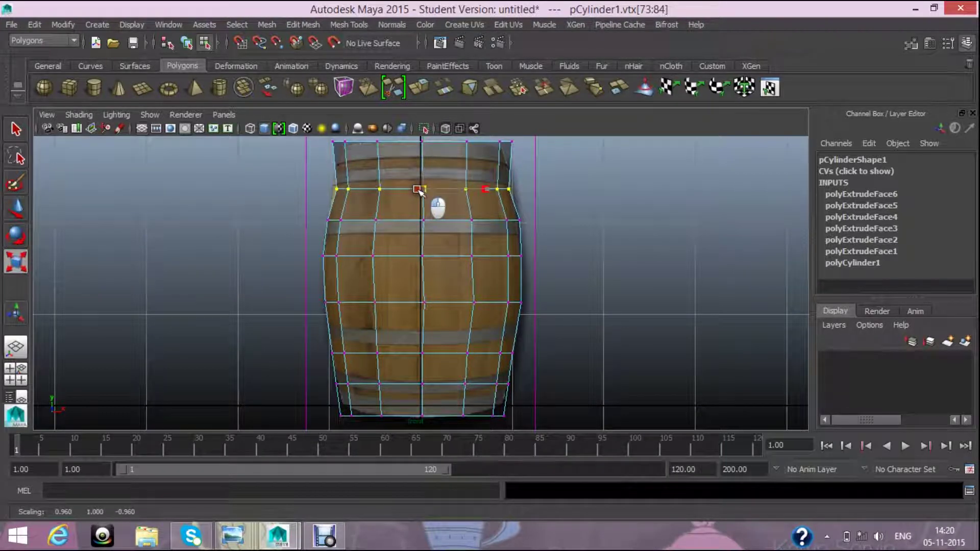
- Push right-side vertex 61 outward along X to about 0.963
left_click(601, 239)
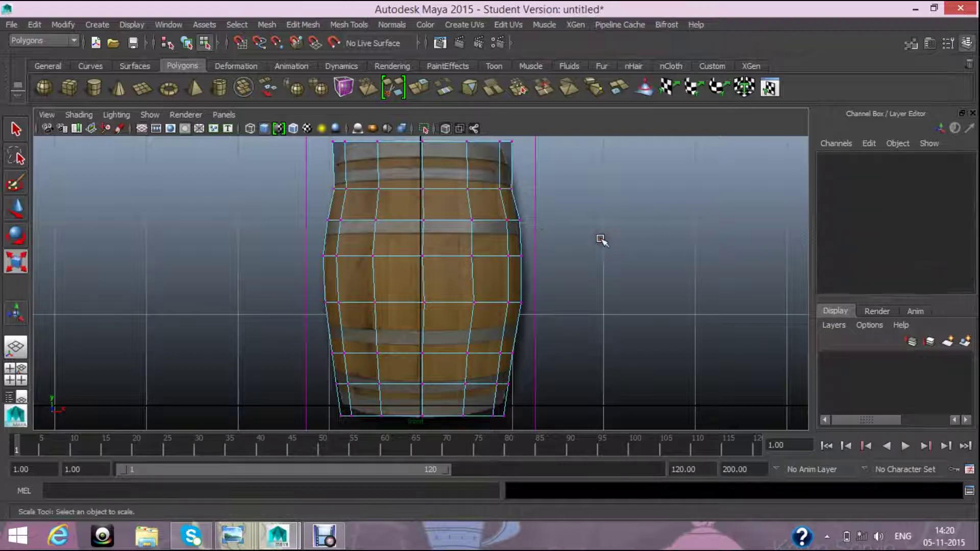
left_click_drag(543, 269, 496, 211)
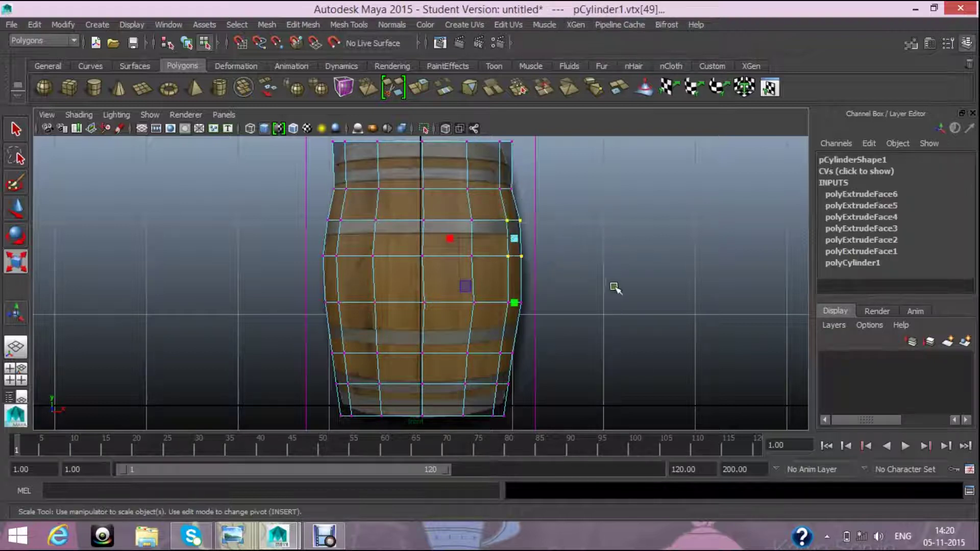
left_click(556, 278)
left_click_drag(499, 206, 534, 237)
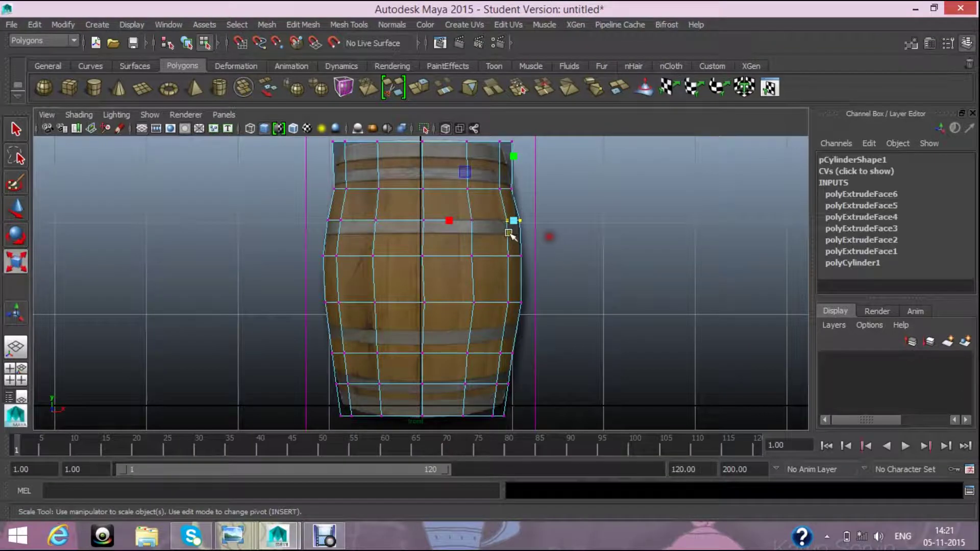
key("w")
left_click_drag(587, 212, 582, 218)
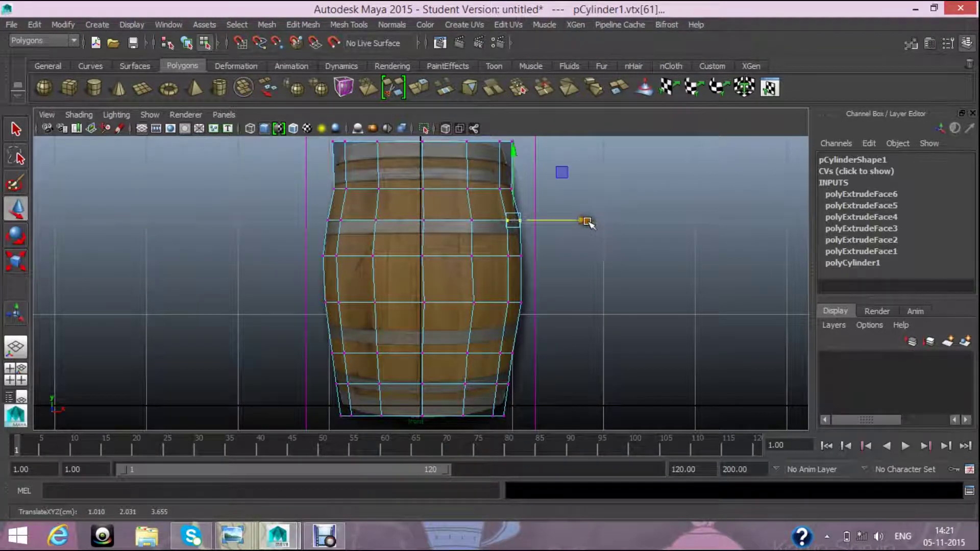
mouse_move(582, 219)
left_mouse_down()
mouse_move(594, 218)
mouse_move(579, 292)
left_mouse_up()
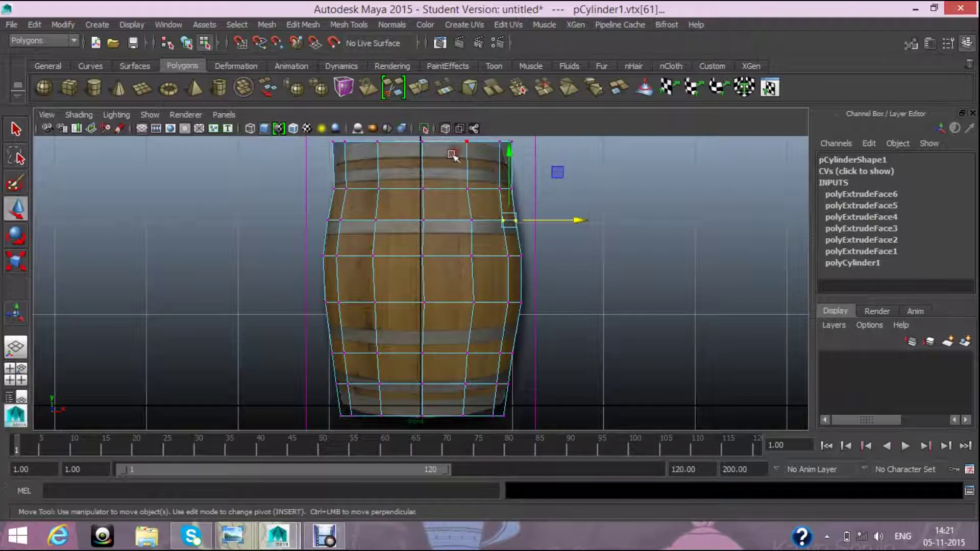
left_click(595, 167)
scroll(595, 167, "up", 1)
scroll(461, 203, "down", 5)
scroll(448, 203, "up", 1)
scroll(421, 191, "up", 2)
- Frame the barrel's top vertex row and scale it wider
left_click_drag(333, 188, 502, 224)
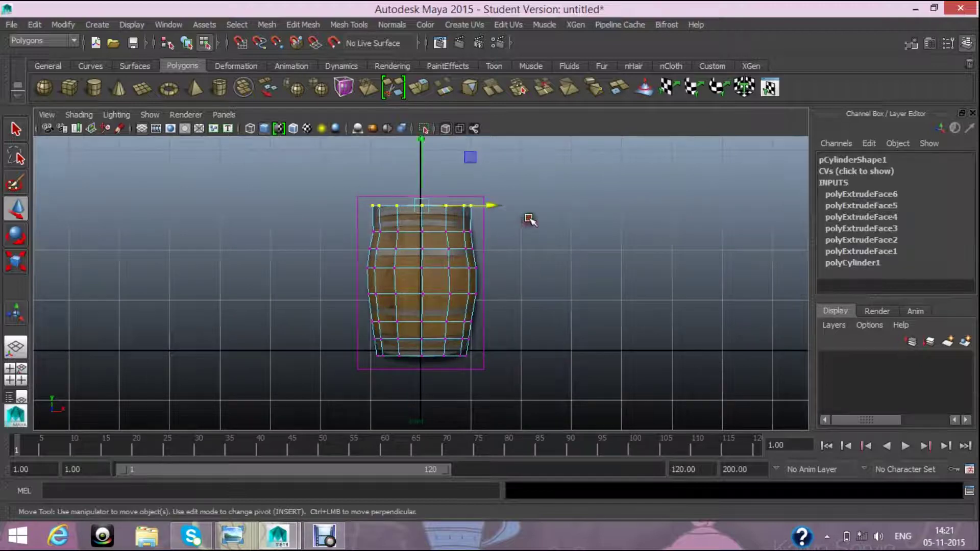
scroll(529, 175, "up", 1)
scroll(531, 169, "up", 1)
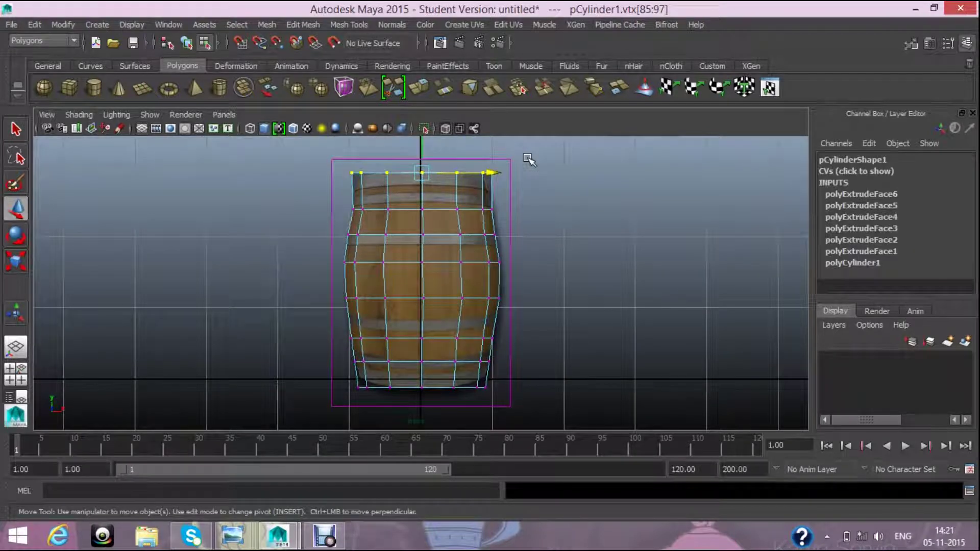
key("f")
scroll(520, 237, "down", 3)
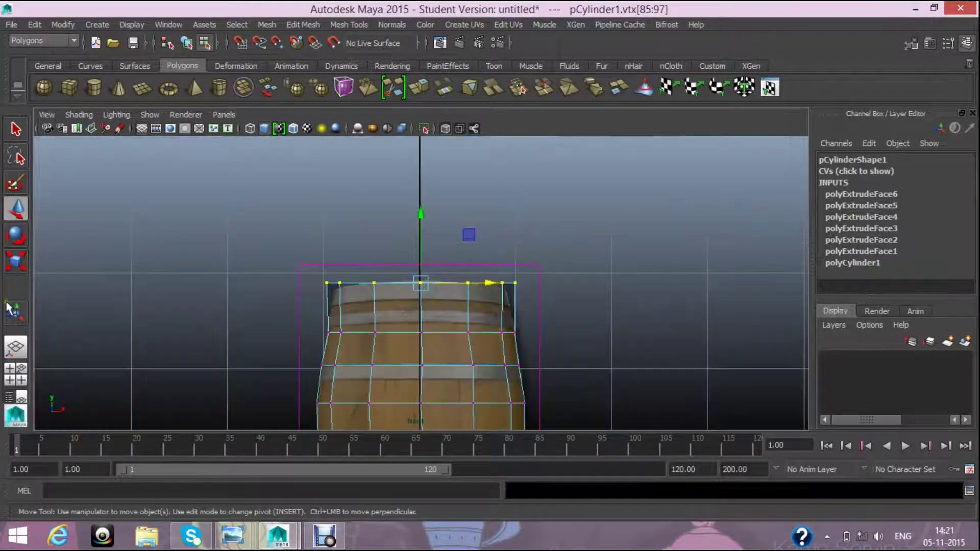
left_click(16, 262)
left_click_drag(420, 284, 421, 285)
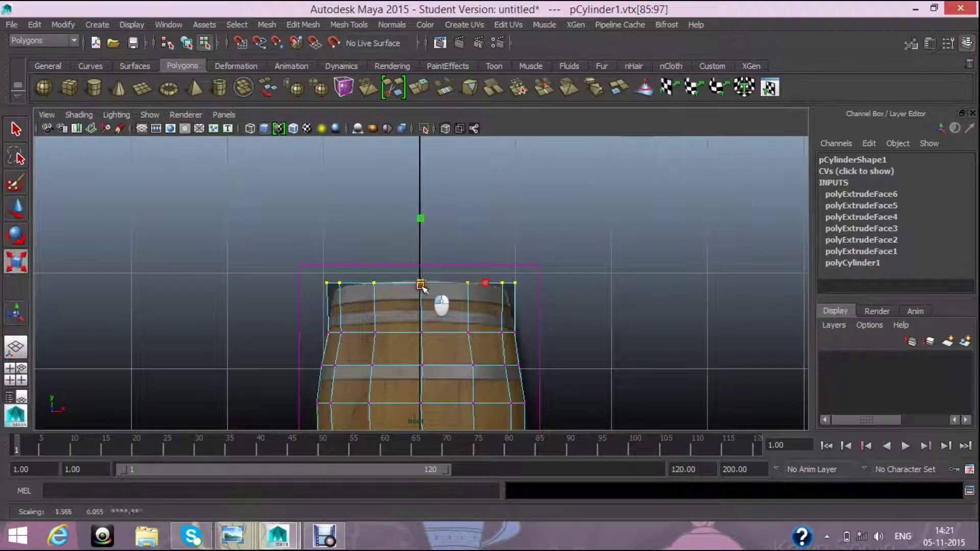
scroll(486, 263, "down", 3)
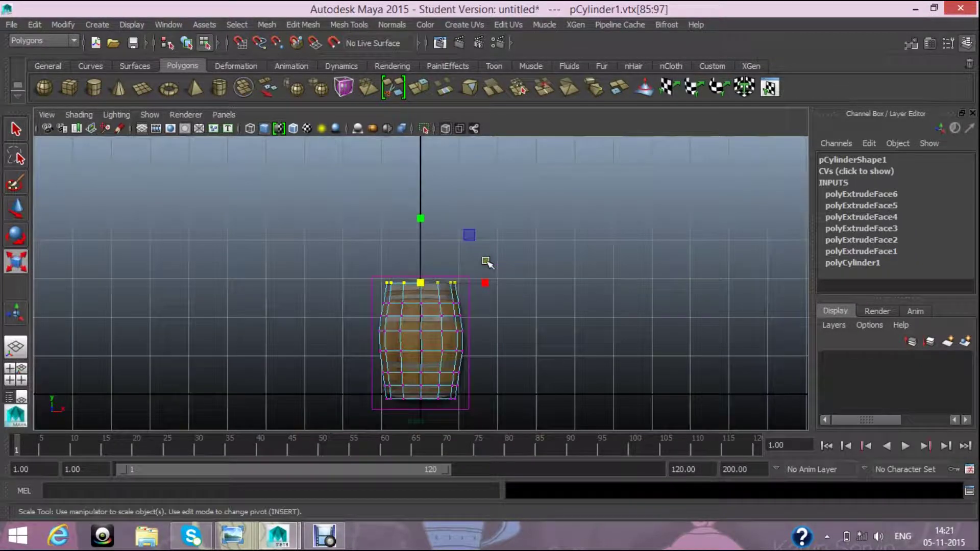
scroll(499, 323, "up", 1)
scroll(499, 322, "up", 2)
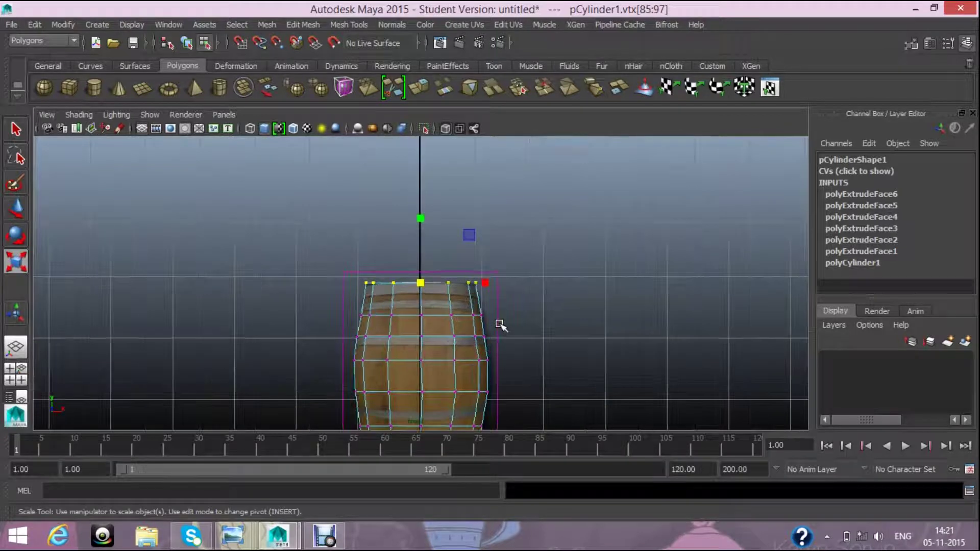
scroll(499, 323, "up", 2)
- Shift the left-side vertices along X and raise the middle vertex ring slightly
left_click(18, 214)
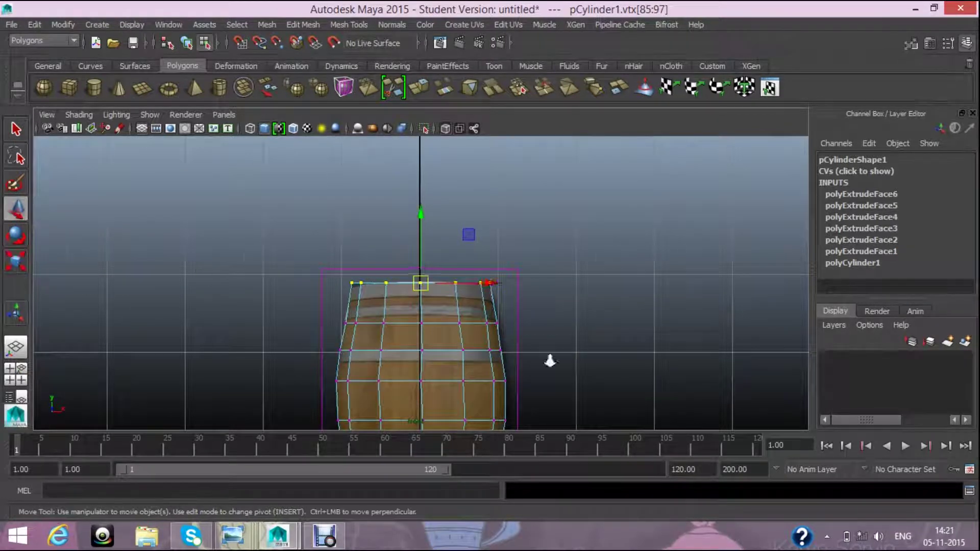
scroll(551, 360, "up", 1)
left_click_drag(267, 314, 326, 365)
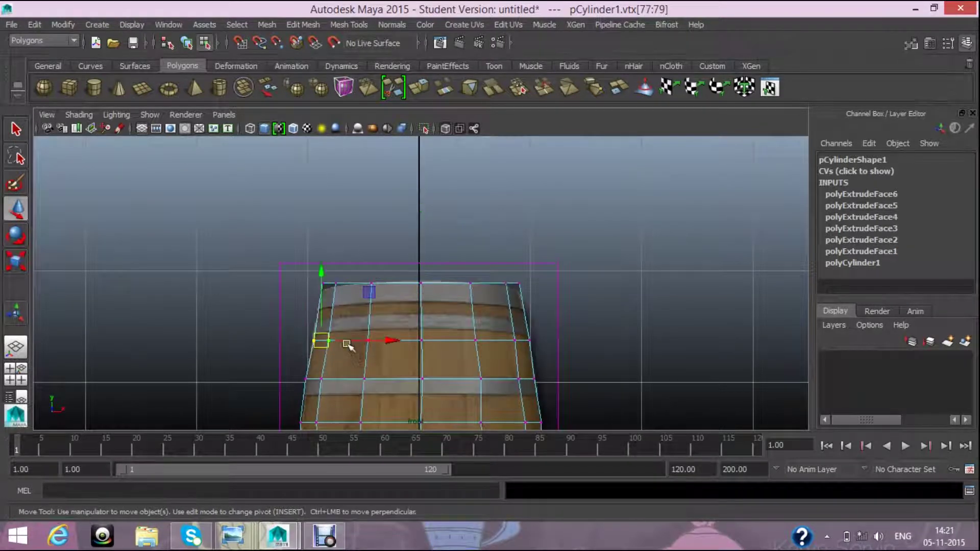
left_click_drag(382, 340, 376, 344)
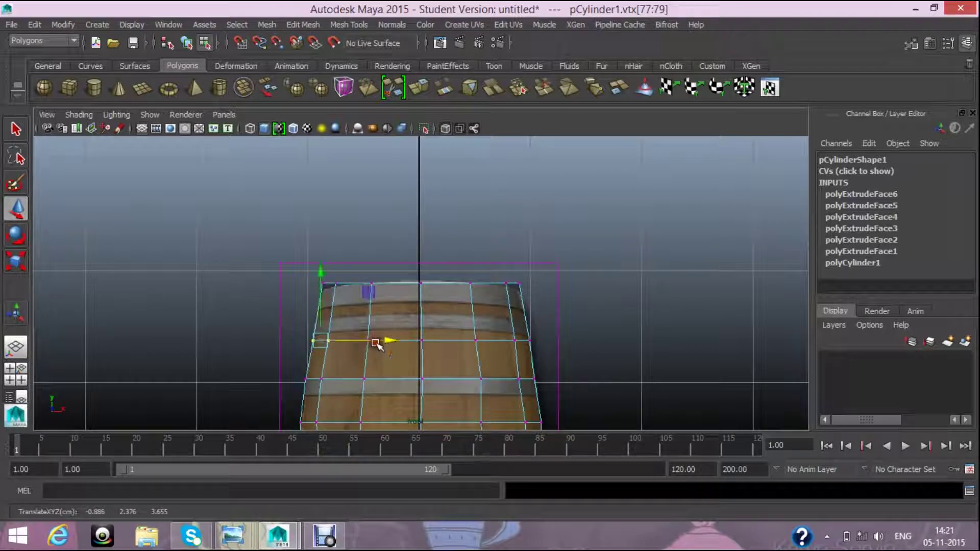
left_click_drag(251, 300, 613, 369)
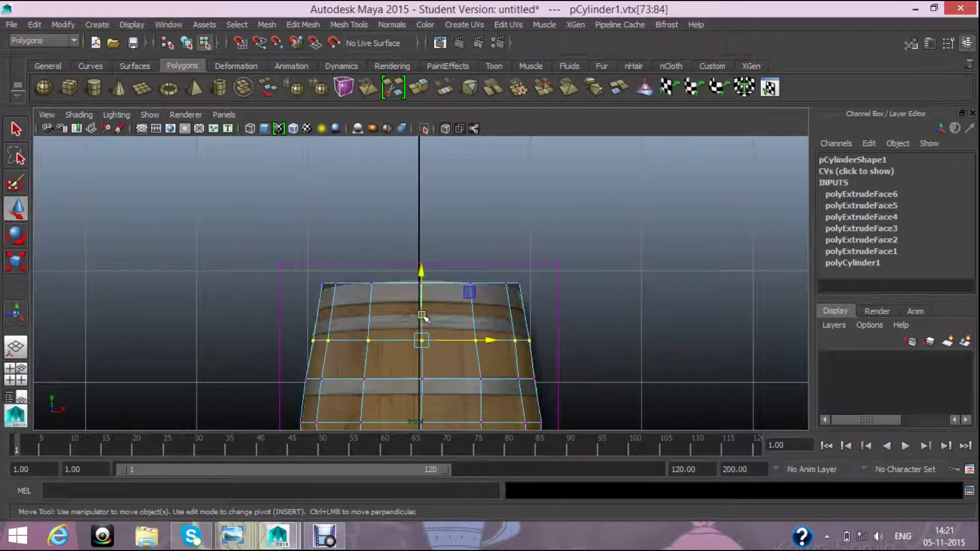
left_click_drag(424, 312, 424, 304)
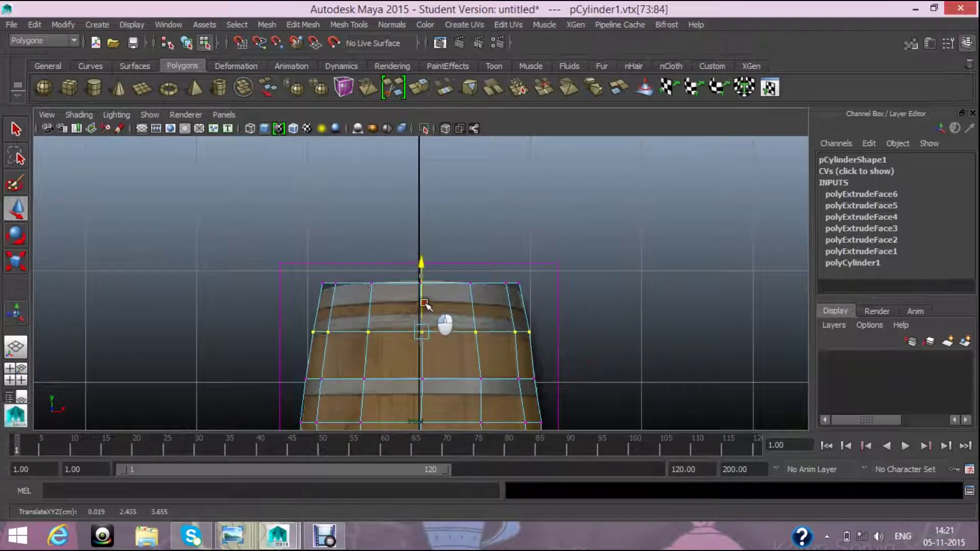
- Push right-side vertices 84 and 72 outward to X 0.996 and 1.051
left_click(552, 343)
left_click_drag(559, 359, 524, 319)
left_click_drag(602, 333, 607, 338)
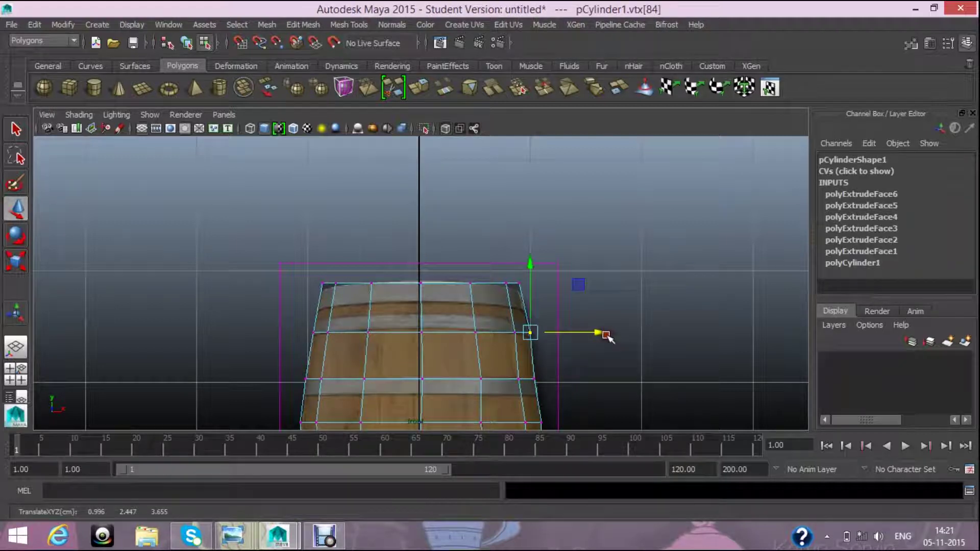
scroll(631, 345, "down", 3)
scroll(583, 389, "up", 3)
left_click(507, 356)
left_click_drag(559, 360, 580, 372)
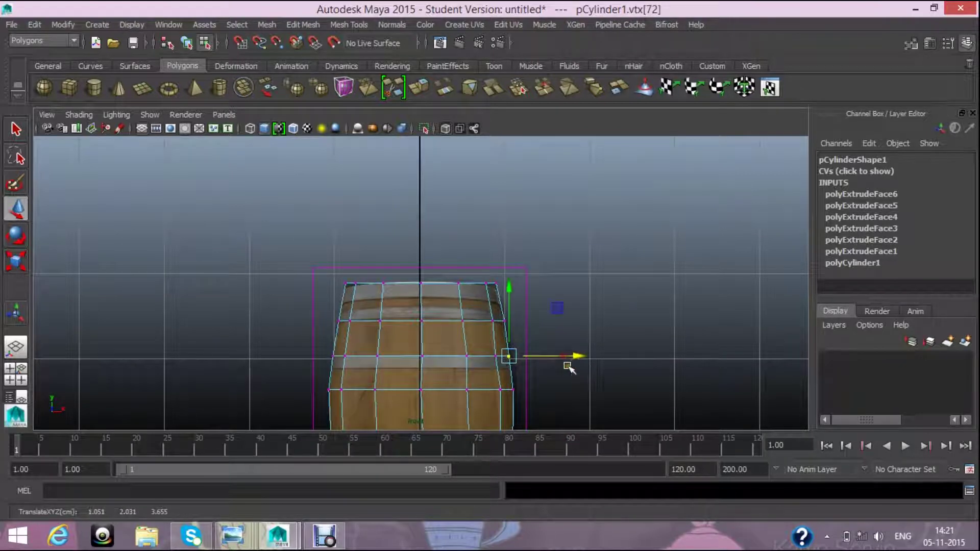
scroll(607, 379, "down", 3)
scroll(482, 388, "up", 2)
scroll(449, 365, "down", 3)
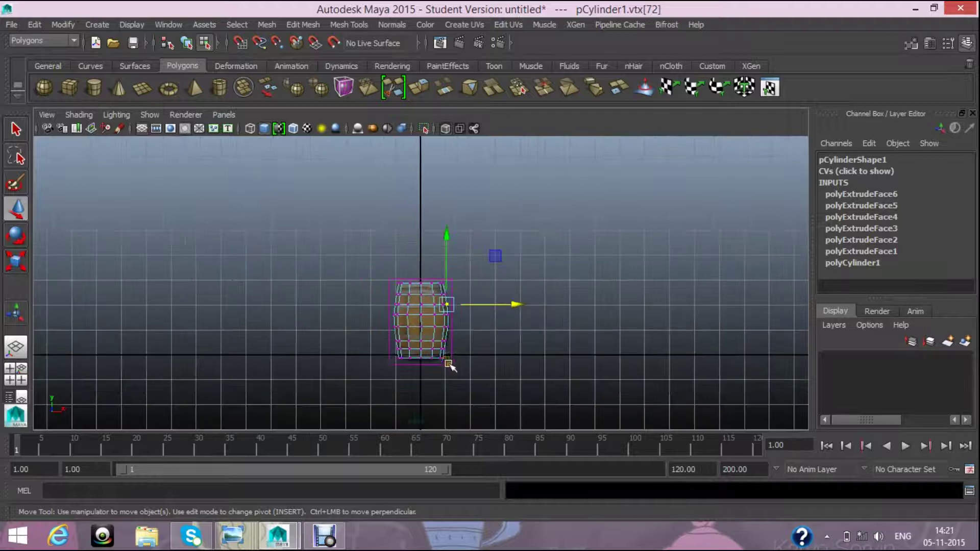
left_click(184, 317)
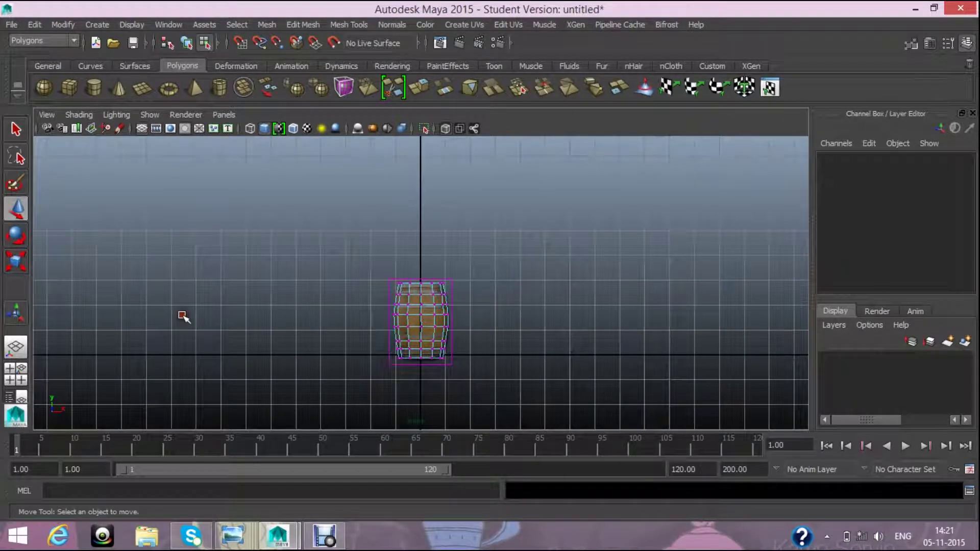
scroll(458, 296, "up", 2)
scroll(408, 398, "up", 1)
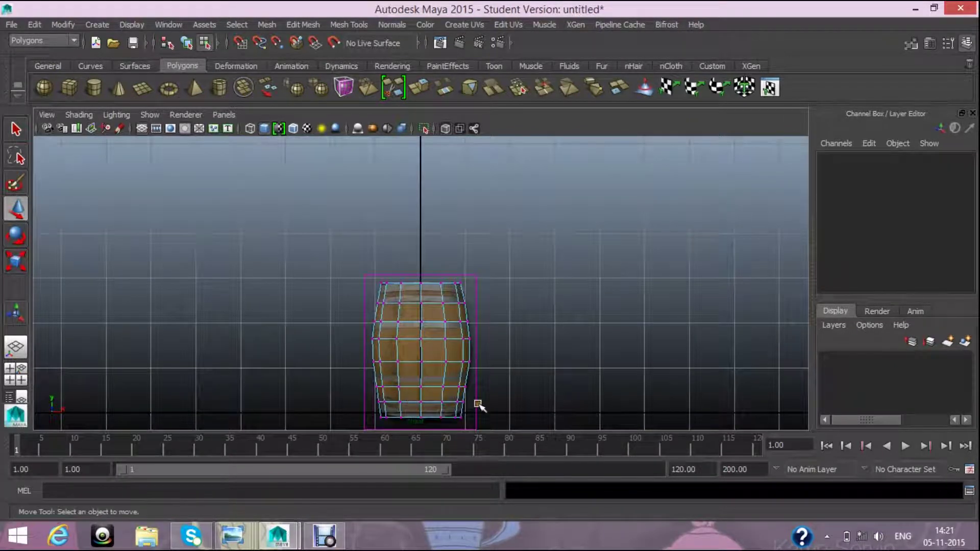
- Frame the lower right of the barrel and nudge one lower-side vertex outward along X
left_click_drag(490, 422, 454, 381)
key("f")
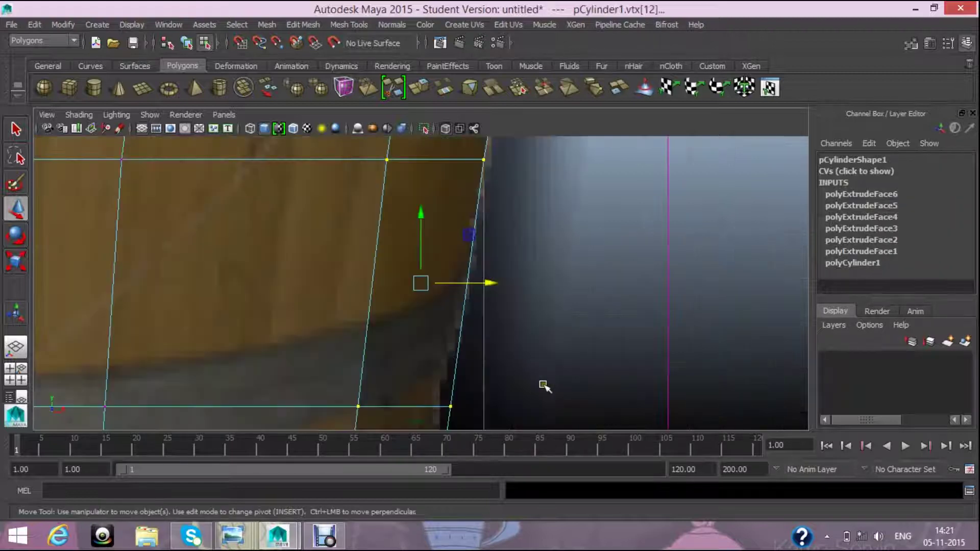
scroll(529, 364, "down", 8)
scroll(376, 311, "up", 2)
scroll(378, 308, "up", 1)
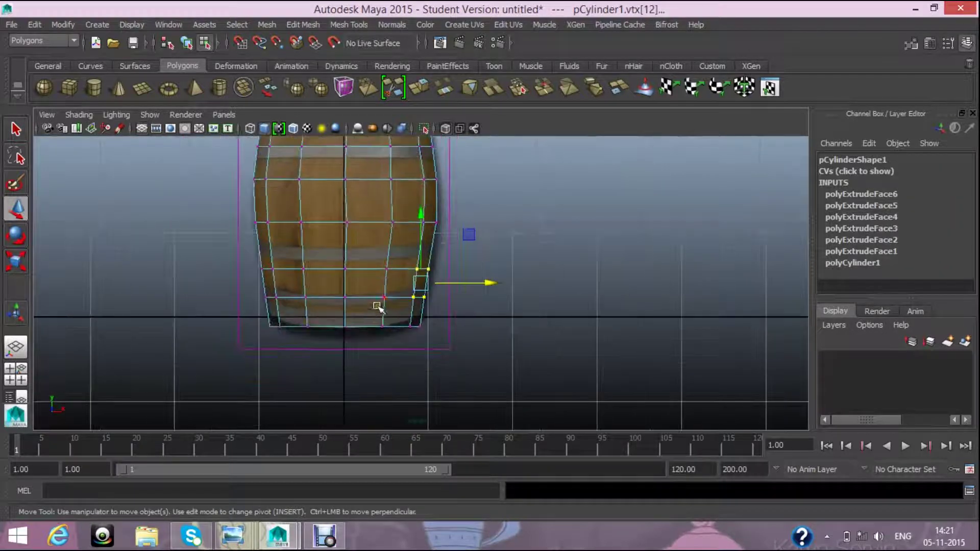
scroll(378, 308, "up", 1)
left_click(448, 197)
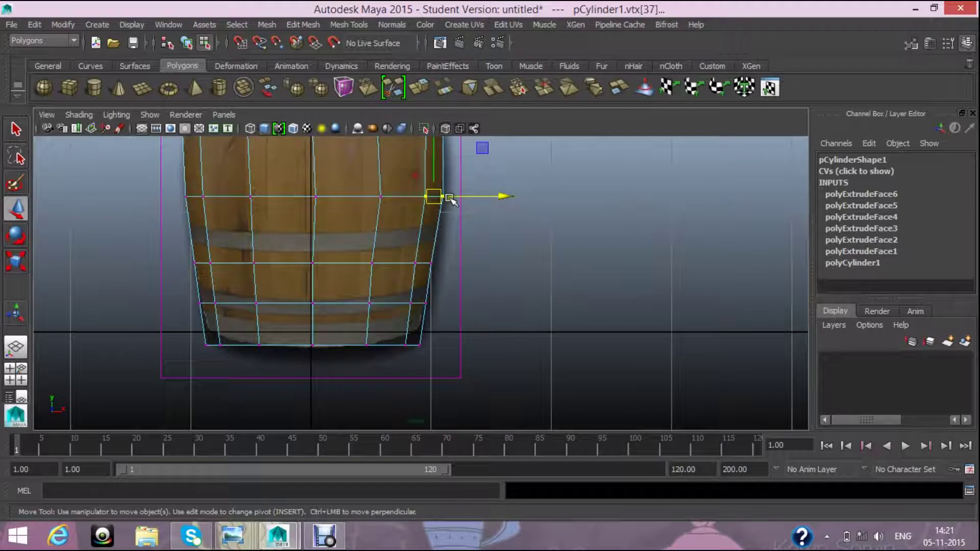
left_click(490, 255)
left_click_drag(457, 300, 402, 246)
left_click_drag(465, 263, 467, 265)
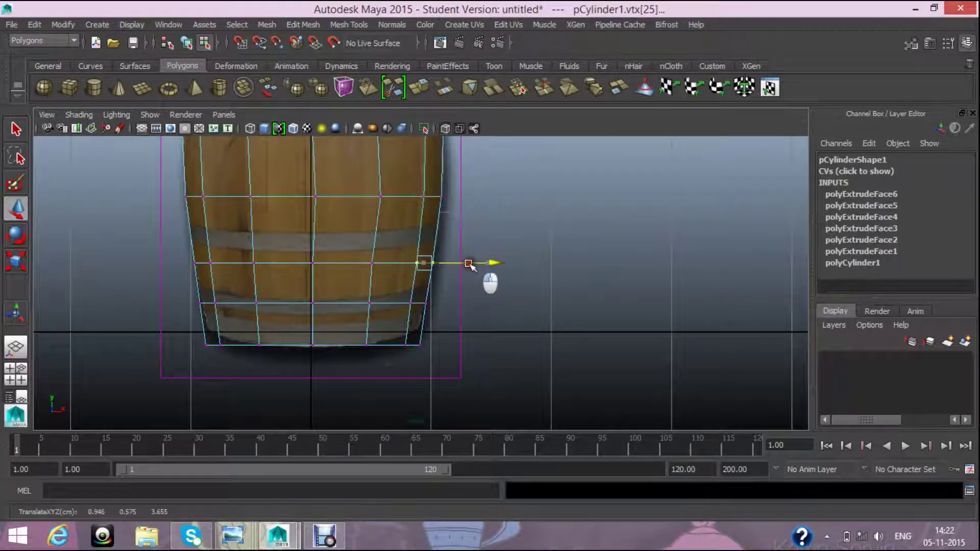
- Try shifting the bottom-corner vertex right, then undo that move and clear the selection
left_click(418, 304)
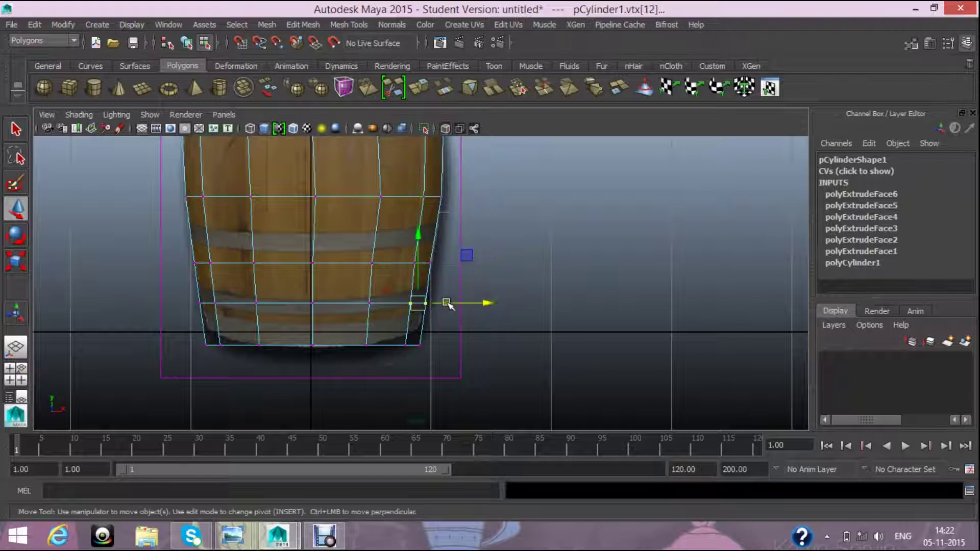
left_click_drag(431, 360, 412, 338)
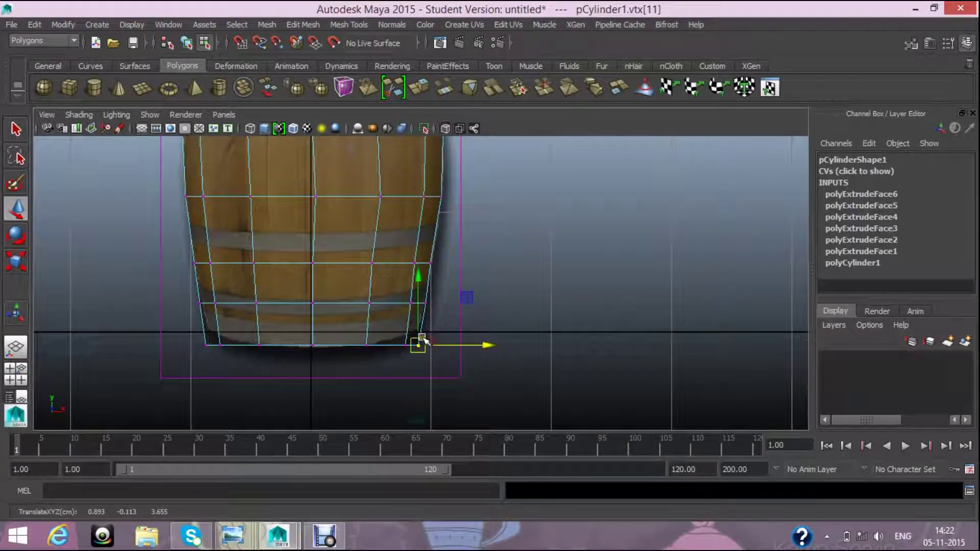
left_click(423, 328)
left_click_drag(432, 363, 413, 339)
left_click(423, 336)
scroll(438, 369, "up", 3)
mouse_move(441, 372)
left_mouse_down()
mouse_move(448, 357)
mouse_move(423, 362)
left_mouse_up()
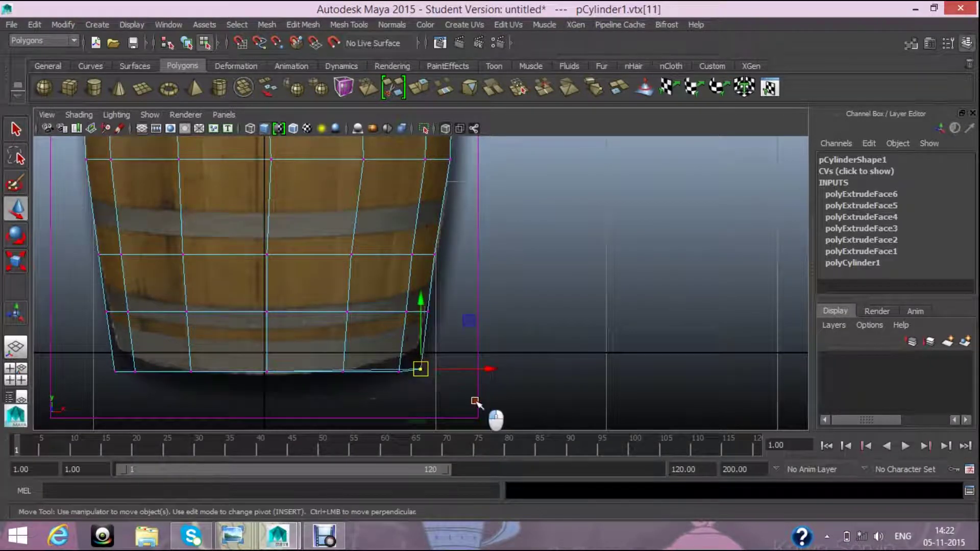
left_click(475, 403)
key("ctrl+z")
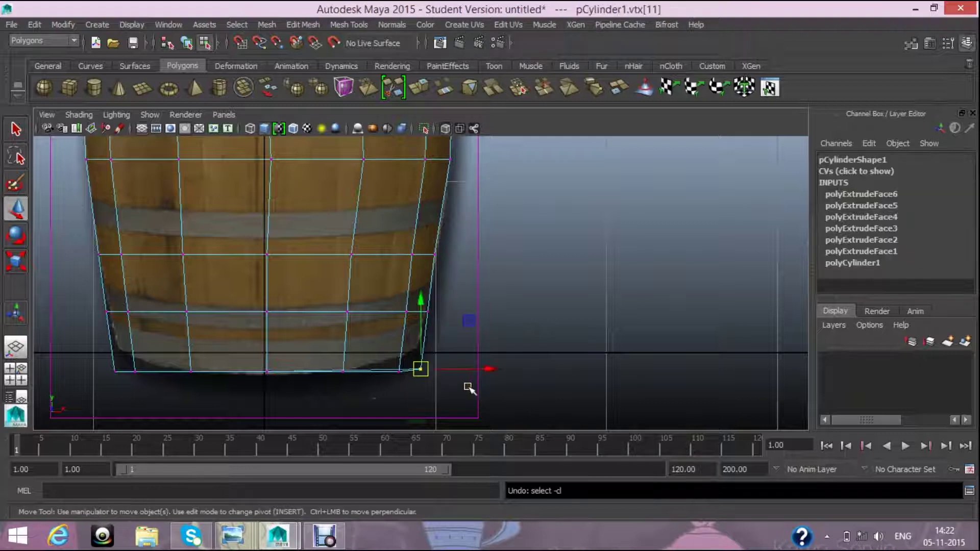
key("ctrl+z")
left_click(590, 290)
scroll(592, 292, "down", 5)
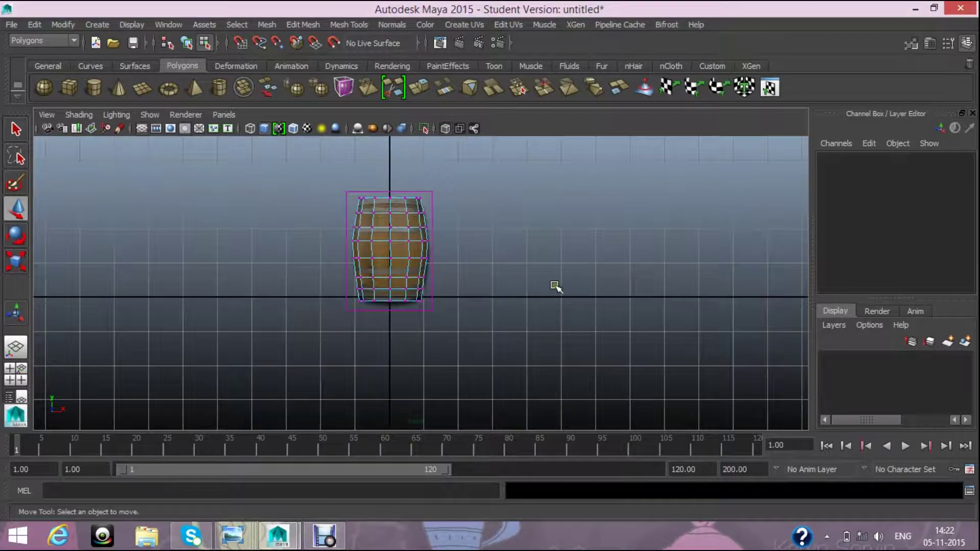
key("space")
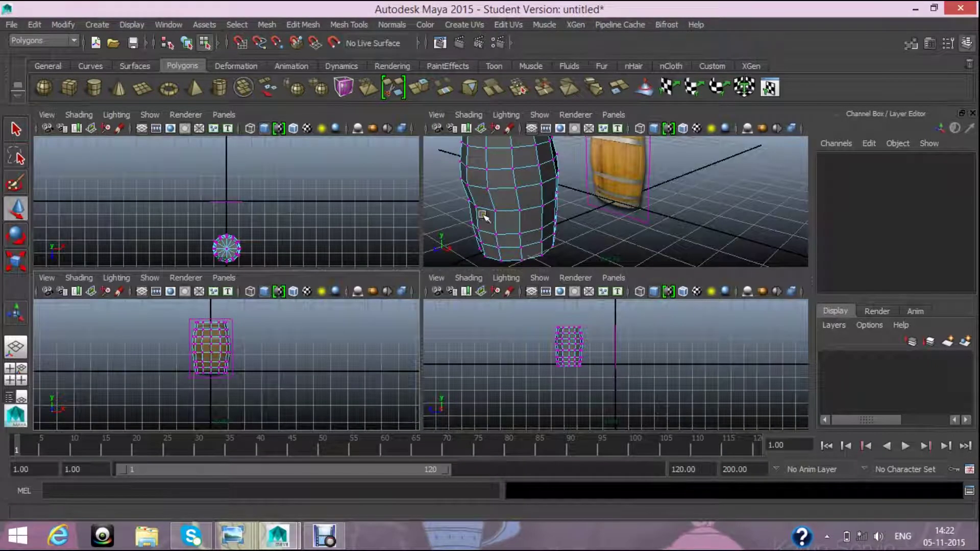
- Select a few vertex rows on the untextured barrel, then clear the selection
left_click_drag(452, 194, 499, 220)
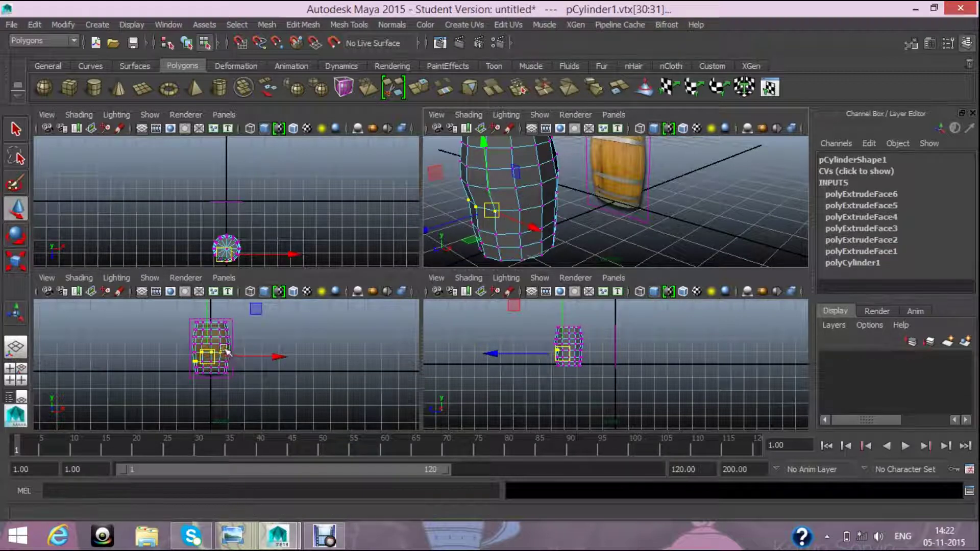
scroll(223, 357, "up", 5)
scroll(225, 361, "down", 3)
scroll(187, 379, "up", 1)
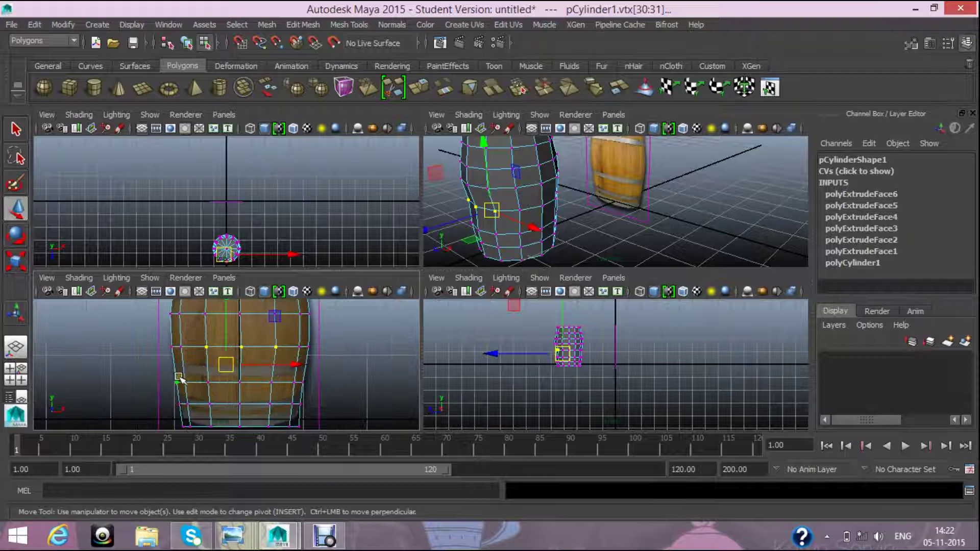
left_click_drag(225, 428, 198, 404)
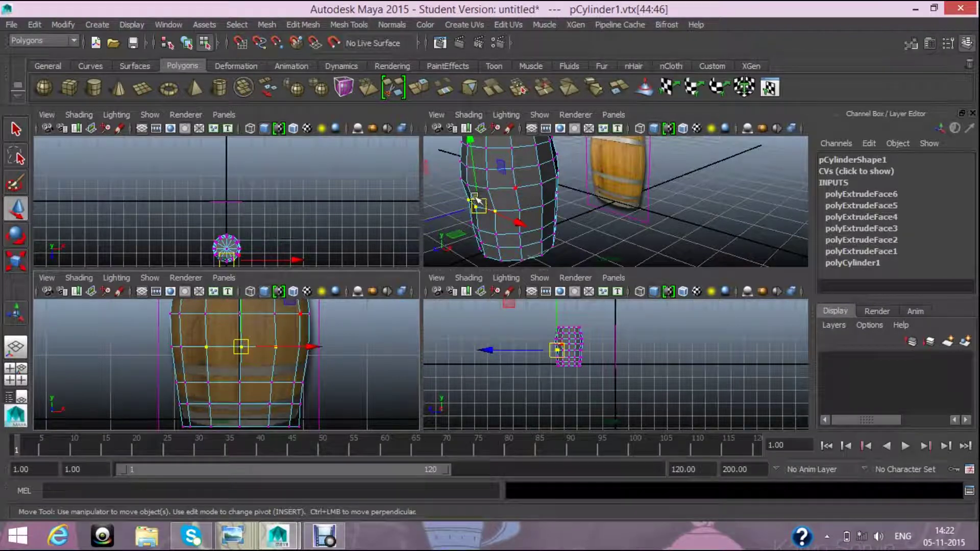
left_click(448, 220)
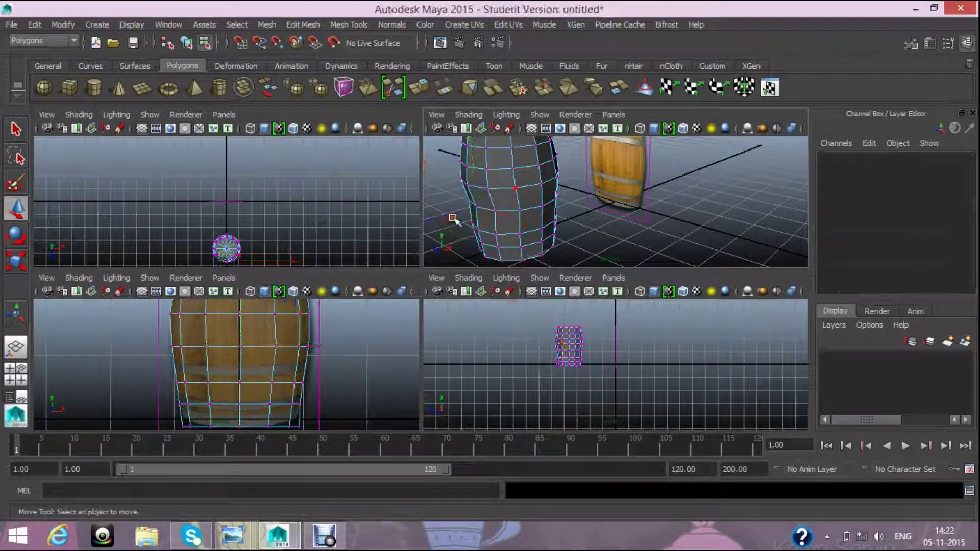
left_click_drag(453, 213, 497, 203)
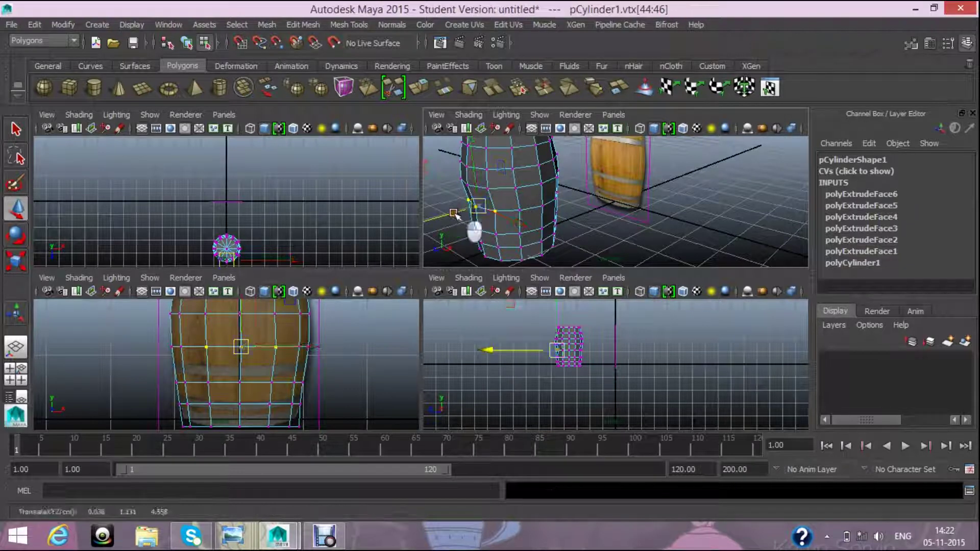
left_click(617, 226)
- Maximize the perspective viewport and orbit around both barrels
scroll(610, 230, "down", 5)
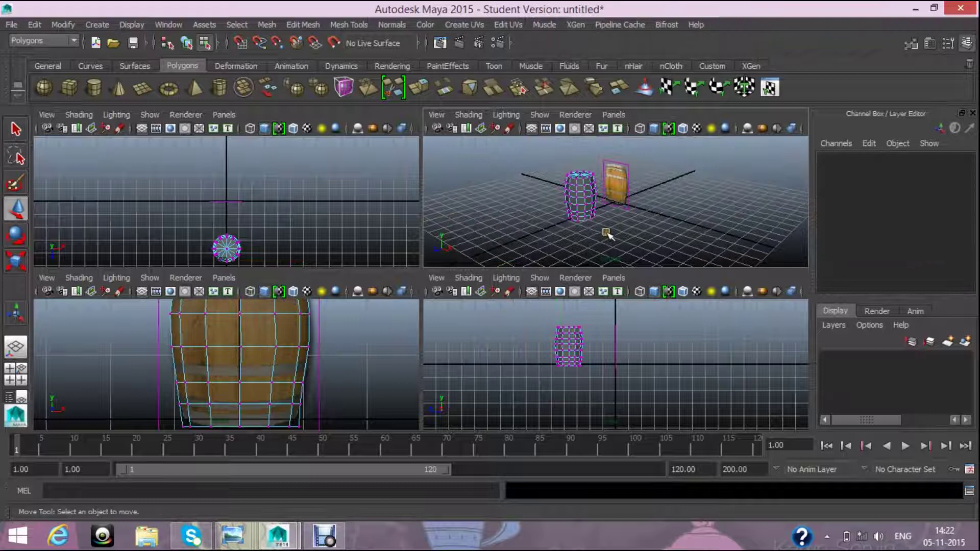
key("space")
scroll(475, 289, "up", 4)
mouse_move(376, 367)
left_mouse_down("alt")
mouse_move(489, 306)
mouse_move(459, 343)
mouse_move(484, 379)
mouse_move(512, 287)
left_mouse_up("alt")
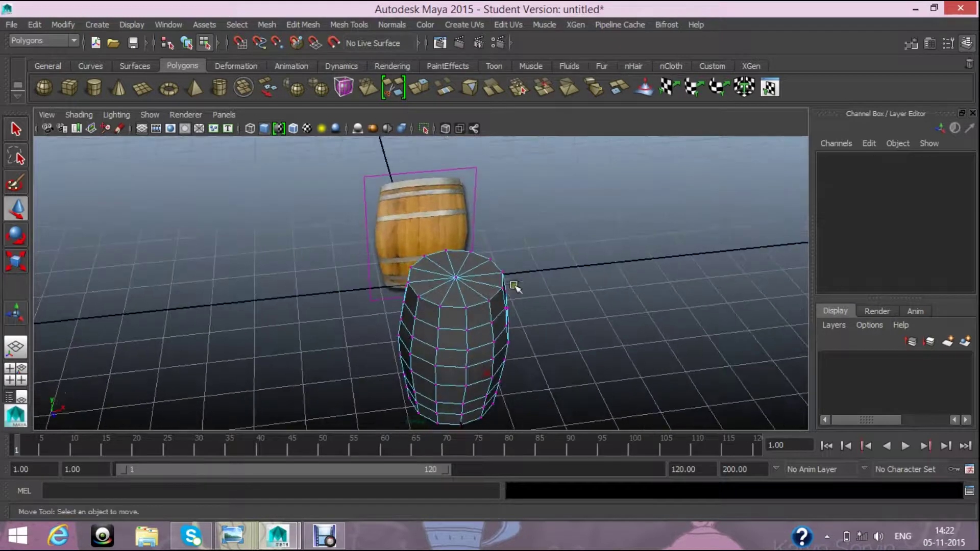
- Select all twelve triangle faces of the barrel's top cap
scroll(517, 276, "up", 5)
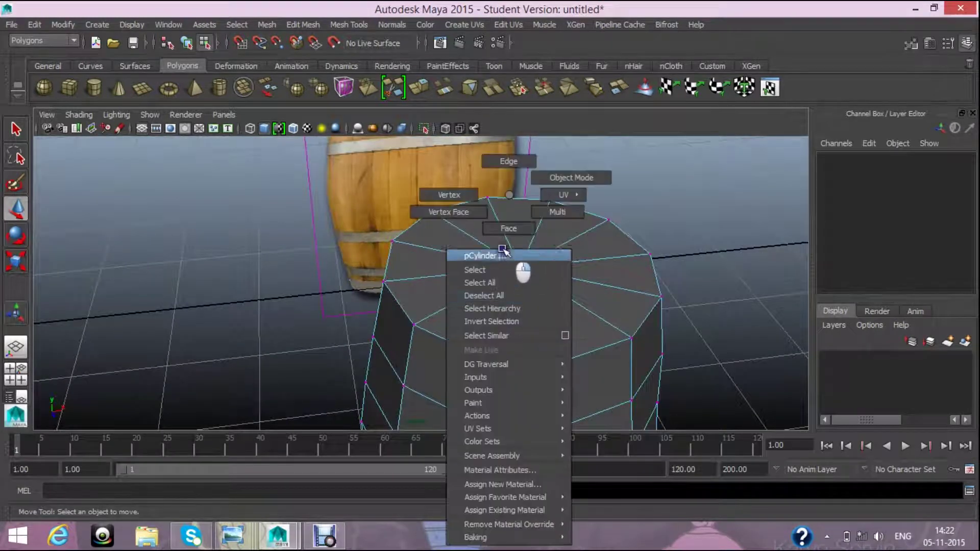
right_click_drag(528, 337, 516, 228)
left_click(456, 294)
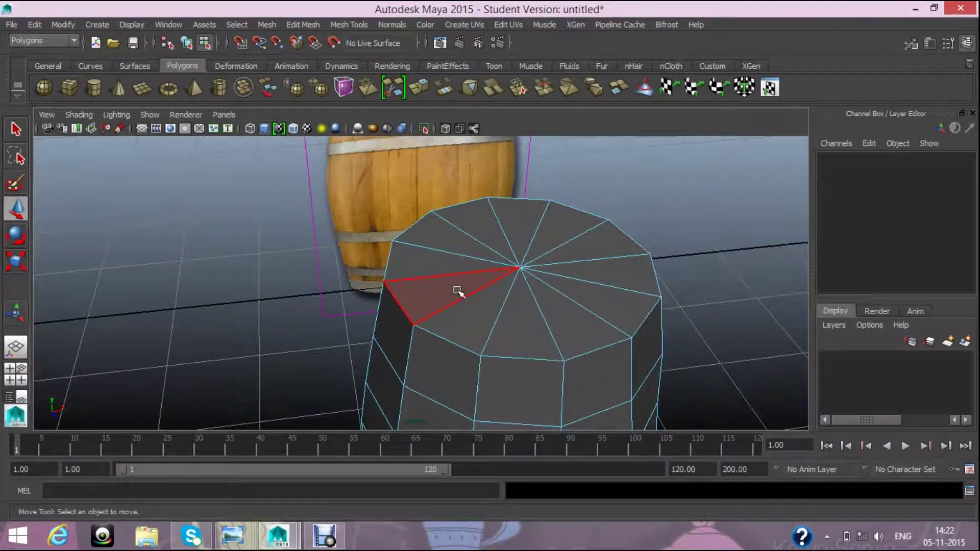
left_click(457, 291)
left_click(442, 265, "shift")
left_click(466, 228, "shift")
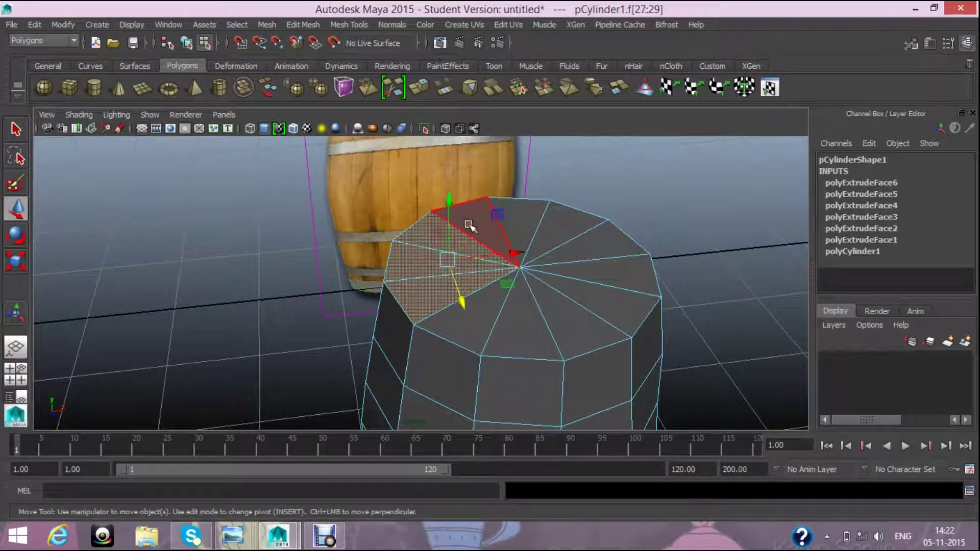
left_click(505, 225, "shift")
left_click(556, 236, "shift")
left_click(587, 268, "shift")
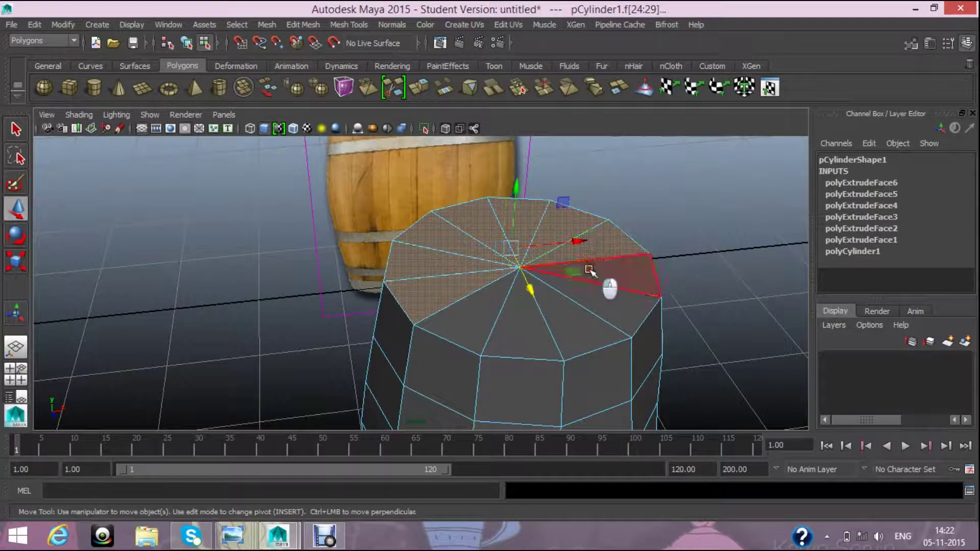
left_click(592, 301, "shift")
left_click(574, 329, "shift")
left_click(525, 331, "shift")
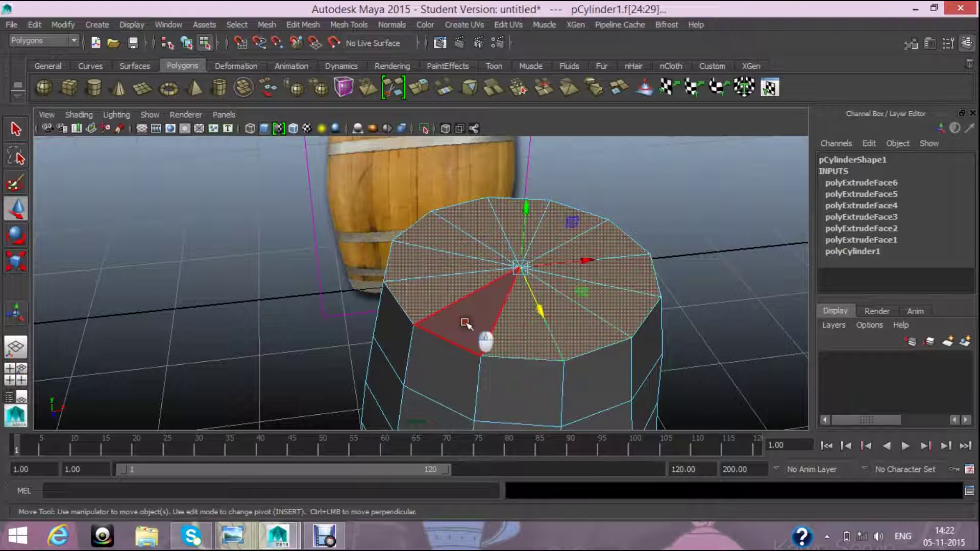
left_click(465, 323, "shift")
scroll(627, 304, "down", 3)
mouse_move(628, 304)
left_mouse_down("alt")
mouse_move(608, 374)
mouse_move(590, 188)
mouse_move(598, 360)
left_mouse_up("alt")
scroll(598, 359, "up", 2)
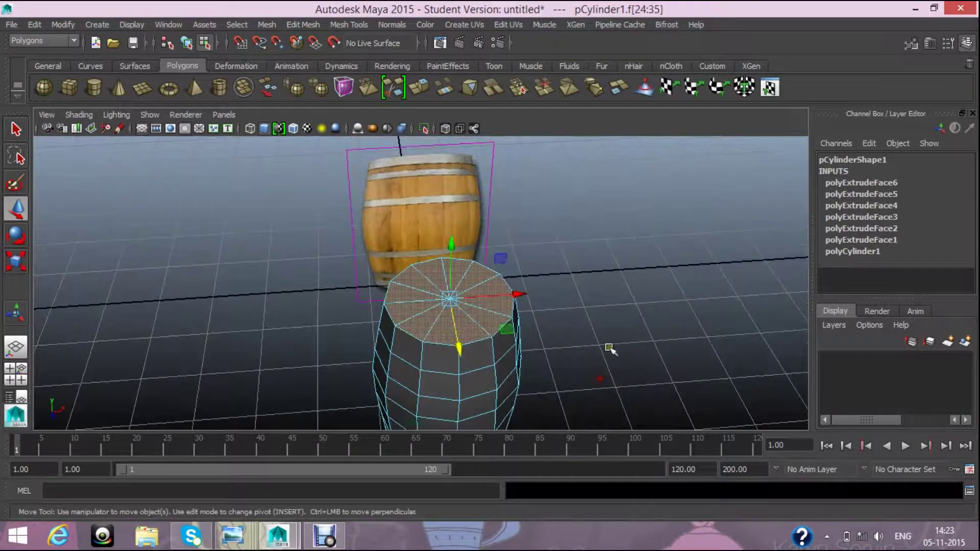
scroll(608, 350, "up", 2)
scroll(619, 324, "up", 3)
scroll(628, 308, "up", 2)
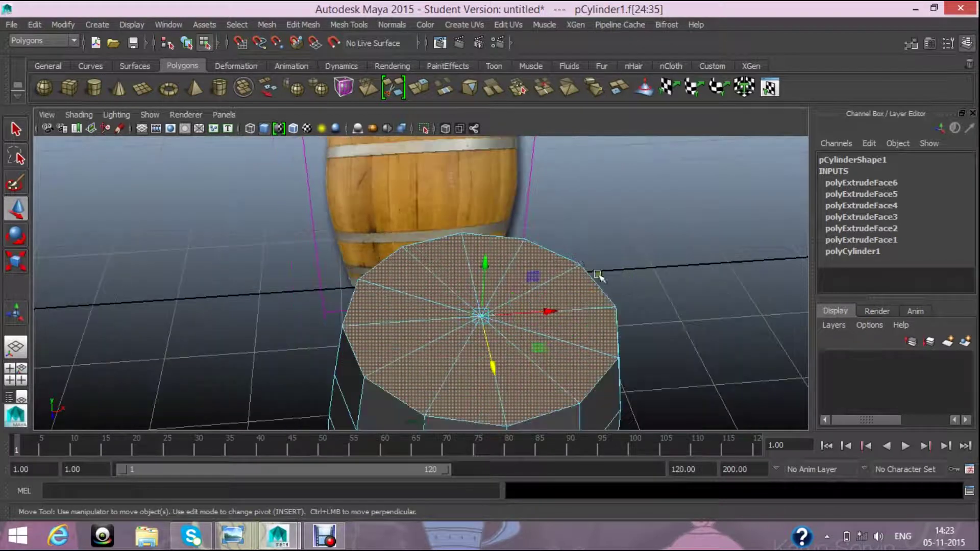
- Extrude the top-cap faces, scale them inward to leave a border ring, and adjust their height
left_click(444, 95)
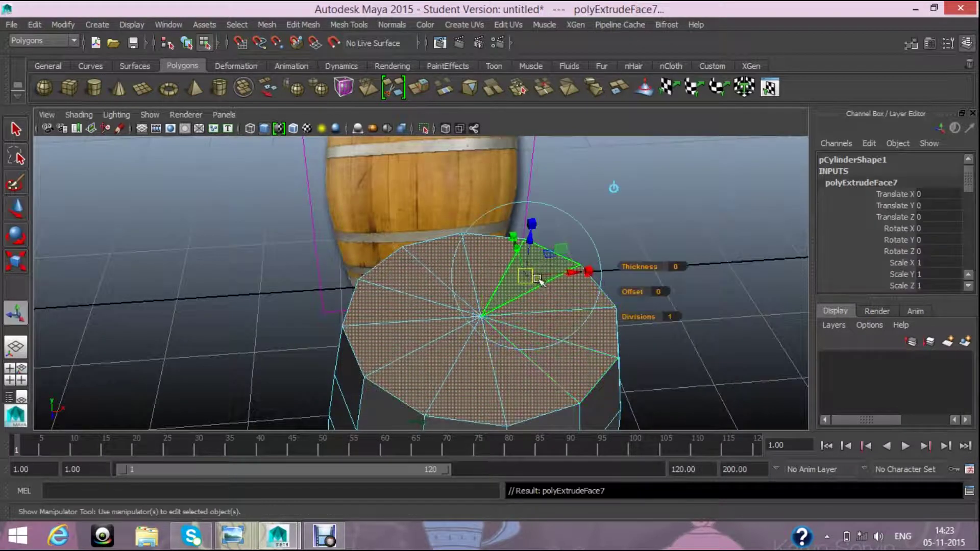
left_click(525, 278)
key("ctrl+z")
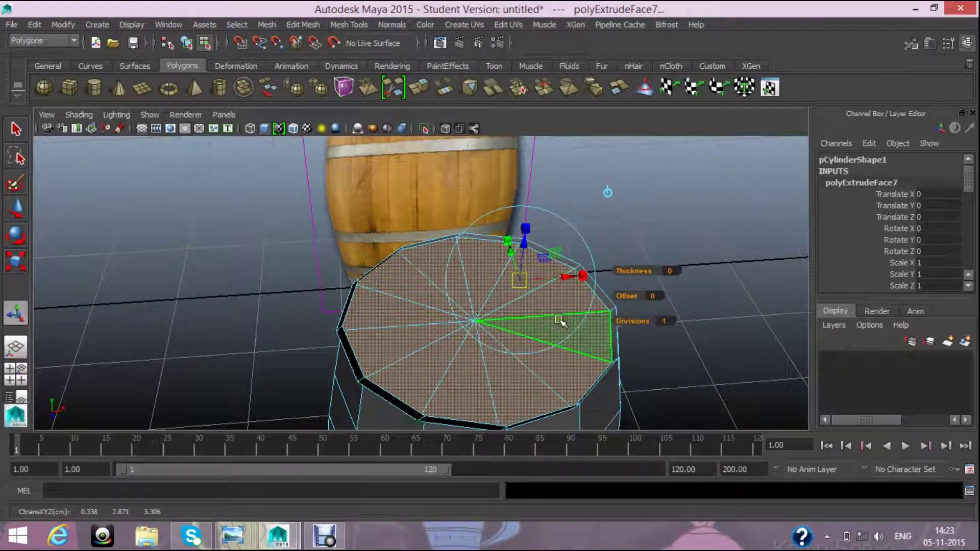
left_click(16, 261)
left_click_drag(481, 316, 458, 331)
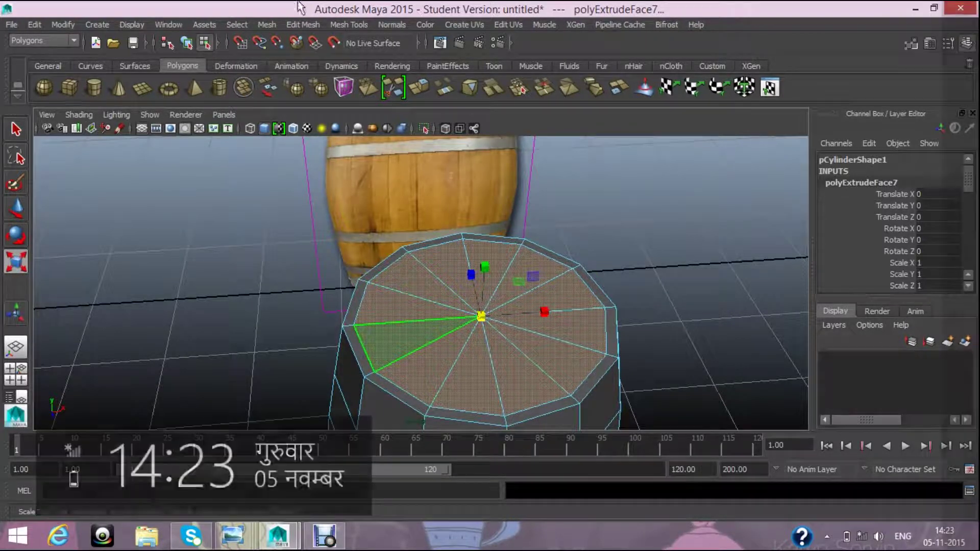
left_click(20, 214)
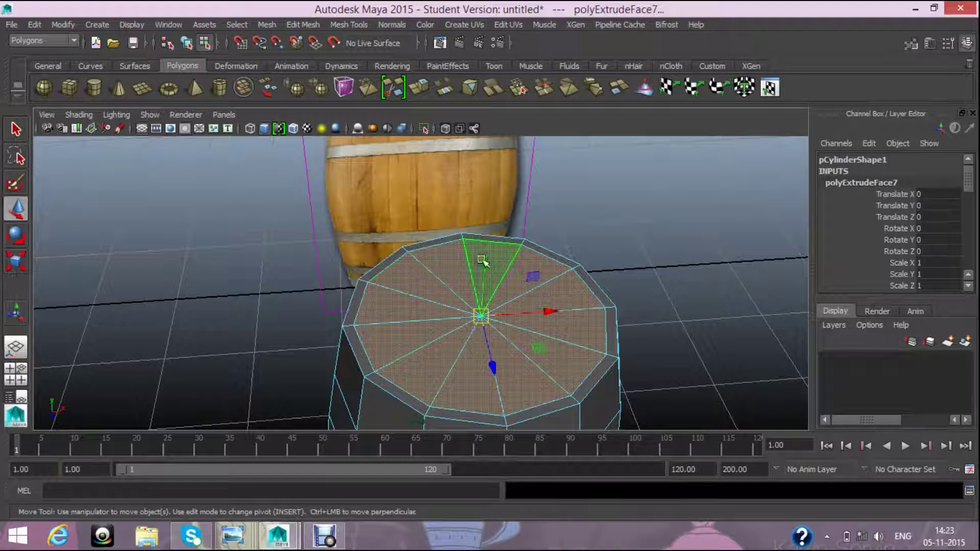
left_click_drag(484, 265, 484, 271)
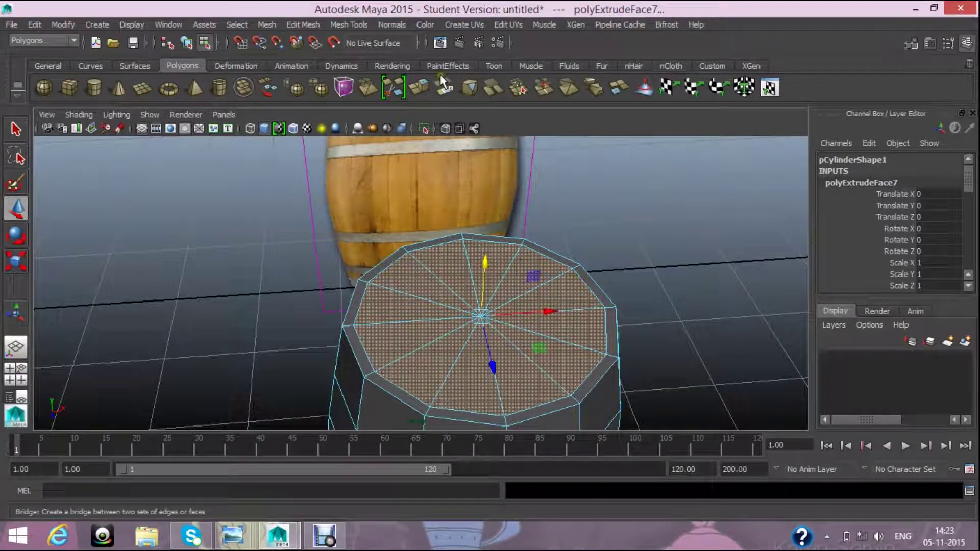
- Extrude the top faces again, scale them inward into an inset rim, and lift slightly
left_click(424, 86)
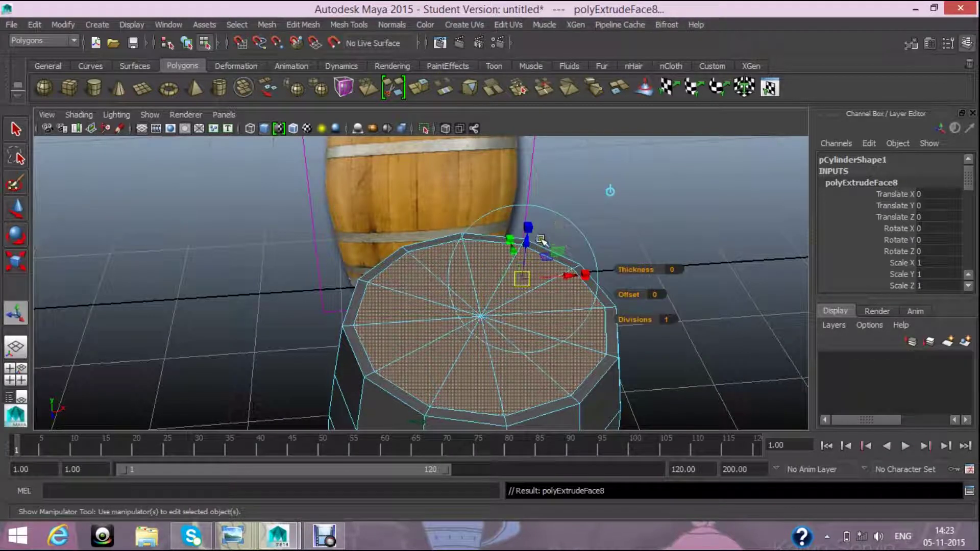
left_click_drag(533, 240, 524, 255)
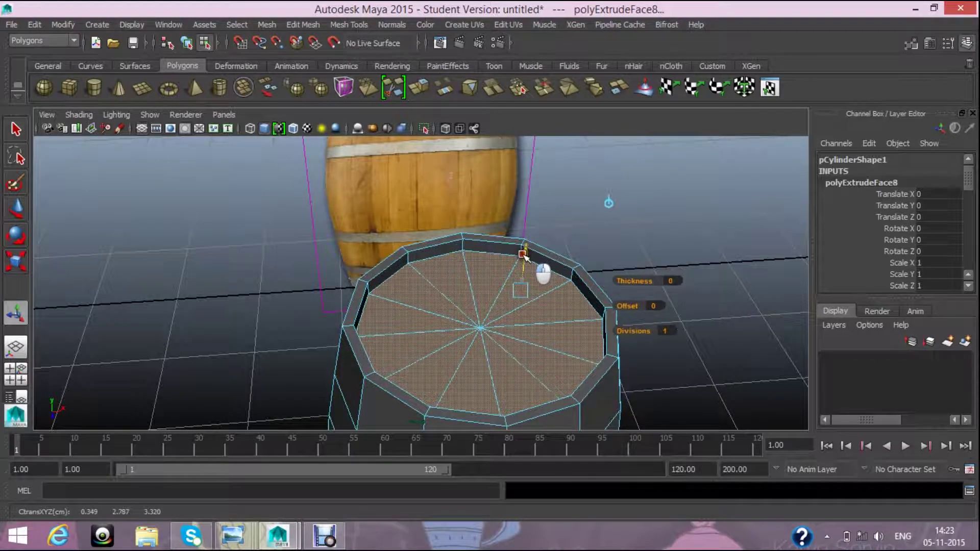
left_click_drag(525, 256, 527, 251)
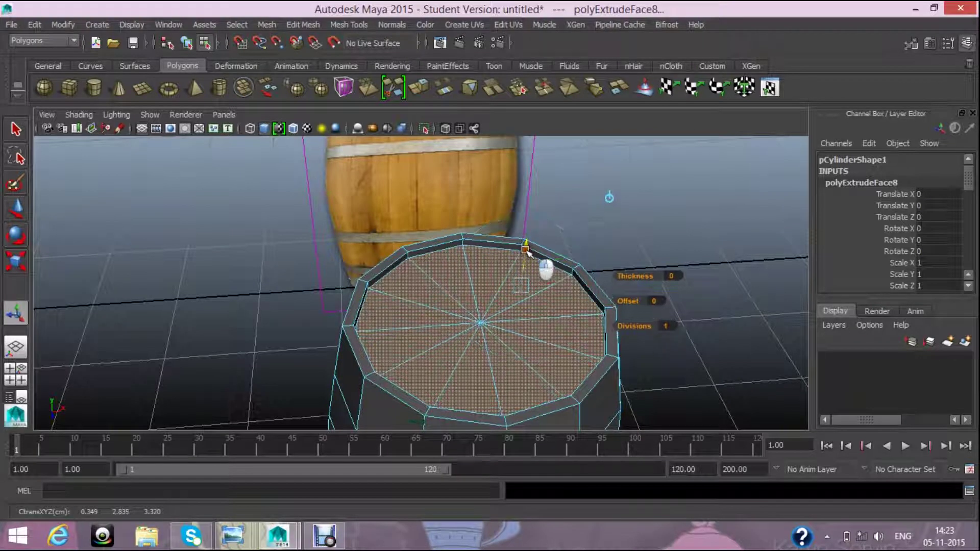
left_click(647, 251)
left_click_drag(651, 247, 647, 269, "alt")
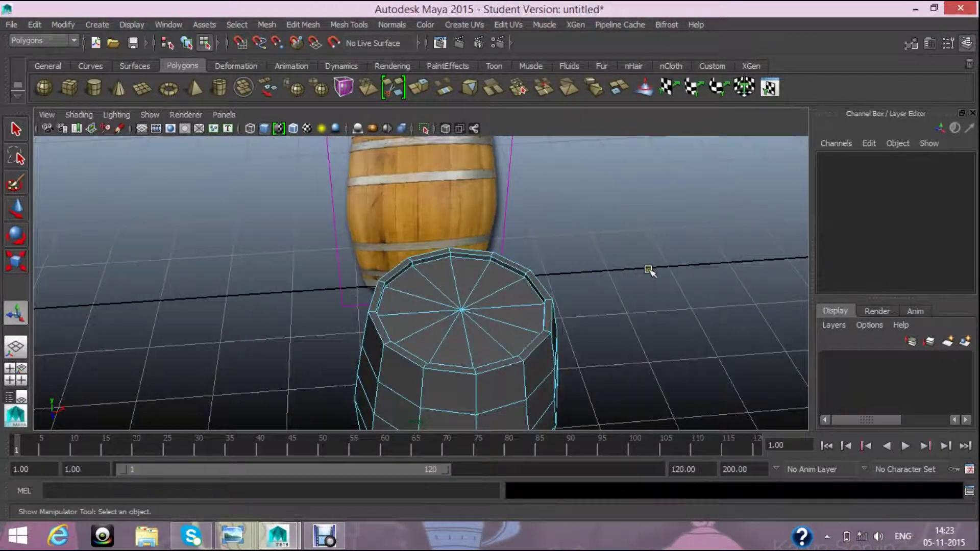
scroll(636, 301, "down", 5)
- Orbit around the barrels to inspect the top, sides and a high angle over the grid
left_click_drag(623, 332, 594, 322, "alt")
mouse_move(554, 185)
left_mouse_down("alt")
mouse_move(558, 258)
mouse_move(518, 352)
left_mouse_up("alt")
mouse_move(512, 390)
left_mouse_down("alt")
mouse_move(492, 257)
mouse_move(463, 277)
left_mouse_up("alt")
scroll(484, 291, "up", 3)
mouse_move(317, 280)
left_mouse_down("alt")
mouse_move(310, 223)
mouse_move(287, 197)
mouse_move(298, 194)
left_mouse_up("alt")
- Nudge a vertex on the barrel's side, deselect it, and switch the barrel to face picking
left_click(333, 177)
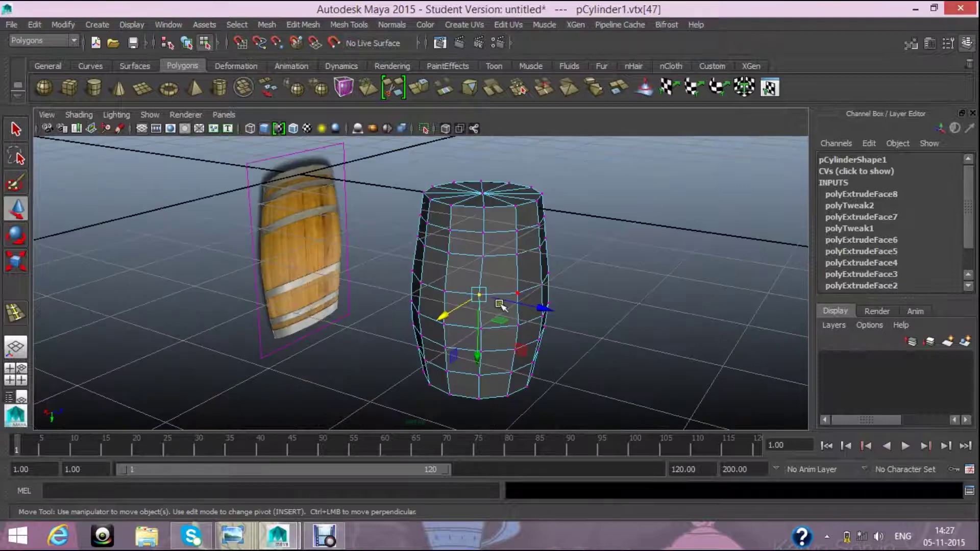
left_click_drag(481, 300, 482, 299)
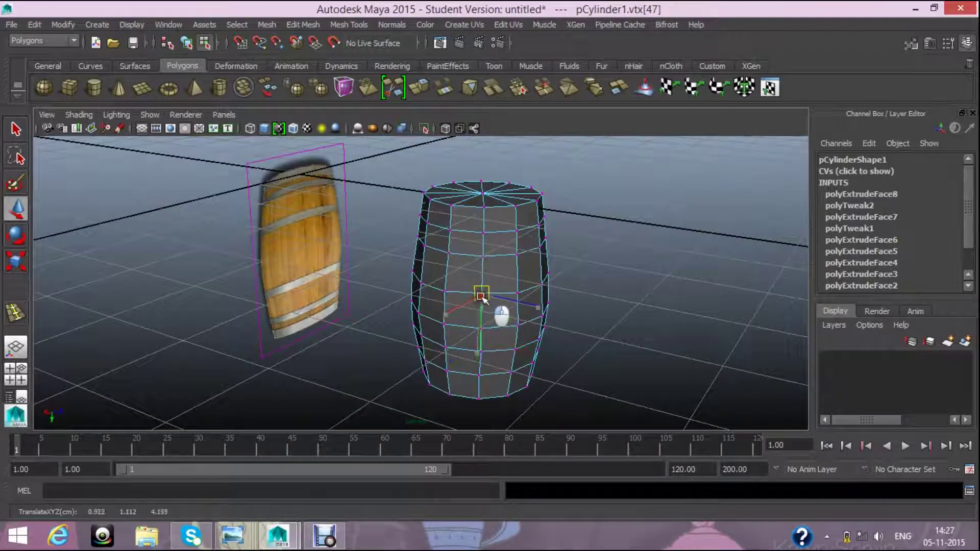
left_click(621, 297)
mouse_move(621, 297)
left_mouse_down("alt")
mouse_move(590, 308)
mouse_move(554, 223)
mouse_move(565, 184)
mouse_move(508, 309)
left_mouse_up("alt")
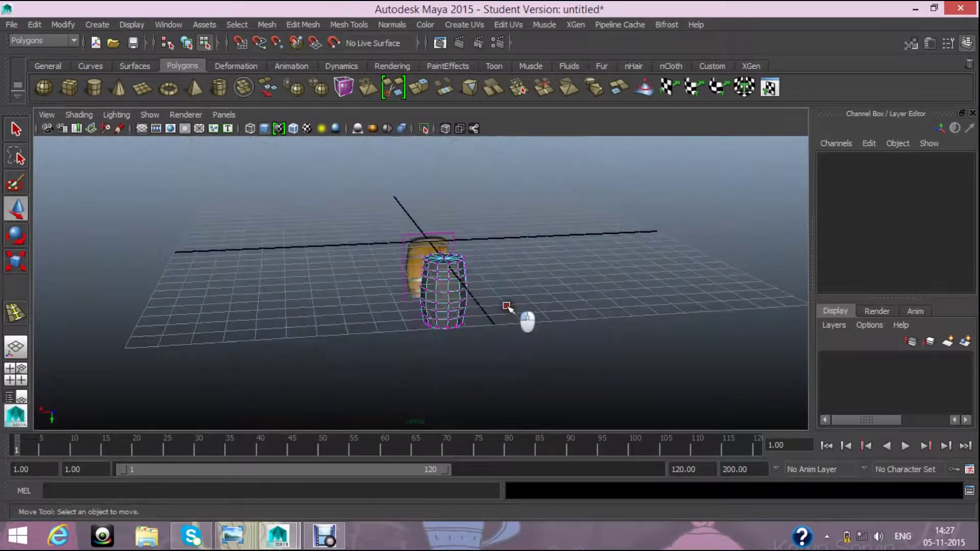
scroll(490, 260, "up", 5)
left_click_drag(583, 231, 587, 308, "alt")
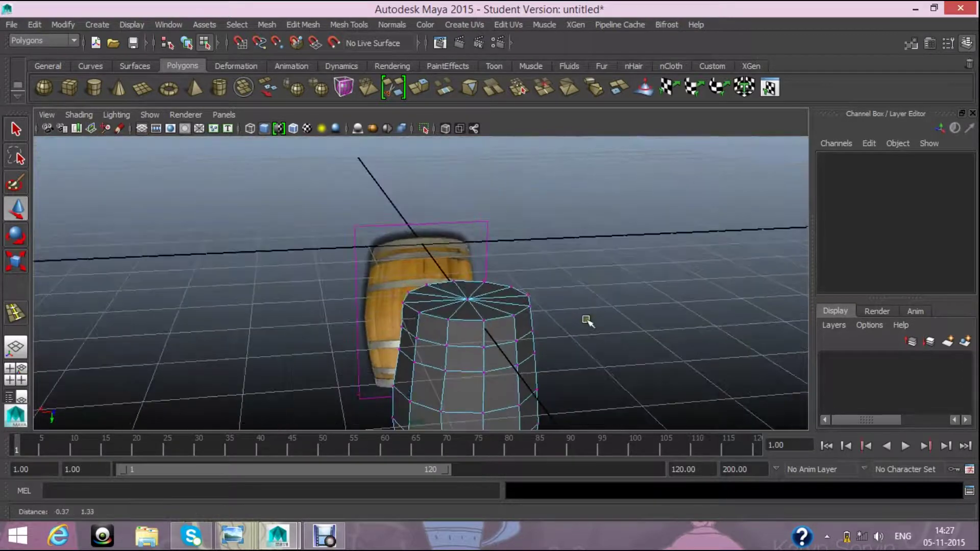
scroll(504, 312, "up", 5)
right_click_drag(443, 333, 477, 239)
- Select the ten faces of the cylinder's top cap
left_click(436, 341)
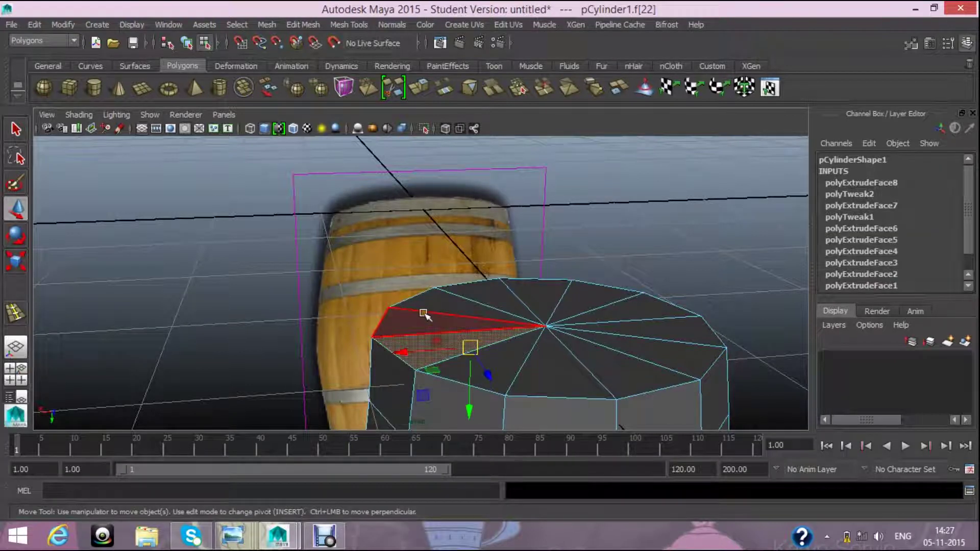
left_click(435, 304, "shift")
left_click(500, 292, "shift")
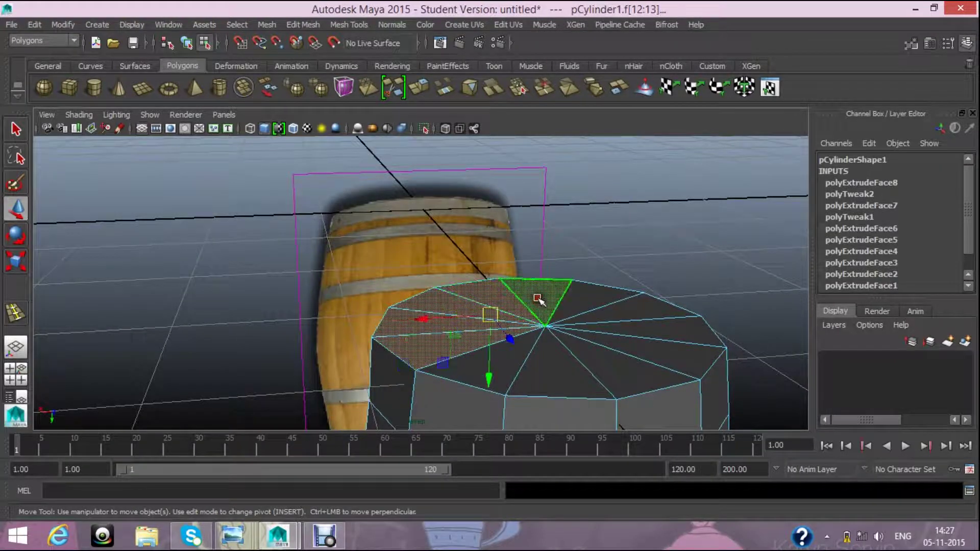
left_click(541, 296, "shift")
left_click(591, 301, "shift")
left_click(627, 316, "shift")
left_click(653, 345, "shift")
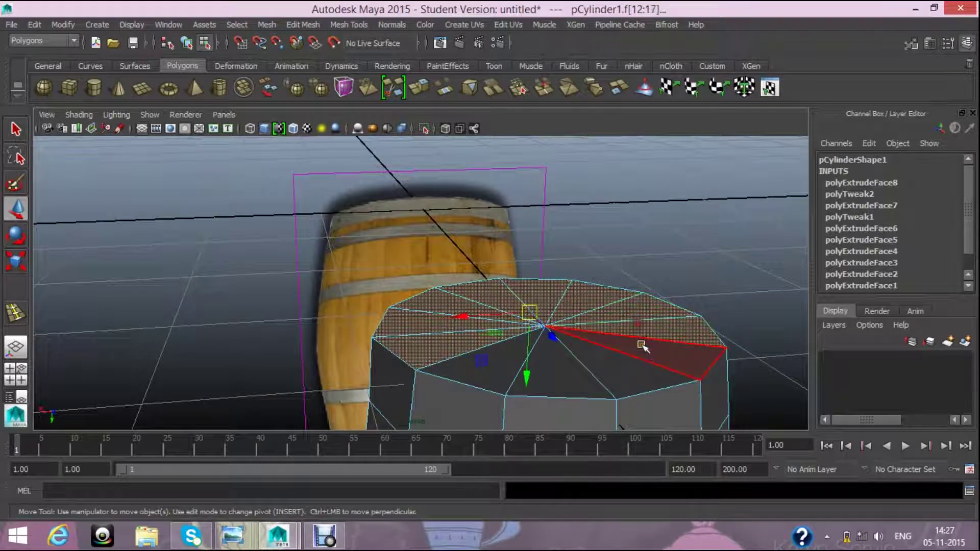
left_click(638, 372, "shift")
left_click(566, 382, "shift")
left_click(479, 376, "shift")
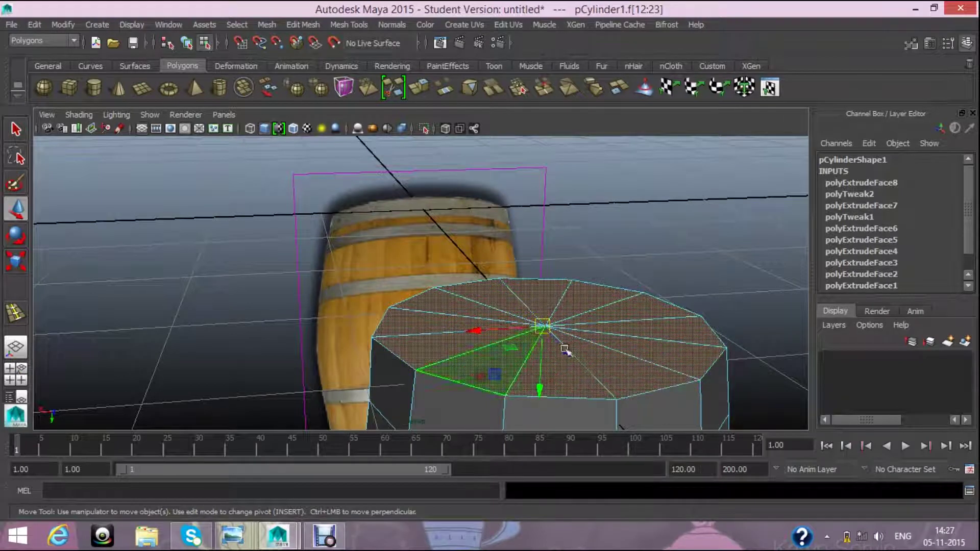
scroll(706, 286, "down", 3)
left_click_drag(705, 285, 454, 142, "alt")
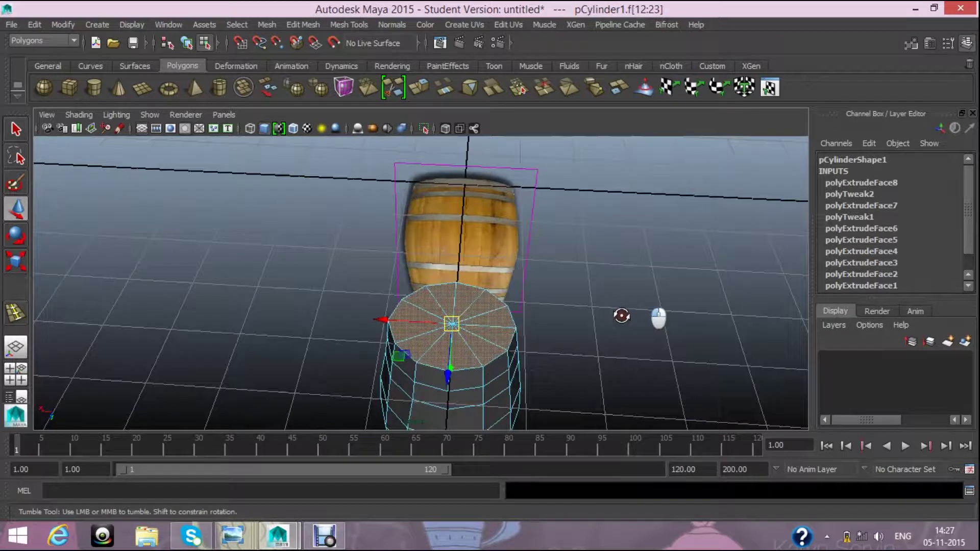
- Extrude the top-cap faces and scale them inward into an inset ring
left_click(419, 88)
scroll(461, 347, "up", 3)
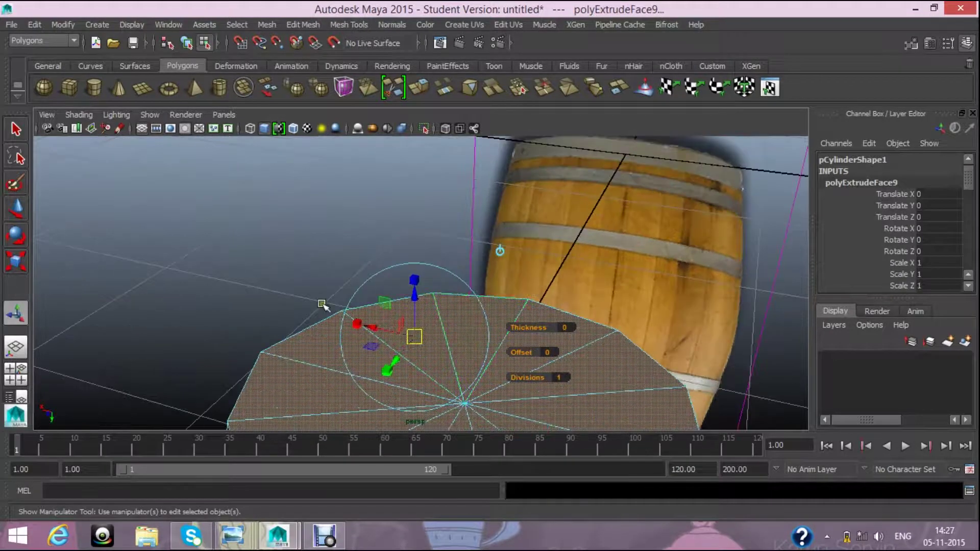
scroll(322, 304, "down", 2)
key("r")
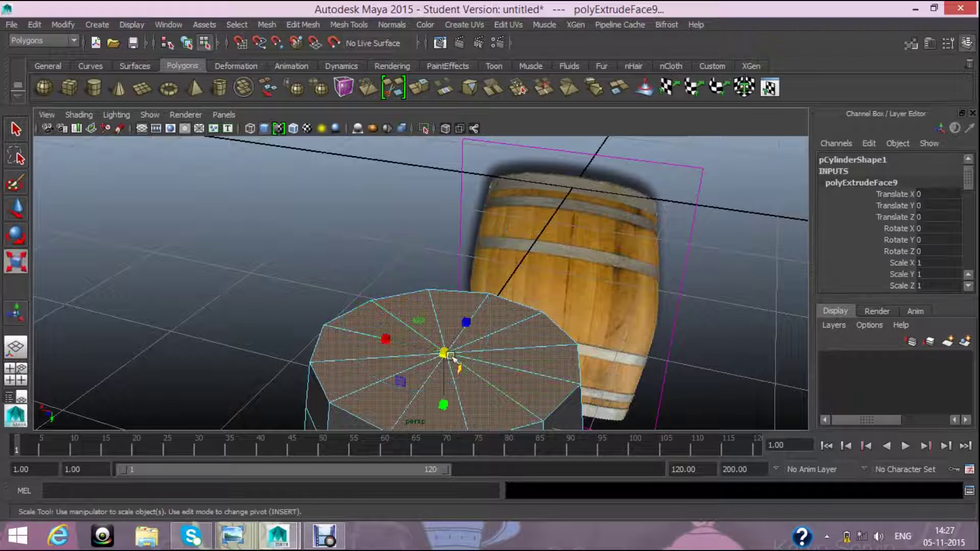
left_click_drag(443, 352, 417, 358)
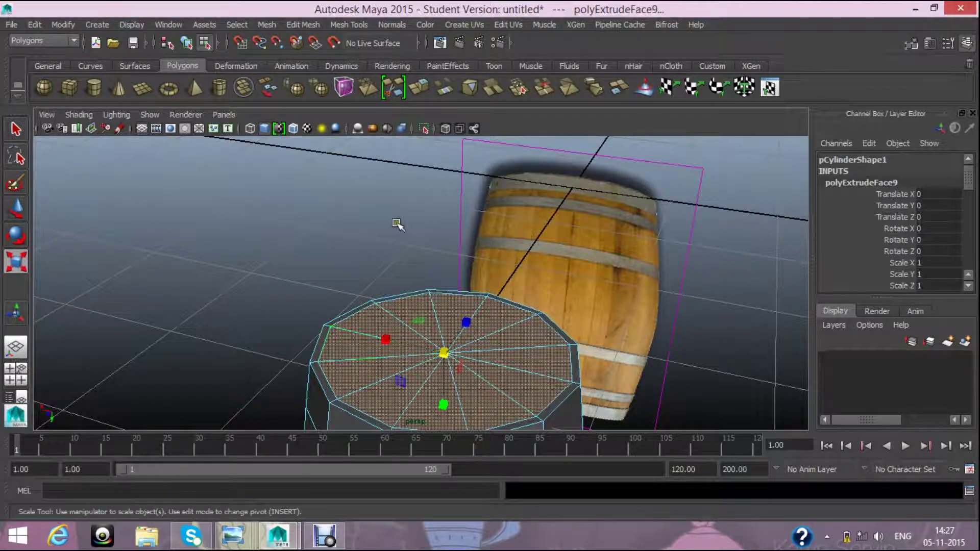
left_click(10, 209)
left_click_drag(444, 376, 446, 378)
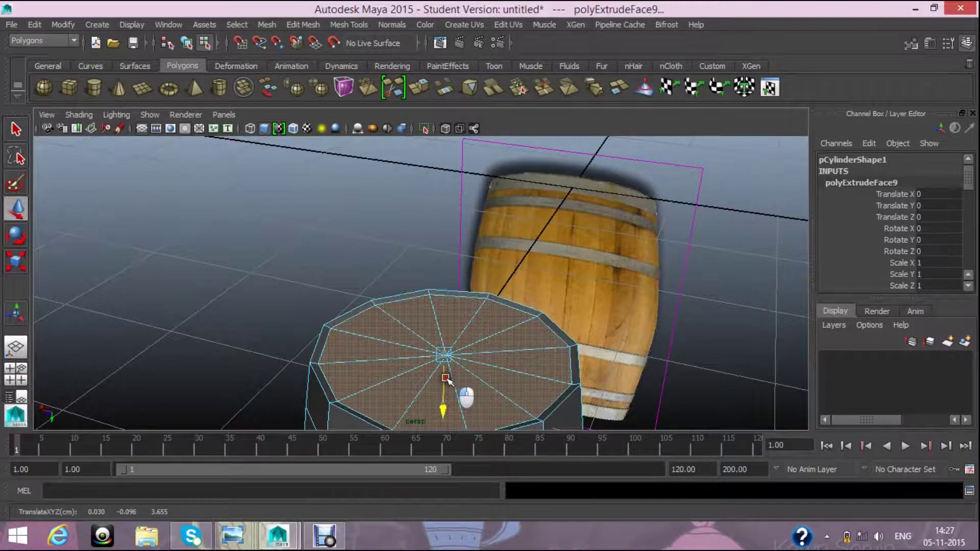
- Extrude the inset top face again and push it down to form the rim, then deselect
left_click(420, 87)
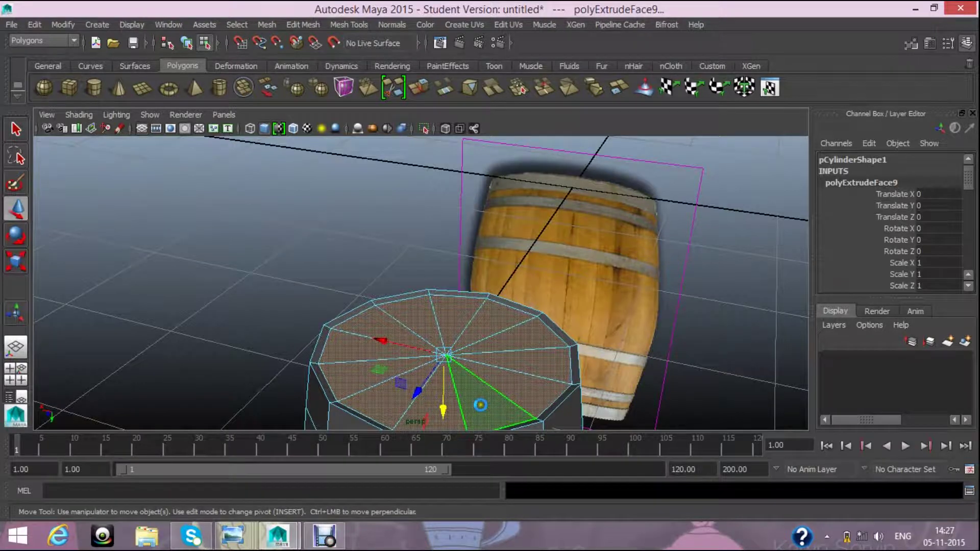
left_click_drag(419, 288, 419, 283)
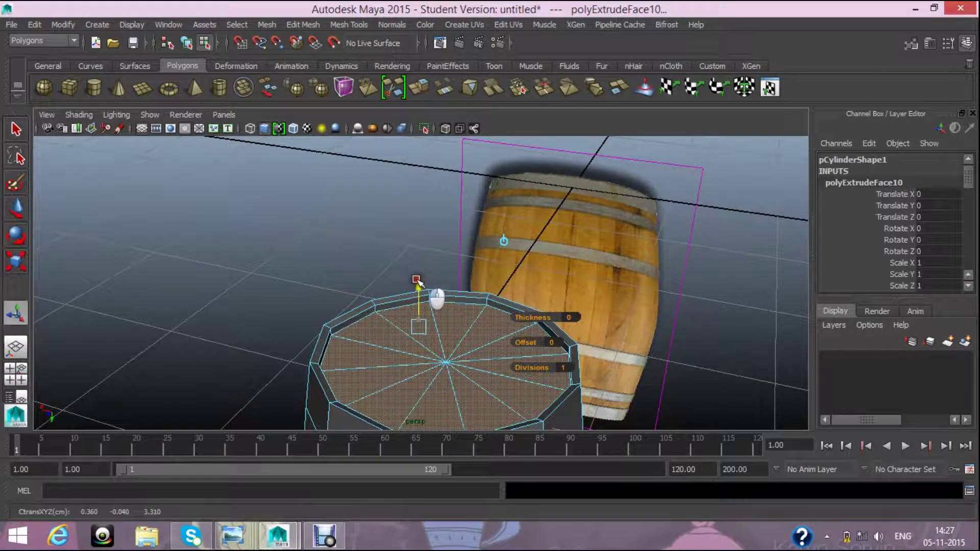
left_click(671, 329)
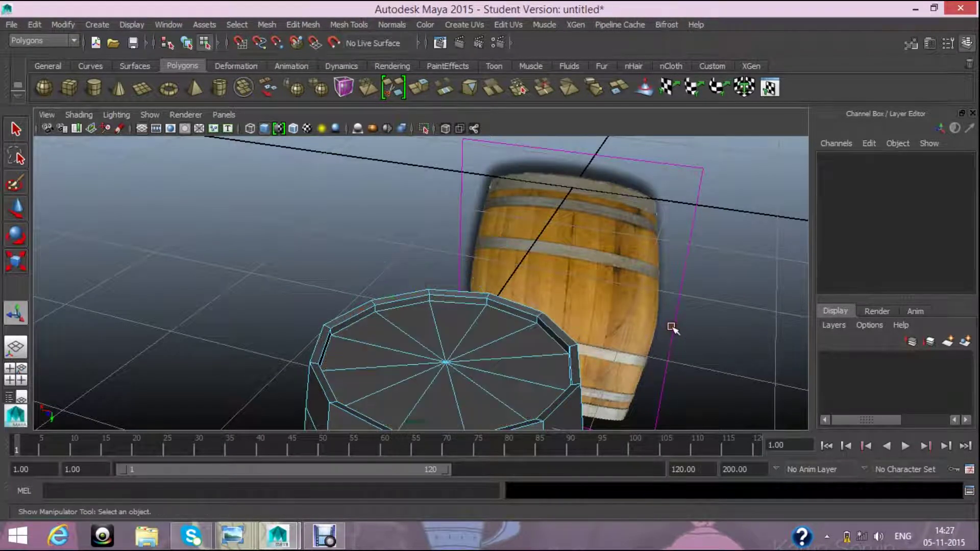
scroll(671, 328, "down", 5)
- Frame the cylinder's top from the side and start the Insert Edge Loop Tool
mouse_move(671, 328)
left_mouse_down("alt")
mouse_move(634, 352)
mouse_move(577, 334)
mouse_move(494, 144)
mouse_move(468, 192)
left_mouse_up("alt")
mouse_move(440, 228)
left_mouse_down("alt")
mouse_move(623, 323)
mouse_move(595, 406)
left_mouse_up("alt")
scroll(441, 247, "up", 5)
scroll(440, 242, "up", 3)
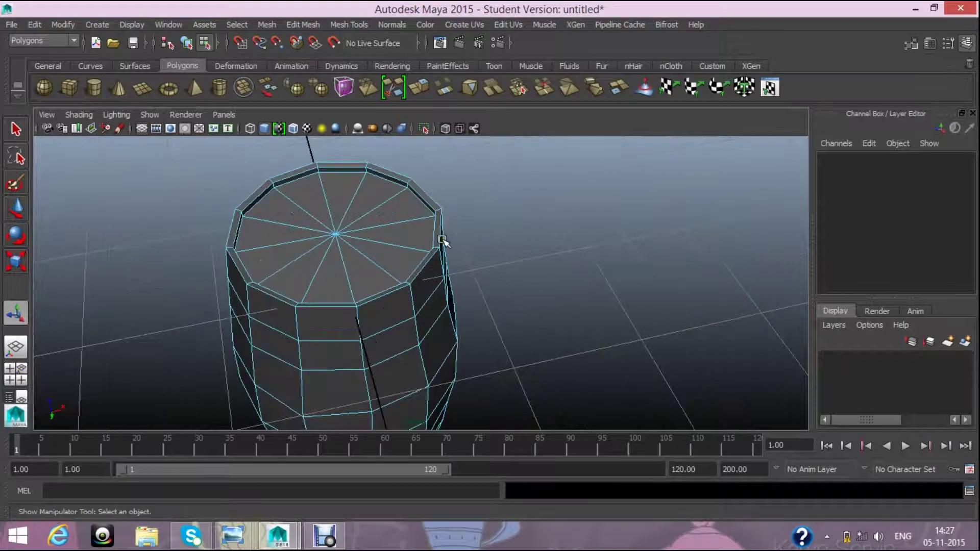
left_click(352, 24)
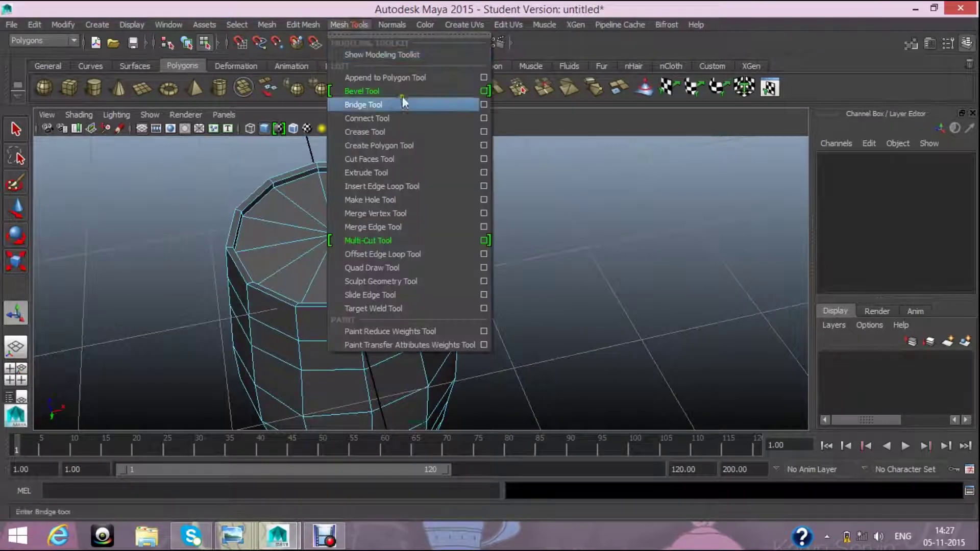
left_click(390, 187)
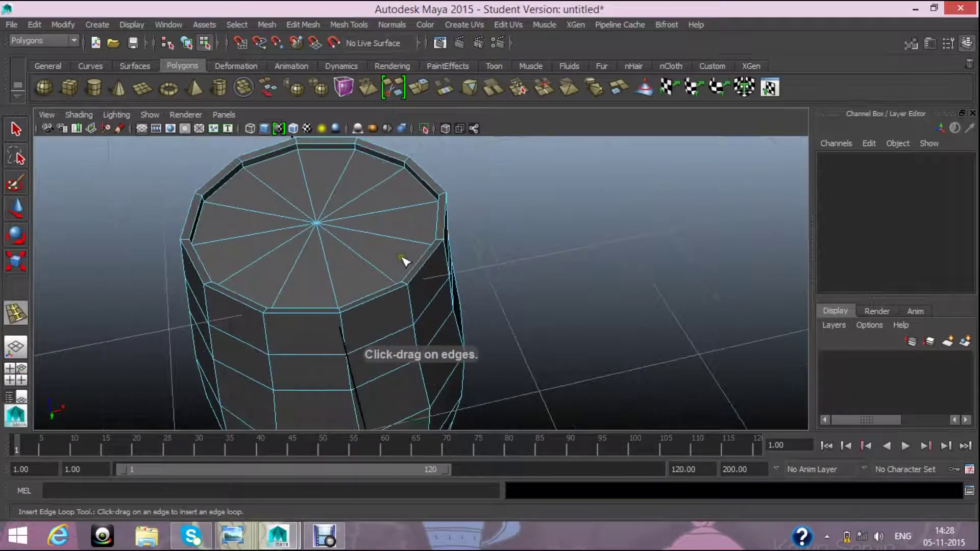
left_click_drag(464, 221, 468, 380, "alt")
mouse_move(529, 361)
left_mouse_down("alt")
mouse_move(470, 376)
mouse_move(492, 267)
mouse_move(647, 393)
mouse_move(515, 417)
mouse_move(497, 367)
left_mouse_up("alt")
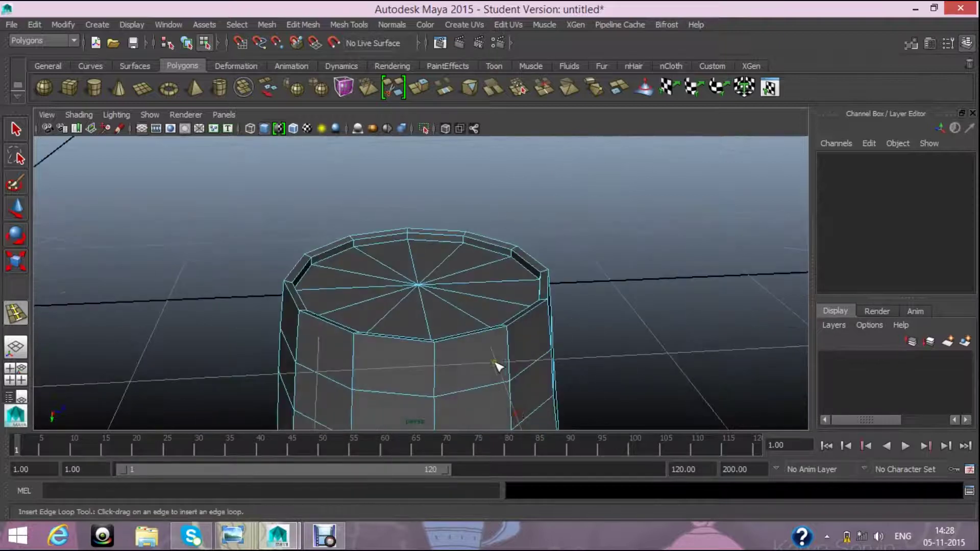
scroll(499, 359, "up", 5)
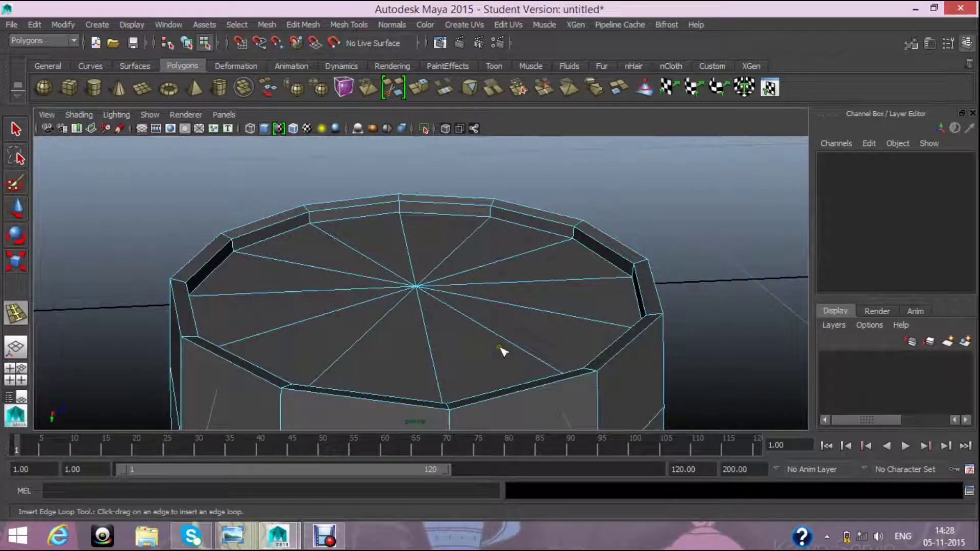
- Insert two edge loops around the inner rim, redoing the second, then adjust the cap height
left_click(491, 215)
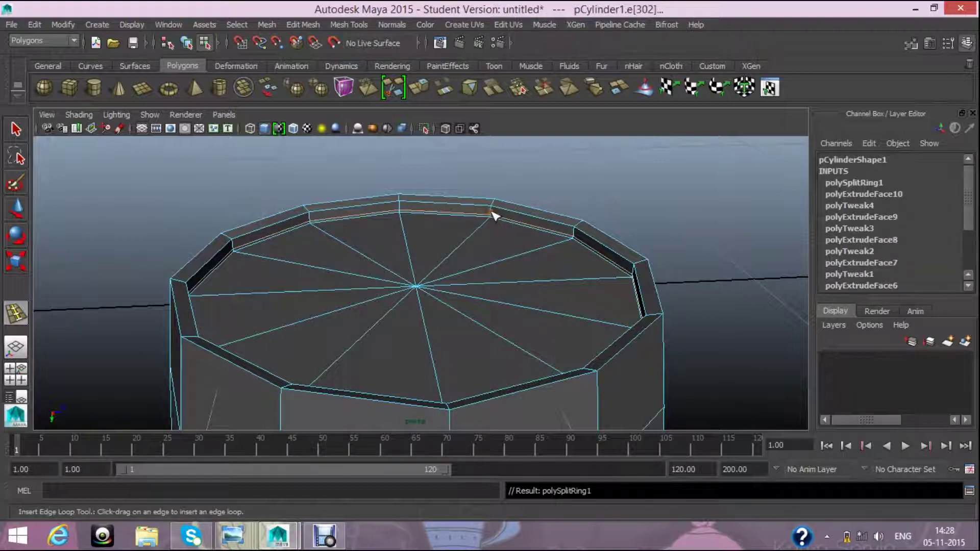
left_click(494, 214)
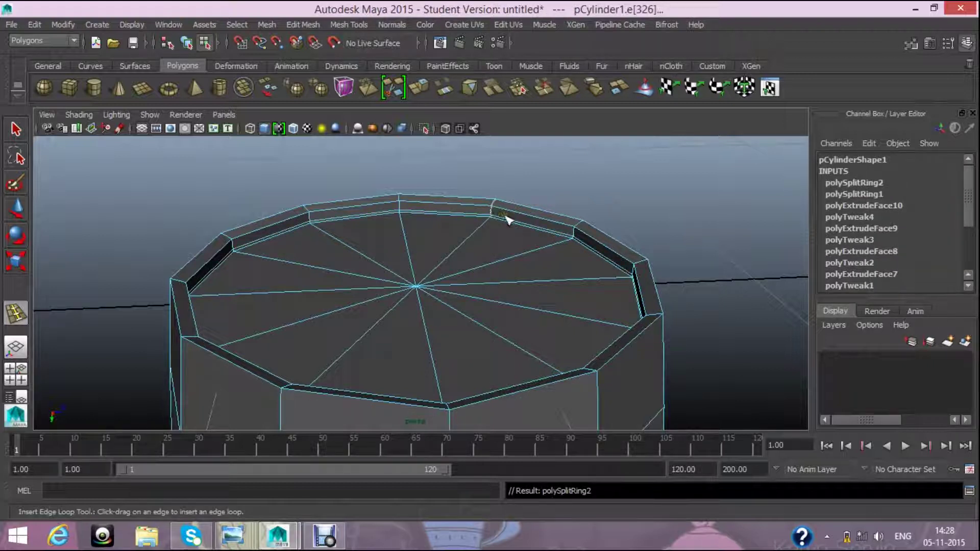
key("ctrl+z")
left_click(400, 206)
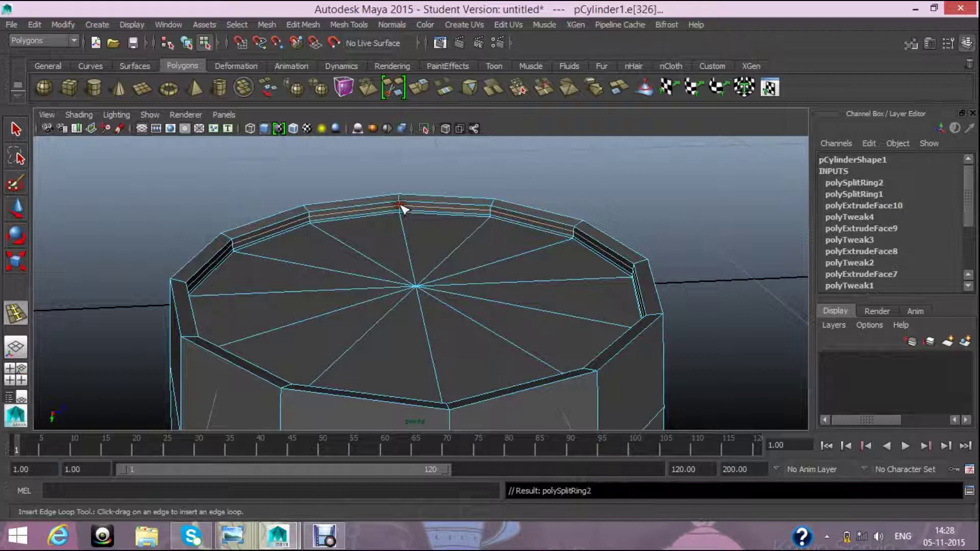
left_click(11, 210)
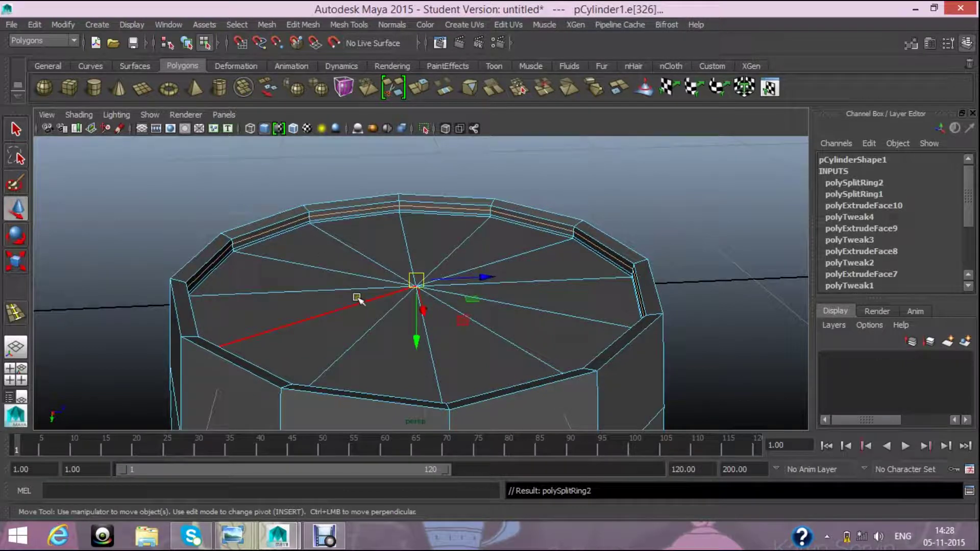
left_click_drag(411, 345, 418, 341)
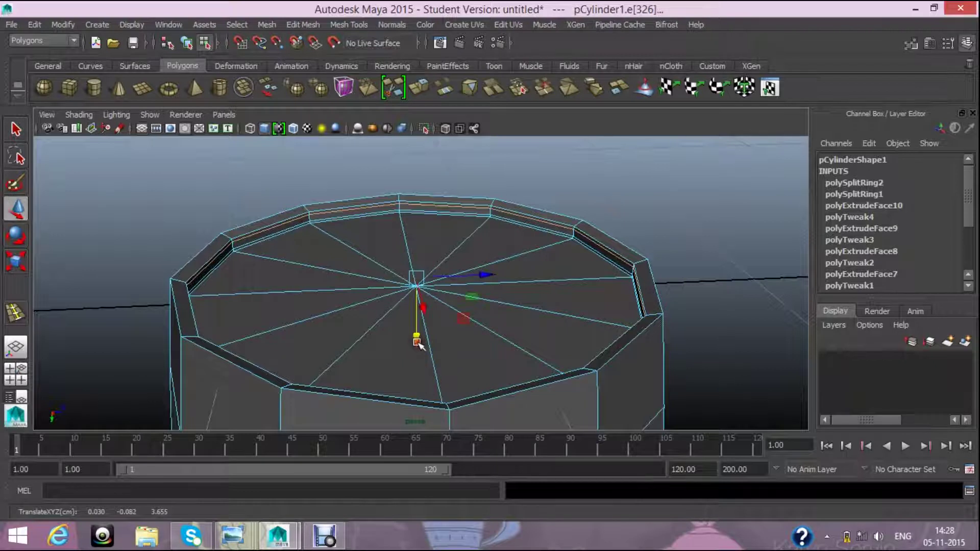
- Add an edge loop along the rim with the Insert Edge Loop Tool, undoing two misplaced loops
left_click(359, 24)
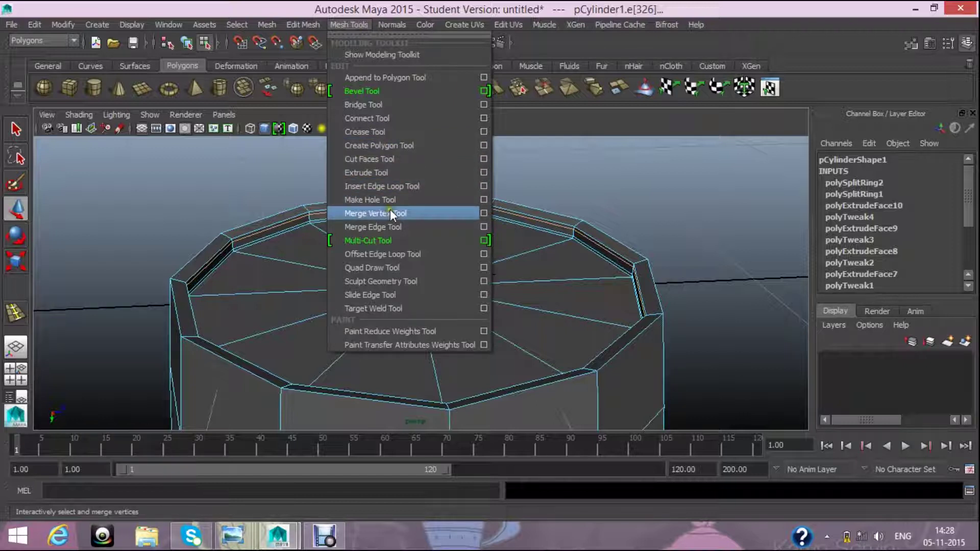
left_click(407, 187)
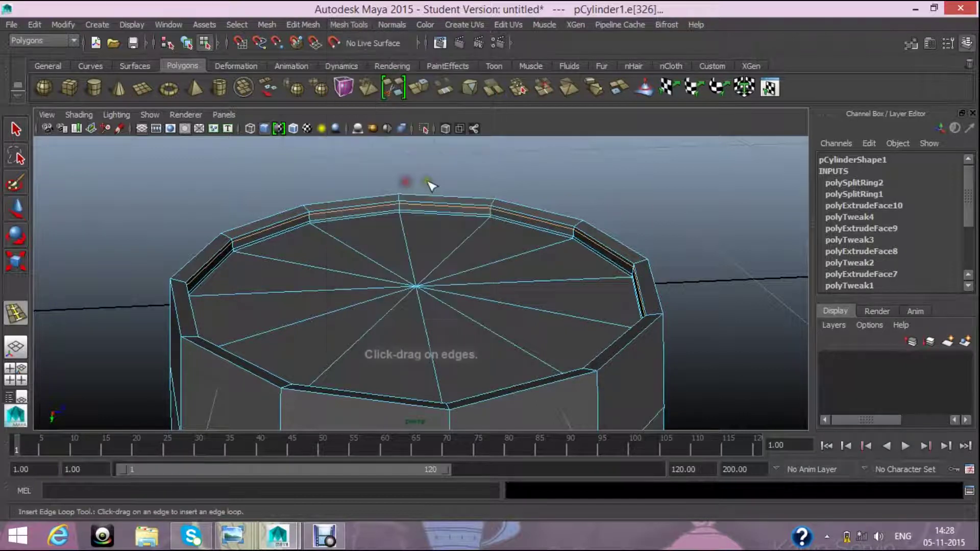
left_click(580, 224)
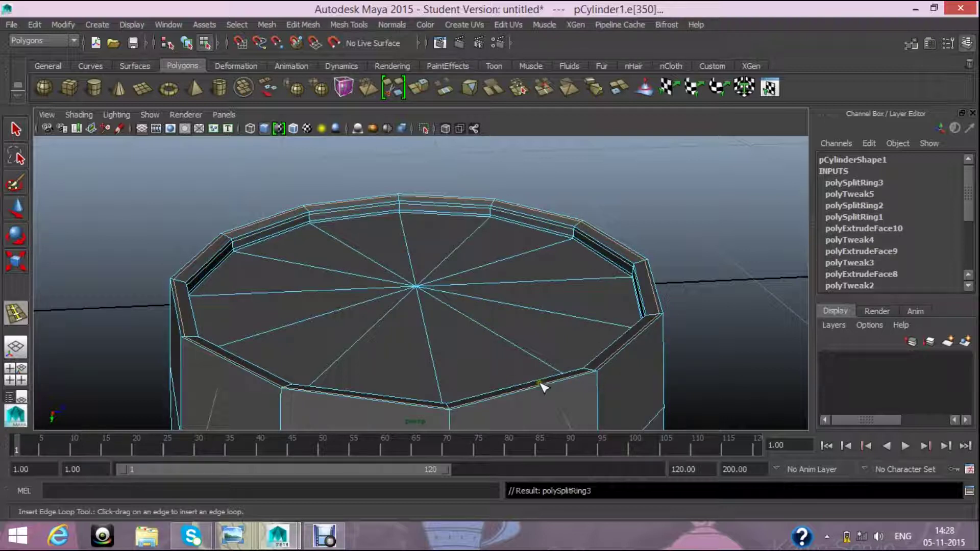
left_click(187, 284)
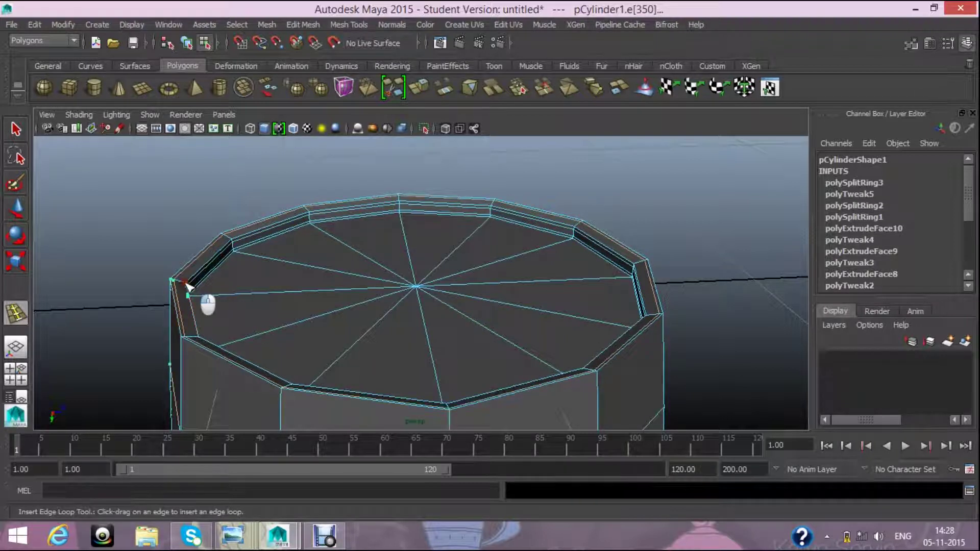
key("ctrl+z")
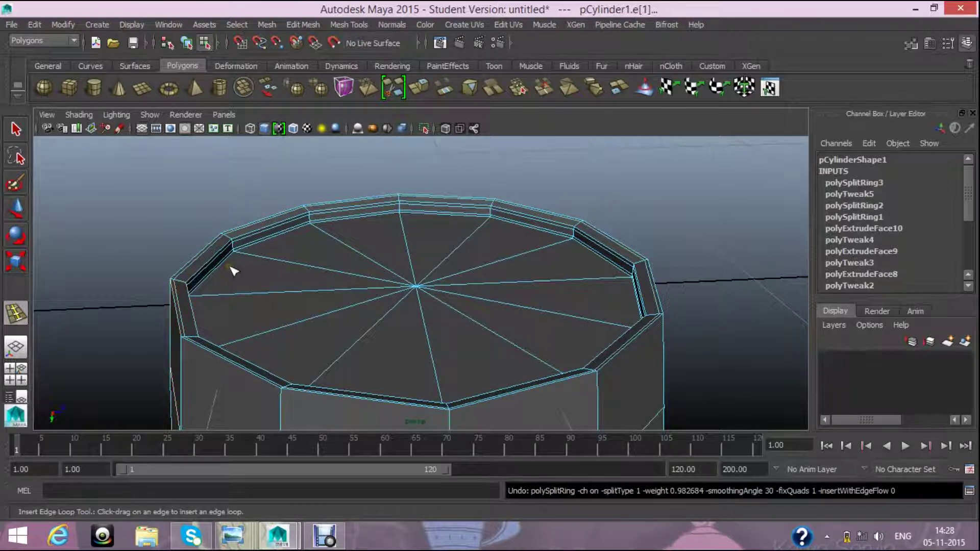
scroll(230, 266, "up", 2)
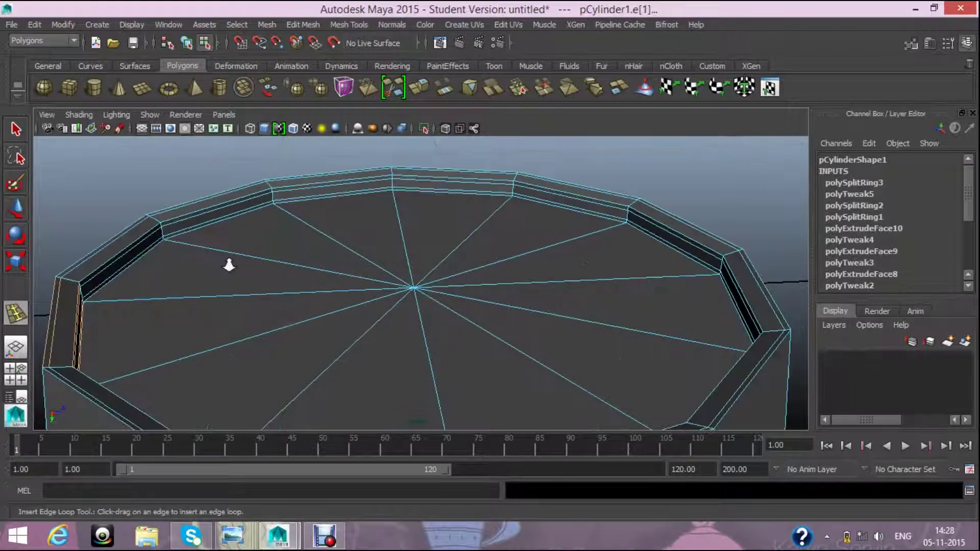
left_click(161, 225)
key("ctrl+z")
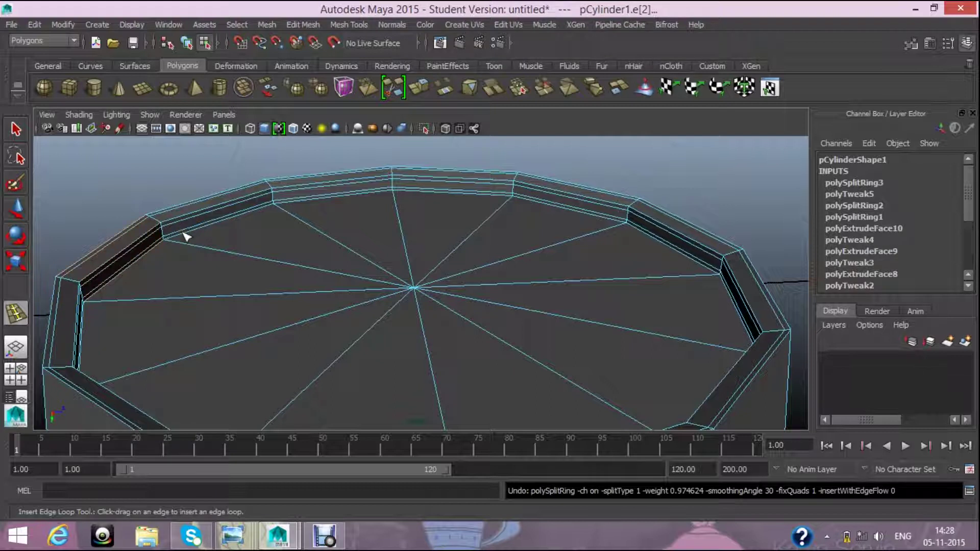
left_click(151, 184)
- Add loops along the outer rim edge and around the side, previewing the smoothed mesh
mouse_move(306, 300)
left_mouse_down("alt")
mouse_move(267, 313)
mouse_move(287, 282)
left_mouse_up("alt")
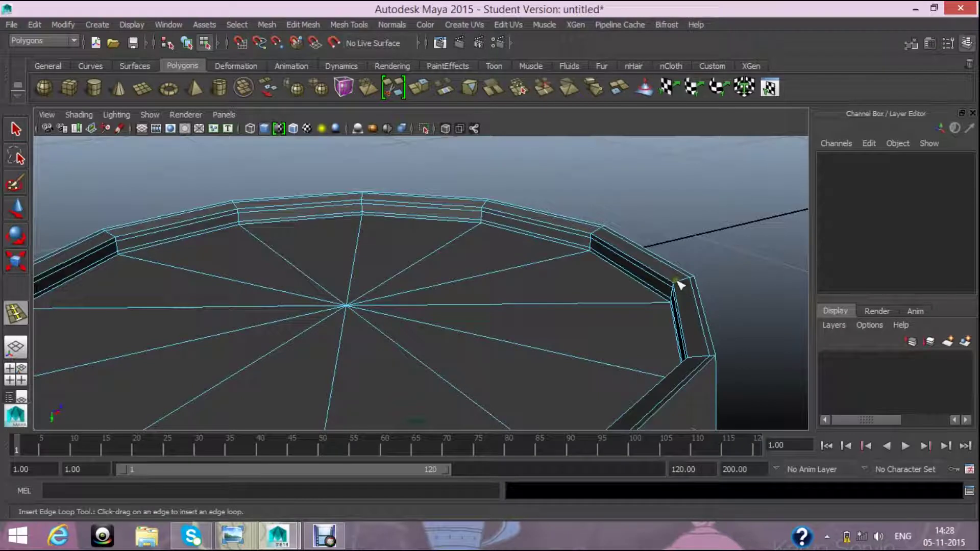
left_click(677, 280)
scroll(404, 249, "down", 3)
scroll(403, 250, "down", 1)
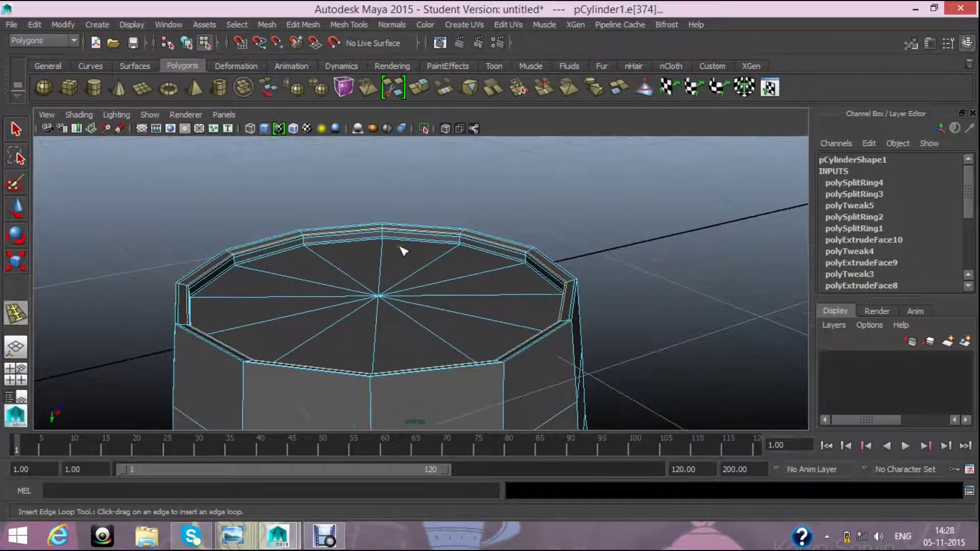
key("3")
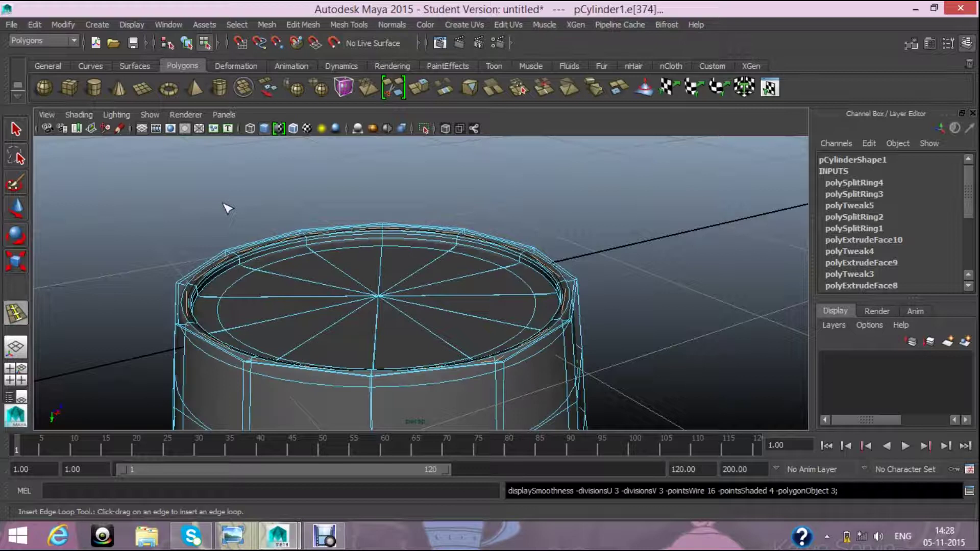
left_click(371, 388)
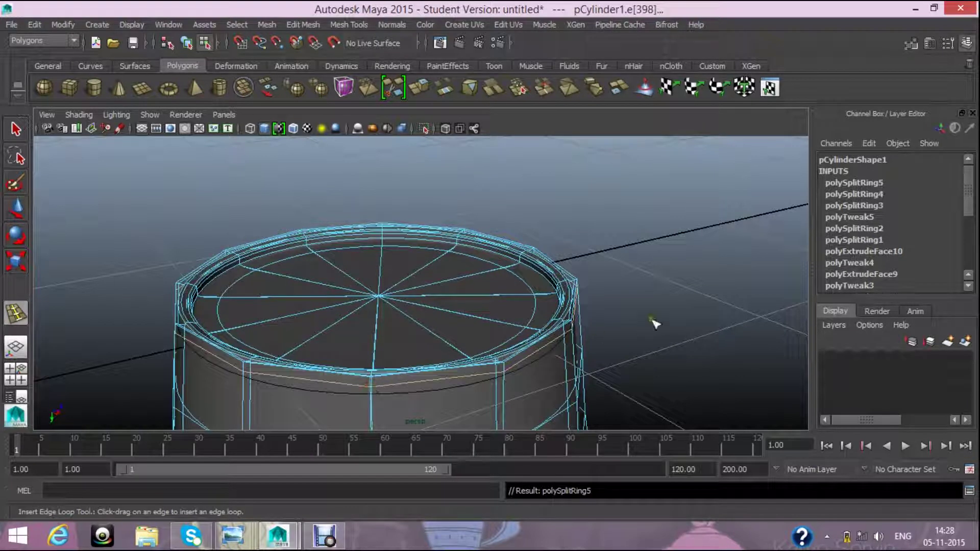
- Orbit around the barrel, then insert two more edge loops along the top rim
mouse_move(655, 323)
left_mouse_down("alt")
mouse_move(555, 332)
mouse_move(539, 346)
left_mouse_up("alt")
left_click_drag(690, 355, 693, 260, "alt")
scroll(689, 286, "down", 5)
left_click_drag(532, 403, 537, 316, "alt")
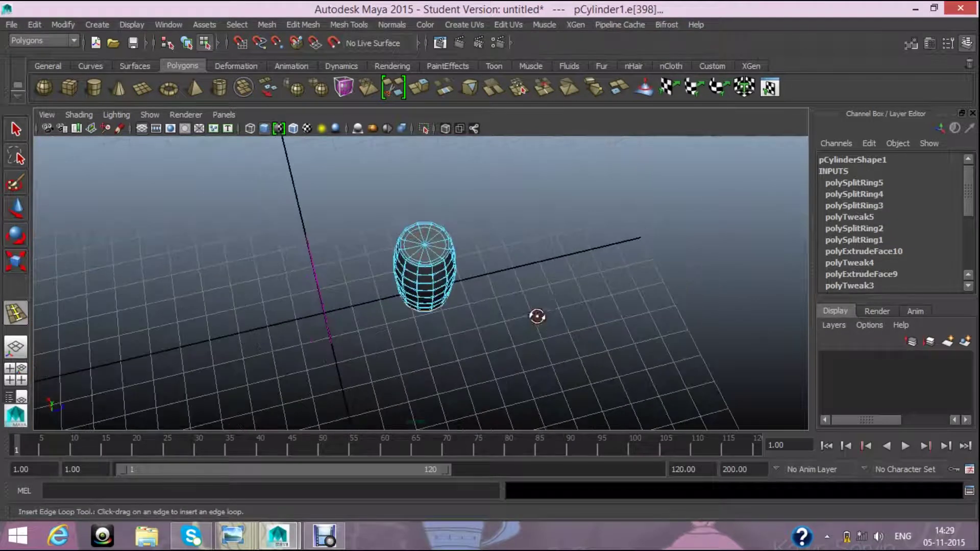
mouse_move(531, 280)
left_mouse_down("alt")
mouse_move(510, 335)
mouse_move(529, 407)
mouse_move(536, 376)
left_mouse_up("alt")
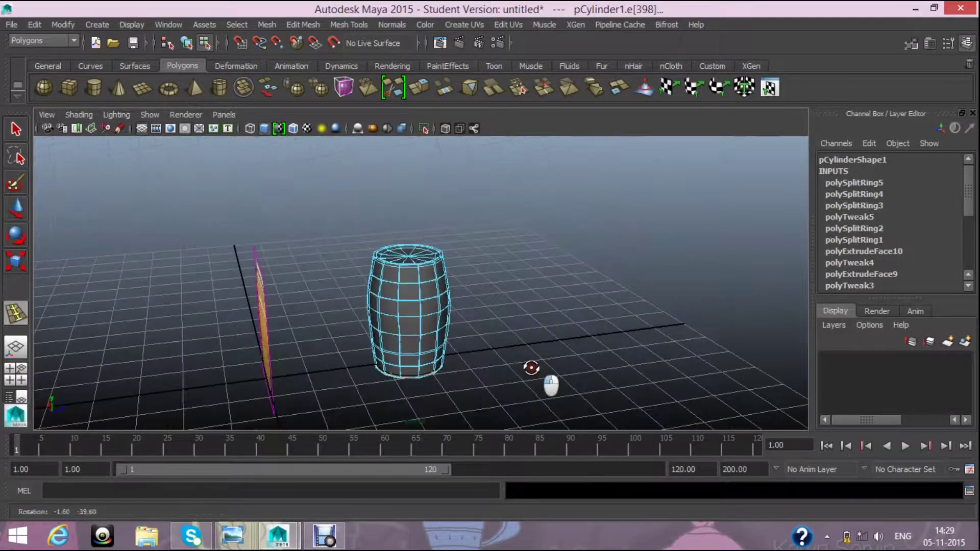
scroll(530, 291, "up", 5)
mouse_move(530, 291)
left_mouse_down("alt")
mouse_move(595, 245)
mouse_move(551, 382)
mouse_move(560, 324)
left_mouse_up("alt")
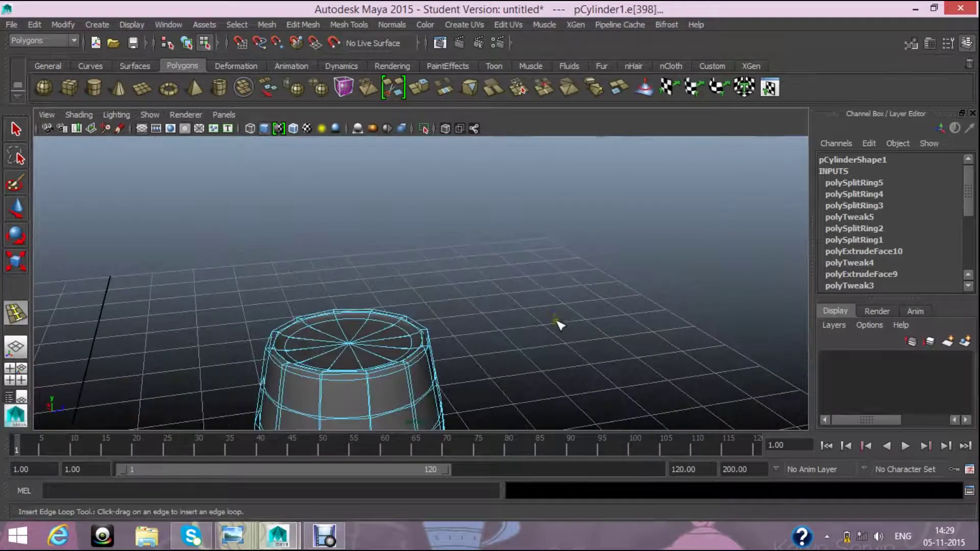
scroll(466, 315, "up", 2)
scroll(464, 309, "up", 2)
scroll(475, 324, "up", 2)
scroll(485, 335, "down", 3)
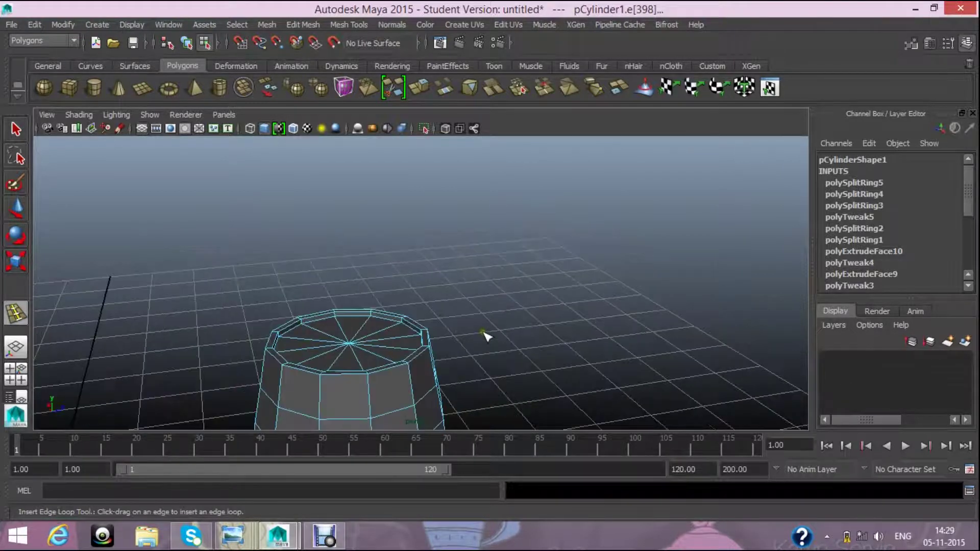
left_click_drag(476, 328, 510, 278, "alt")
scroll(510, 278, "up", 4)
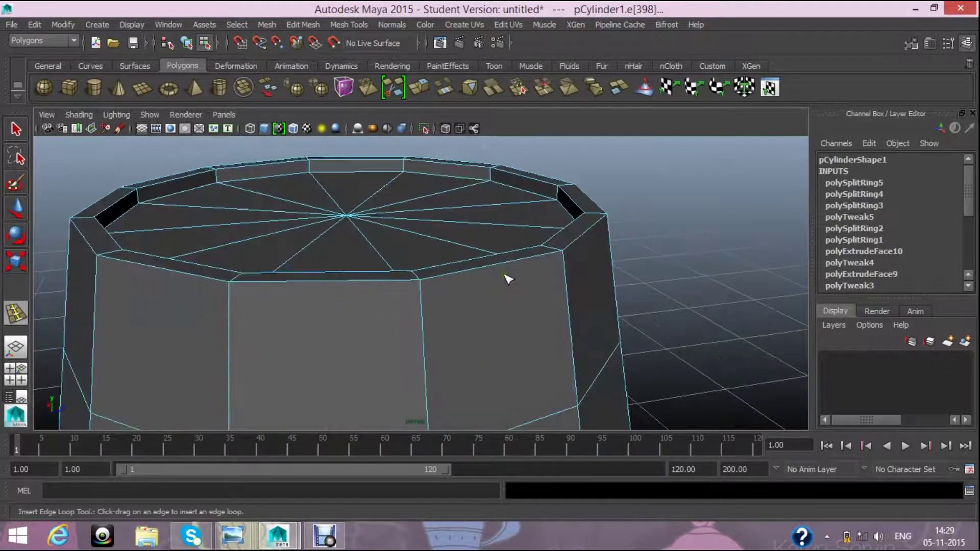
left_click_drag(631, 252, 627, 277, "alt")
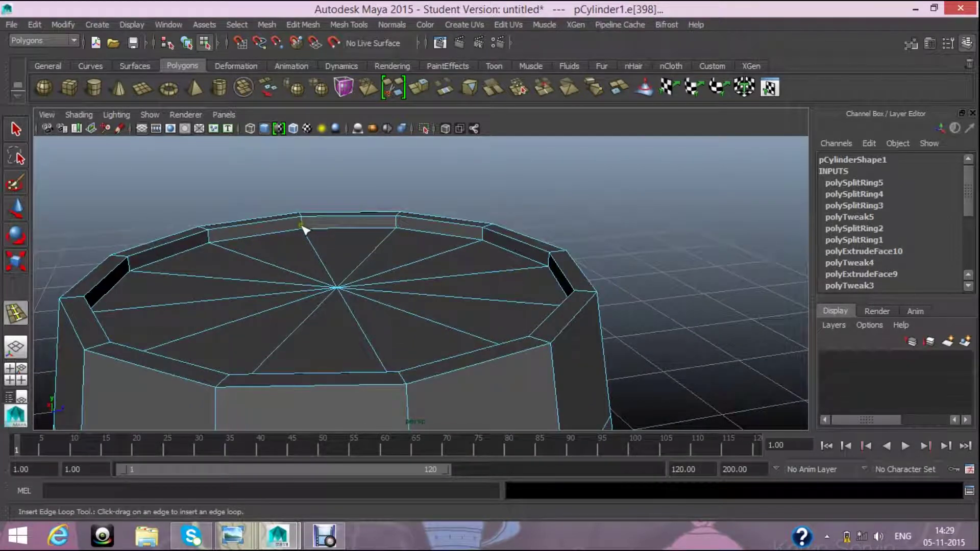
left_click(301, 227)
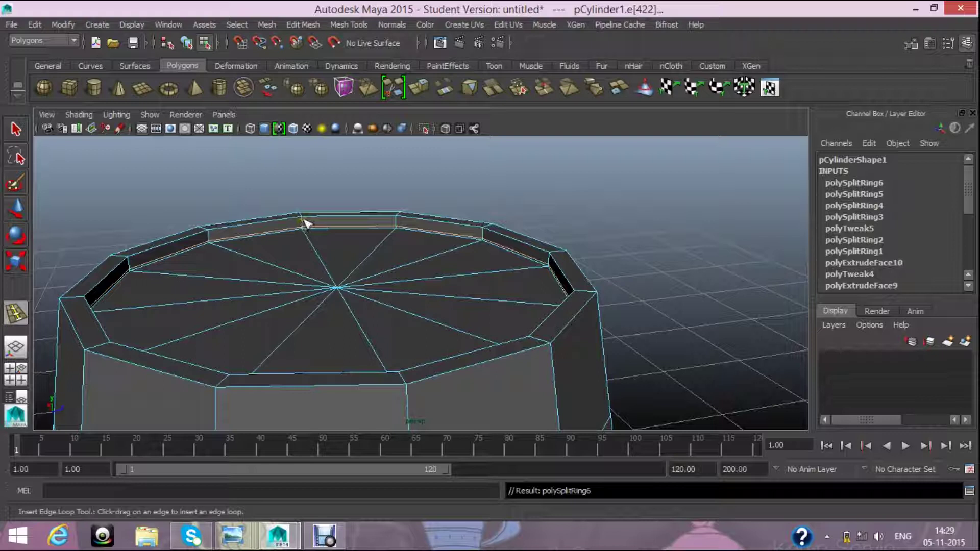
left_click(303, 221)
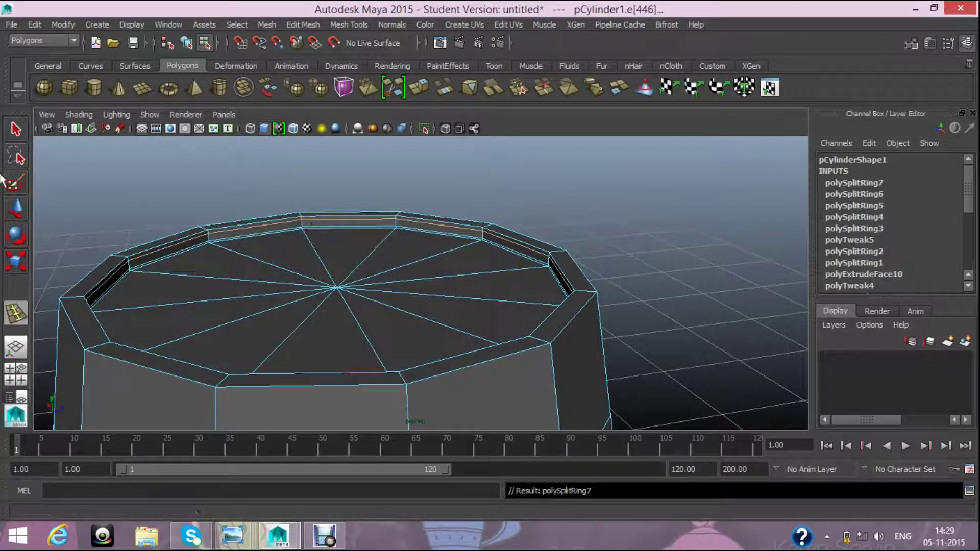
- Raise the rim edge loop slightly upward with the Move tool
key("w")
left_click_drag(337, 211, 341, 221)
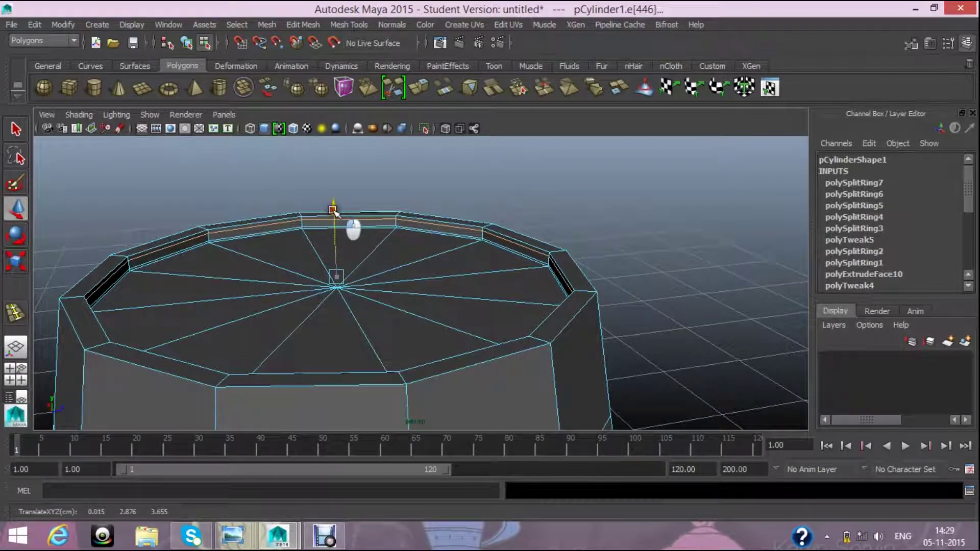
right_click_drag(672, 299, 610, 327, "alt")
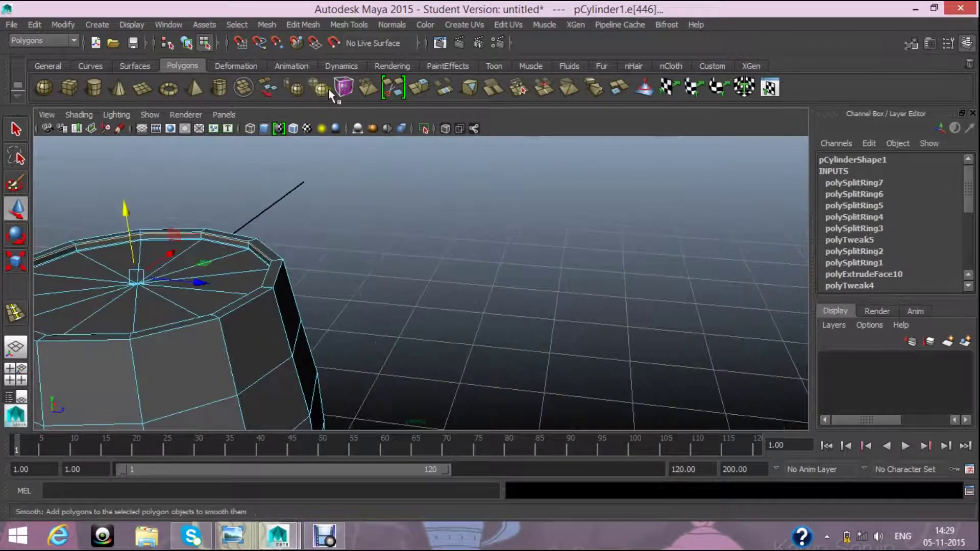
- Insert an edge loop around the cylinder top, undoing an extra one near the rim
left_click(349, 25)
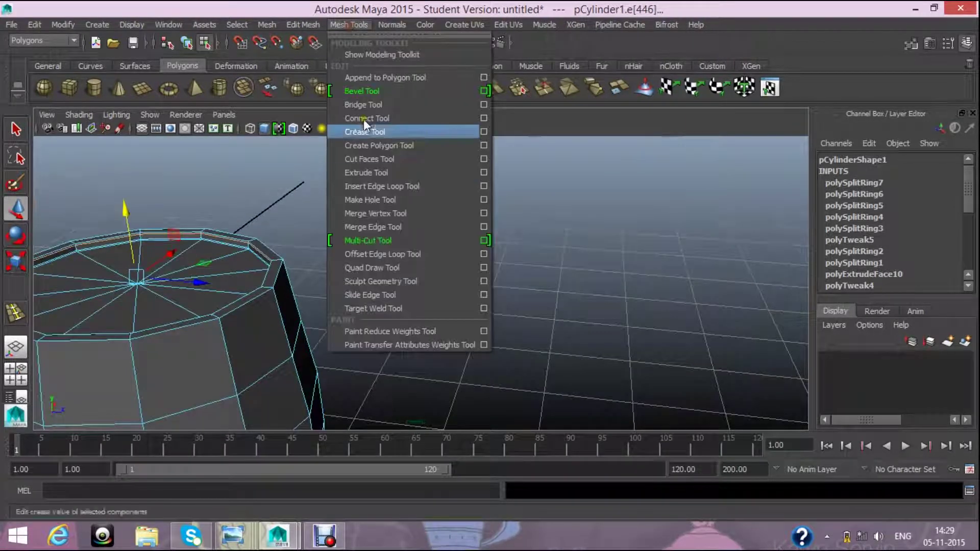
left_click(392, 186)
left_click(277, 262)
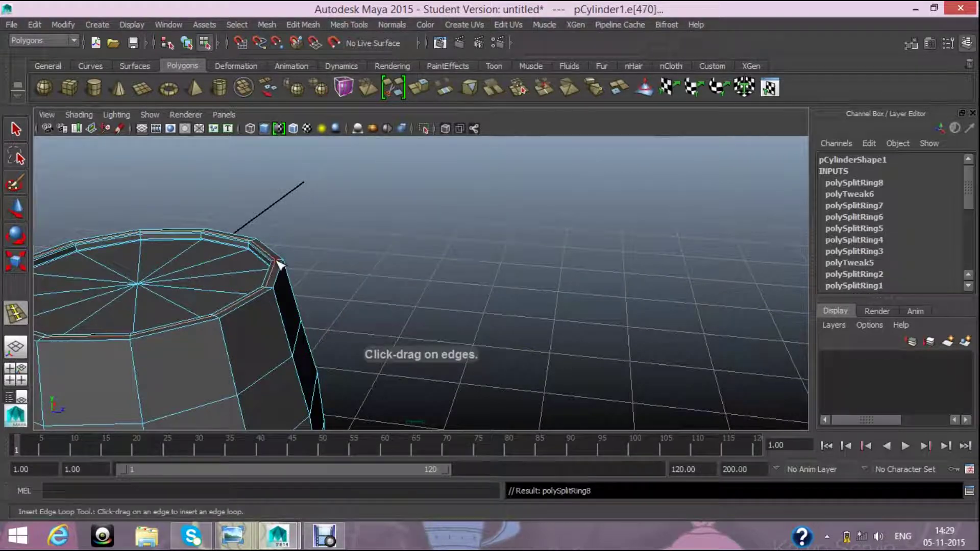
left_click(273, 291)
key("ctrl+z")
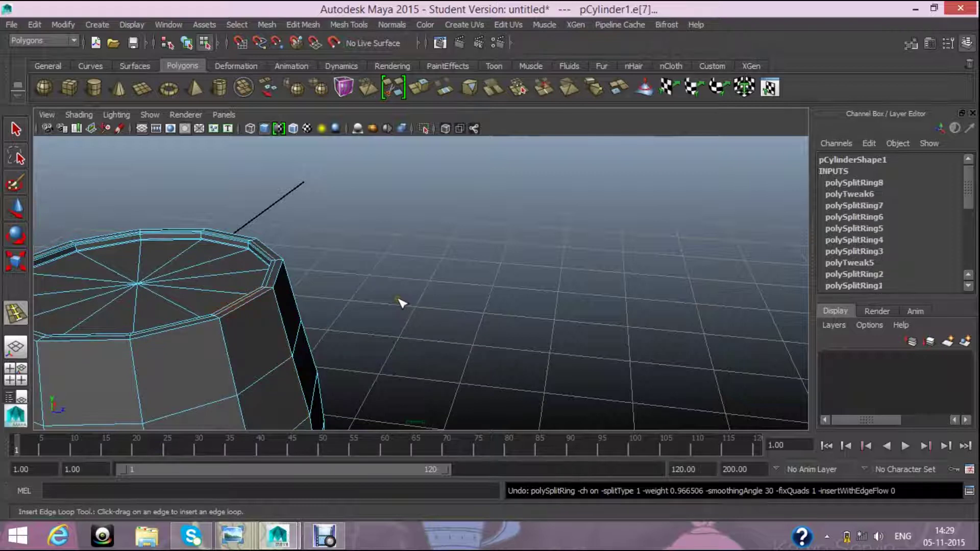
- Add an edge loop just below the rim and another along the rim
scroll(401, 302, "down", 3)
mouse_move(401, 302)
left_mouse_down("alt")
mouse_move(400, 340)
mouse_move(439, 326)
left_mouse_up("alt")
scroll(489, 286, "up", 5)
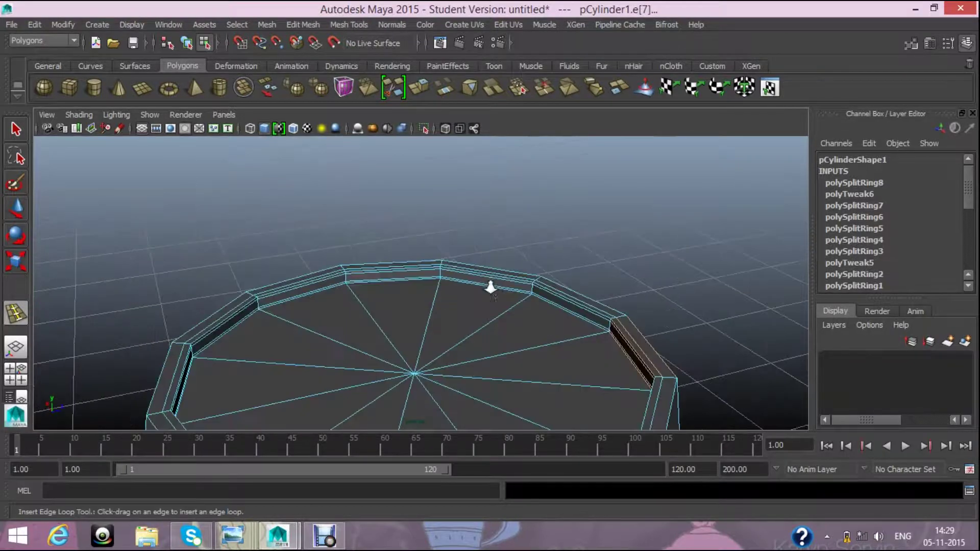
left_click_drag(648, 258, 617, 280, "alt")
mouse_move(494, 306)
left_mouse_down("alt")
mouse_move(400, 254)
mouse_move(428, 303)
left_mouse_up("alt")
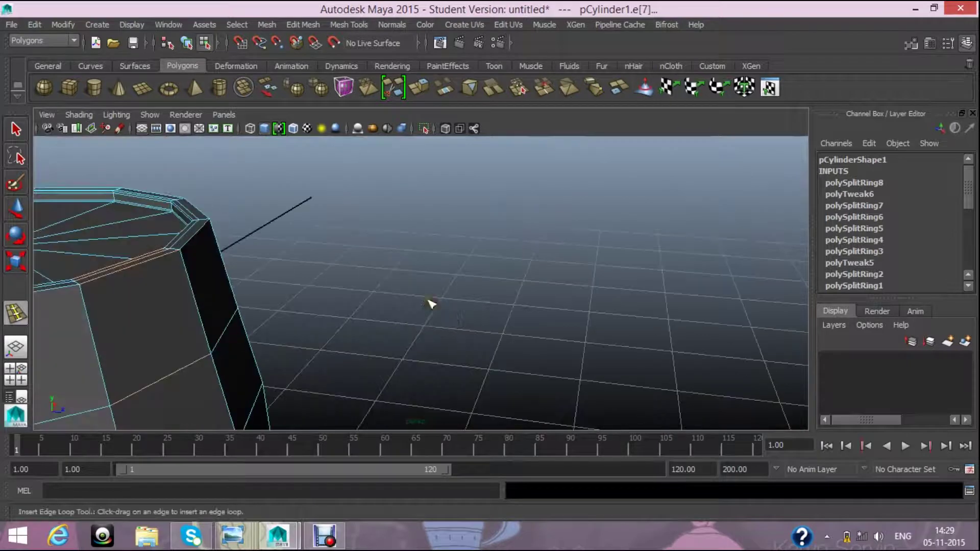
left_click(186, 264)
left_click_drag(313, 269, 341, 289, "alt")
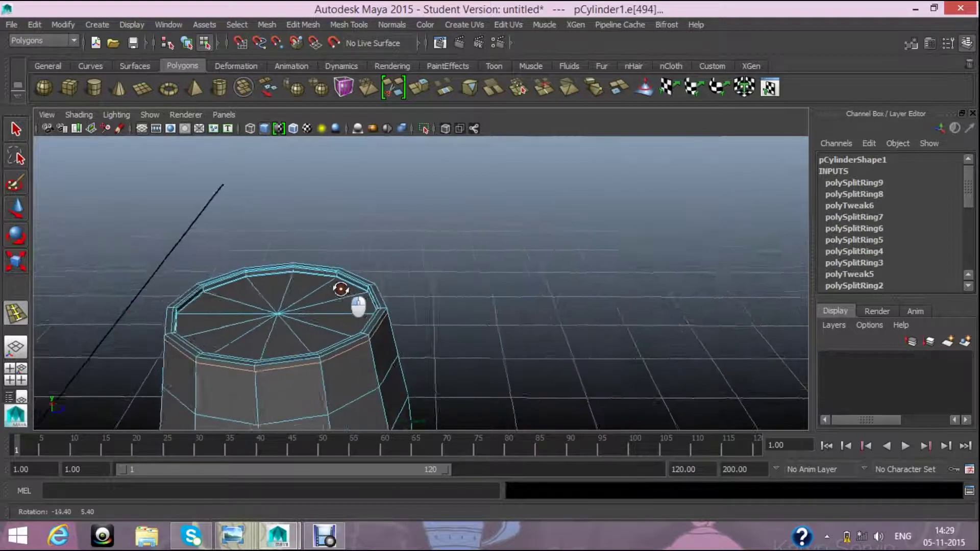
scroll(340, 290, "up", 3)
scroll(357, 295, "up", 2)
scroll(335, 282, "up", 2)
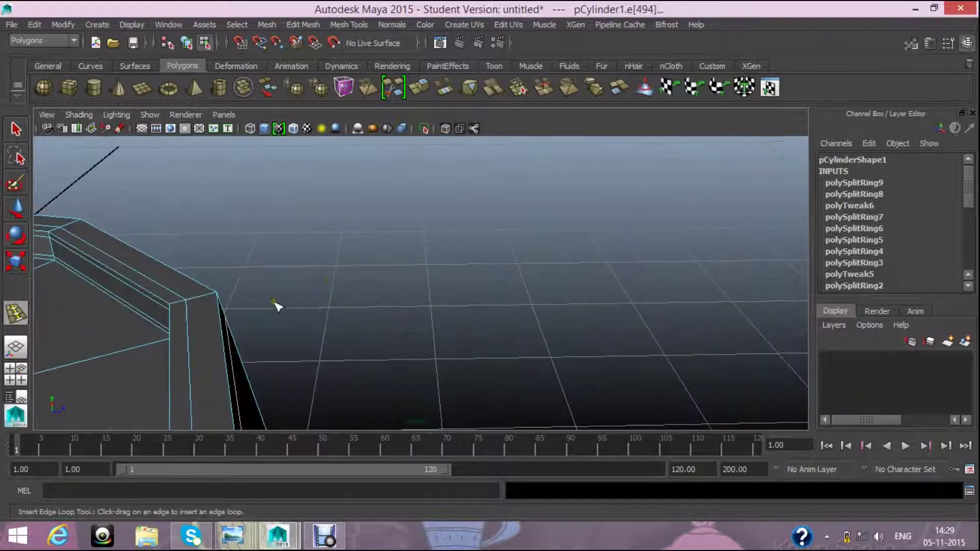
scroll(276, 306, "down", 2)
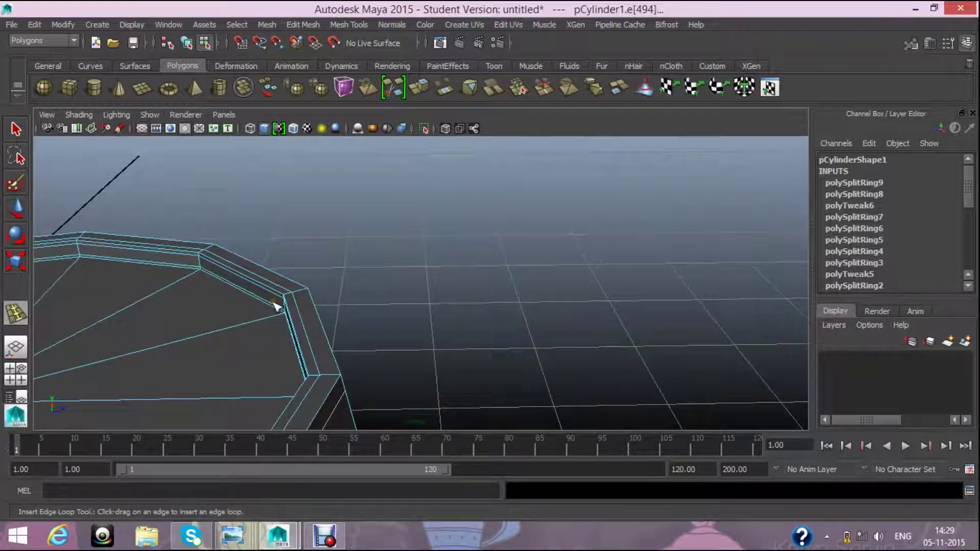
left_click(301, 290)
- Scale the new rim loop slightly outward and the inner rim loop slightly inward
key("r")
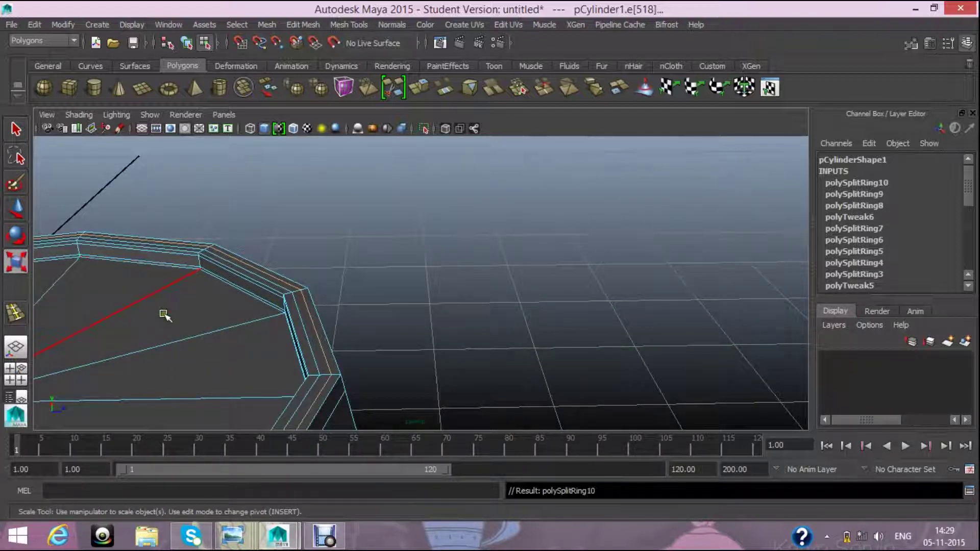
scroll(164, 313, "down", 3)
left_click_drag(229, 320, 236, 325)
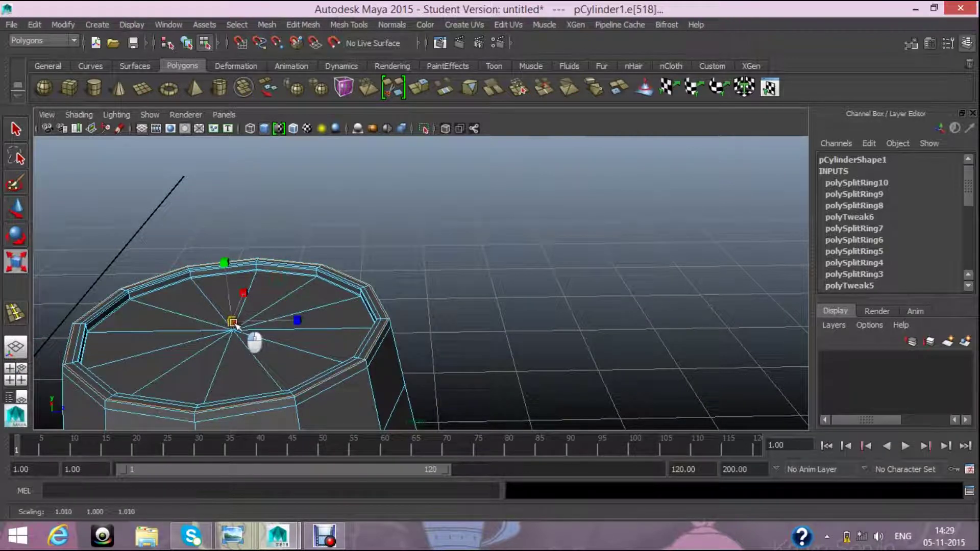
double_click(77, 344)
left_click_drag(232, 322, 239, 337)
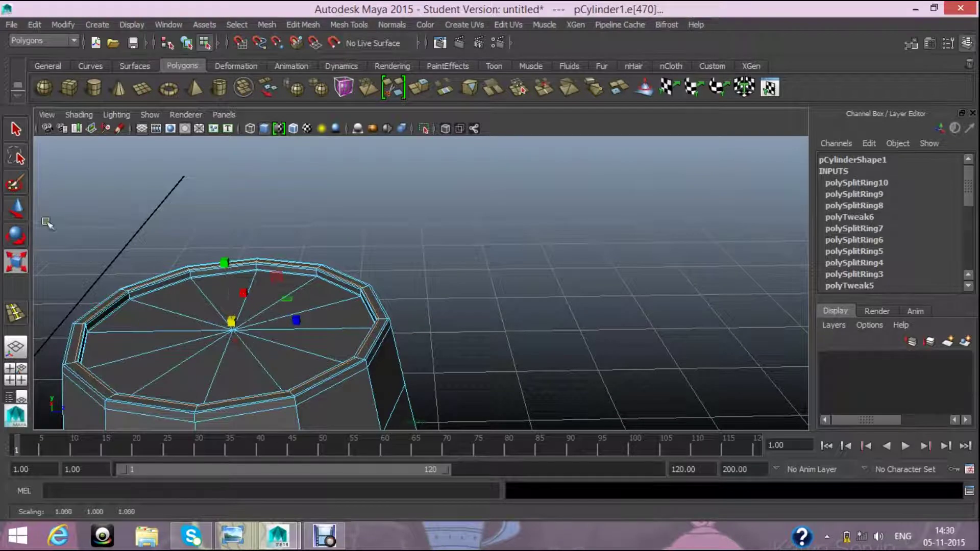
left_click(19, 211)
- Clear the rim edge selection and orbit to a low side view of both barrels
scroll(357, 306, "down", 5)
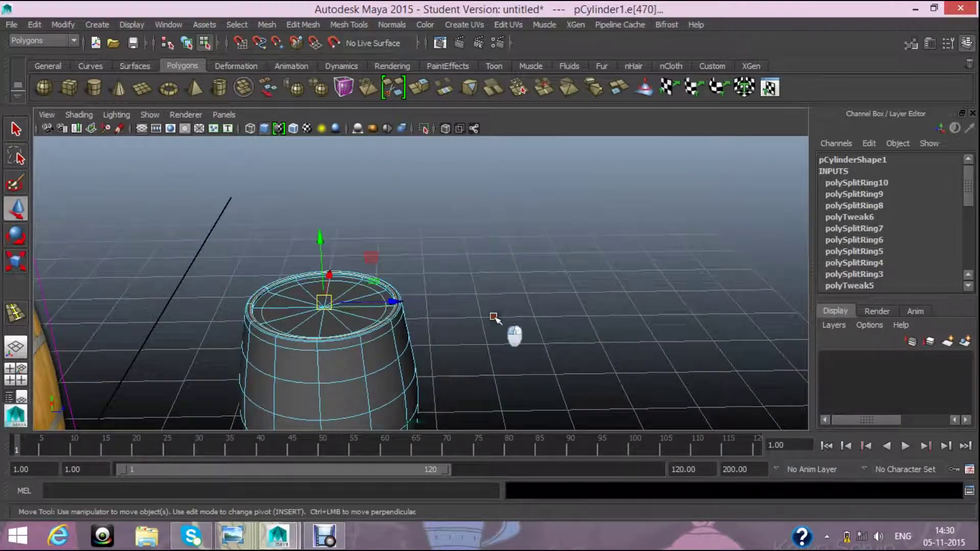
left_click(498, 321)
left_click_drag(499, 361, 527, 278, "alt")
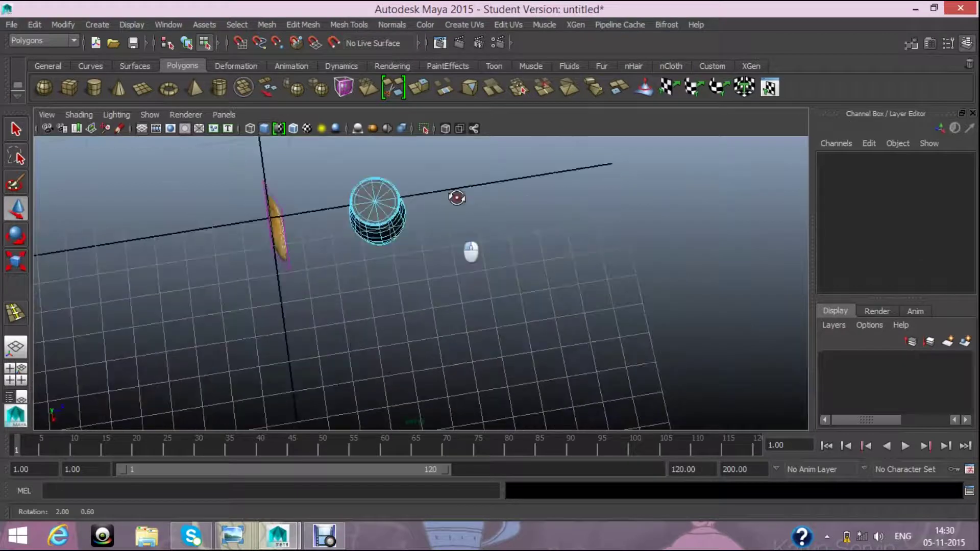
right_click_drag(525, 274, 548, 352, "alt")
scroll(546, 347, "up", 3)
mouse_move(521, 355)
left_mouse_down("alt")
mouse_move(381, 342)
mouse_move(439, 287)
left_mouse_up("alt")
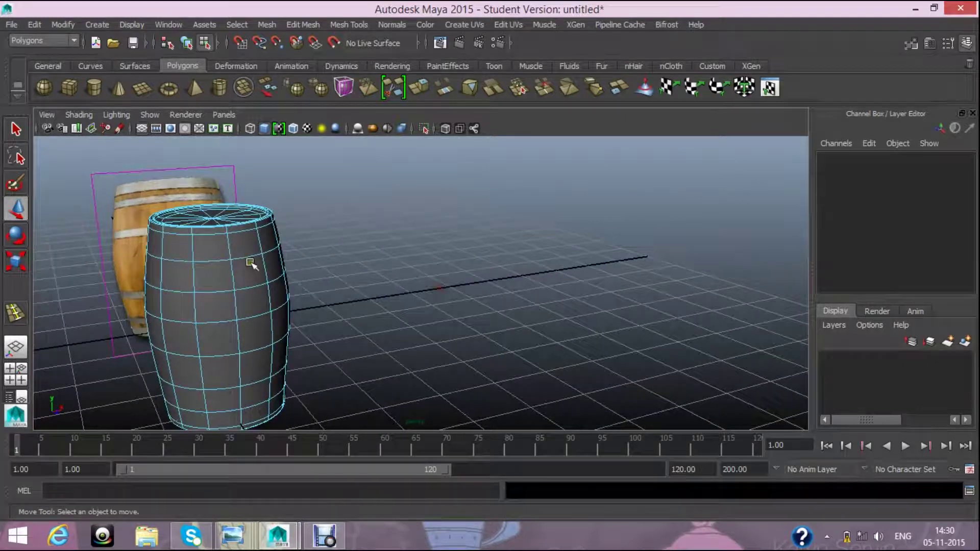
- Switch the barrel back to Object Mode, reframe the view, and select the barrel mesh
right_click(324, 213)
left_click(377, 270)
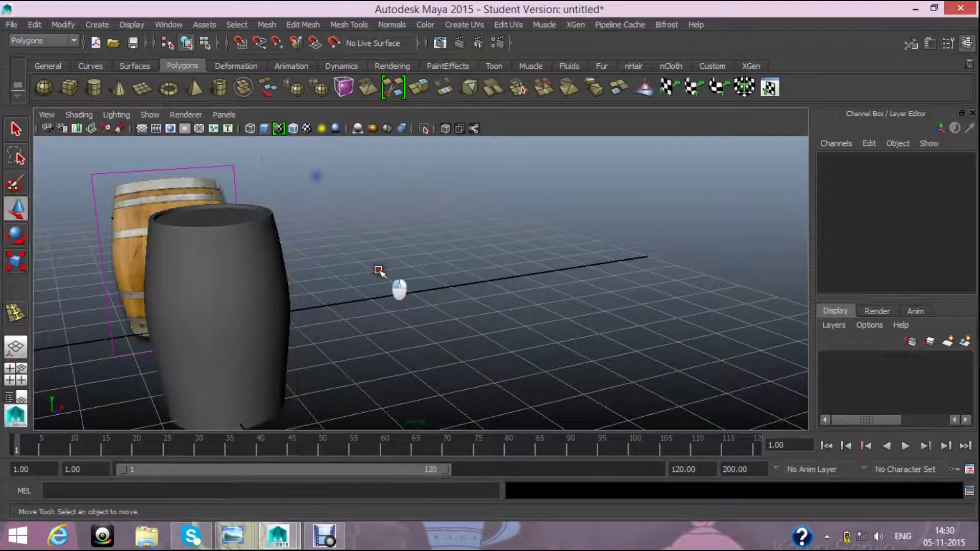
key("f")
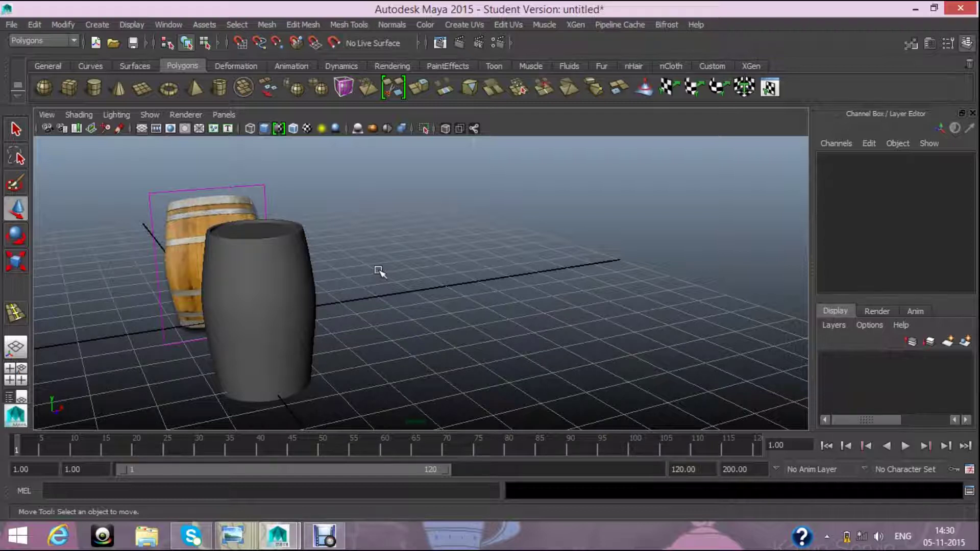
mouse_move(378, 269)
left_mouse_down("alt")
mouse_move(398, 312)
mouse_move(360, 293)
mouse_move(416, 337)
left_mouse_up("alt")
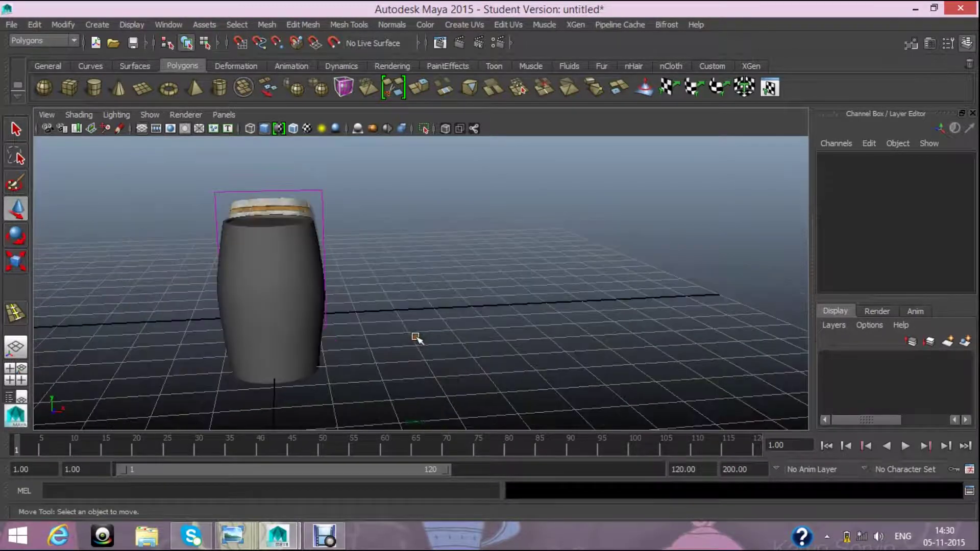
left_click(305, 311)
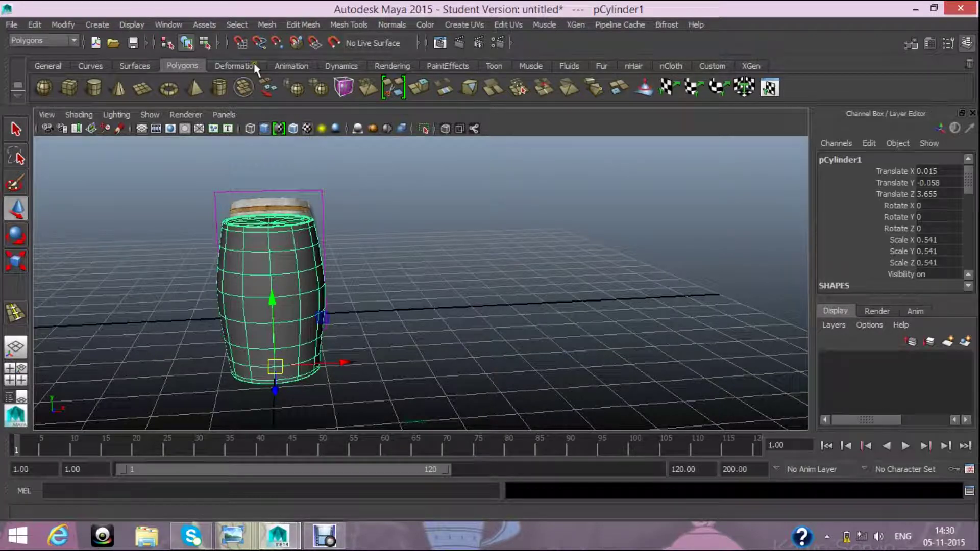
- Assign a Phong E material to the barrel with Reflectivity 0.026 and start mapping its Color
left_click(379, 66)
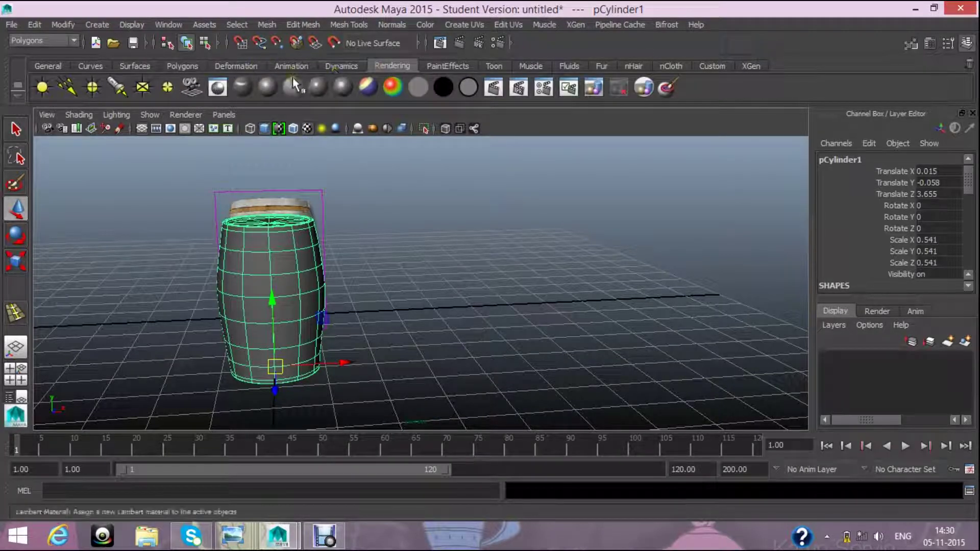
left_click(338, 92)
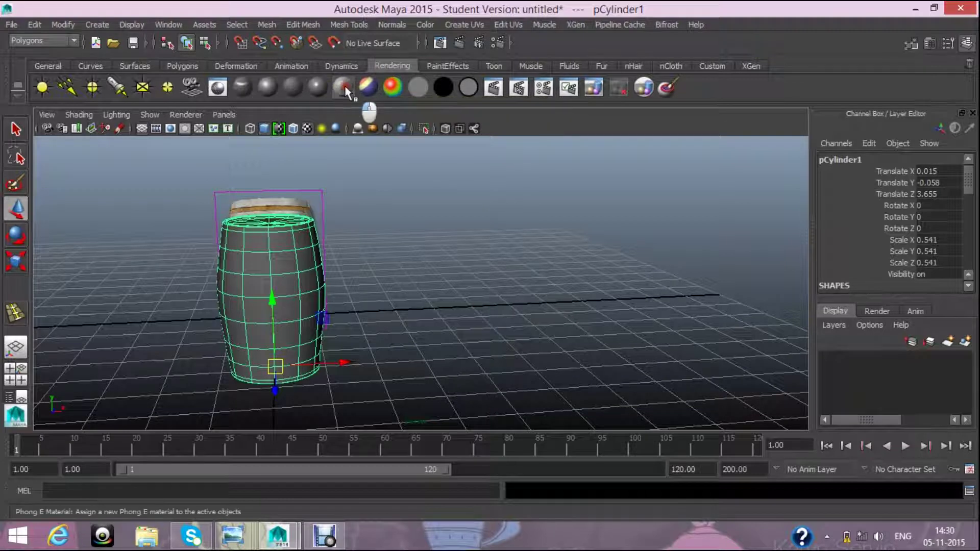
left_click_drag(949, 310, 957, 347)
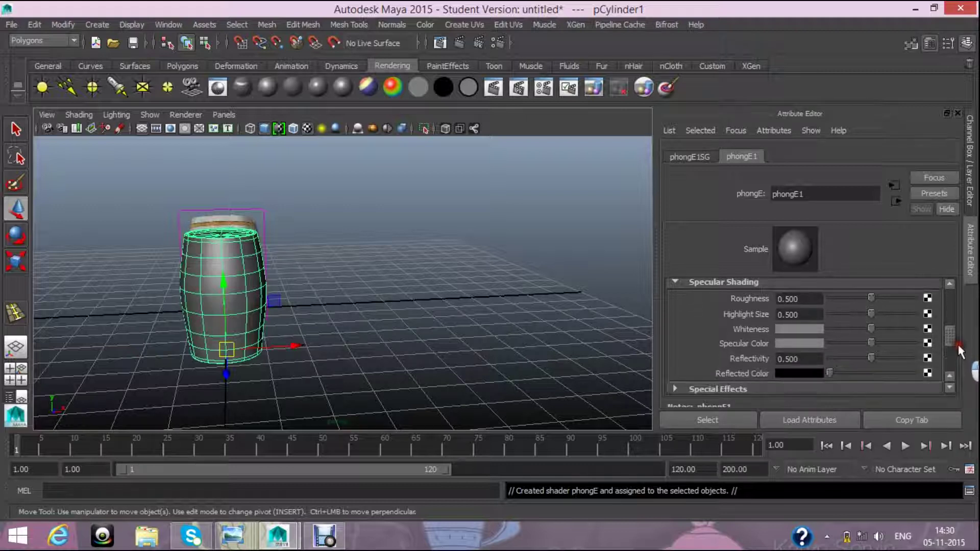
left_click_drag(873, 358, 829, 359)
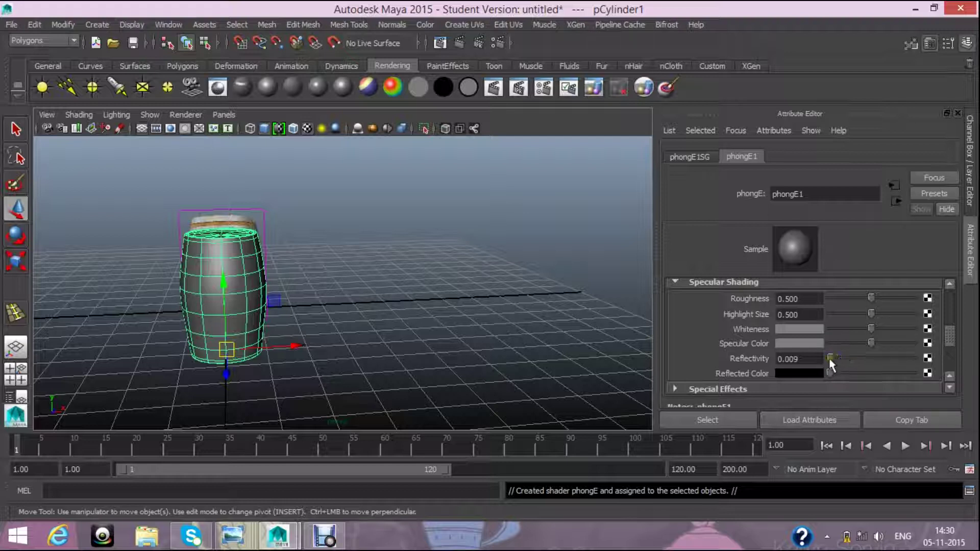
mouse_move(830, 359)
left_mouse_down()
mouse_move(864, 344)
mouse_move(854, 345)
left_mouse_up()
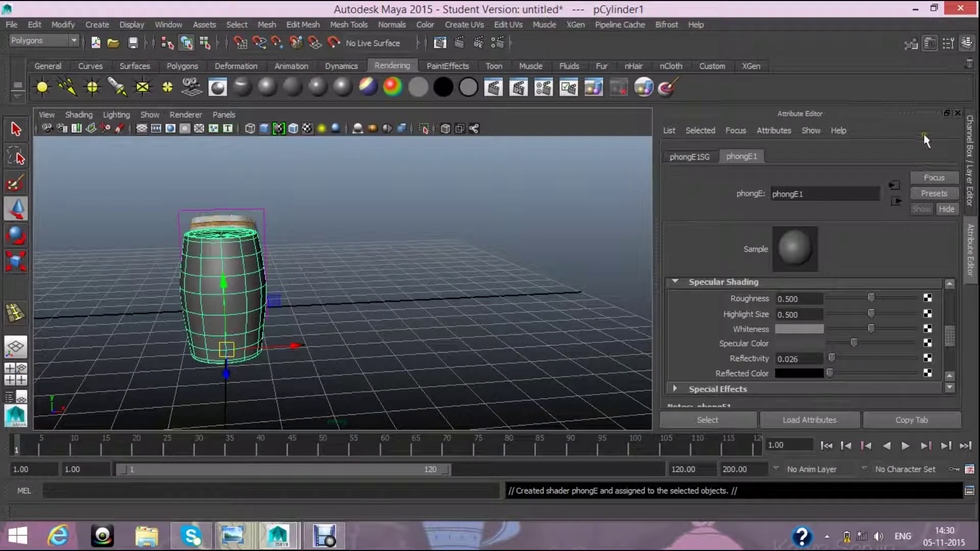
left_click_drag(947, 337, 956, 297)
left_click(927, 318)
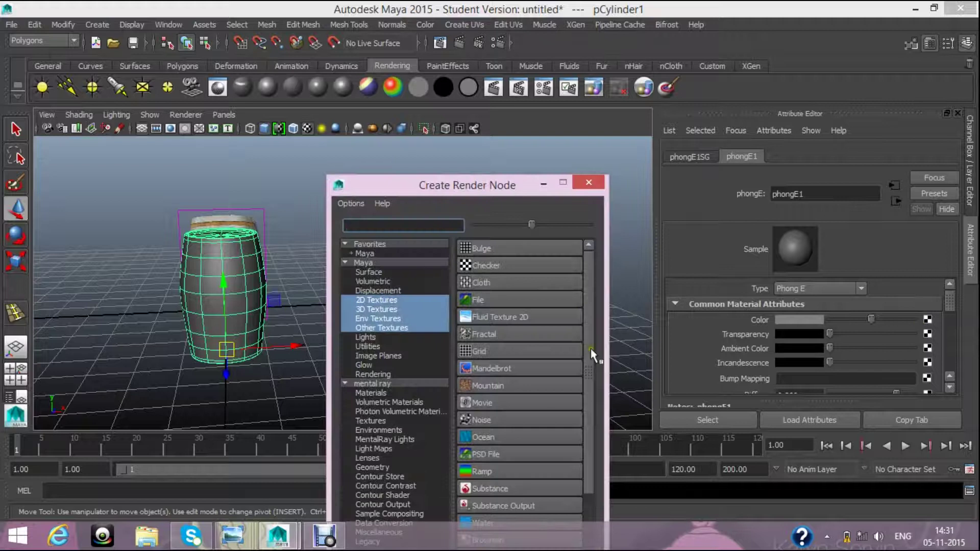
- Add a file texture as the colour map and browse to the Pictures\w folder
left_click(477, 298)
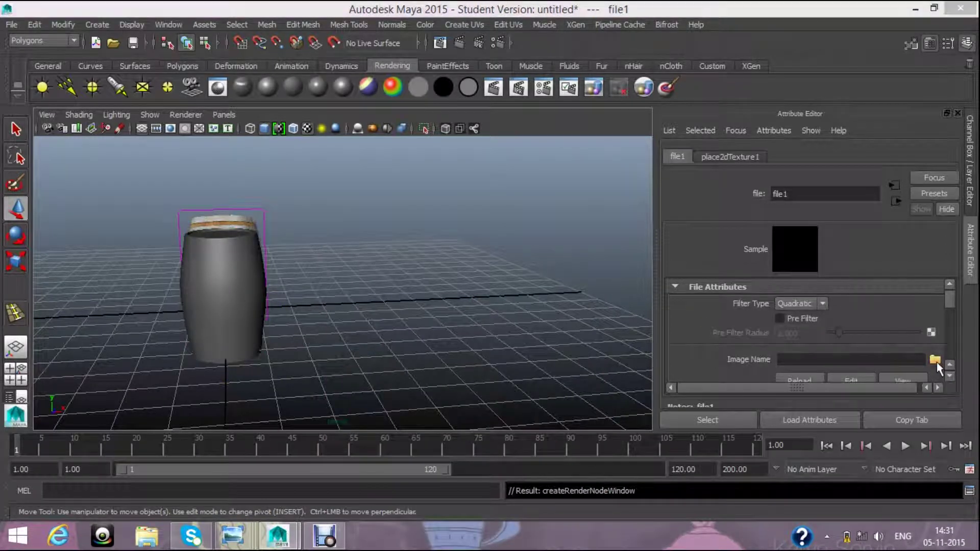
left_click(936, 362)
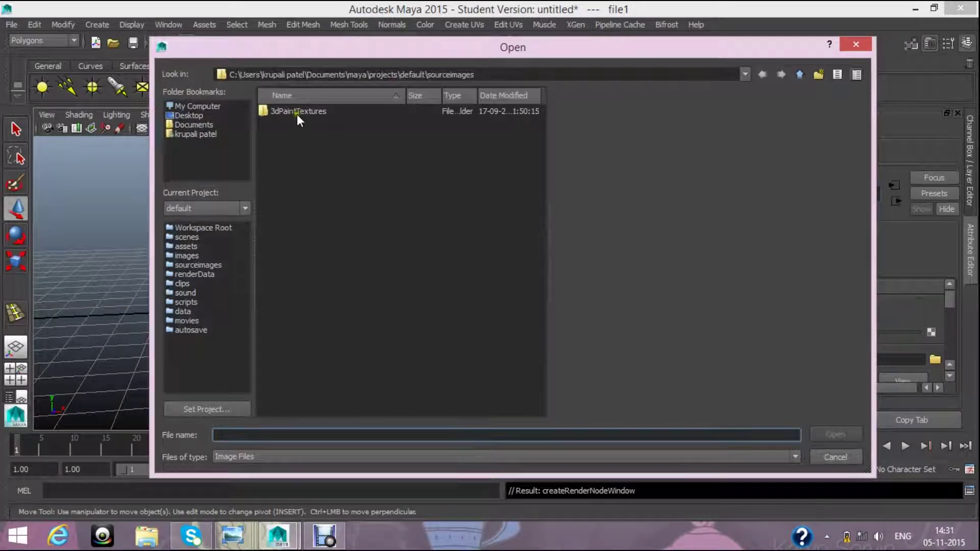
left_click(205, 134)
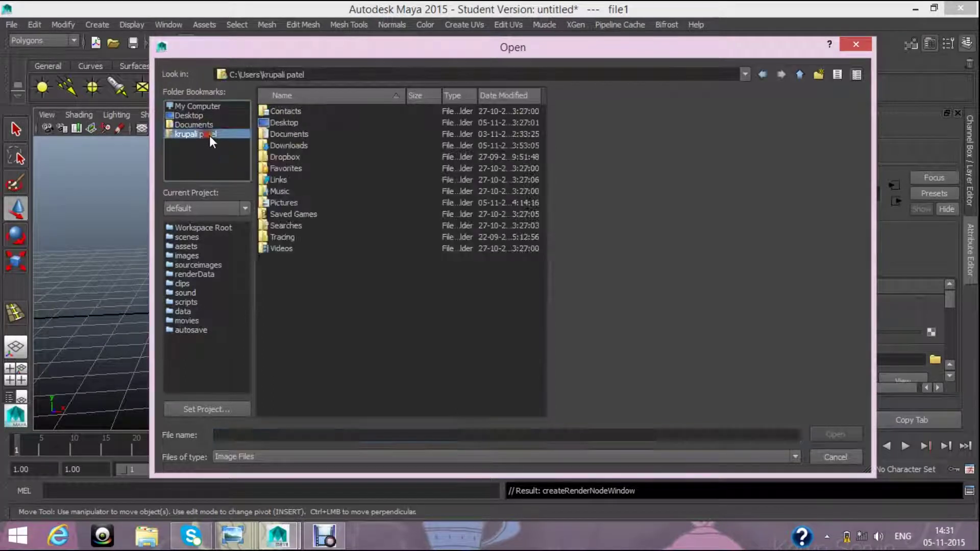
left_click(283, 204)
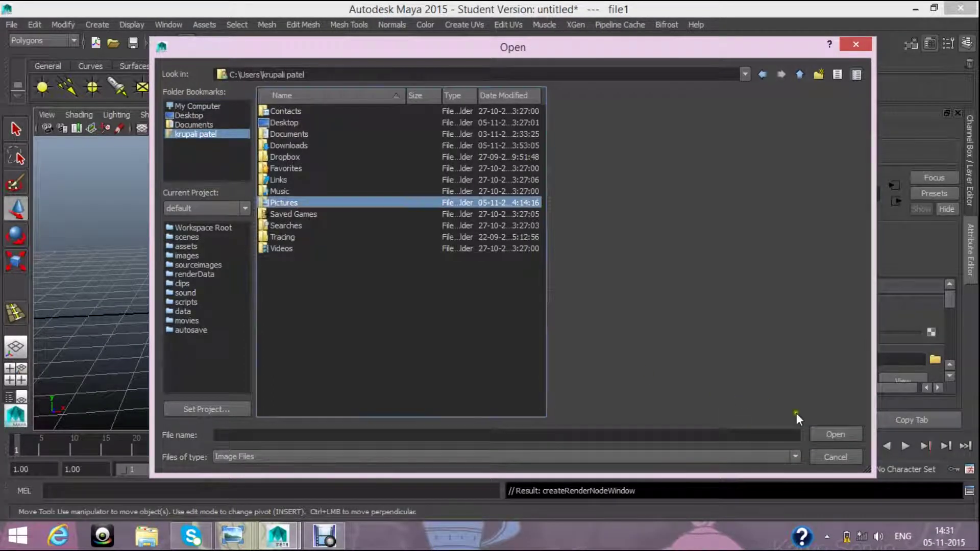
left_click(828, 432)
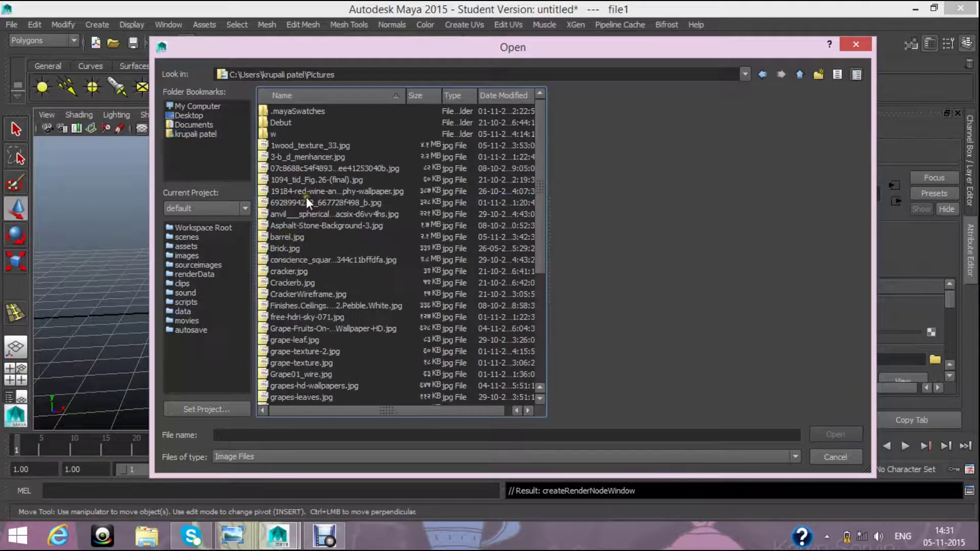
left_click(273, 134)
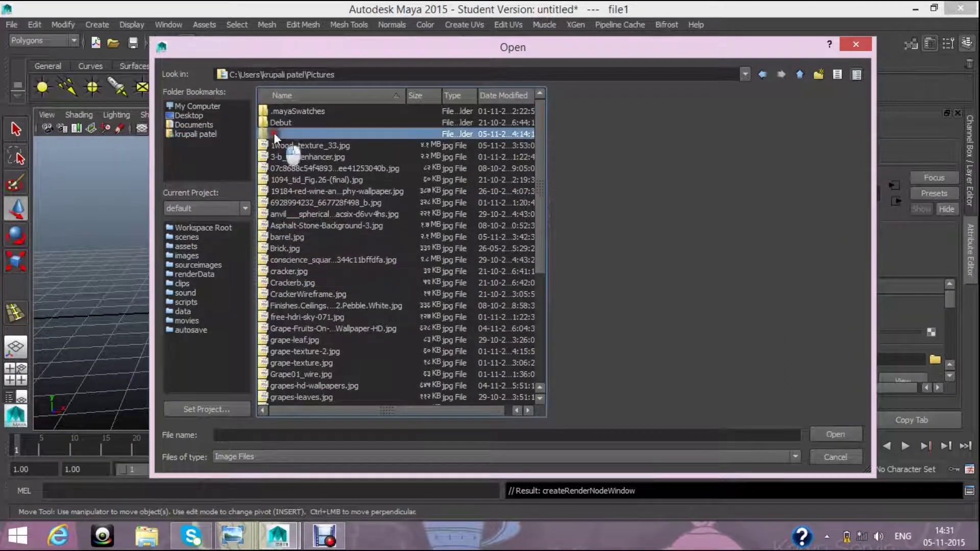
left_click(816, 431)
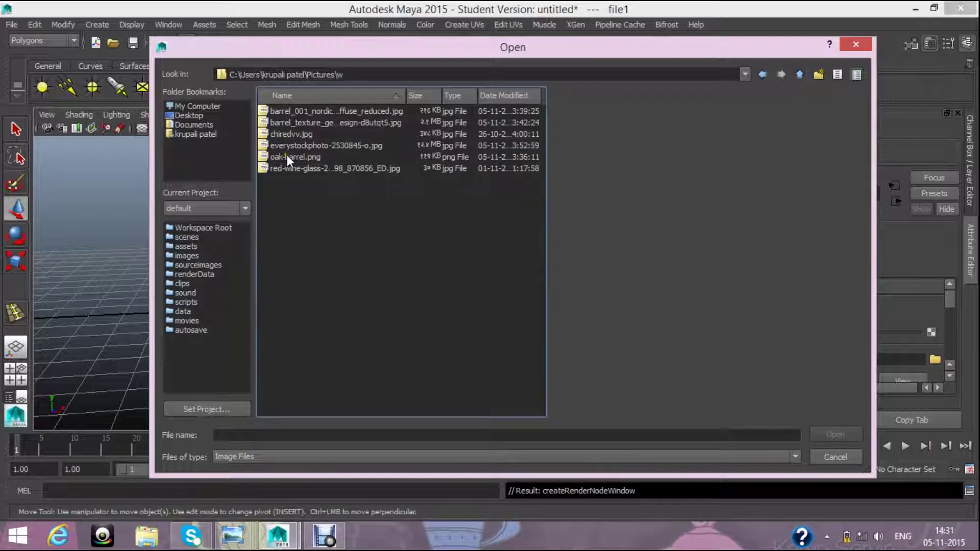
- Compare the barrel images and load barrel_texture_generator_by_dactilardesign-d8utqt5.jpg as the texture
left_click(287, 157)
left_click(297, 124)
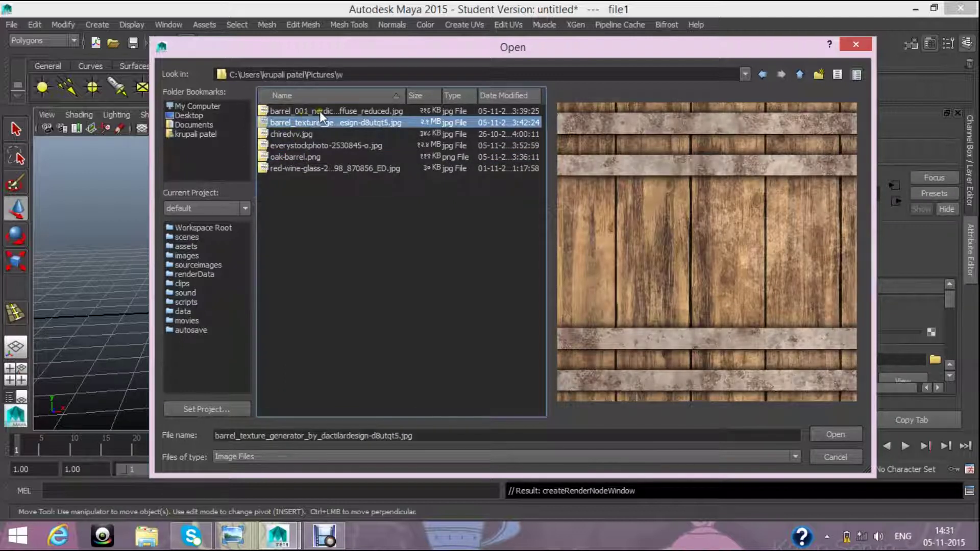
left_click(319, 111)
left_click(317, 124)
left_click(827, 434)
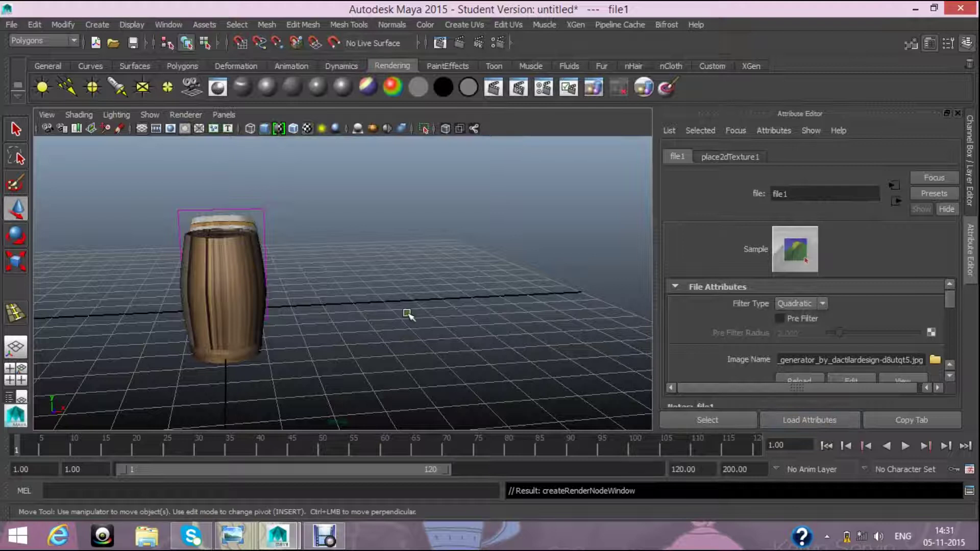
- Apply Cylindrical Mapping to the barrel and narrow the Horizontal Sweep to 129.506
scroll(407, 313, "down", 3)
left_click(260, 290)
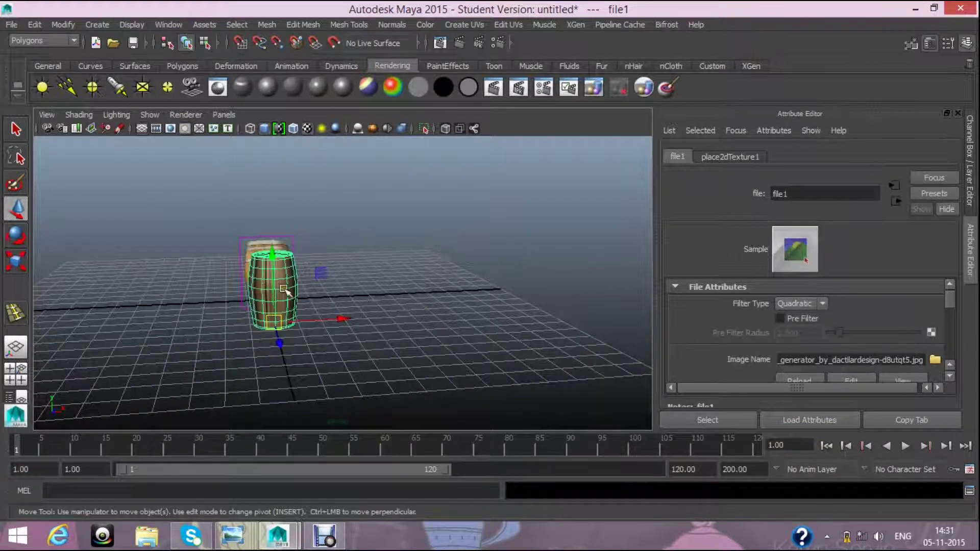
scroll(284, 290, "up", 2)
left_click(464, 29)
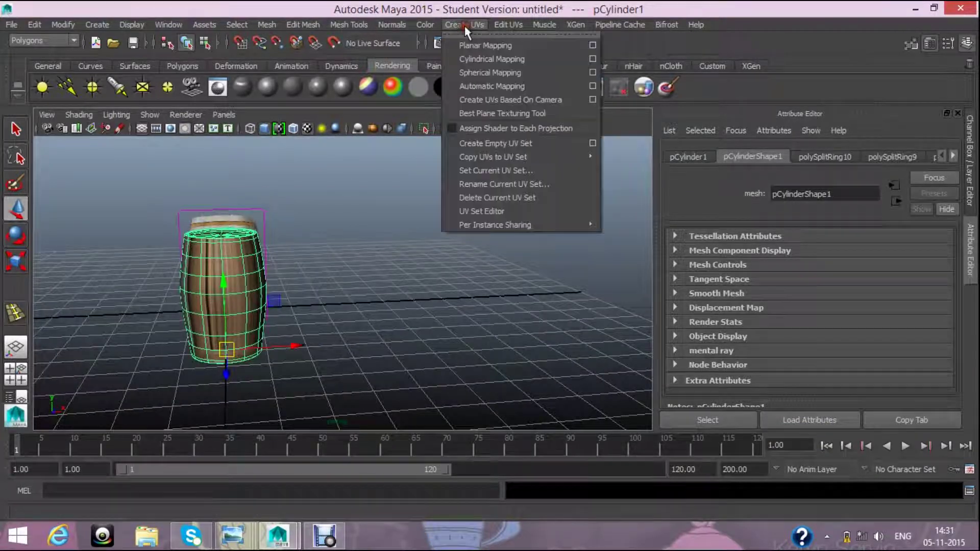
left_click(499, 58)
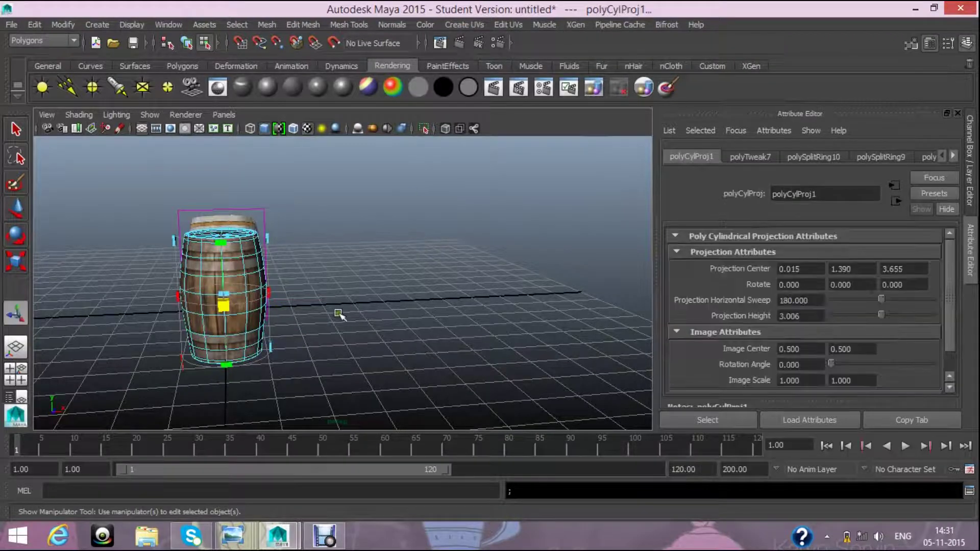
mouse_move(342, 337)
left_mouse_down("alt")
mouse_move(438, 317)
mouse_move(401, 343)
left_mouse_up("alt")
mouse_move(401, 343)
right_mouse_down("alt")
mouse_move(521, 340)
mouse_move(372, 321)
right_mouse_up("alt")
mouse_move(372, 321)
left_mouse_down()
mouse_move(434, 357)
mouse_move(326, 365)
left_mouse_up()
right_click_drag(327, 366, 285, 389, "alt")
left_click_drag(284, 389, 328, 316, "alt")
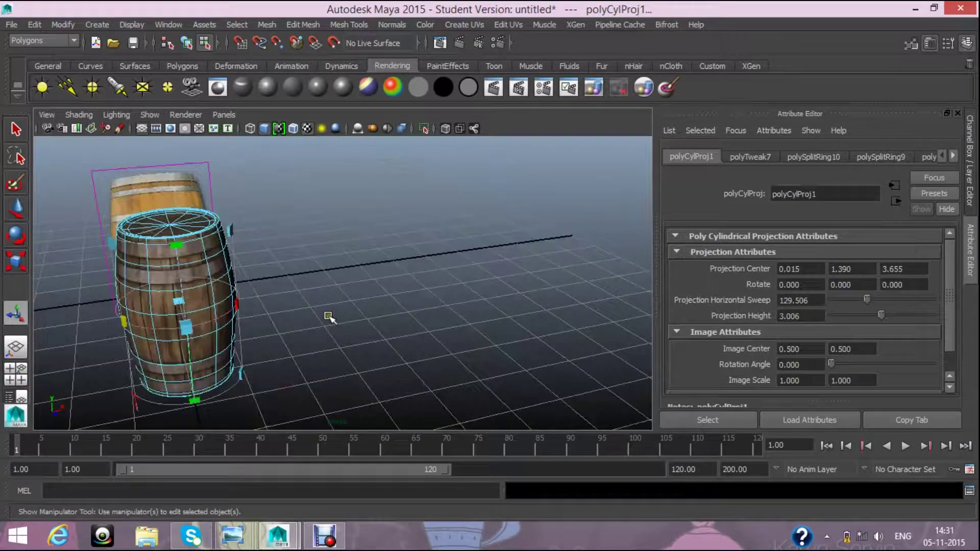
left_click_drag(333, 384, 328, 321, "alt")
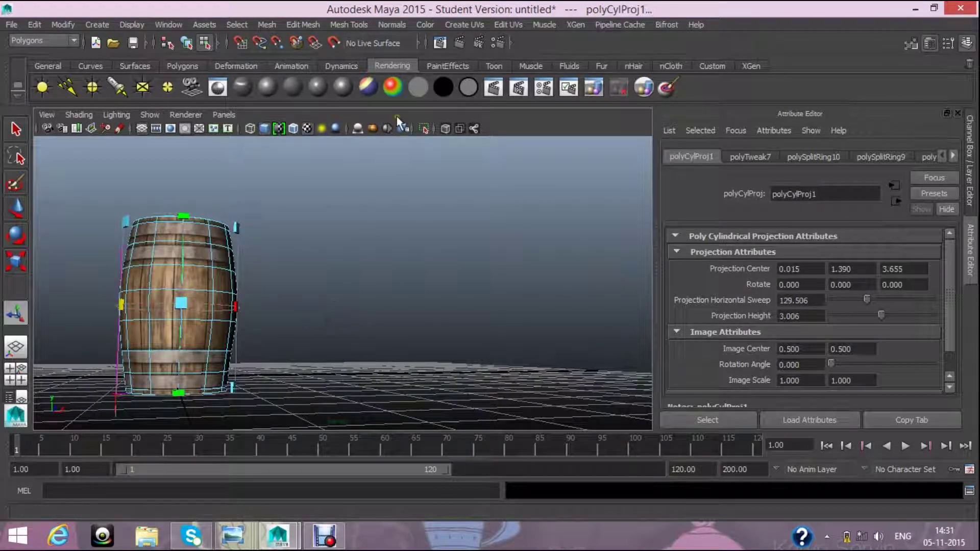
- Close the projection's Attribute Editor, deselect the barrel and orbit to inspect its wrapped wood texture
left_click(957, 113)
left_click(461, 317)
scroll(462, 316, "down", 3)
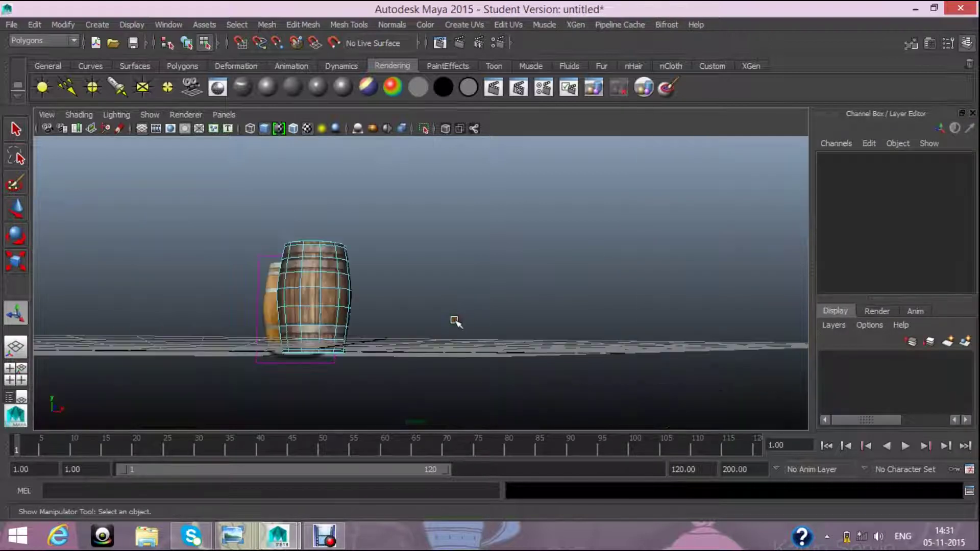
left_click_drag(455, 321, 446, 357, "alt")
scroll(401, 292, "up", 3)
scroll(400, 291, "up", 2)
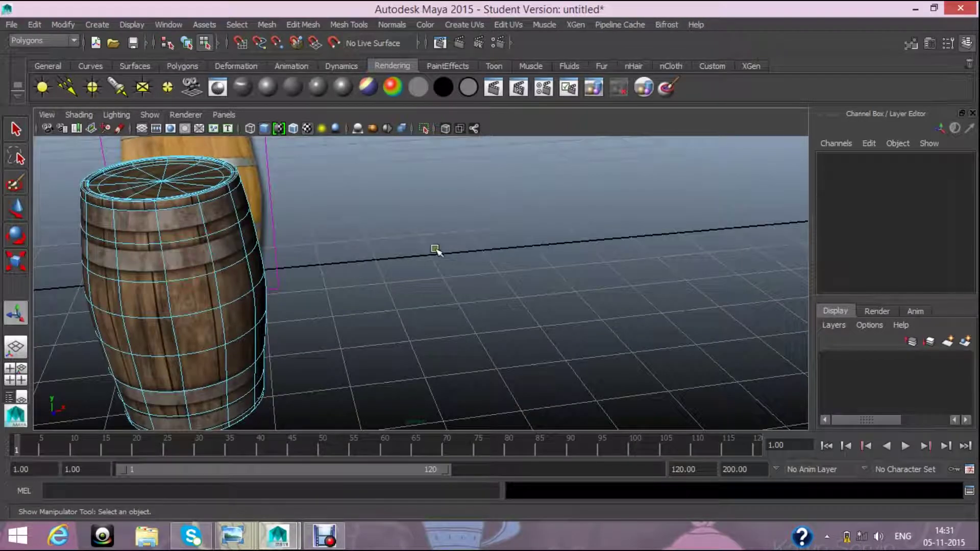
left_click_drag(349, 288, 502, 275, "alt")
right_click_drag(502, 276, 350, 296, "alt")
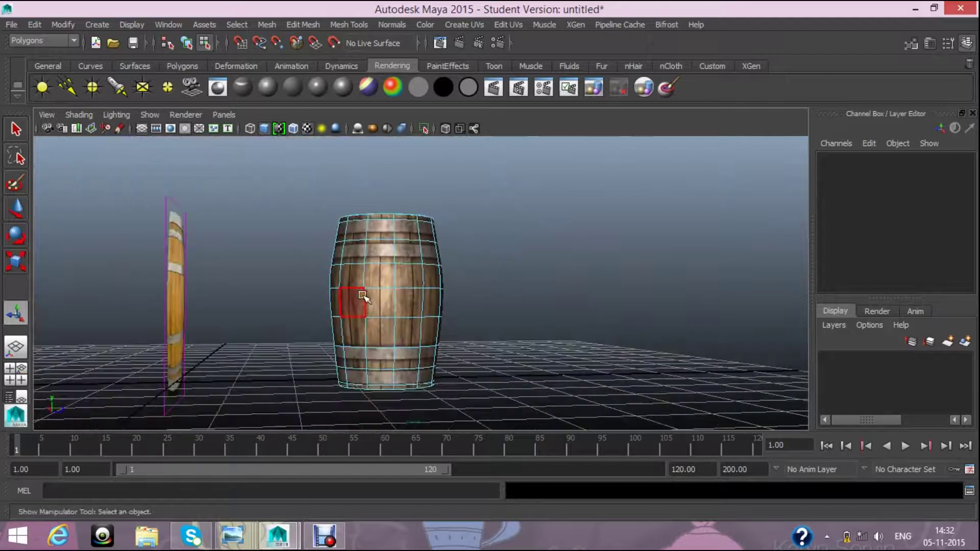
- Switch the barrel to Object Mode and view both barrels from above
right_click(362, 194)
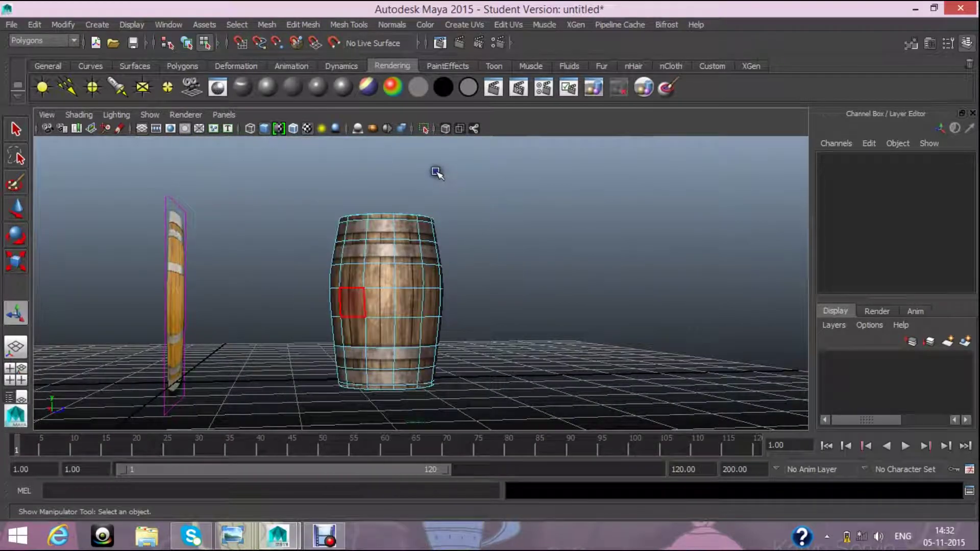
right_click_drag(419, 195, 472, 183)
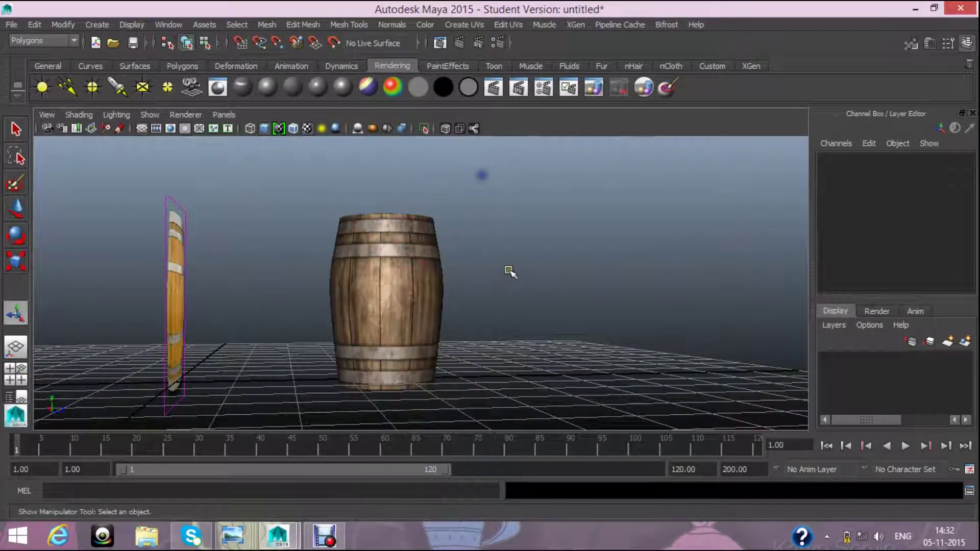
right_click_drag(514, 269, 501, 296, "alt")
left_click_drag(501, 295, 418, 327, "alt")
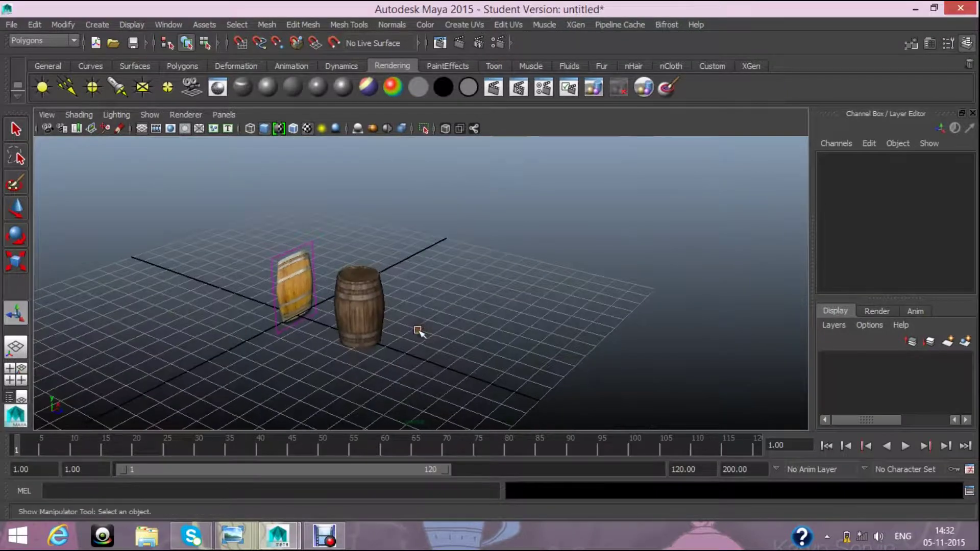
right_click_drag(416, 332, 385, 352, "alt")
mouse_move(386, 352)
left_mouse_down("alt")
mouse_move(402, 234)
mouse_move(422, 284)
mouse_move(432, 368)
mouse_move(444, 359)
left_mouse_up("alt")
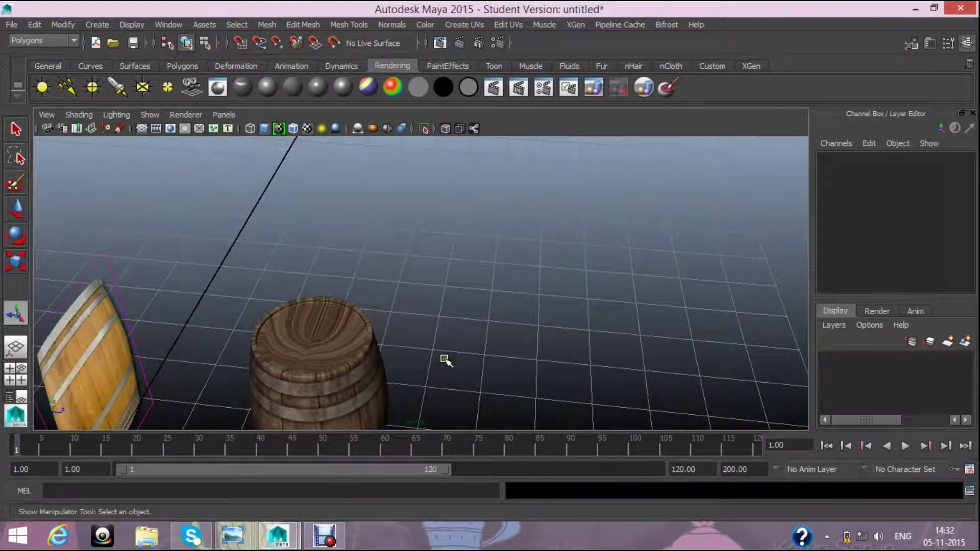
- Zoom in on the barrel's side, then orbit to show both barrels together
scroll(430, 354, "up", 3)
mouse_move(384, 368)
left_mouse_down("alt")
mouse_move(415, 238)
mouse_move(466, 334)
left_mouse_up("alt")
scroll(445, 304, "down", 5)
scroll(444, 332, "up", 2)
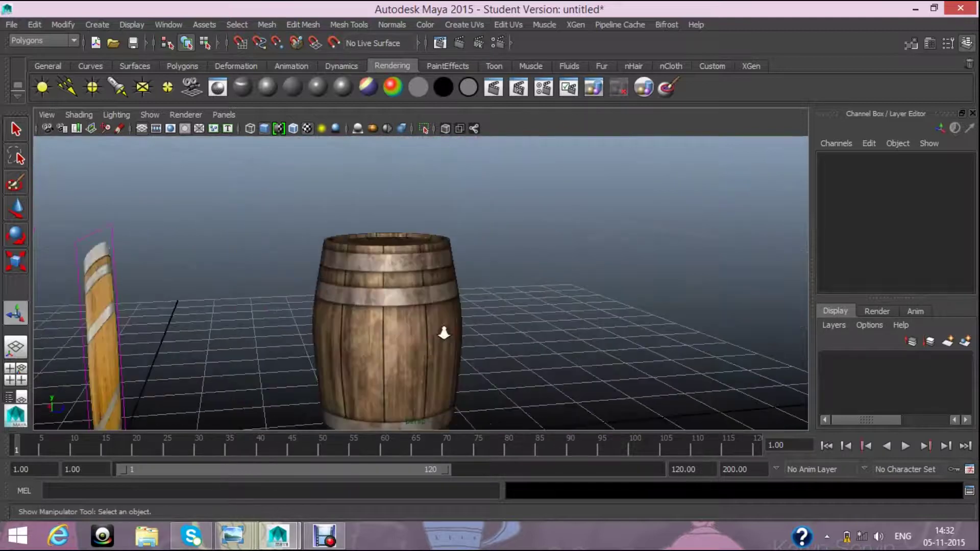
scroll(432, 325, "up", 2)
scroll(432, 325, "down", 1)
scroll(432, 323, "down", 3)
scroll(431, 321, "down", 3)
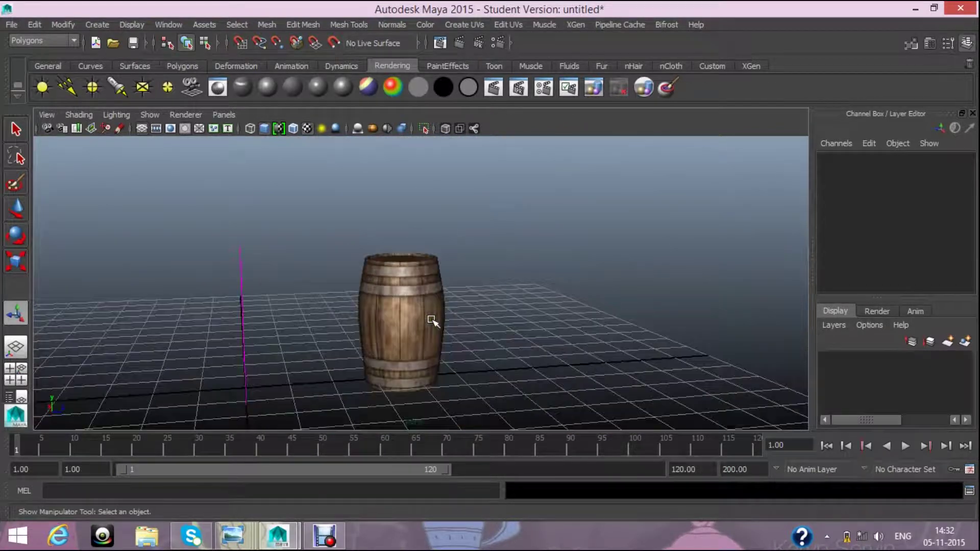
mouse_move(494, 346)
left_mouse_down("alt")
mouse_move(402, 328)
mouse_move(306, 354)
left_mouse_up("alt")
scroll(392, 352, "up", 2)
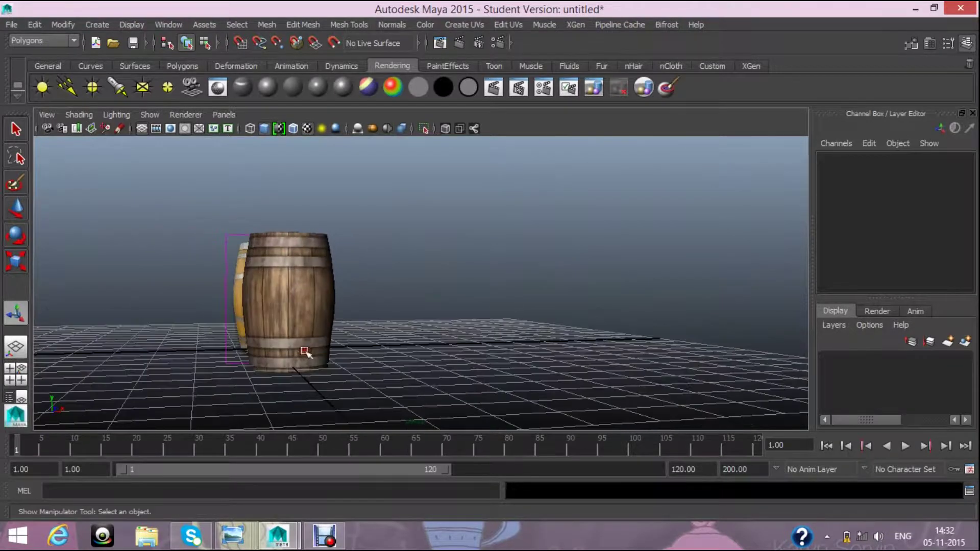
- In vertex mode, select a horizontal vertex ring and scale it slightly outward
right_click(266, 250)
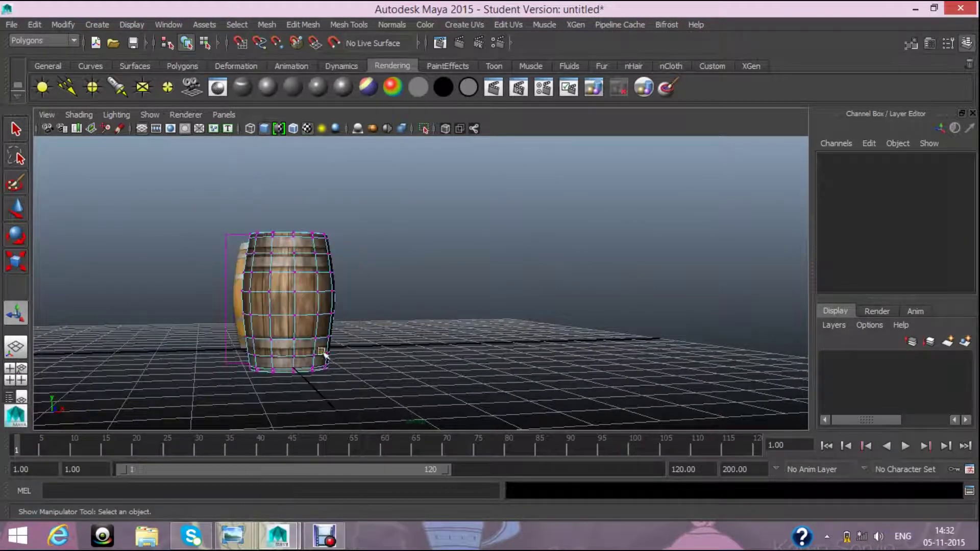
scroll(323, 349, "up", 2)
left_click_drag(134, 320, 321, 357)
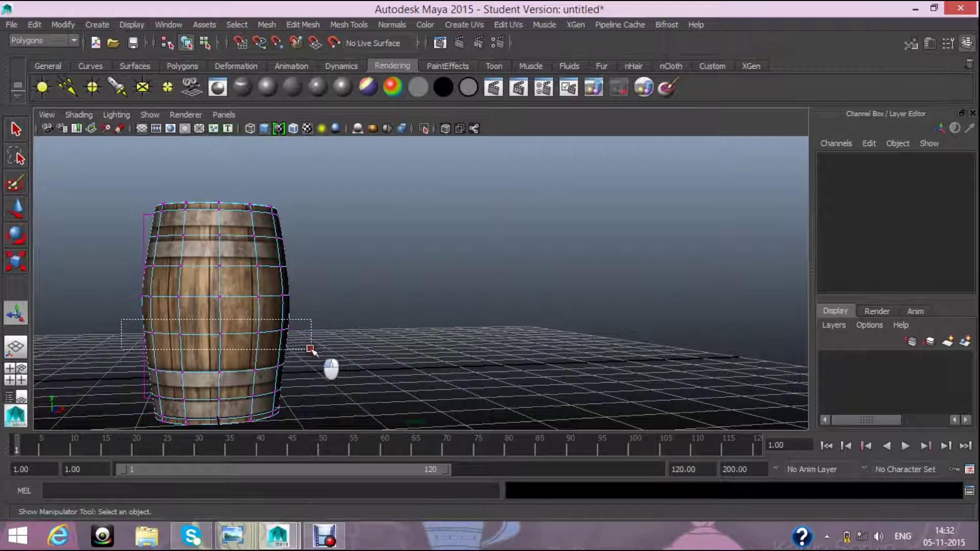
left_click(16, 261)
left_click_drag(221, 327, 223, 325)
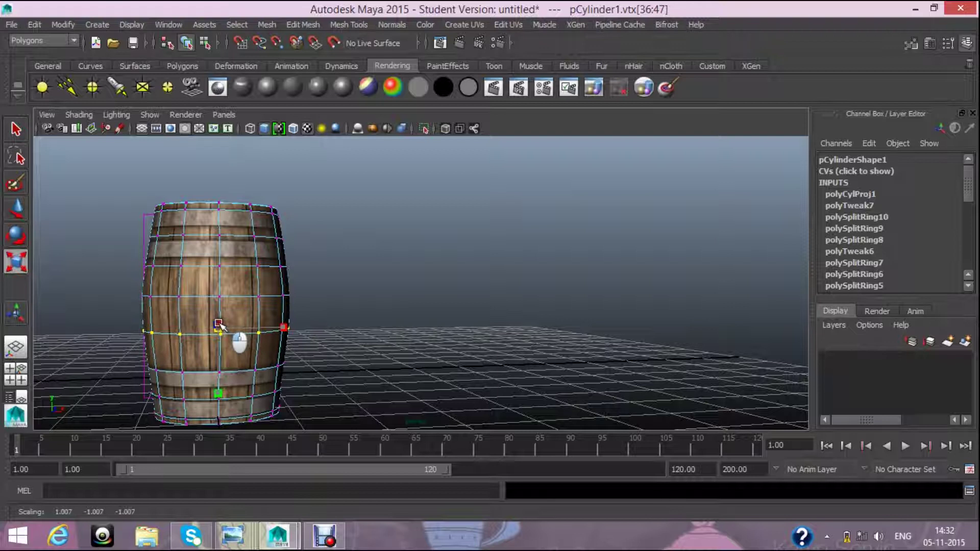
- Select the lower vertex ring, scale it, and nudge it vertically with the Move tool
mouse_move(117, 278)
left_mouse_down()
mouse_move(193, 309)
mouse_move(252, 298)
mouse_move(219, 295)
left_mouse_up()
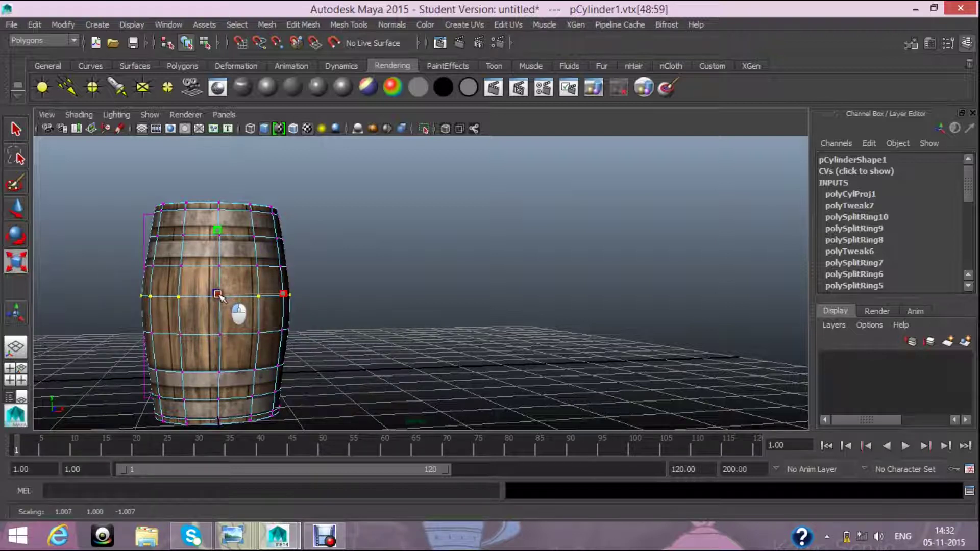
left_click_drag(124, 351, 306, 396)
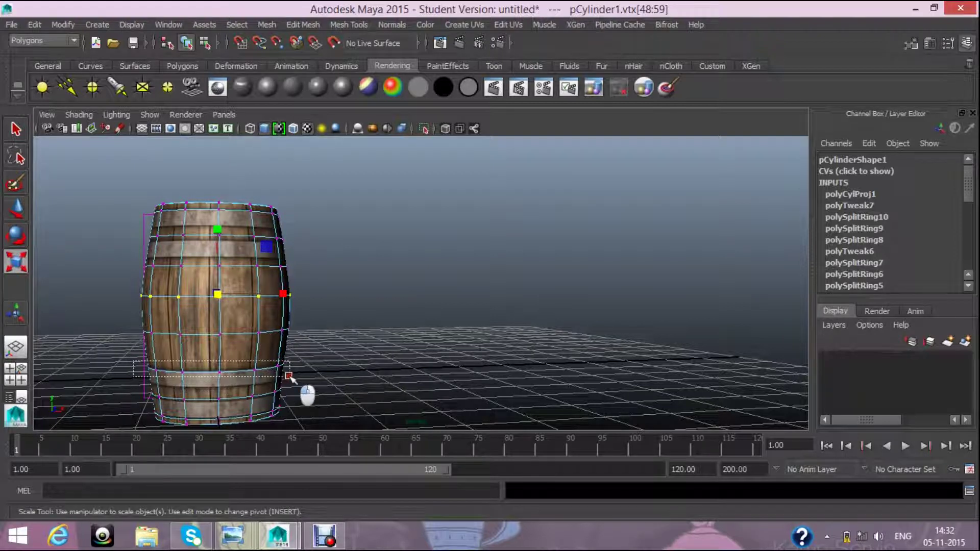
left_click_drag(216, 364, 219, 369)
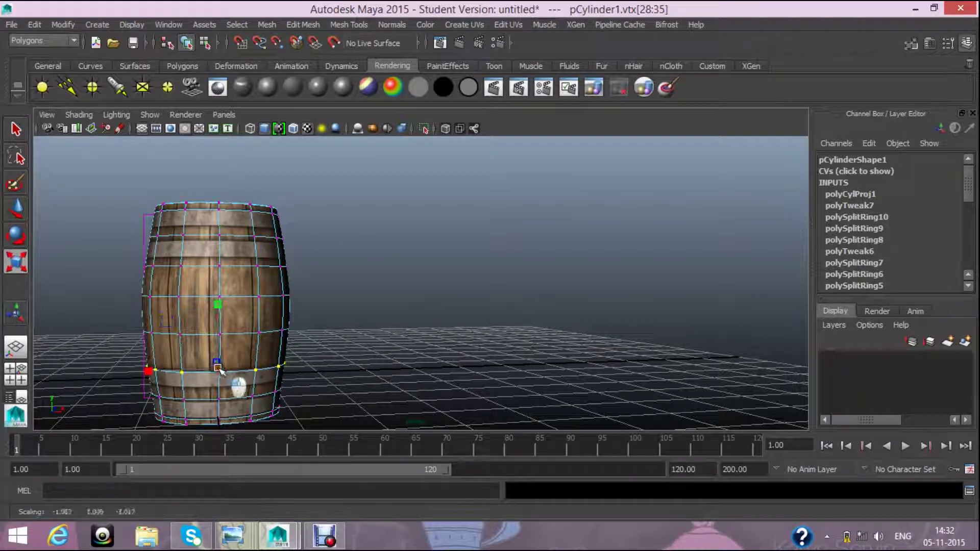
key("w")
left_click_drag(216, 306, 220, 301)
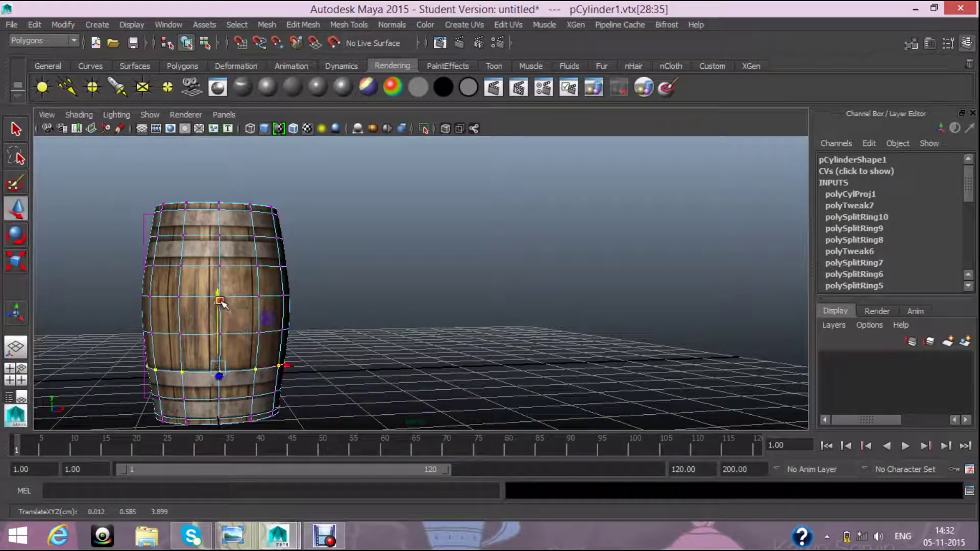
- Lower the mid-height vertex ring slightly, then select the middle ring and clear the selection
left_click(379, 329)
left_click_drag(127, 324, 337, 357)
left_click_drag(218, 263, 217, 268)
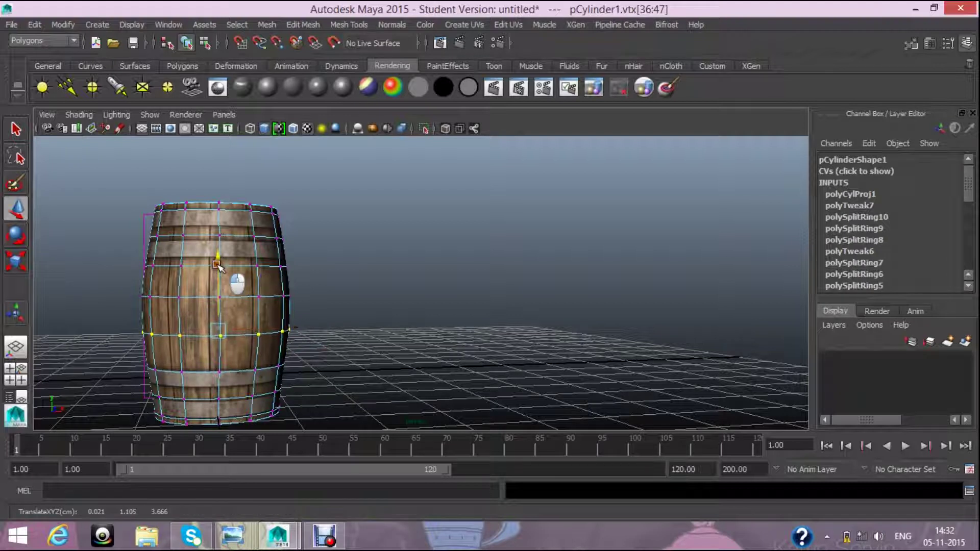
left_click_drag(130, 289, 316, 312)
left_click_drag(218, 224, 215, 227)
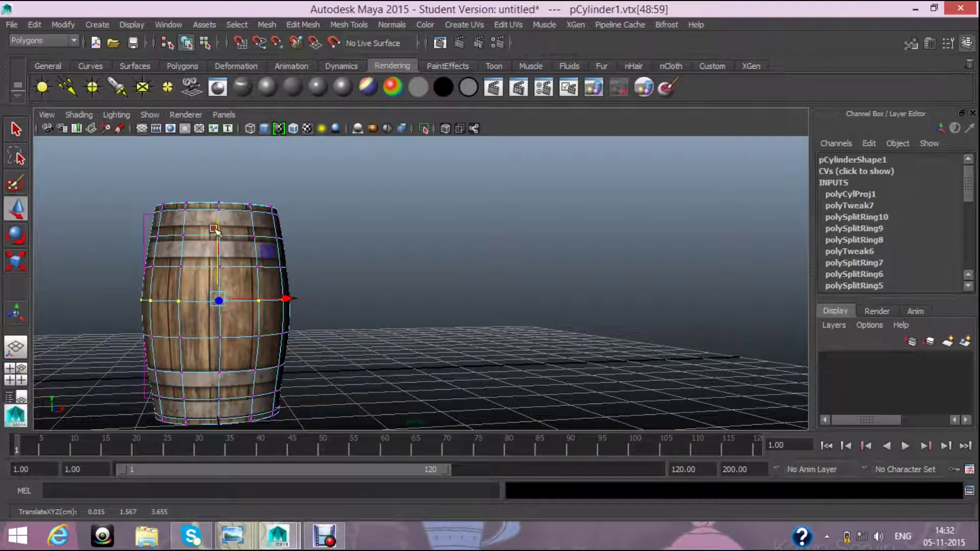
left_click(367, 300)
scroll(367, 299, "down", 3)
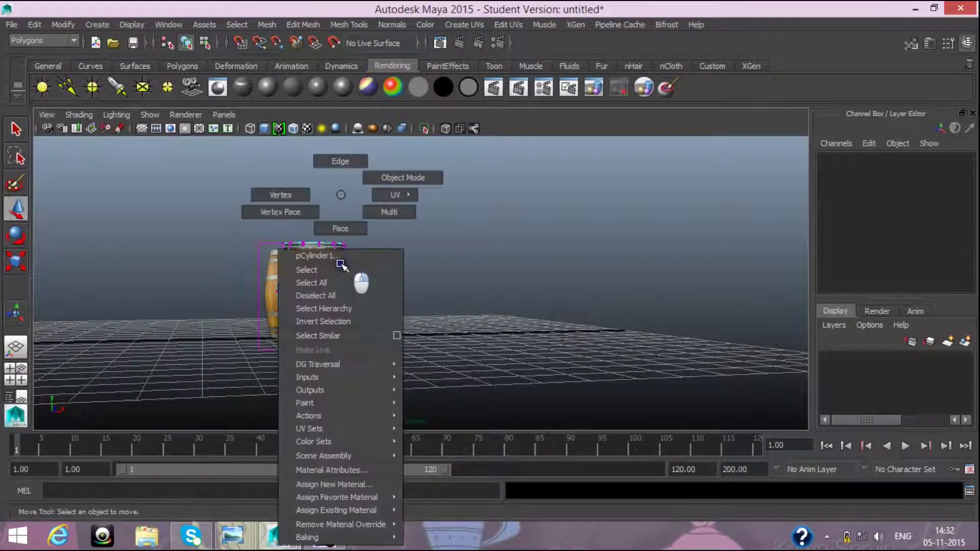
- Switch the barrel back to Object Mode, select it and orbit toward its top
right_click_drag(340, 276, 406, 172)
left_click(347, 275)
scroll(348, 281, "up", 3)
mouse_move(350, 284)
left_mouse_down("alt")
mouse_move(416, 346)
mouse_move(470, 344)
left_mouse_up("alt")
scroll(364, 316, "up", 3)
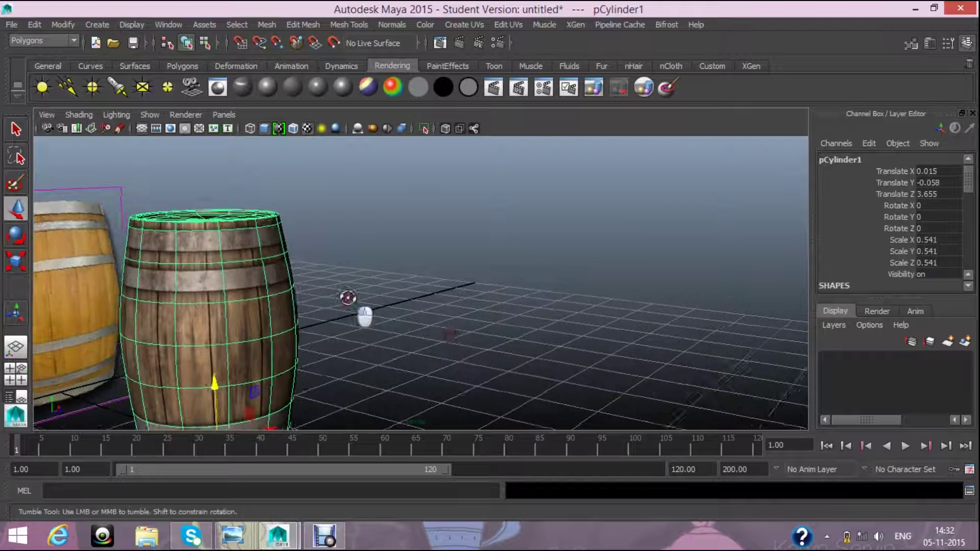
left_click_drag(348, 298, 351, 305, "alt")
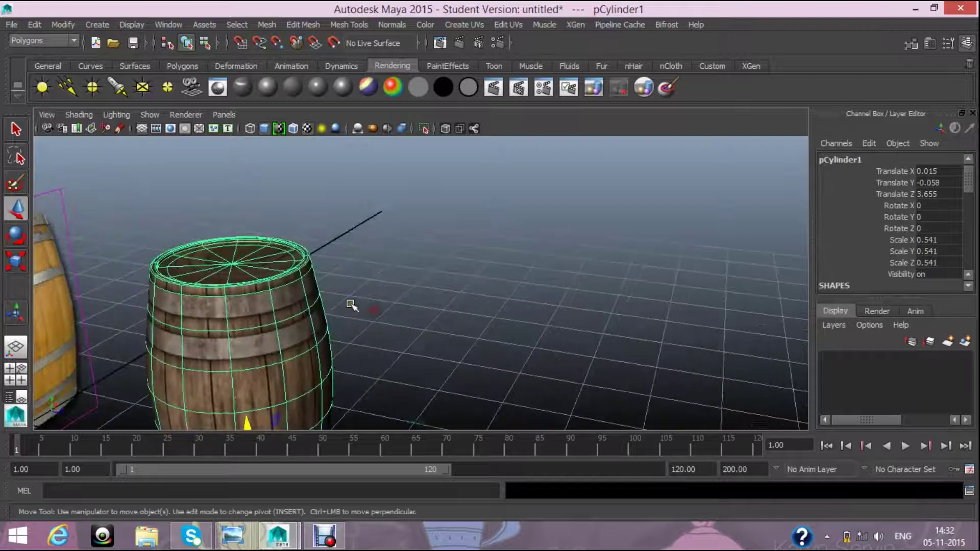
- Frame the barrel with F and zoom in on its top rim
key("f")
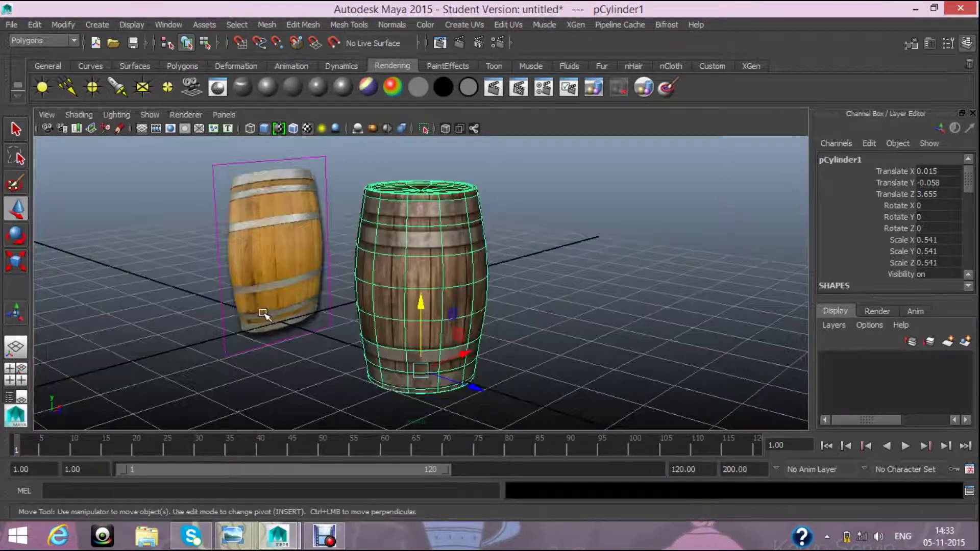
scroll(428, 212, "up", 2)
scroll(429, 213, "up", 2)
scroll(428, 212, "up", 2)
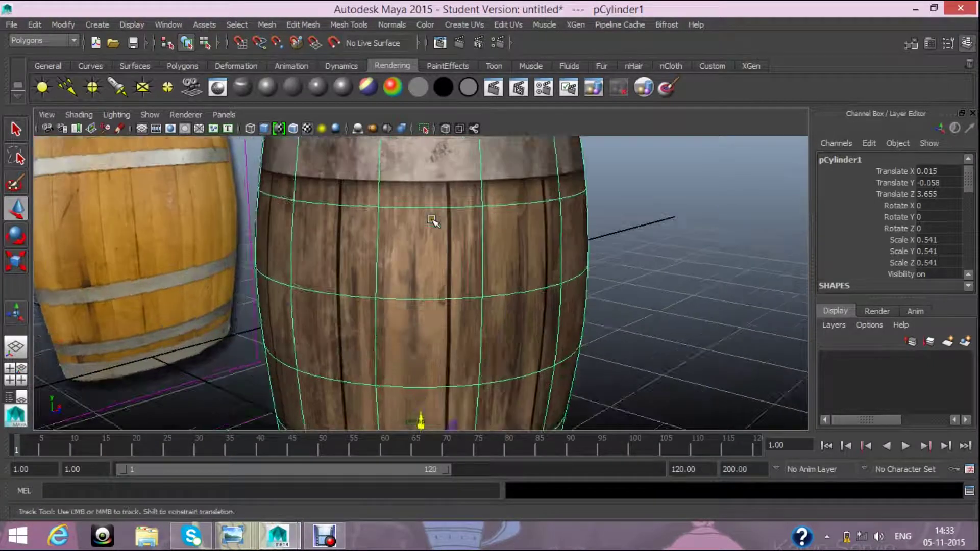
scroll(429, 214, "up", 2)
left_click_drag(428, 316, 403, 333, "alt")
scroll(398, 279, "up", 2)
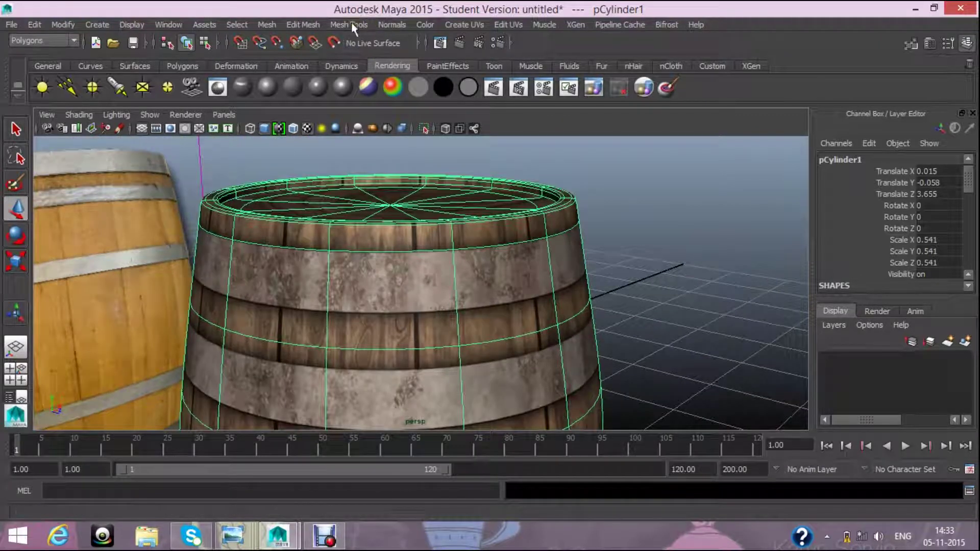
- Insert an edge loop around the barrel's upper part, undoing a misplaced first attempt
left_click(313, 24)
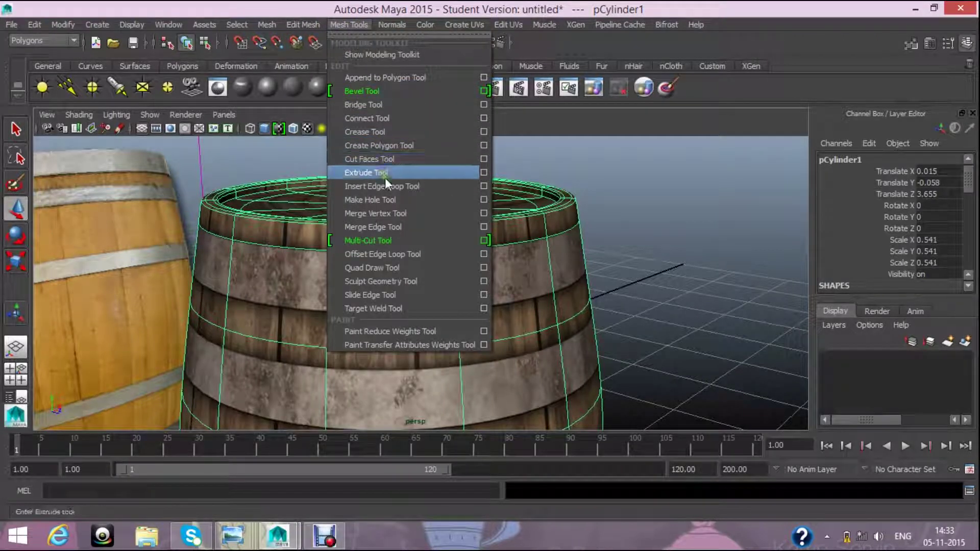
left_click(398, 185)
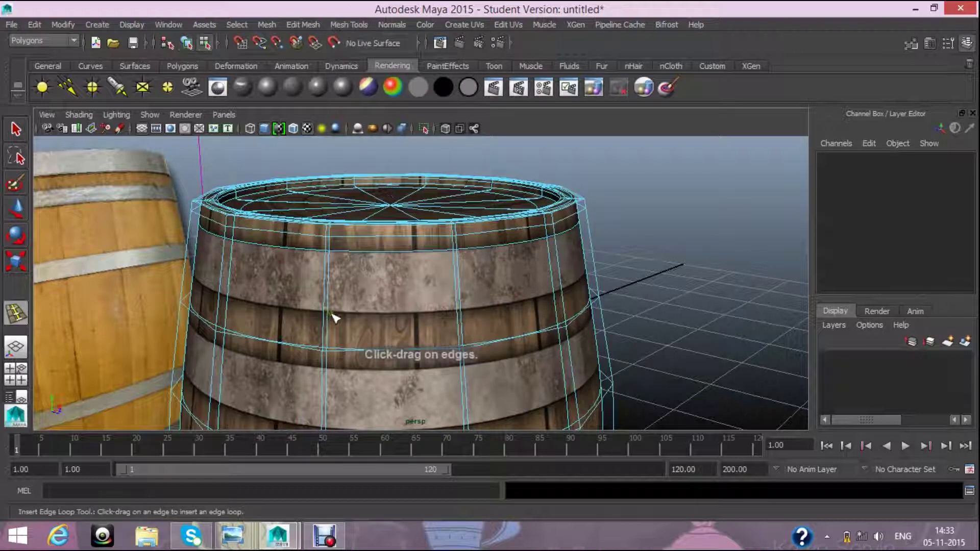
left_click(330, 317)
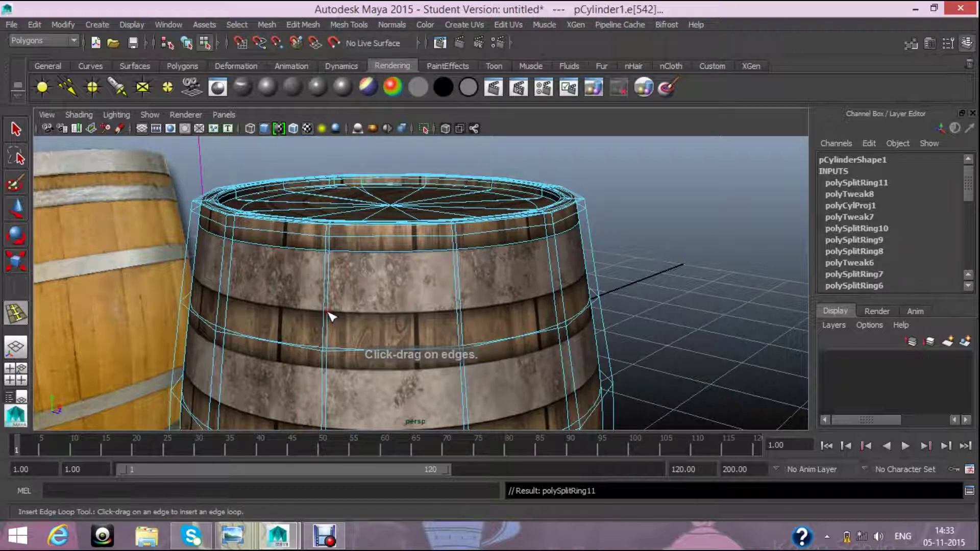
key("ctrl+z")
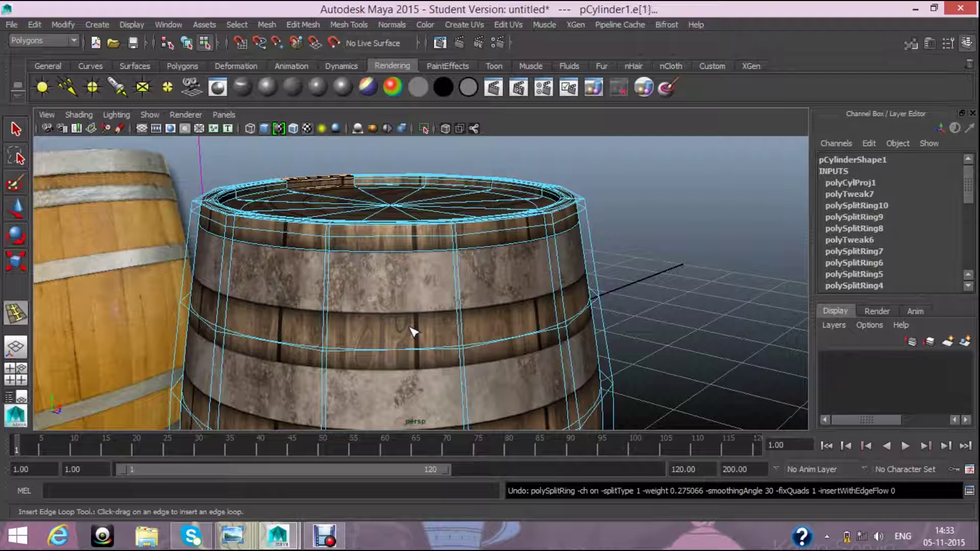
key("1")
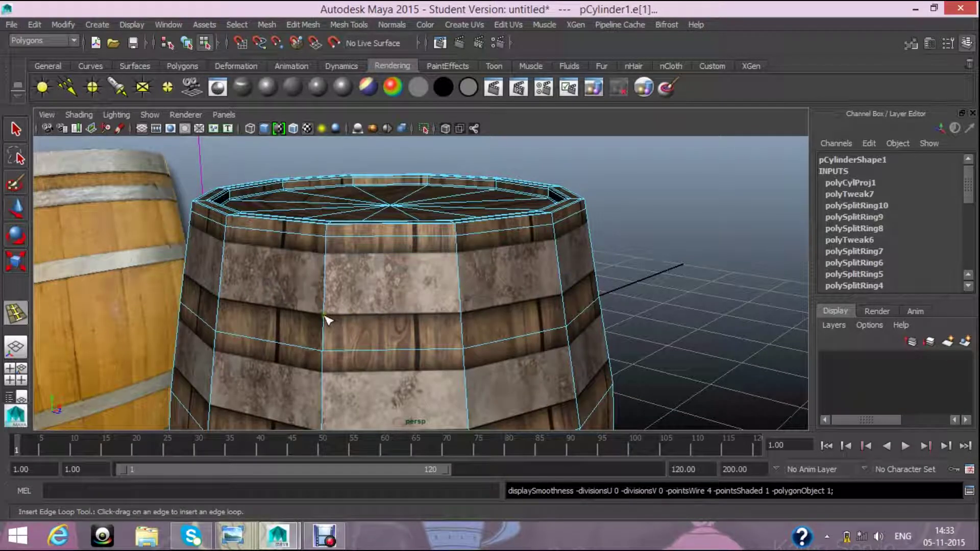
key("3")
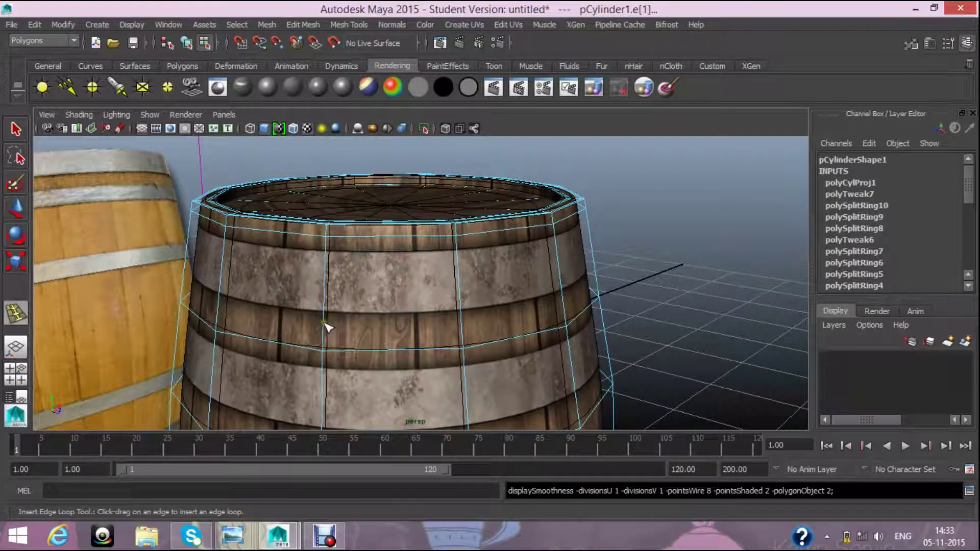
left_click(324, 323)
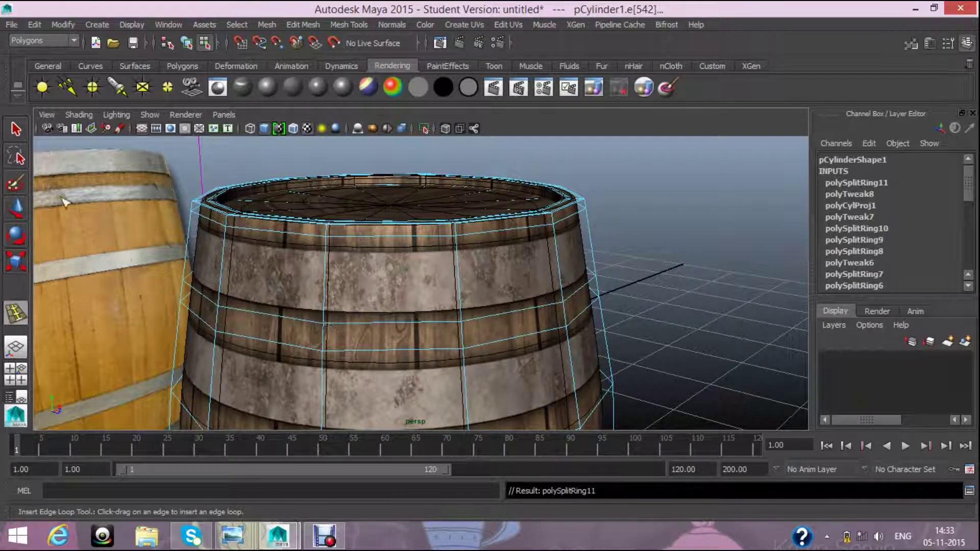
left_click(17, 209)
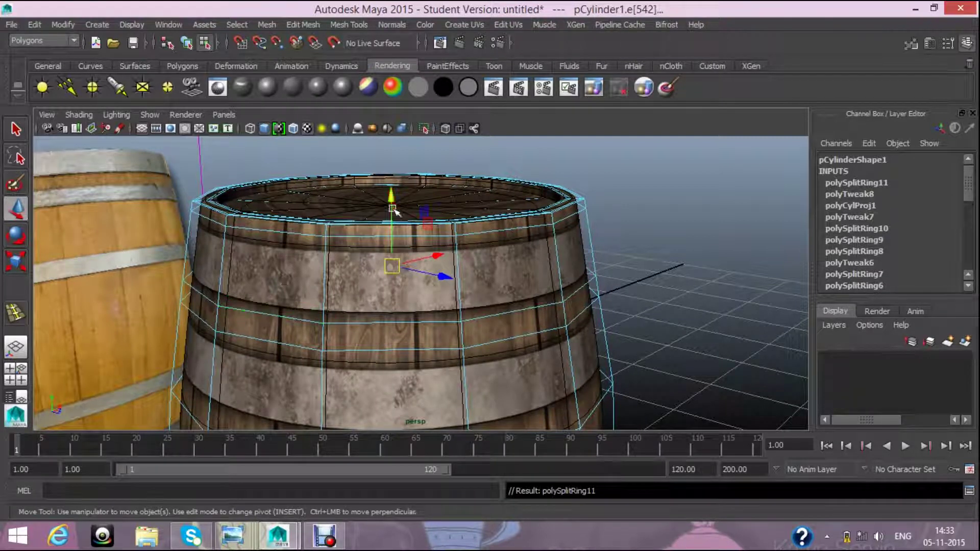
- Raise the new edge loop slightly and view the smoothed barrel
left_click_drag(391, 196, 390, 194)
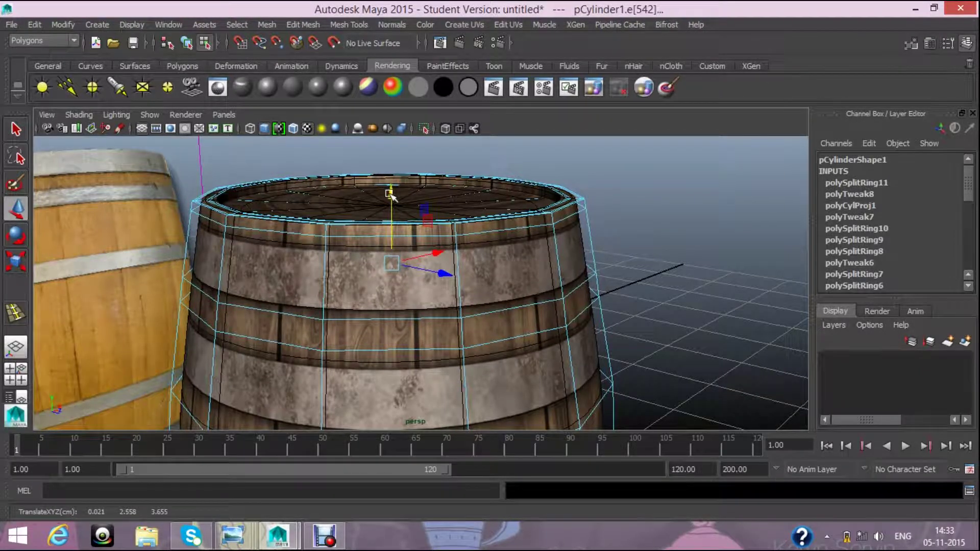
key("3")
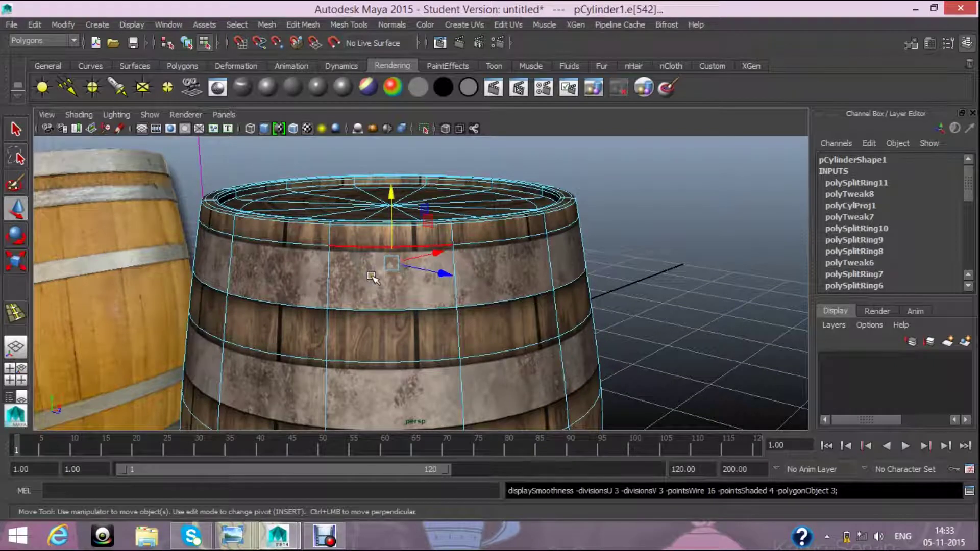
scroll(372, 277, "up", 2)
- Select the top rim edge loop and raise it slightly, then pick a vertical side edge
right_click_drag(371, 276, 352, 219)
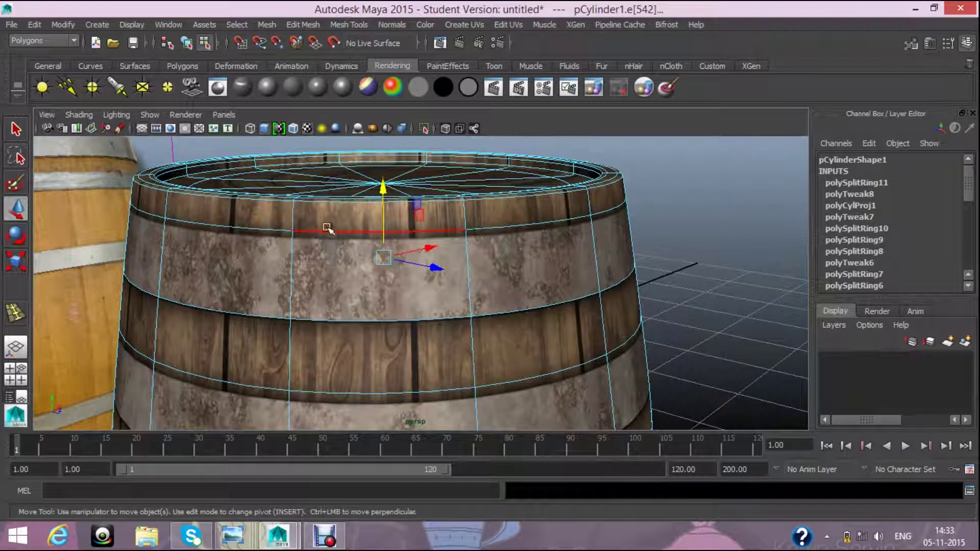
double_click(326, 227)
left_click_drag(383, 142, 382, 144)
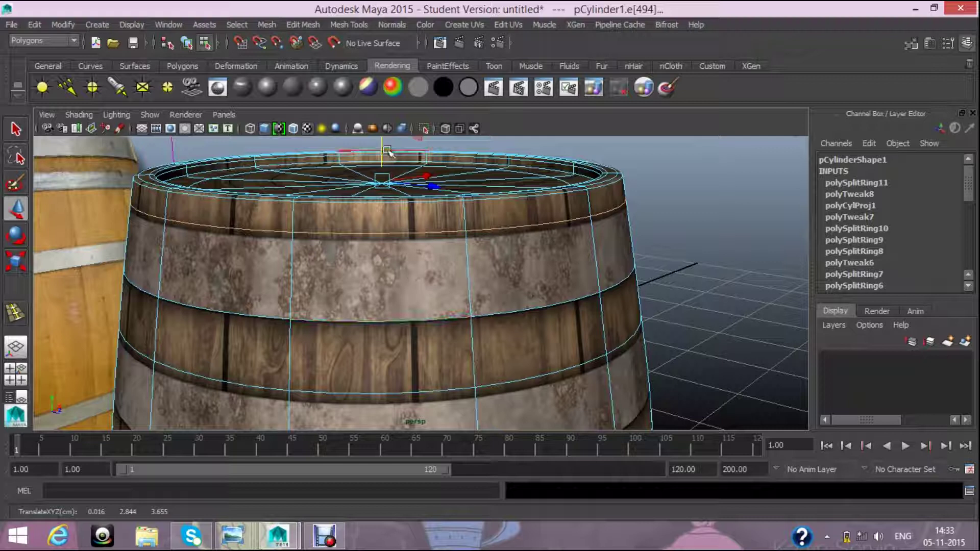
left_click_drag(382, 148, 381, 154)
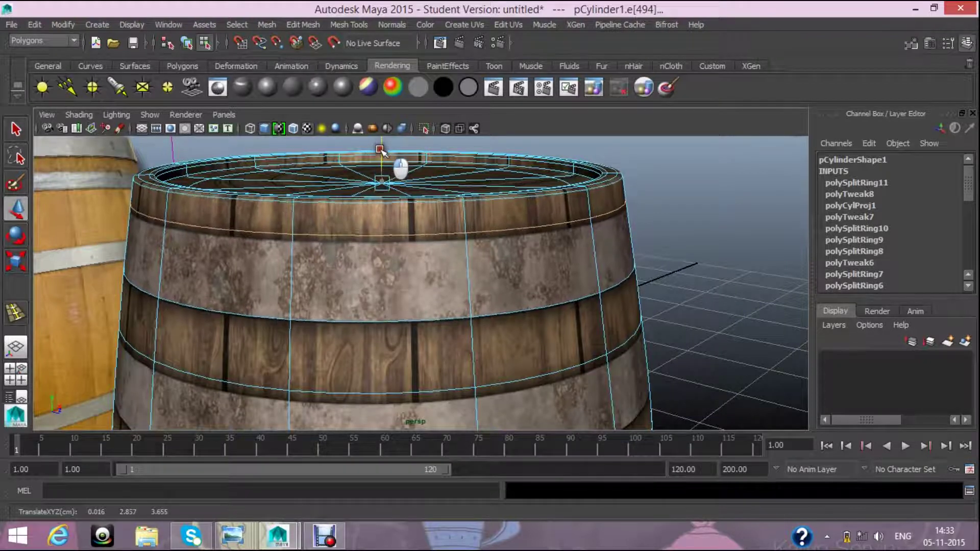
scroll(490, 270, "down", 3)
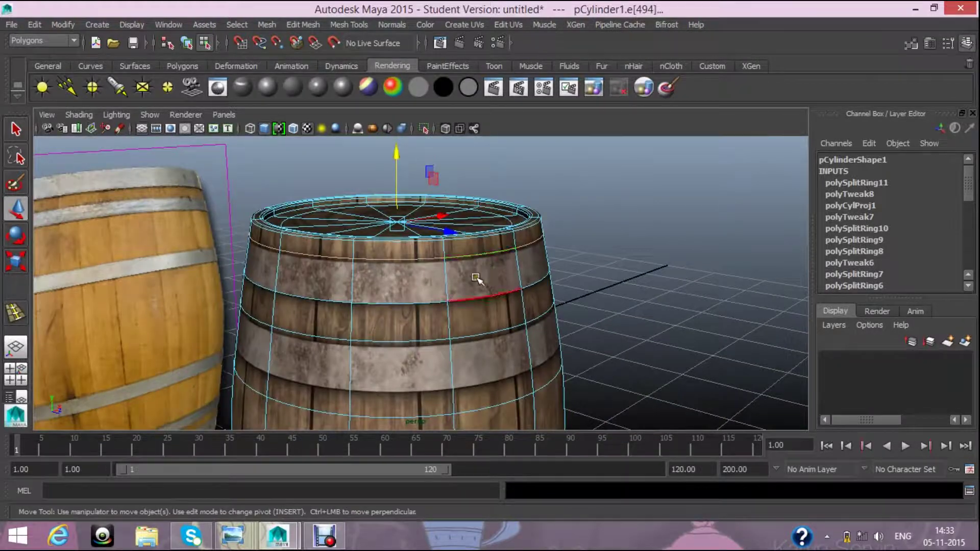
scroll(477, 278, "up", 3)
scroll(464, 270, "up", 3)
left_click(460, 269)
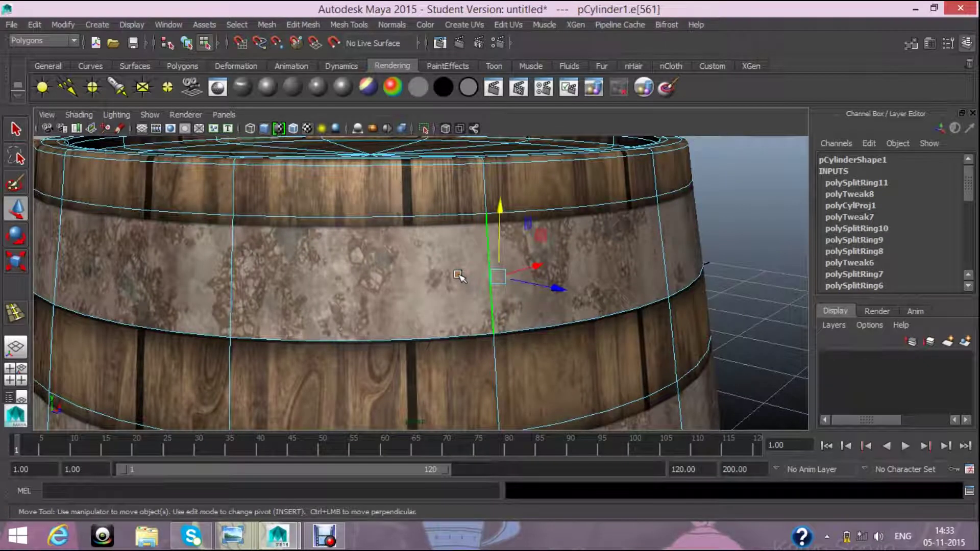
left_click(347, 24)
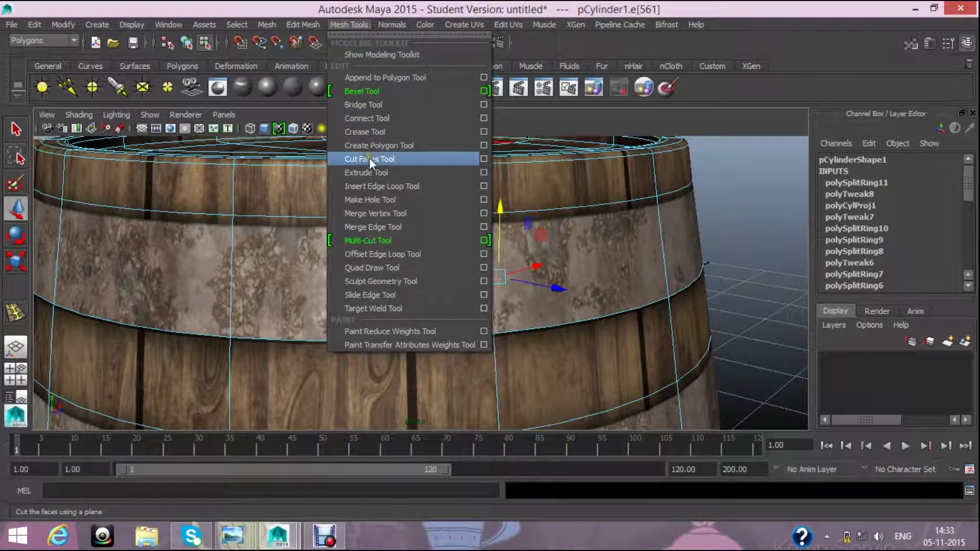
- Insert an edge loop around the barrel just below the top band, then select a barrel edge
left_click(375, 186)
left_click(233, 227)
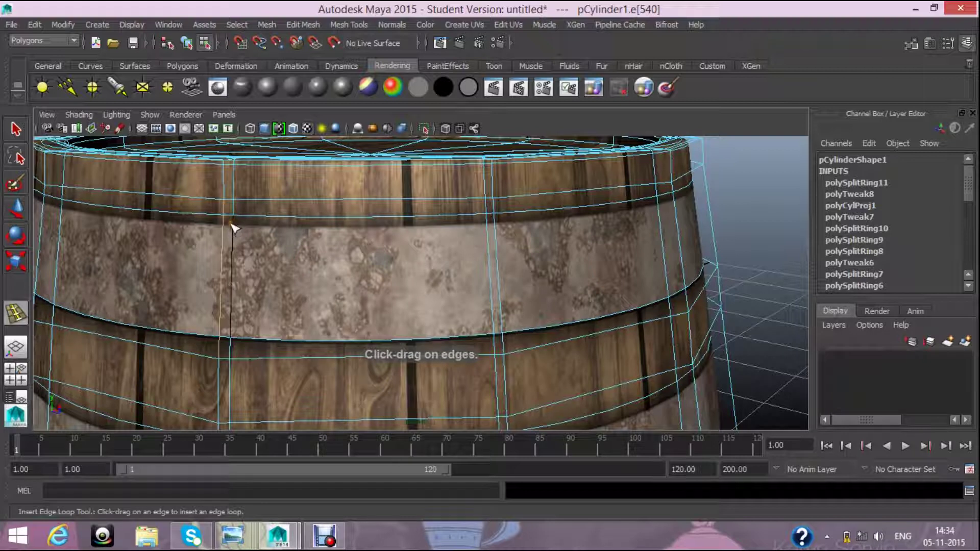
left_click(227, 228)
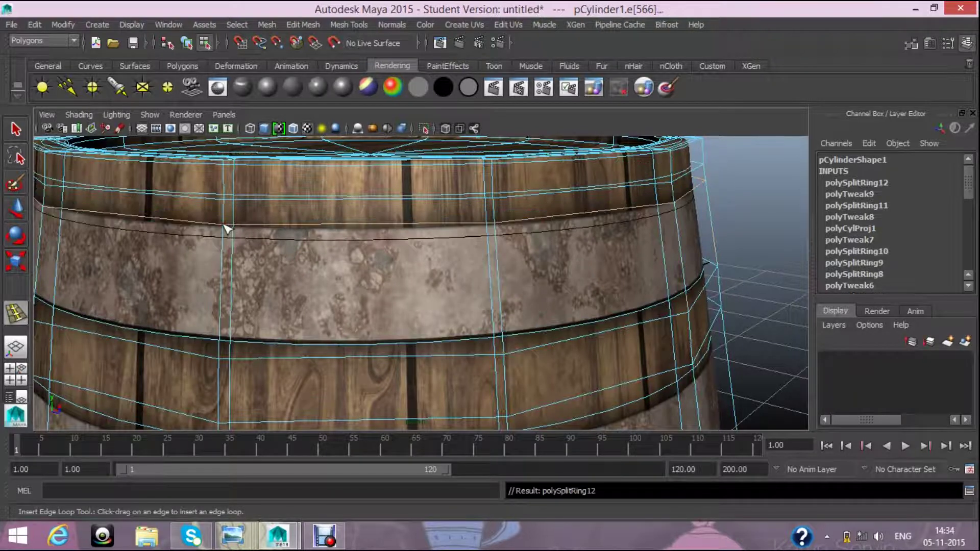
key("q")
left_click(230, 291)
key("3")
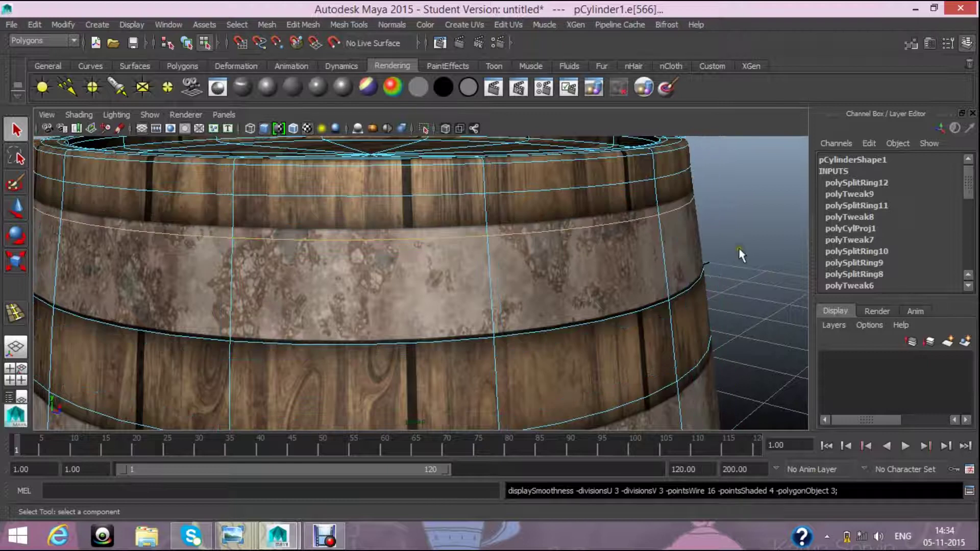
scroll(741, 253, "down", 3)
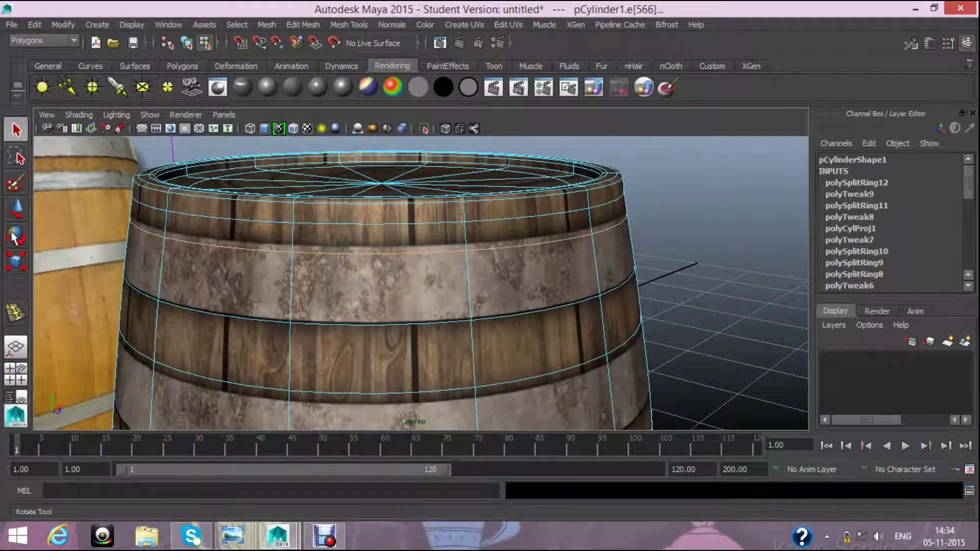
- Raise the newly inserted edge loop slightly upward
left_click(23, 209)
left_click_drag(387, 165, 386, 165)
scroll(428, 266, "down", 2)
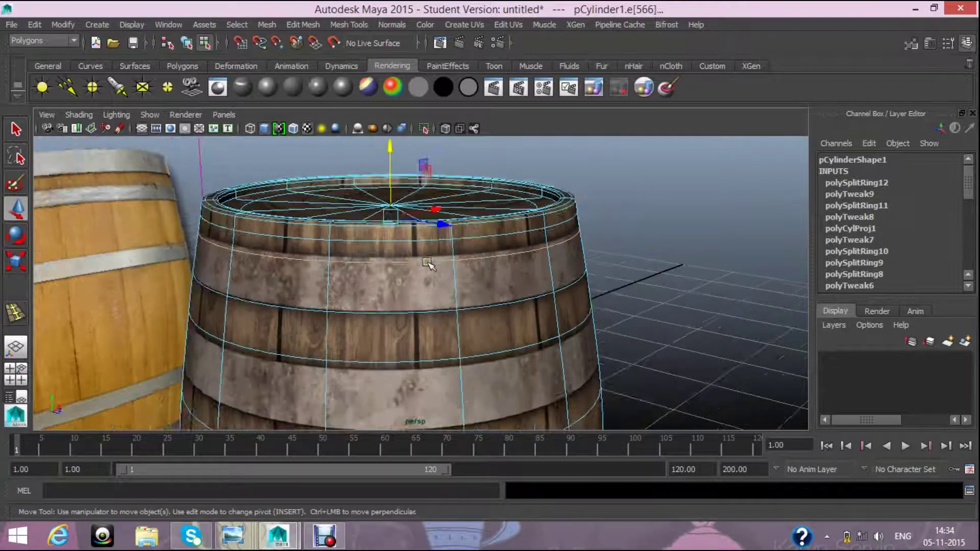
scroll(421, 264, "down", 2)
scroll(416, 265, "up", 2)
scroll(416, 265, "up", 2)
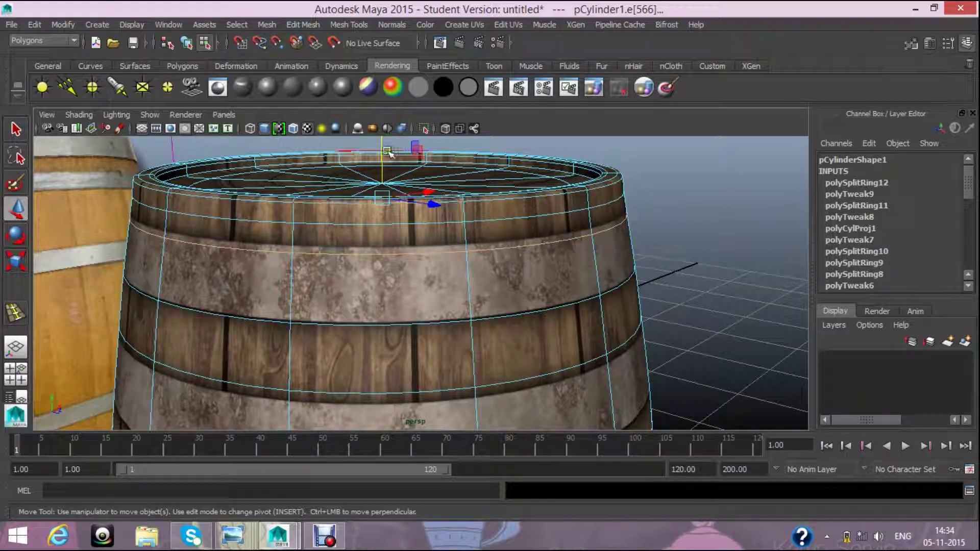
- Select the vertices along the barrel's top edge and move them up slightly
right_click_drag(274, 250, 262, 212)
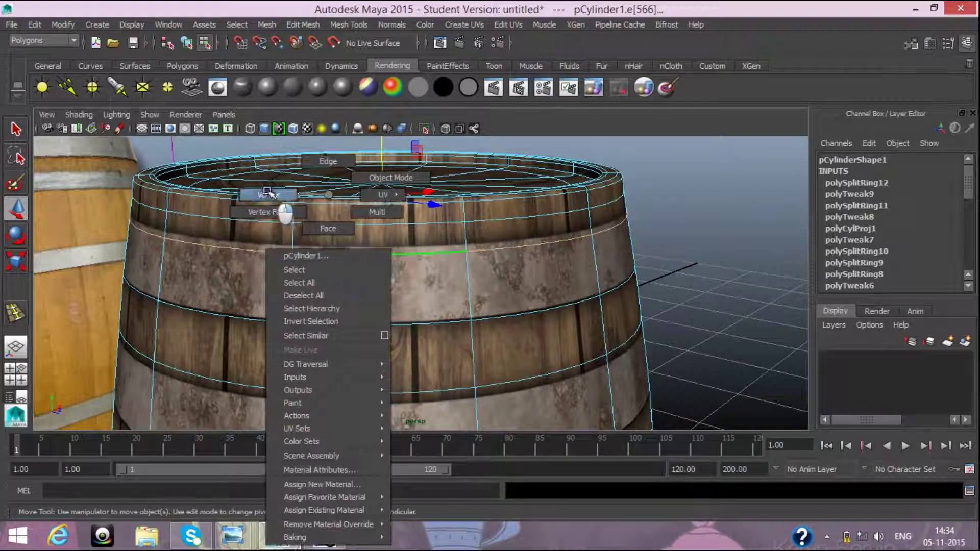
scroll(294, 289, "down", 4)
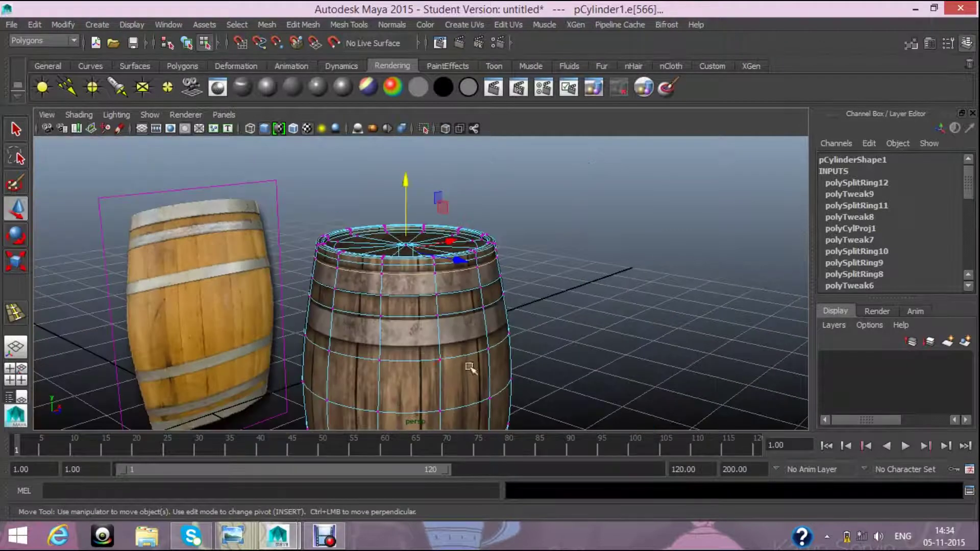
mouse_move(547, 422)
left_mouse_down("alt")
mouse_move(499, 400)
mouse_move(409, 298)
left_mouse_up("alt")
left_click_drag(277, 244, 503, 249)
left_click_drag(396, 175, 397, 171)
- From a view above the barrel top, select a single vertex on the top edge
mouse_move(505, 291)
left_mouse_down("alt")
mouse_move(536, 323)
mouse_move(614, 345)
left_mouse_up("alt")
scroll(539, 321, "up", 3)
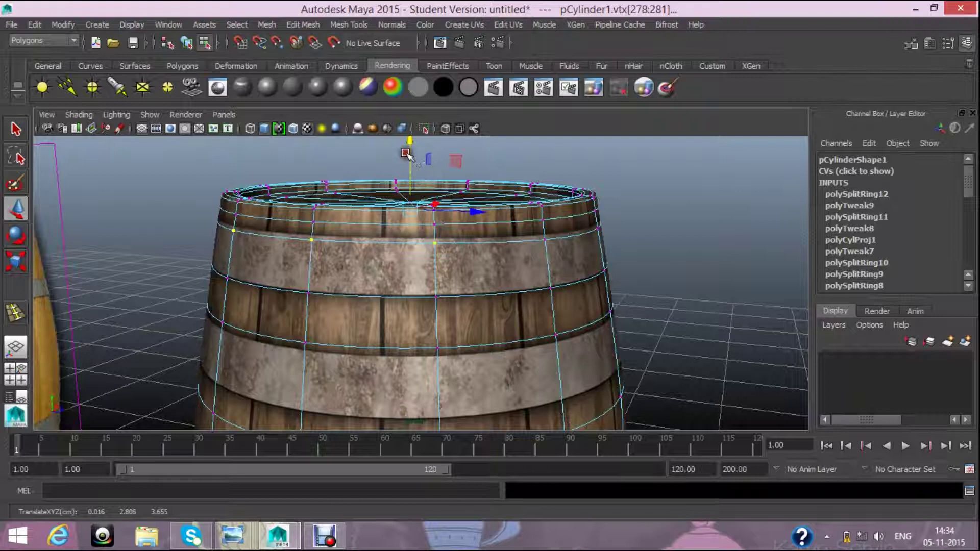
scroll(503, 267, "up", 3)
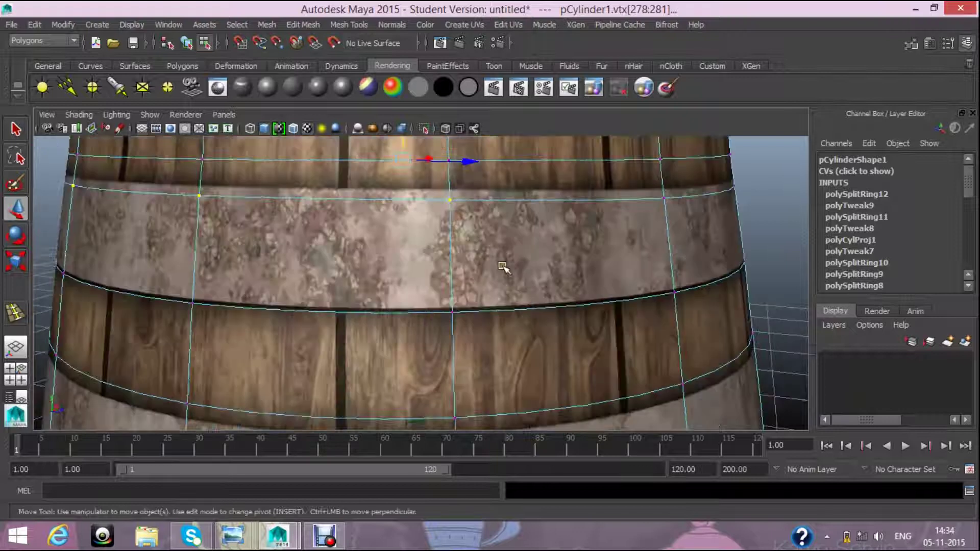
left_click(664, 197)
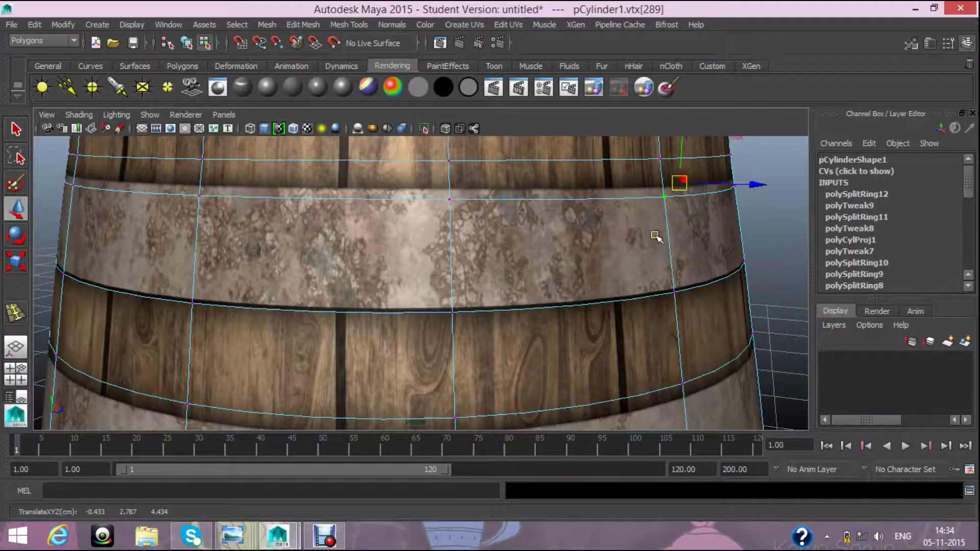
scroll(652, 237, "down", 5)
right_click_drag(462, 195, 453, 235)
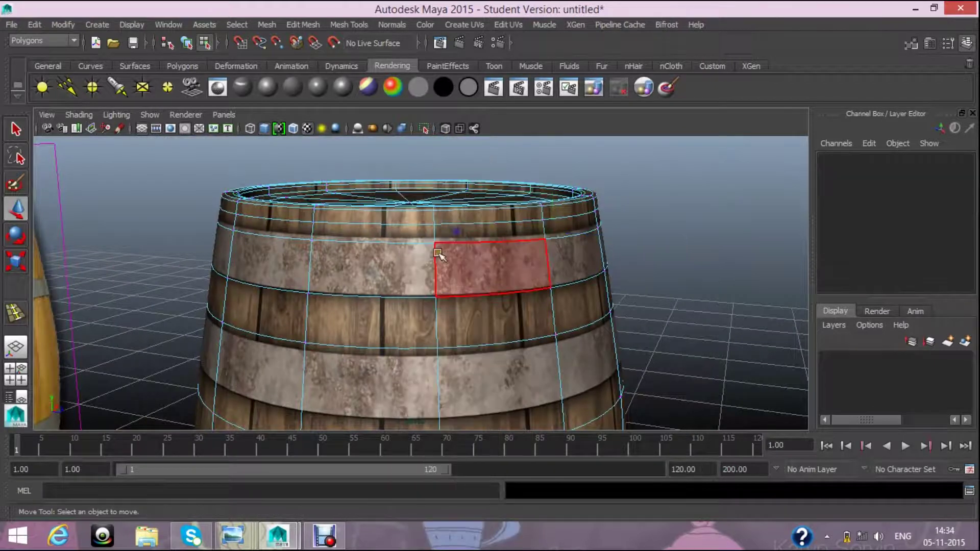
- Make a trial selection of upper band faces, then clear it
left_click(474, 263)
left_click(684, 262)
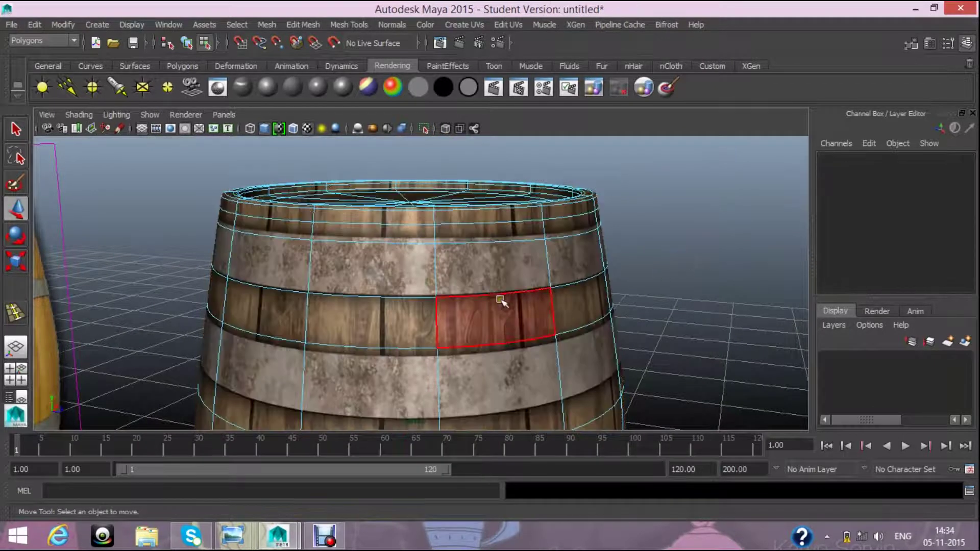
left_click(410, 277)
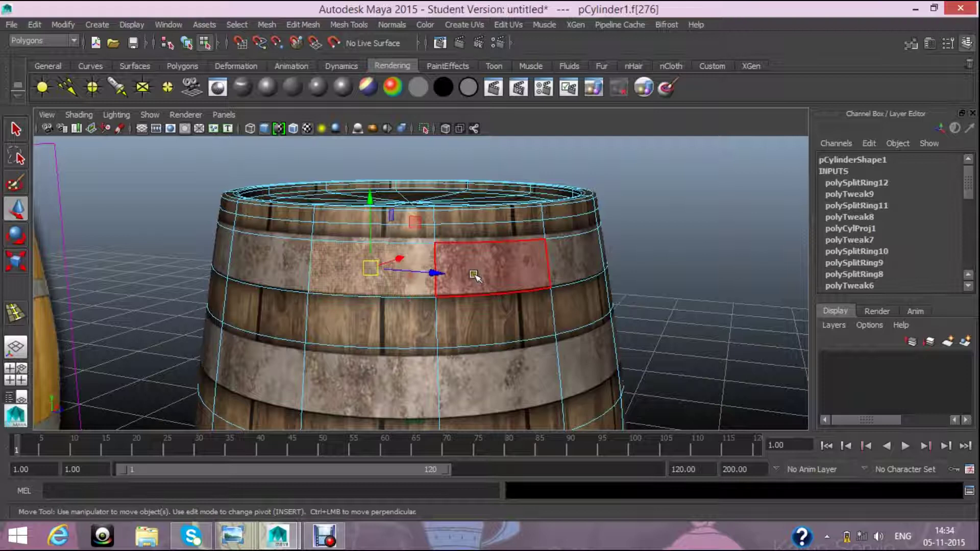
left_click(492, 270, "shift")
left_click(566, 261, "shift")
left_click(283, 262, "shift")
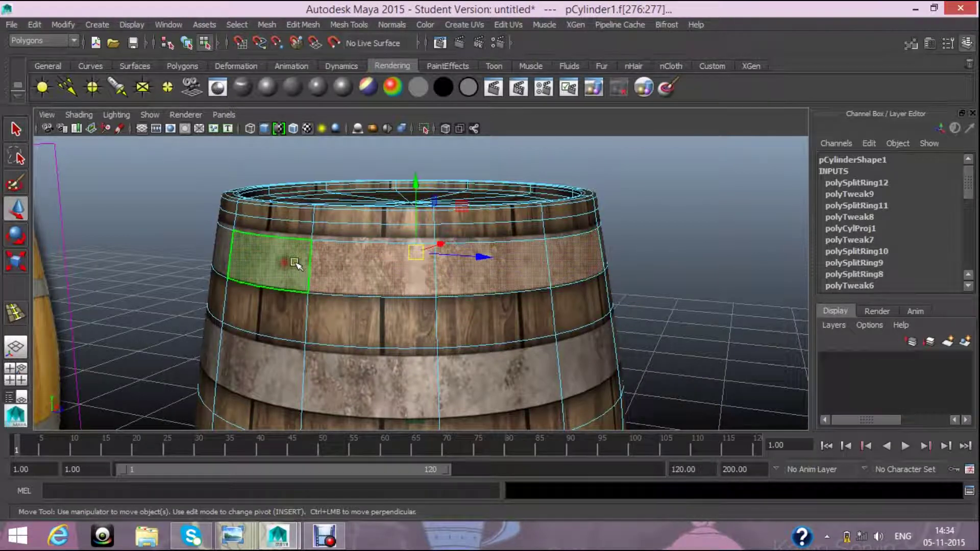
left_click(283, 260)
left_click(729, 278)
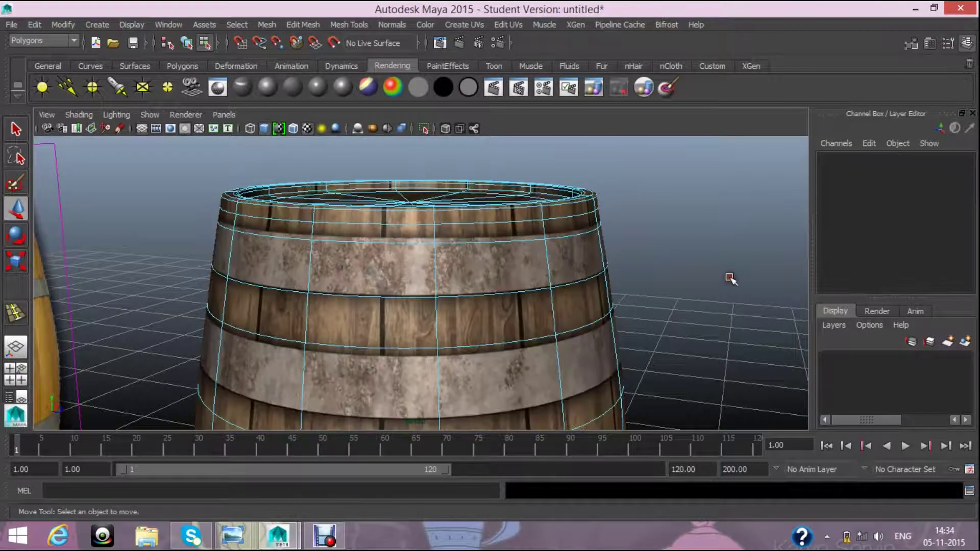
scroll(730, 278, "down", 3)
left_click_drag(714, 284, 580, 313, "alt")
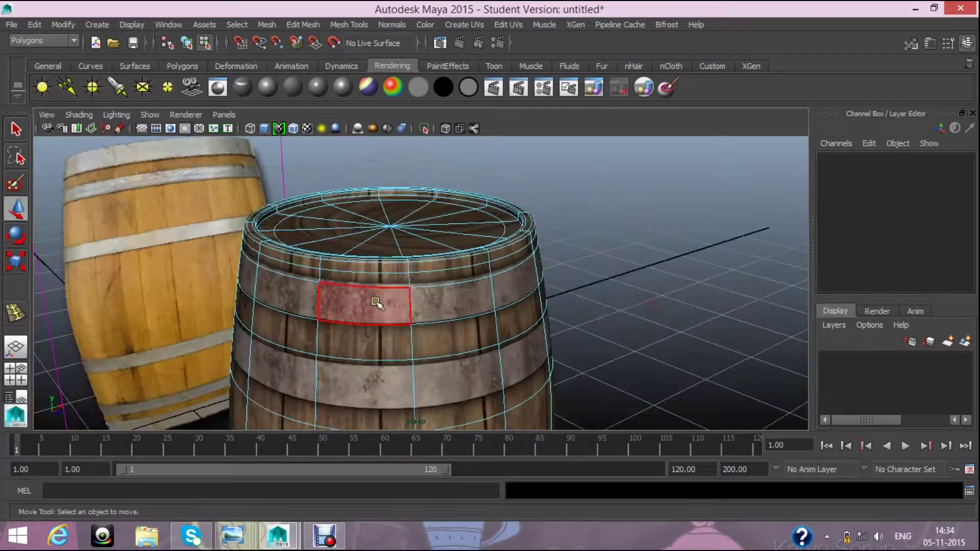
- Select the faces around the front and sides of the barrel's upper band
left_click(401, 309)
left_click(473, 304, "shift")
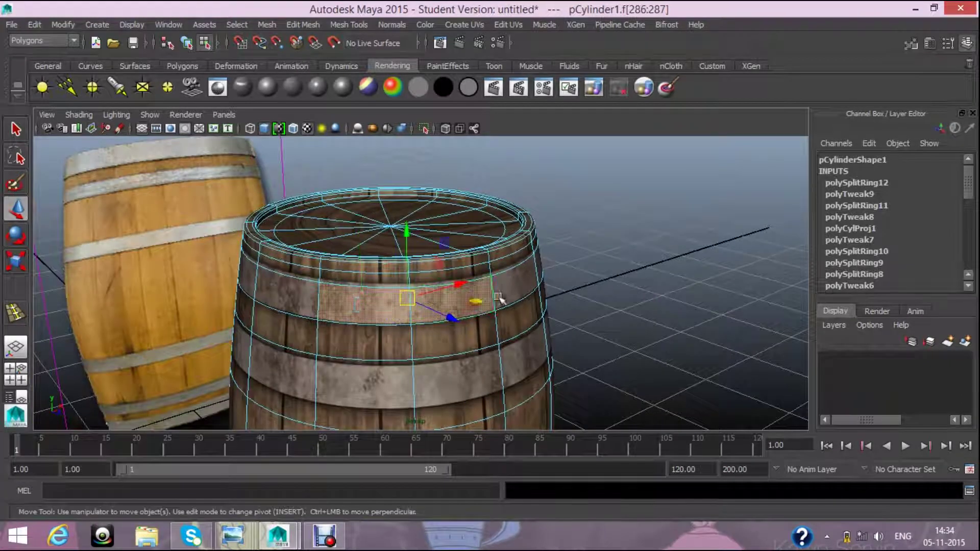
left_click(503, 291, "shift")
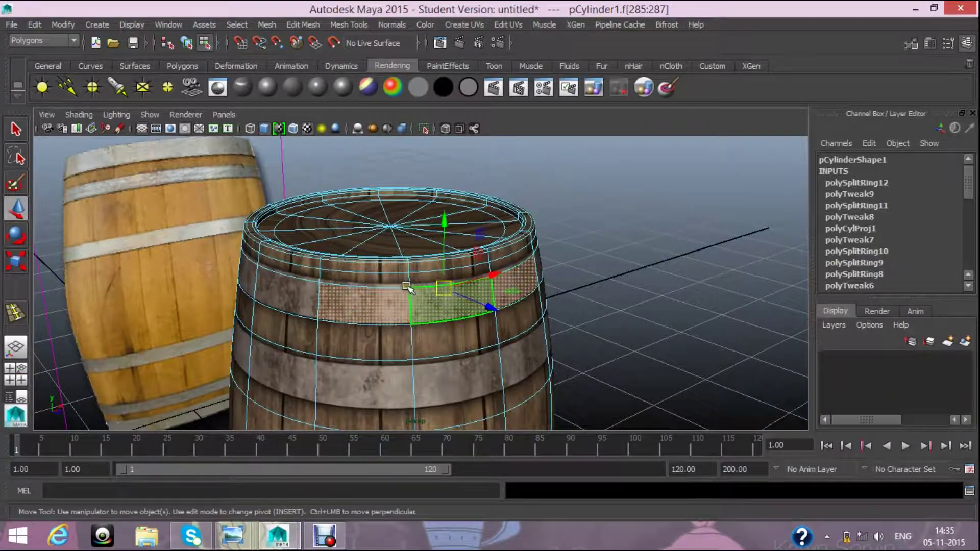
left_click(288, 291, "shift")
left_click(249, 284, "shift")
mouse_move(696, 339)
left_mouse_down("alt")
mouse_move(764, 346)
mouse_move(700, 338)
left_mouse_up("alt")
left_click_drag(335, 302, 481, 327, "alt")
left_click(493, 321, "shift")
left_click(413, 312, "shift")
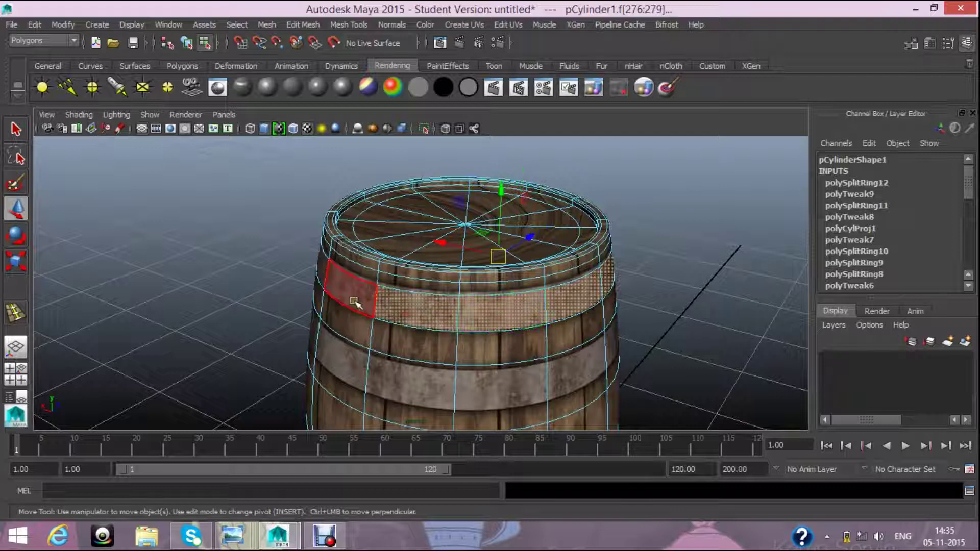
left_click(343, 295, "shift")
- Add the remaining band faces to complete the ring, then switch to the Polygons shelf
mouse_move(467, 400)
left_mouse_down("alt")
mouse_move(438, 401)
mouse_move(569, 405)
mouse_move(525, 317)
left_mouse_up("alt")
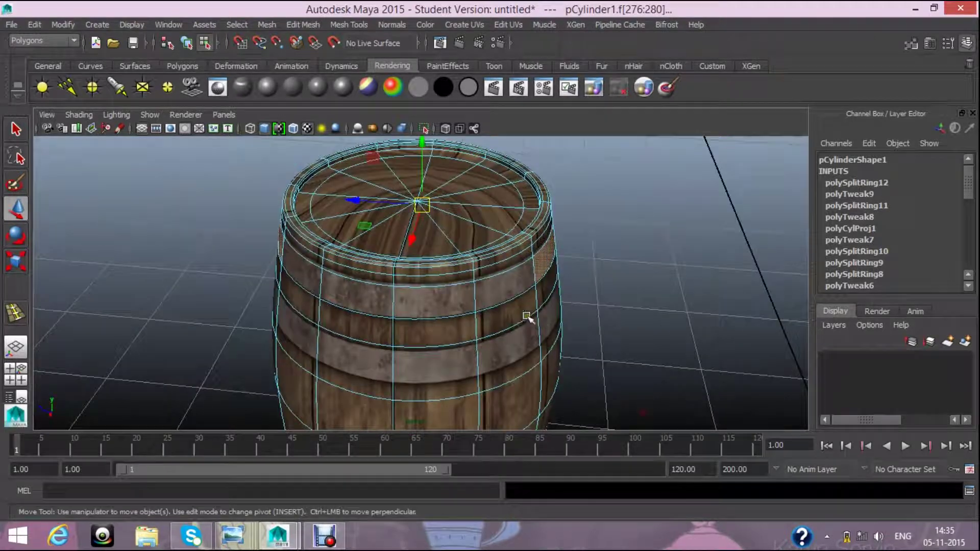
left_click(500, 291, "shift")
left_click(434, 302, "shift")
left_click(352, 289, "shift")
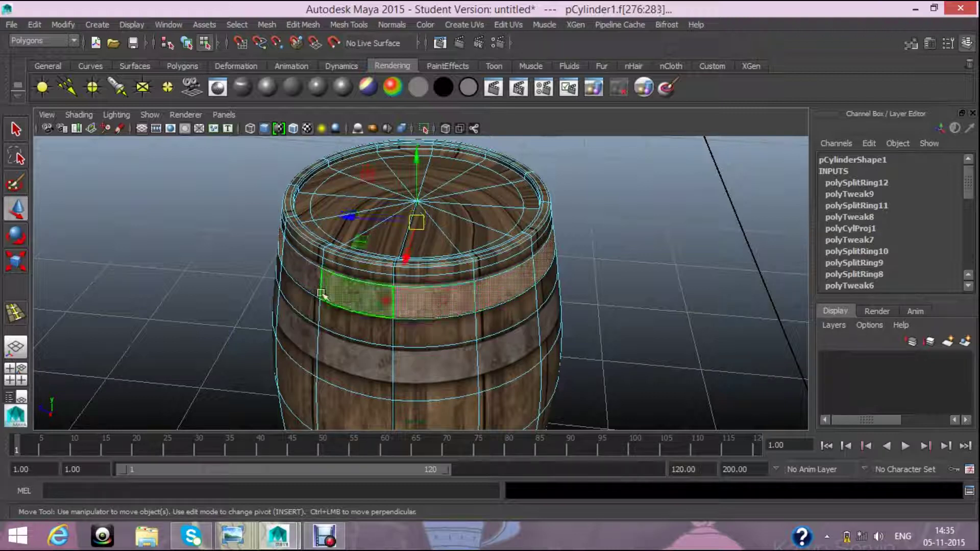
left_click(313, 280, "shift")
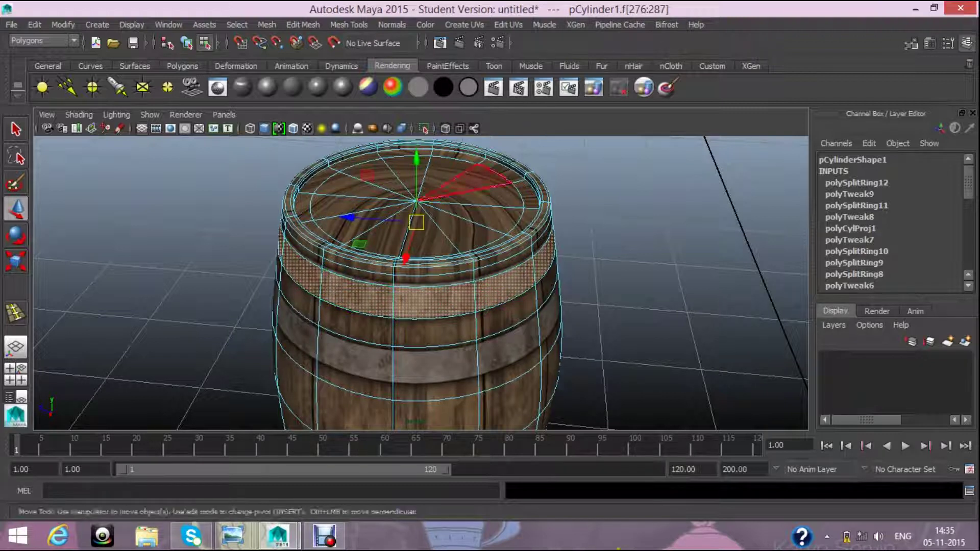
left_click(190, 64)
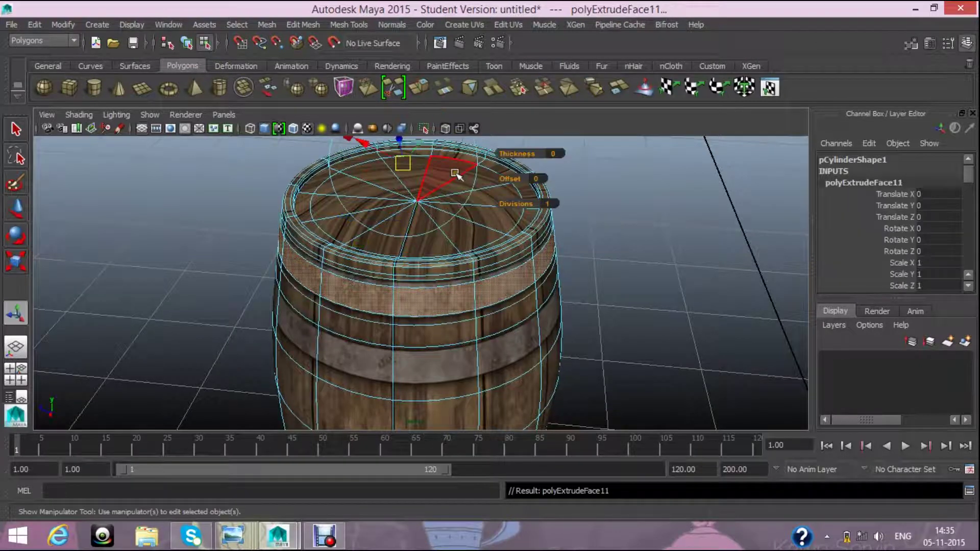
left_click(23, 260)
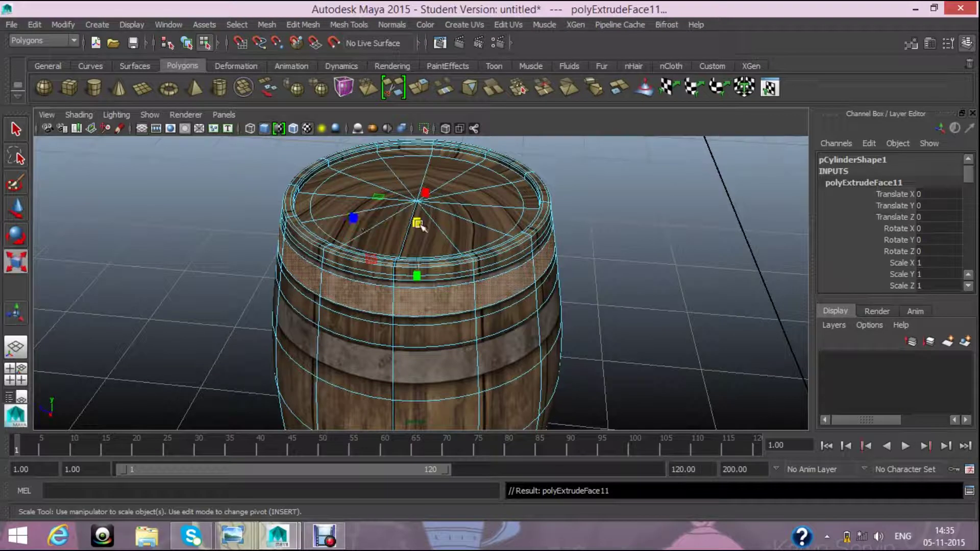
left_click_drag(420, 225, 430, 227)
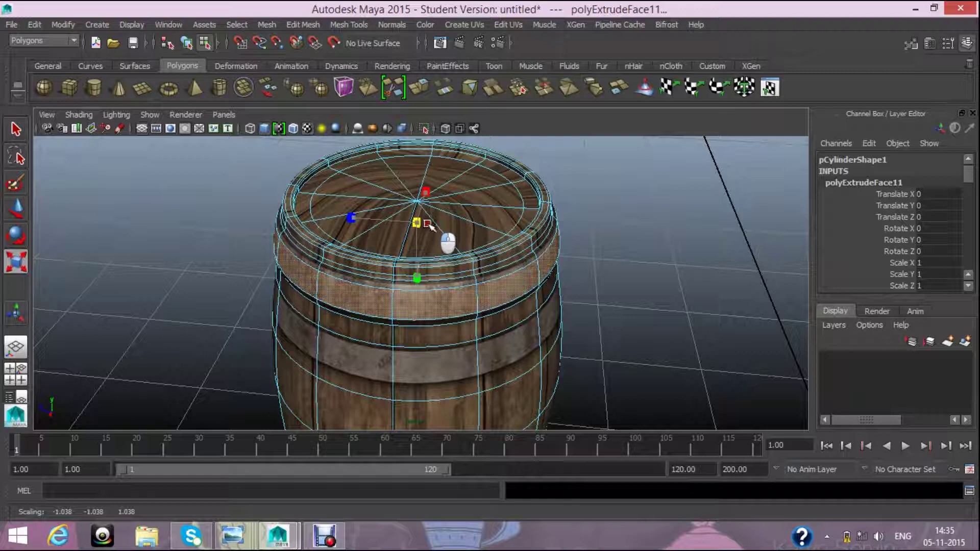
left_click_drag(428, 226, 438, 242)
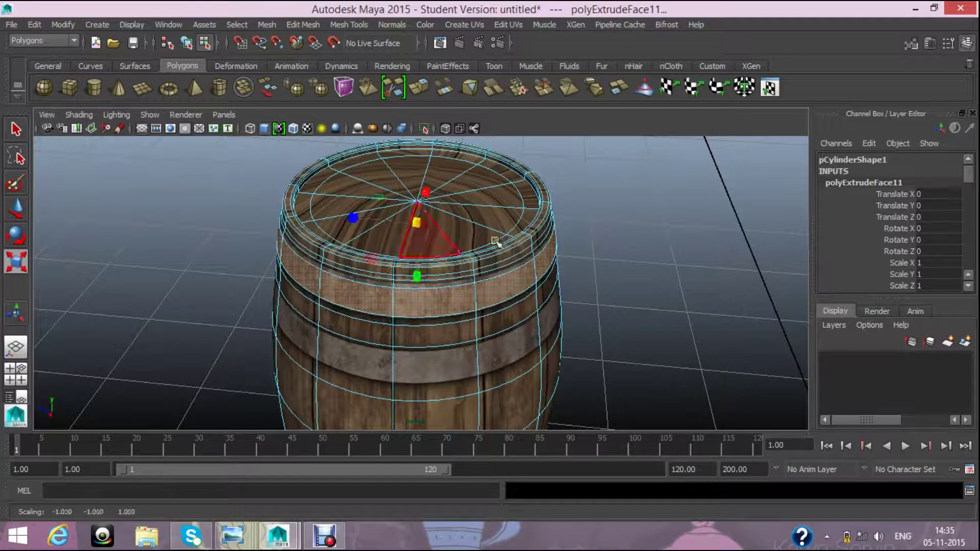
left_click(634, 264)
left_click_drag(634, 264, 579, 366, "alt")
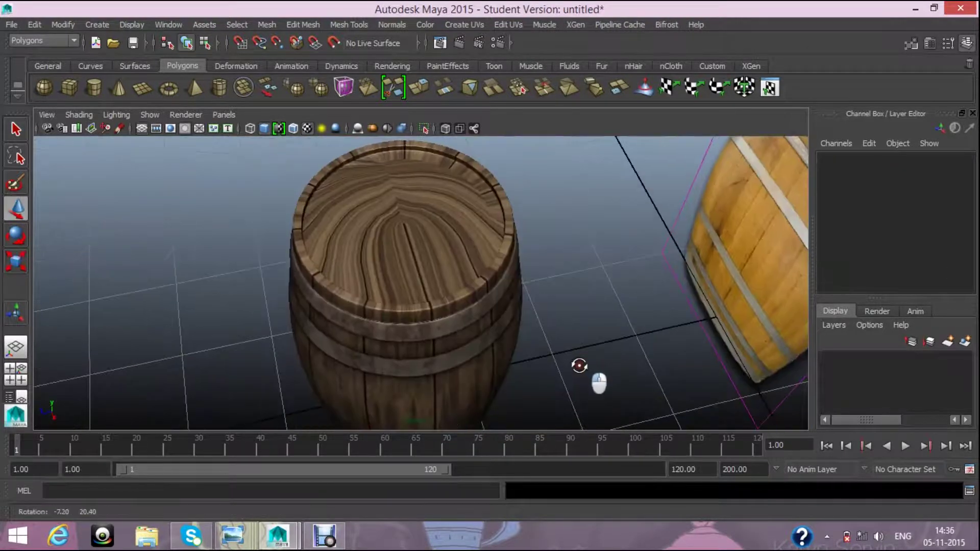
scroll(577, 366, "up", 3)
scroll(566, 357, "down", 5)
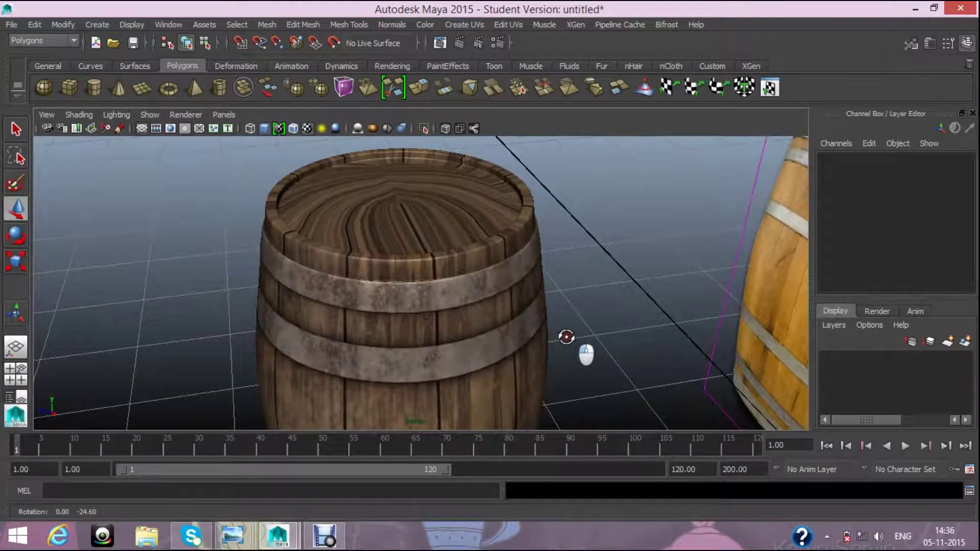
left_click_drag(564, 354, 451, 342, "alt")
scroll(509, 344, "up", 3)
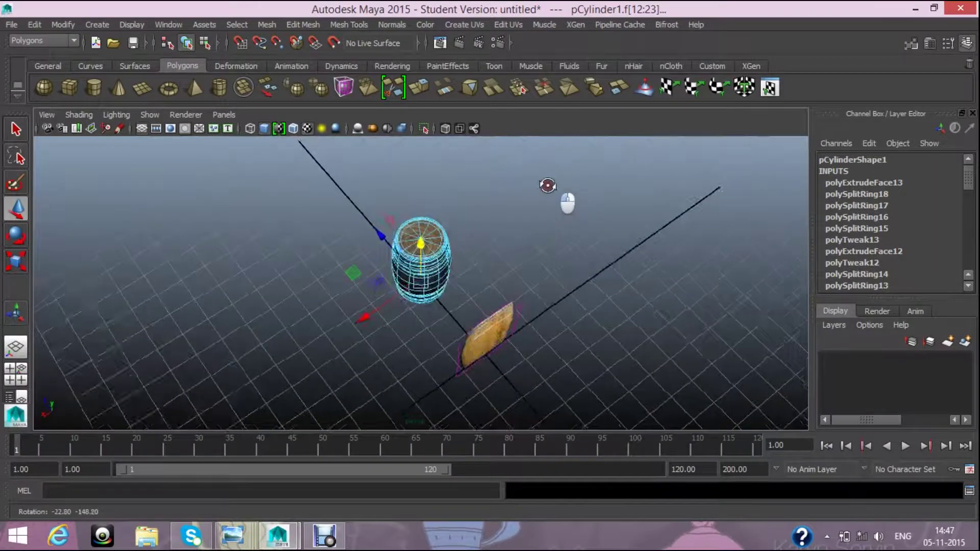
- Apply a planar UV projection to the barrel lid from the Y axis
mouse_move(548, 186)
left_mouse_down("alt")
mouse_move(532, 350)
mouse_move(614, 334)
mouse_move(376, 248)
mouse_move(392, 384)
mouse_move(572, 345)
left_mouse_up("alt")
scroll(572, 346, "up", 3)
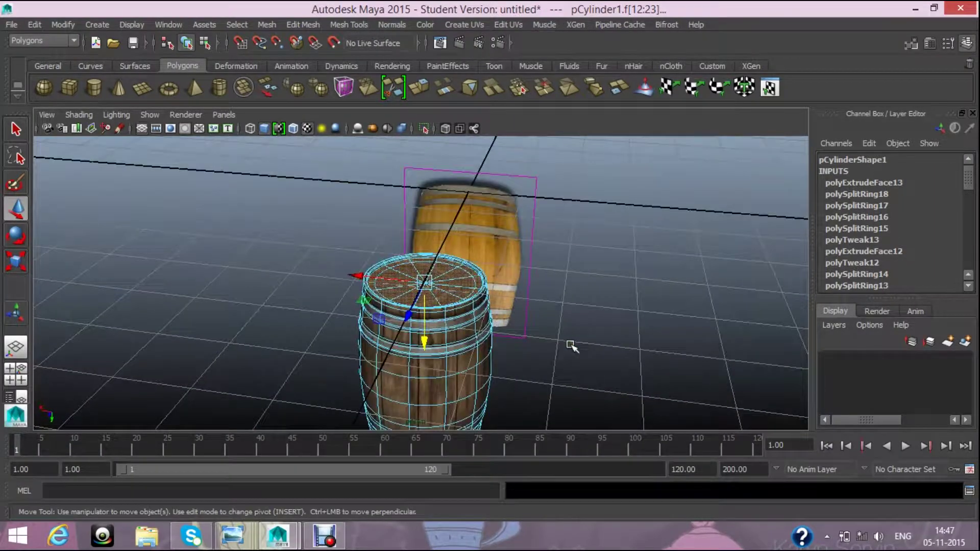
scroll(576, 293, "up", 5)
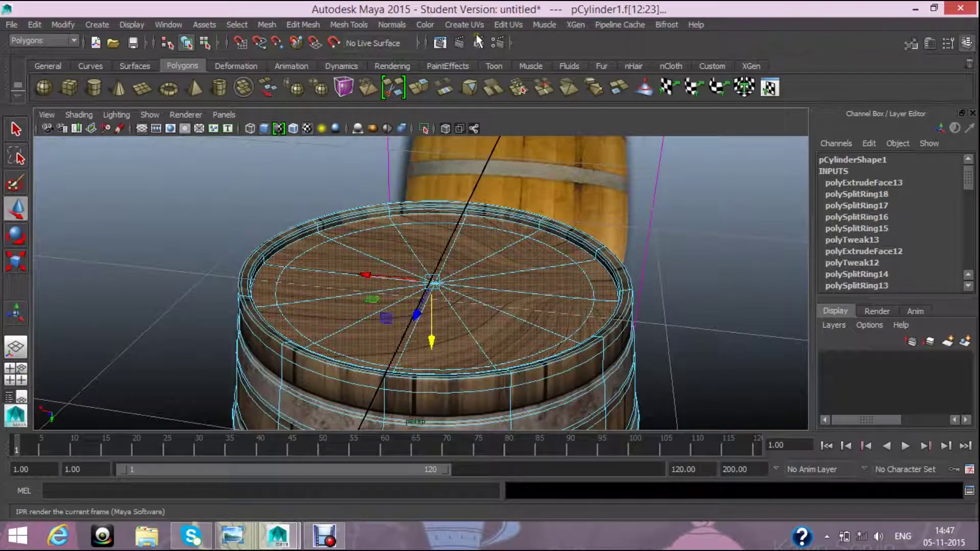
left_click(464, 24)
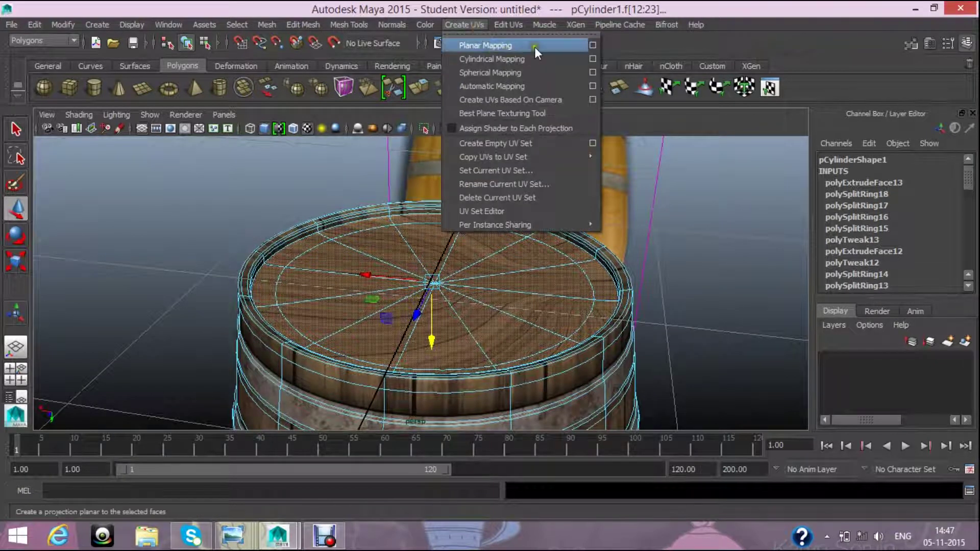
left_click(593, 44)
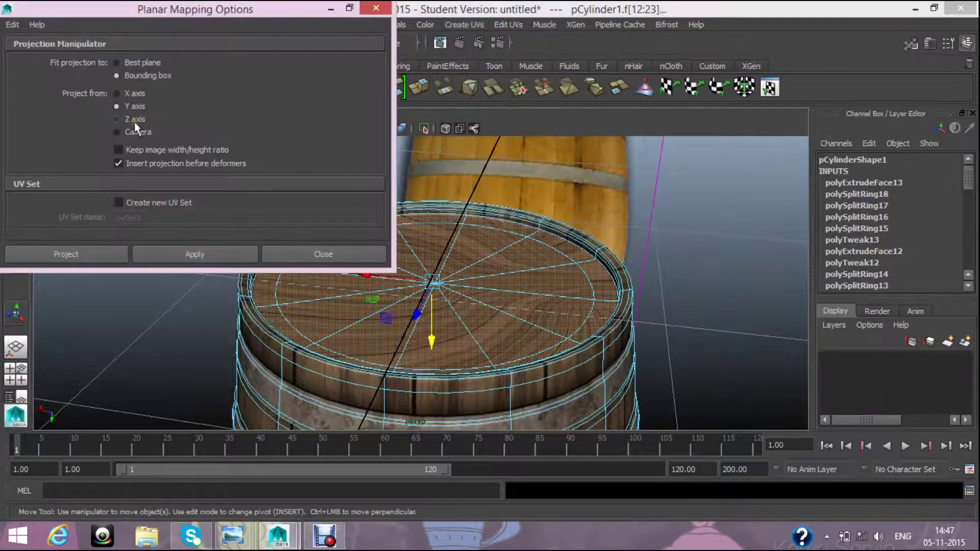
left_click(185, 252)
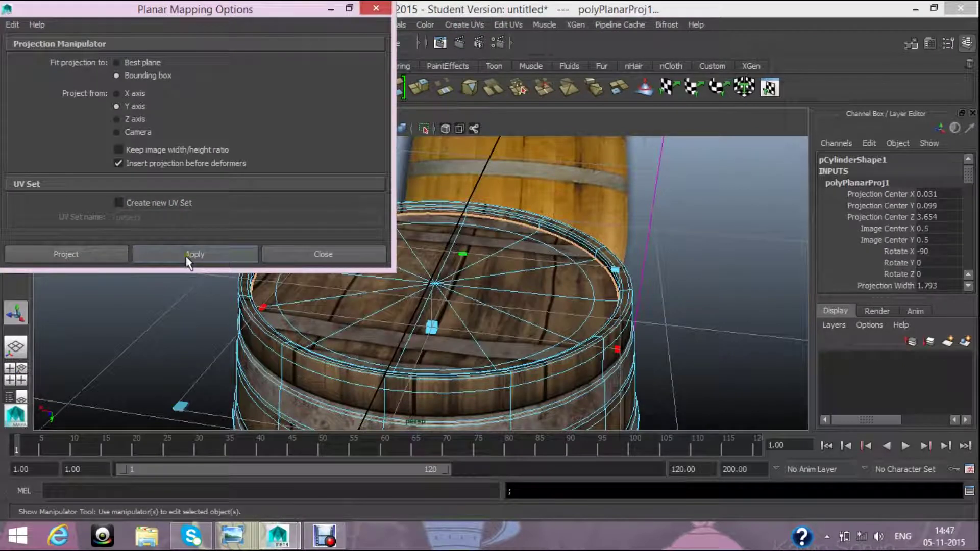
left_click(332, 9)
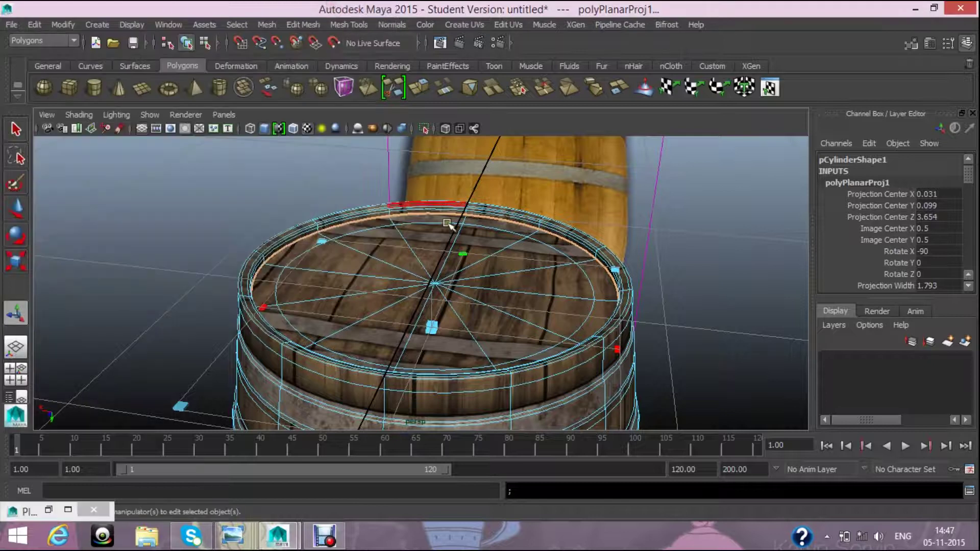
- Rotate, resize and recentre the projection manipulator so the wood grain fits the rim
left_click_drag(462, 254, 490, 201)
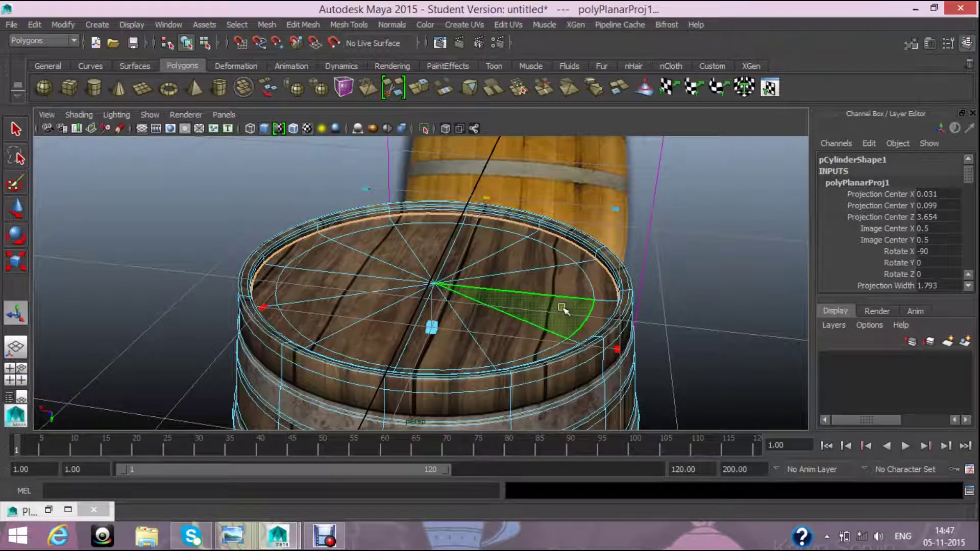
left_click_drag(624, 348, 627, 350)
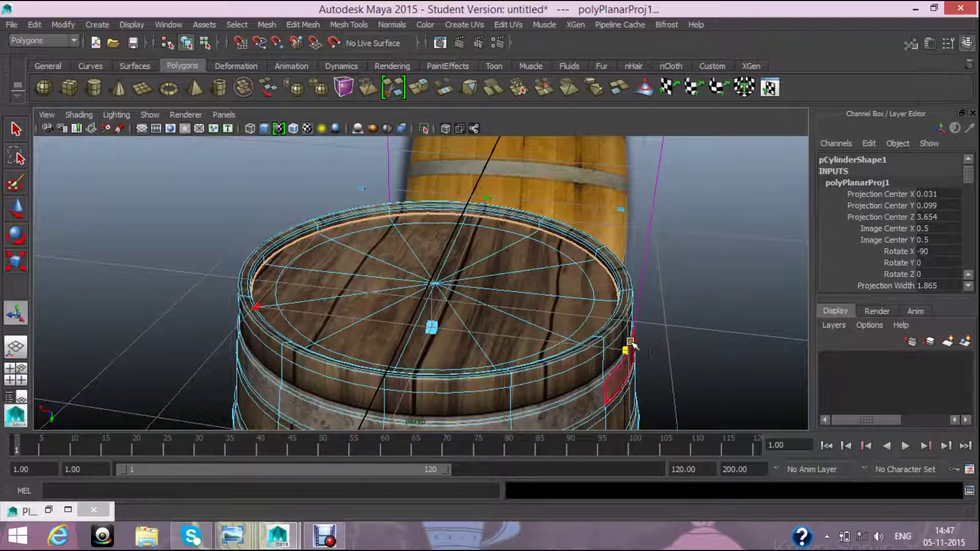
left_click_drag(625, 351, 607, 343)
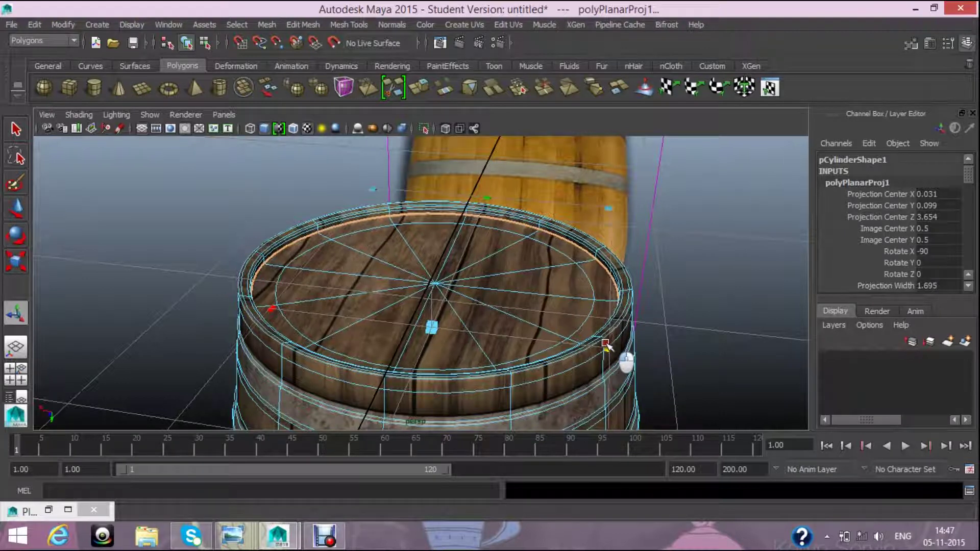
left_click_drag(611, 345, 615, 349)
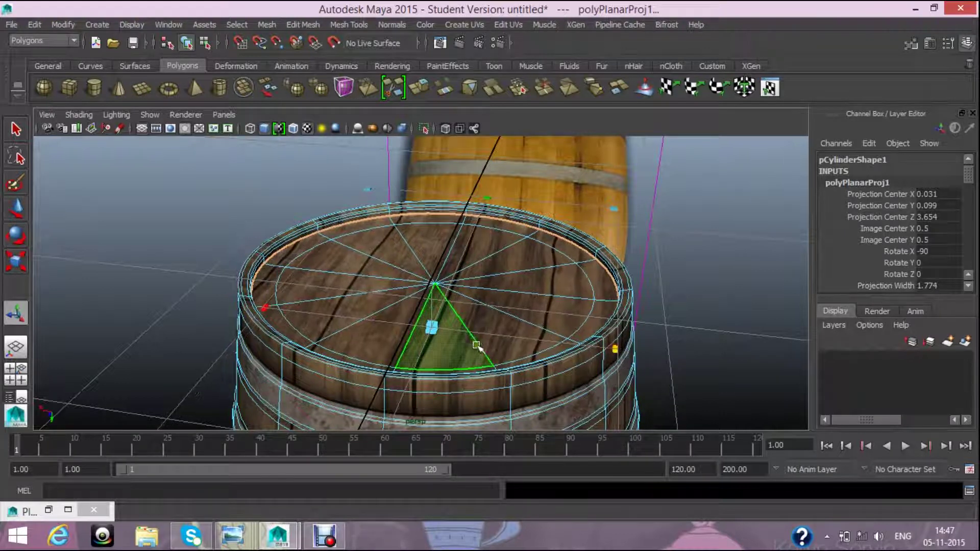
left_click_drag(437, 329, 447, 331)
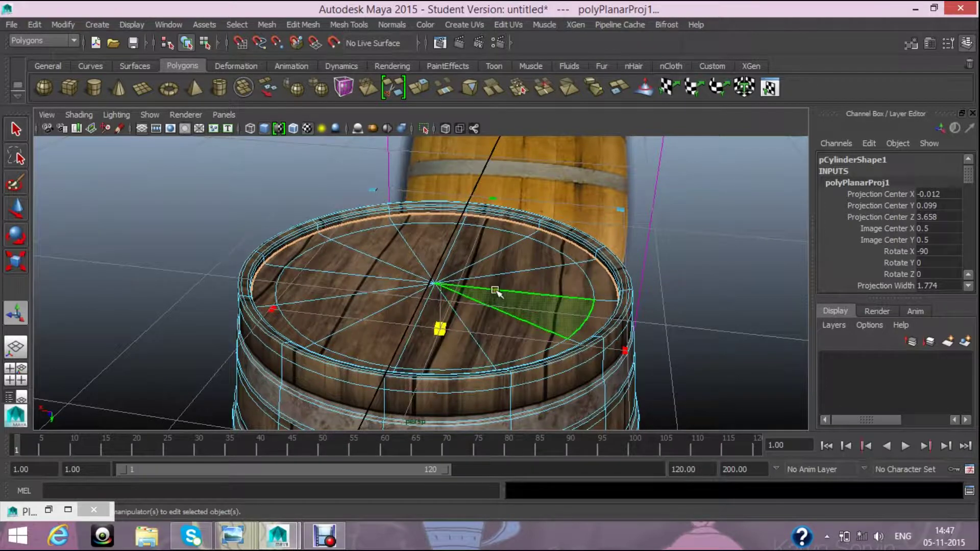
- Return to object mode with nothing selected and view the barrel from a higher angle
key("q")
scroll(676, 273, "down", 3)
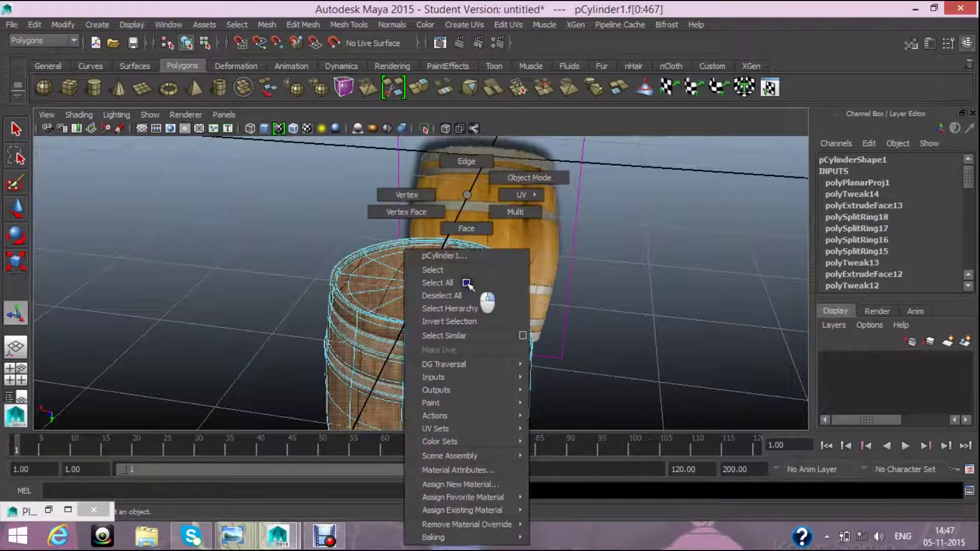
right_click_drag(465, 283, 518, 192)
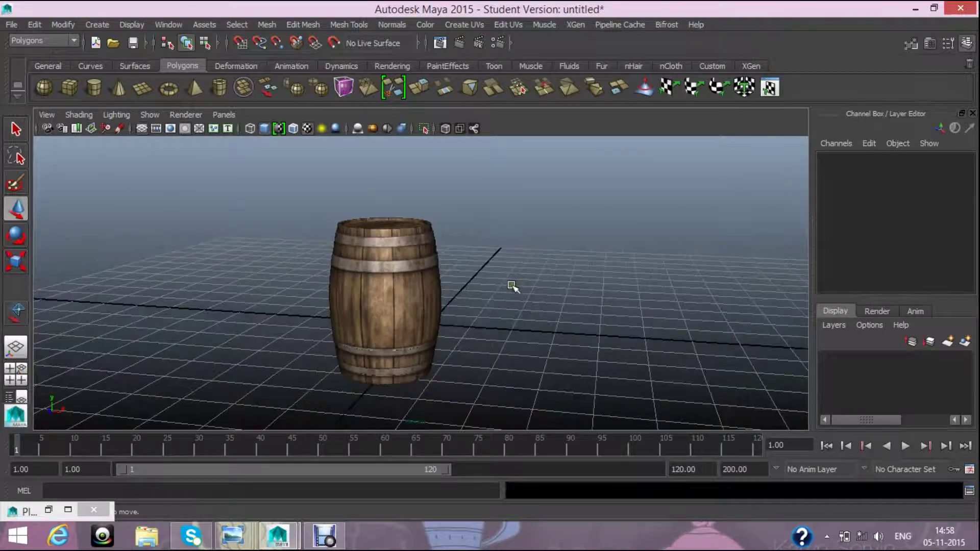
scroll(512, 285, "up", 2)
scroll(512, 285, "up", 2)
mouse_move(512, 285)
left_mouse_down("alt")
mouse_move(469, 338)
mouse_move(582, 367)
mouse_move(619, 328)
left_mouse_up("alt")
- Draw a flat polygon cylinder, pCylinder1, on the grid in front of the reference plane
key("f")
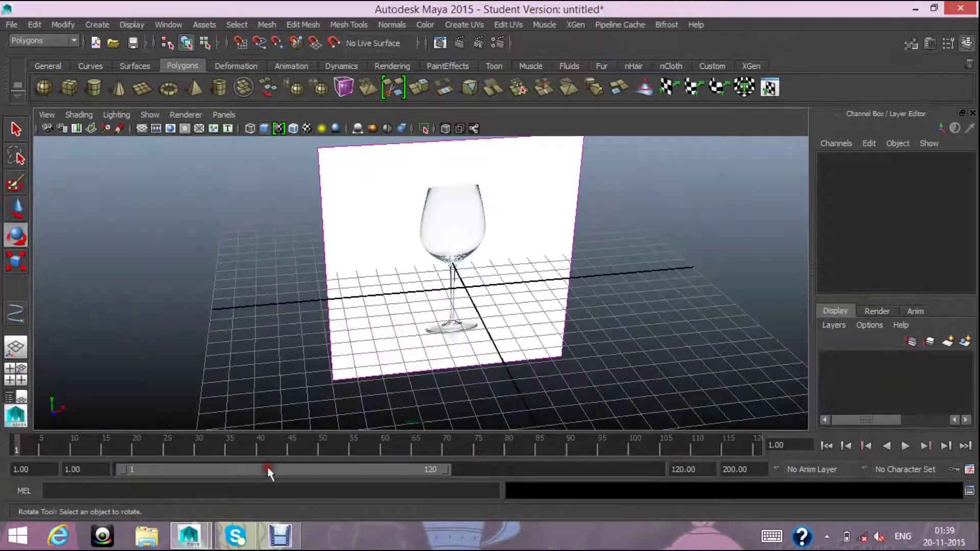
left_click(101, 88)
mouse_move(456, 385)
left_mouse_down()
mouse_move(467, 418)
mouse_move(474, 373)
left_mouse_up()
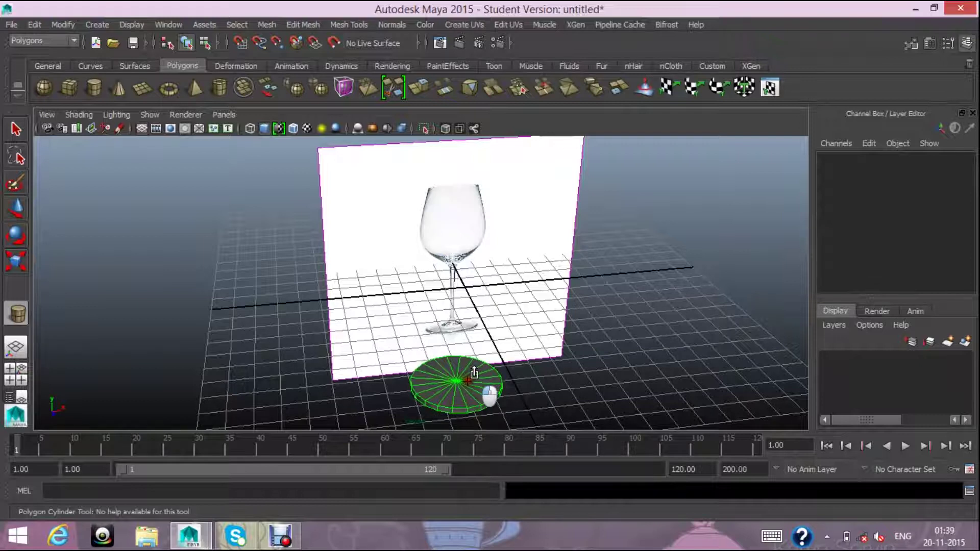
left_click(16, 208)
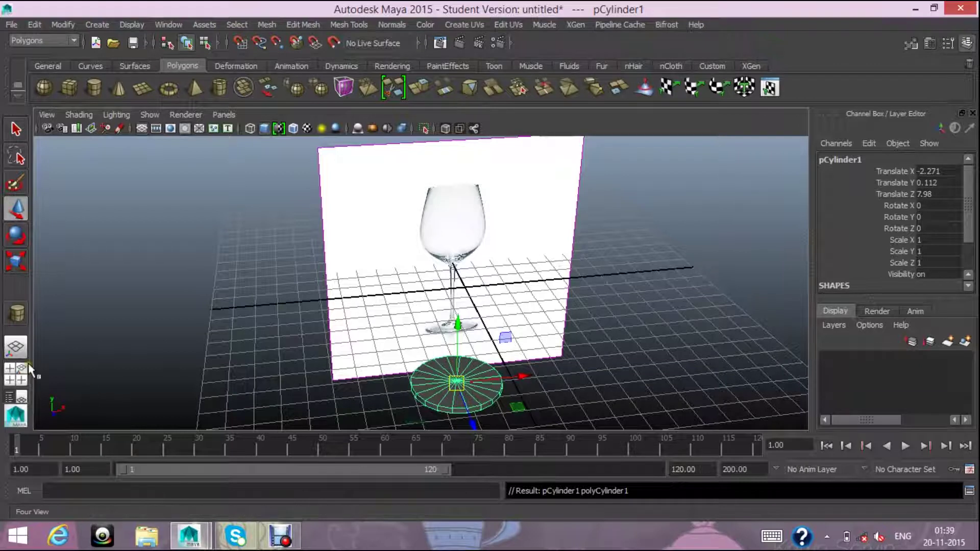
- In the four-view layout, lower the cylinder and centre it under the glass stem
left_click(18, 371)
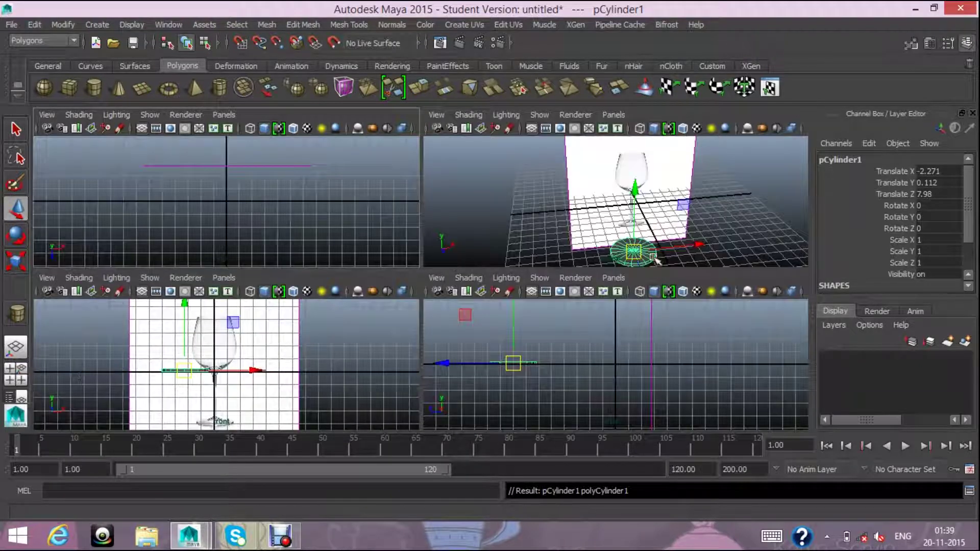
mouse_move(181, 320)
left_mouse_down()
mouse_move(237, 424)
mouse_move(273, 431)
left_mouse_up()
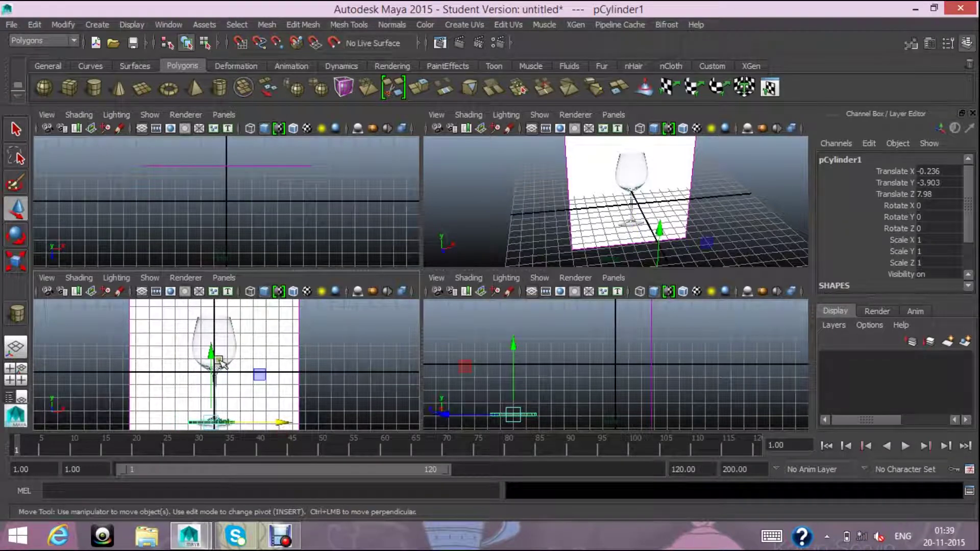
left_click_drag(220, 363, 218, 368)
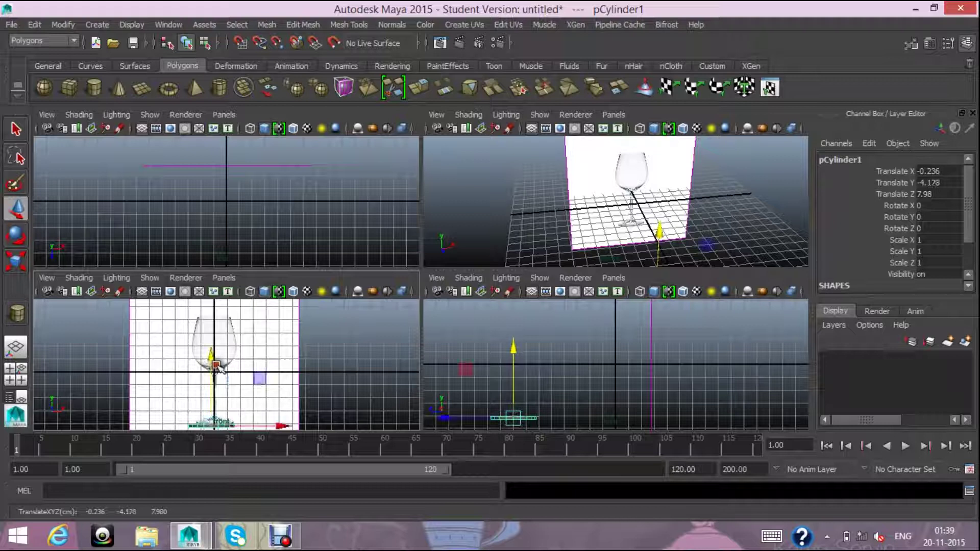
left_click_drag(284, 424, 308, 441)
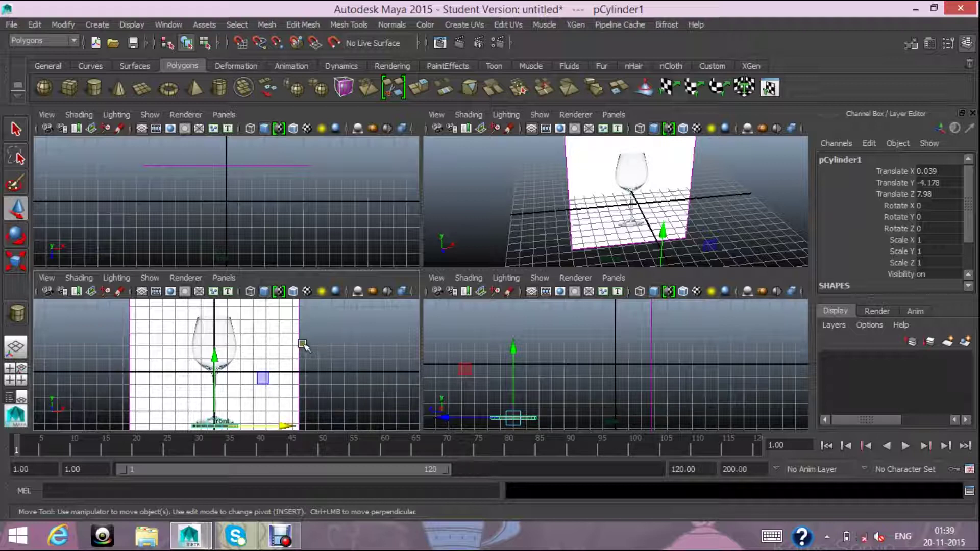
key("f")
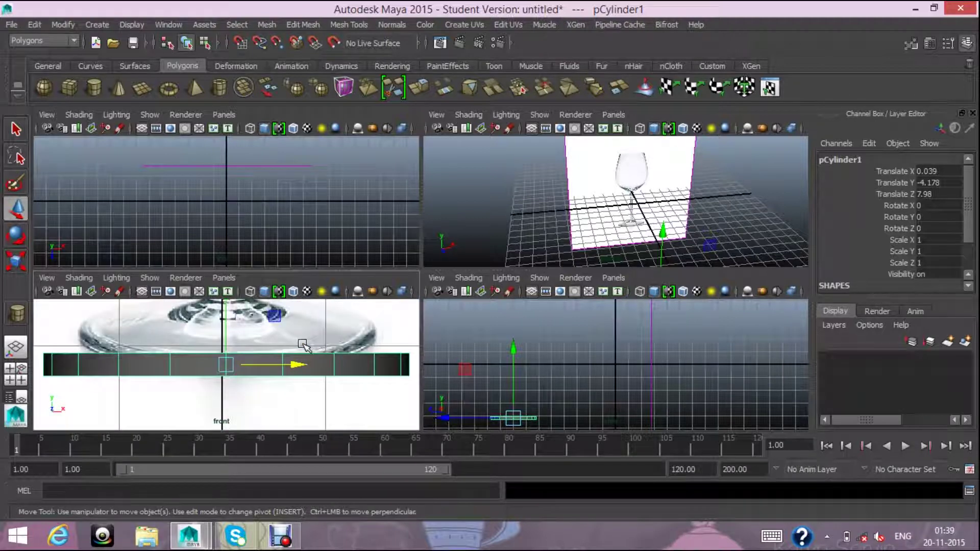
- In a maximized front view, nudge the cylinder onto the foot and scale it to 0.682
scroll(303, 345, "down", 4)
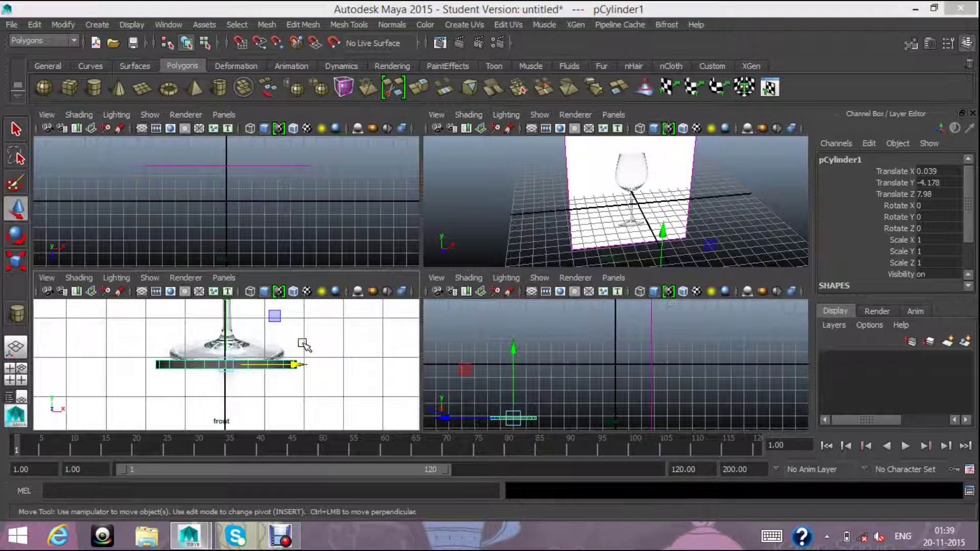
key("space")
scroll(447, 317, "down", 2)
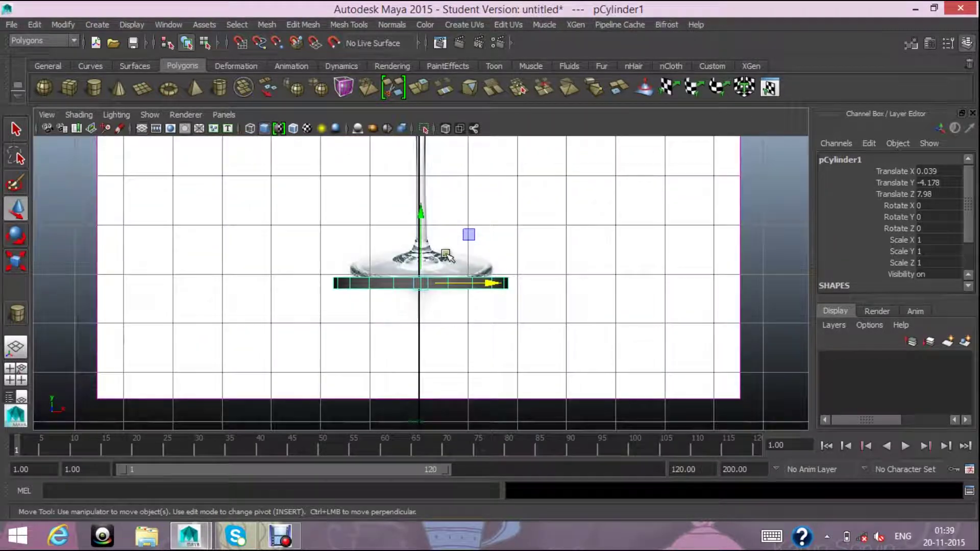
left_click_drag(423, 216, 424, 213)
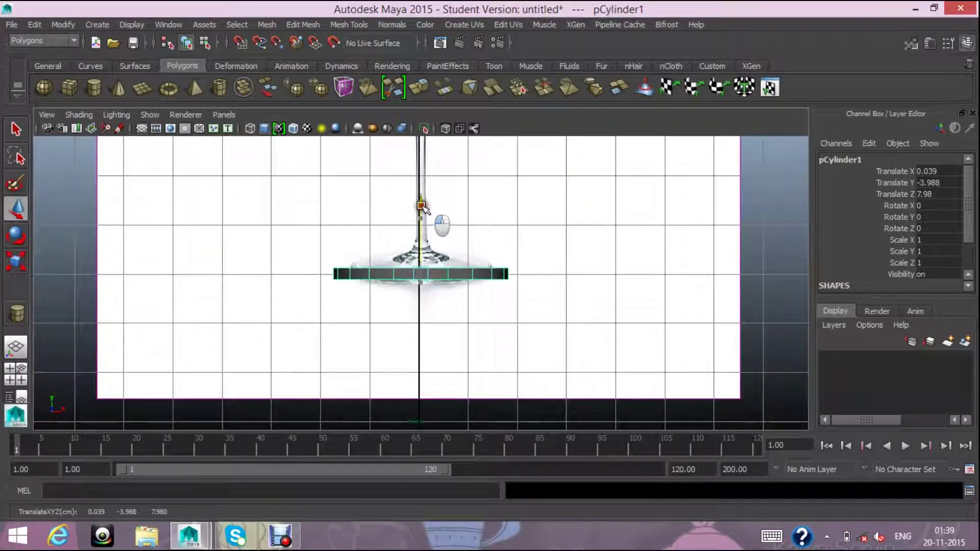
left_click(19, 261)
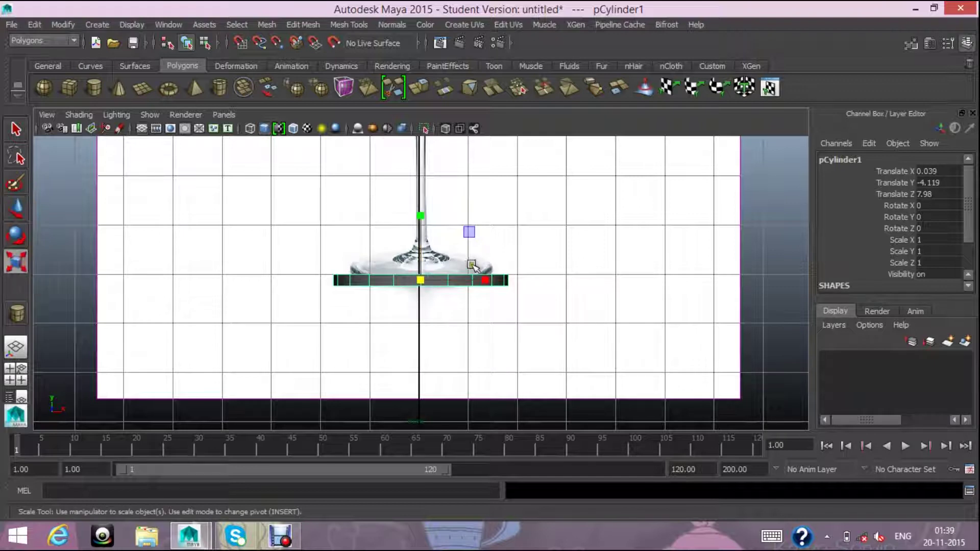
mouse_move(426, 286)
left_mouse_down()
mouse_move(387, 283)
mouse_move(396, 282)
mouse_move(383, 292)
left_mouse_up()
key("w")
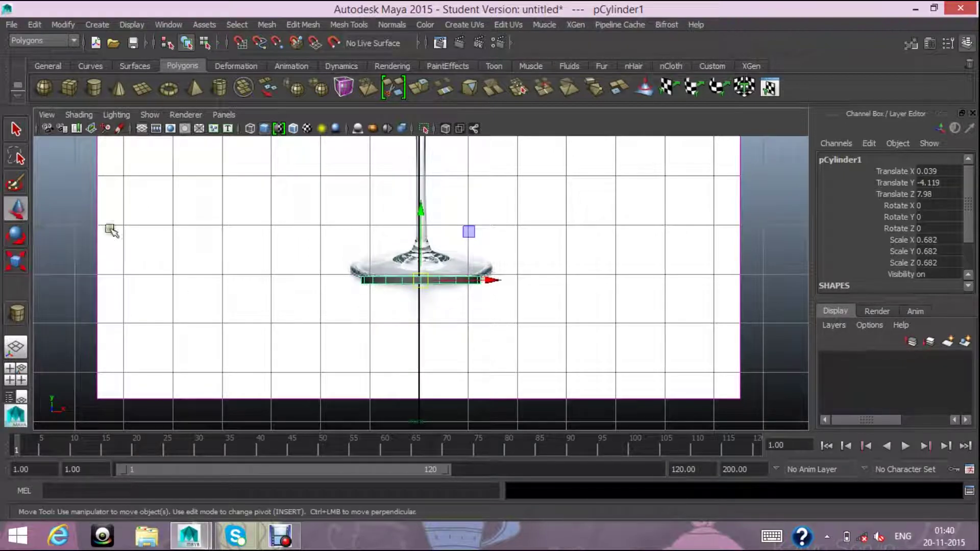
- Select pCylinder1 and move it back to Translate Z -0.436 under the glass
left_click(19, 373)
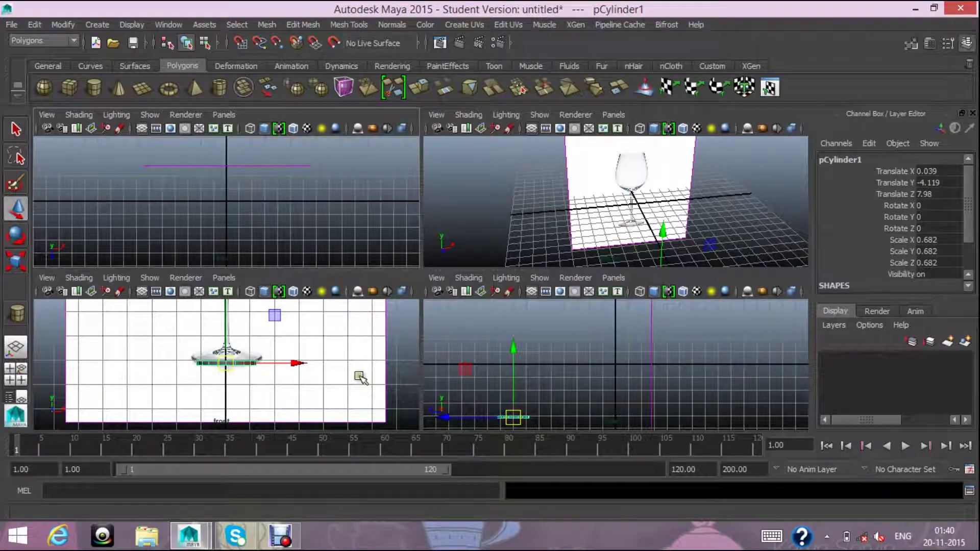
left_click(577, 245)
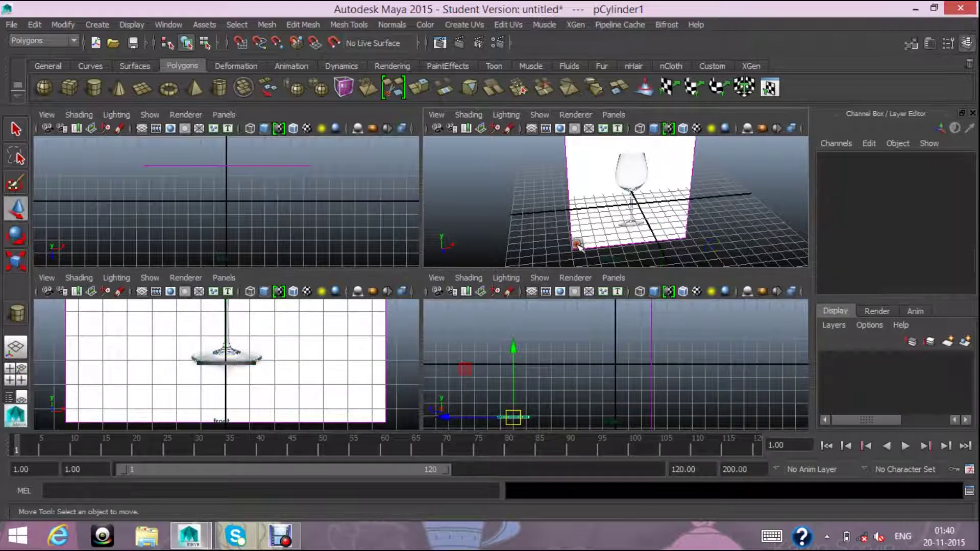
key("space")
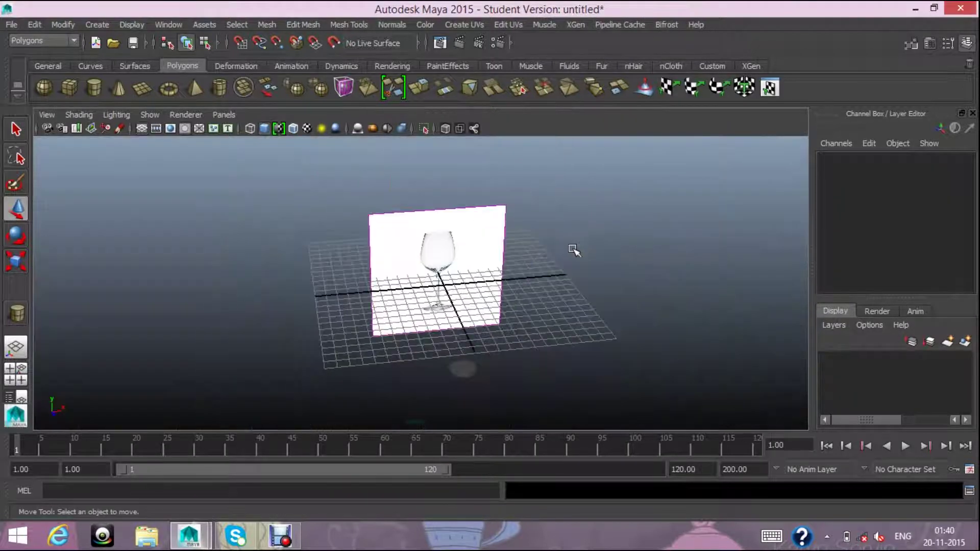
left_click(468, 371)
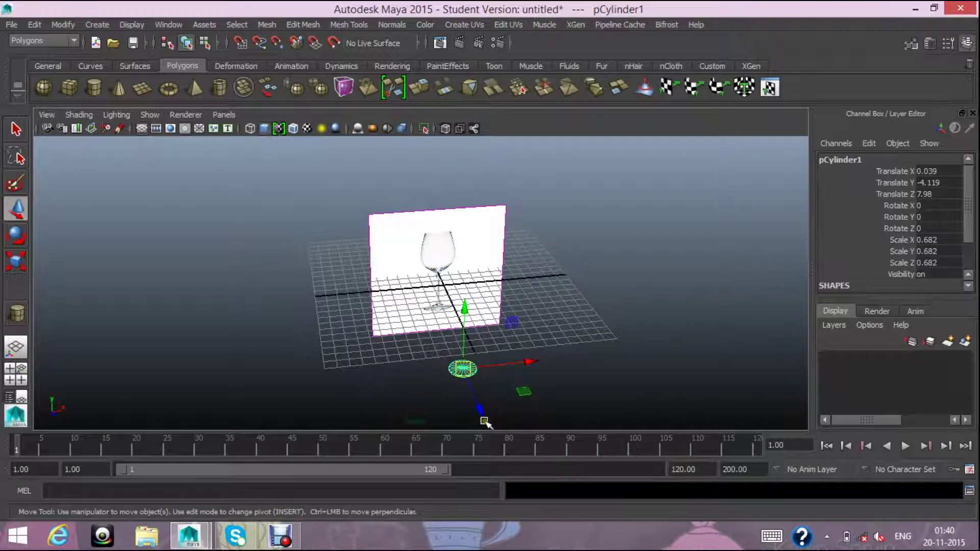
left_click_drag(483, 421, 481, 376)
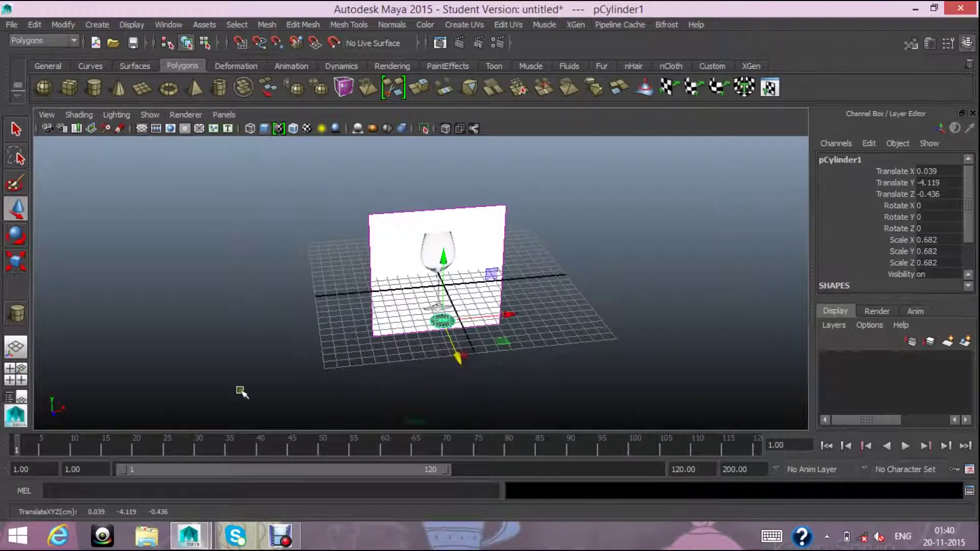
- Maximize the perspective view, zoom in and tilt down onto the cylinder
left_click(16, 377)
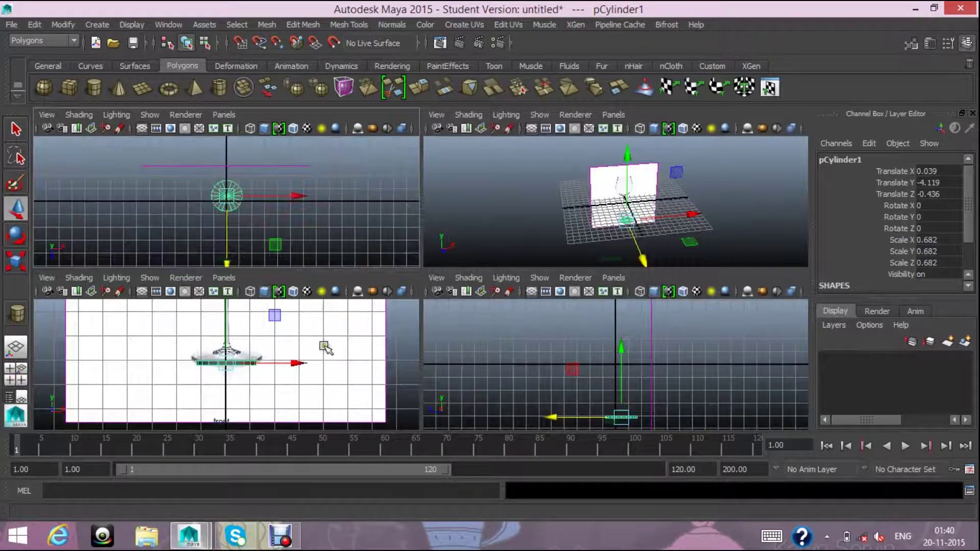
key("space")
scroll(671, 234, "up", 3)
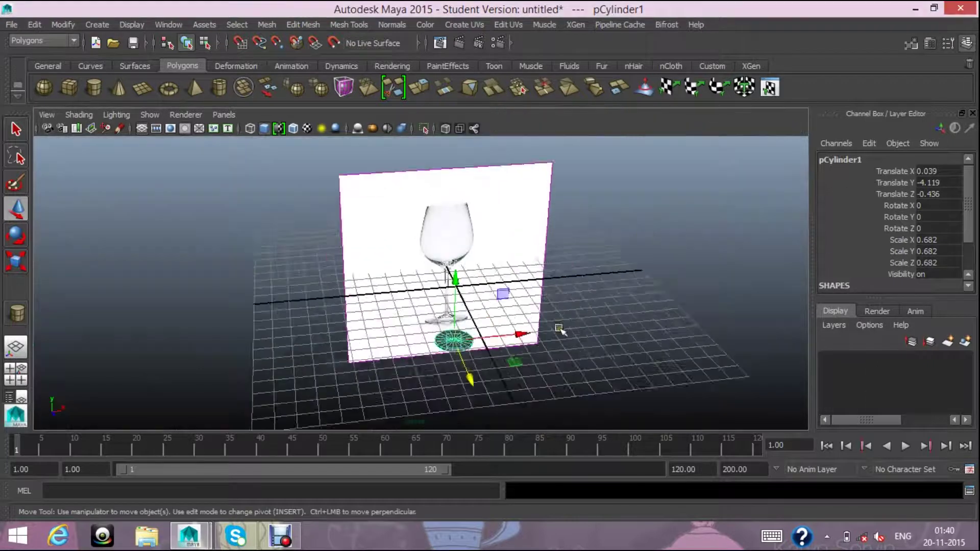
scroll(558, 328, "up", 3)
scroll(534, 363, "up", 2)
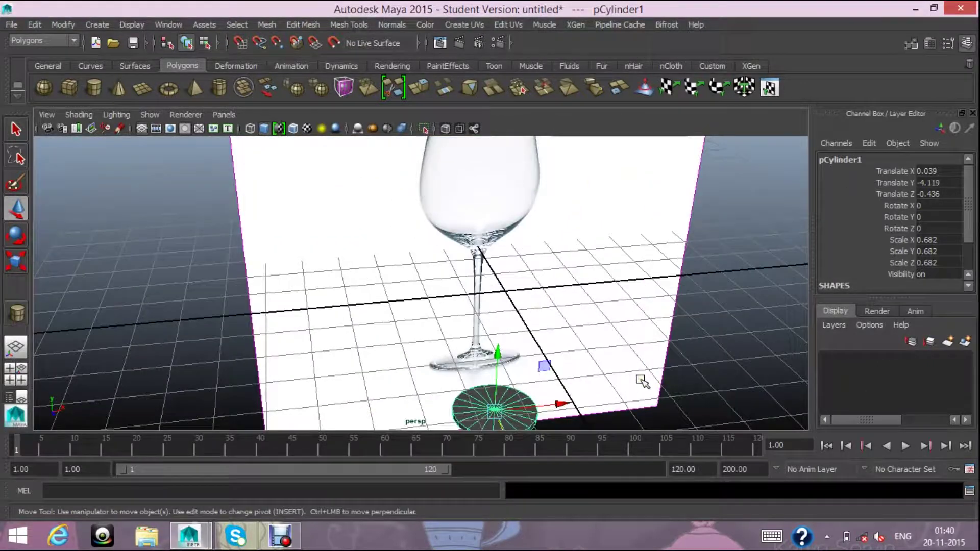
scroll(643, 375, "up", 2)
scroll(595, 306, "up", 2)
scroll(573, 356, "up", 2)
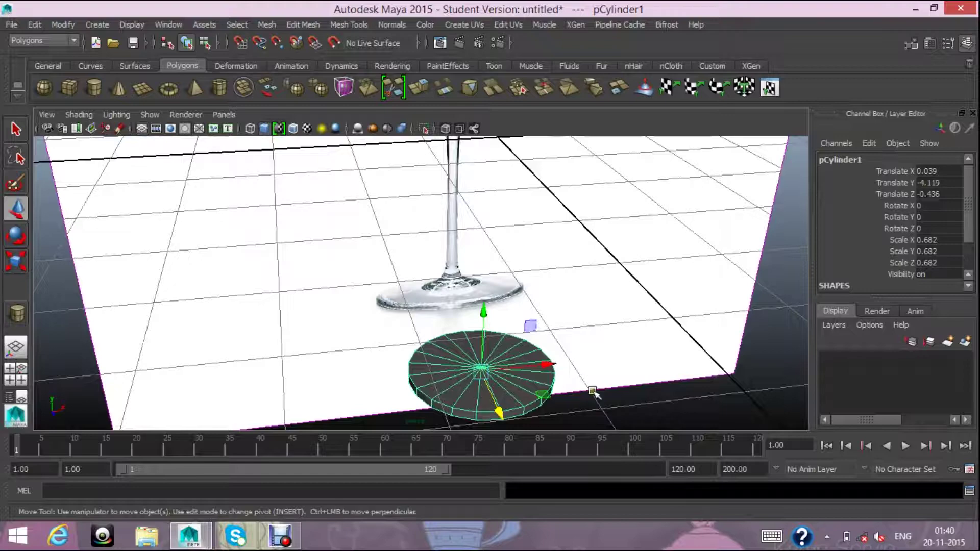
scroll(590, 376, "up", 1)
left_click_drag(594, 372, 639, 389, "alt")
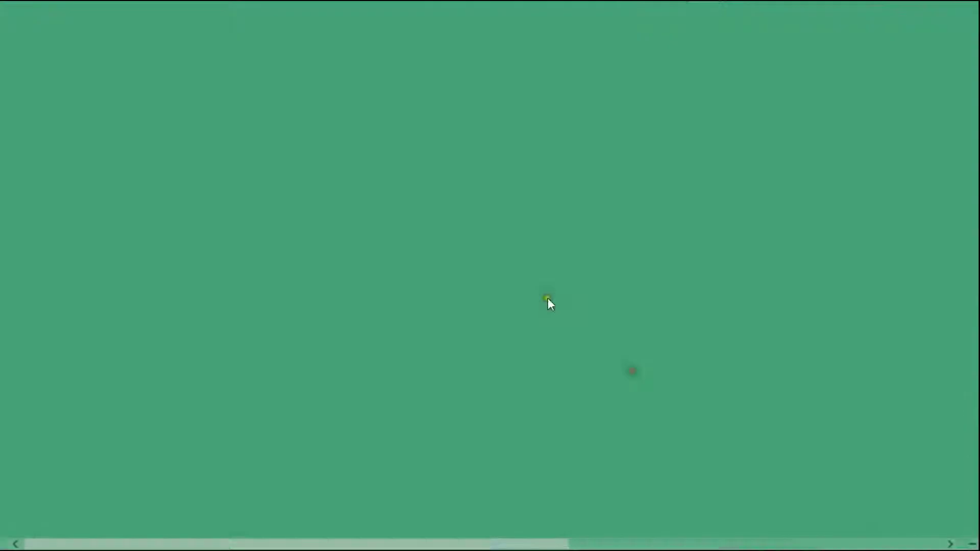
key("super")
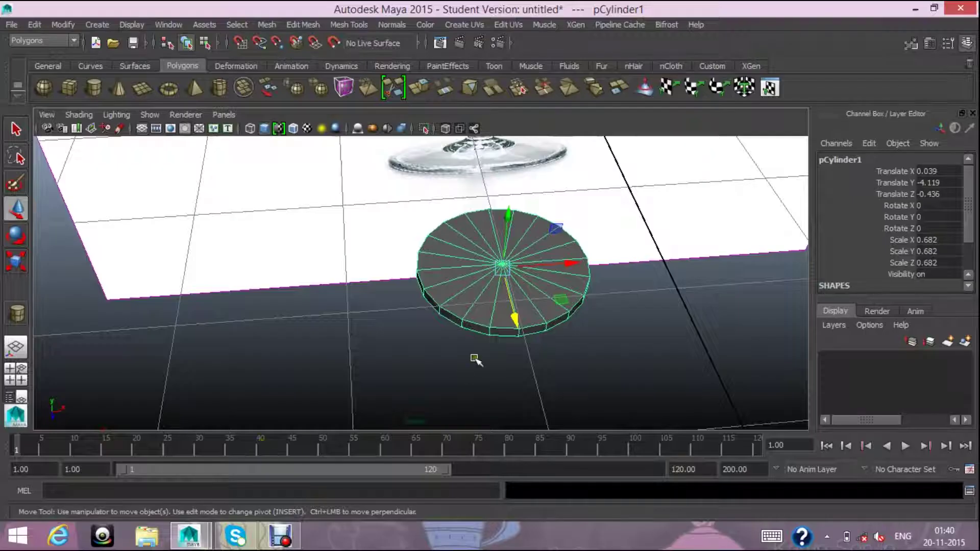
- Switch the cylinder to Face mode and start selecting its top cap faces
right_click(505, 207)
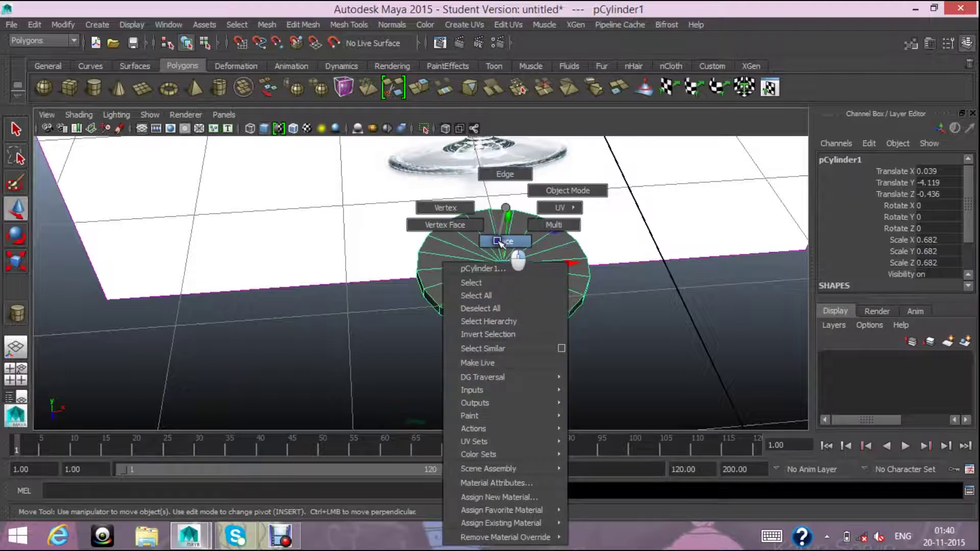
left_click(500, 242)
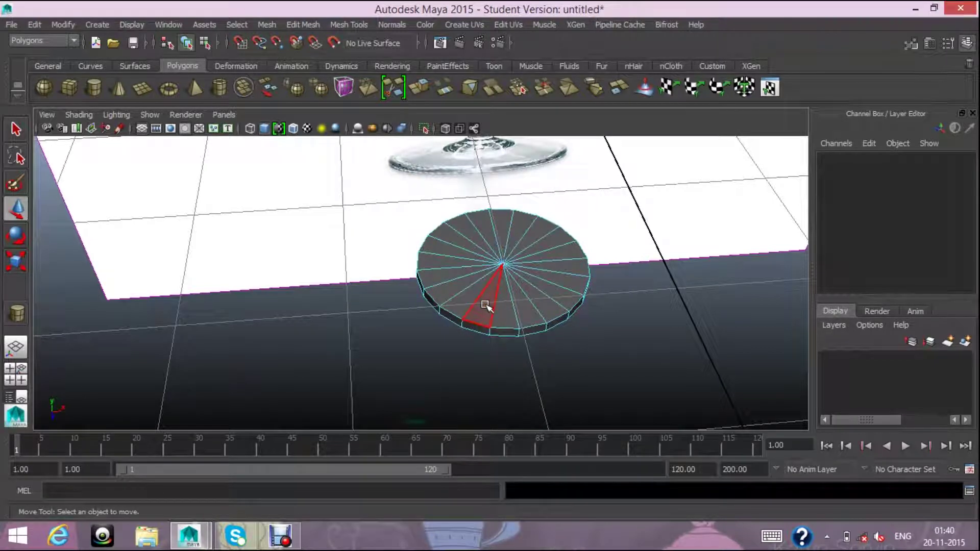
left_click(484, 304)
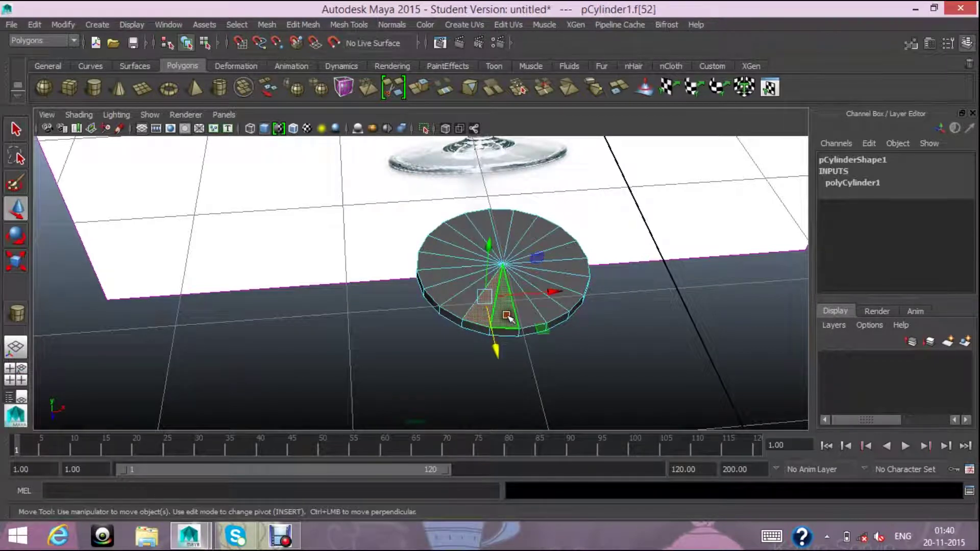
left_click(510, 313, "shift")
left_click(562, 305, "shift")
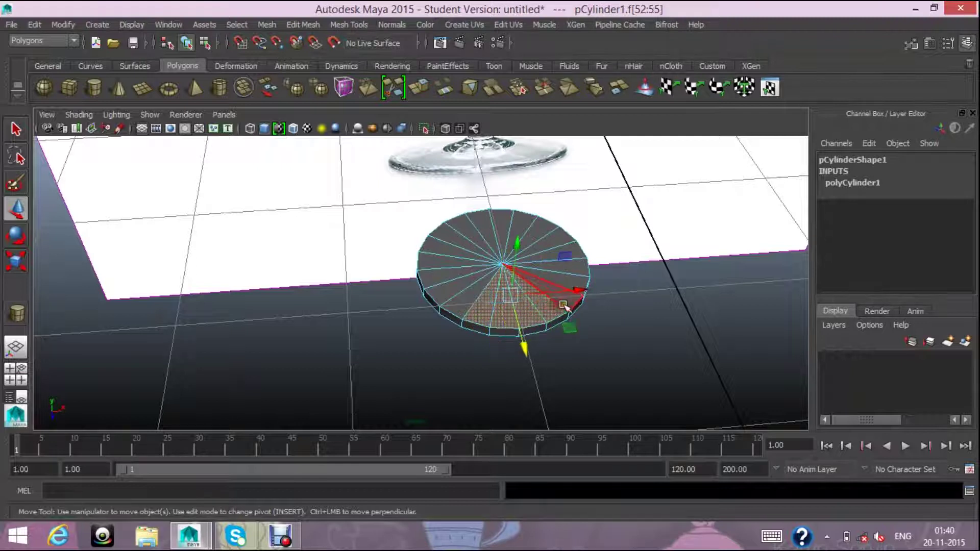
left_click(569, 281, "shift")
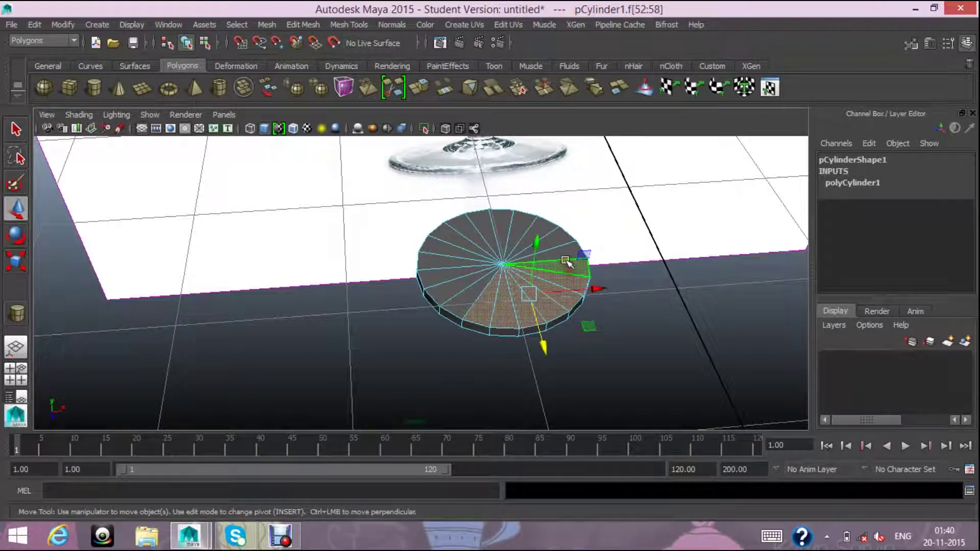
left_click(555, 247, "shift")
left_click(537, 236, "shift")
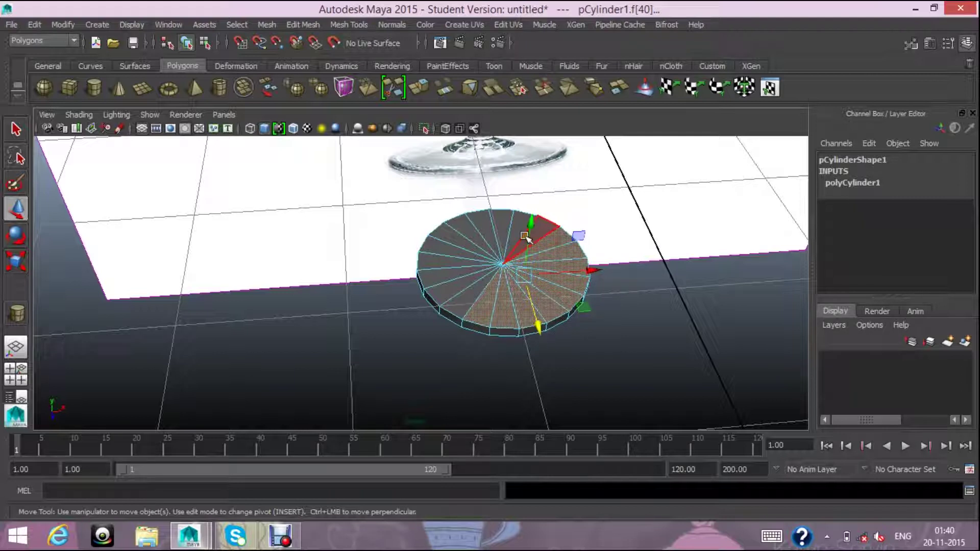
- Add the remaining cap faces to complete the top selection f[40:59], then show four views
left_click(447, 272, "shift")
left_click(454, 283, "shift")
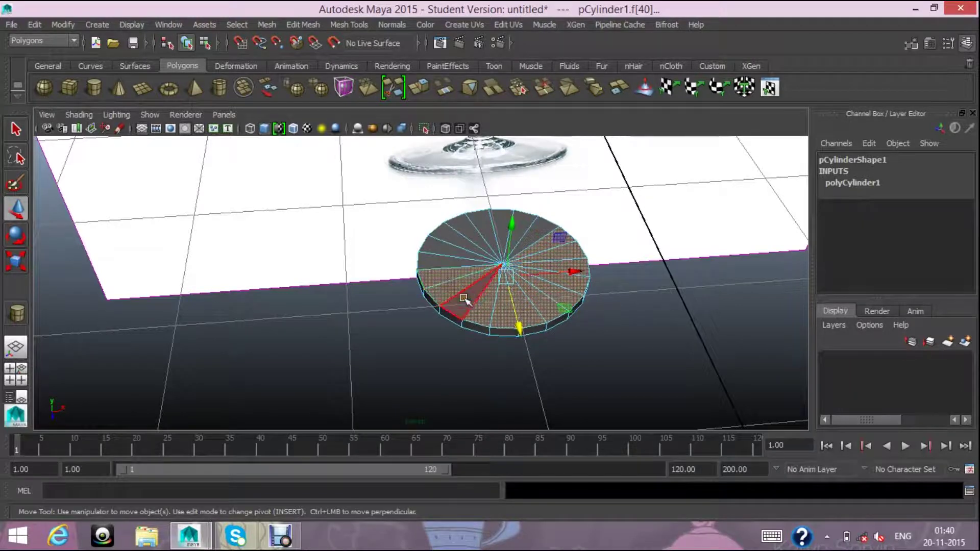
left_click(443, 263, "shift")
left_click(456, 244, "shift")
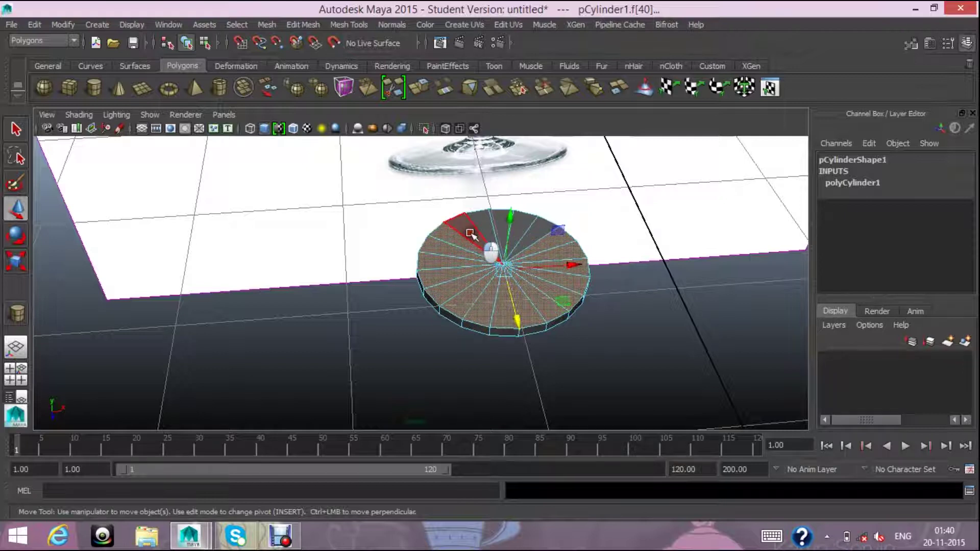
left_click(488, 220, "shift")
left_click(508, 219, "shift")
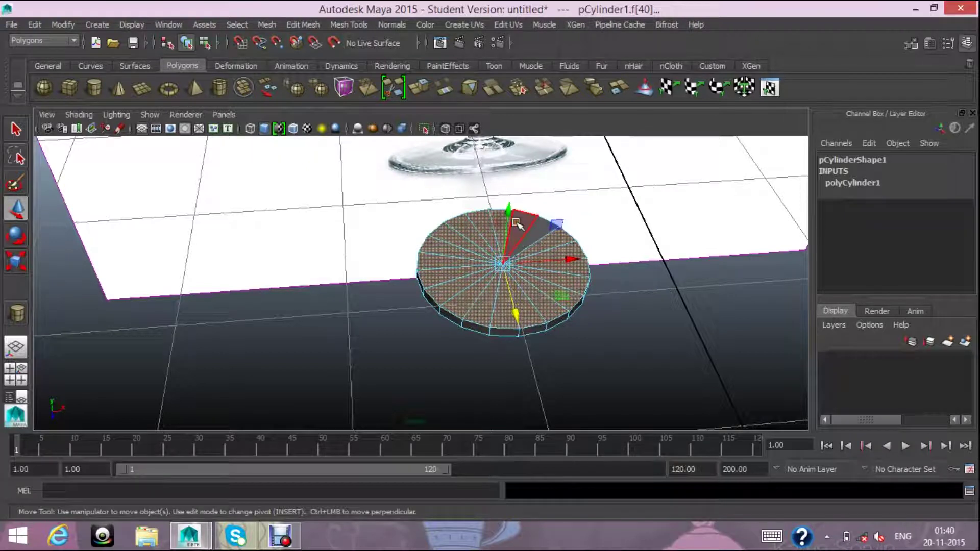
left_click(518, 224, "shift")
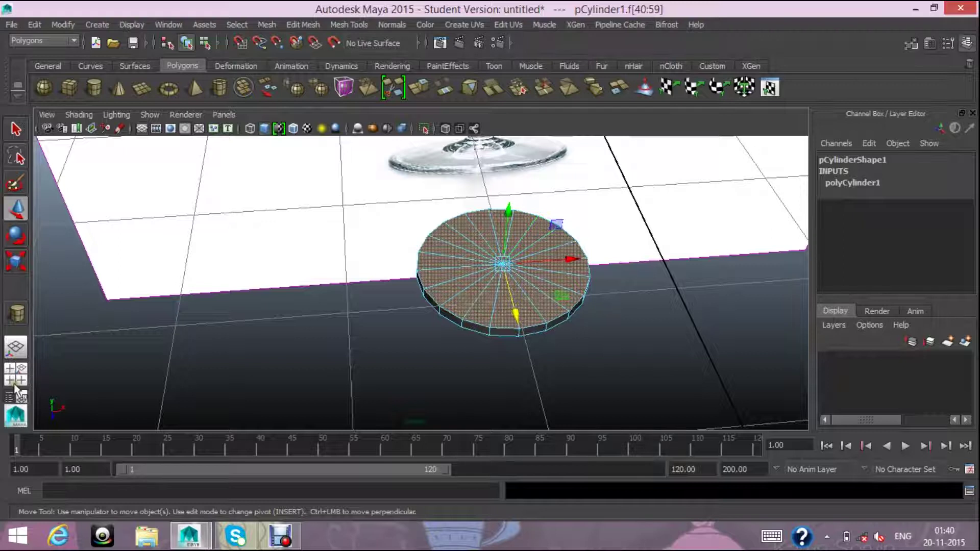
left_click(18, 377)
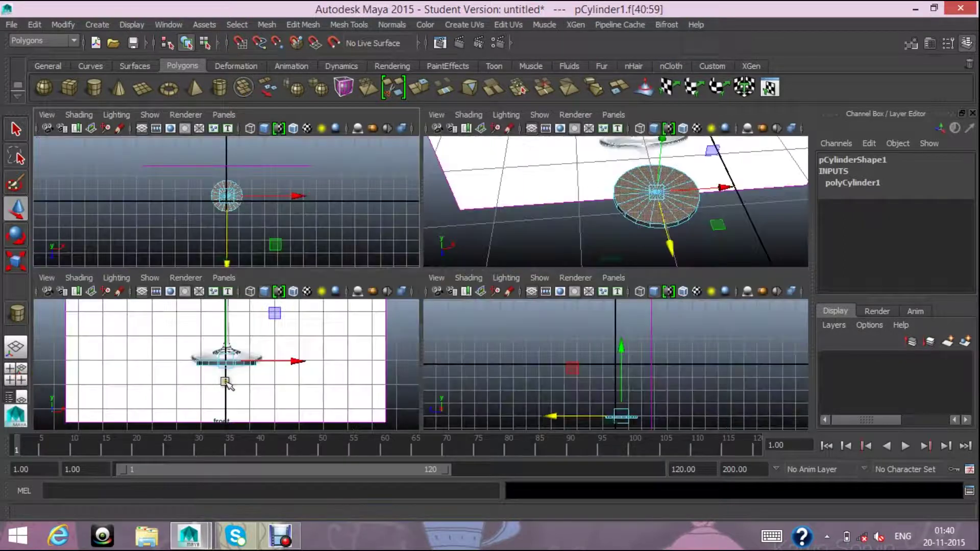
- In a maximized wireframe front view, extrude the cap faces and undo the upward pull
key("space")
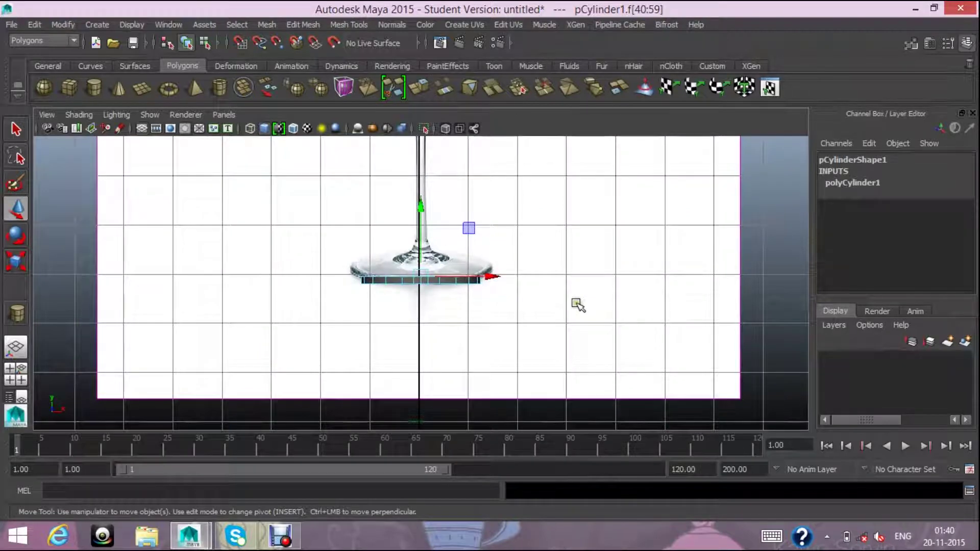
key("f")
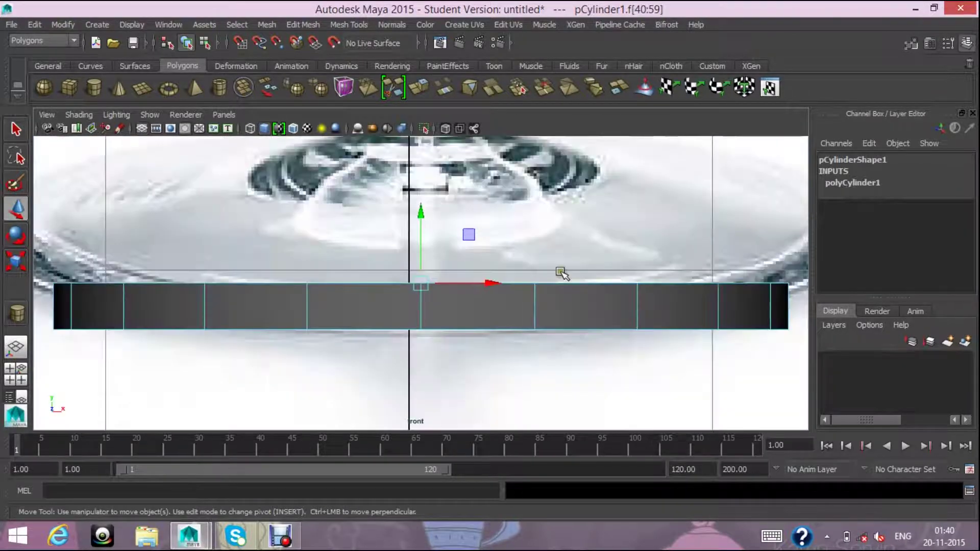
key("4")
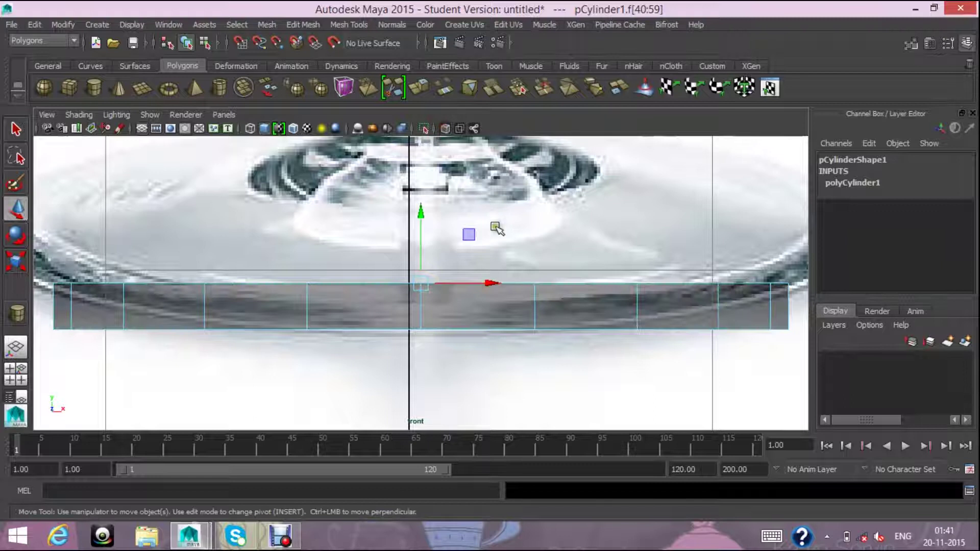
scroll(503, 240, "down", 5)
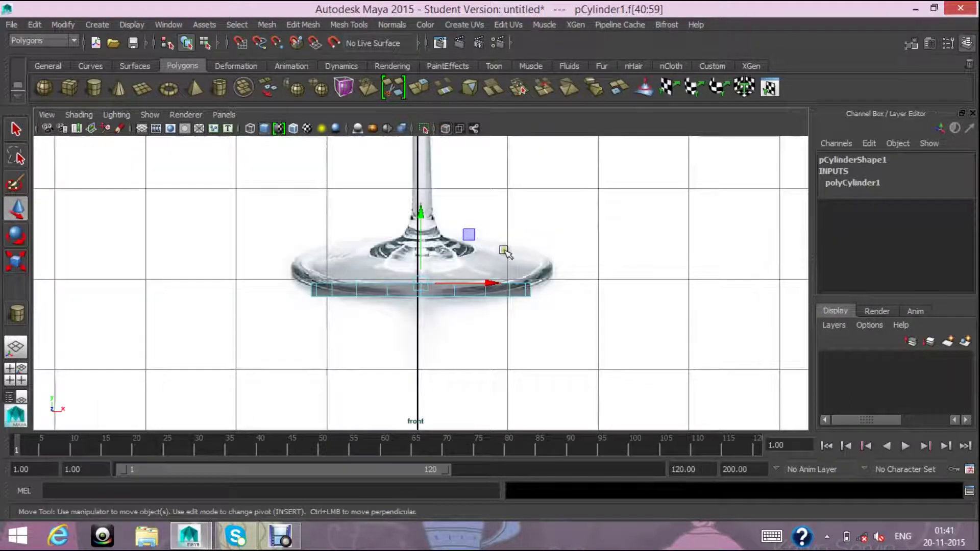
left_click(418, 87)
left_click_drag(480, 227, 477, 222)
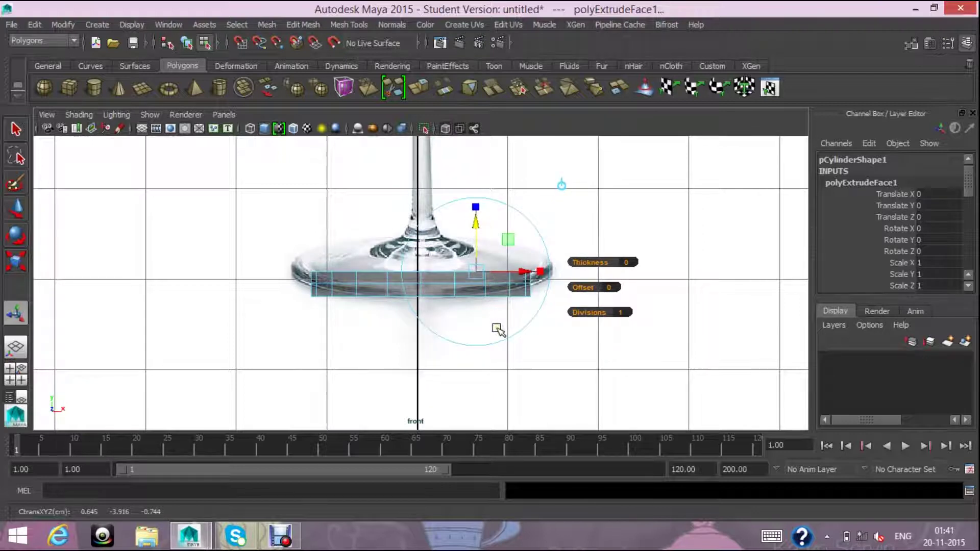
key("ctrl+z")
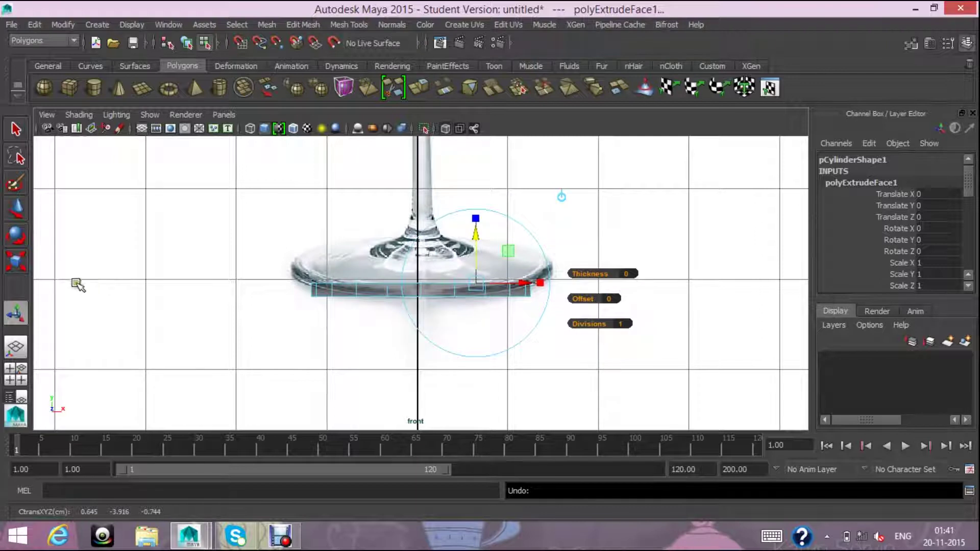
- Try scaling the extruded face, undo it, and reposition the face in the front view
left_click(19, 271)
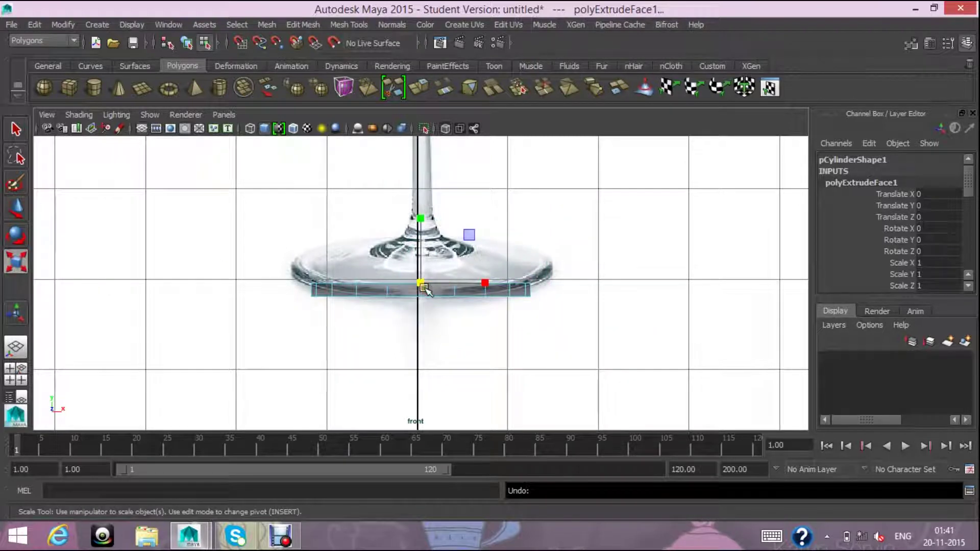
left_click(15, 347)
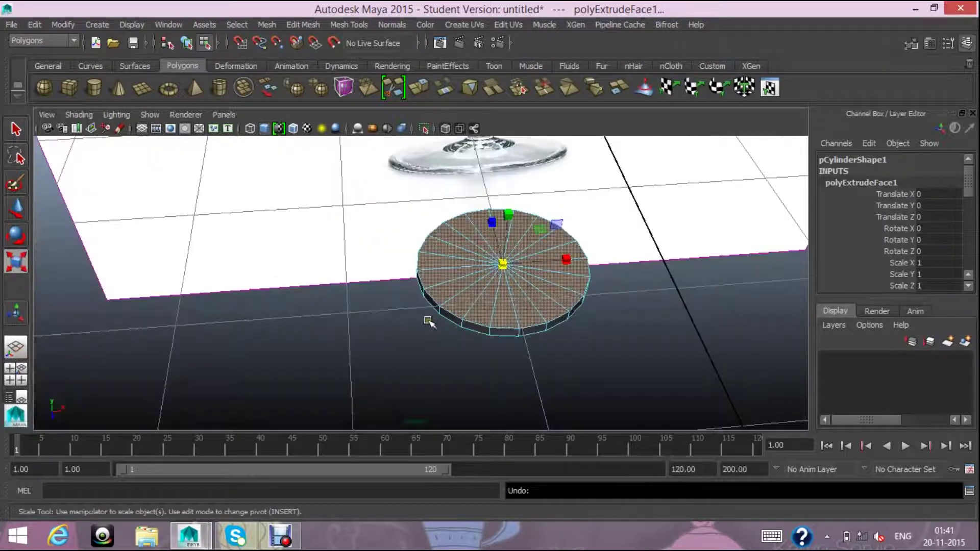
left_click_drag(503, 265, 490, 271)
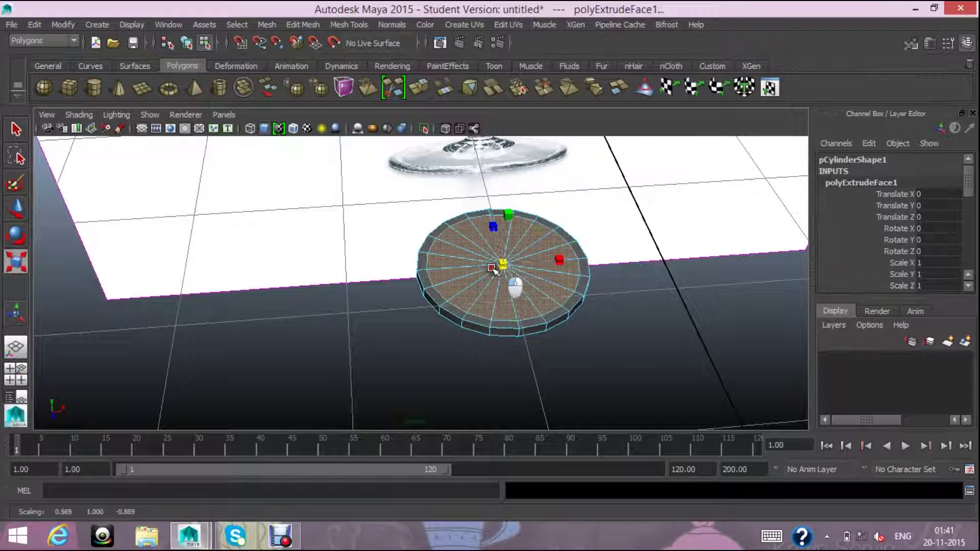
key("ctrl+z")
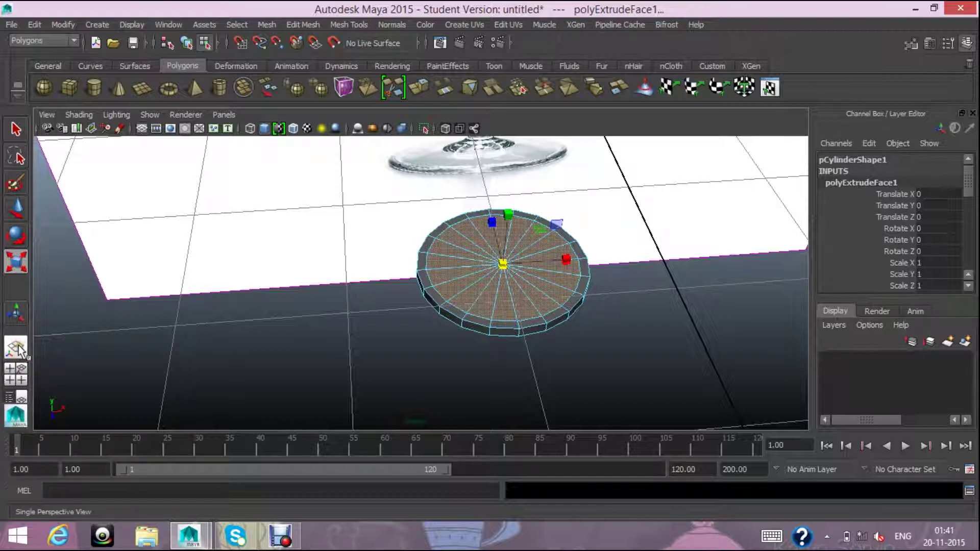
left_click(15, 378)
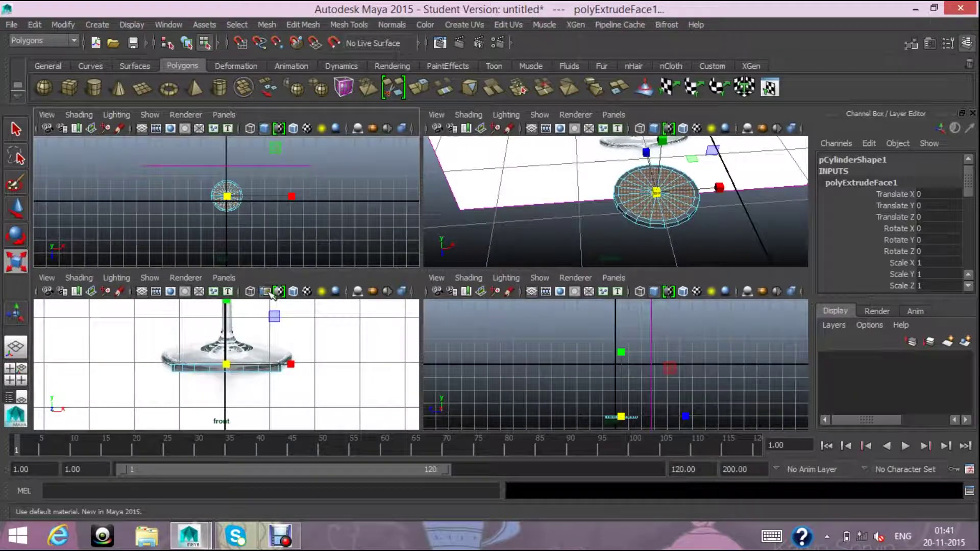
left_click(16, 209)
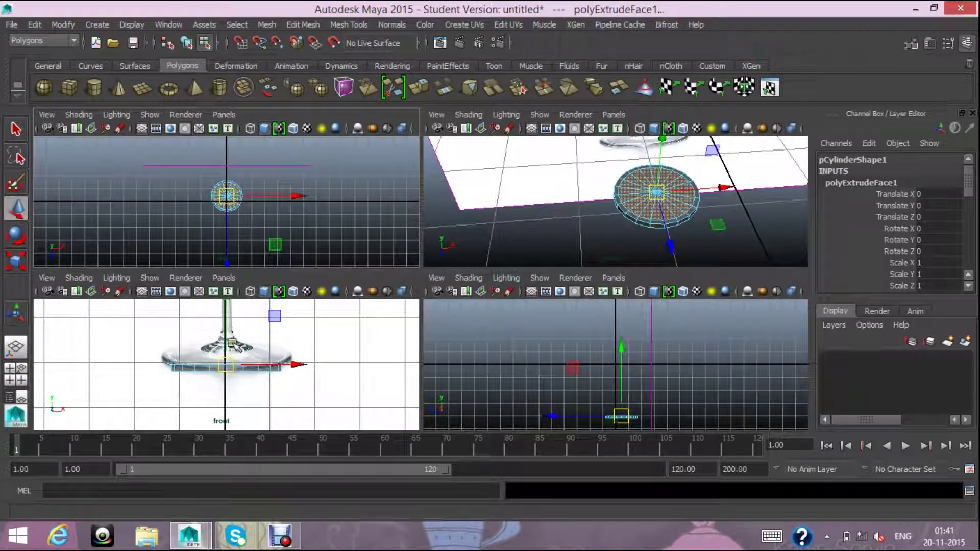
left_click_drag(225, 334, 226, 331)
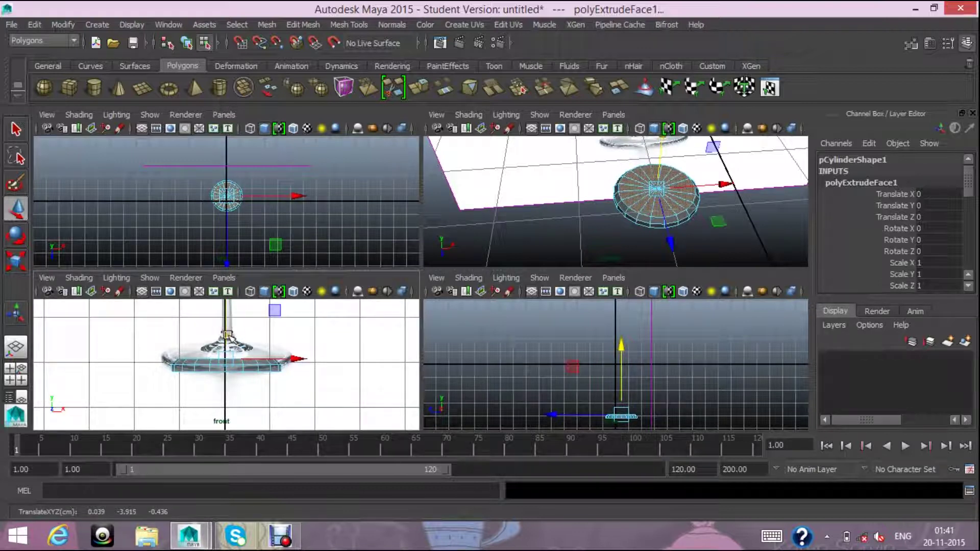
- Extrude the top face again, narrow it slightly and lift it along the glass foot
left_click(422, 87)
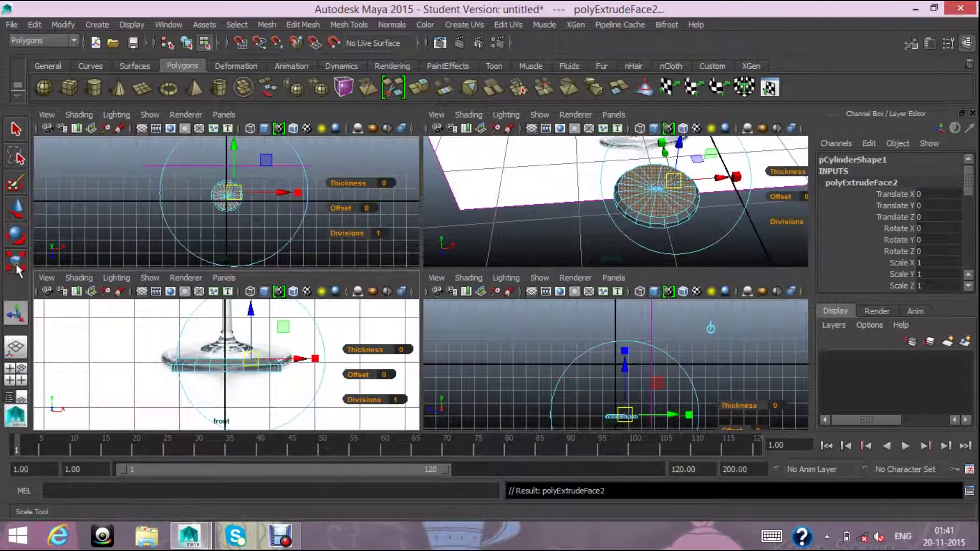
key("r")
left_click_drag(226, 359, 215, 357)
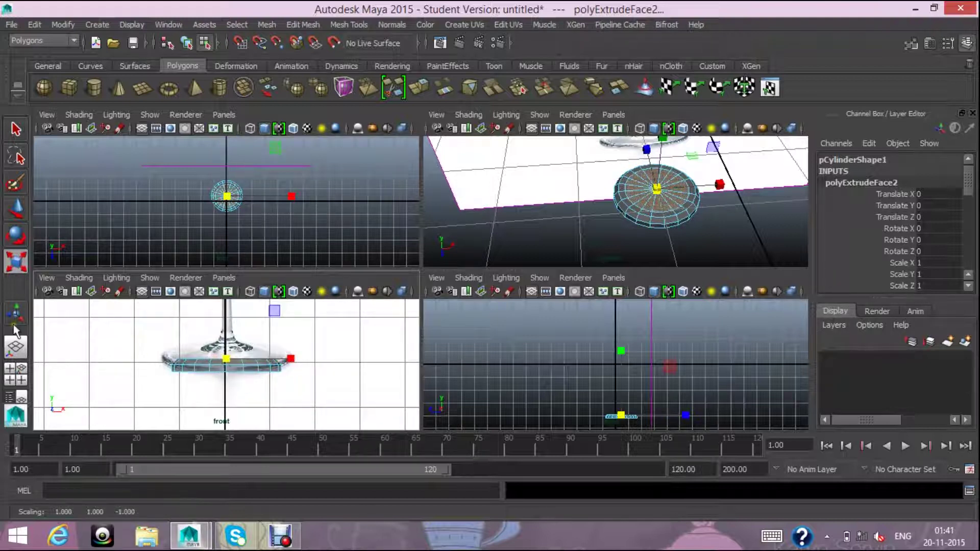
left_click(16, 208)
left_click_drag(225, 327, 225, 318)
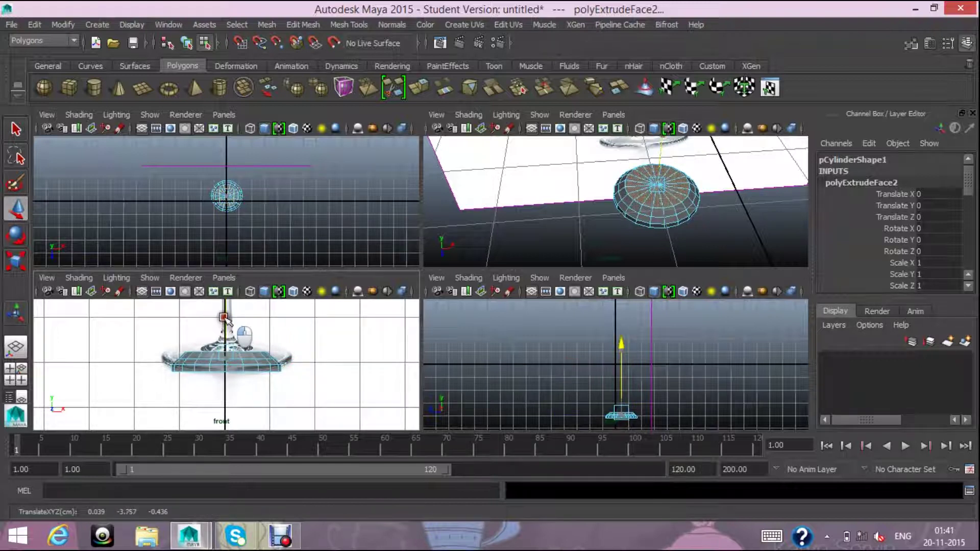
scroll(288, 386, "up", 3)
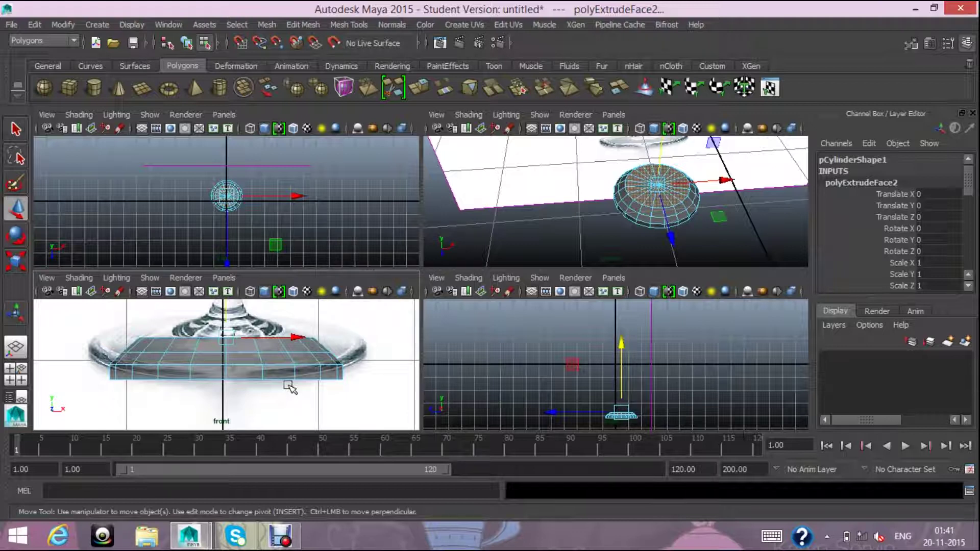
- Extrude the top face a third time, scale it, and raise it toward the stem
left_click(418, 86)
left_click(16, 261)
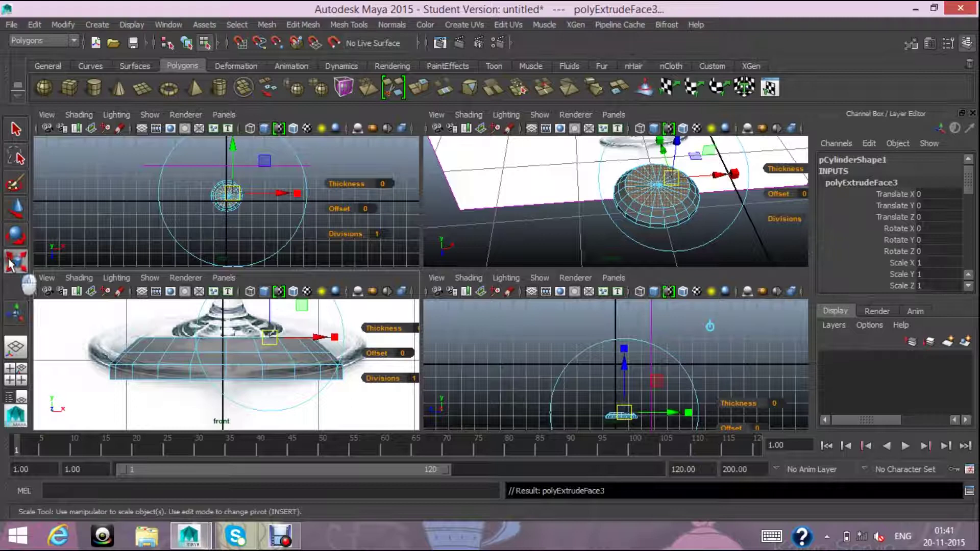
left_click_drag(225, 338, 397, 367)
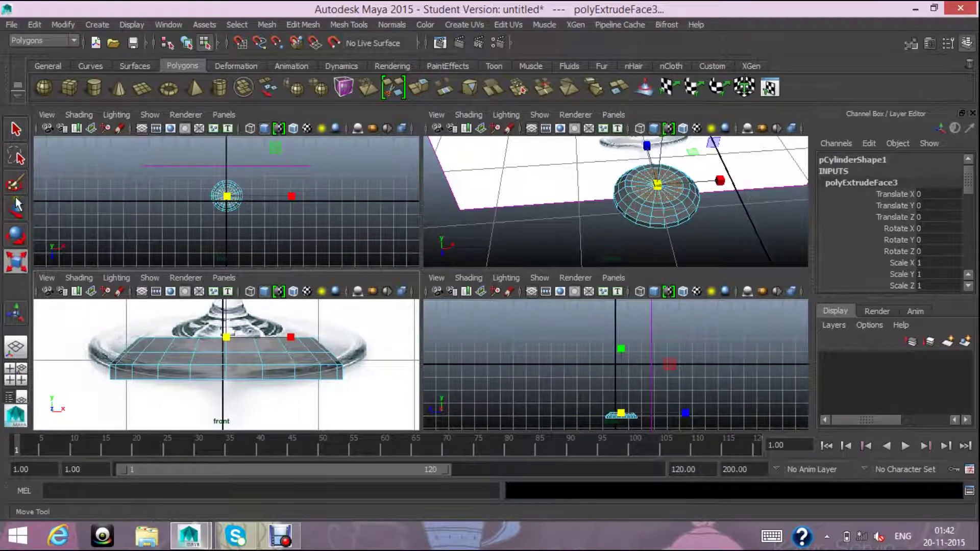
key("w")
left_click_drag(225, 318, 225, 305)
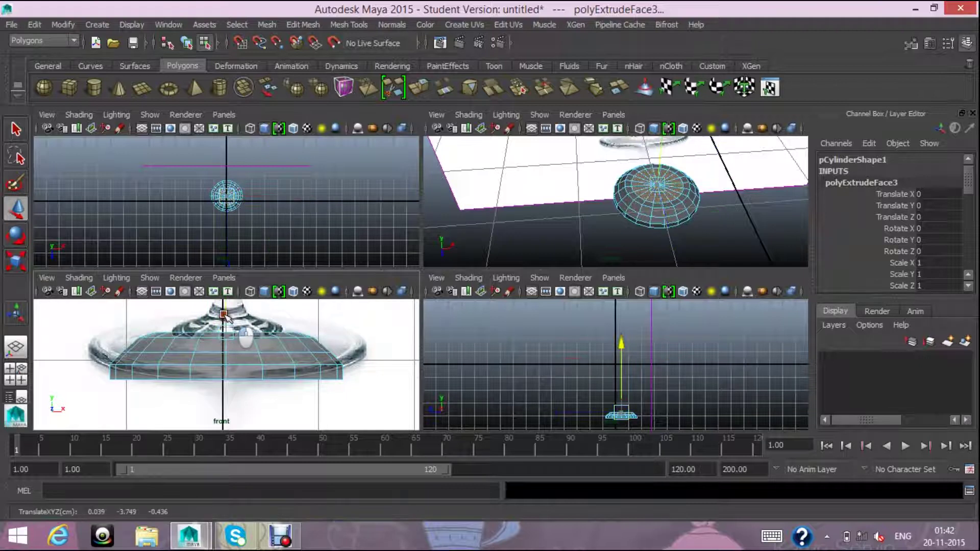
scroll(225, 357, "up", 3)
scroll(227, 359, "down", 5)
scroll(225, 357, "up", 2)
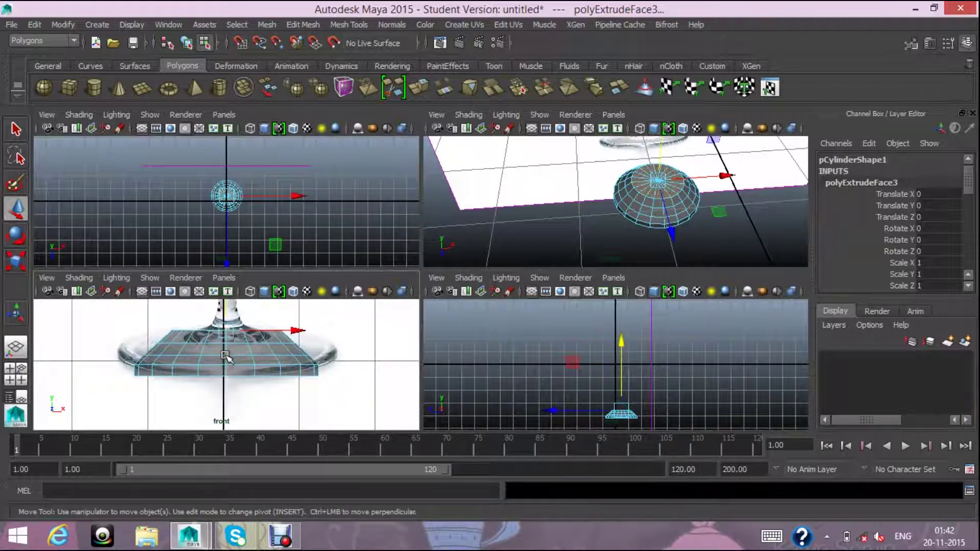
scroll(225, 357, "up", 2)
- Switch the mesh to Vertex mode and marquee-select the middle ring of base vertices
right_click(212, 337)
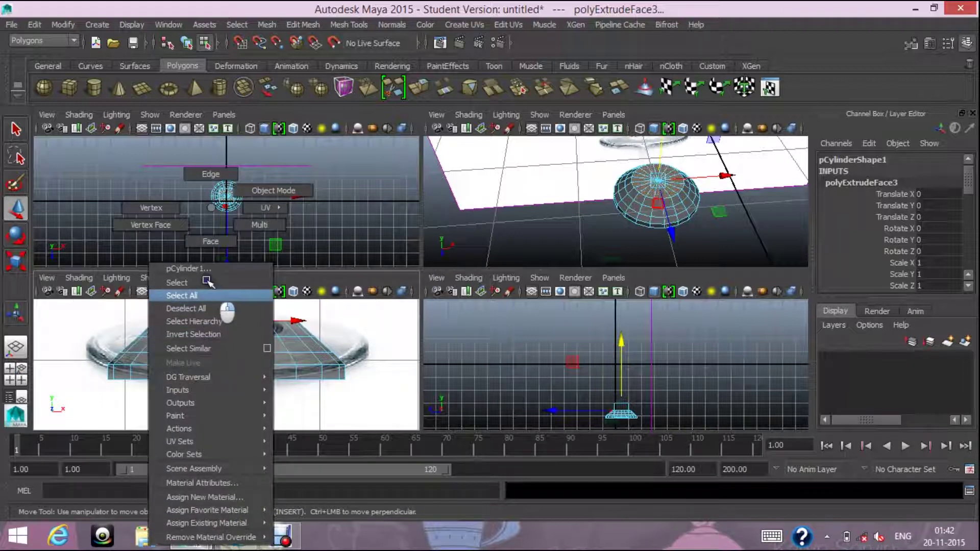
mouse_move(212, 337)
right_mouse_down()
mouse_move(210, 241)
mouse_move(150, 220)
right_mouse_up()
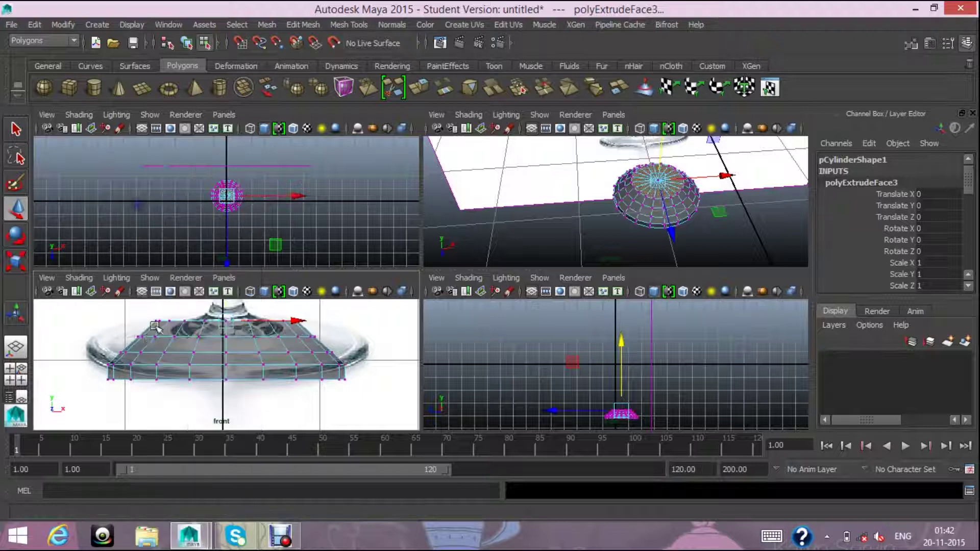
left_click_drag(107, 344, 345, 353)
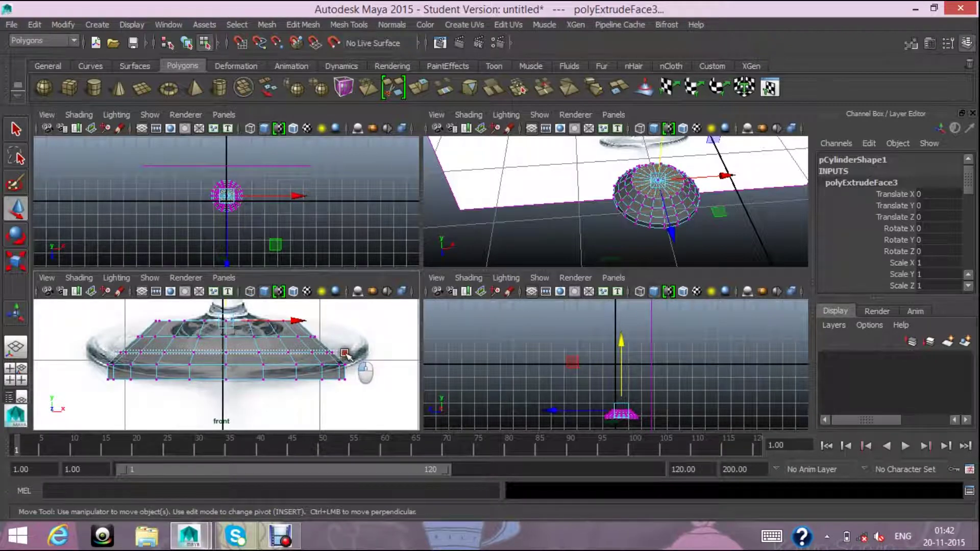
scroll(228, 350, "up", 3)
scroll(228, 349, "up", 2)
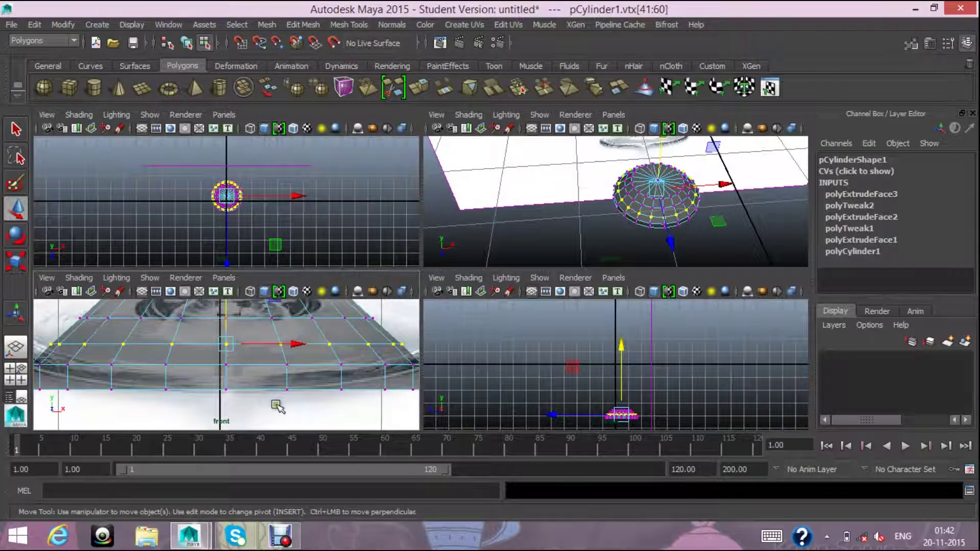
- In the maximized front view, scale the middle, upper and lower vertex rings inward
key("space")
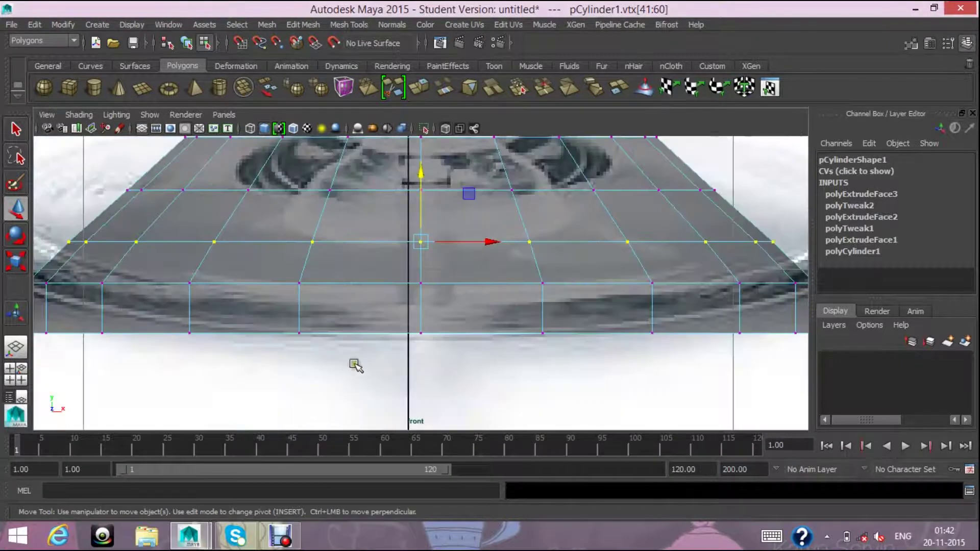
scroll(353, 364, "down", 5)
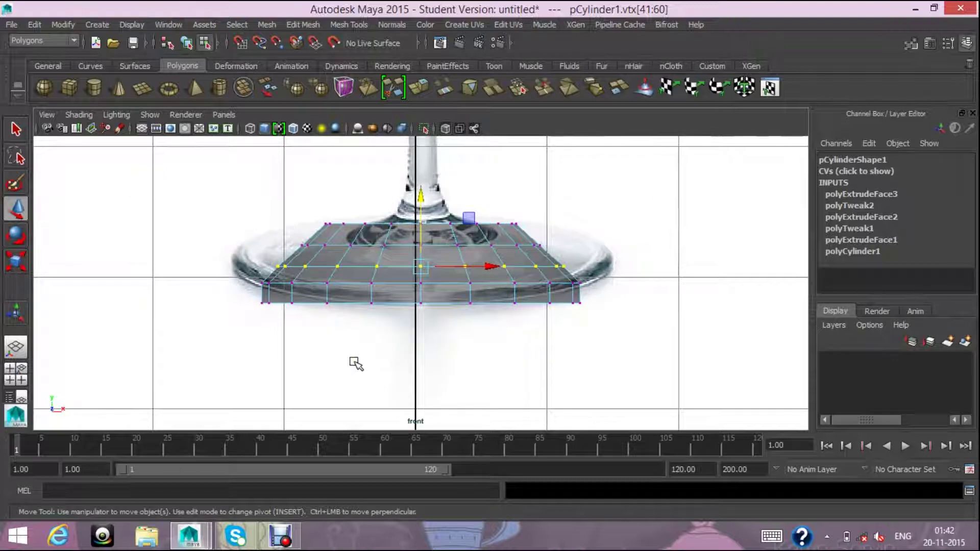
scroll(355, 363, "up", 1)
scroll(357, 361, "up", 1)
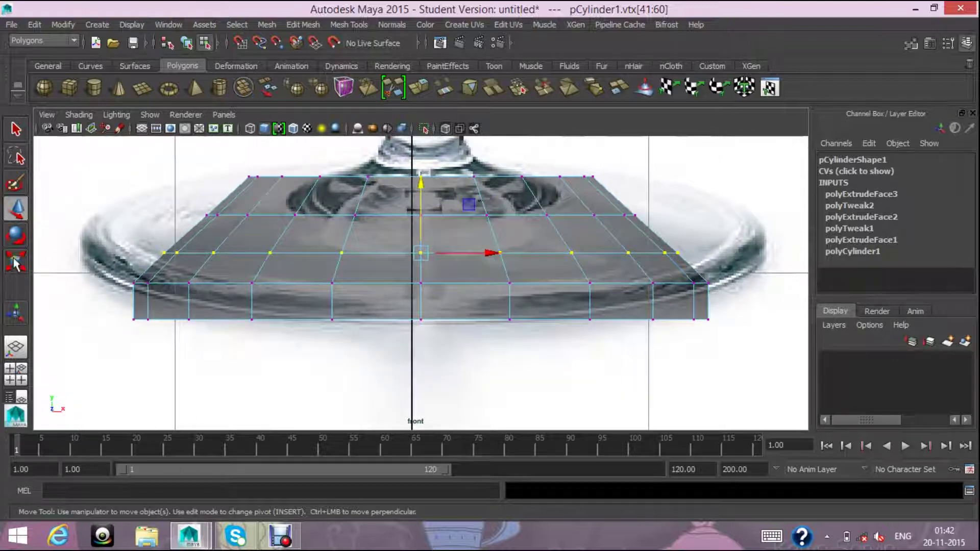
left_click(15, 262)
left_click_drag(419, 253, 343, 269)
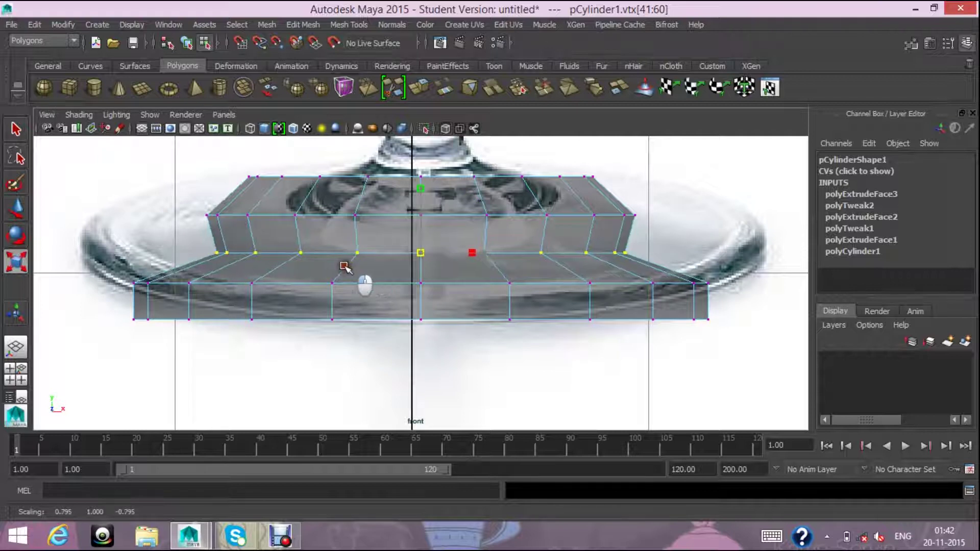
left_click_drag(239, 212, 642, 241)
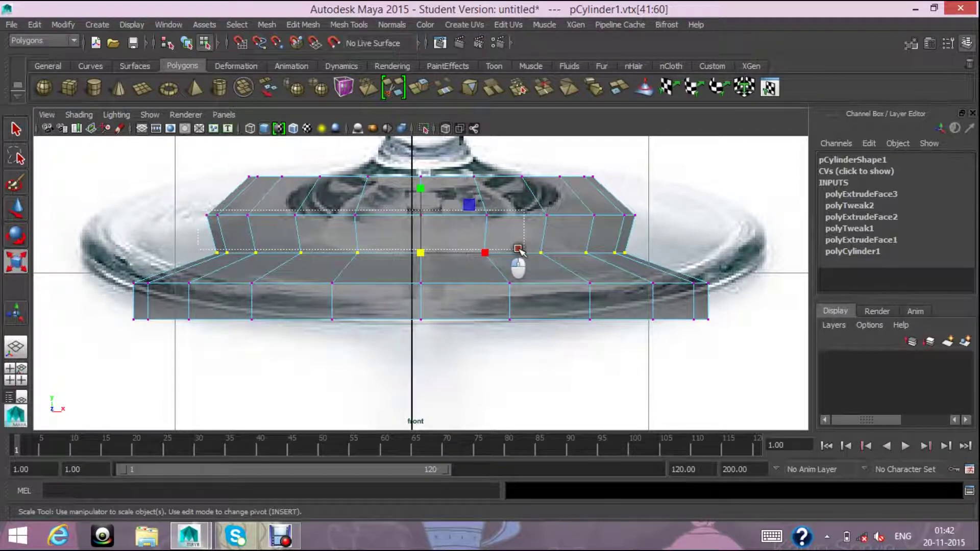
left_click_drag(419, 221, 332, 233)
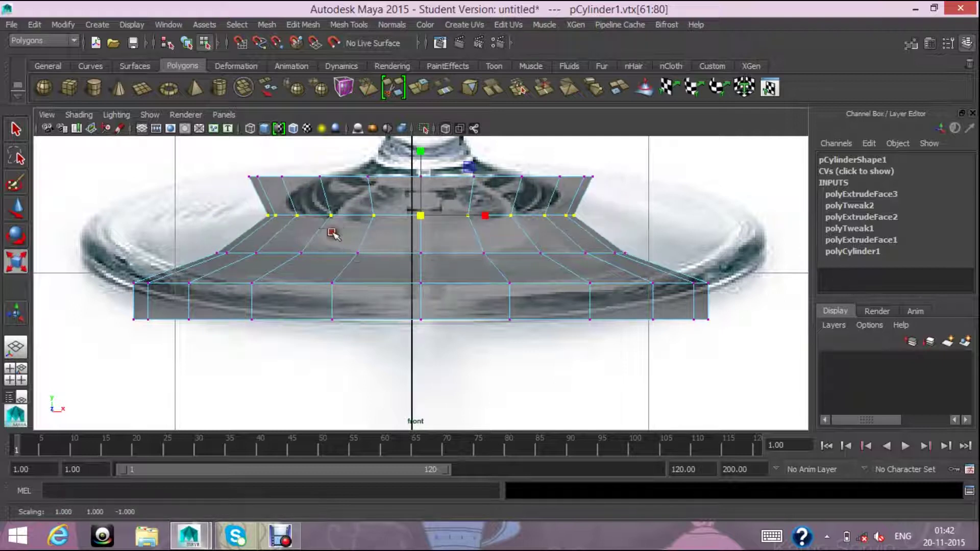
left_click_drag(115, 277, 734, 311)
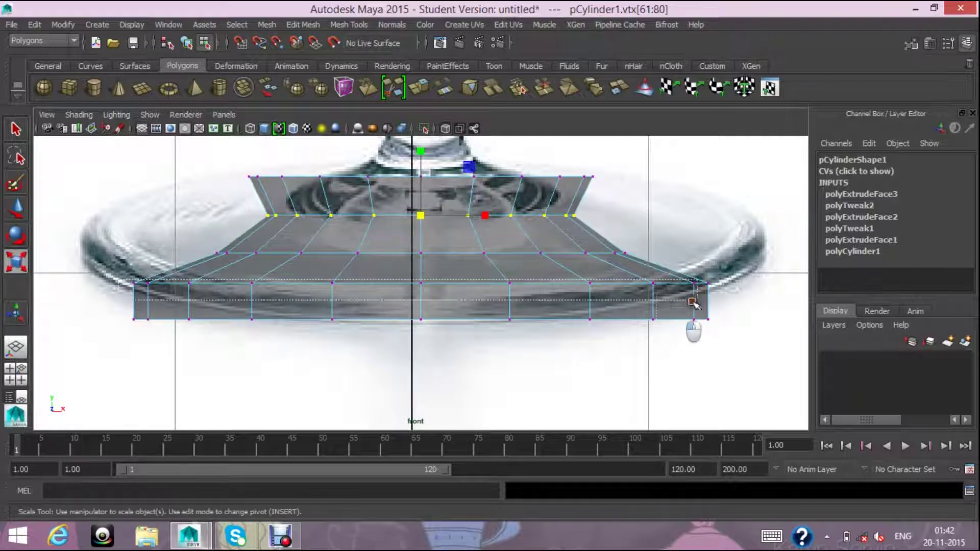
left_click_drag(426, 284, 382, 288)
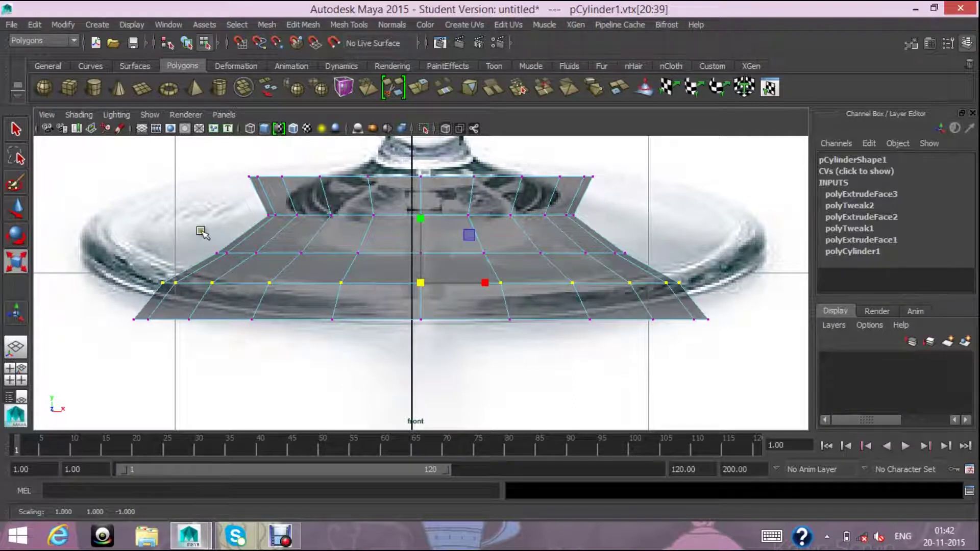
- Narrow the top two rings, widen the third, flare the bottom rings outward, then deselect
left_click_drag(230, 165, 609, 192)
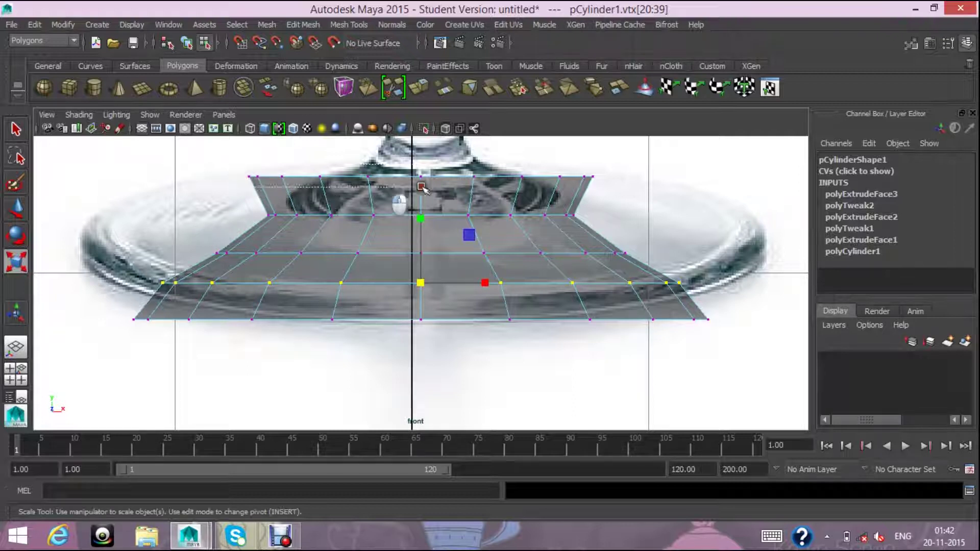
mouse_move(421, 180)
left_mouse_down()
mouse_move(269, 208)
mouse_move(582, 222)
left_mouse_up()
left_click_drag(420, 219, 389, 230)
left_click_drag(198, 233, 645, 276)
left_click_drag(422, 254, 449, 267)
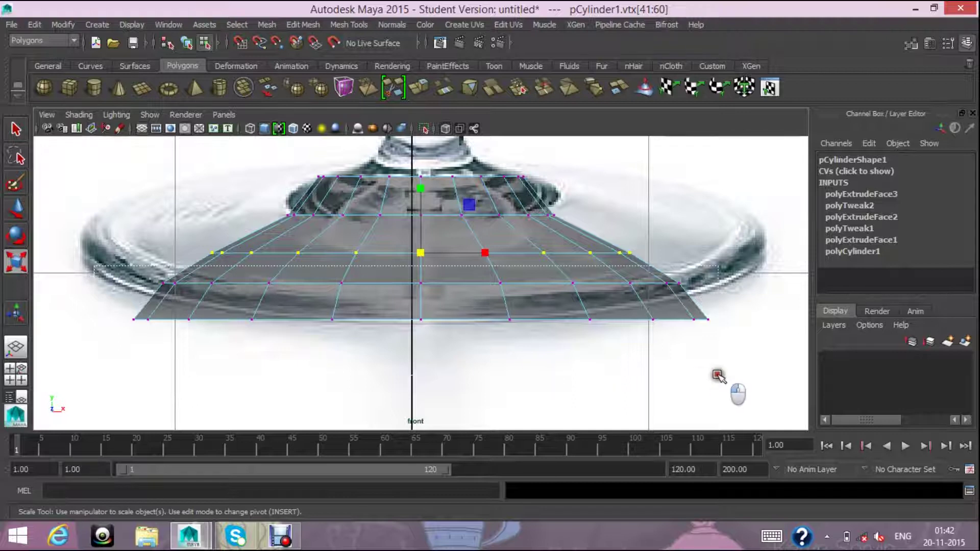
left_click_drag(90, 268, 737, 393)
left_click_drag(418, 305, 463, 319)
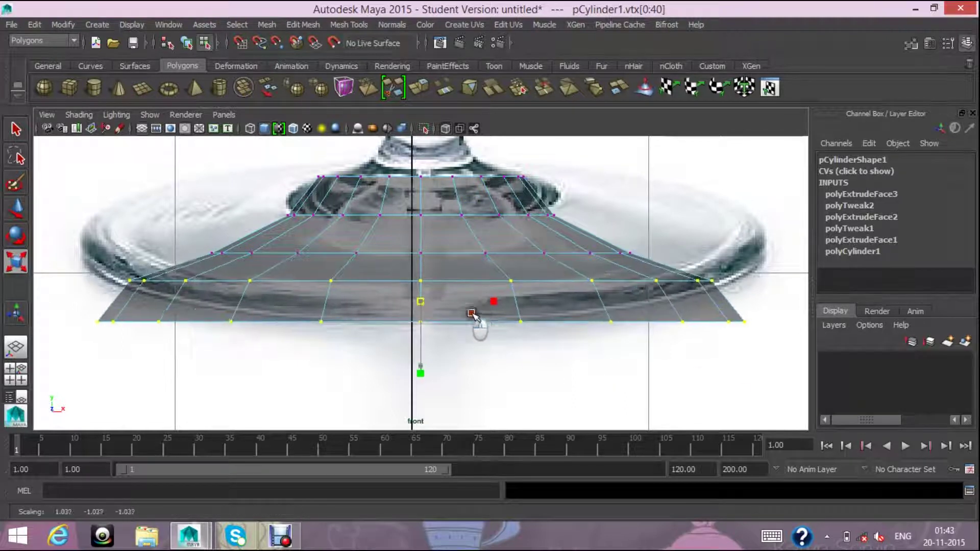
left_click(545, 371)
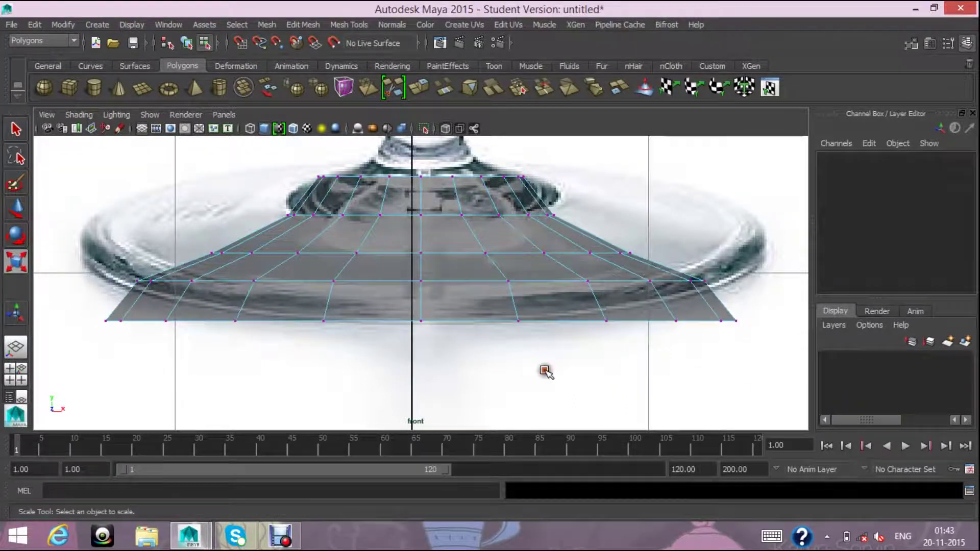
scroll(547, 371, "down", 5)
scroll(547, 371, "down", 2)
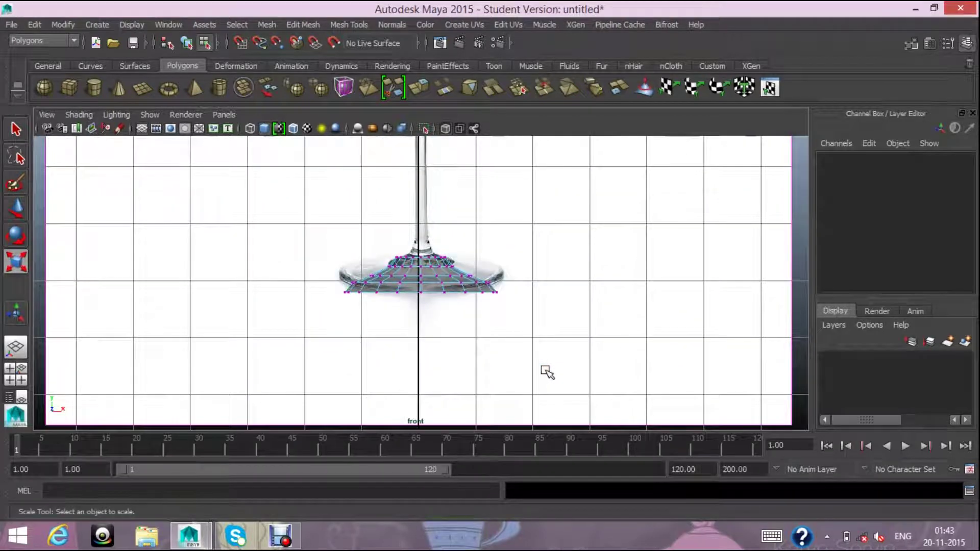
- Select the top ring of faces on the glass base
scroll(547, 372, "up", 2)
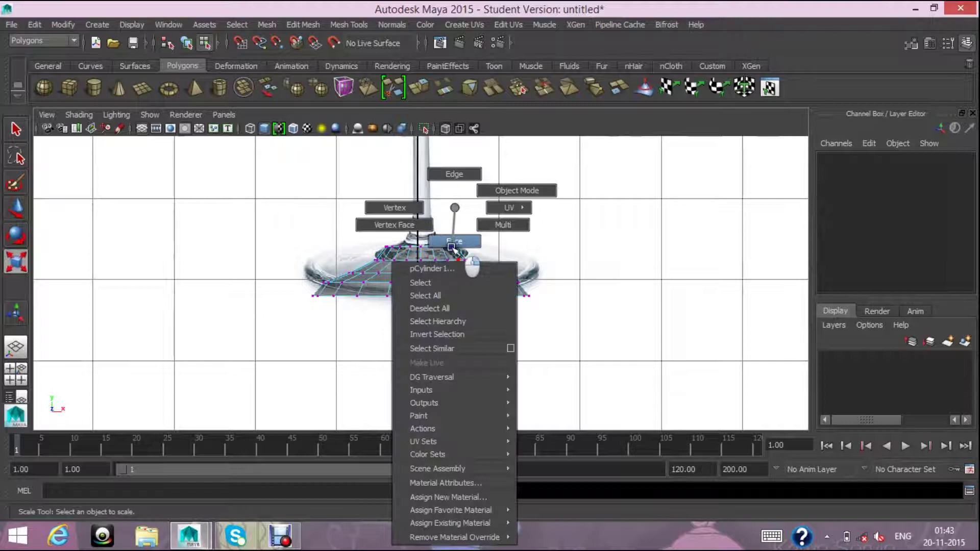
right_click_drag(456, 248, 515, 191)
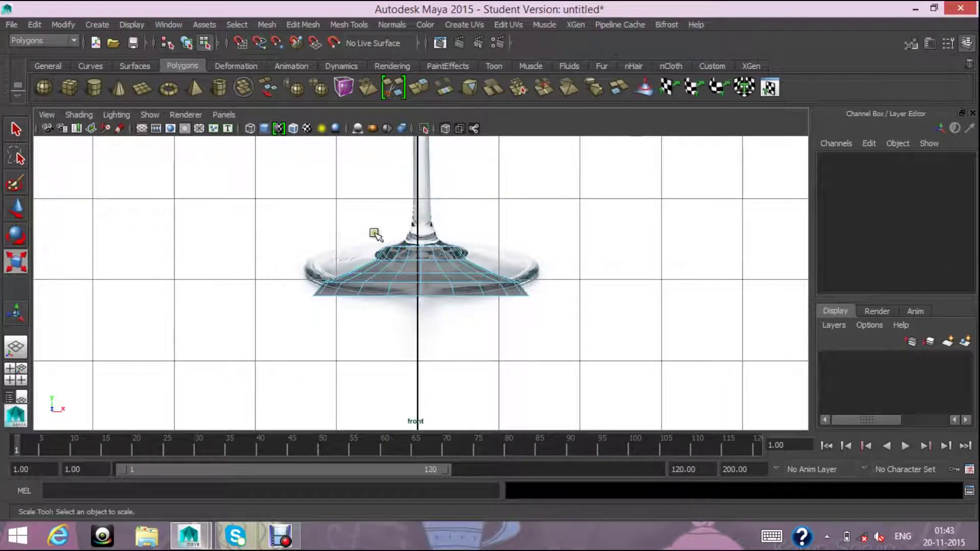
left_click_drag(375, 270, 498, 303)
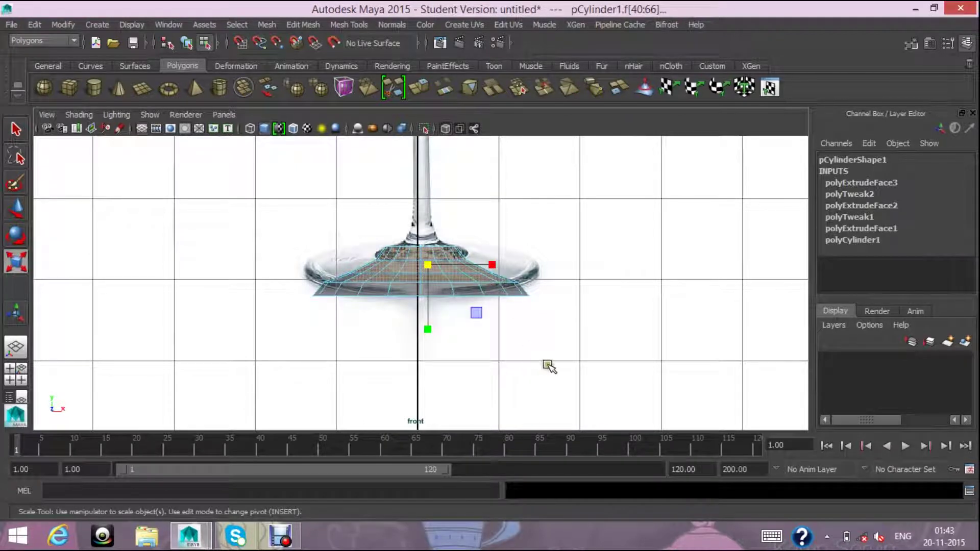
left_click(17, 209)
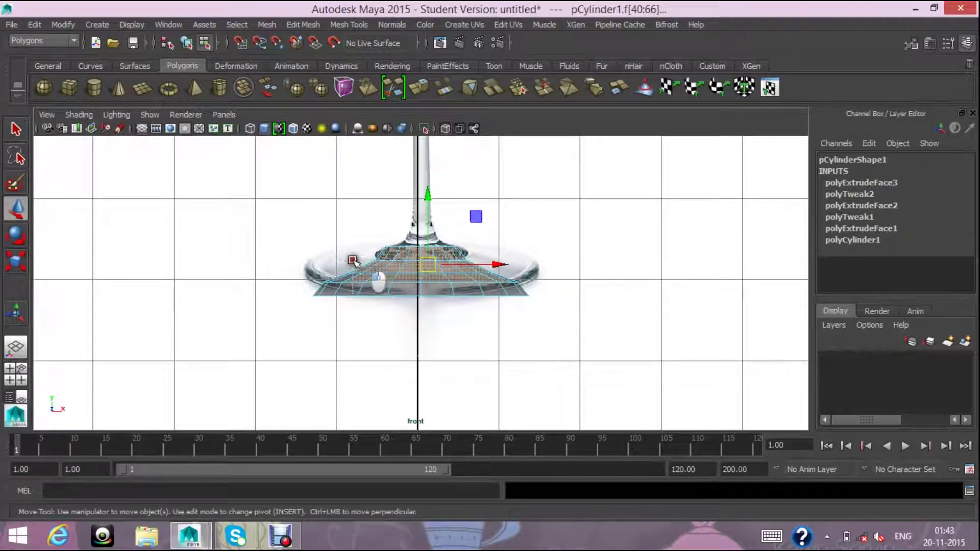
left_click_drag(467, 241, 334, 254)
scroll(534, 280, "up", 2)
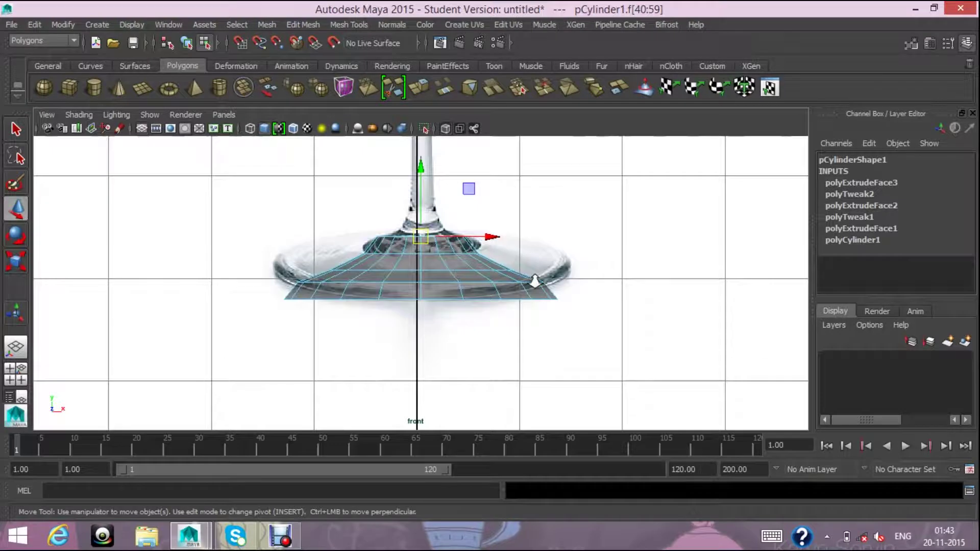
- Extrude the top faces (polyExtrudeFace4) and adjust the new faces with move and scale
left_click(425, 91)
mouse_move(443, 193)
left_mouse_down()
mouse_move(443, 183)
mouse_move(442, 192)
left_mouse_up()
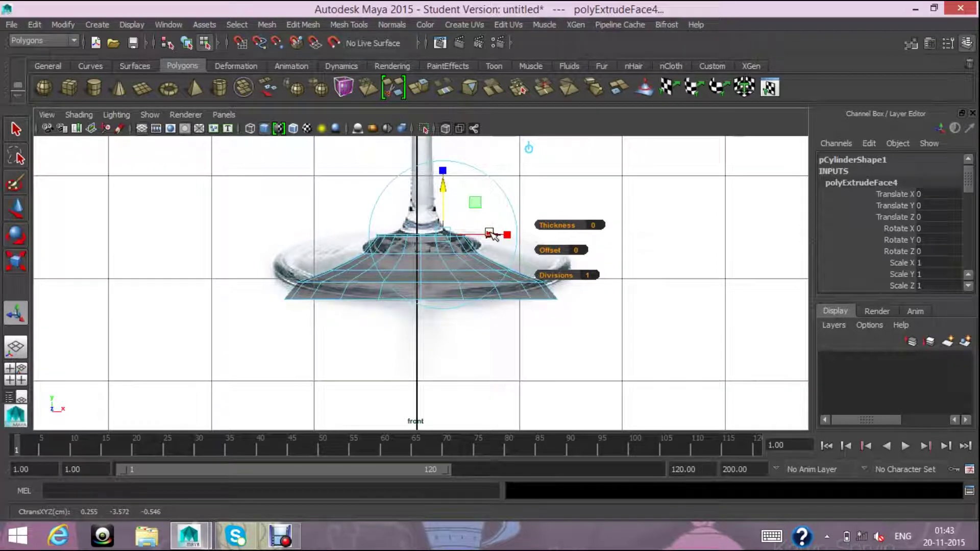
left_click_drag(493, 235, 505, 239)
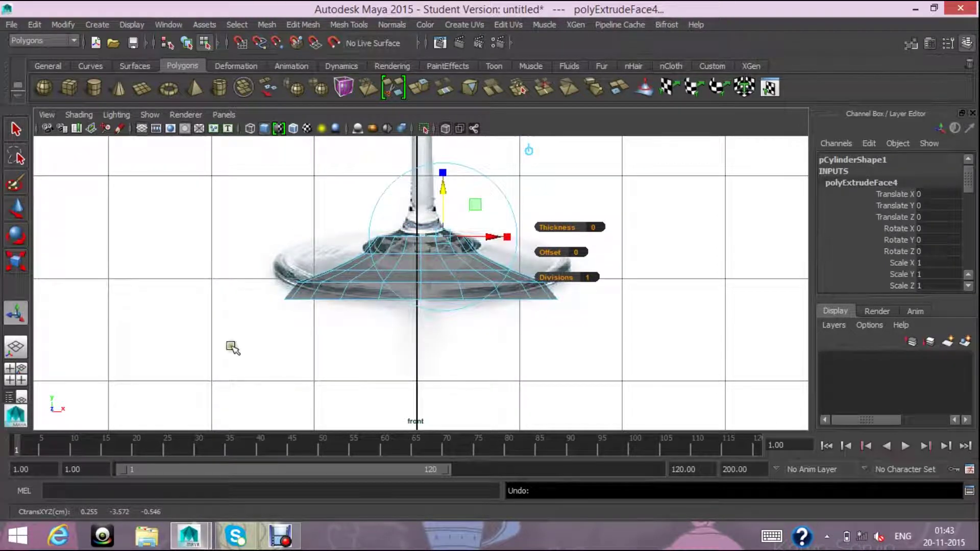
left_click(15, 347)
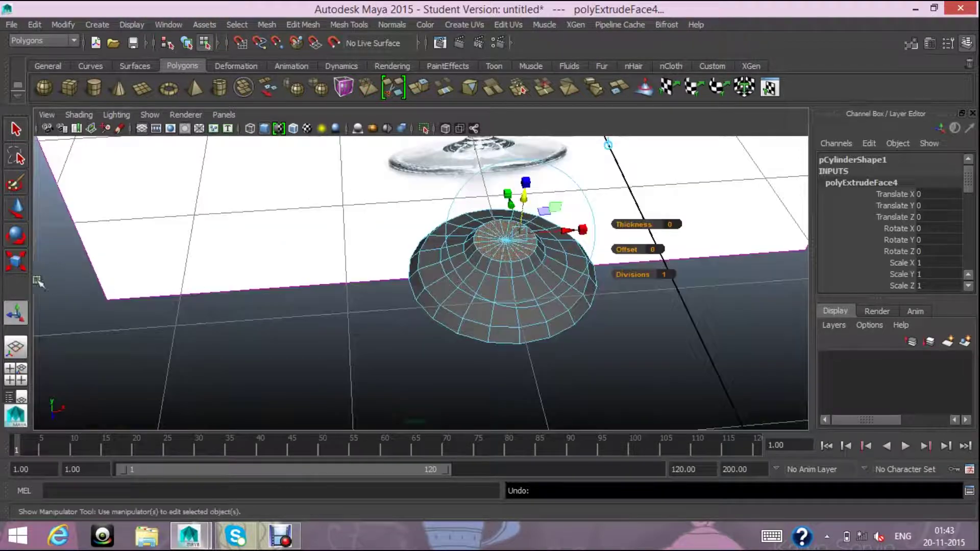
left_click(15, 261)
left_click_drag(505, 244, 497, 247)
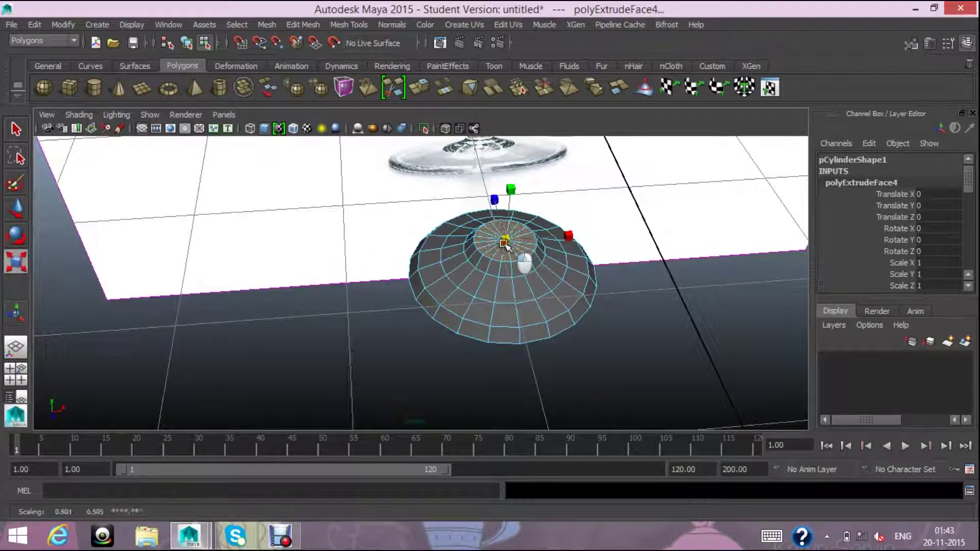
left_click(505, 248)
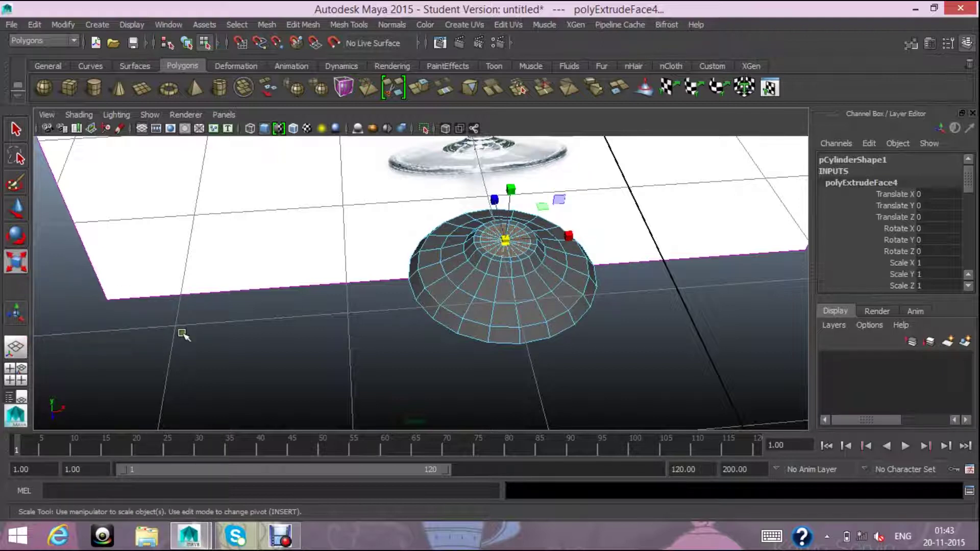
- Raise the extruded ring toward the stem in the maximized front view
key("space")
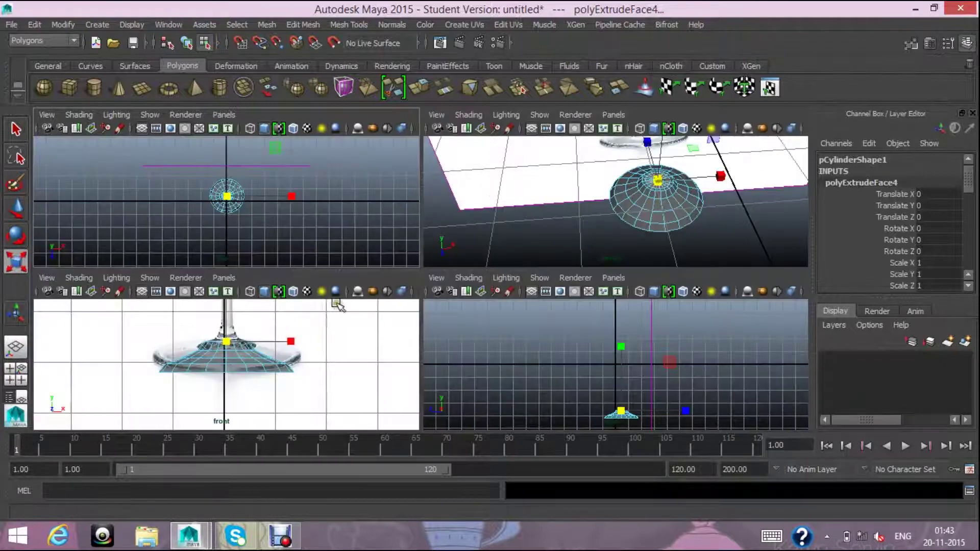
key("space")
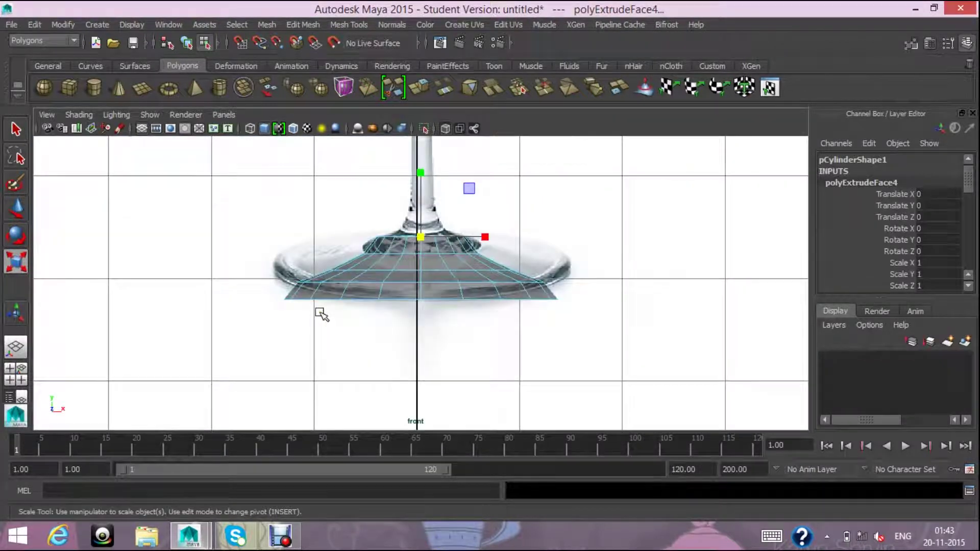
left_click(25, 216)
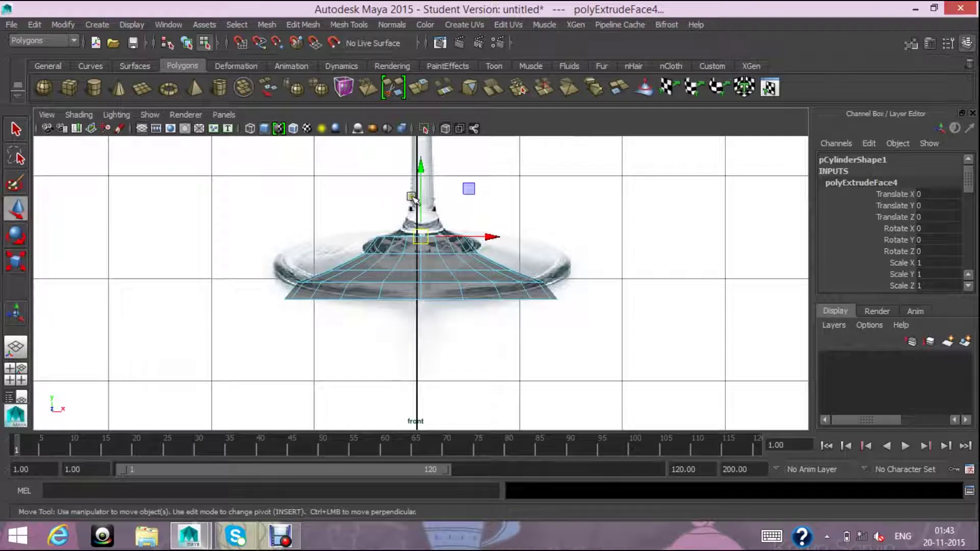
left_click_drag(421, 207, 419, 198)
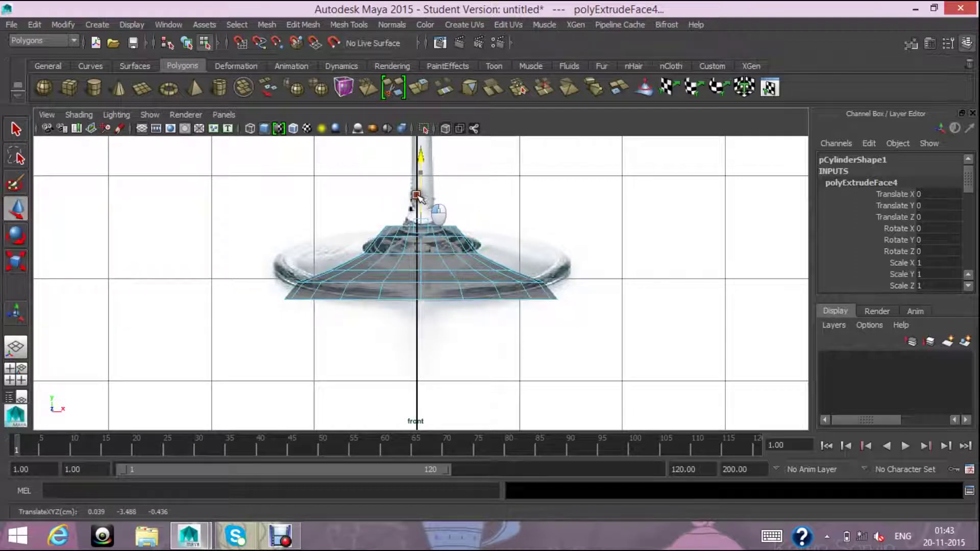
scroll(449, 240, "up", 1)
scroll(449, 240, "up", 1)
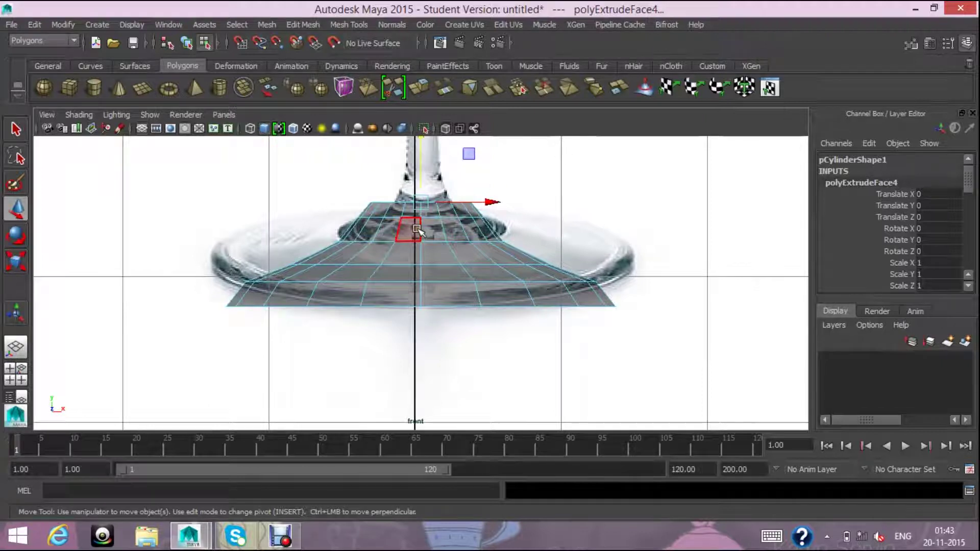
- In Vertex mode, slightly narrow the ring below the extrusion's top ring to match the reference
right_click_drag(418, 229, 388, 233)
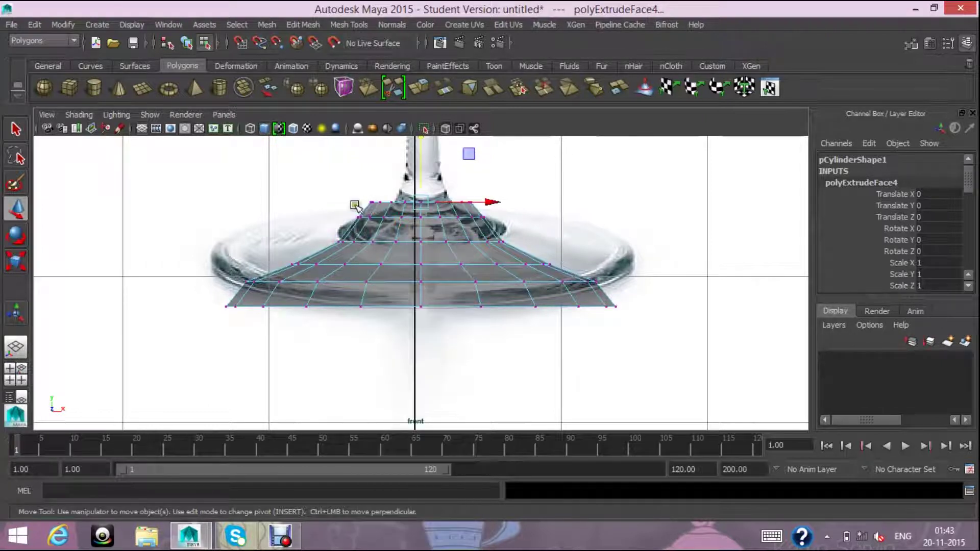
left_click_drag(388, 232, 498, 228)
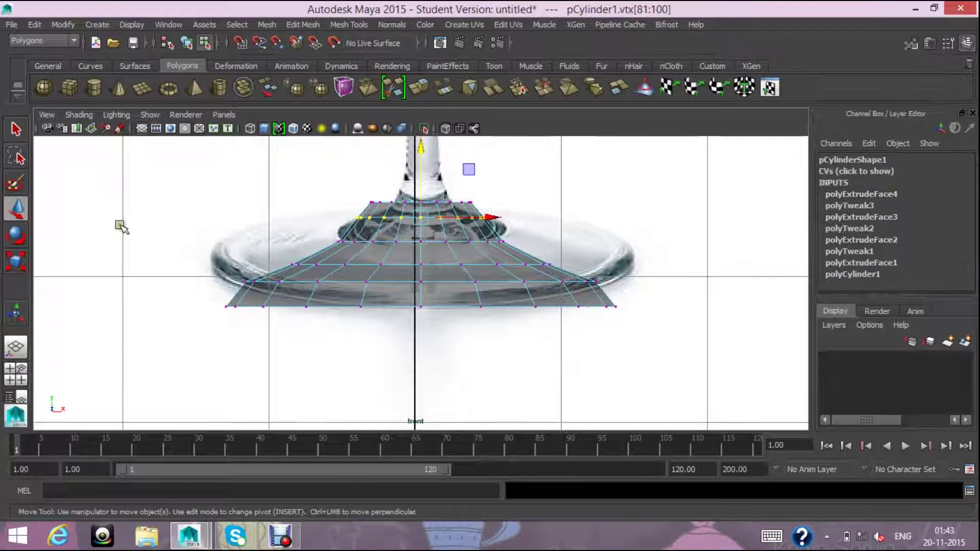
left_click(17, 260)
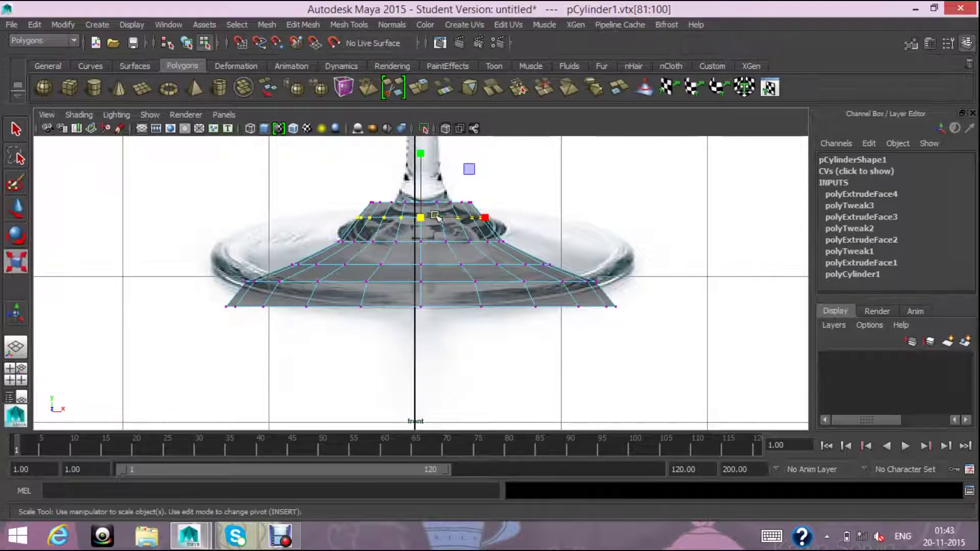
left_click_drag(426, 223, 404, 221)
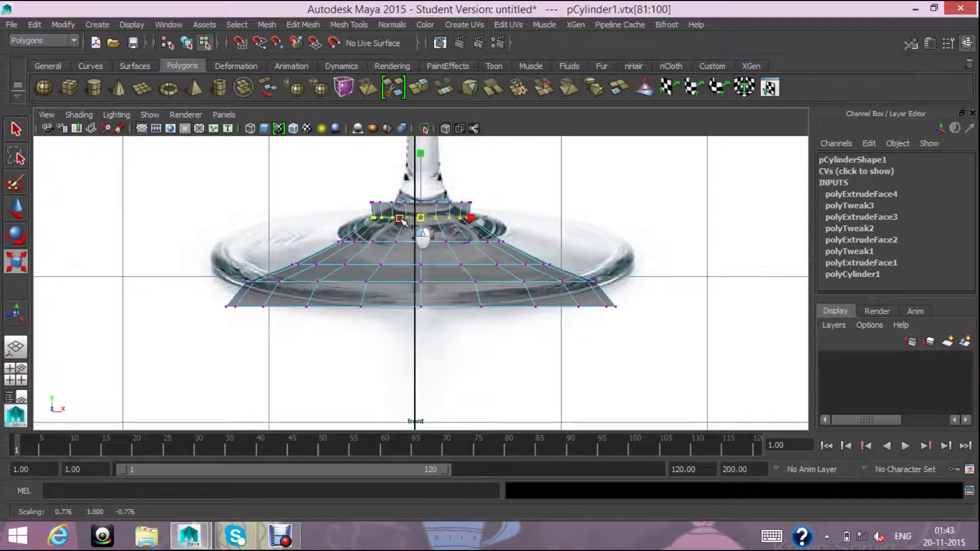
key("ctrl+z")
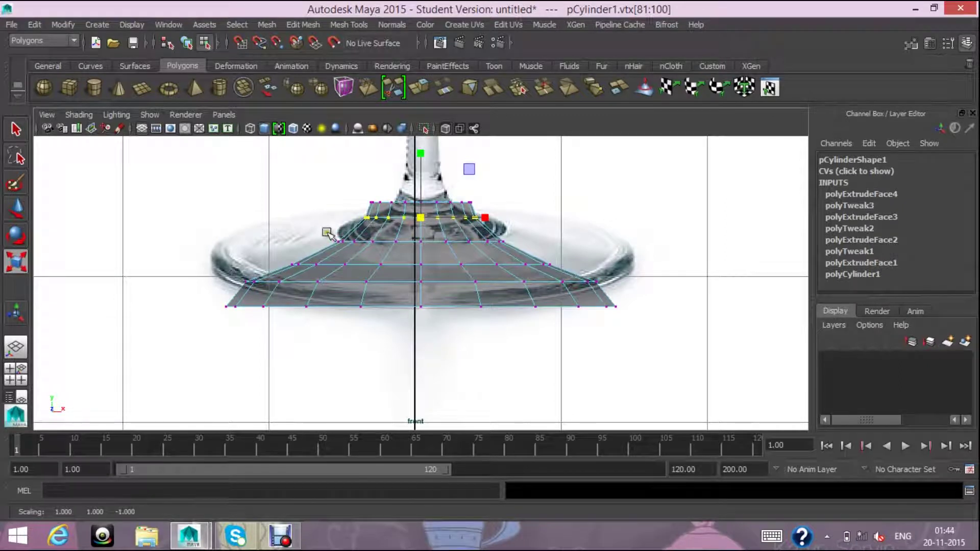
left_click_drag(327, 233, 545, 255)
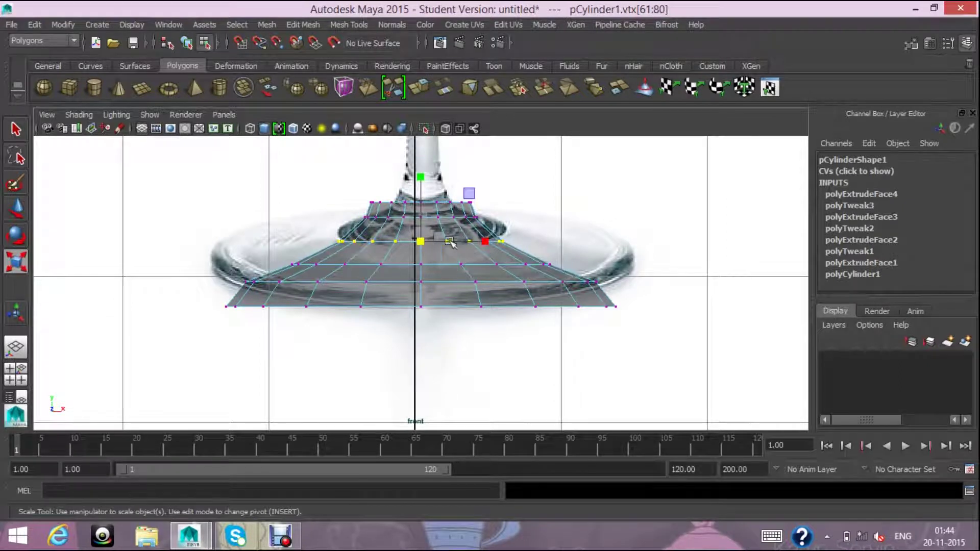
left_click_drag(420, 242, 415, 240)
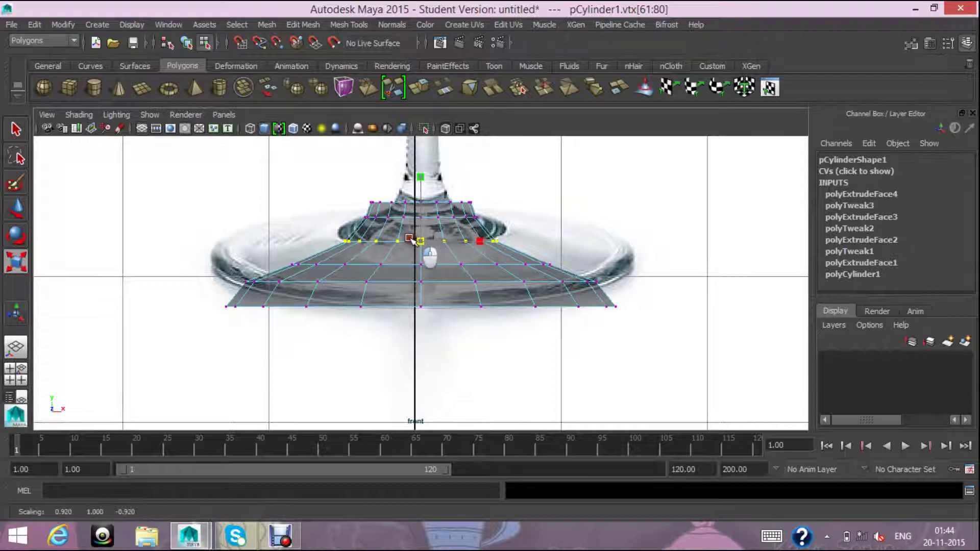
- Re-enter Vertex mode on the cylinder and shrink the extrusion's top vertex ring
right_click(451, 205)
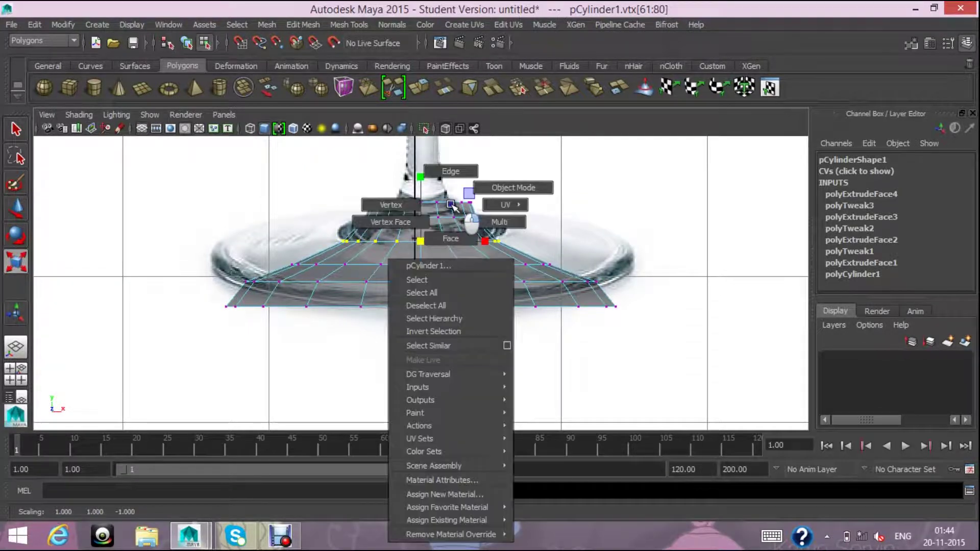
left_click(468, 190)
scroll(470, 215, "down", 3)
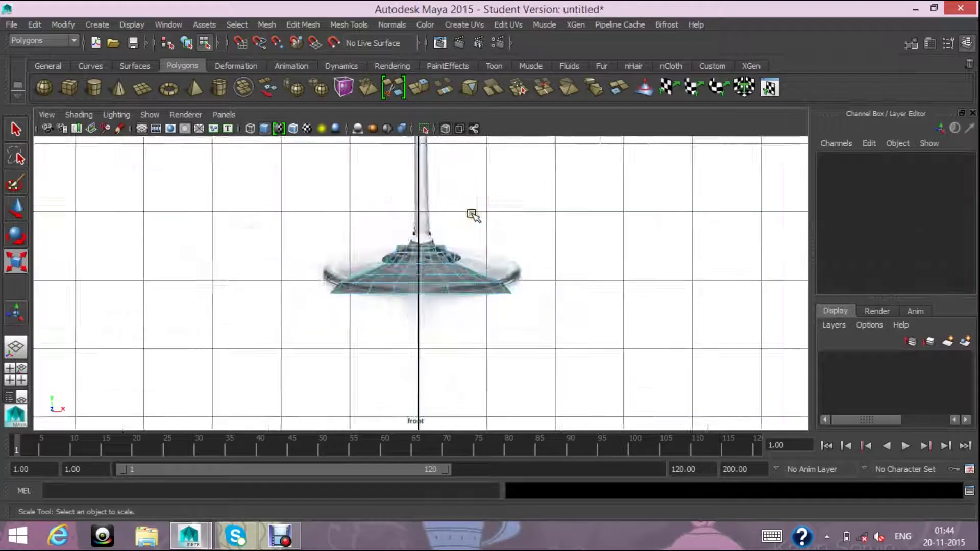
scroll(474, 215, "down", 3)
scroll(473, 215, "up", 2)
scroll(473, 215, "up", 1)
scroll(474, 215, "up", 2)
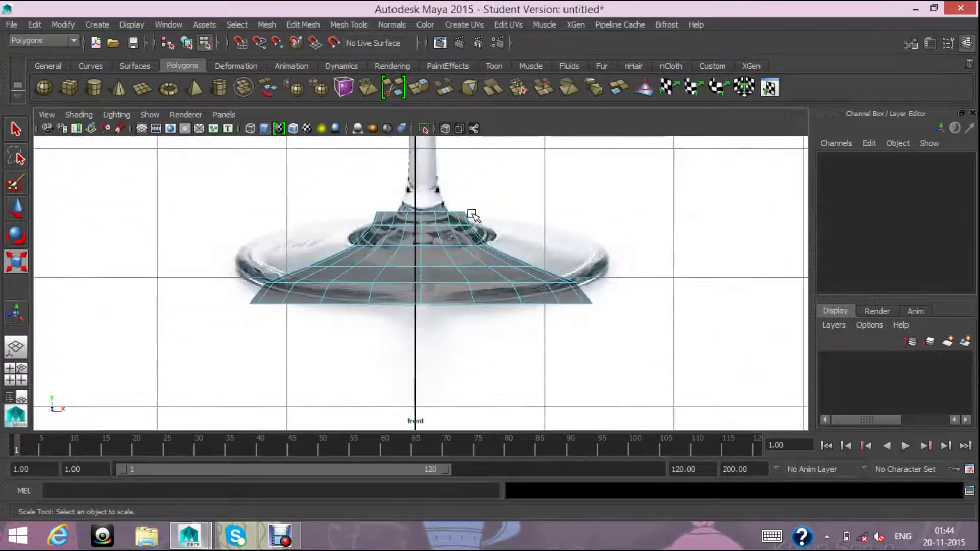
right_click_drag(416, 213, 351, 206)
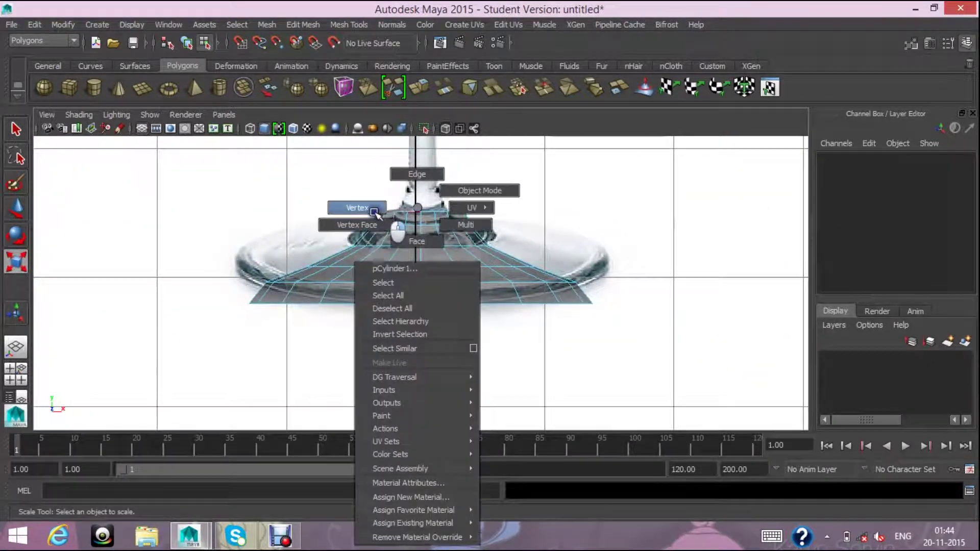
mouse_move(367, 202)
left_mouse_down()
mouse_move(474, 219)
mouse_move(412, 213)
left_mouse_up()
- Slightly shrink the bottom vertex ring of the base
scroll(435, 264, "down", 3)
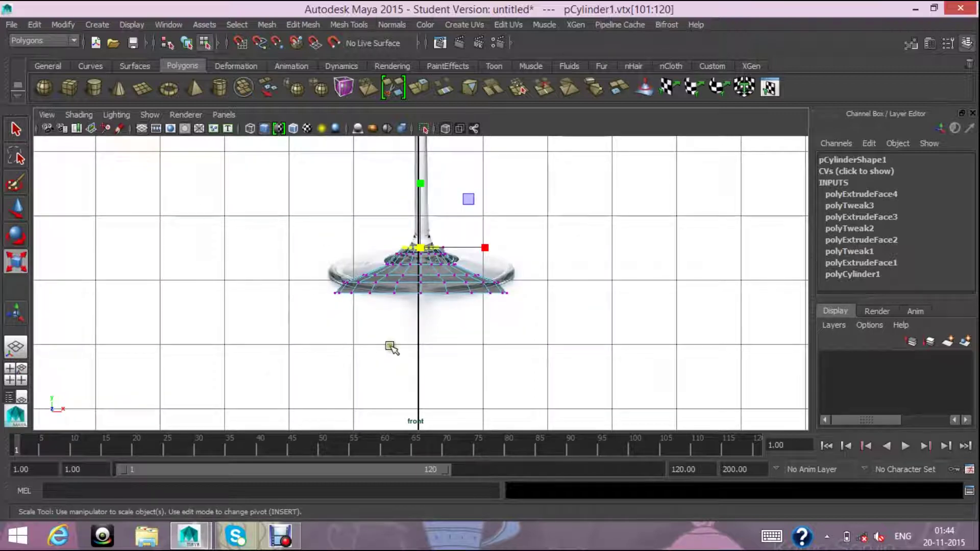
left_click_drag(564, 357, 311, 288)
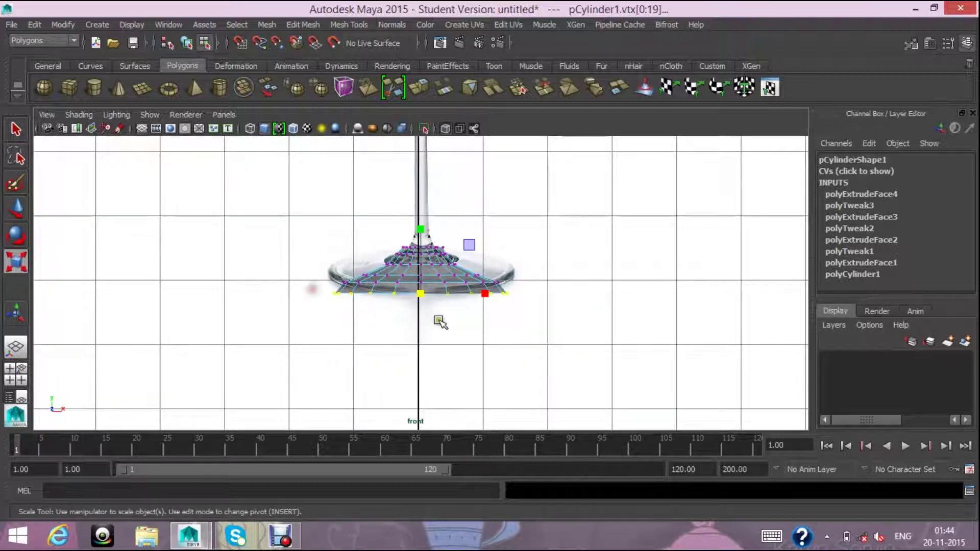
left_click_drag(420, 294, 405, 301)
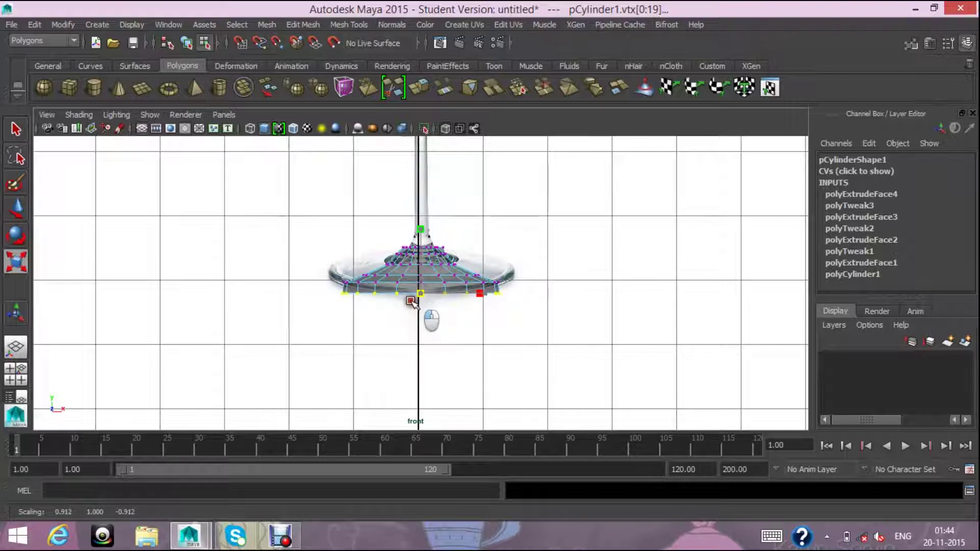
scroll(452, 309, "up", 2)
scroll(452, 309, "up", 1)
scroll(451, 309, "up", 2)
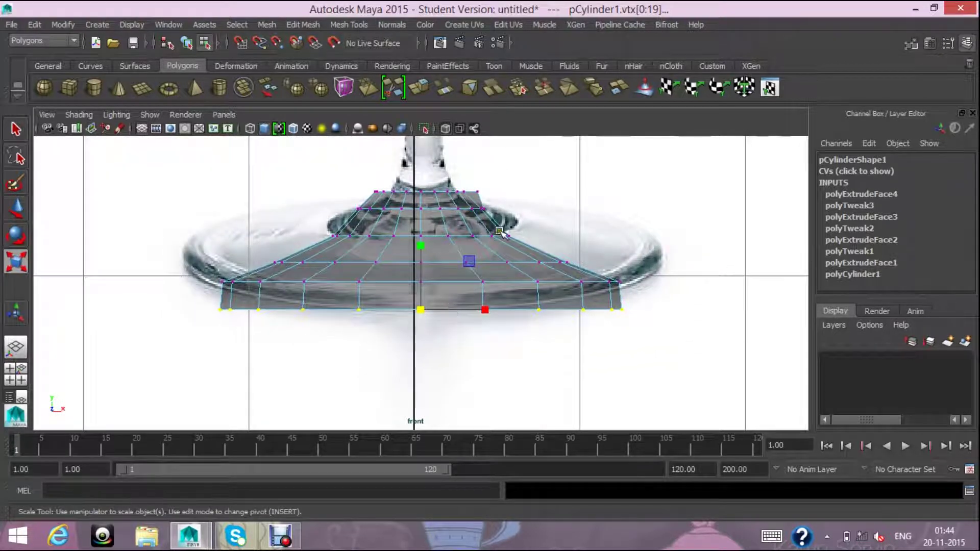
- Nudge top vertex vtx[121] right along X to hug the stem, then show four views
left_click(475, 189)
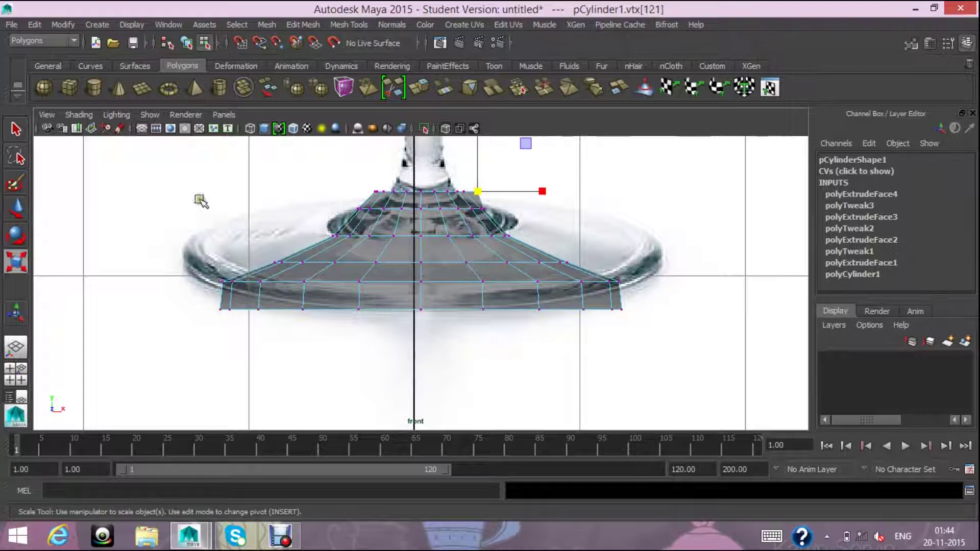
left_click(16, 208)
left_click_drag(519, 194, 537, 193)
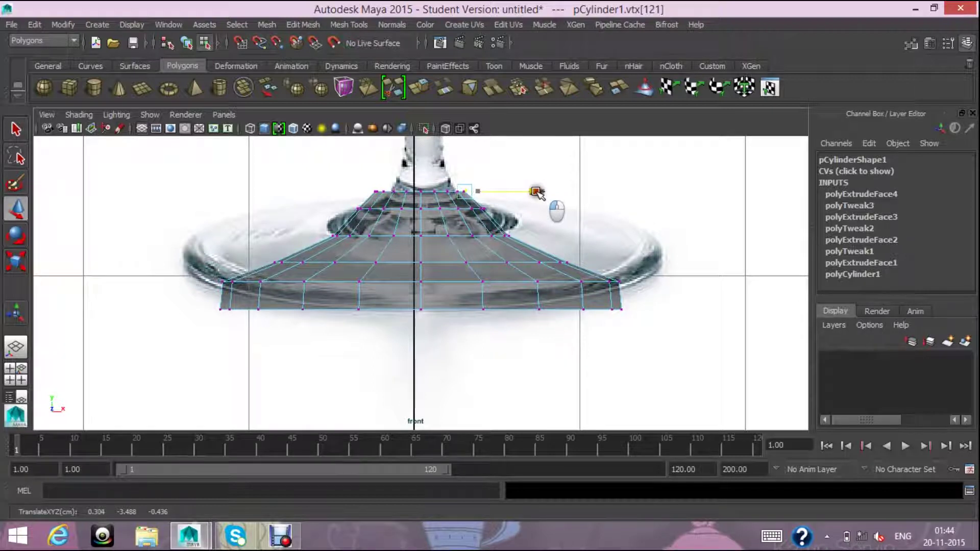
scroll(514, 203, "up", 2)
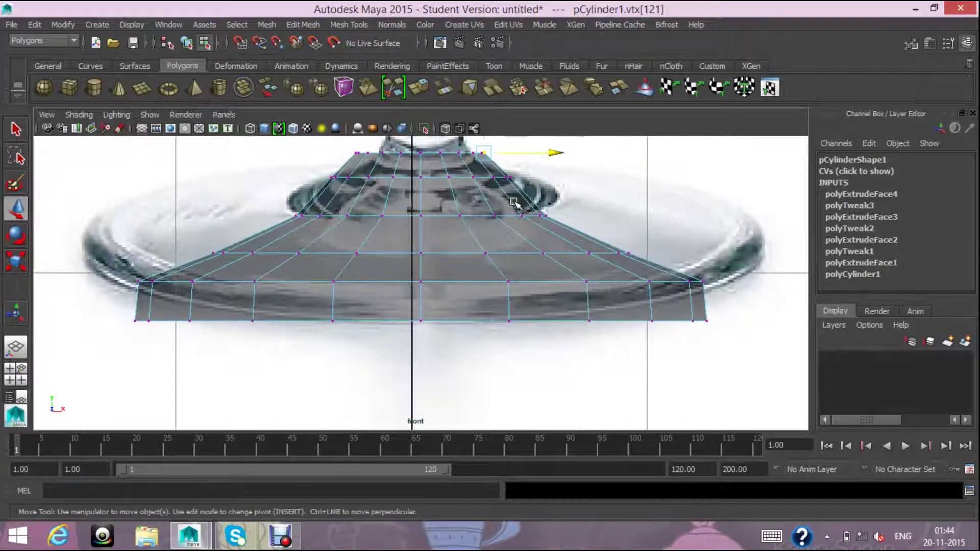
left_click_drag(547, 153, 554, 153)
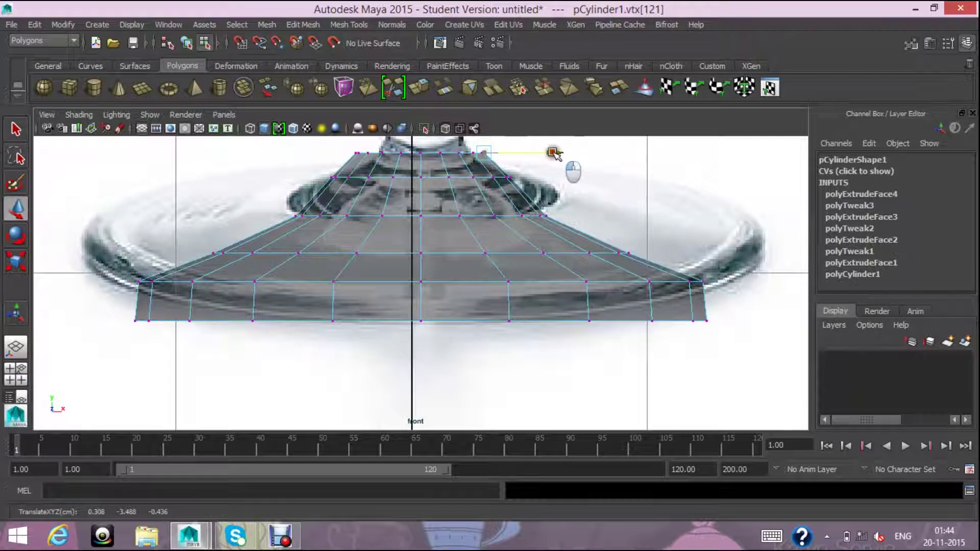
scroll(403, 202, "down", 5)
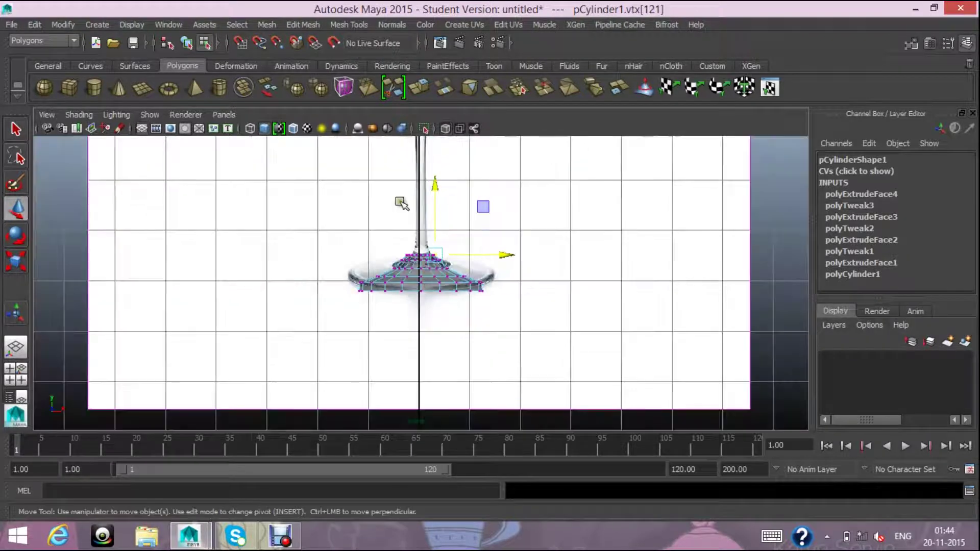
left_click(11, 380)
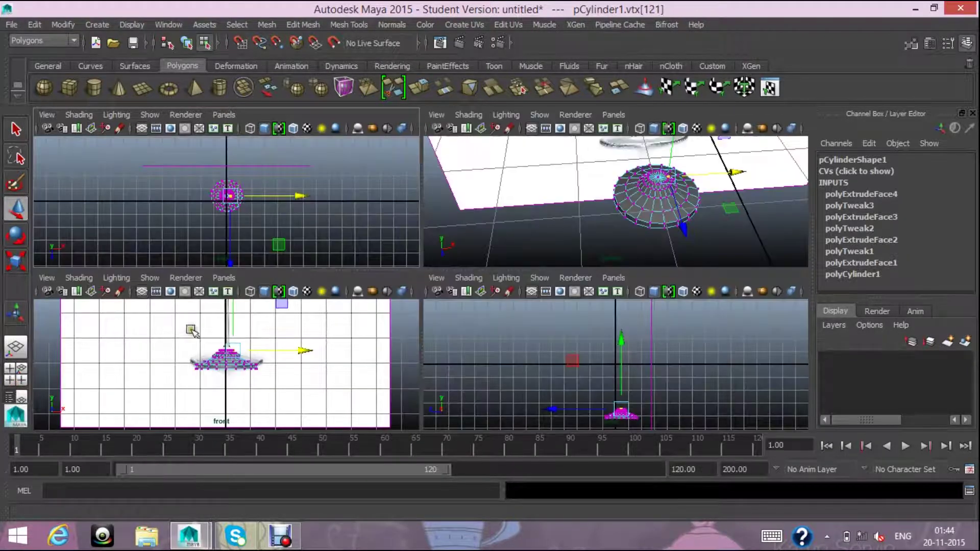
- Switch the cylinder to Face mode and frame its top cap in the perspective view
right_click(681, 200)
mouse_move(680, 201)
right_mouse_down()
mouse_move(679, 234)
mouse_move(604, 221)
mouse_move(645, 239)
right_mouse_up()
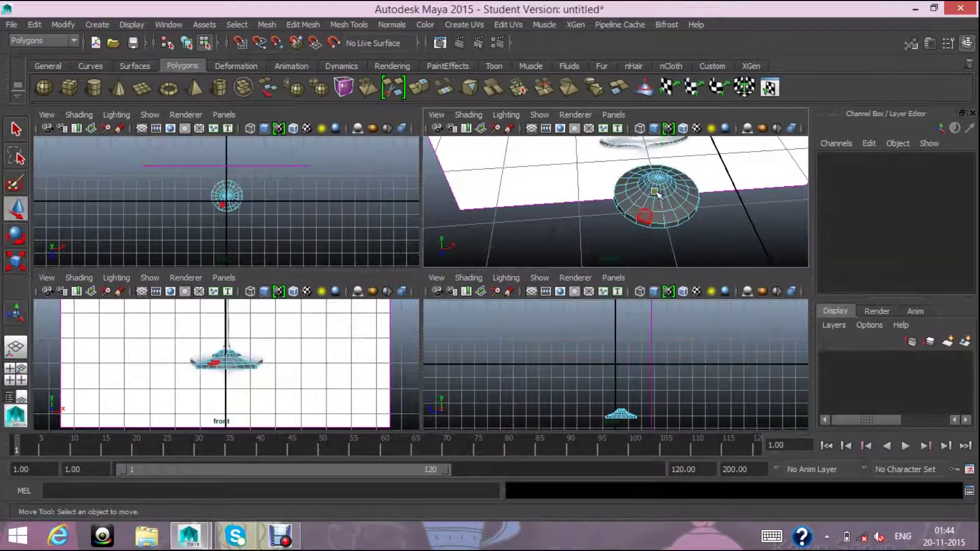
scroll(668, 170, "up", 3)
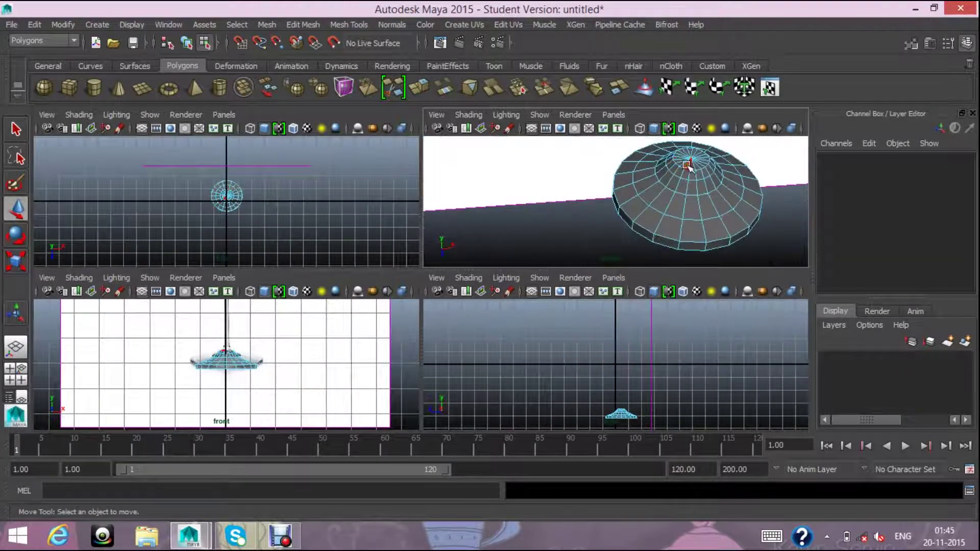
left_click(687, 164)
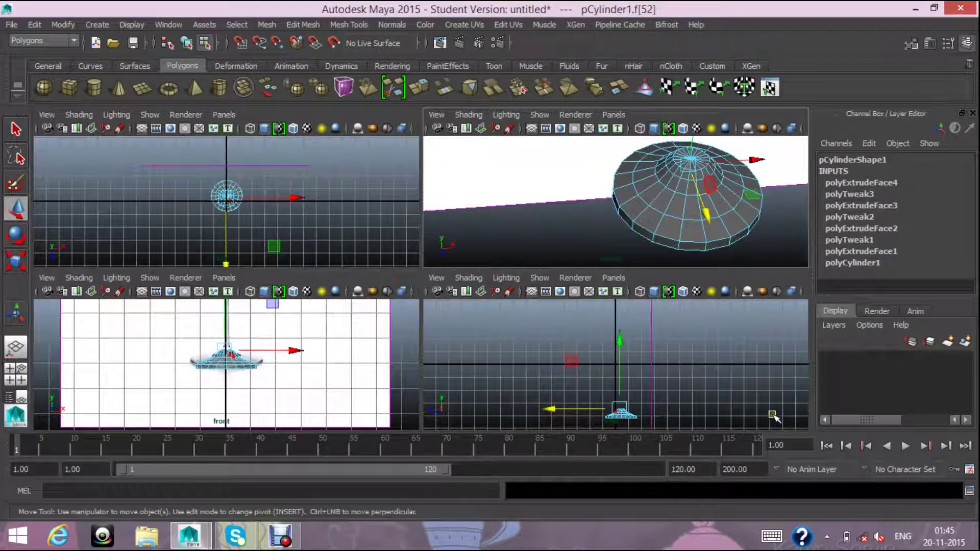
key("f")
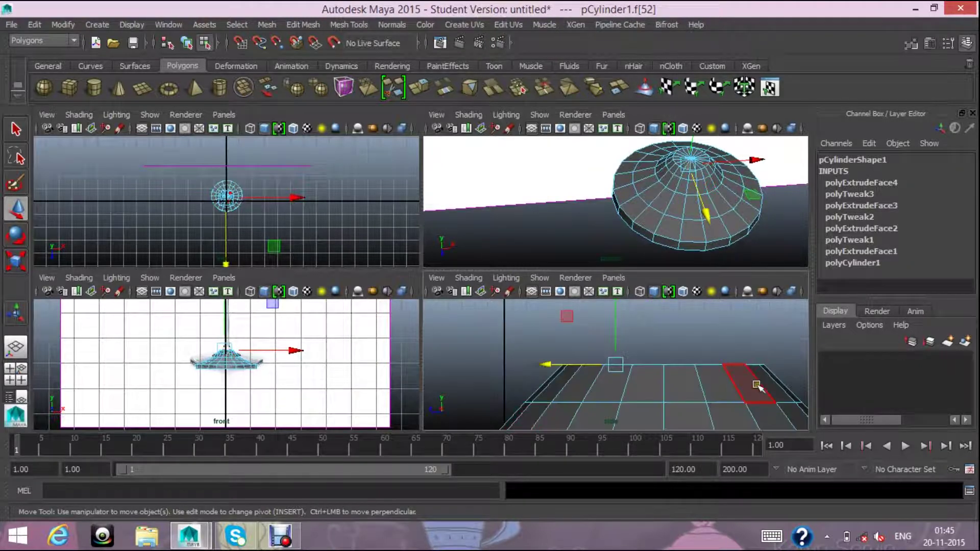
left_click(595, 225)
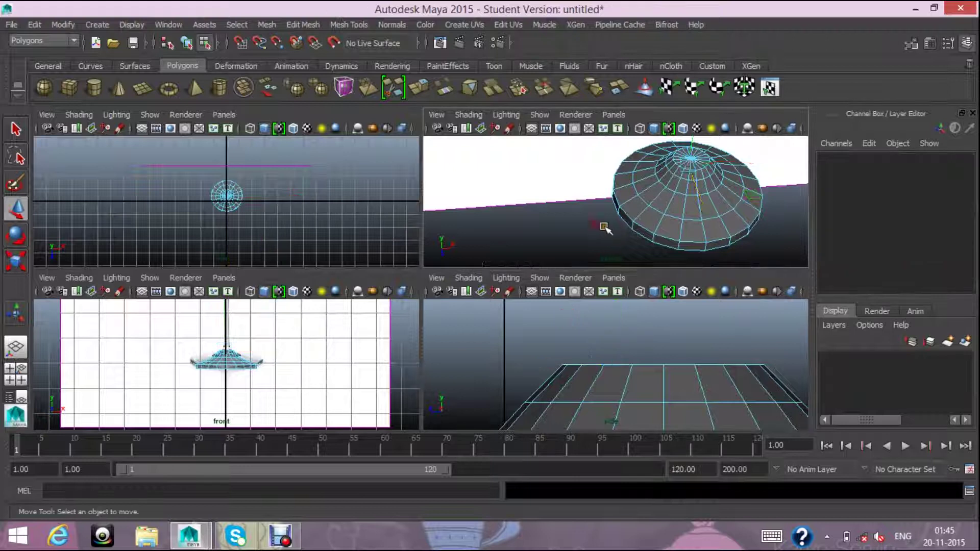
key("a")
scroll(638, 232, "up", 2)
scroll(638, 234, "up", 2)
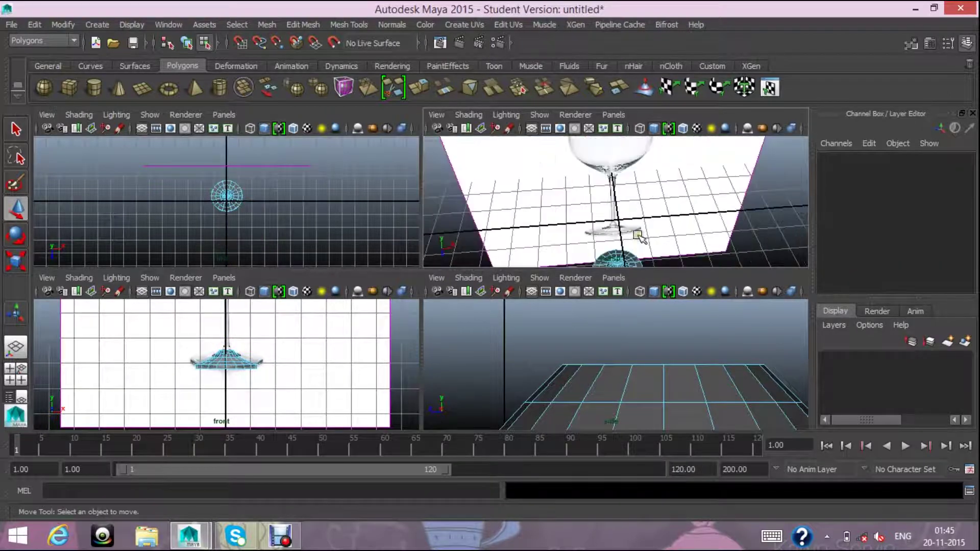
- Select the first wedge faces of the top cap
left_click(630, 260)
key("f")
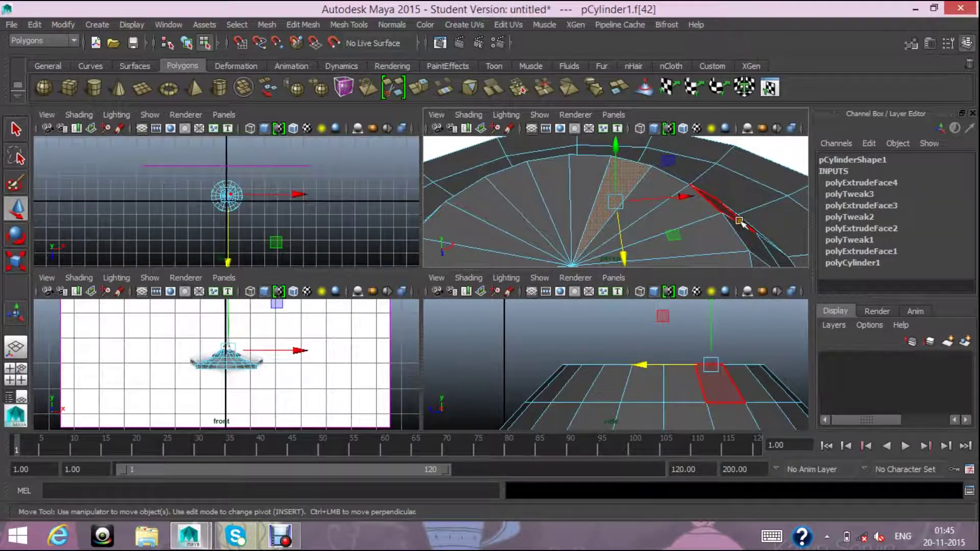
scroll(719, 220, "down", 3)
scroll(733, 223, "down", 2)
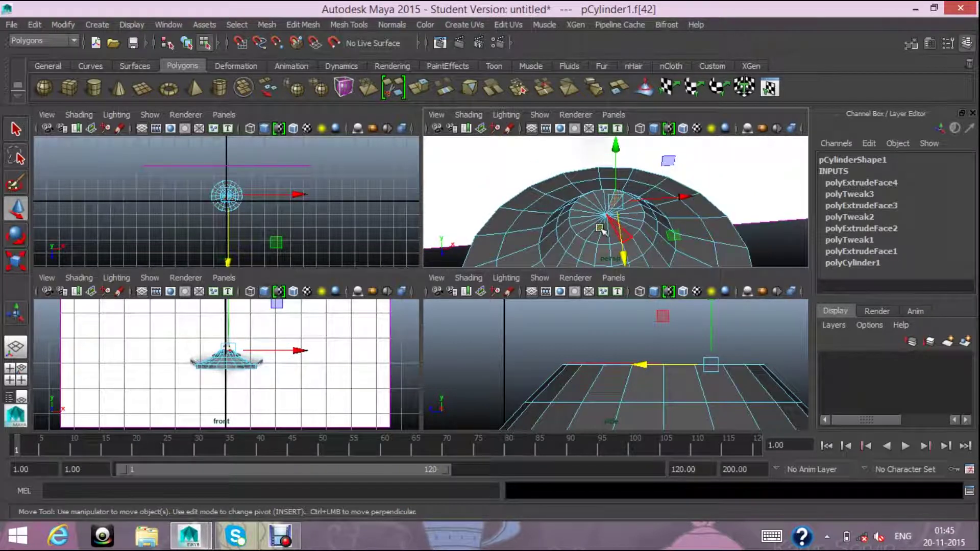
left_click(589, 206, "shift")
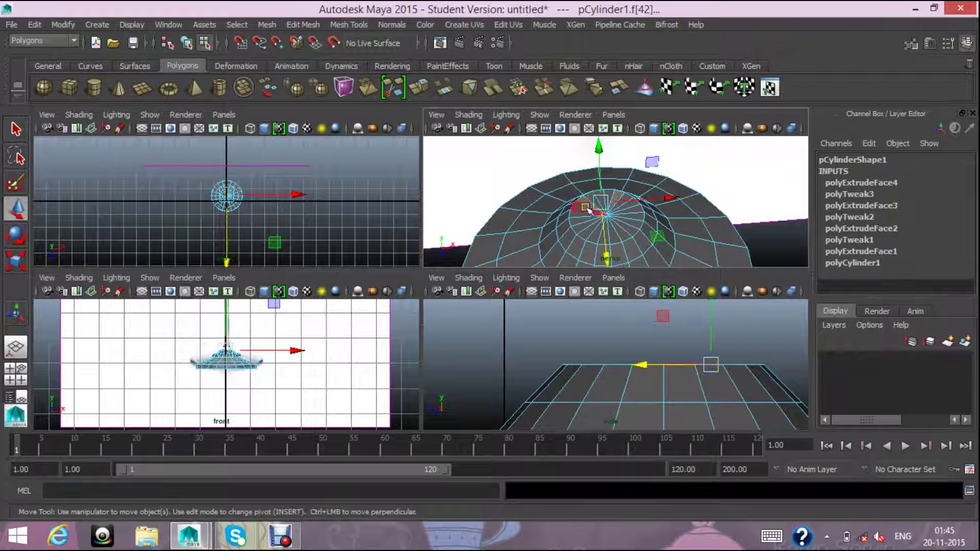
scroll(581, 211, "up", 2)
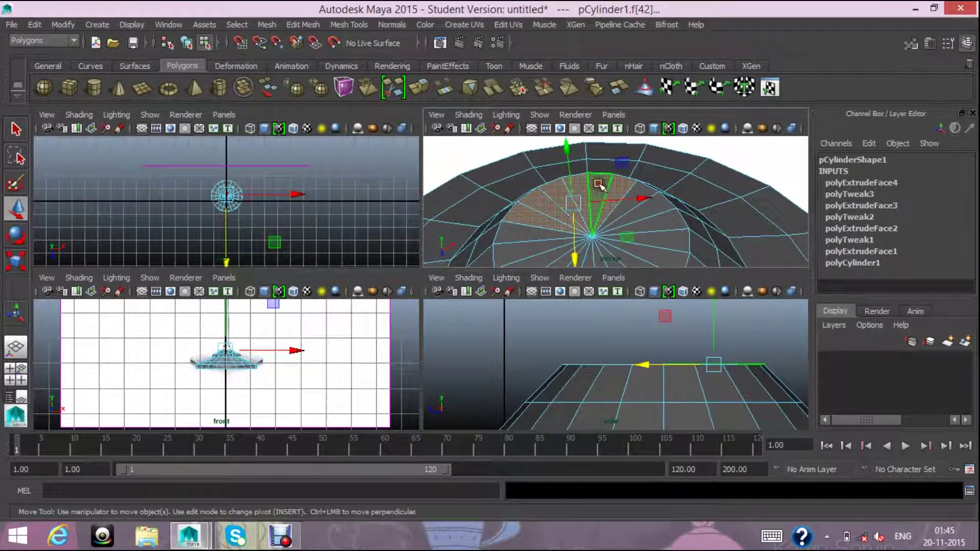
left_click_drag(590, 186, 636, 203, "shift")
left_click(647, 205, "shift")
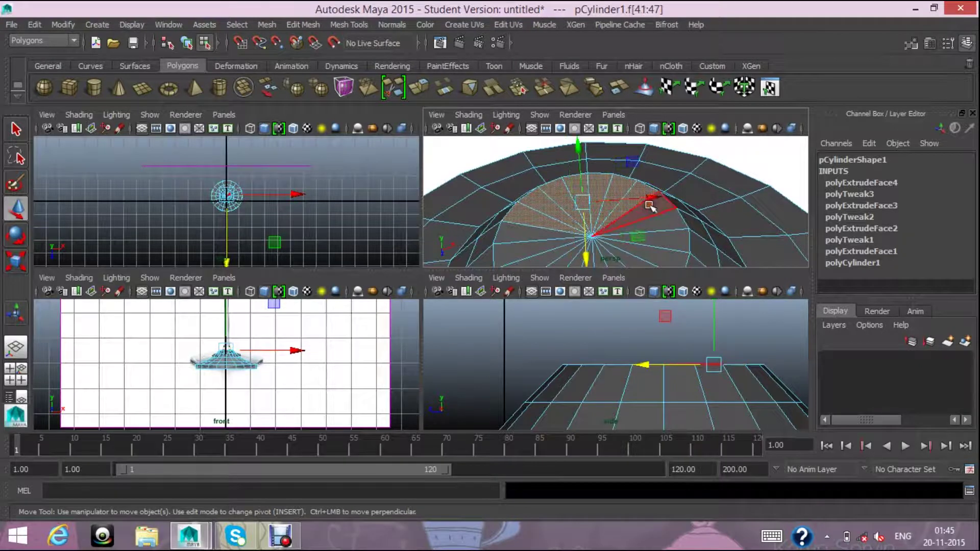
left_click(526, 245, "shift")
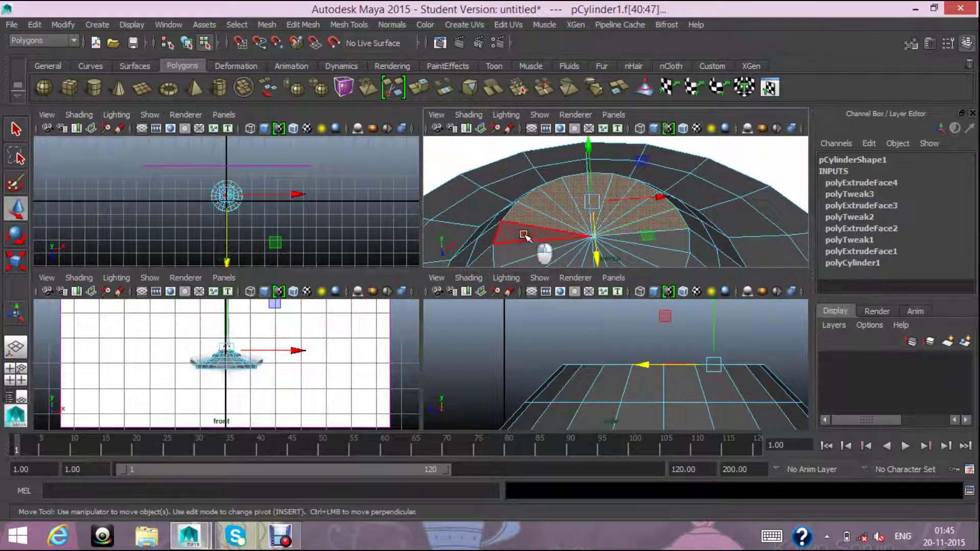
scroll(538, 243, "down", 1)
- Complete the selection of all twenty cap faces f[40:59], then maximize the front view
left_click(575, 253, "shift")
left_click(582, 255, "shift")
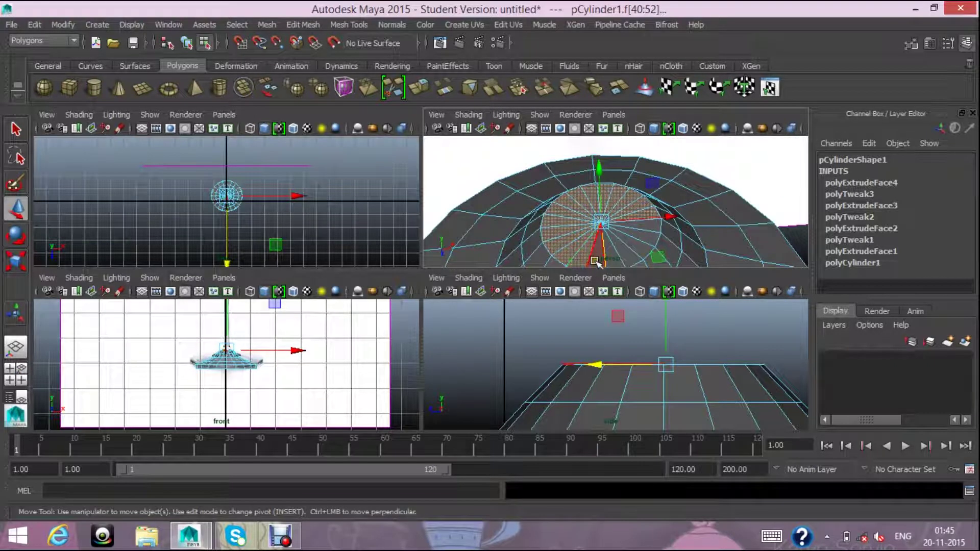
left_click(609, 258, "shift")
left_click(632, 242, "shift")
left_click(650, 225, "shift")
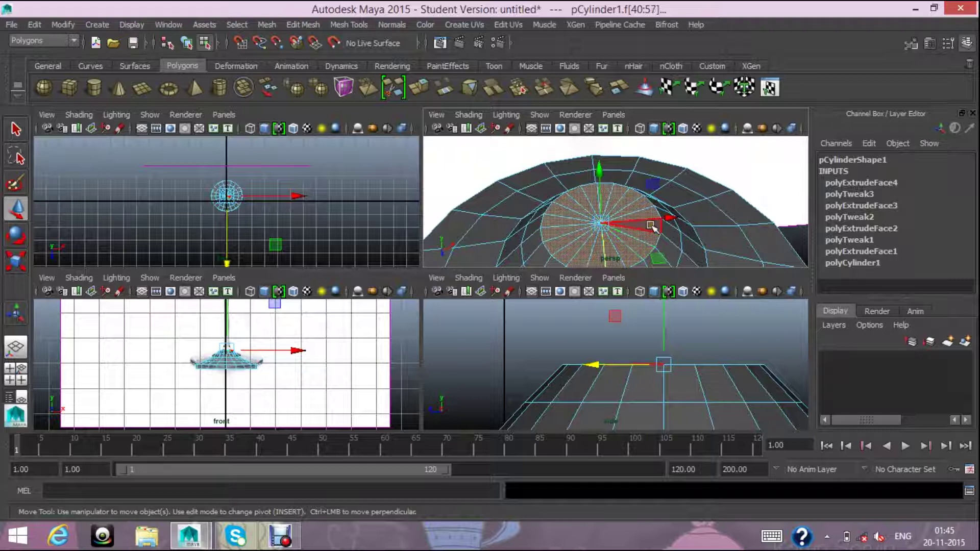
left_click(657, 258)
key("space")
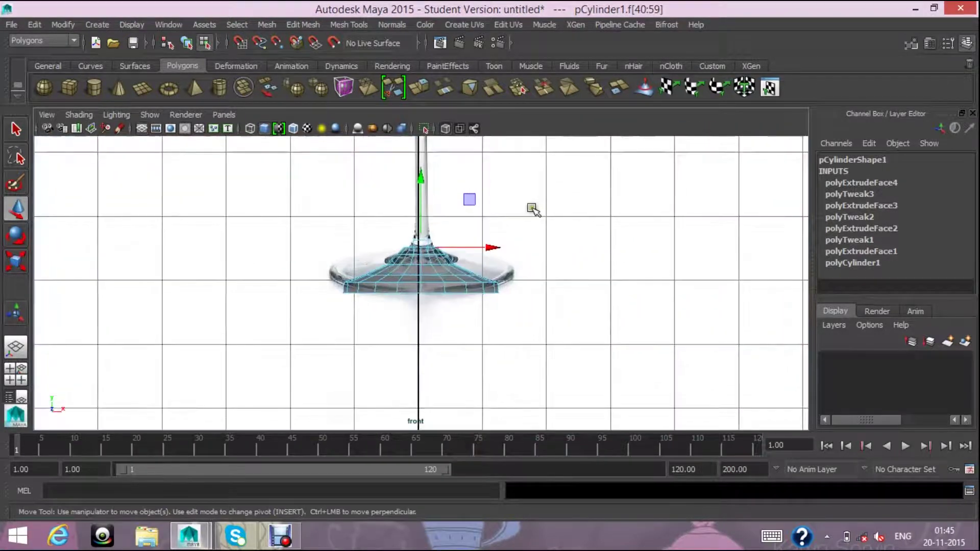
- Extrude the cap faces (polyExtrudeFace5) and scale them inward to about 0.77
scroll(541, 202, "up", 2)
scroll(540, 201, "up", 2)
scroll(541, 201, "up", 2)
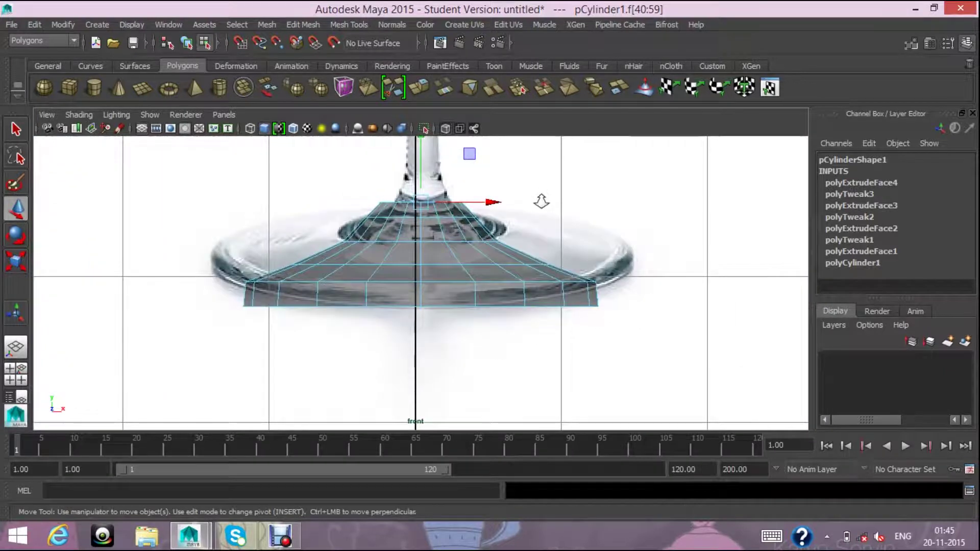
scroll(541, 201, "down", 5)
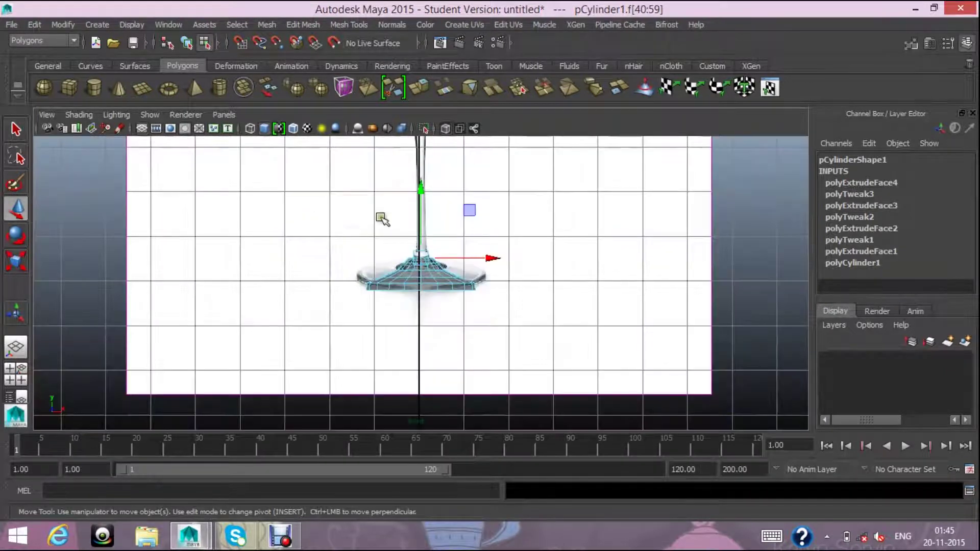
left_click(19, 353)
left_click(420, 87)
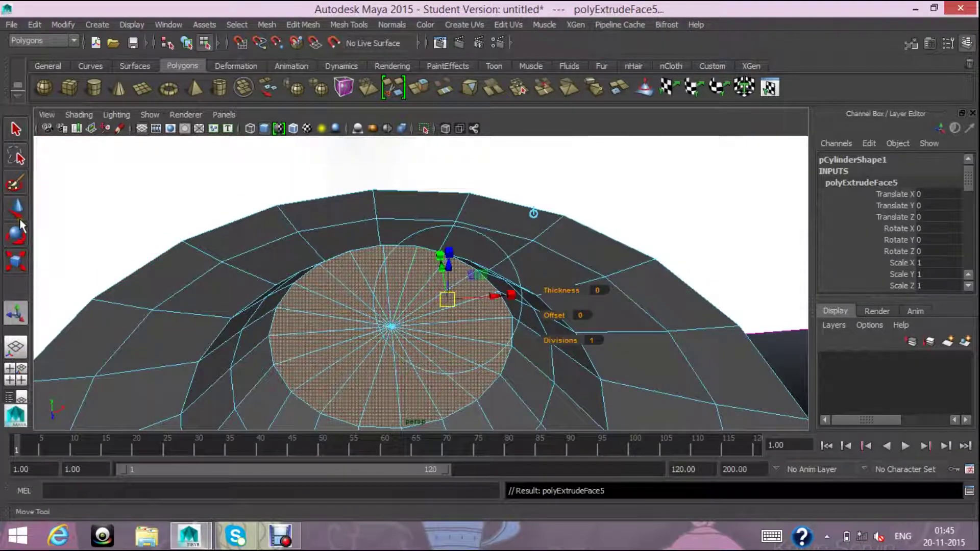
left_click(16, 261)
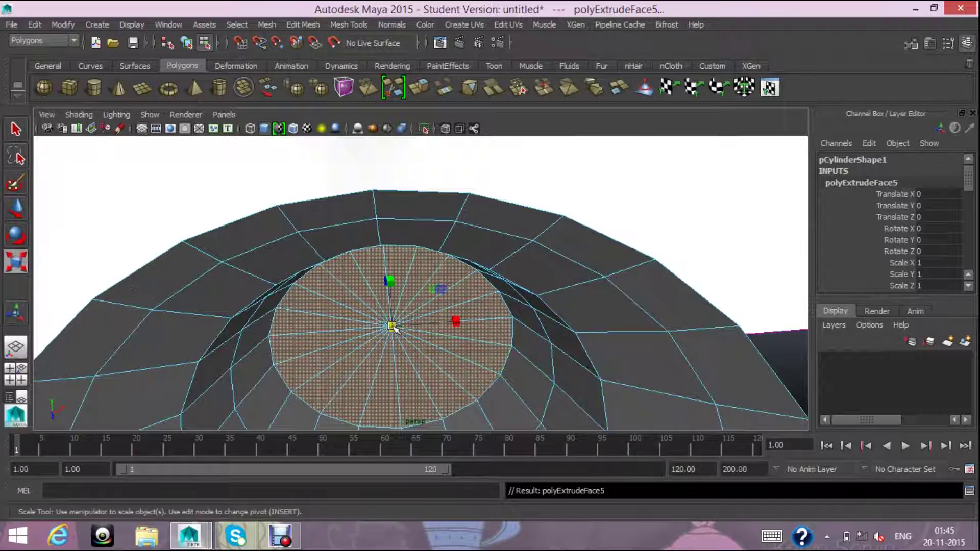
left_click_drag(392, 326, 351, 337)
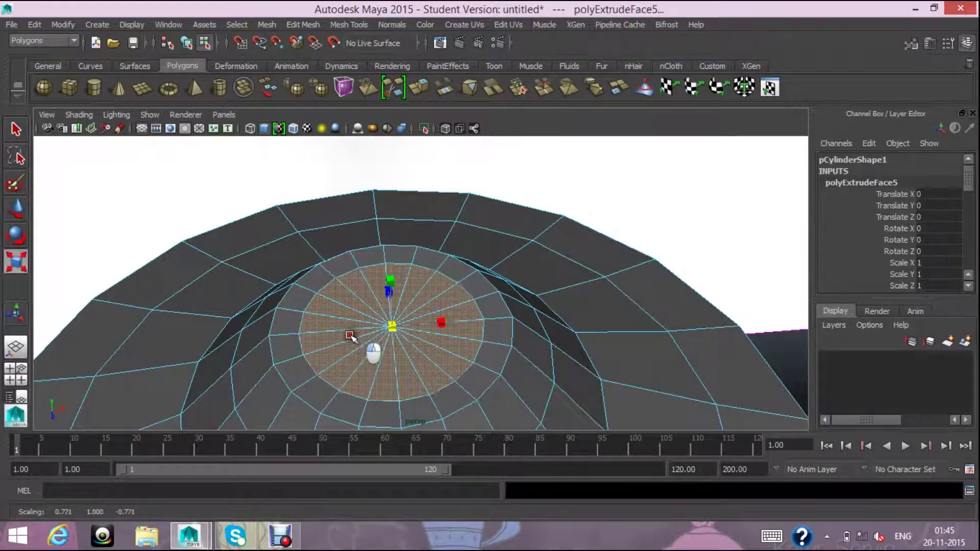
key("ctrl+z")
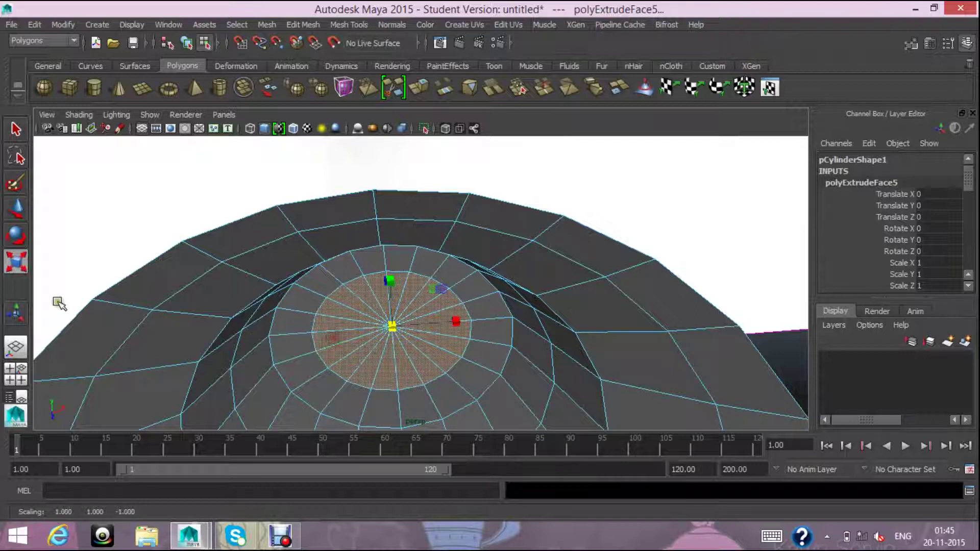
left_click(16, 369)
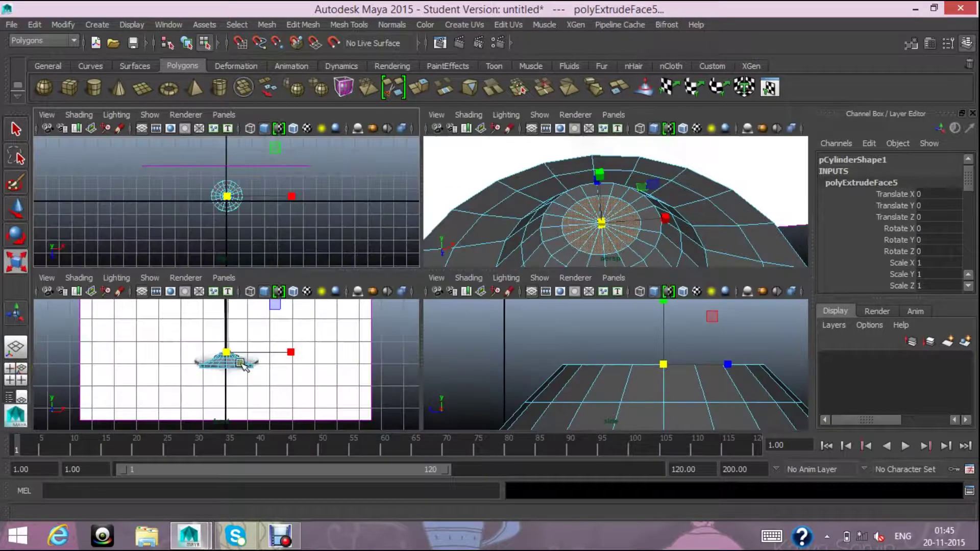
- Raise the base's top ring vertically in the maximized front view
key("space")
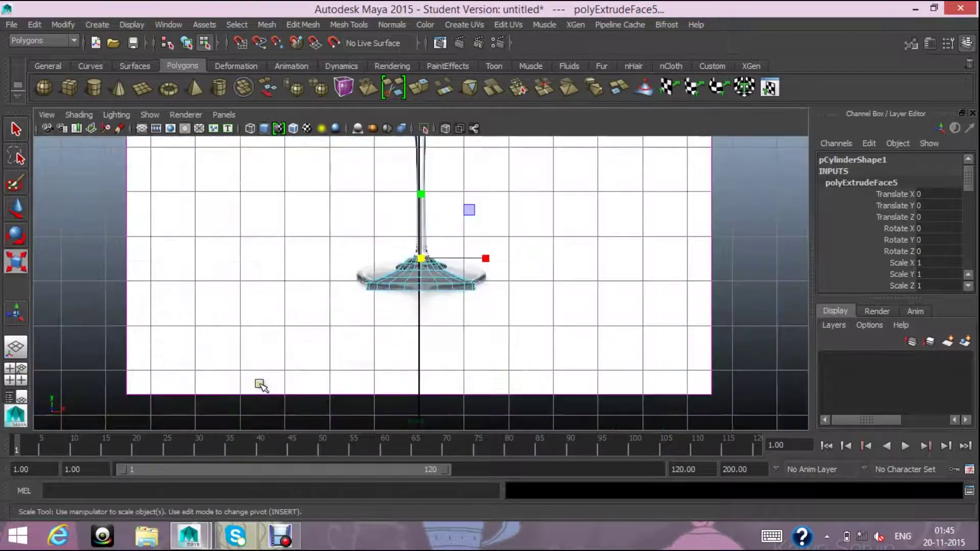
key("w")
scroll(510, 275, "up", 3)
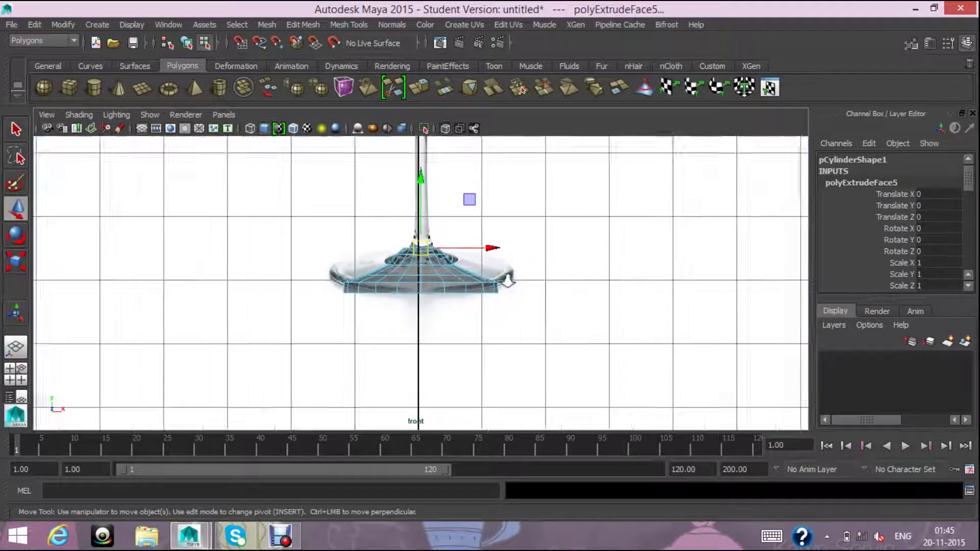
scroll(510, 276, "up", 2)
left_click_drag(420, 193, 414, 168)
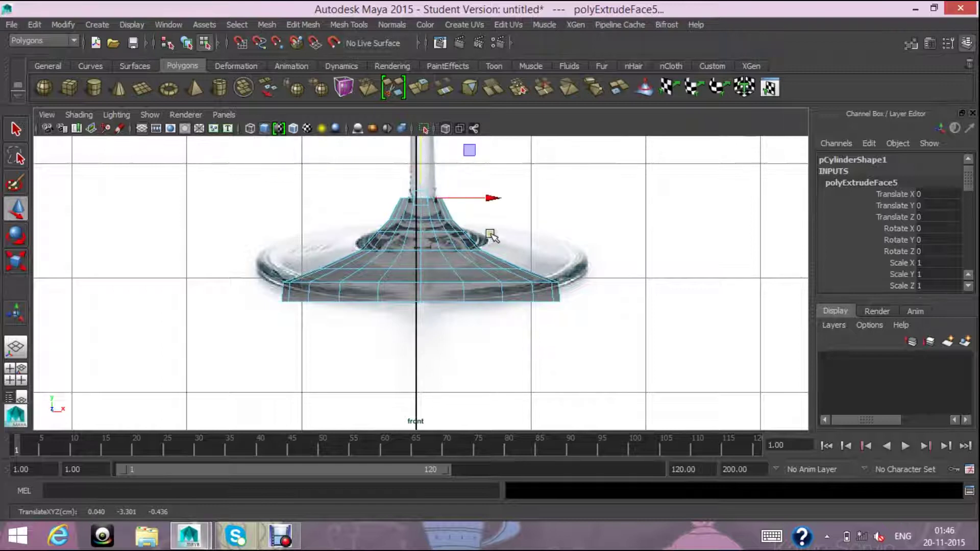
scroll(491, 236, "down", 3)
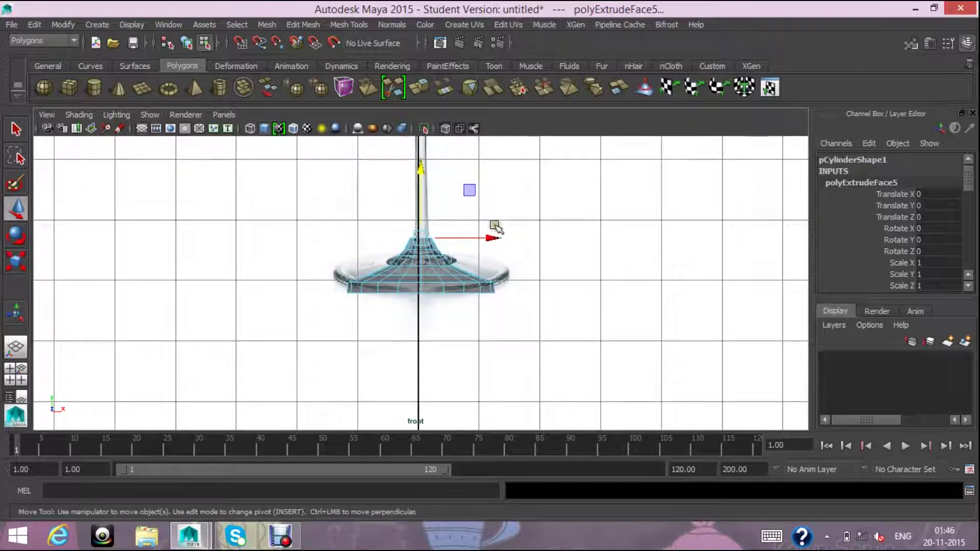
scroll(434, 230, "up", 2)
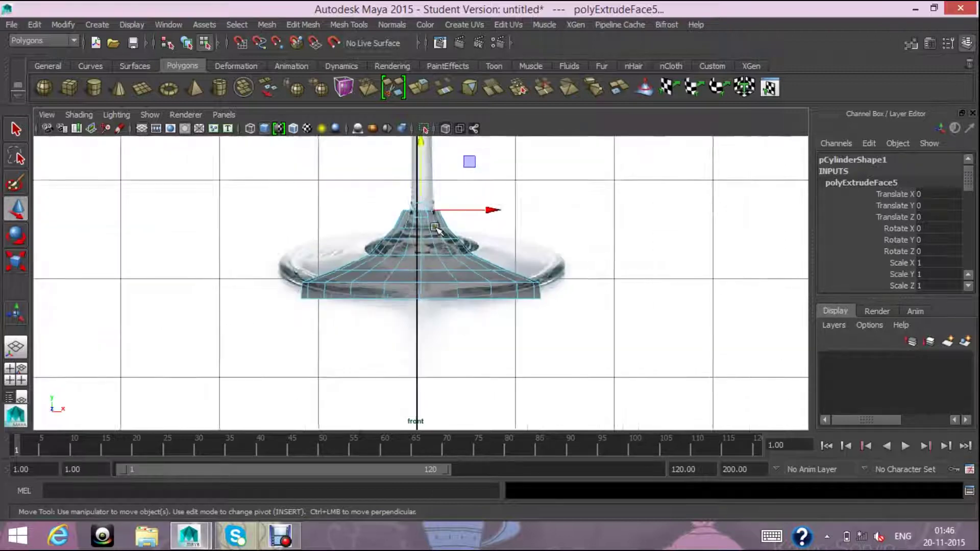
scroll(436, 231, "up", 2)
- Select the top row of base vertices and scale it slightly inward
right_click_drag(427, 176, 427, 149)
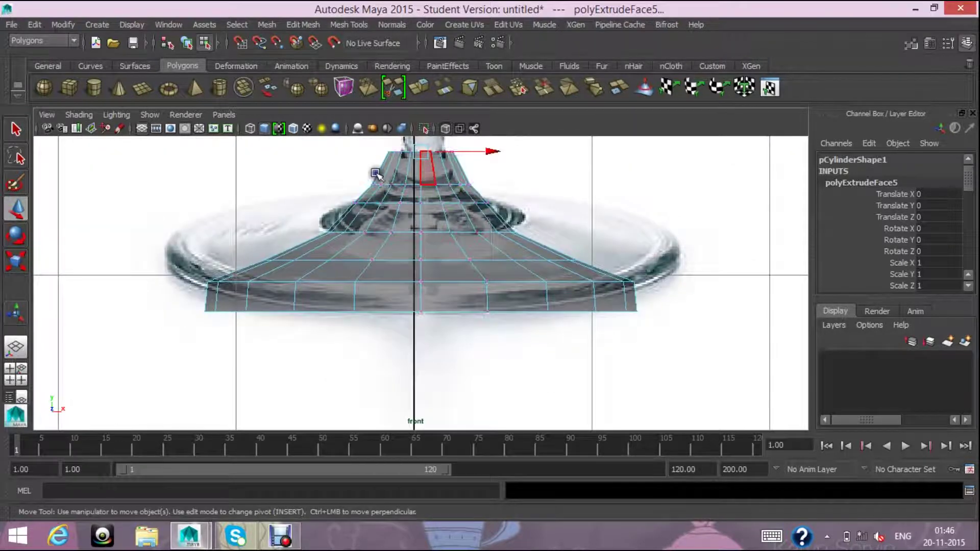
left_click_drag(466, 164, 380, 143)
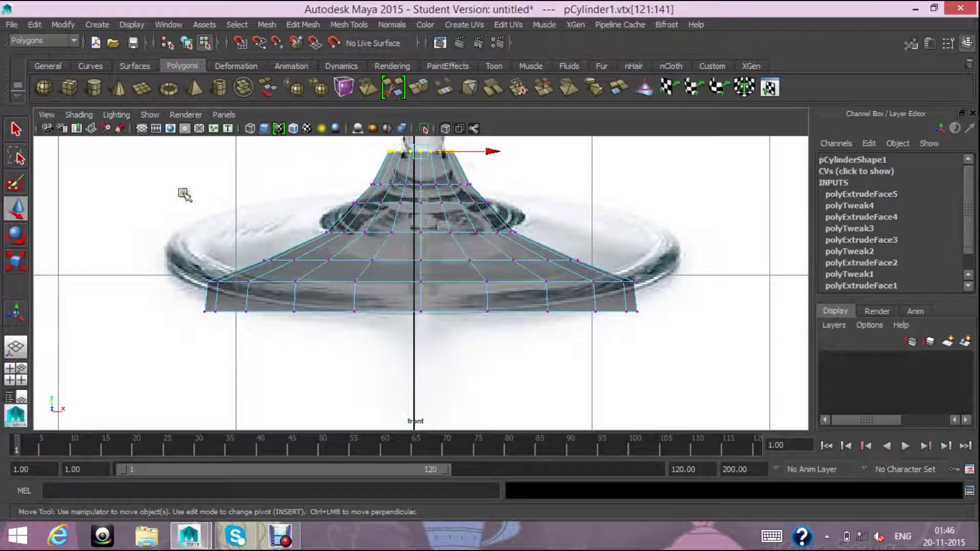
left_click(23, 259)
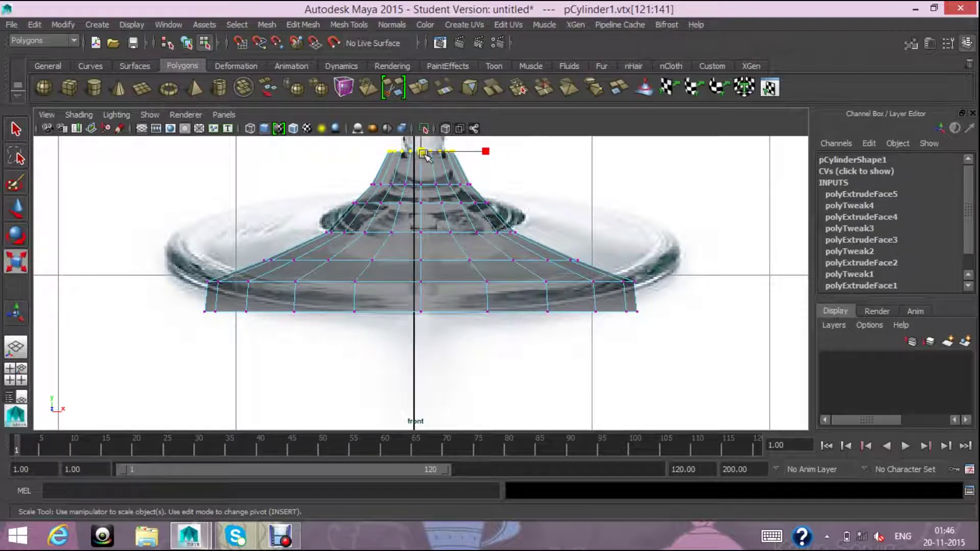
mouse_move(423, 155)
left_mouse_down()
mouse_move(415, 154)
mouse_move(404, 198)
mouse_move(467, 195)
mouse_move(415, 191)
left_mouse_up()
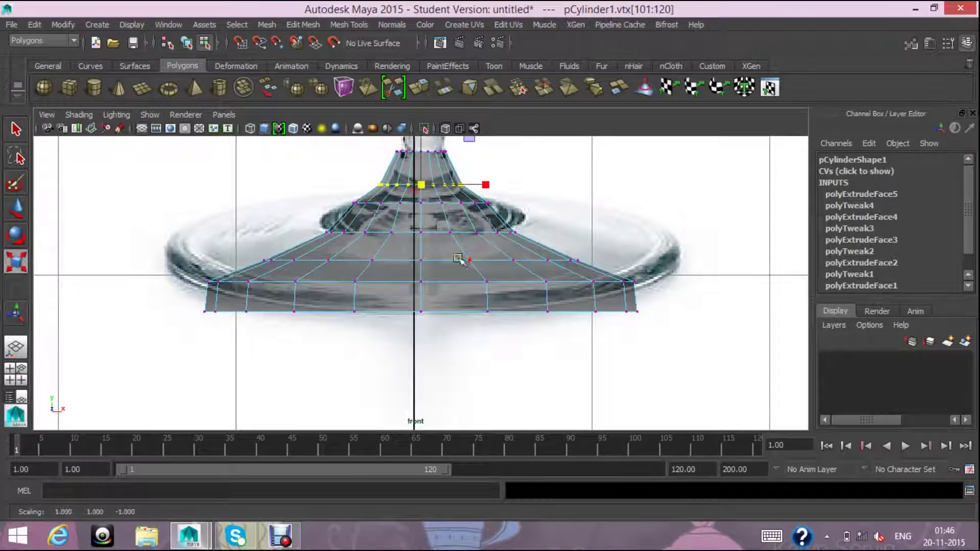
scroll(514, 276, "down", 5)
scroll(444, 225, "up", 3)
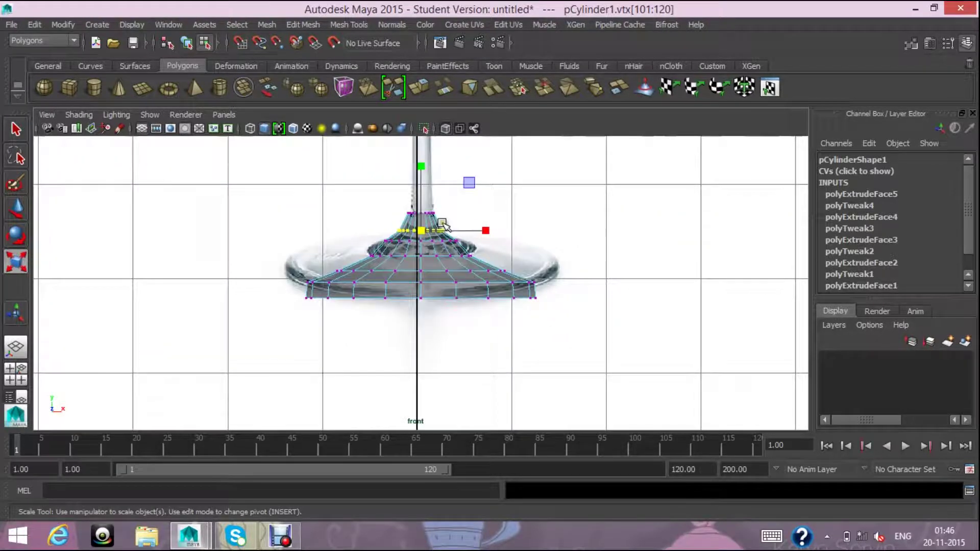
scroll(444, 226, "up", 2)
- Switch to Face mode, select the base's top face ring, then clear the selection
right_click(440, 208)
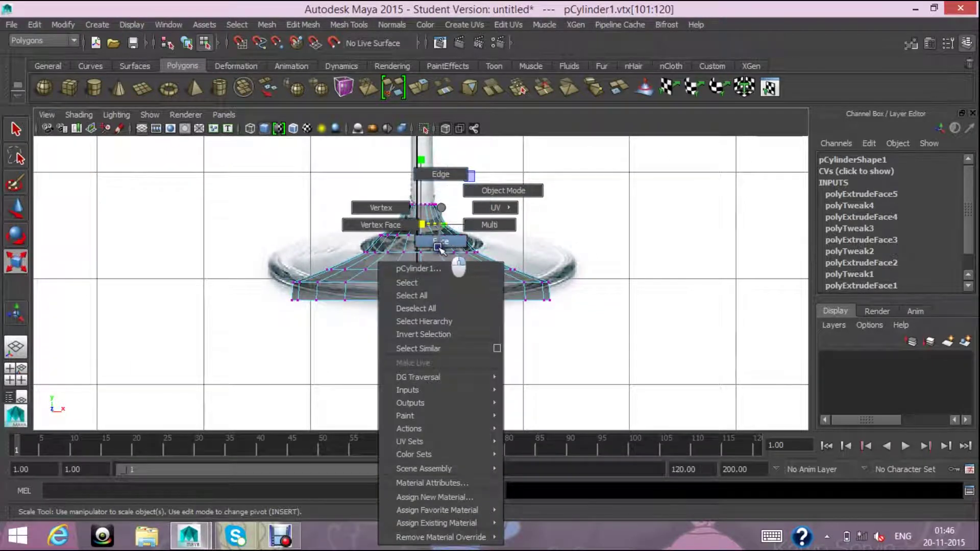
right_click_drag(448, 176, 457, 273)
scroll(437, 210, "up", 2)
left_click_drag(380, 179, 448, 199)
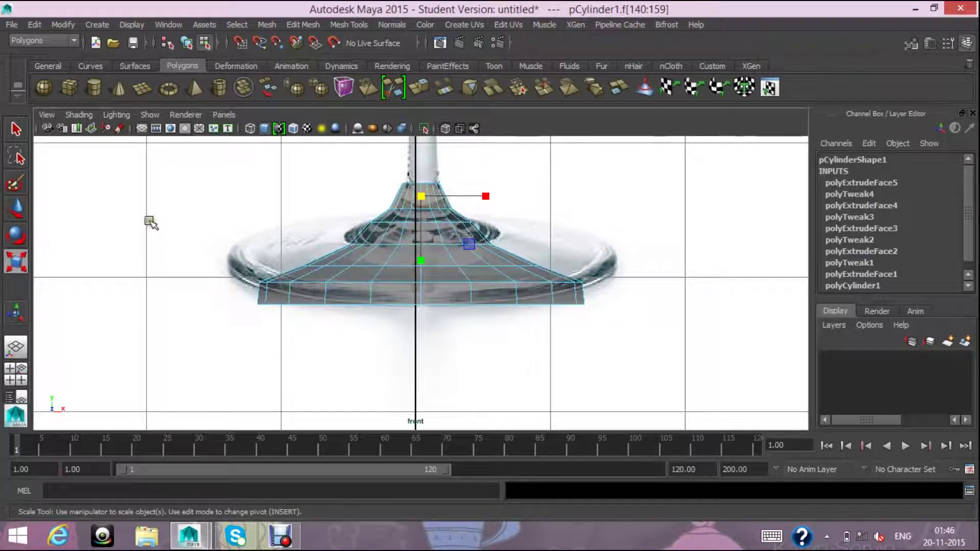
left_click(17, 208)
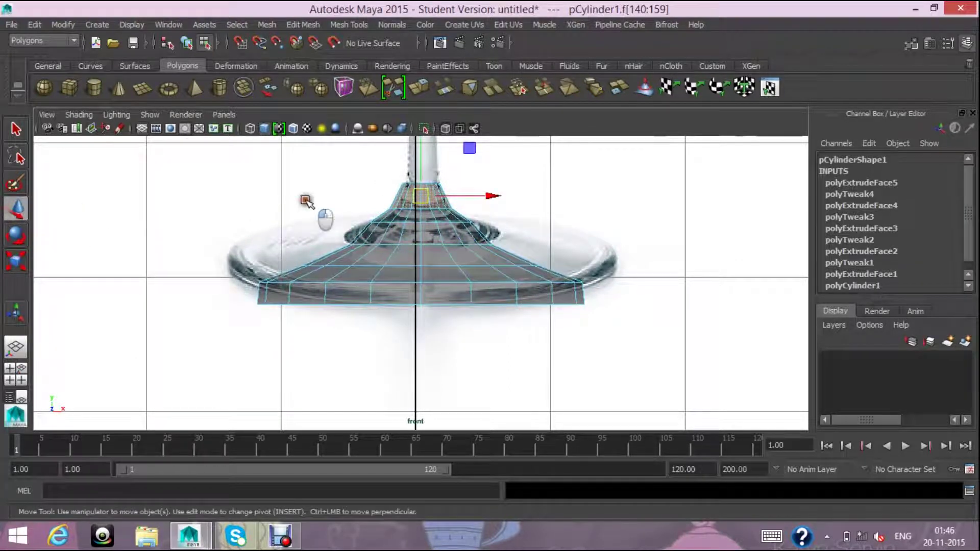
left_click(474, 214)
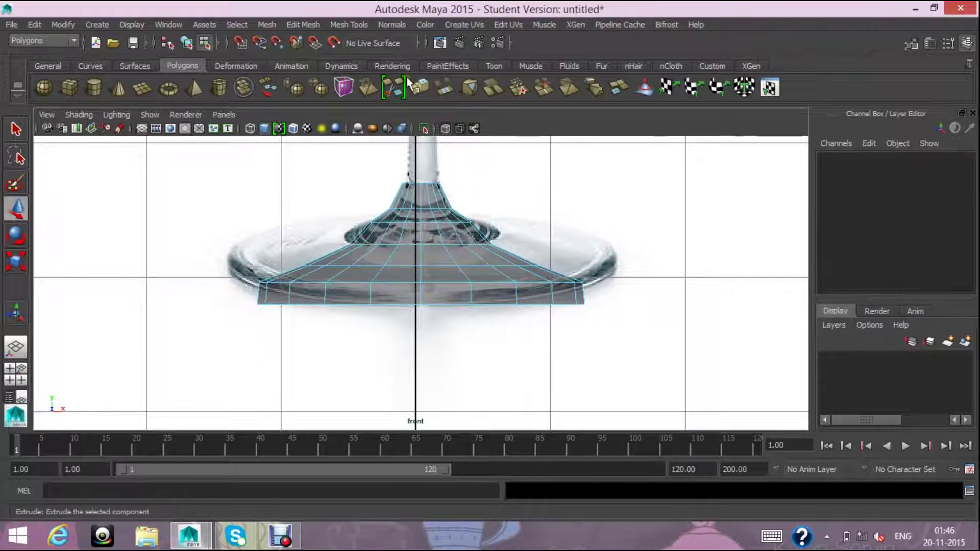
- Raise the face ring on top of the base (f[40:59]) slightly up into the stem
scroll(484, 278, "down", 5)
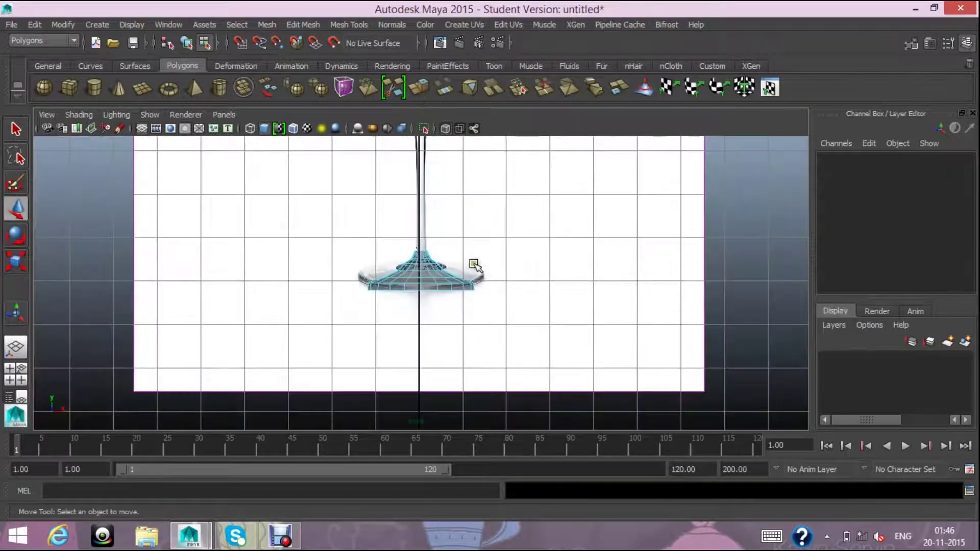
scroll(471, 259, "up", 2)
scroll(586, 227, "down", 2)
scroll(564, 225, "up", 1)
middle_click_drag(563, 225, 554, 340, "alt")
scroll(555, 340, "up", 2)
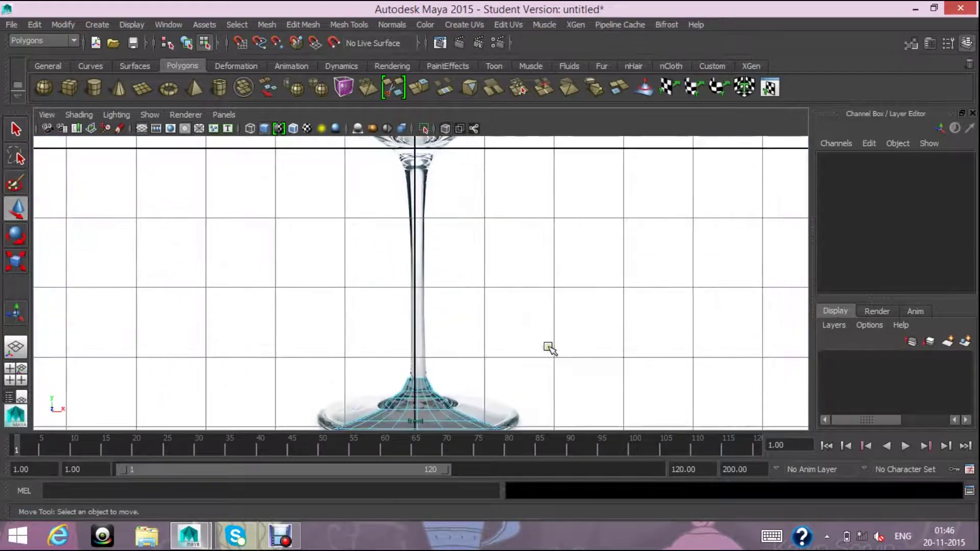
right_click_drag(415, 240, 441, 258)
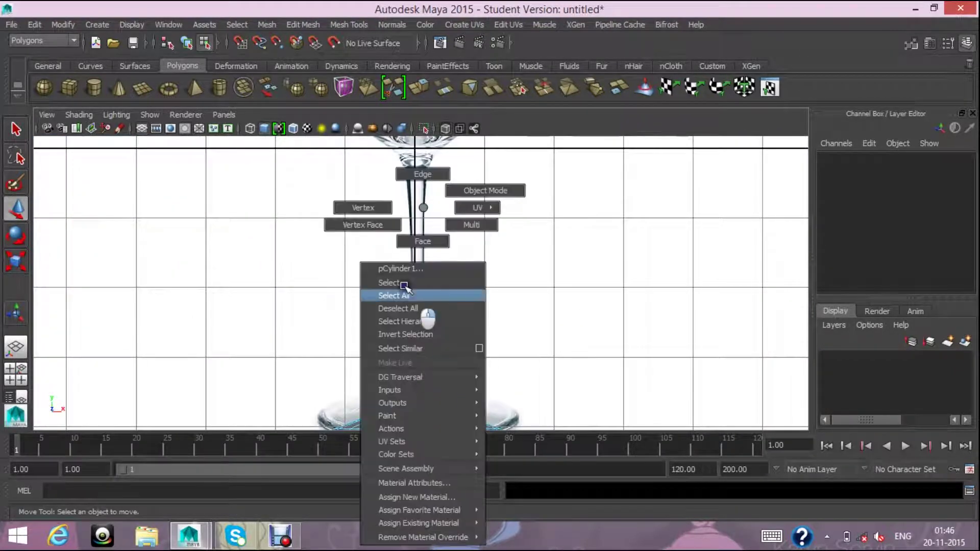
left_click_drag(378, 358, 449, 401)
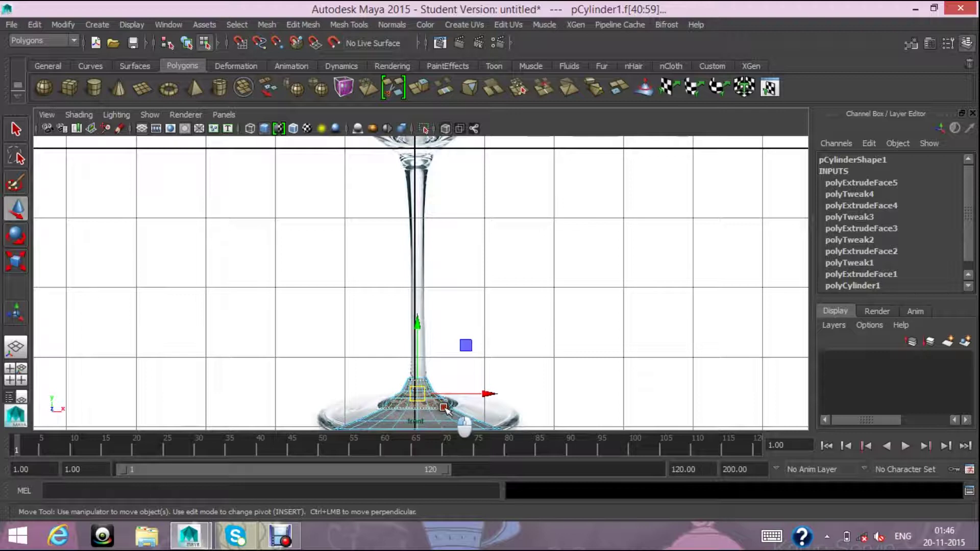
middle_click_drag(464, 426, 472, 360)
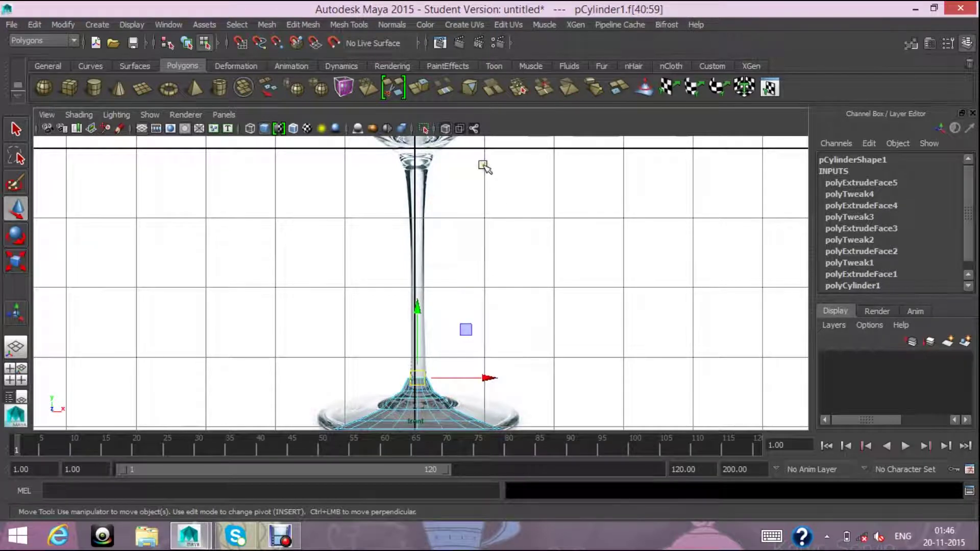
scroll(482, 166, "up", 1)
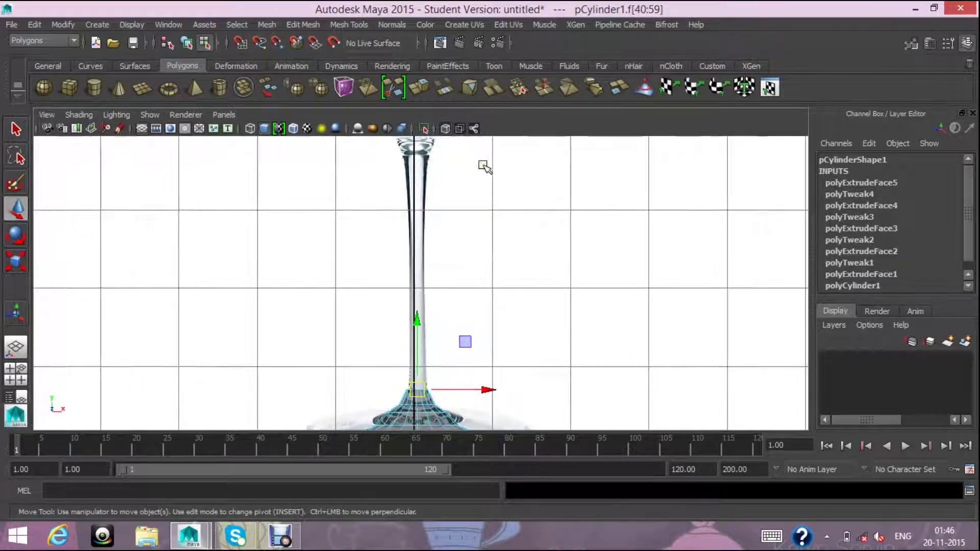
- Extrude the face ring up the stem and taper it slightly inward
left_click(418, 86)
mouse_move(425, 344)
left_mouse_down()
mouse_move(425, 210)
mouse_move(420, 225)
left_mouse_up()
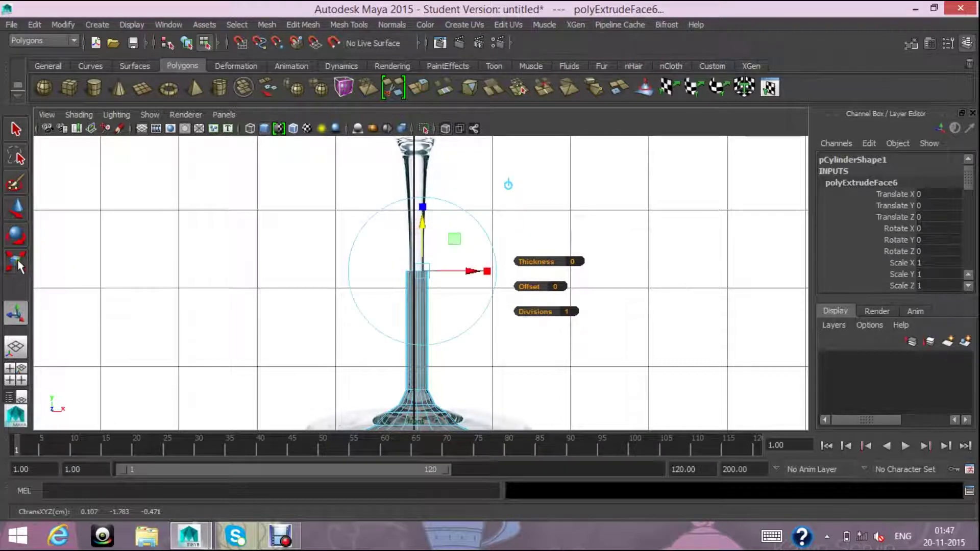
key("r")
left_click_drag(425, 272, 416, 271)
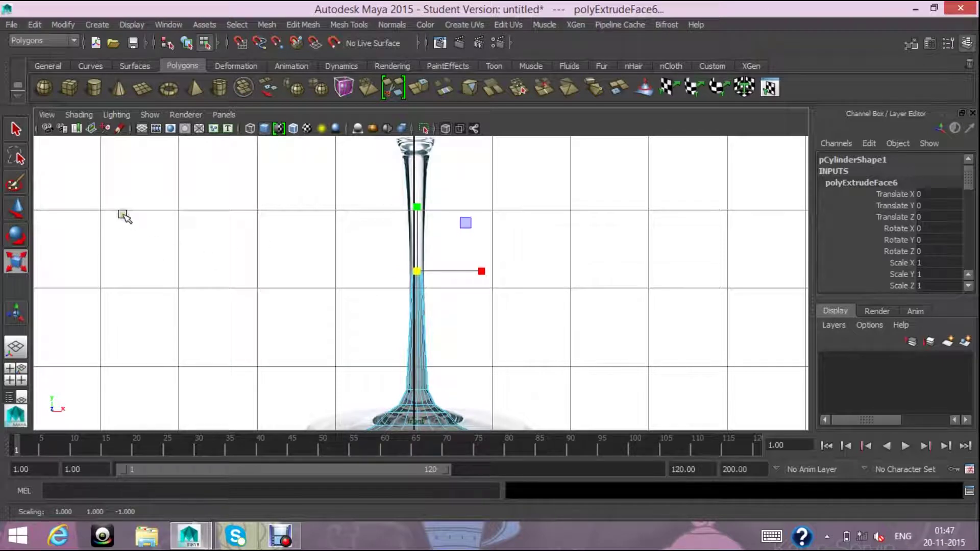
- Extrude another stem section up toward the bowl, undoing an extra extrusion
left_click(427, 90)
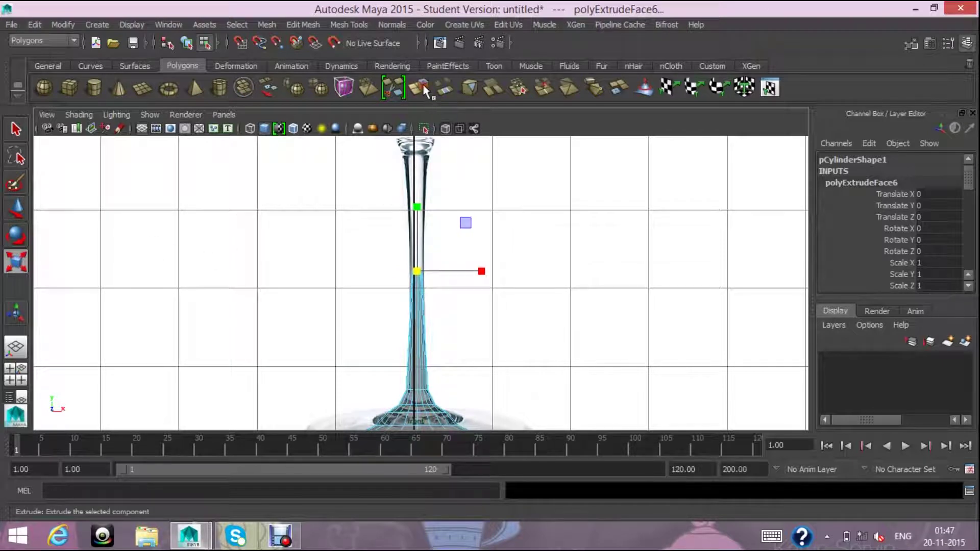
left_click_drag(423, 222, 422, 151)
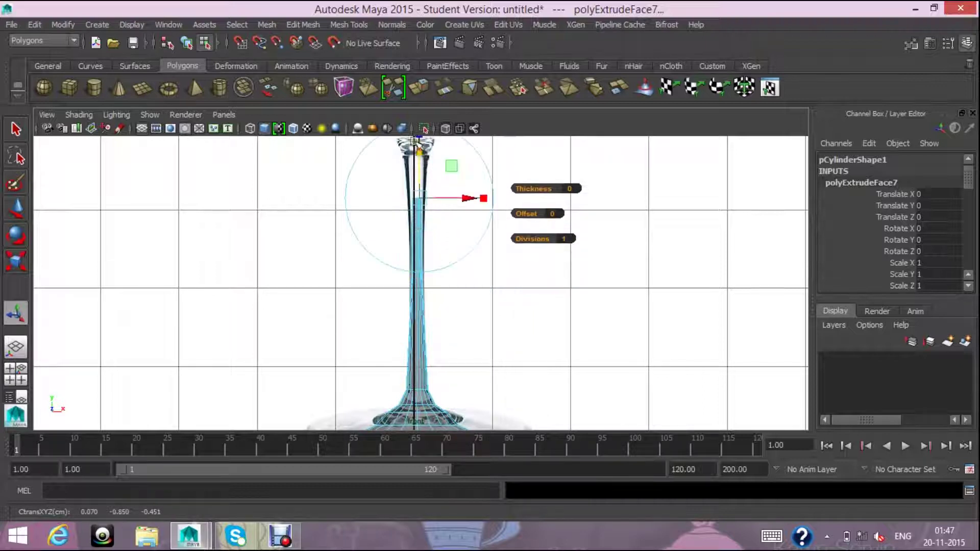
left_click(421, 88)
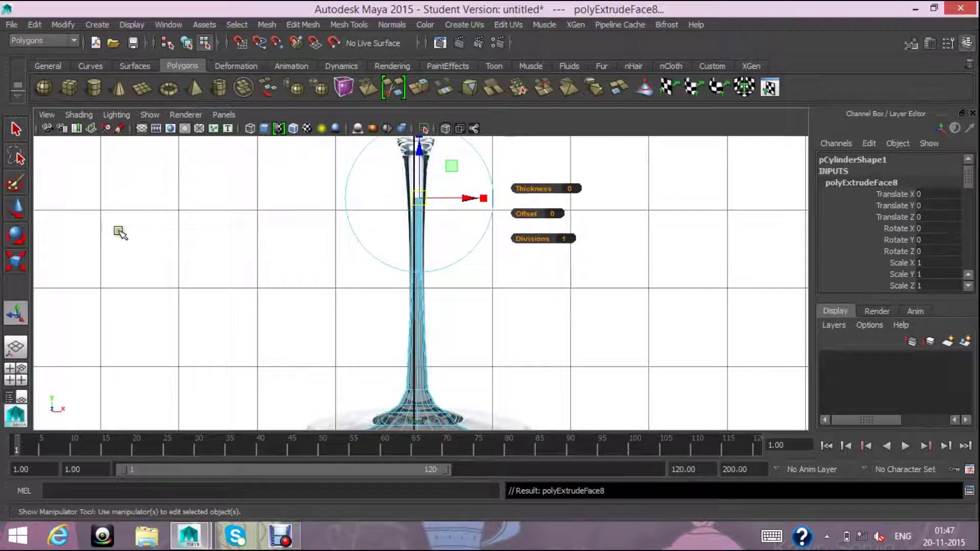
left_click(15, 267)
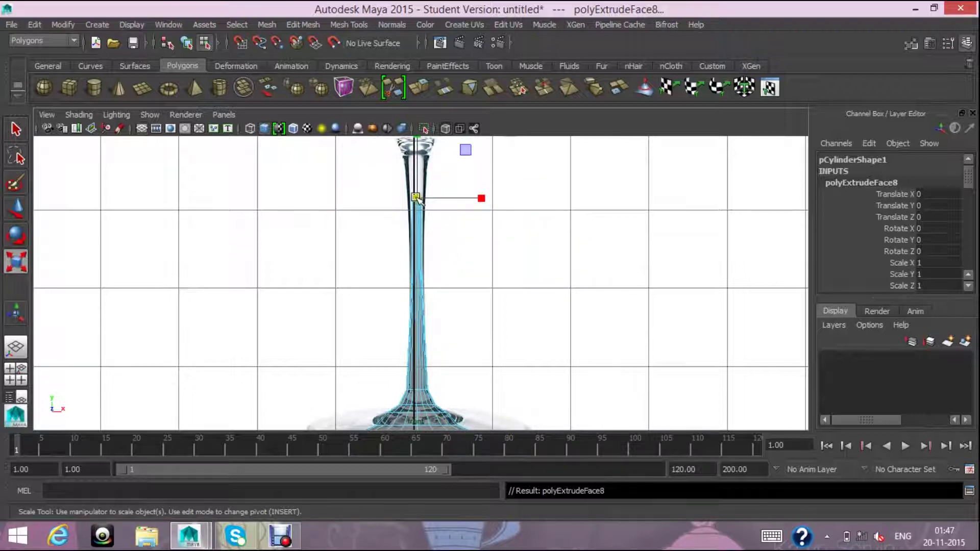
left_click(16, 208)
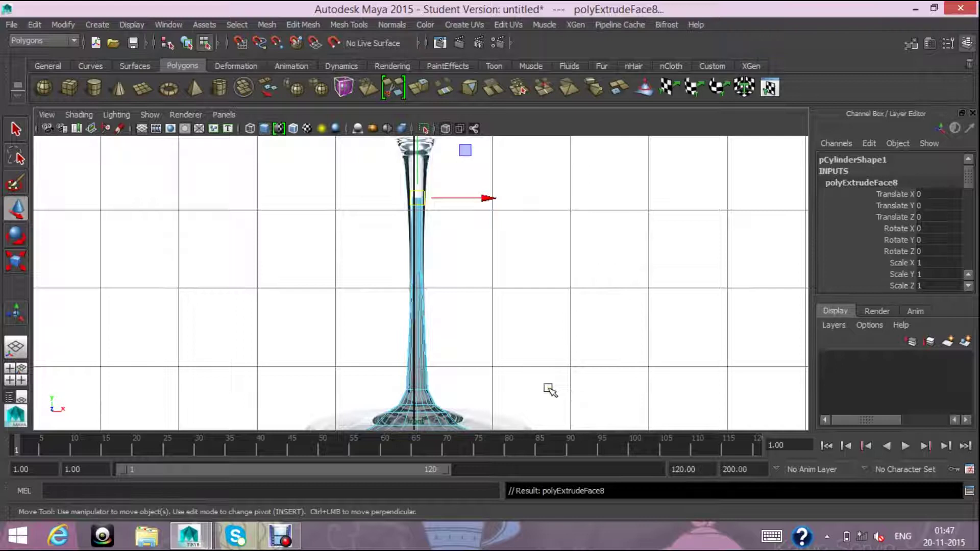
key("ctrl+z")
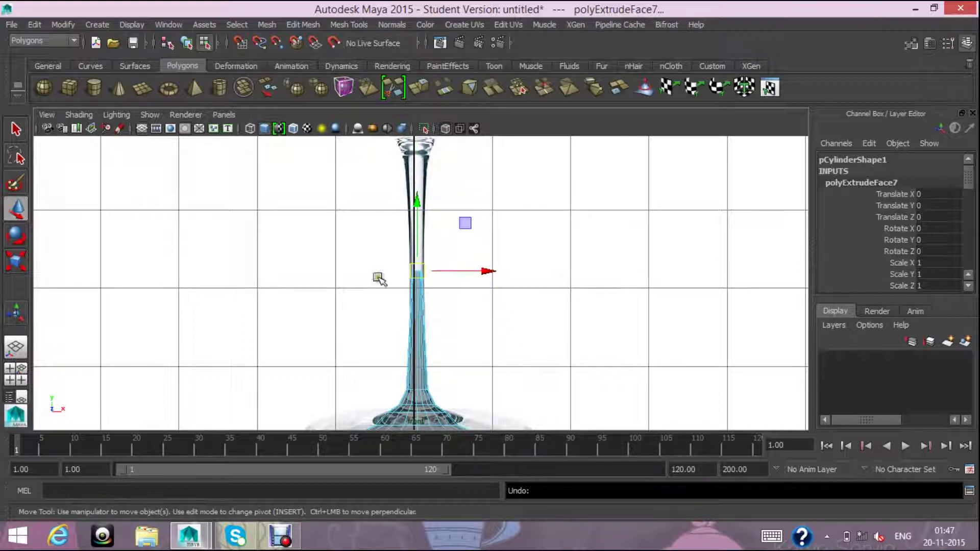
- Extrude a further stem section upward and adjust its width
left_click(419, 90)
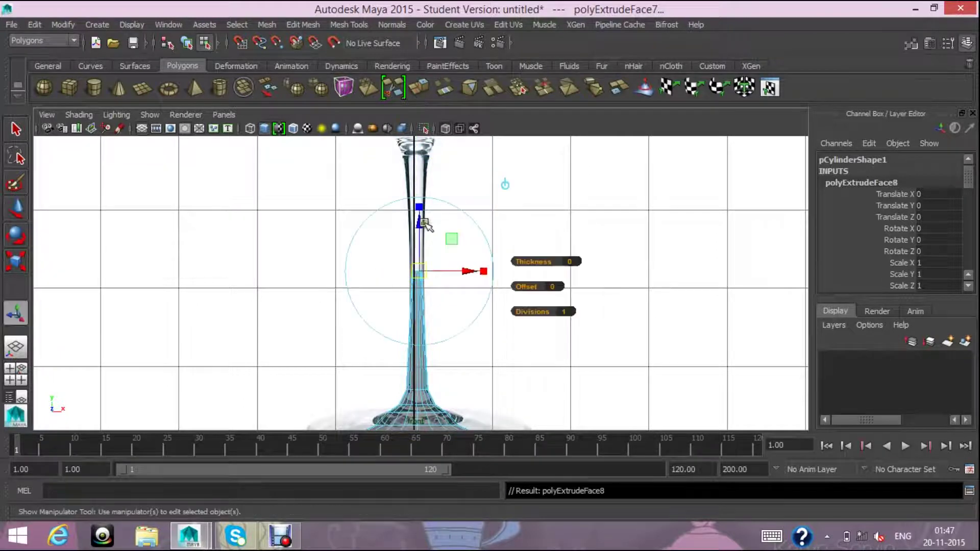
left_click_drag(420, 216, 418, 166)
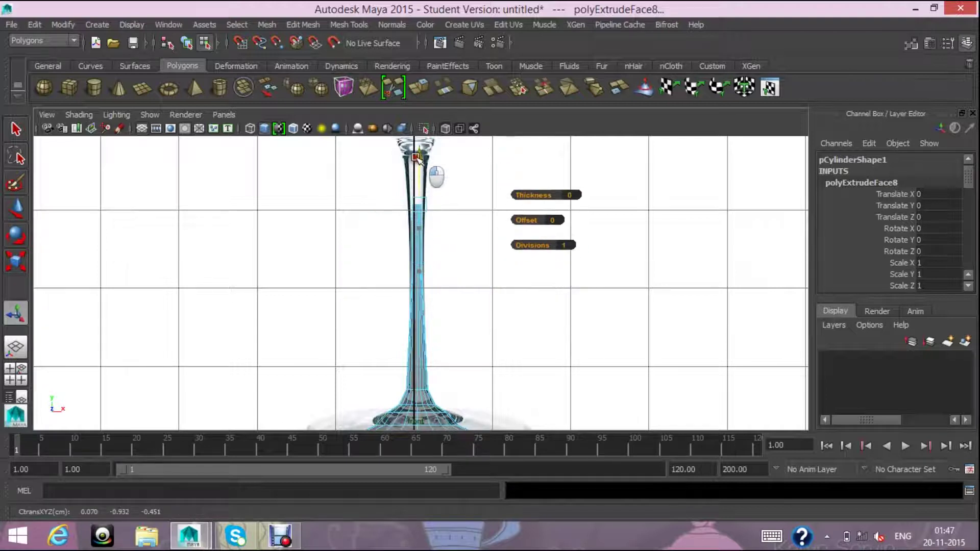
left_click(20, 259)
left_click_drag(422, 213, 417, 213)
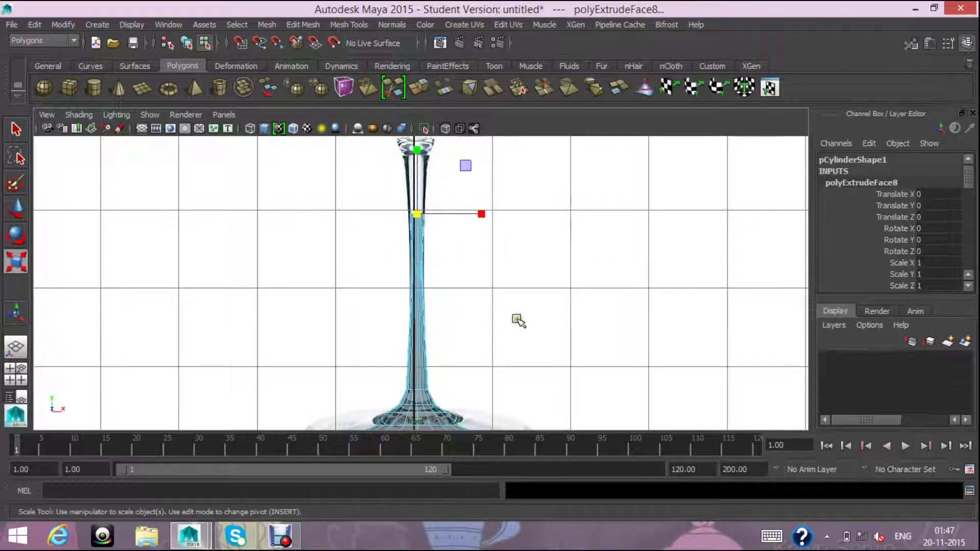
- Extrude one more section up toward the bowl, leaving its size unchanged
left_click(421, 84)
left_click_drag(417, 151, 419, 107)
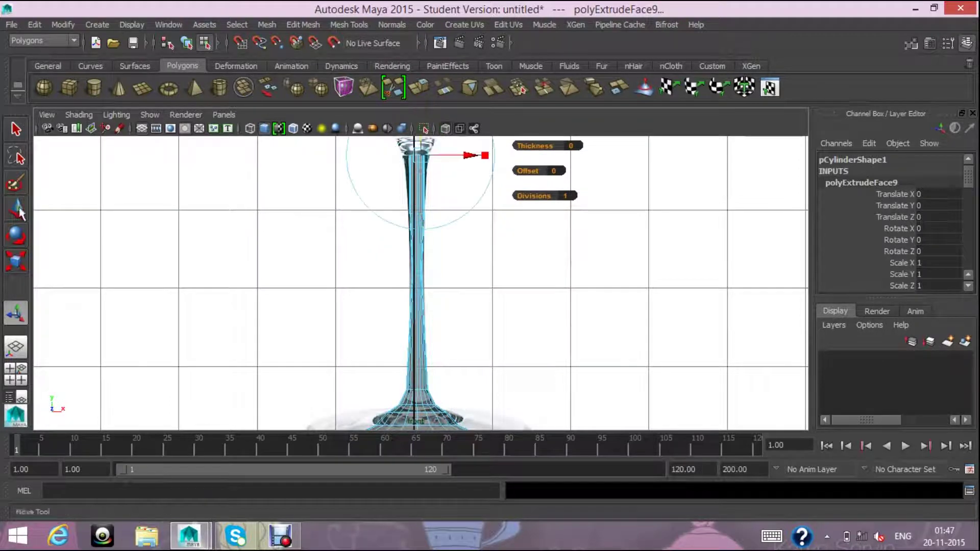
left_click(15, 260)
left_click_drag(417, 156, 421, 169)
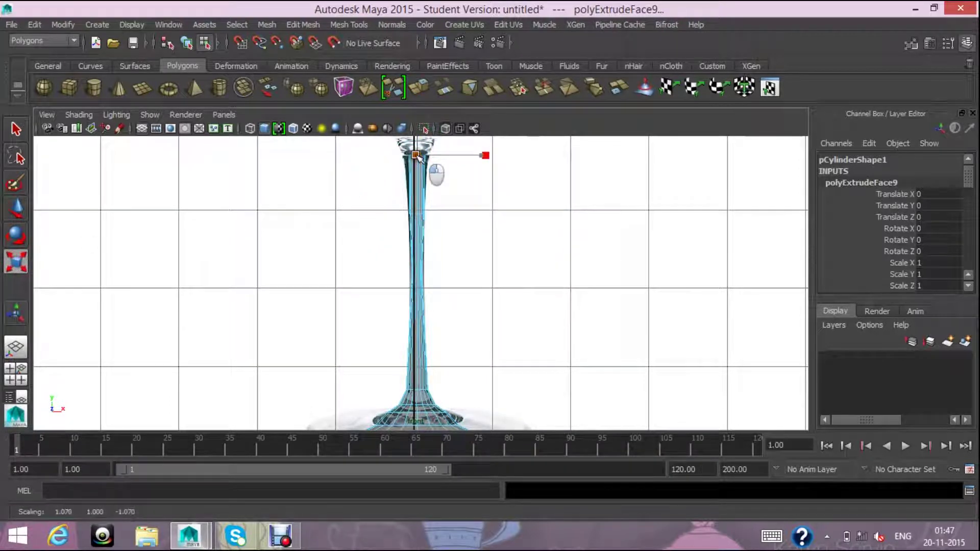
- Zoom in on the stem-bowl junction and extrude a short section upward
scroll(469, 213, "down", 4)
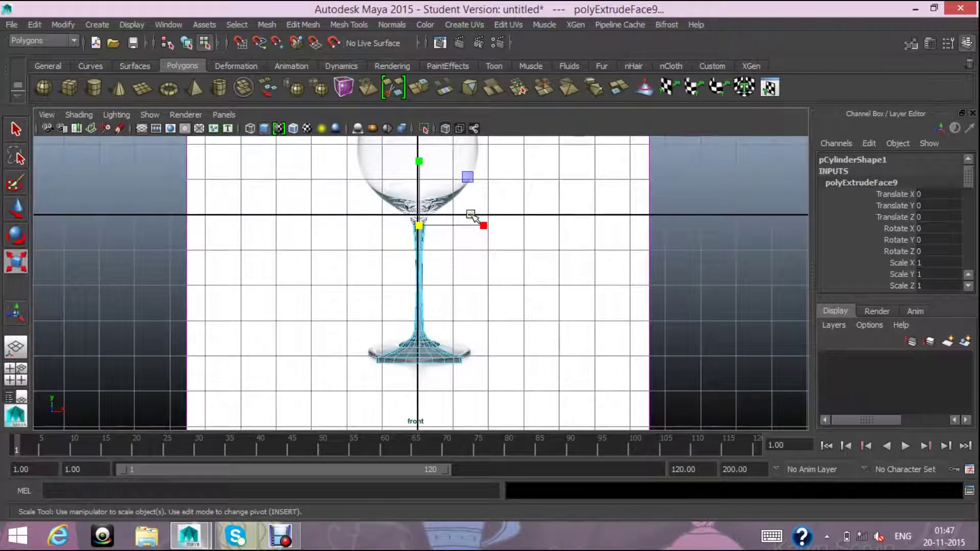
scroll(470, 213, "up", 5)
scroll(470, 213, "down", 2)
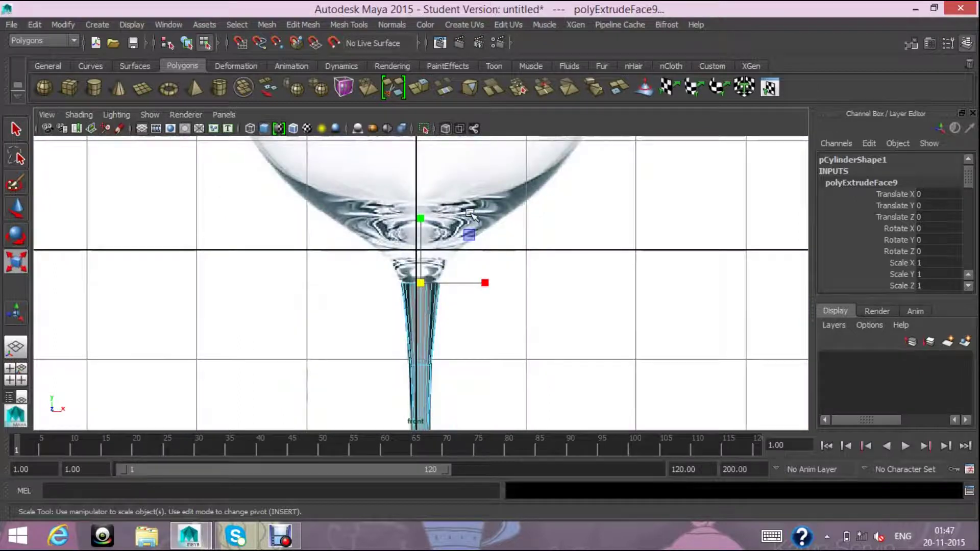
scroll(469, 213, "up", 2)
scroll(469, 212, "up", 1)
scroll(469, 213, "up", 1)
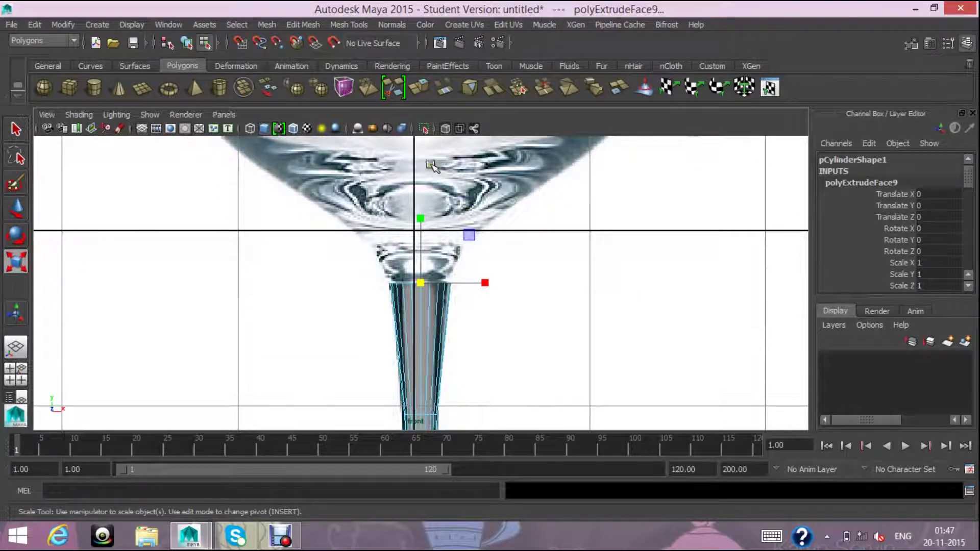
left_click(424, 87)
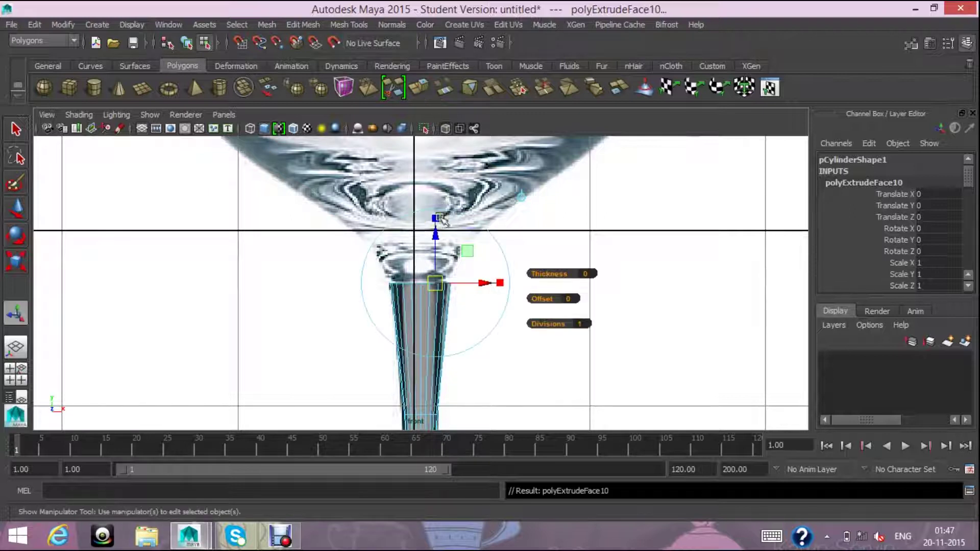
left_click_drag(435, 236, 426, 215)
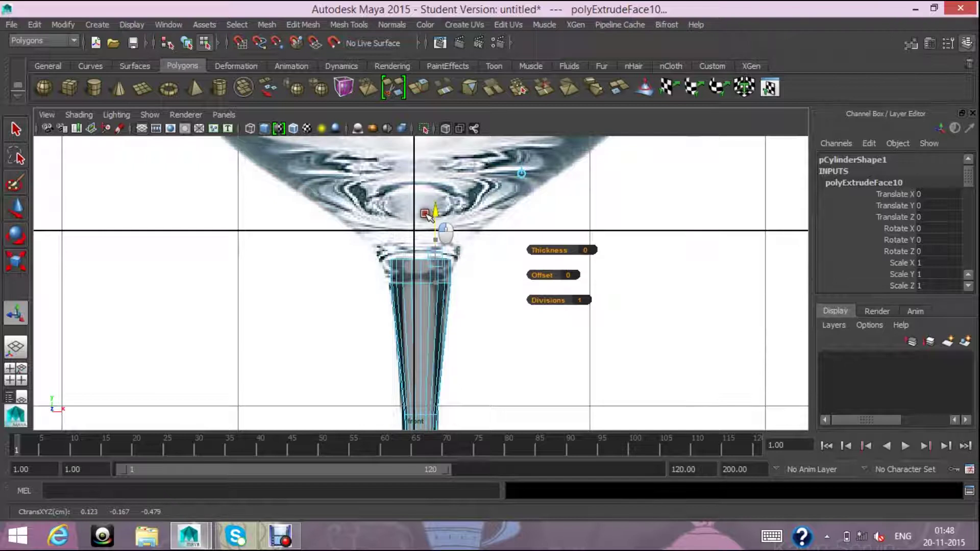
- Extrude a second short section there, undoing its slight widening
left_click(423, 88)
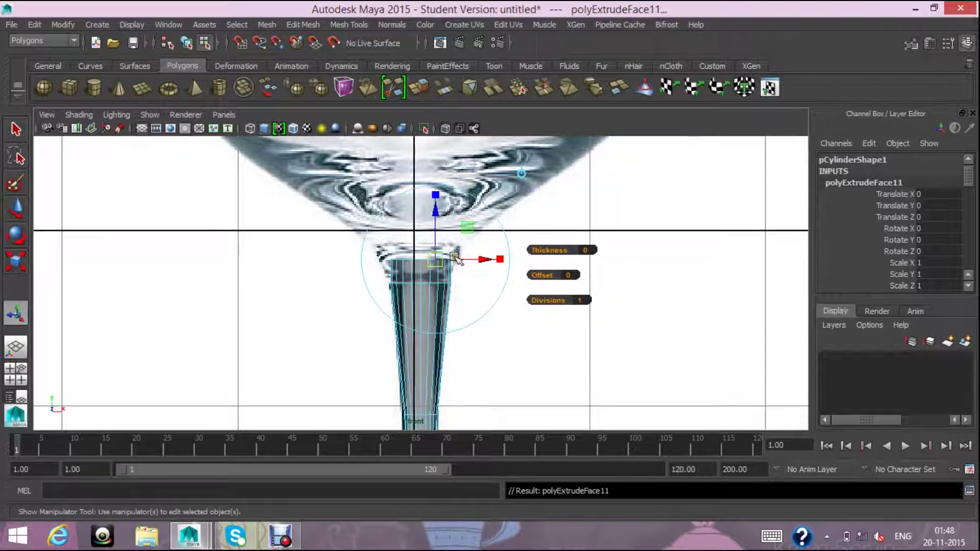
left_click(15, 262)
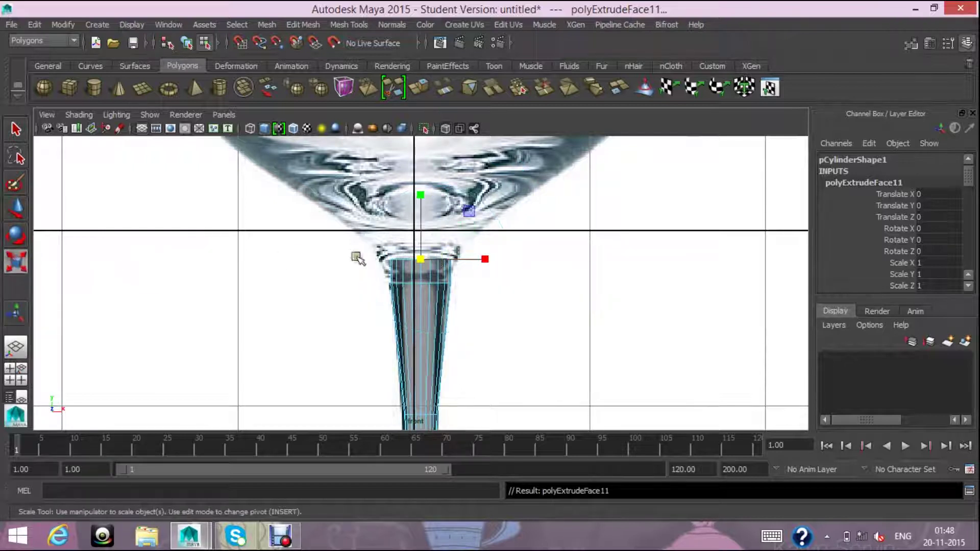
left_click_drag(422, 260, 426, 261)
key("ctrl+z")
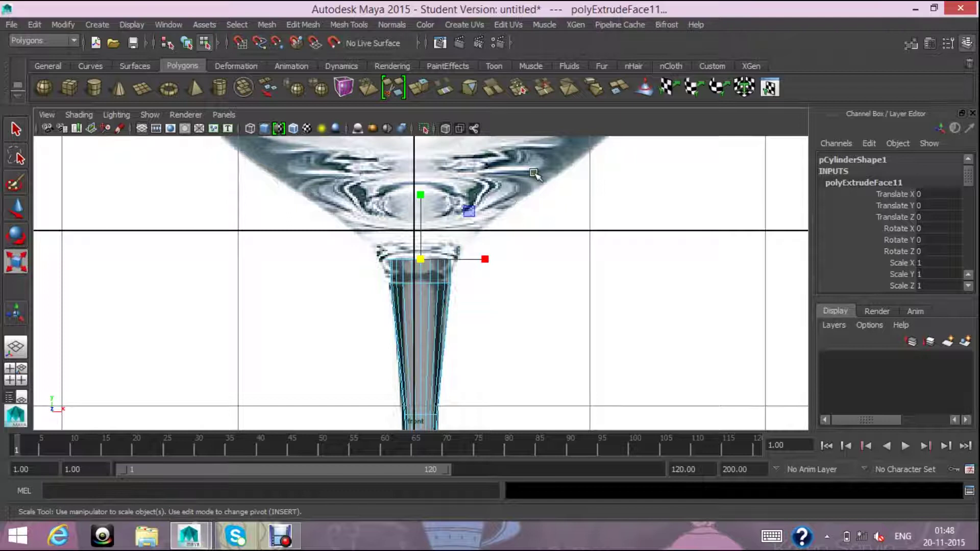
- Inspect the extrusion's attributes, then undo the topmost extrusion
key("ctrl+a")
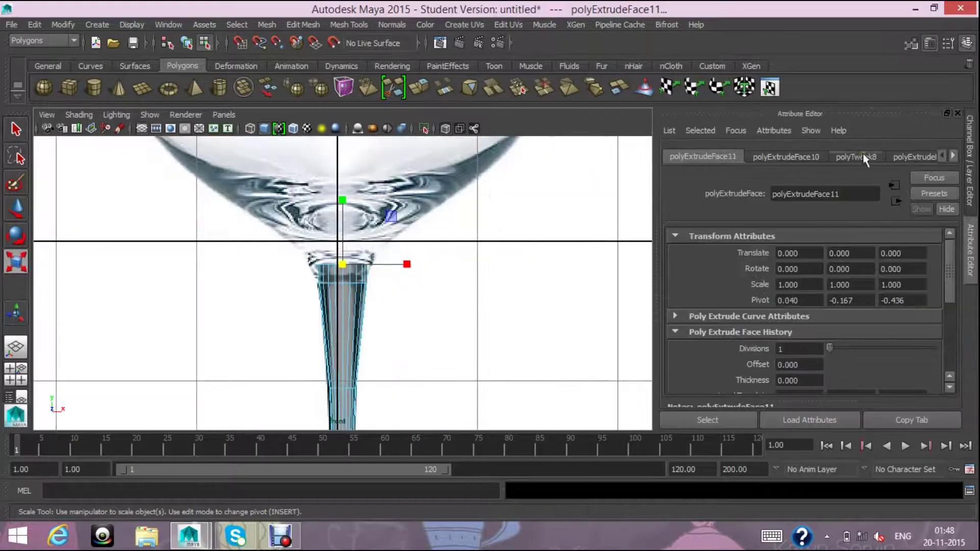
left_click(958, 112)
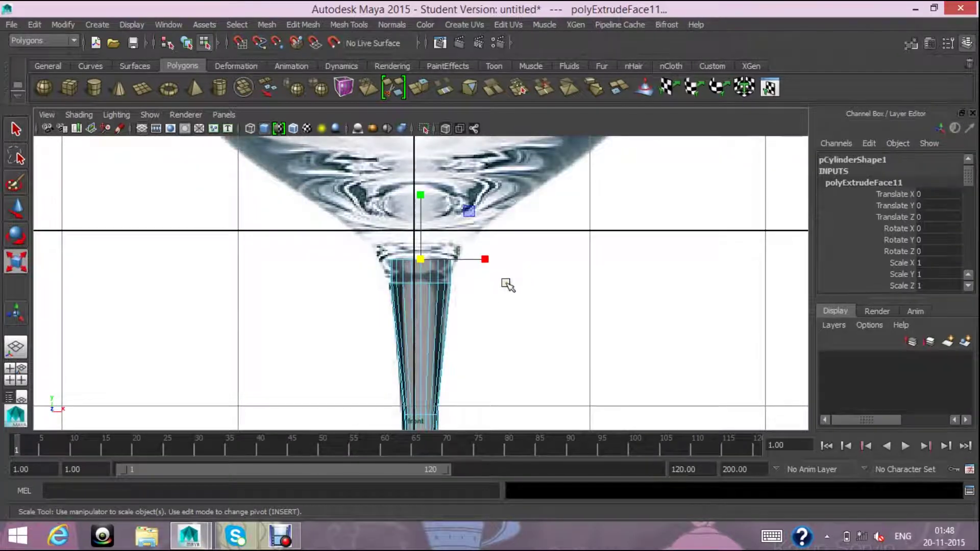
key("ctrl+z")
key("ctrl+z")
key("ctrl+z")
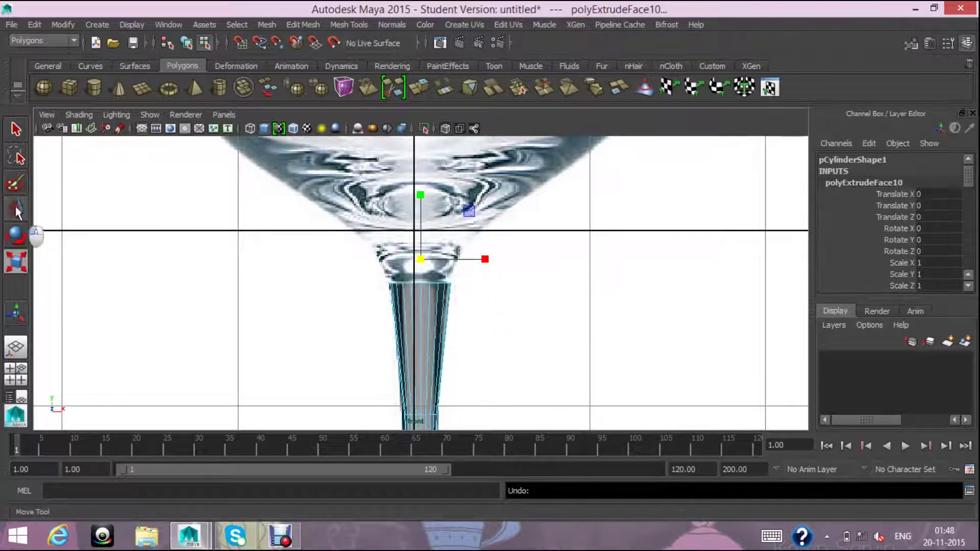
key("w")
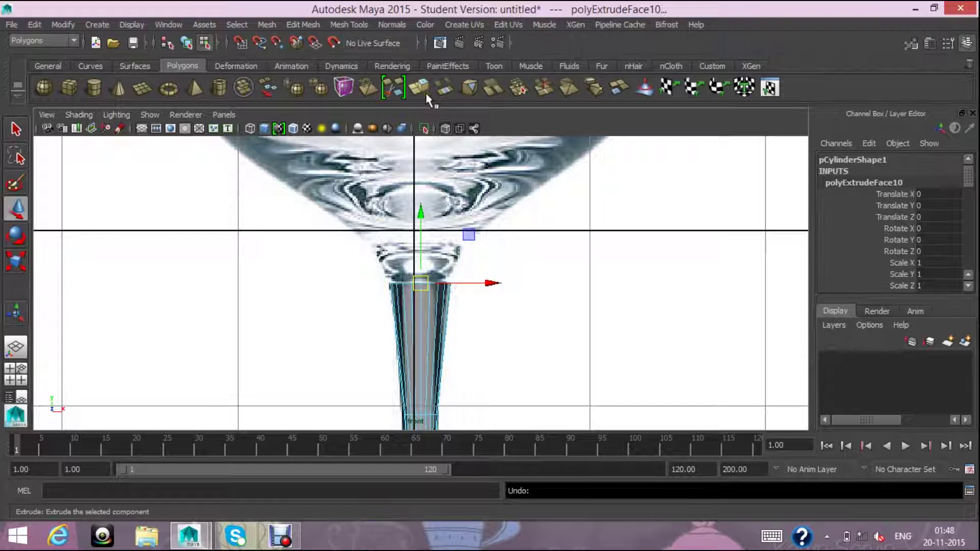
- Re-extrude the top face upward, widen it about 1.33 times, and lower it slightly
left_click(426, 94)
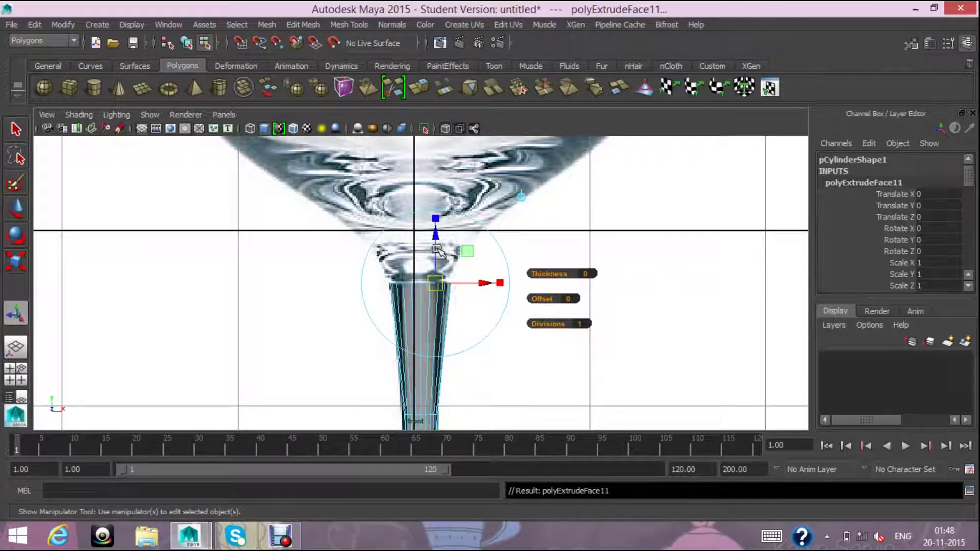
left_click_drag(436, 249, 437, 232)
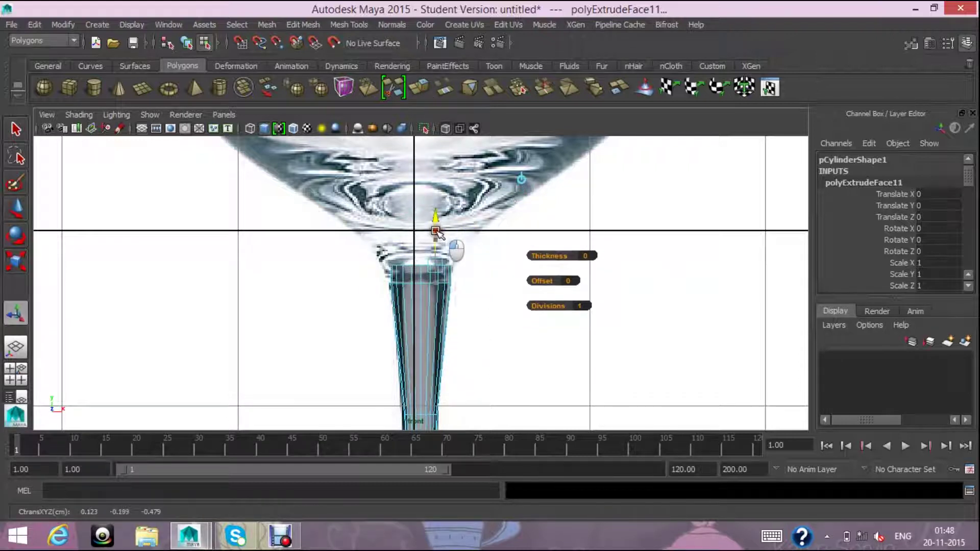
left_click(16, 261)
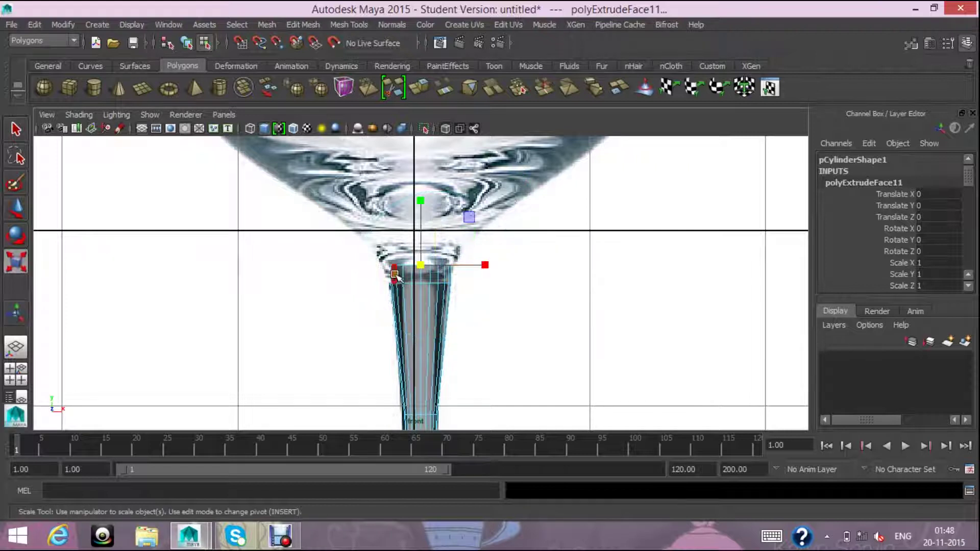
left_click_drag(420, 266, 435, 274)
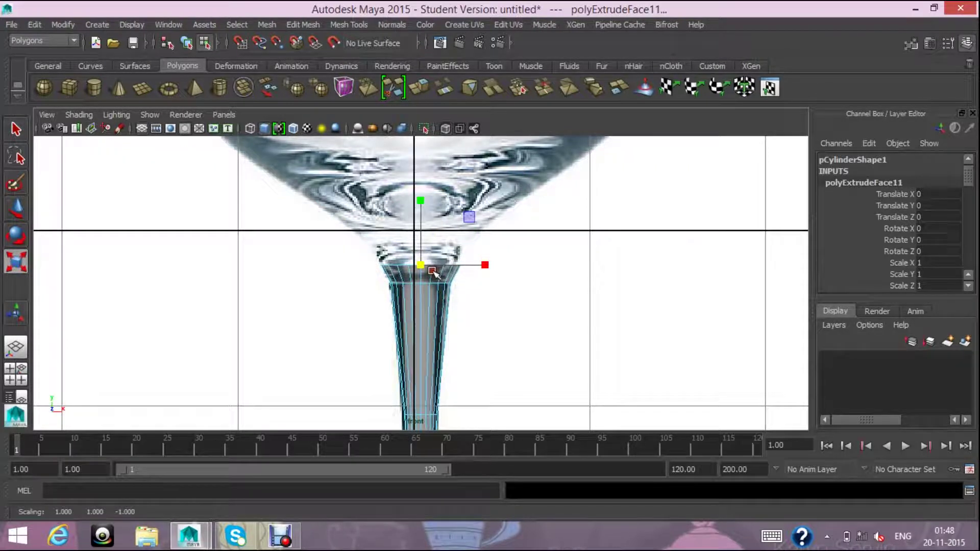
left_click(17, 209)
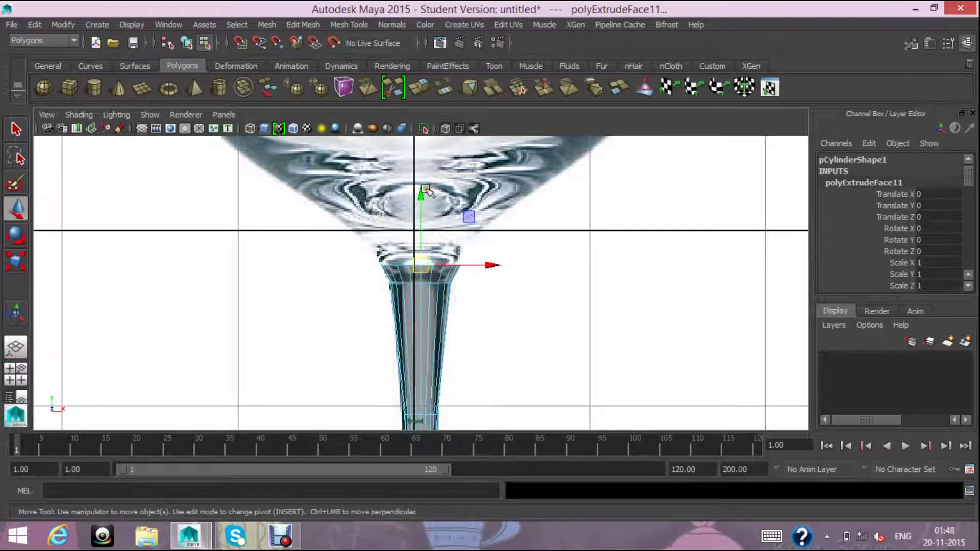
left_click_drag(420, 192, 414, 264)
key("r")
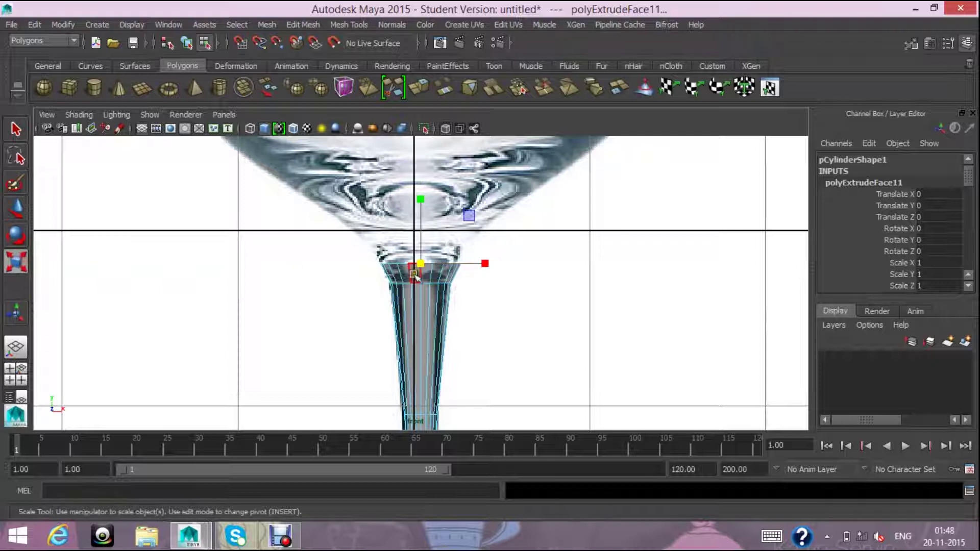
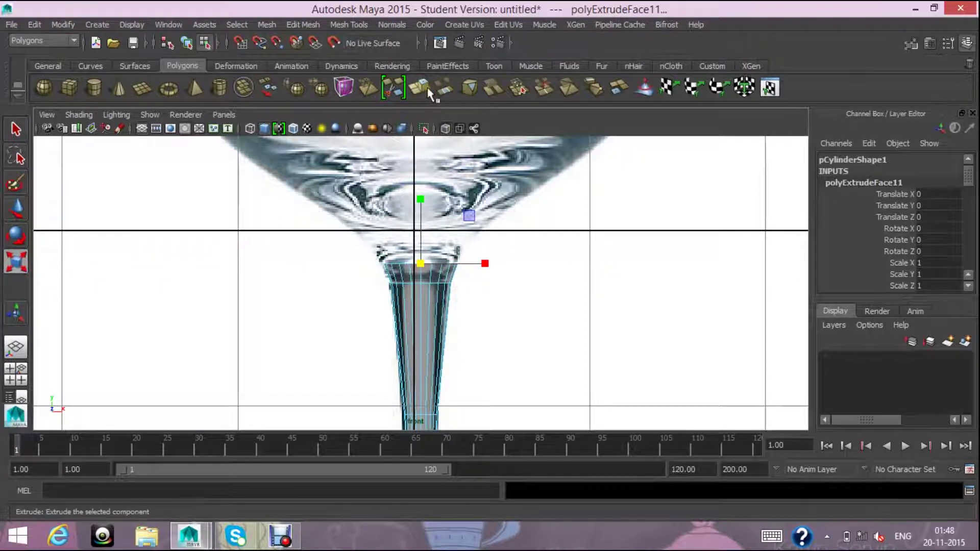
- Raise the stem's extruded faces, then extrude again, lifting and widening the new ring
mouse_move(440, 249)
left_mouse_down()
mouse_move(440, 234)
mouse_move(427, 252)
left_mouse_up()
left_click(22, 263)
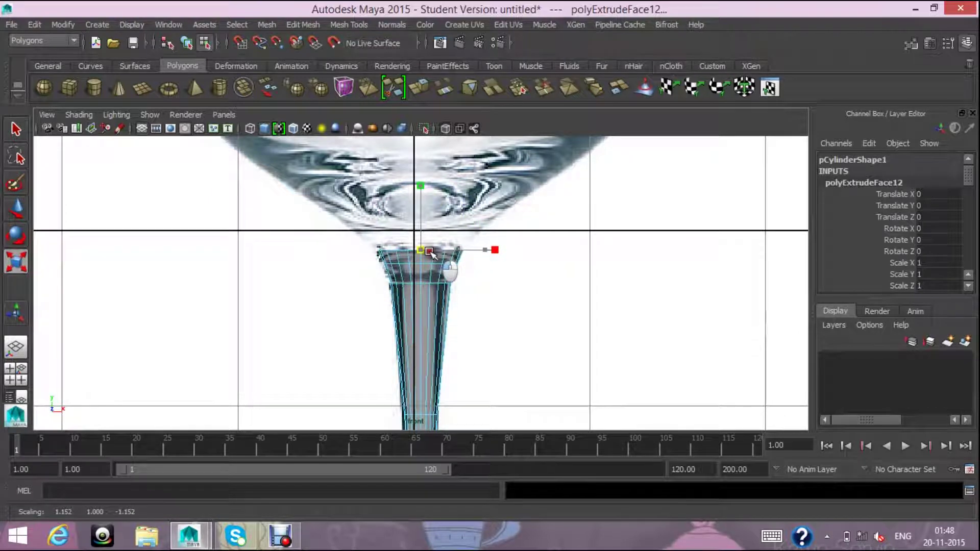
left_click(420, 86)
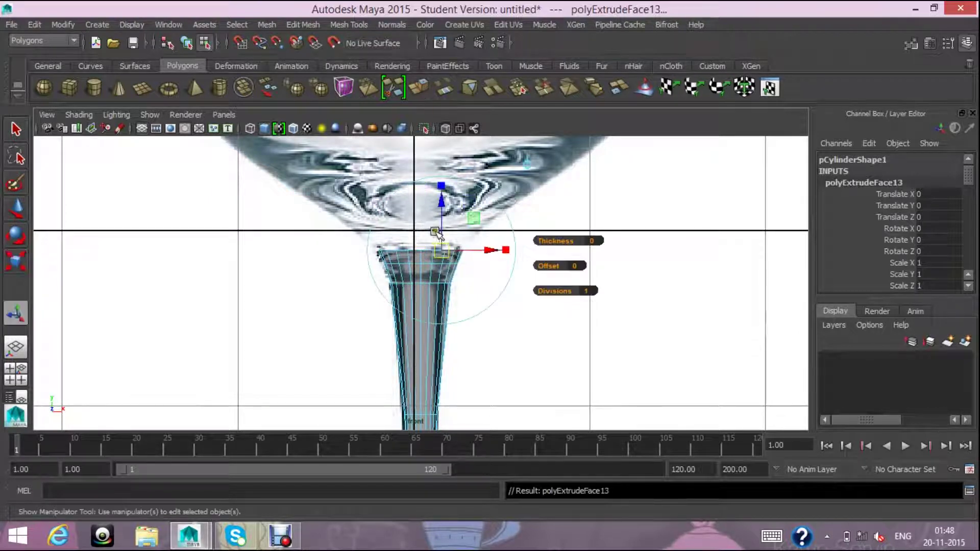
left_click_drag(442, 232, 441, 205)
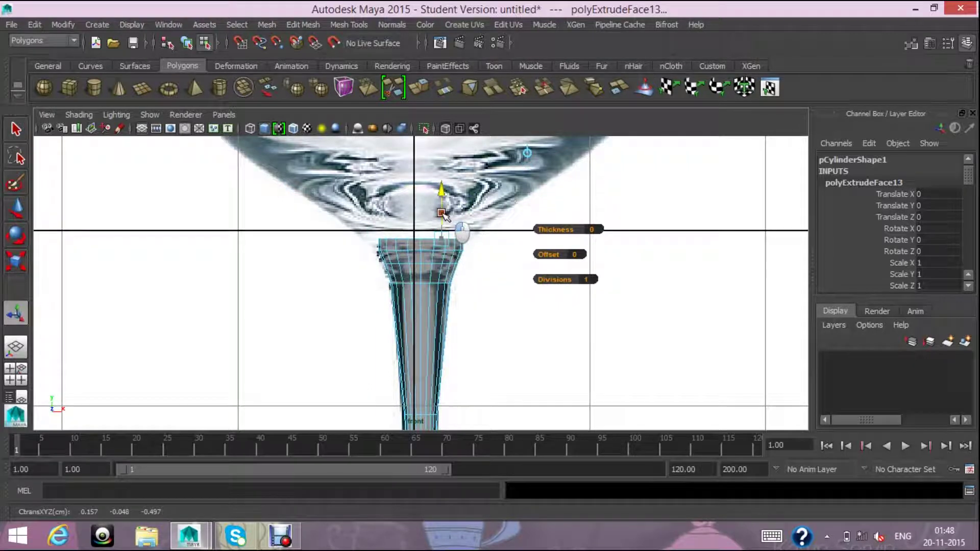
left_click(15, 262)
left_click_drag(423, 232, 466, 236)
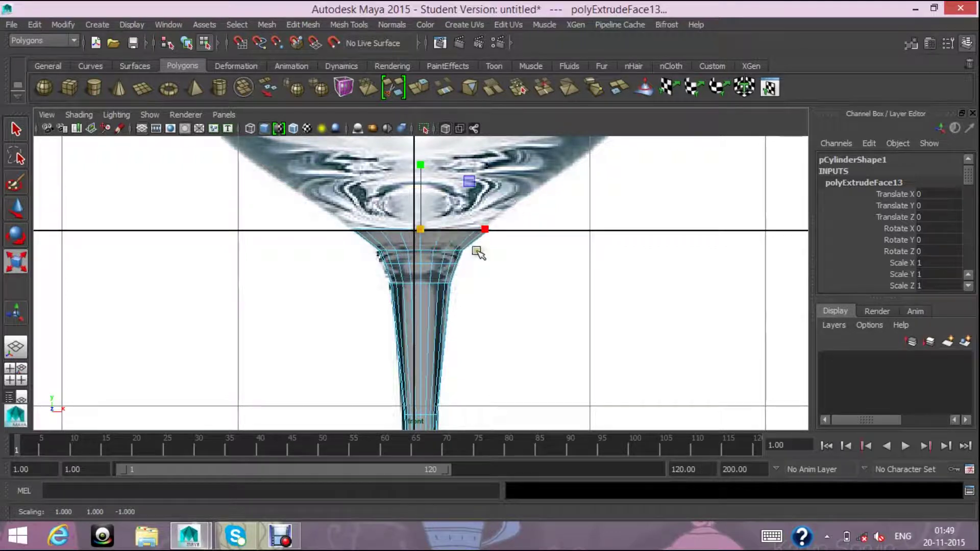
- Extrude the stem top once more, lifting it into the bowl base and widening it slightly
scroll(540, 293, "down", 5)
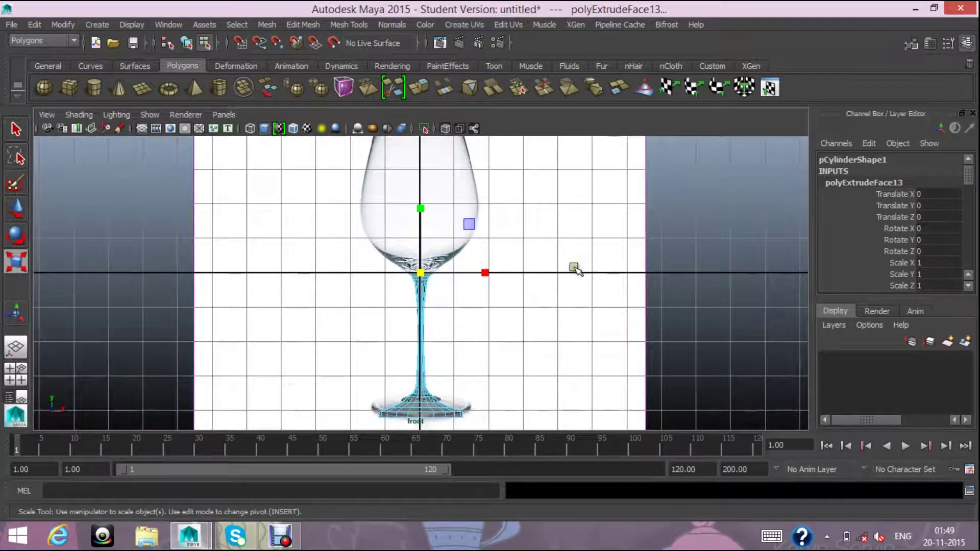
scroll(575, 269, "up", 1)
scroll(575, 269, "up", 1)
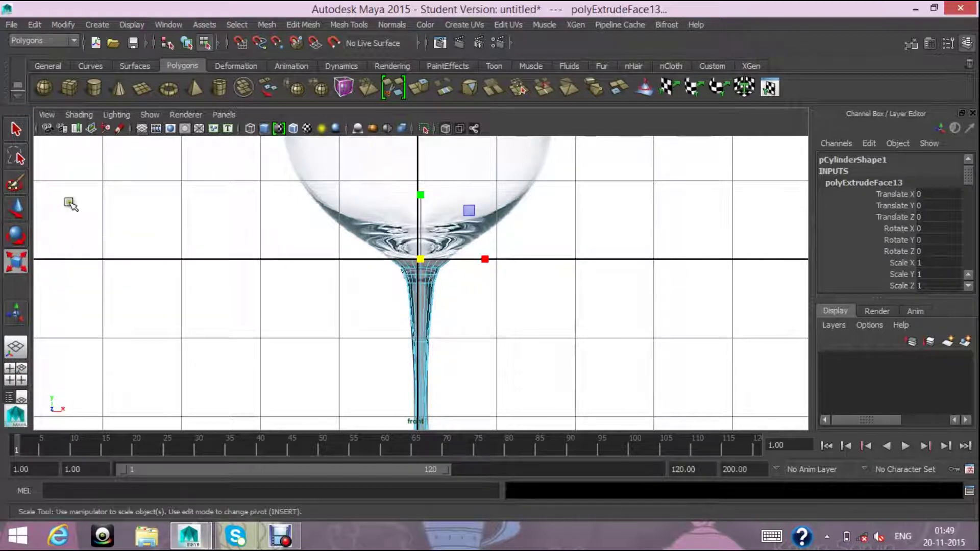
left_click(431, 100)
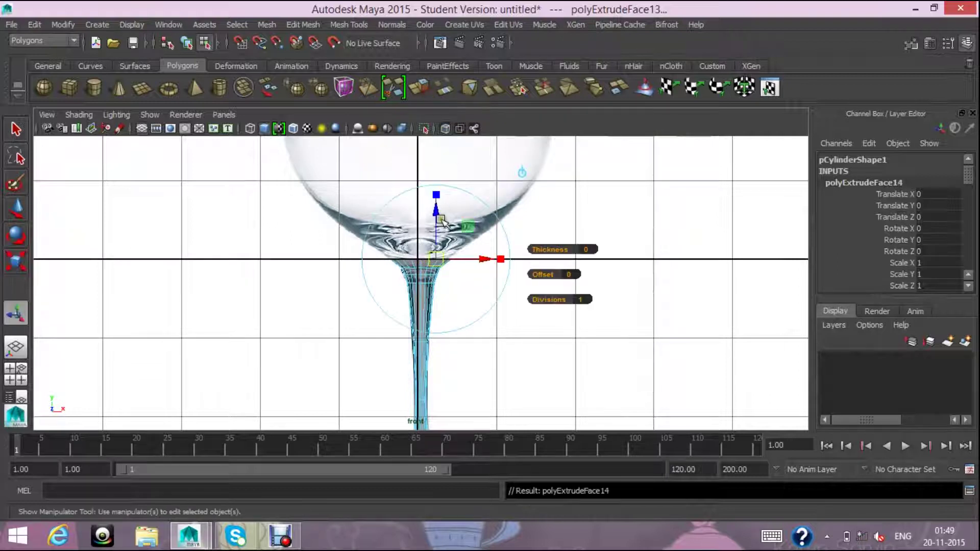
left_click_drag(437, 236, 433, 217)
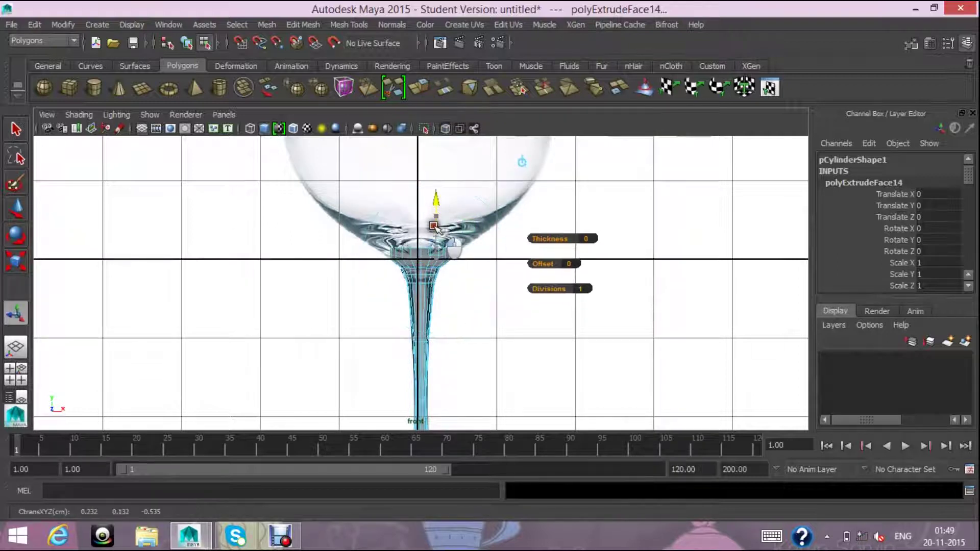
left_click(16, 261)
mouse_move(422, 242)
left_mouse_down()
mouse_move(455, 241)
mouse_move(425, 240)
left_mouse_up()
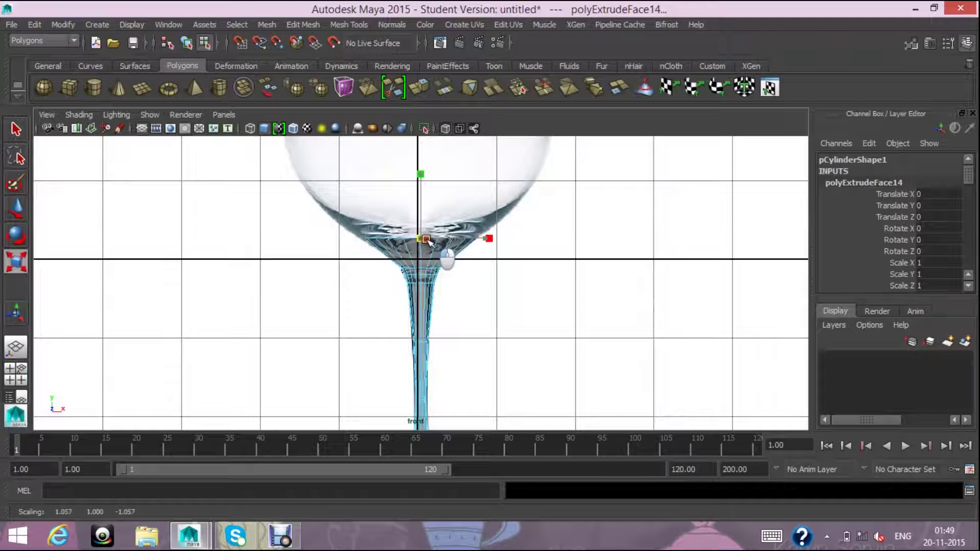
- Extrude the stem top again, lift it, and scale the ring out to the bowl's lower wall
left_click(419, 93)
scroll(495, 230, "down", 3)
scroll(474, 189, "up", 2)
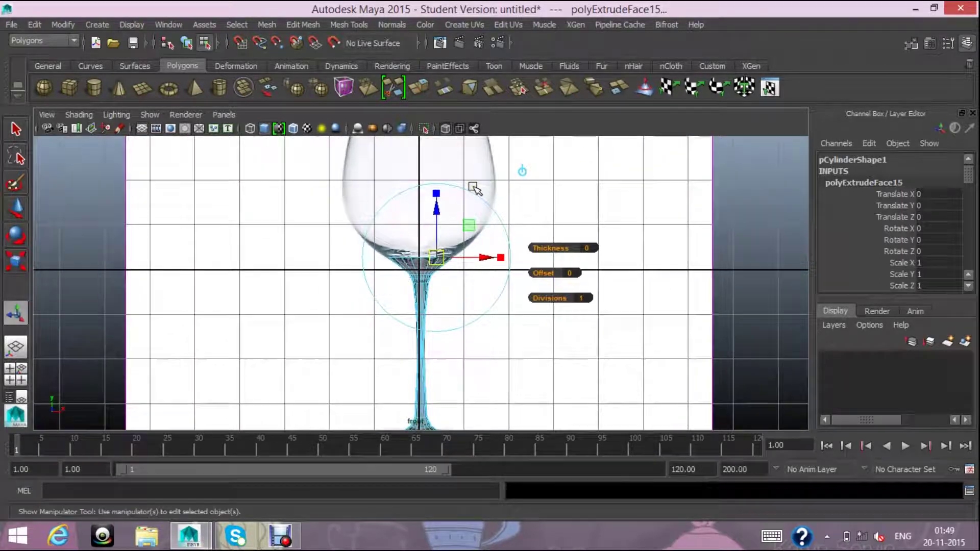
left_click_drag(438, 209, 439, 186)
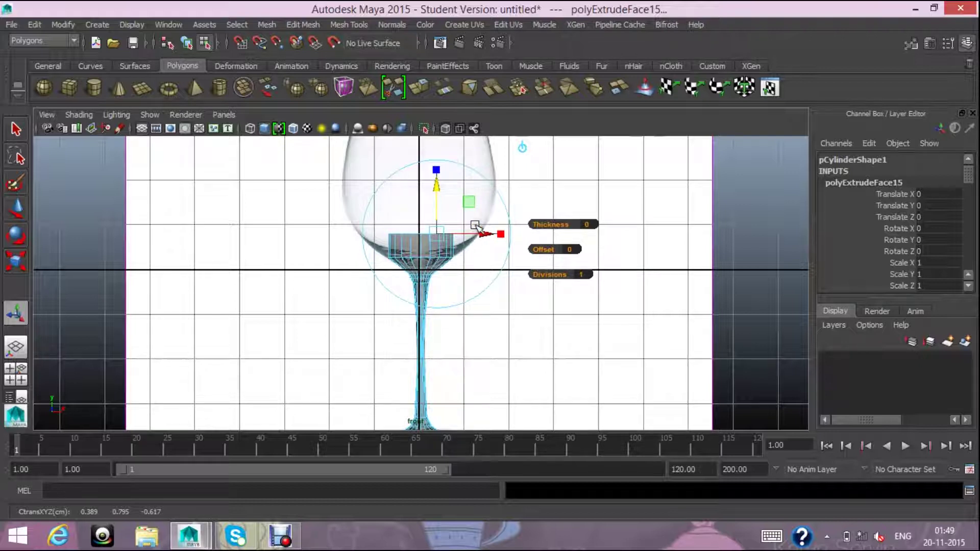
key("f")
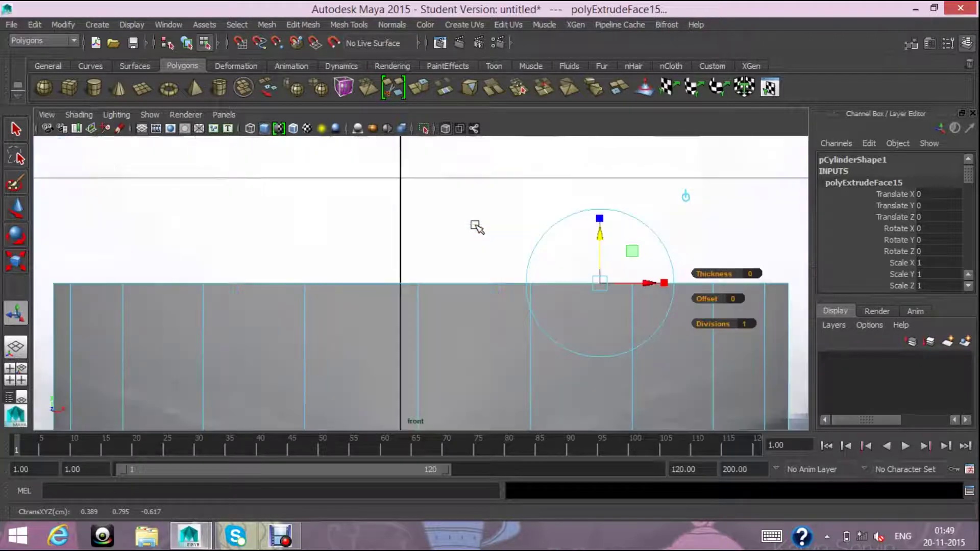
scroll(477, 227, "down", 5)
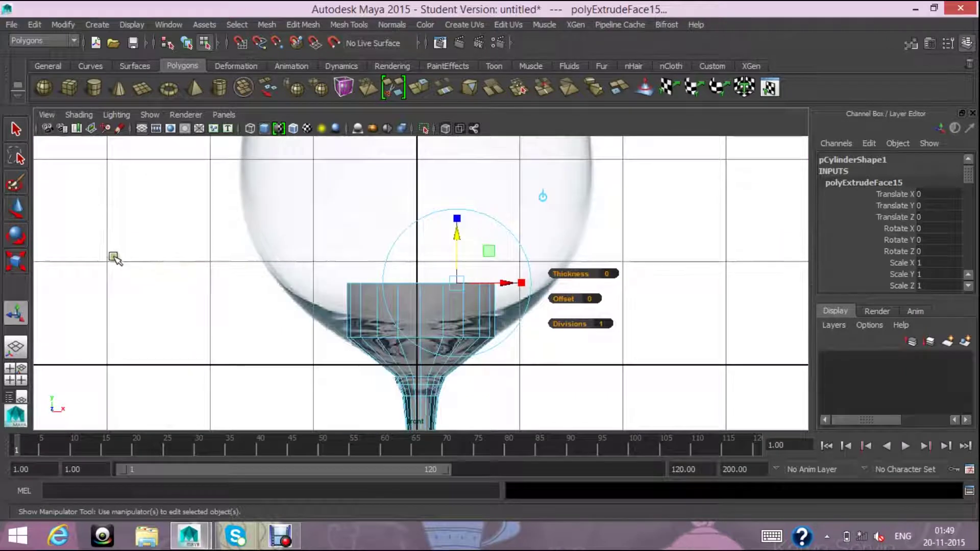
left_click(16, 260)
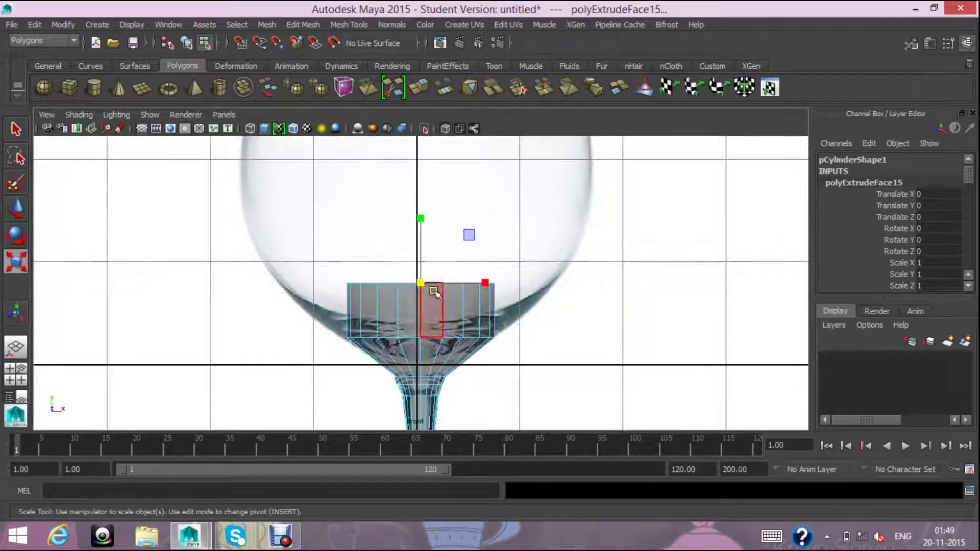
left_click_drag(423, 285, 518, 298)
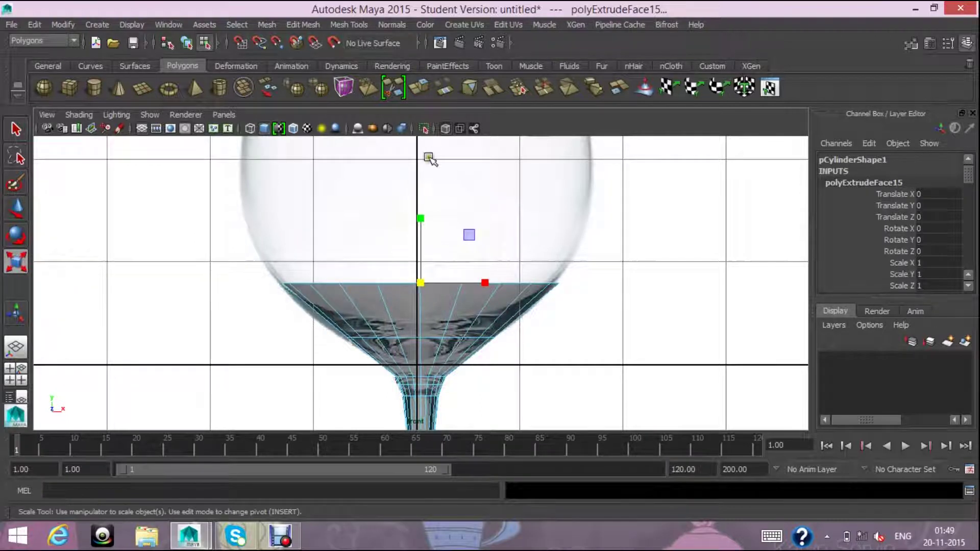
scroll(432, 159, "down", 3)
scroll(432, 163, "up", 1)
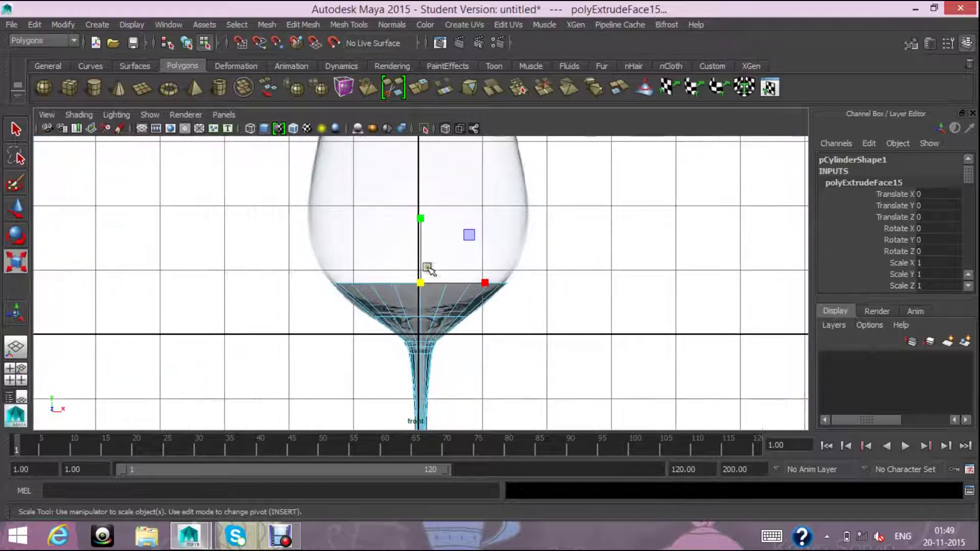
left_click_drag(420, 283, 418, 284)
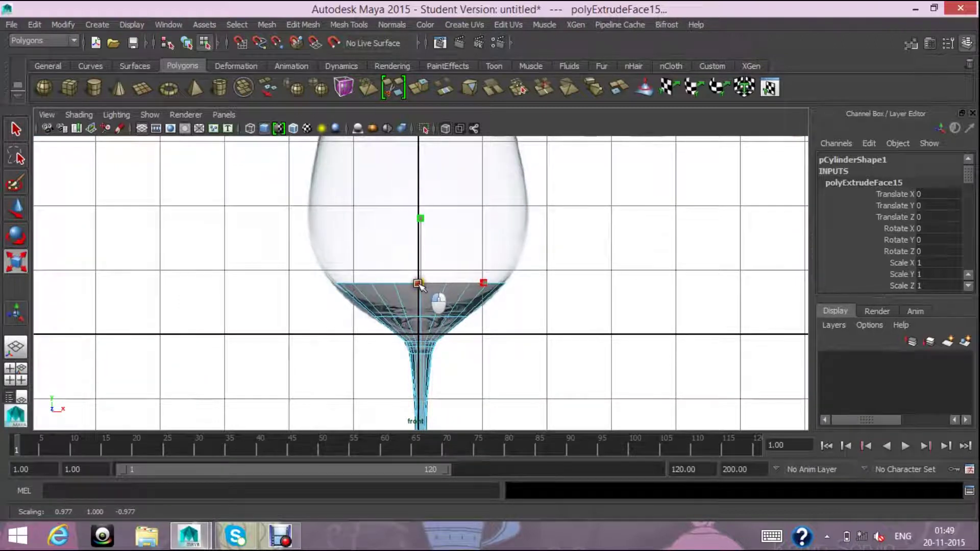
- Extrude the top faces twice, raising each, then select the glass's middle vertex row
left_click(420, 96)
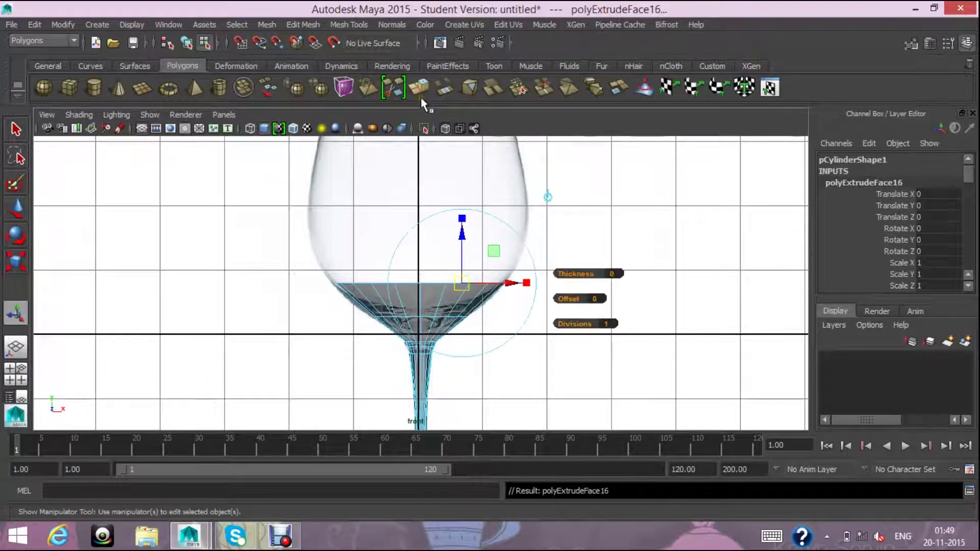
left_click_drag(464, 239, 466, 190)
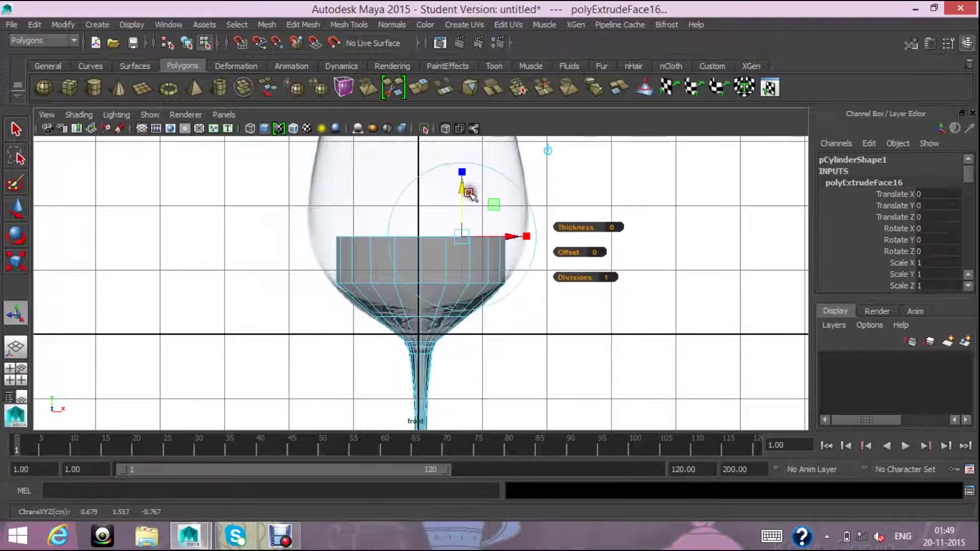
left_click(424, 87)
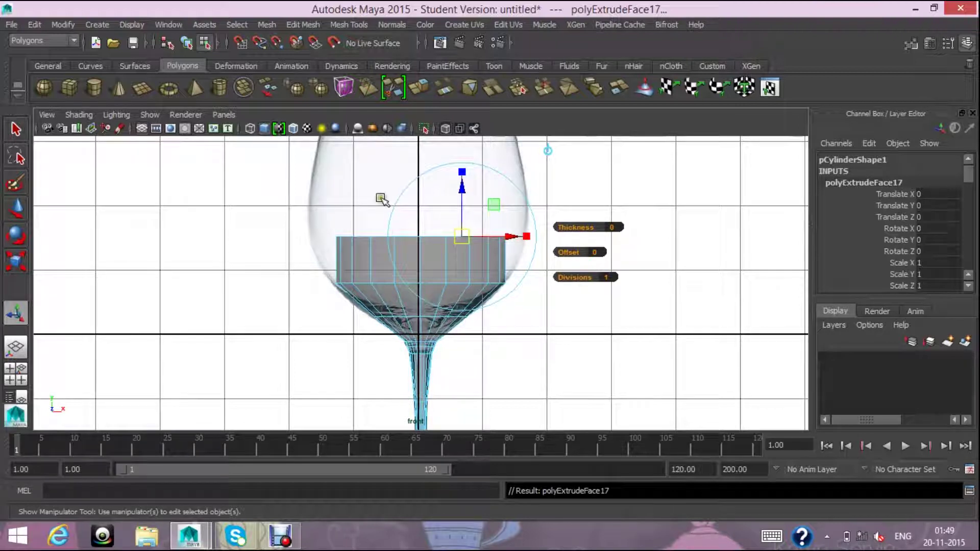
mouse_move(462, 187)
left_mouse_down()
mouse_move(463, 134)
mouse_move(463, 155)
left_mouse_up()
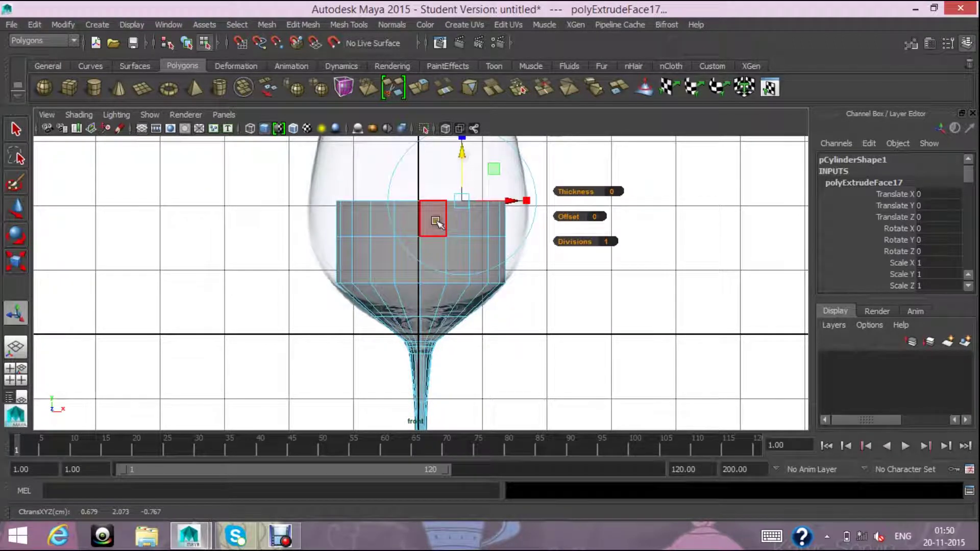
right_click_drag(411, 208, 410, 237)
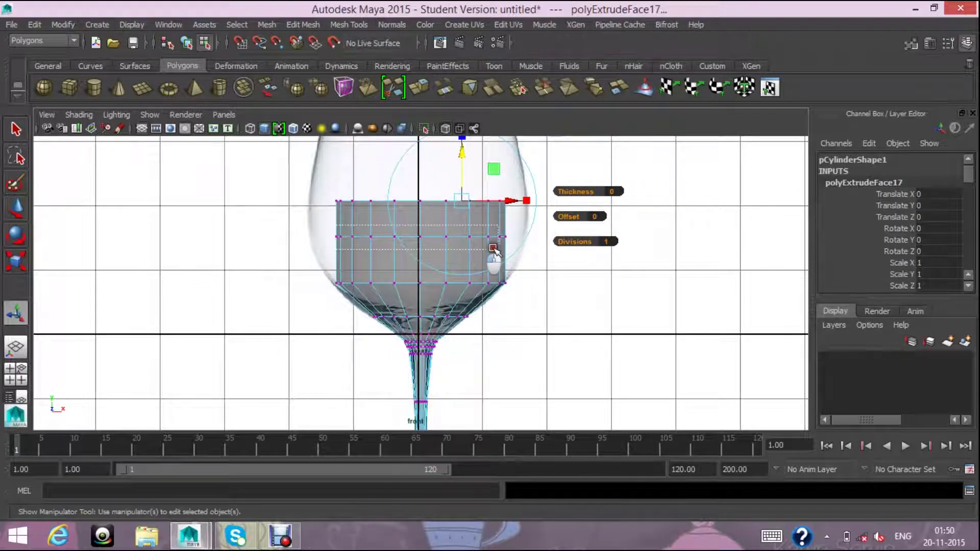
left_click_drag(328, 219, 520, 244)
- Lower and widen the middle vertex row, widen the top row to the rim, then return to Object Mode
left_click(16, 209)
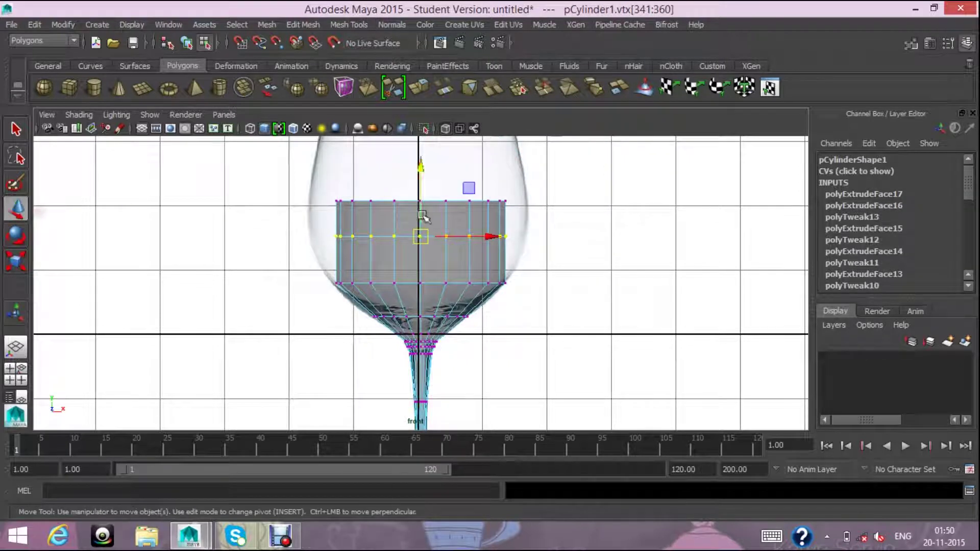
left_click_drag(422, 166, 422, 175)
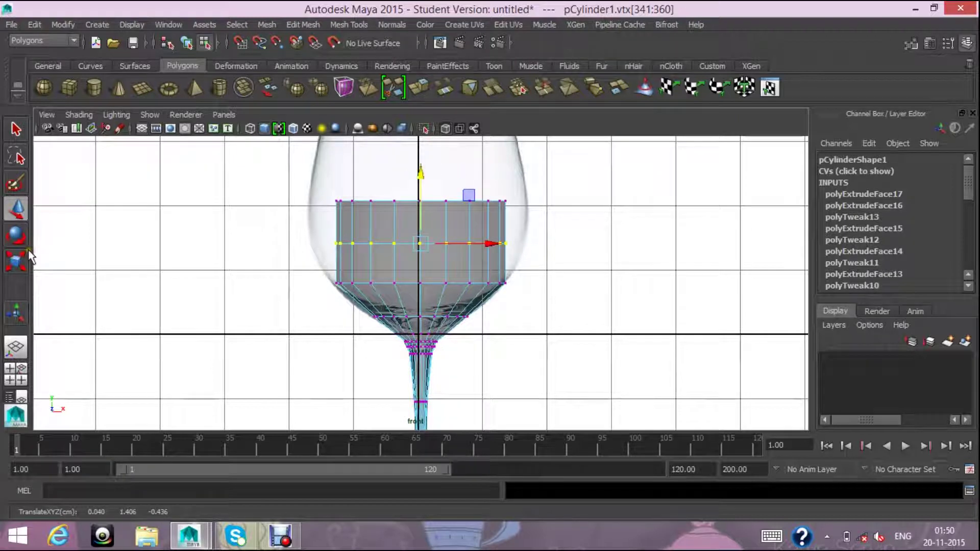
left_click(15, 261)
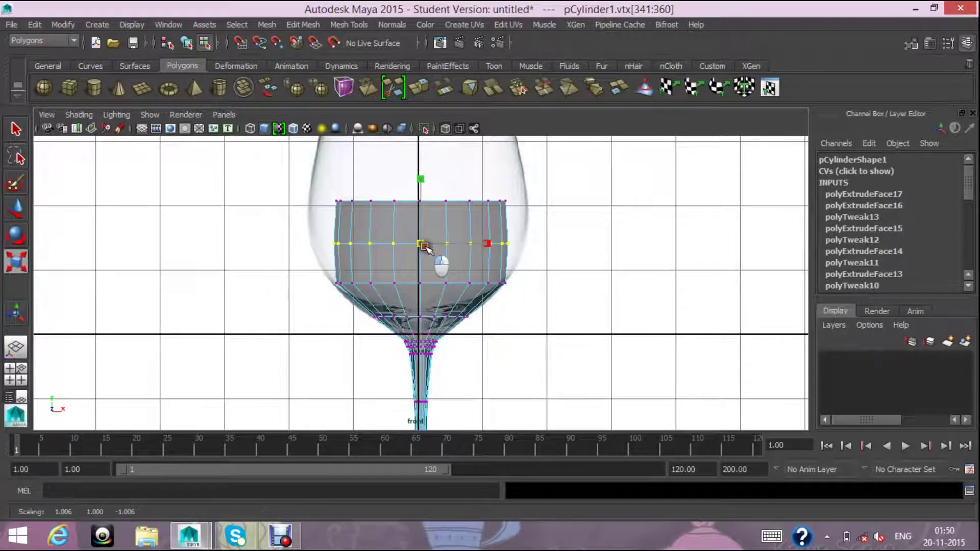
left_click_drag(424, 248, 457, 257)
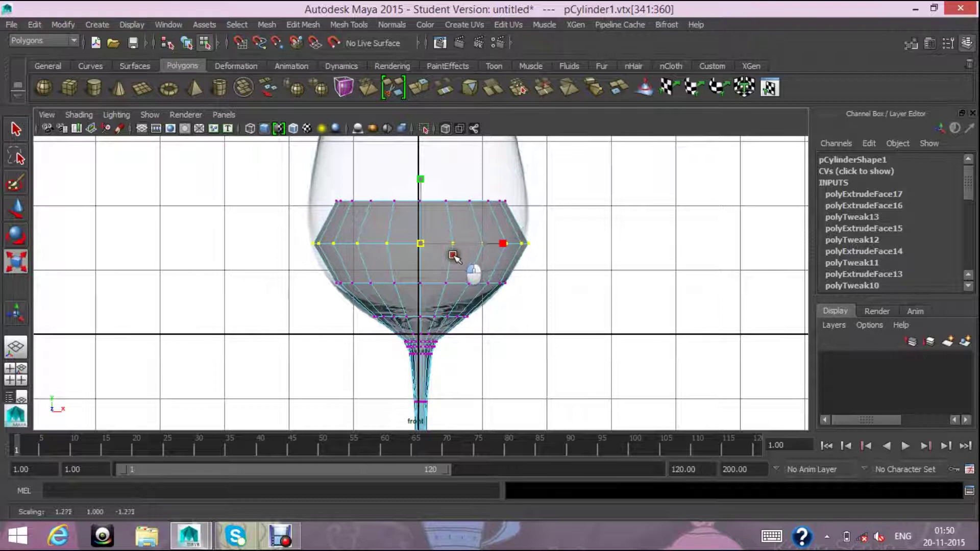
left_click_drag(330, 215, 530, 216)
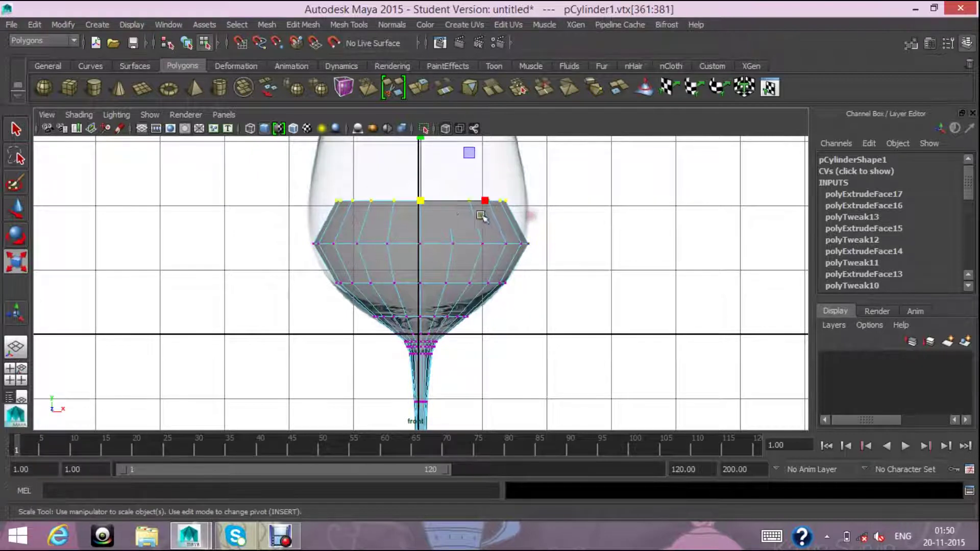
left_click_drag(419, 202, 458, 214)
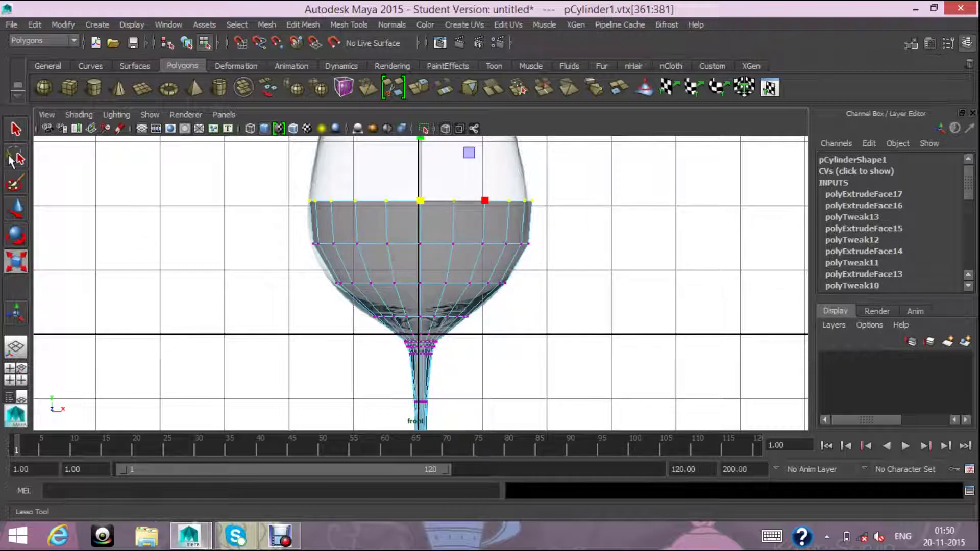
right_click_drag(136, 228, 192, 228)
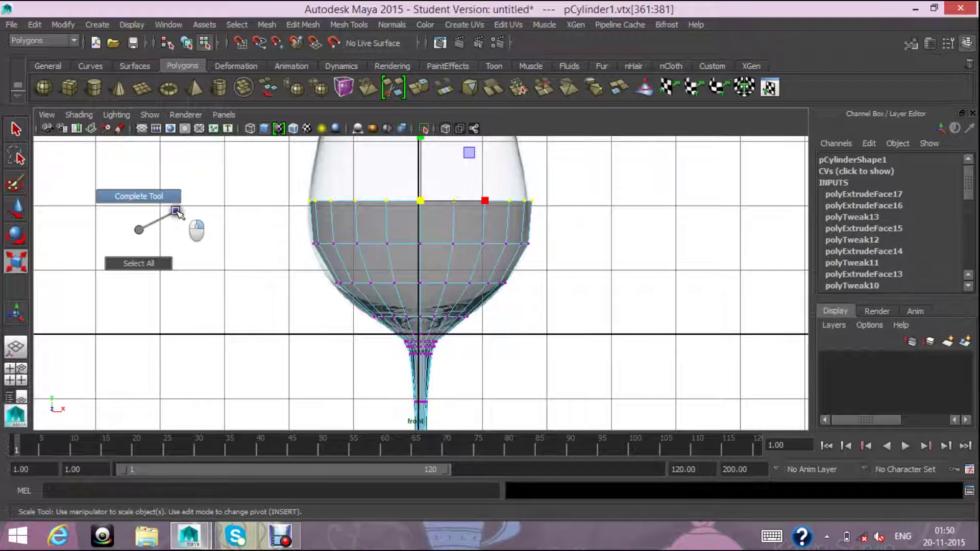
right_click_drag(350, 225, 414, 193)
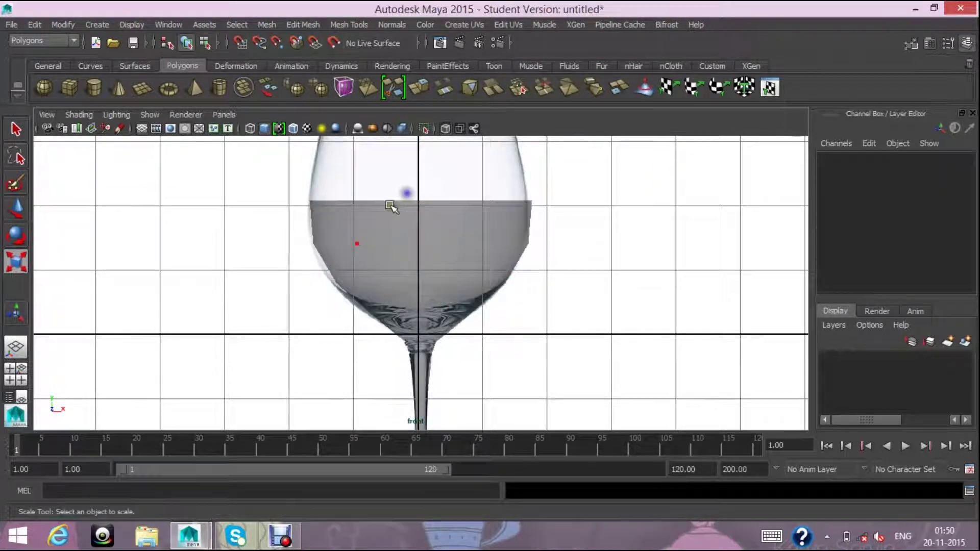
- Move the wine-glass reference image plane slightly right to Translate X 0.031
scroll(161, 232, "down", 3)
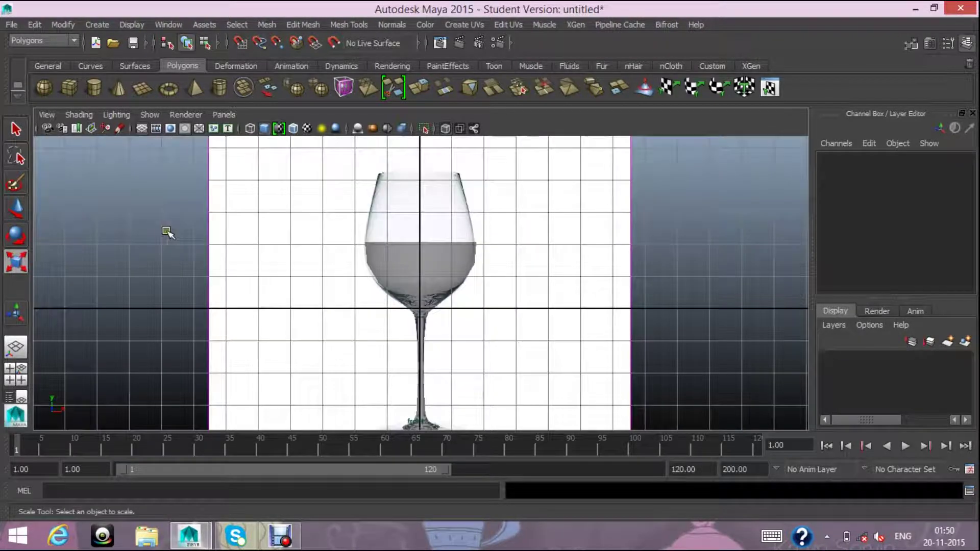
left_click(230, 280)
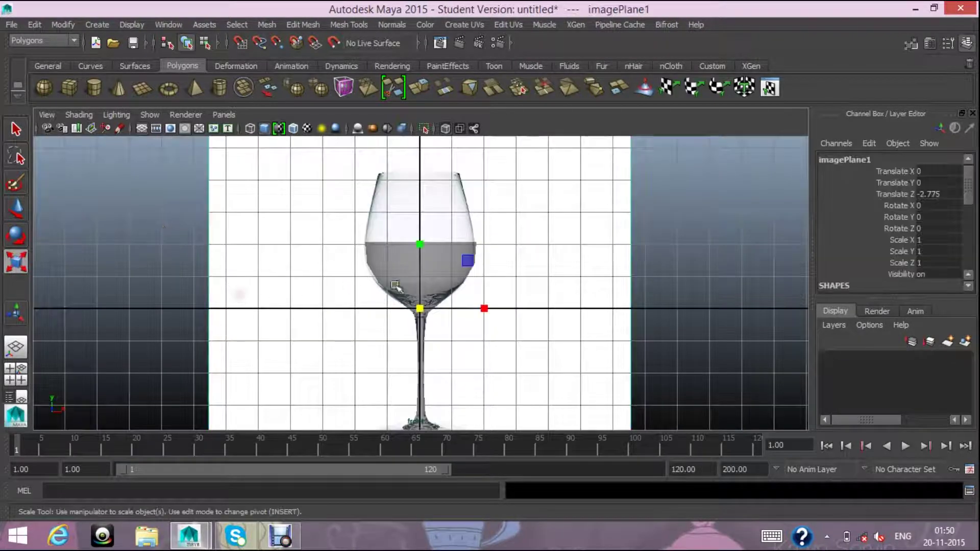
left_click(22, 213)
scroll(490, 317, "up", 1)
scroll(495, 322, "up", 2)
left_click_drag(498, 321, 493, 322)
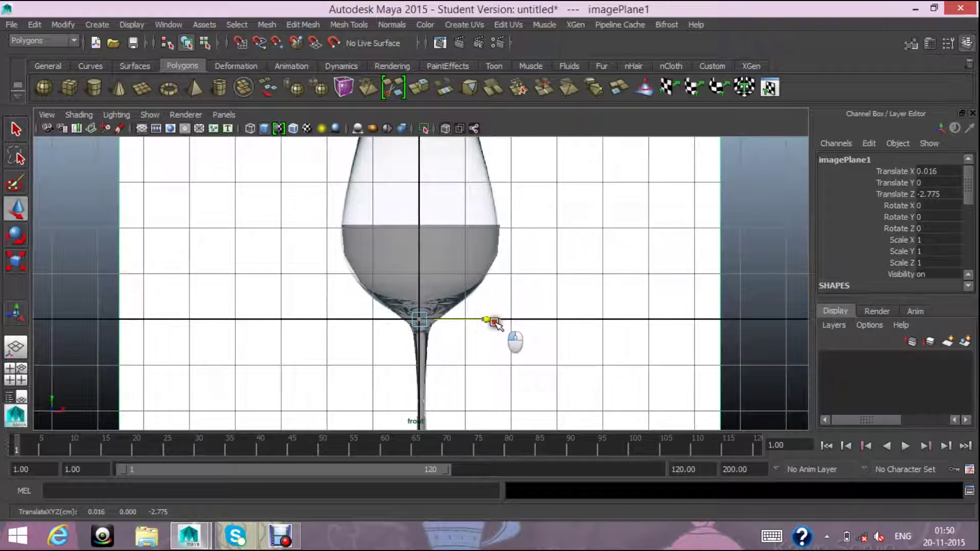
left_click_drag(490, 321, 488, 318)
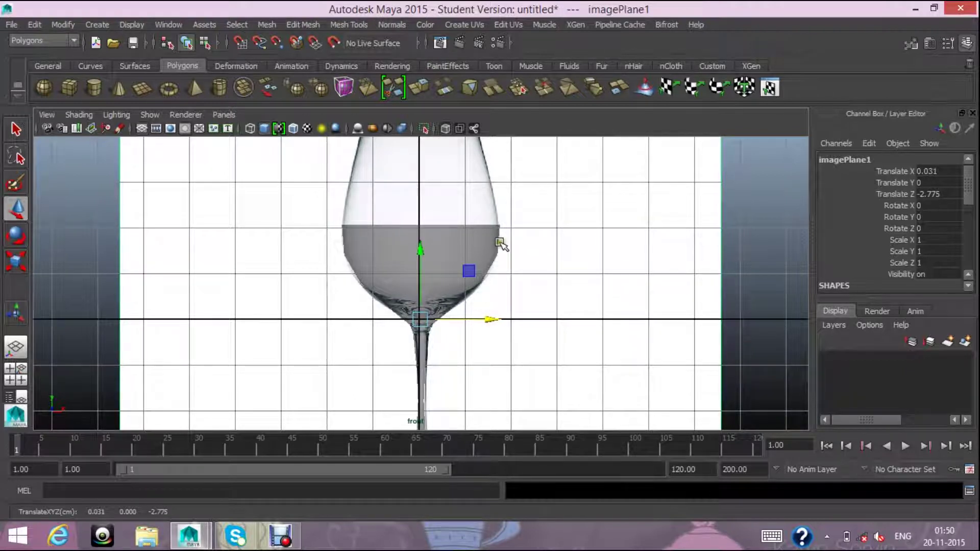
- Frame the view onto the glass bowl and switch the glass mesh to vertex mode
key("f")
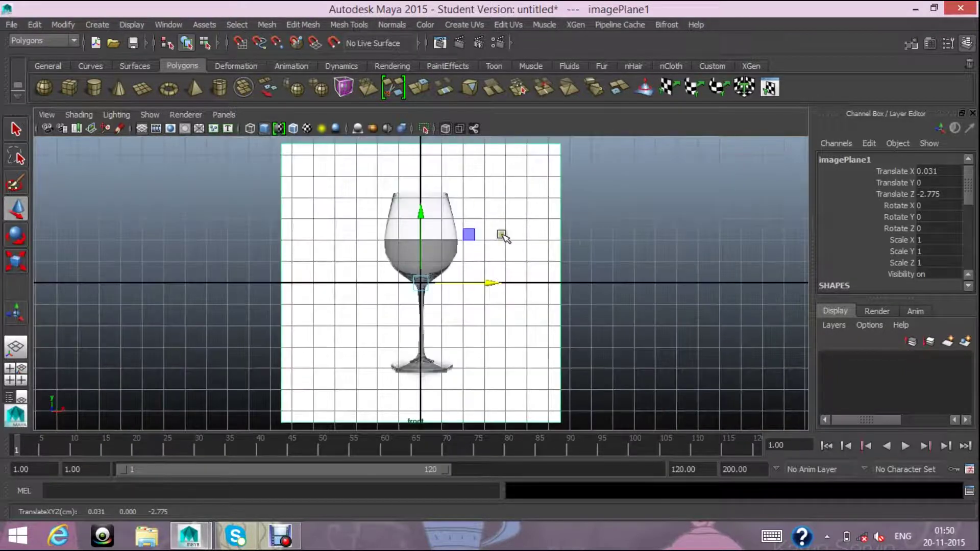
scroll(420, 282, "up", 3)
scroll(419, 281, "up", 1)
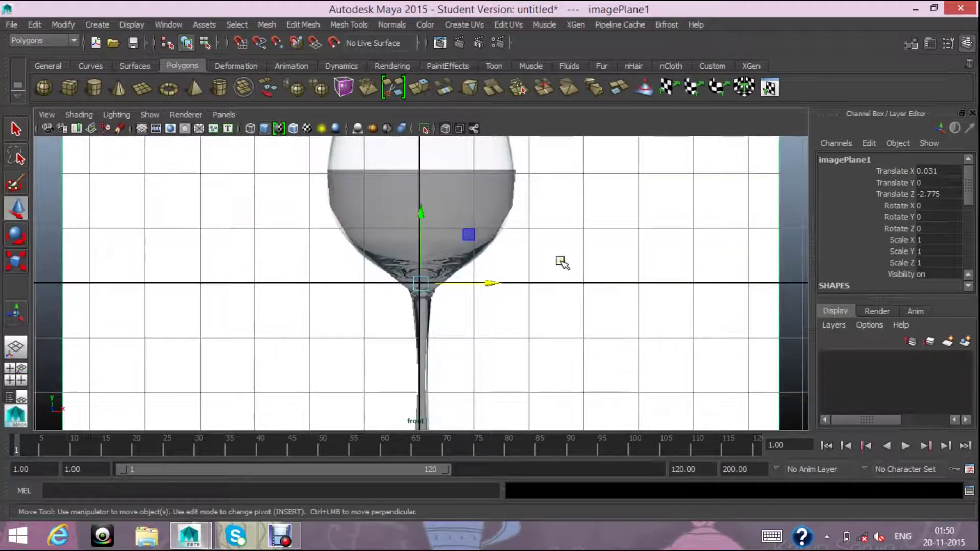
middle_click_drag(561, 262, 554, 335, "alt")
scroll(558, 311, "up", 3)
right_click_drag(467, 222, 421, 230)
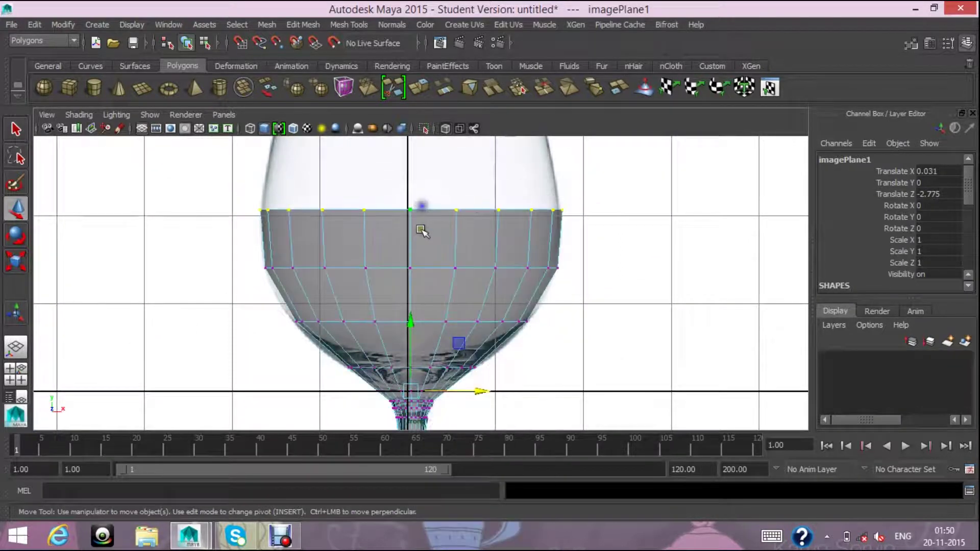
- Lower the middle and lower vertex rings and pull the lower ring slightly inward
left_click_drag(247, 251, 564, 295)
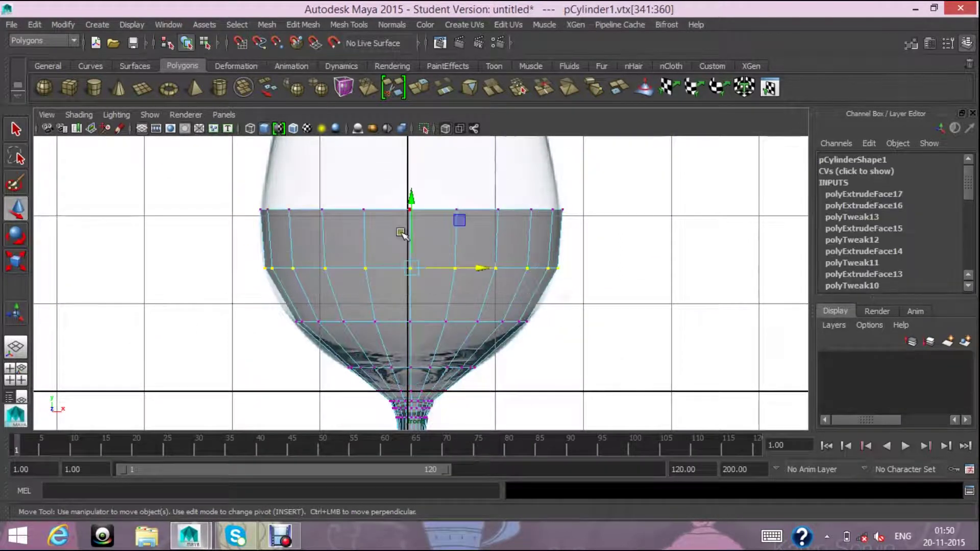
left_click_drag(412, 196, 413, 215)
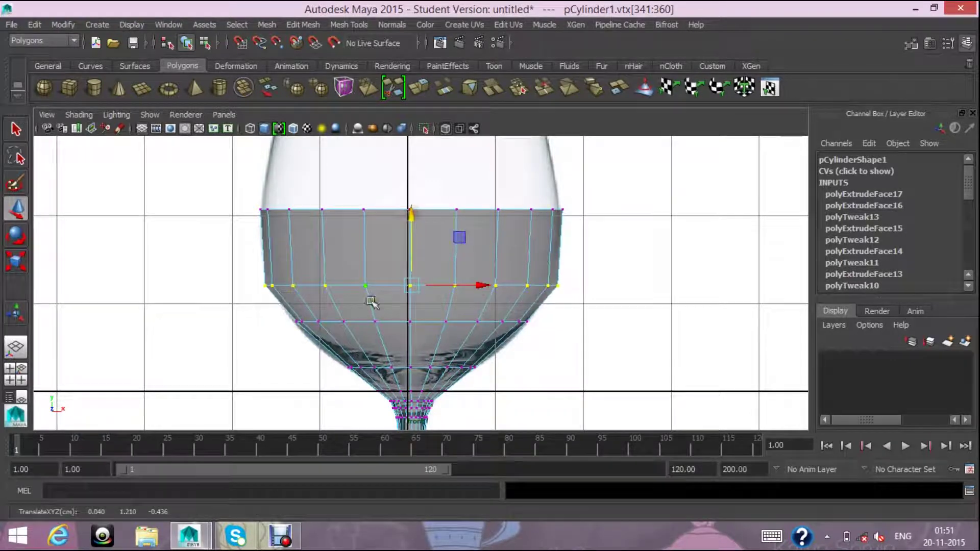
left_click_drag(287, 317, 551, 349)
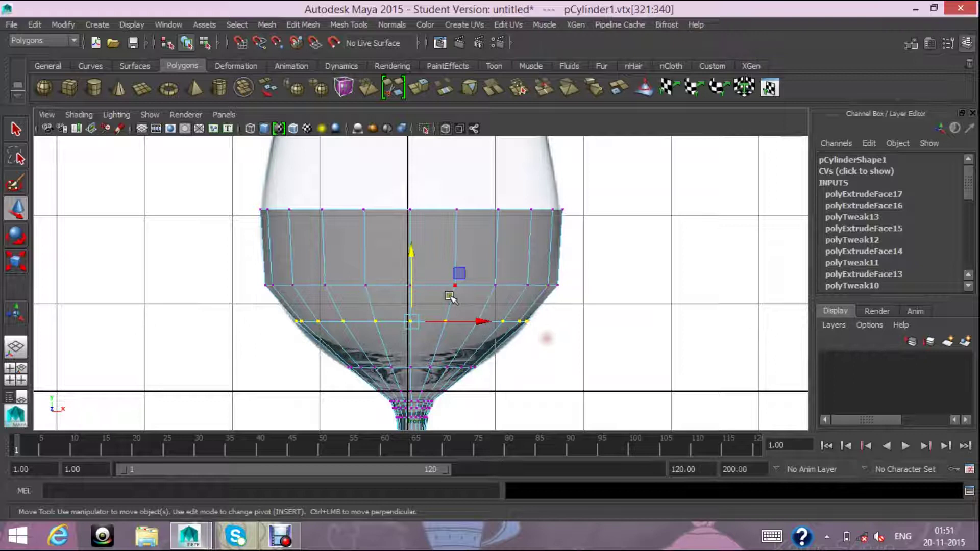
left_click_drag(409, 260, 411, 260)
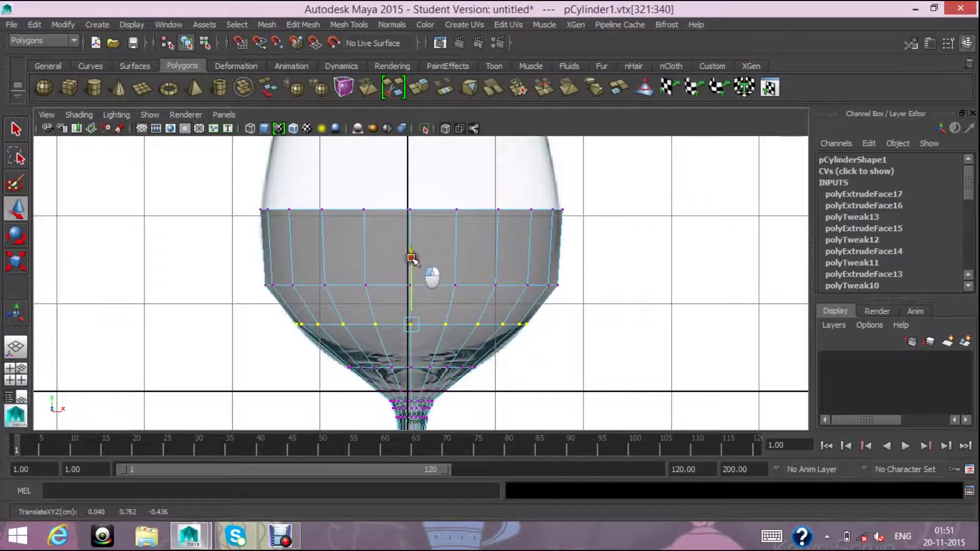
key("r")
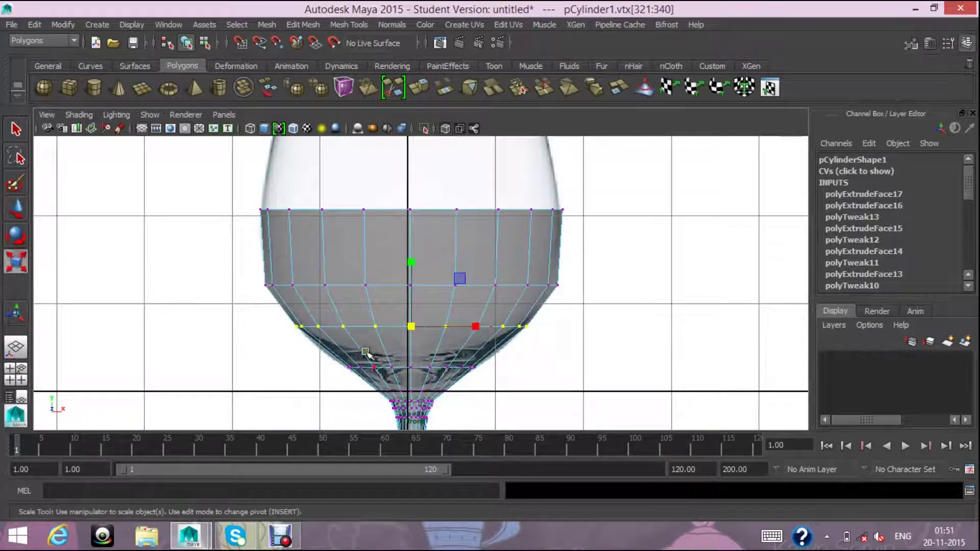
left_click_drag(417, 329, 413, 329)
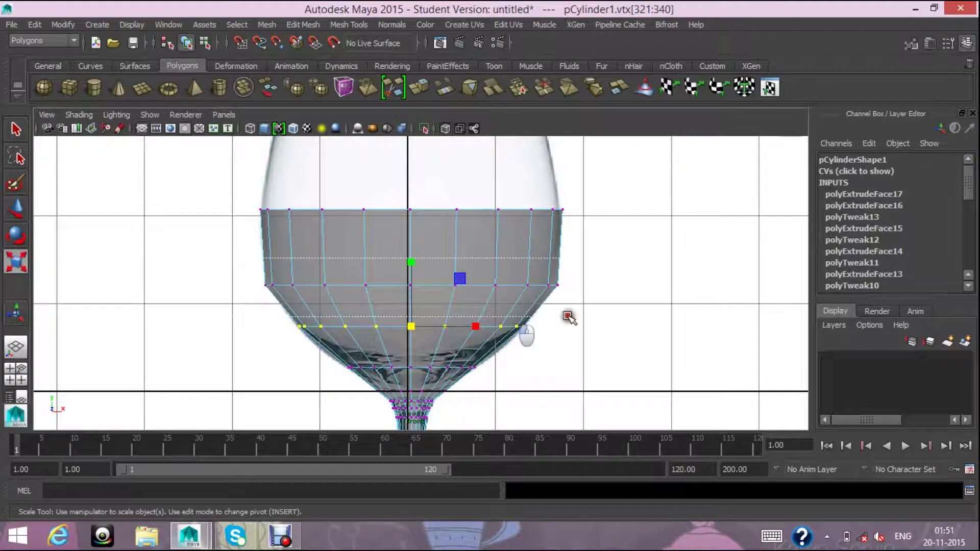
- Shrink the next ring up slightly and adjust the top rim ring's height
key("Up")
left_click_drag(411, 285, 394, 285)
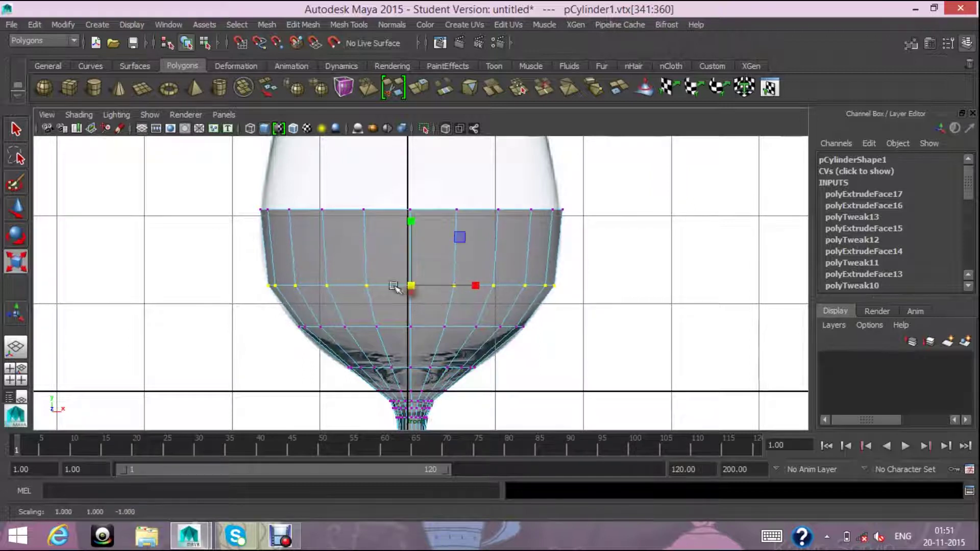
key("Up")
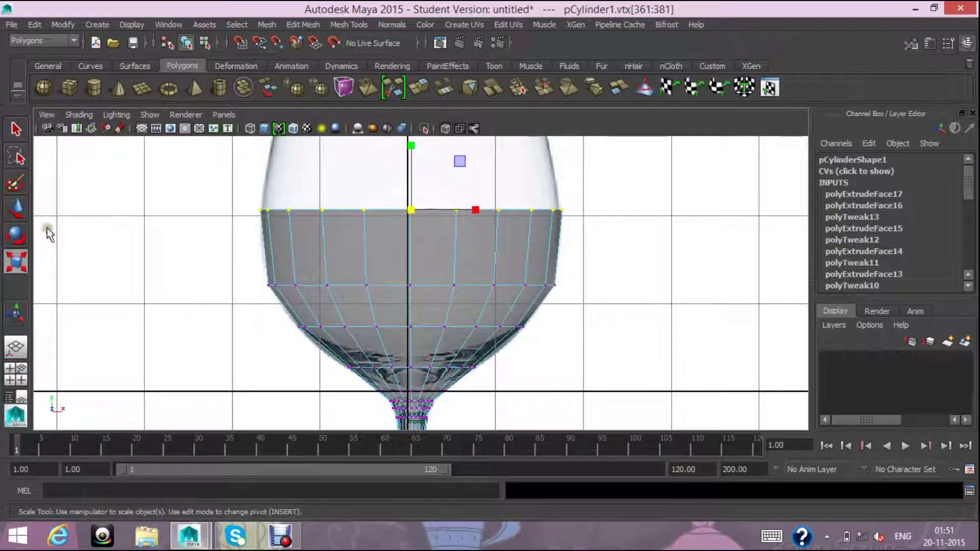
left_click(16, 209)
left_click_drag(399, 172, 400, 205)
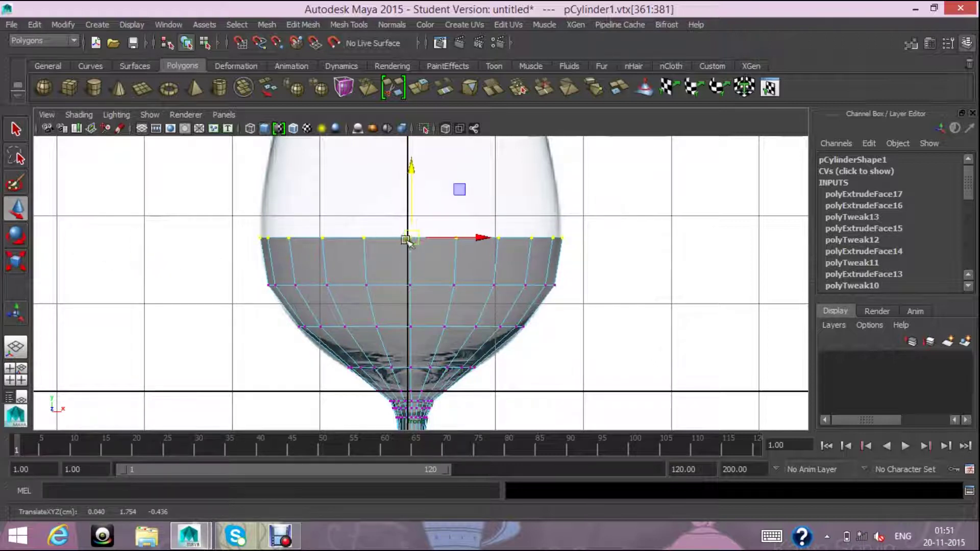
left_click(482, 237)
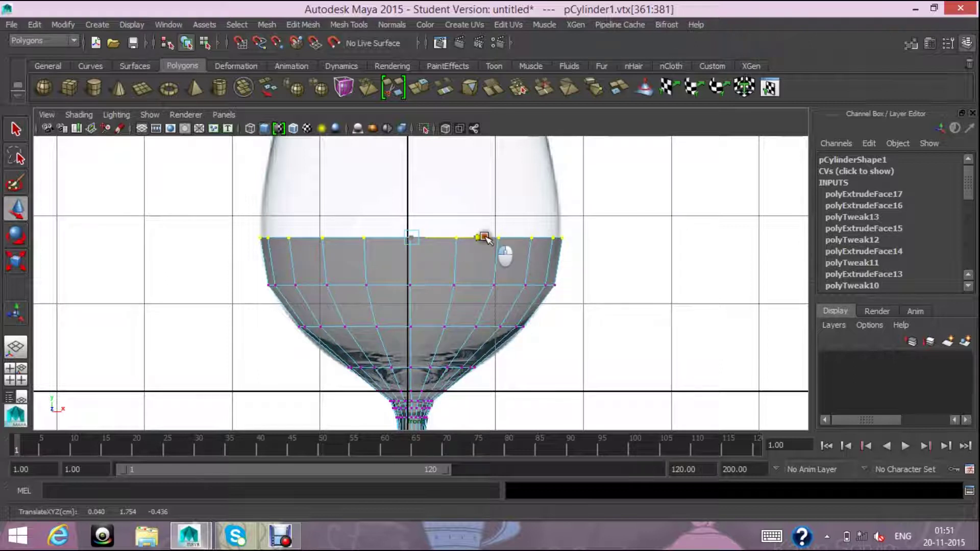
left_click_drag(414, 221, 413, 222)
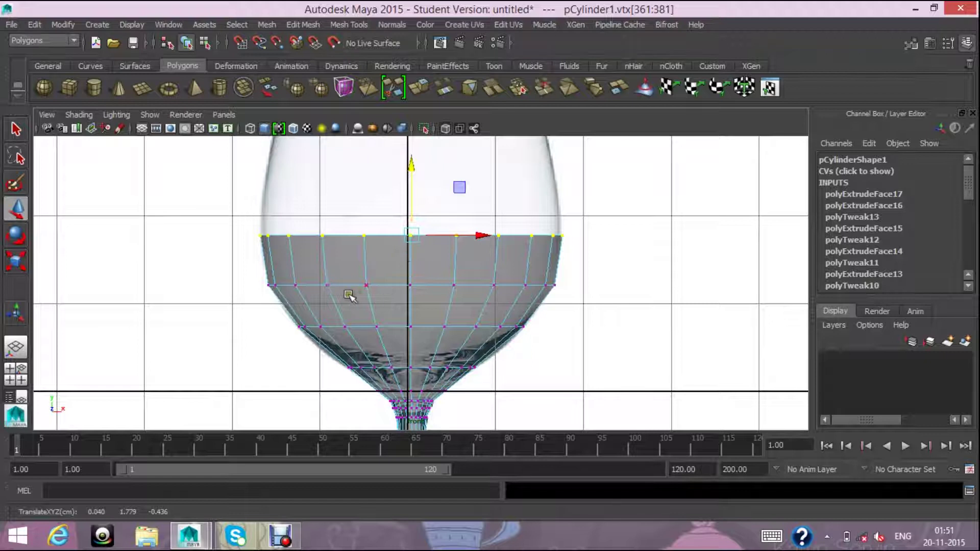
- Nudge individual left and right bowl vertices onto the reference glass outline
scroll(324, 327, "up", 1)
scroll(320, 338, "up", 3)
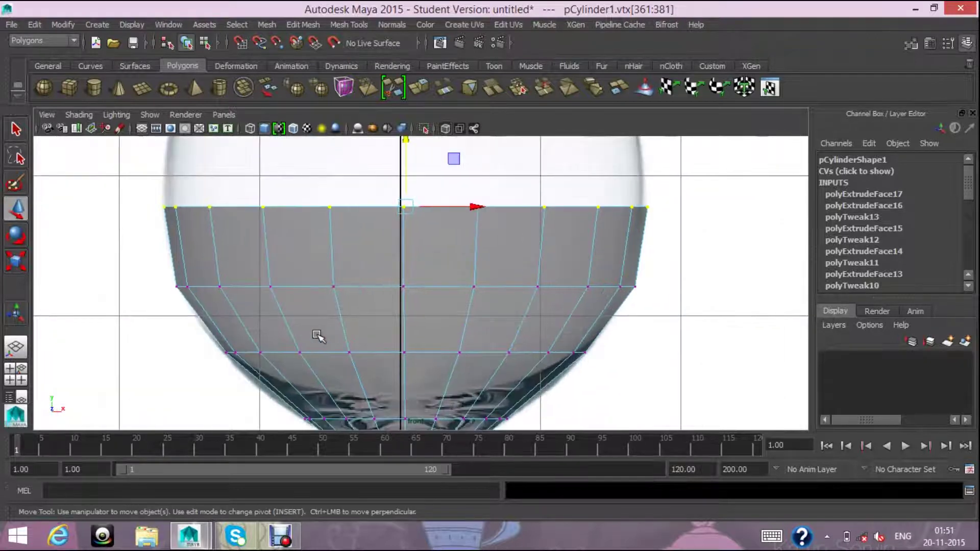
left_click_drag(215, 342, 229, 360)
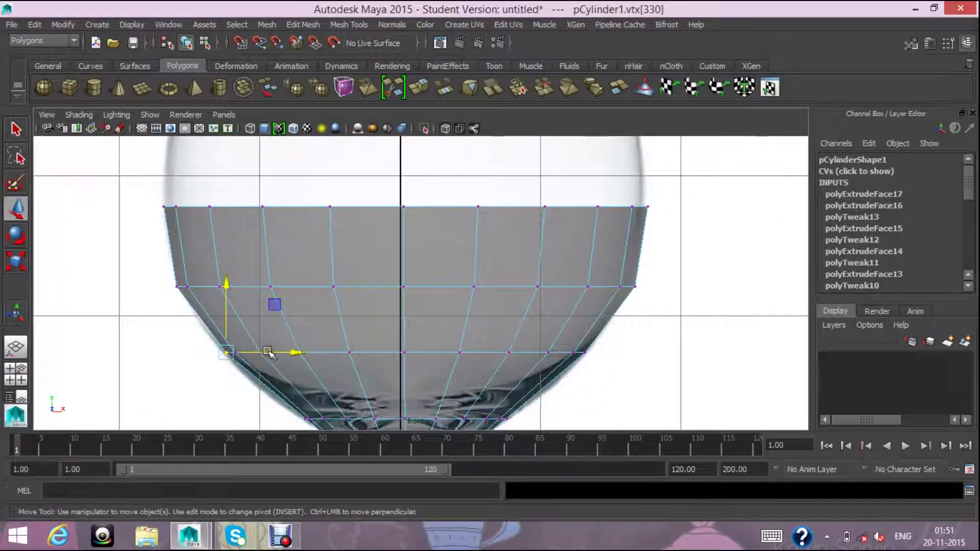
left_click_drag(299, 354, 295, 354)
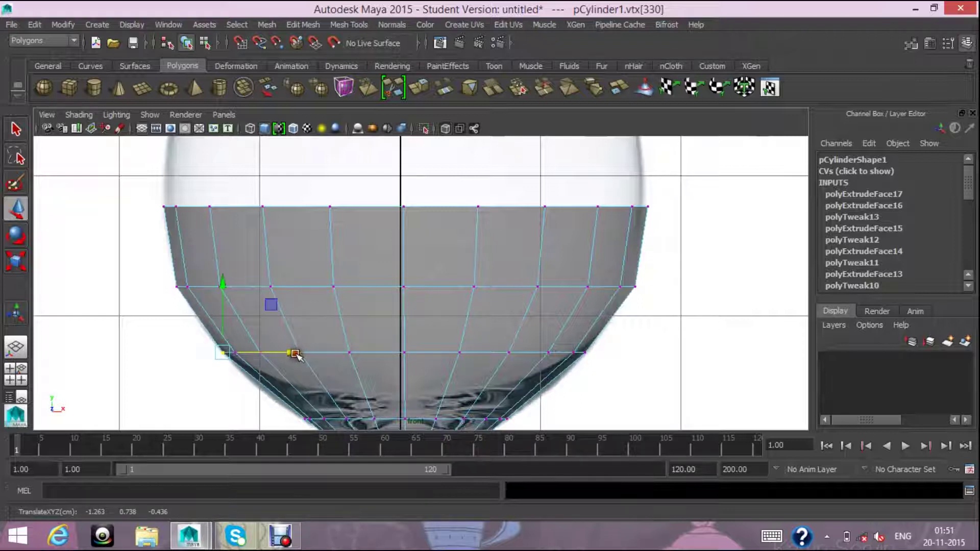
left_click_drag(168, 274, 180, 297)
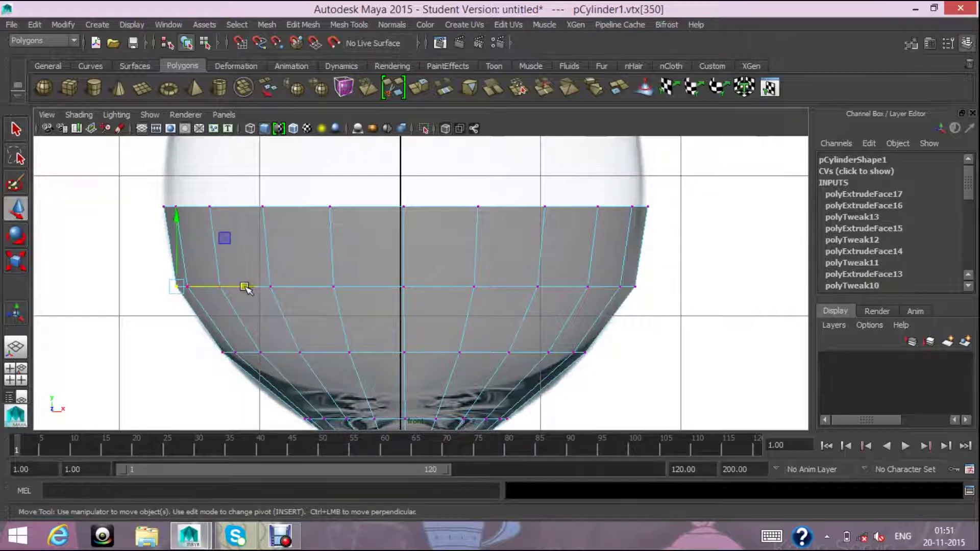
left_click_drag(245, 288, 251, 289)
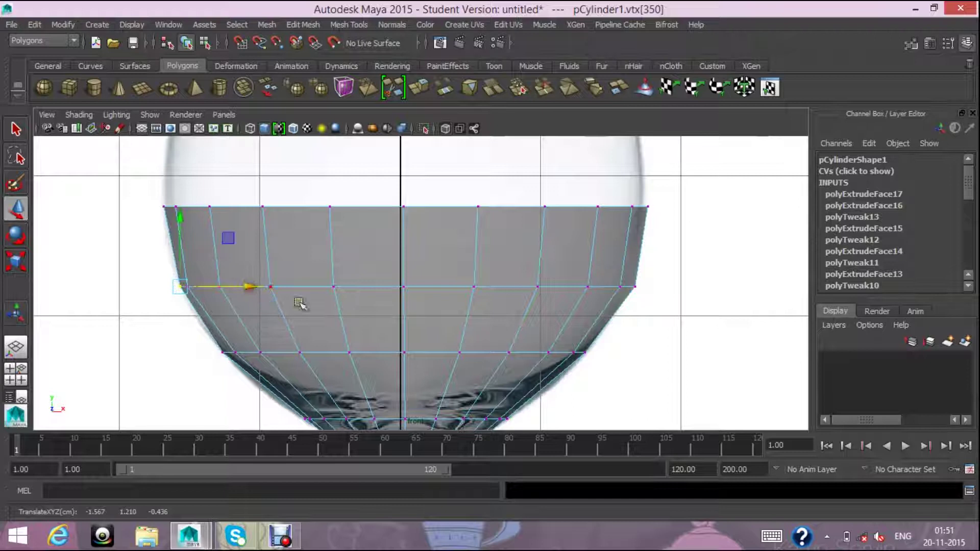
left_click_drag(662, 314, 627, 275)
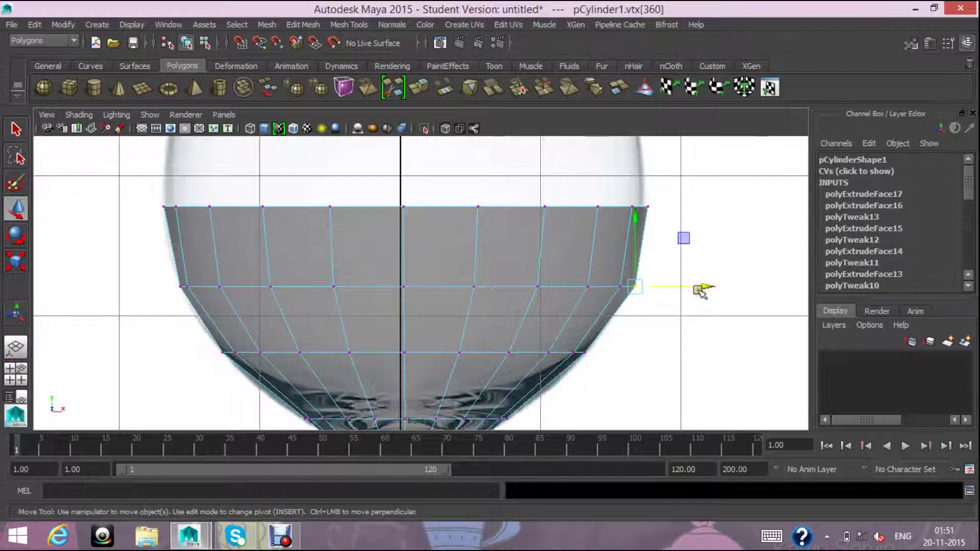
left_click_drag(703, 286, 703, 289)
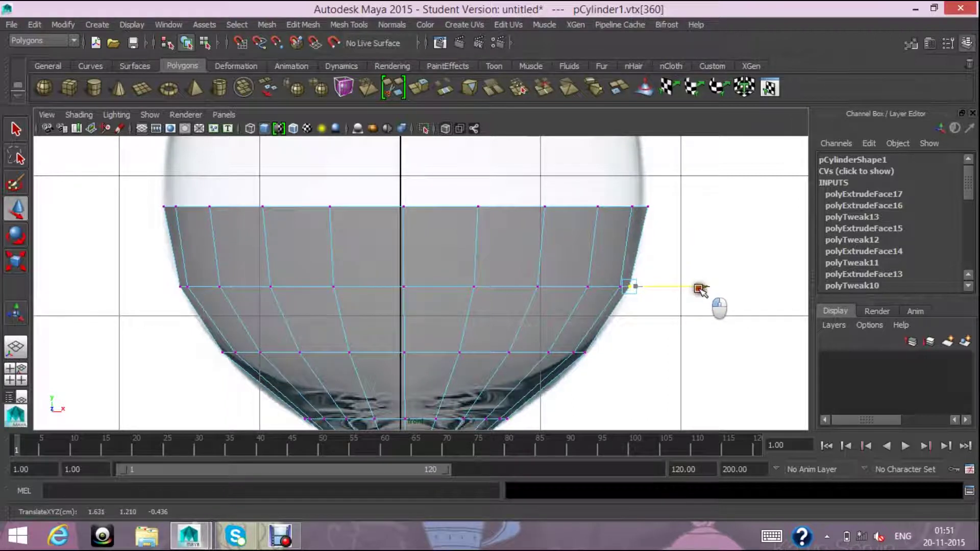
mouse_move(638, 196)
left_mouse_down()
mouse_move(683, 212)
mouse_move(716, 206)
left_mouse_up()
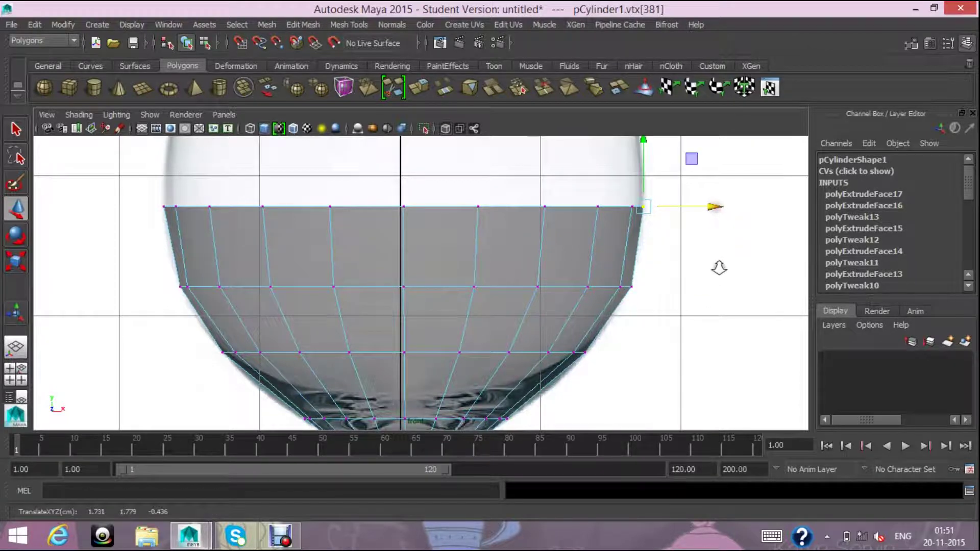
right_click_drag(717, 267, 612, 348, "alt")
- Fine-tune the height of the lower-right bowl vertex
scroll(570, 392, "up", 2)
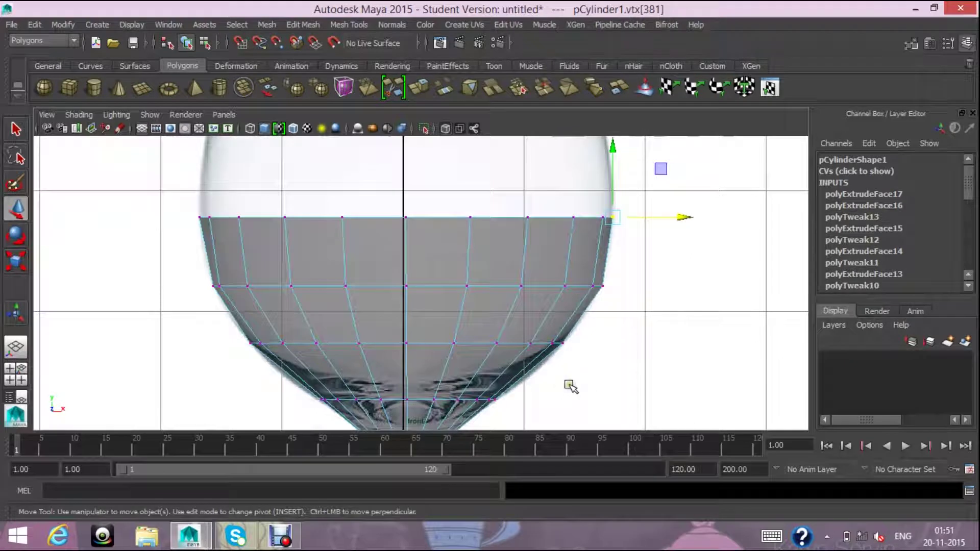
left_click(561, 342)
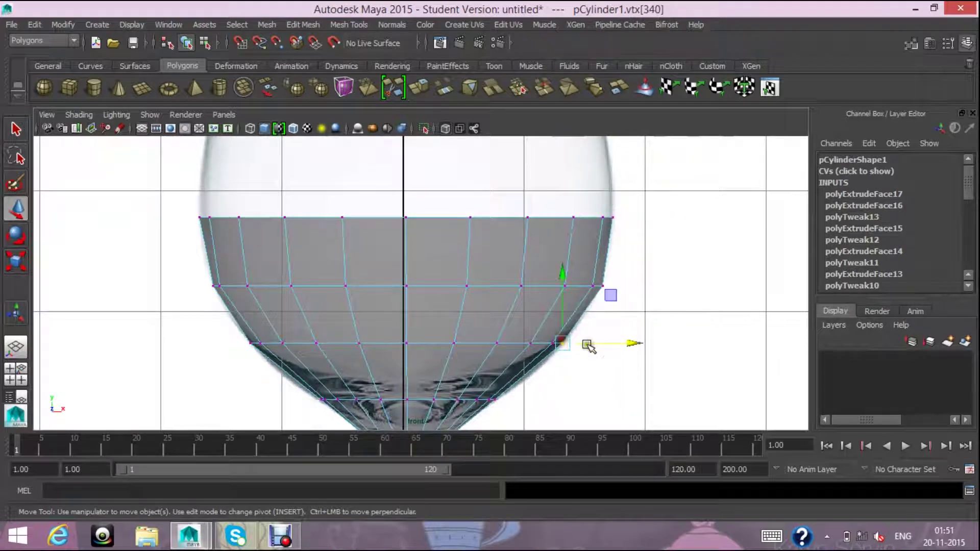
left_click_drag(572, 347, 571, 352)
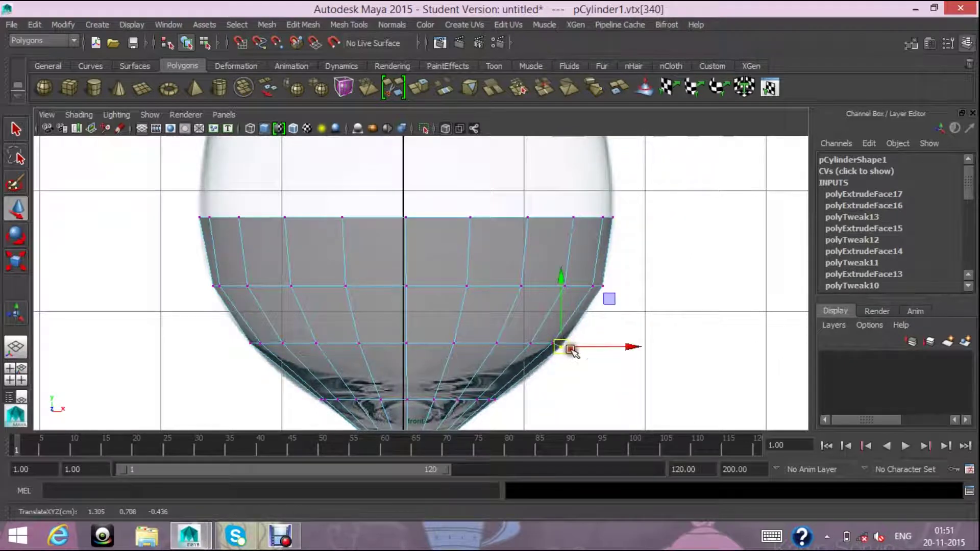
left_click_drag(238, 326, 638, 368)
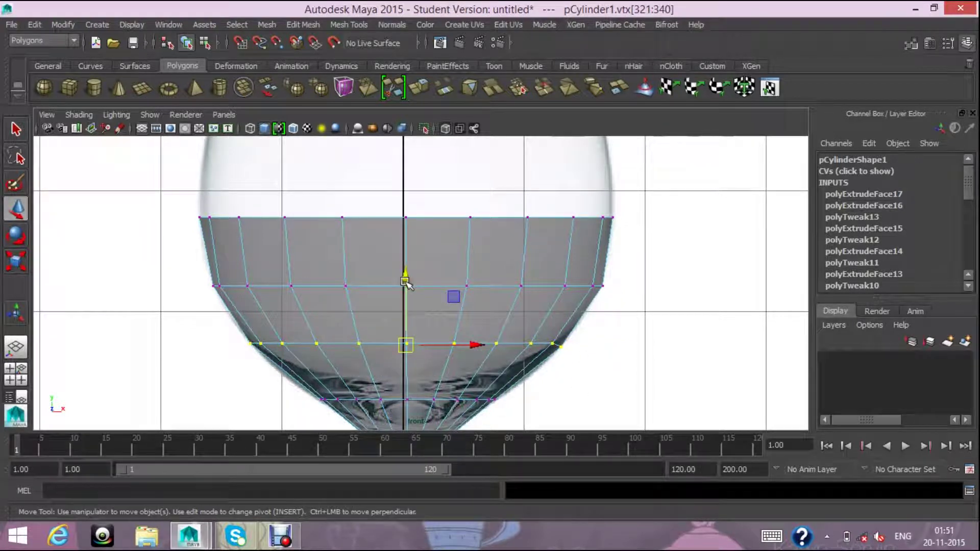
left_click(572, 346)
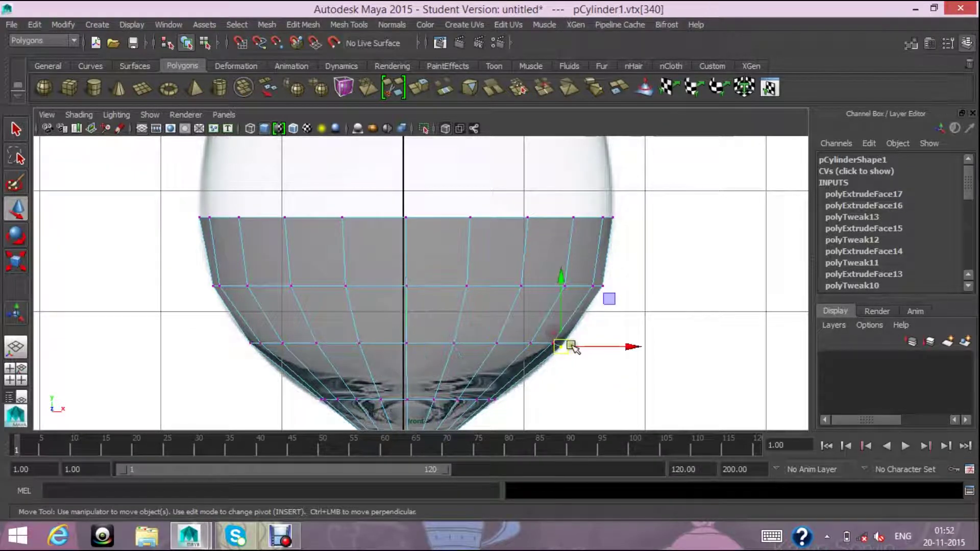
left_click_drag(563, 331, 563, 327)
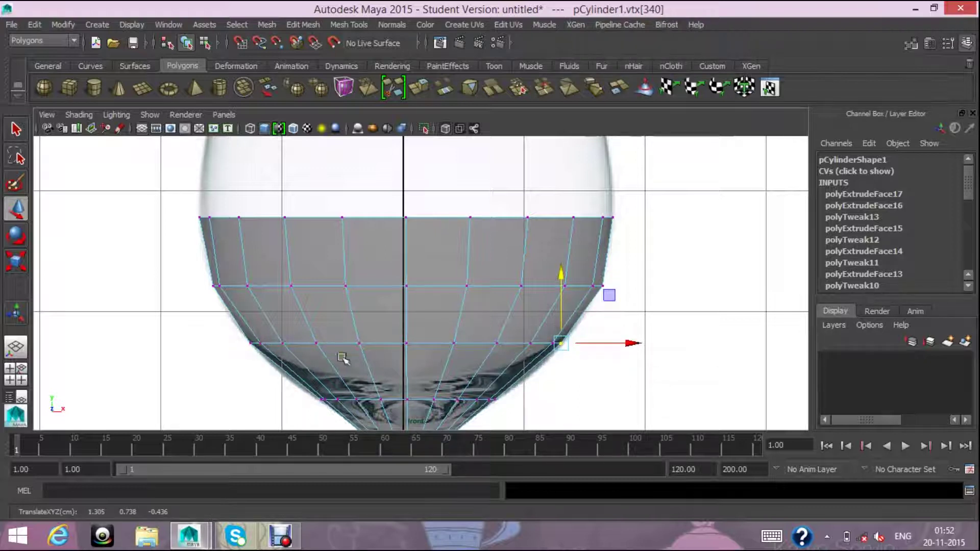
- Lower the bottom vertex ring and scale it inward to about 0.902, then select the middle row
left_click_drag(242, 329, 592, 365)
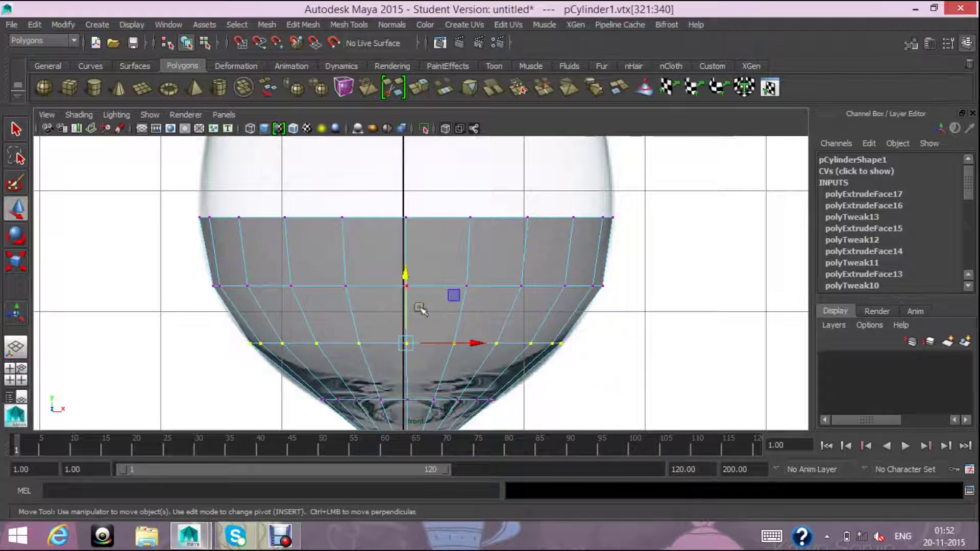
left_click_drag(406, 280, 402, 294)
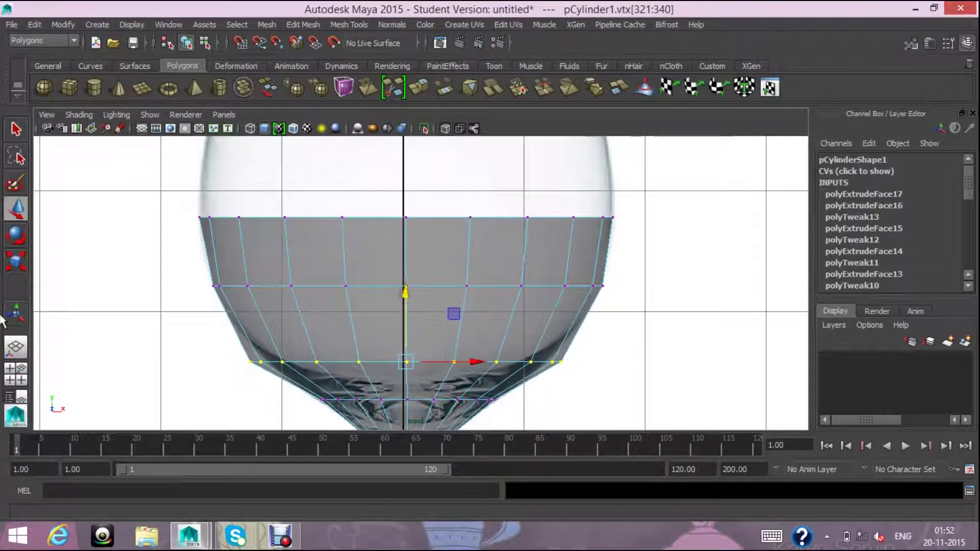
left_click(19, 262)
left_click_drag(408, 363, 388, 361)
left_click_drag(198, 262, 623, 329)
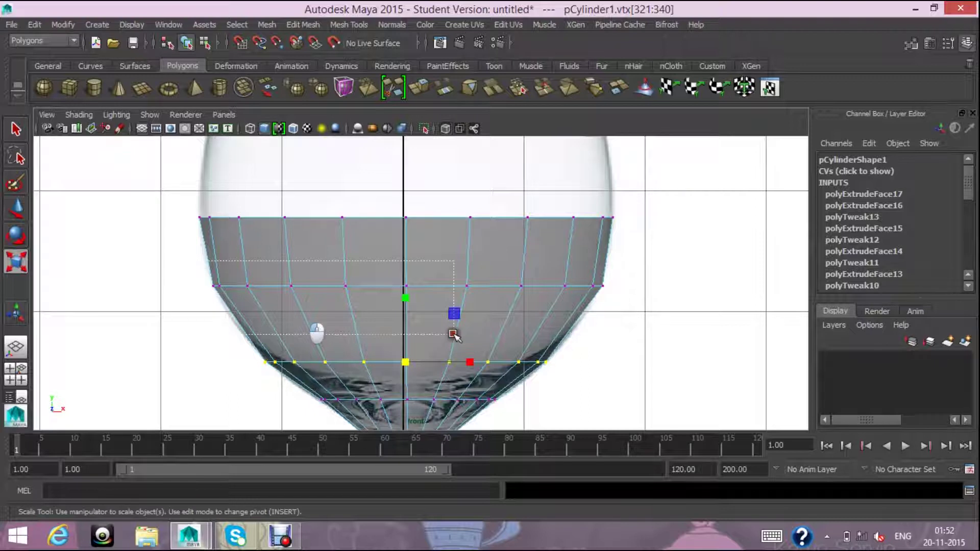
- Lower the middle vertex ring and narrow it slightly
left_click(16, 208)
left_click_drag(408, 222, 409, 249)
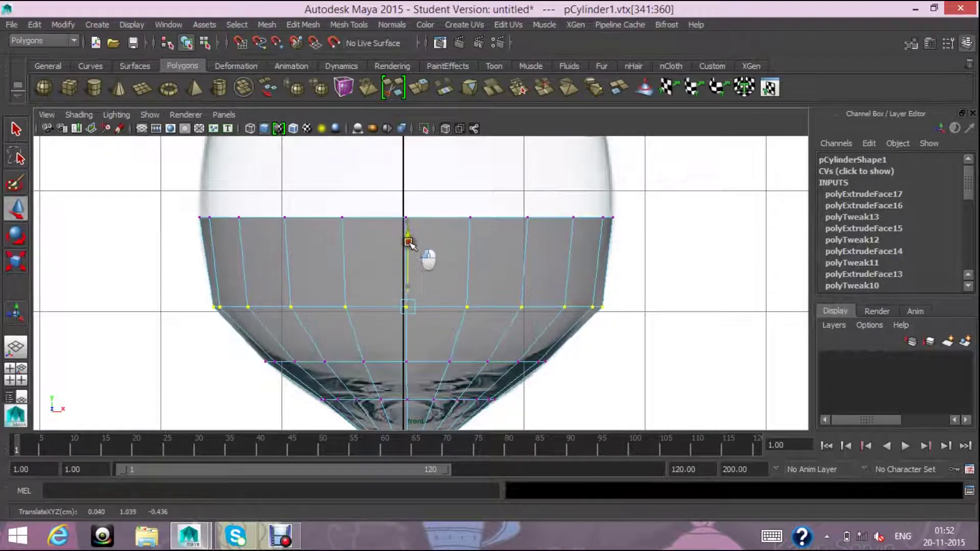
left_click(17, 261)
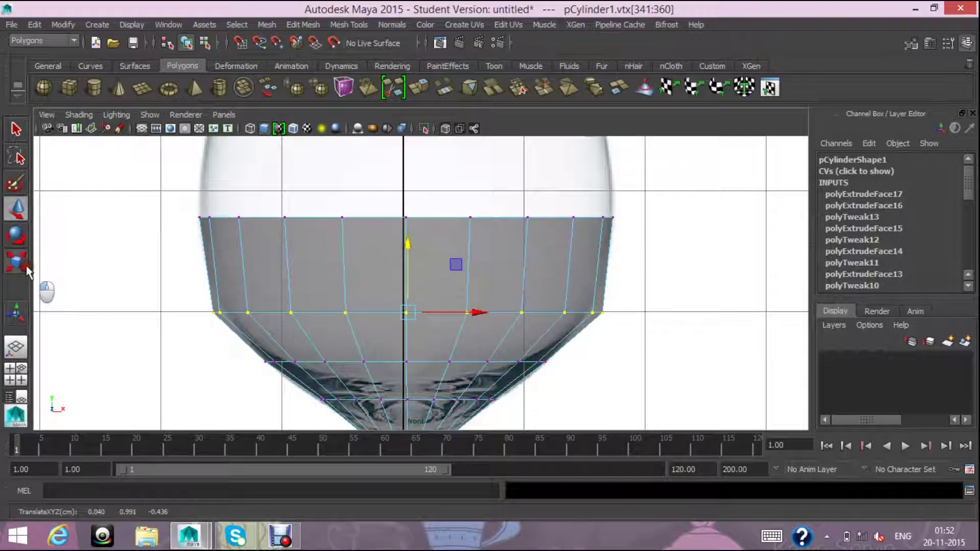
left_click_drag(411, 314, 391, 315)
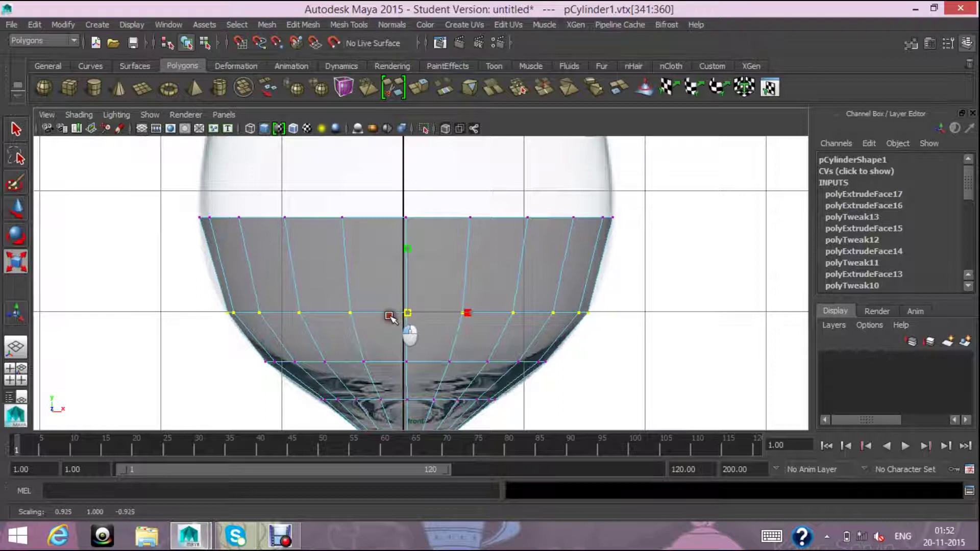
- Lower the top vertex ring, scale it in to about 0.973, and return to Object Mode
mouse_move(202, 211)
left_mouse_down()
mouse_move(363, 257)
mouse_move(621, 260)
left_mouse_up()
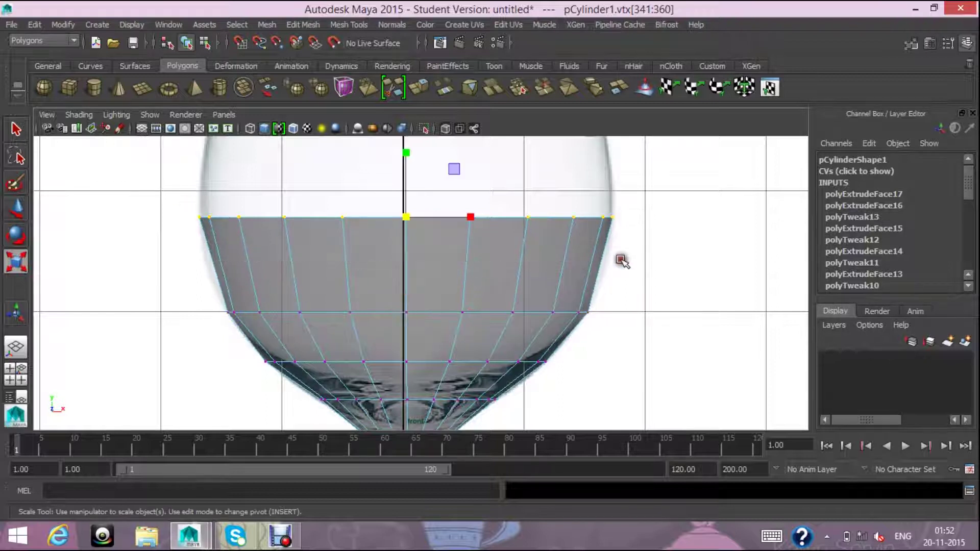
left_click(20, 213)
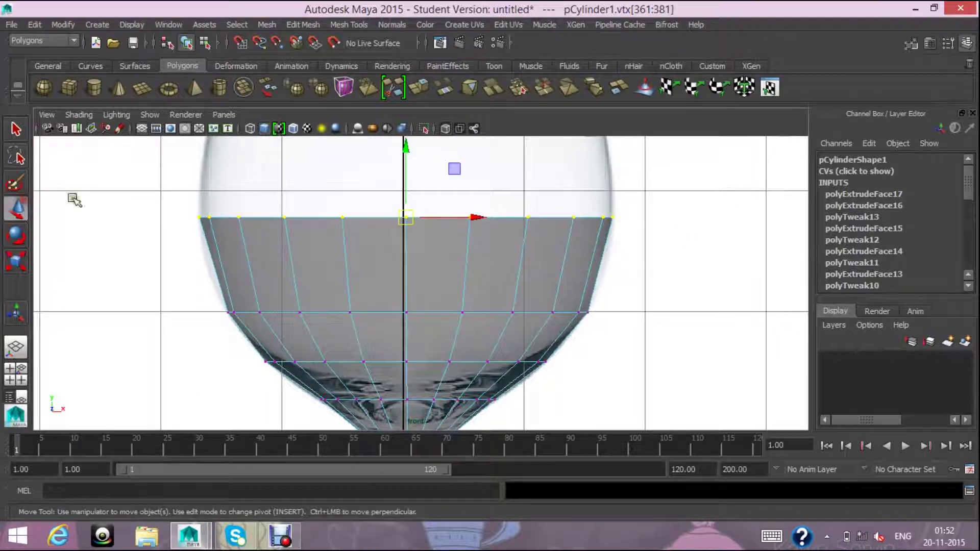
left_click_drag(406, 149, 401, 186)
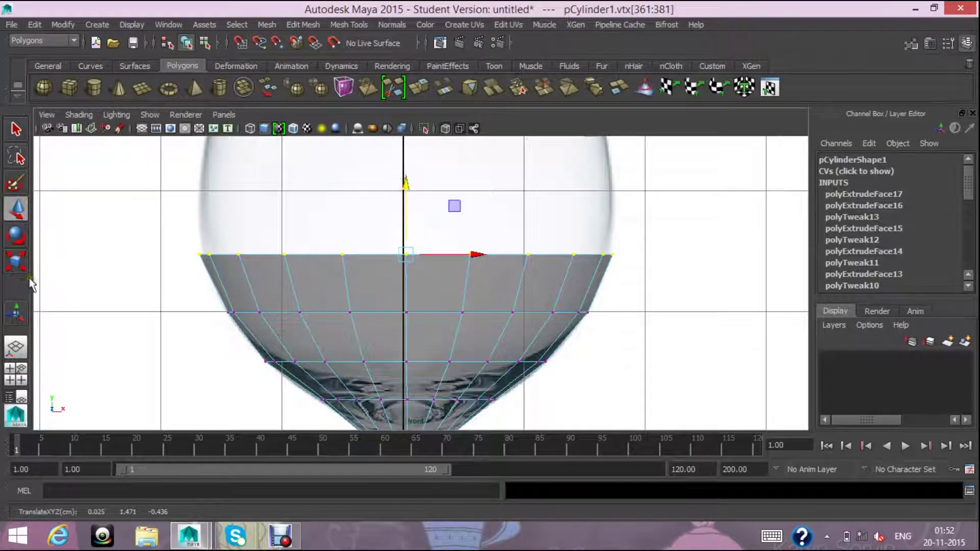
left_click(16, 261)
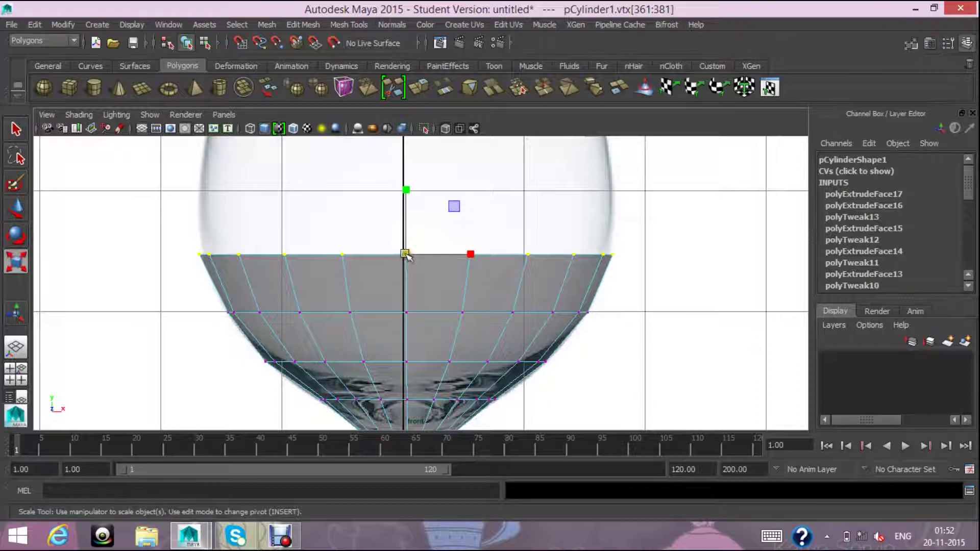
left_click_drag(406, 253, 398, 263)
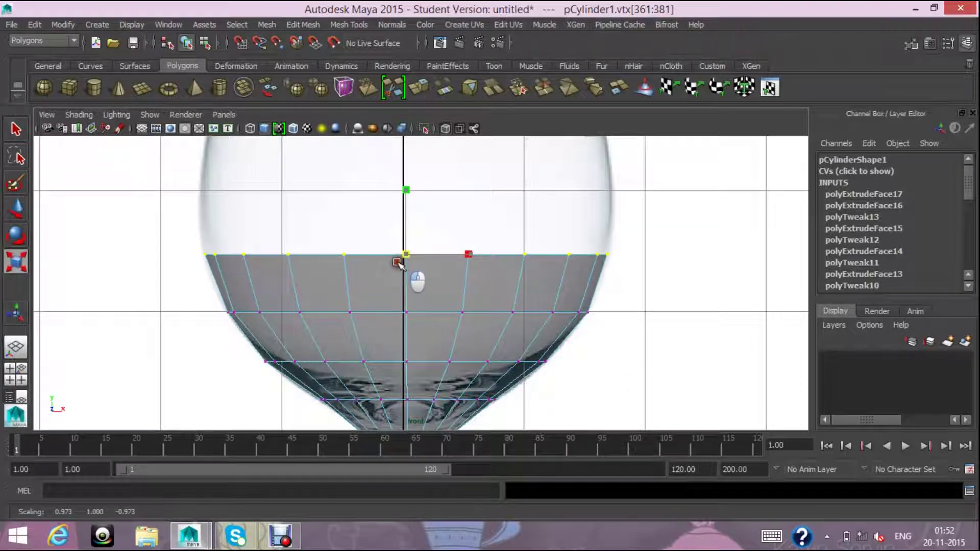
scroll(454, 305, "down", 3)
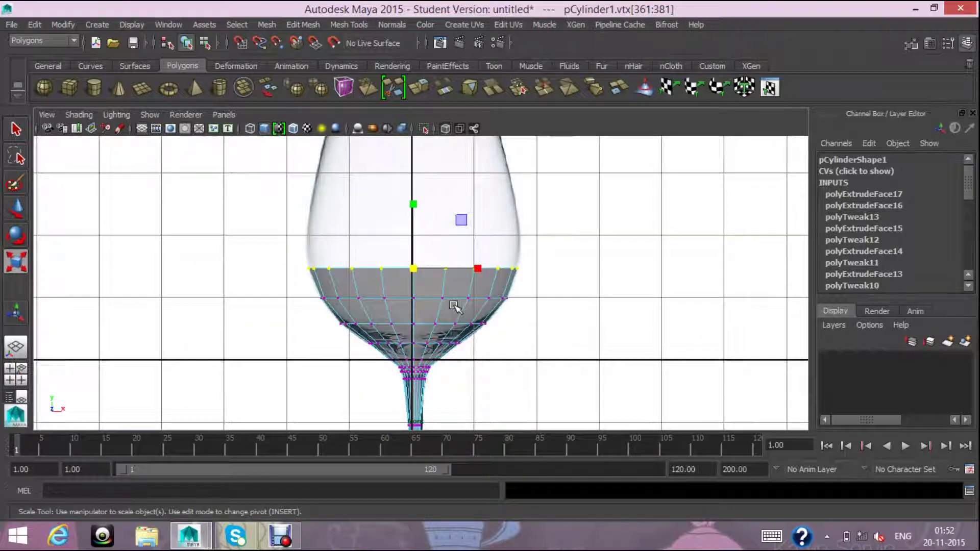
scroll(454, 305, "down", 2)
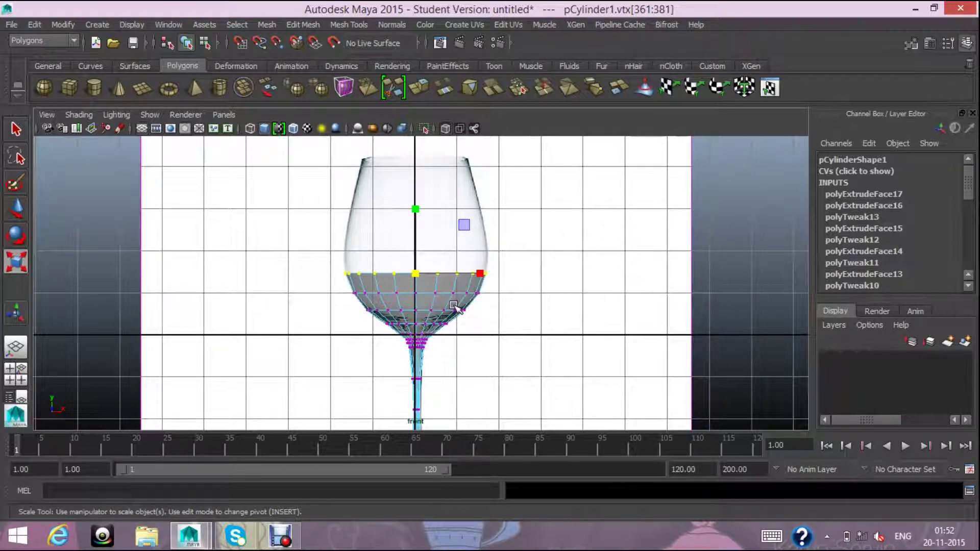
left_click(16, 208)
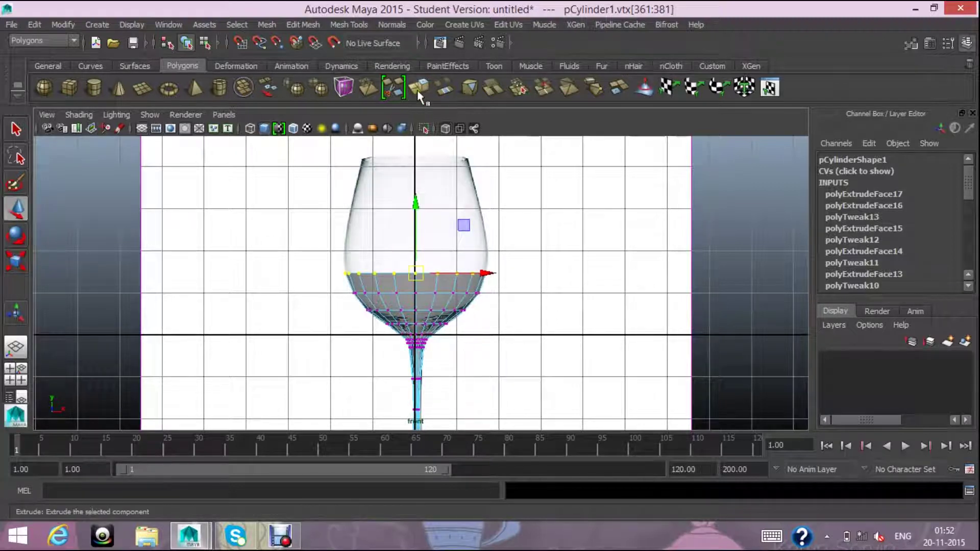
right_click_drag(429, 291, 431, 245)
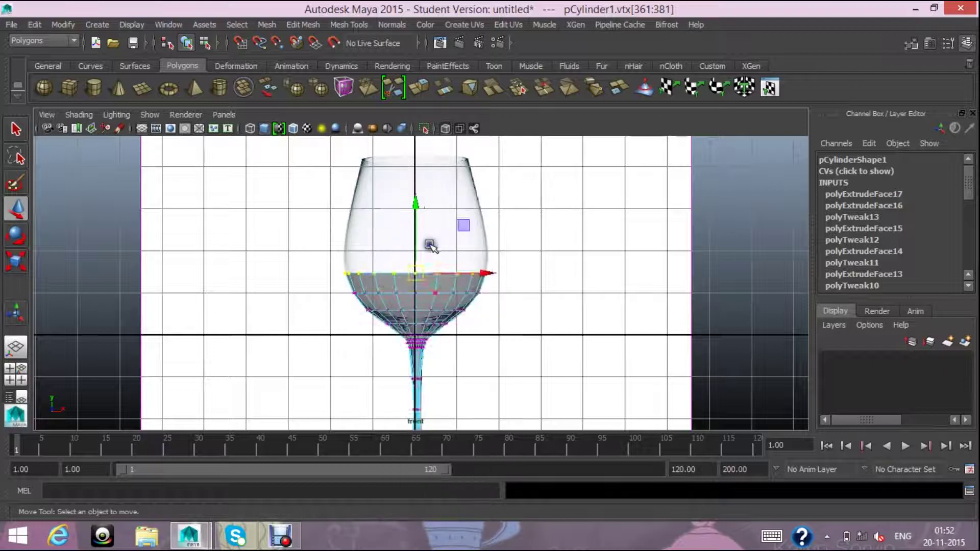
left_click(339, 253)
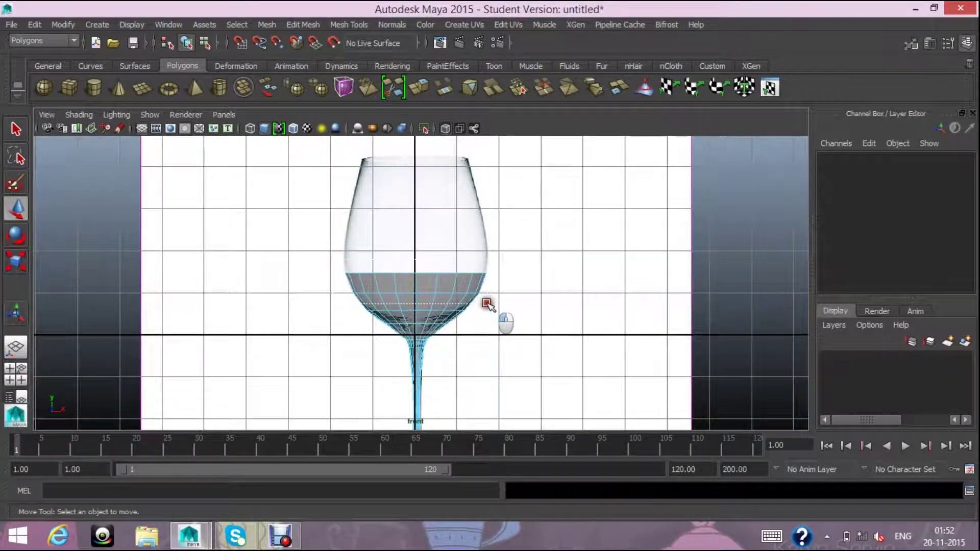
- Select the bowl's top faces, extrude them and raise the new ring
left_click_drag(341, 277, 498, 323)
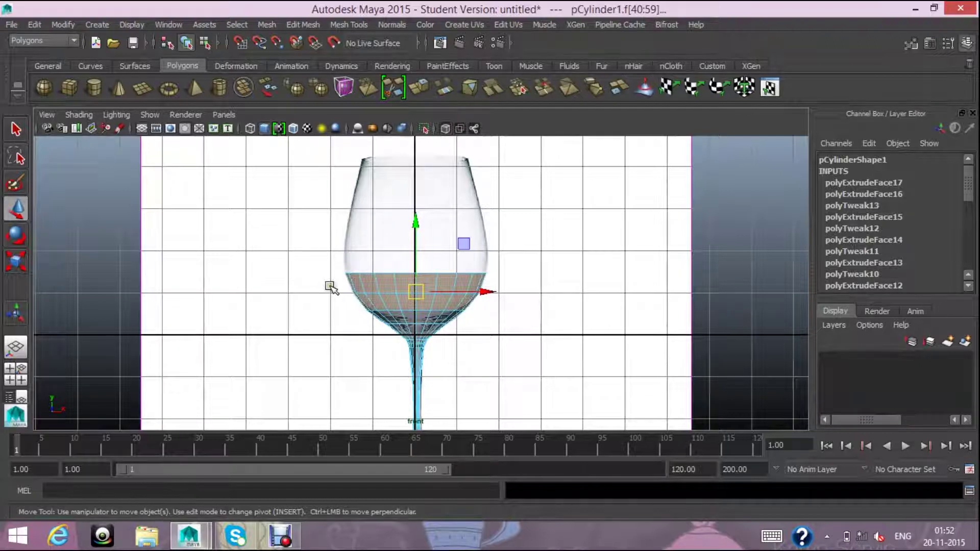
left_click_drag(499, 310, 529, 320)
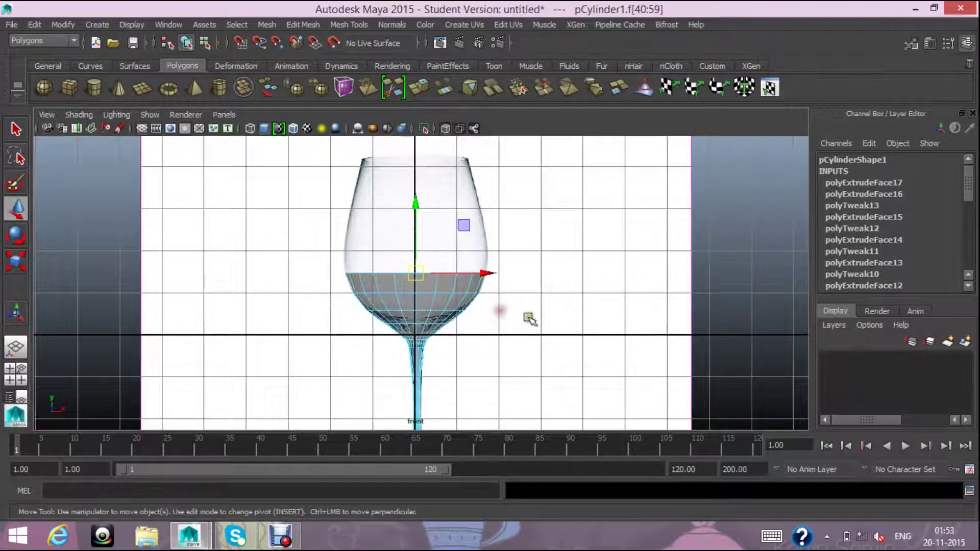
scroll(529, 319, "up", 1)
scroll(528, 305, "up", 1)
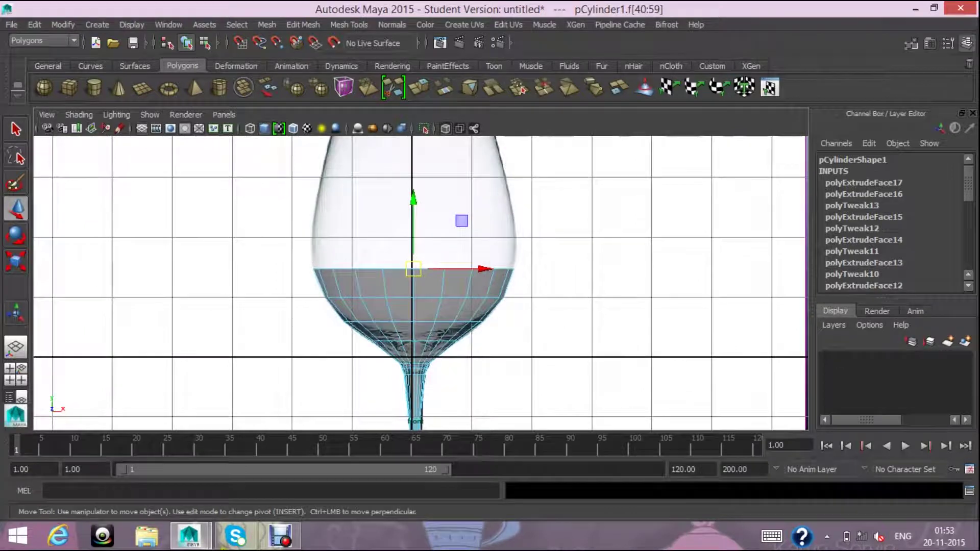
left_click(412, 83)
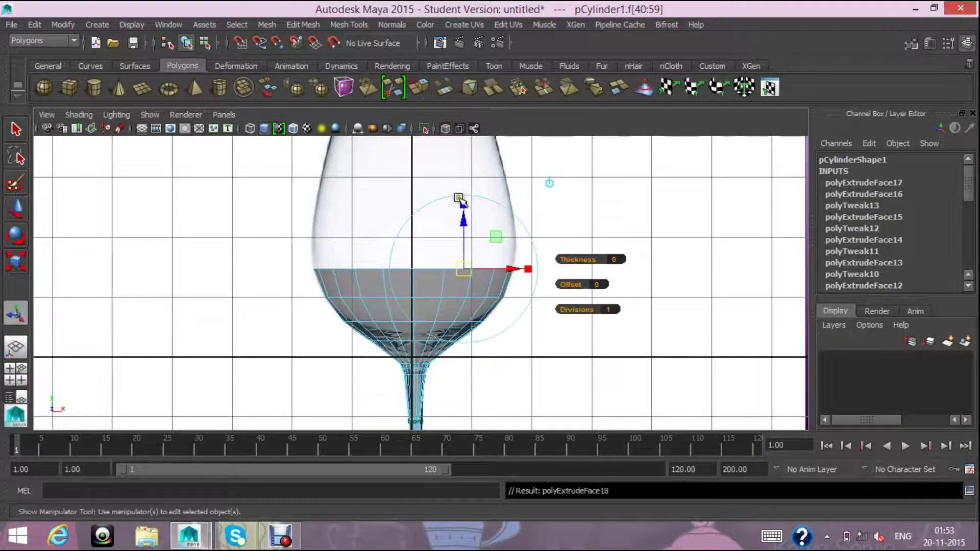
left_click_drag(462, 220, 465, 203)
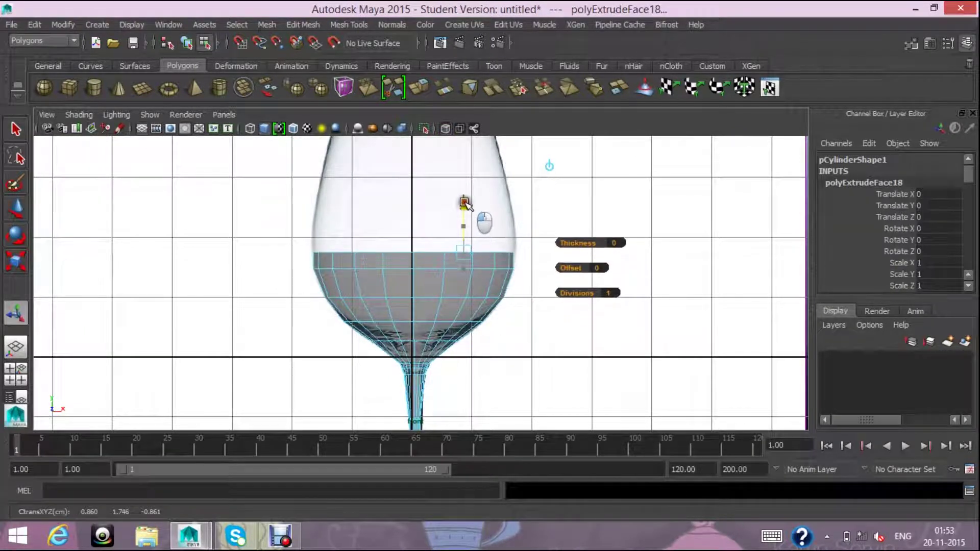
left_click(19, 260)
left_click(412, 253)
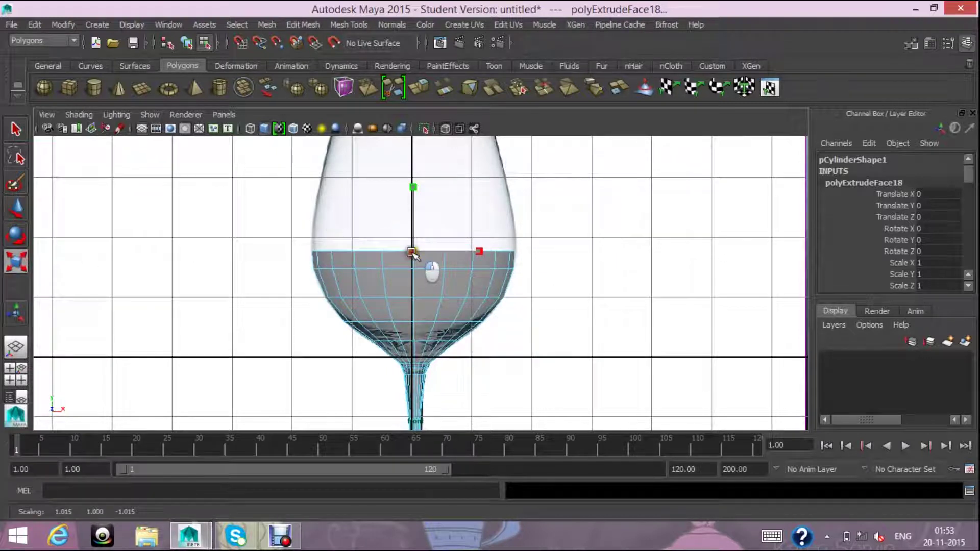
- Extrude the top twice more, raising each, and narrow the ring to follow the glass curve
left_click(427, 90)
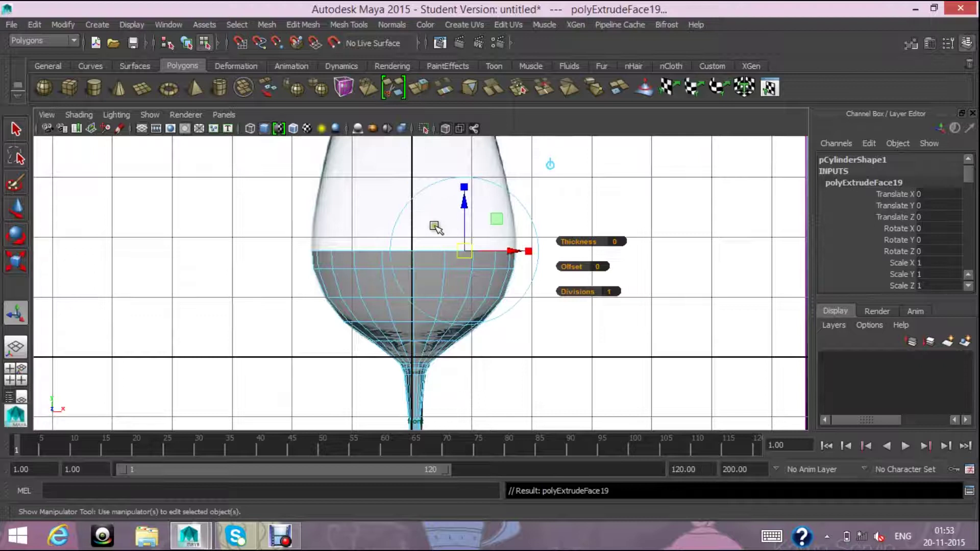
left_click_drag(461, 205, 462, 178)
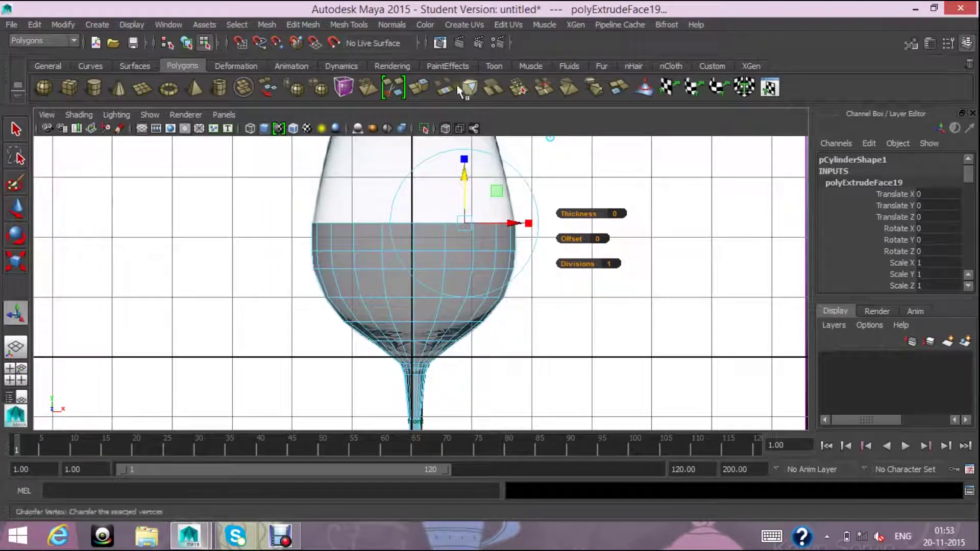
left_click(422, 91)
left_click_drag(463, 176, 461, 153)
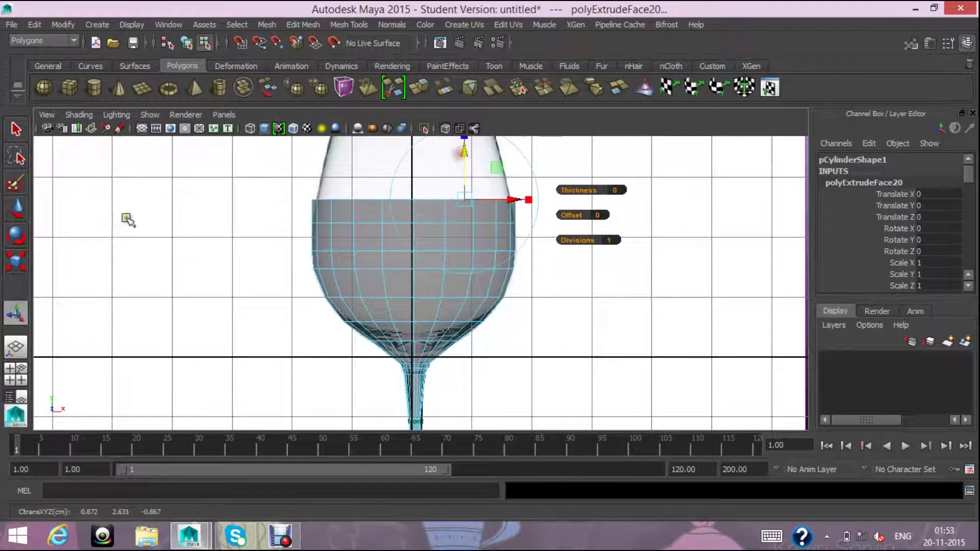
left_click(16, 261)
left_click_drag(414, 201, 406, 203)
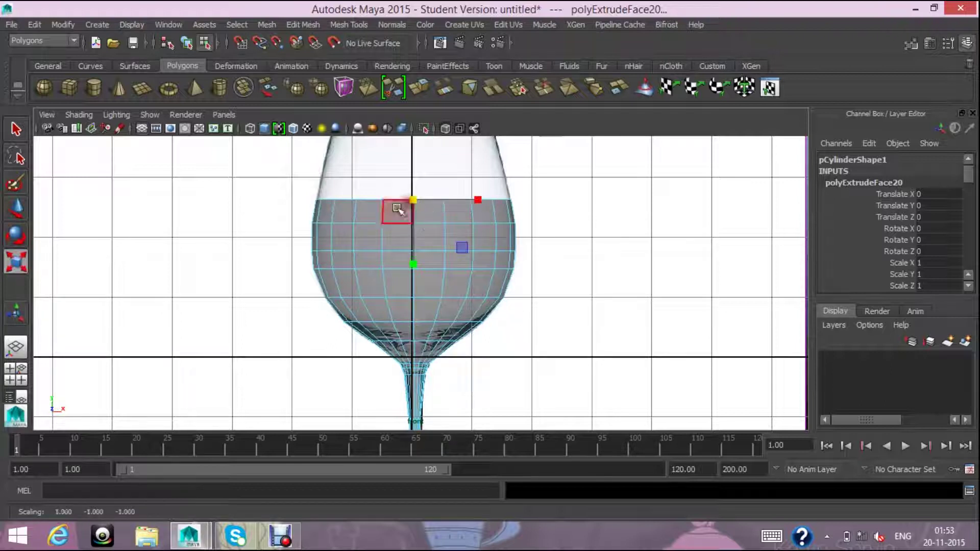
scroll(403, 260, "down", 2)
scroll(407, 164, "up", 1)
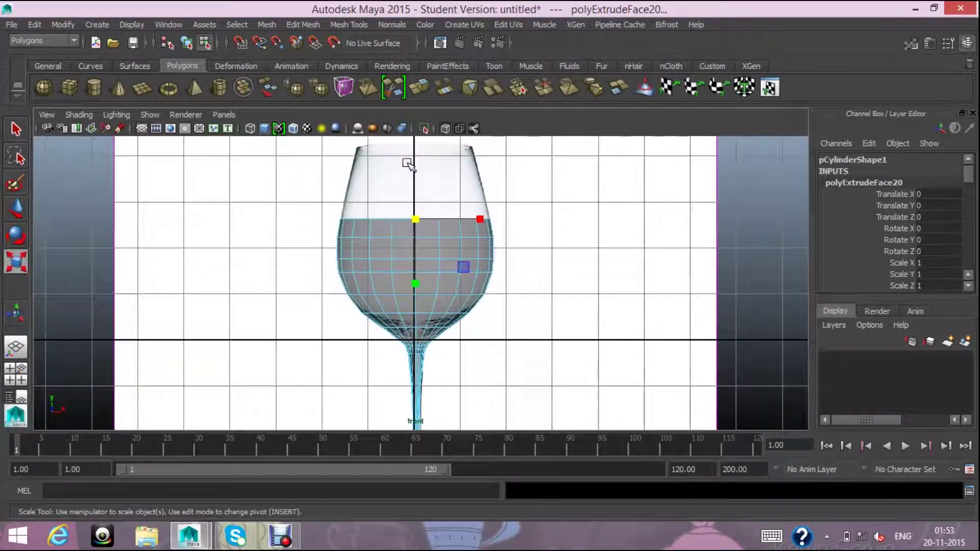
- Add two more extrusions, raising each and narrowing it to the glass outline
left_click(17, 208)
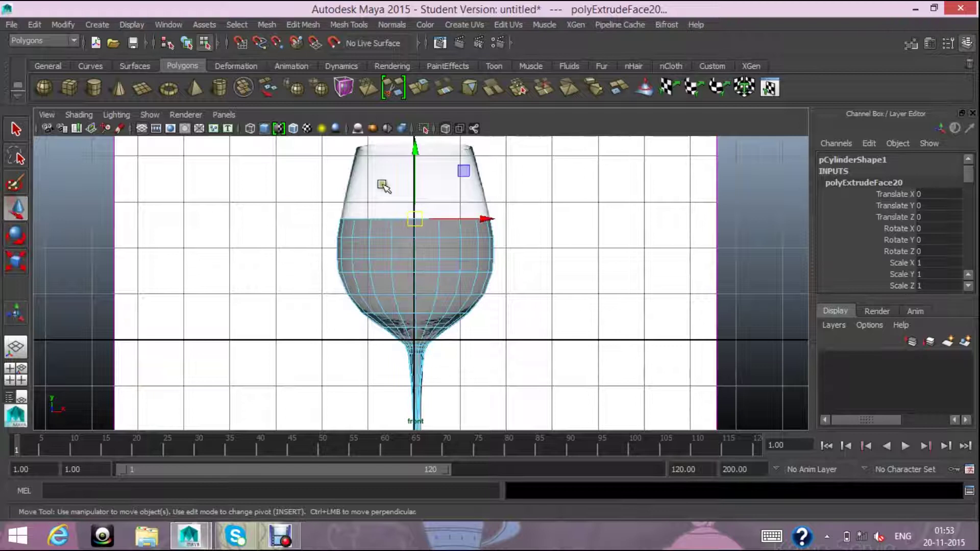
left_click(421, 88)
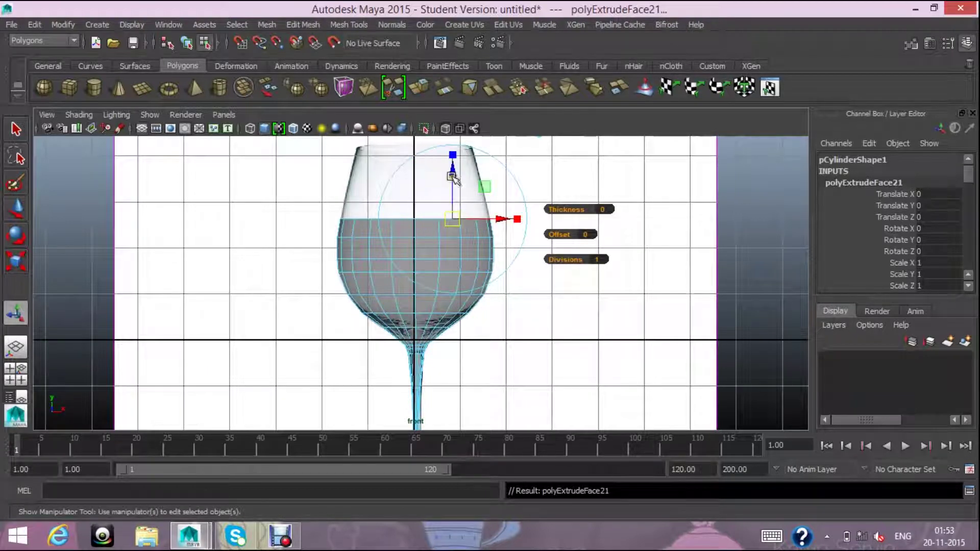
left_click_drag(452, 176, 449, 148)
key("r")
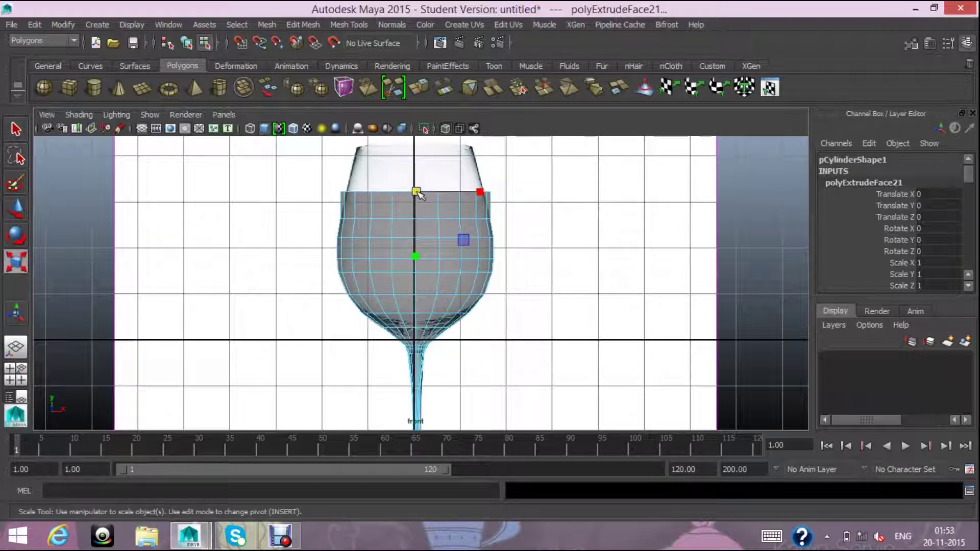
left_click_drag(418, 194, 406, 193)
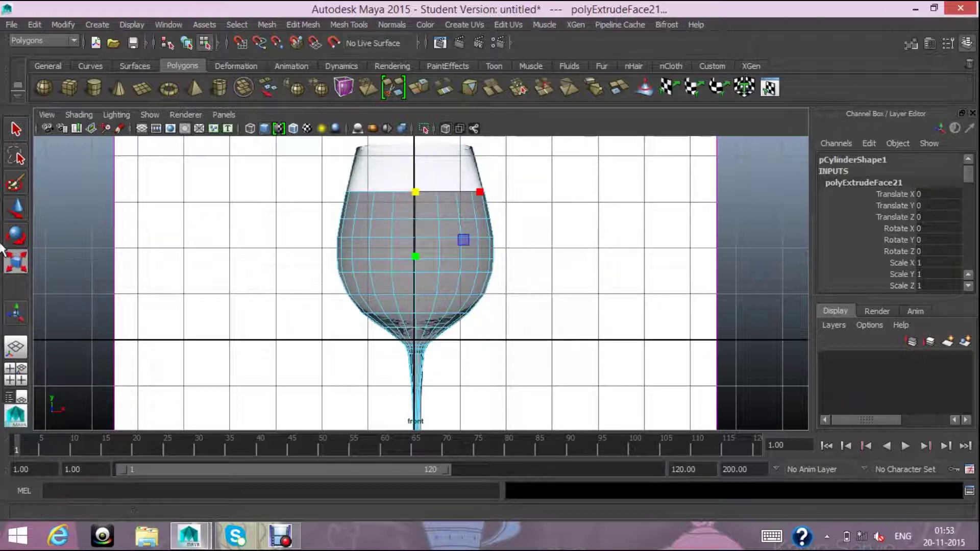
left_click(16, 208)
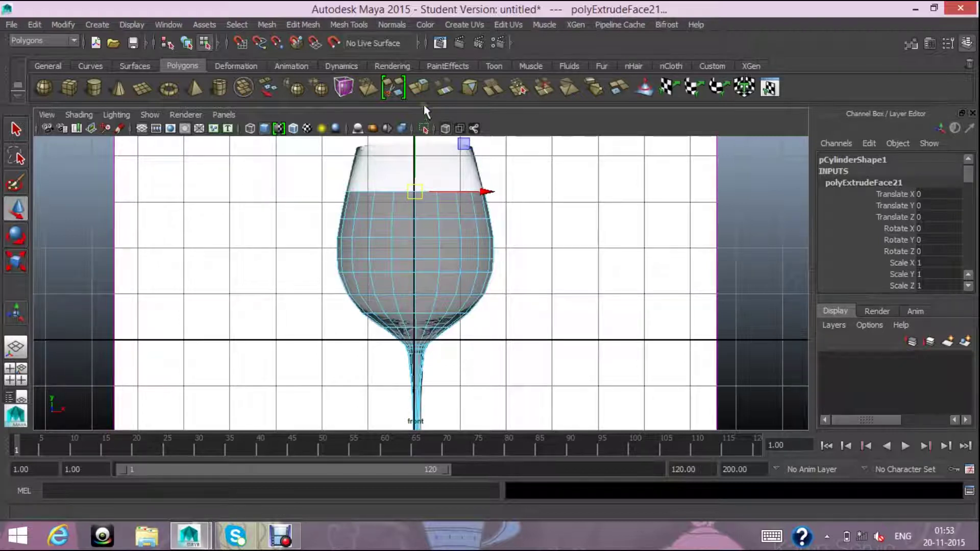
left_click(419, 88)
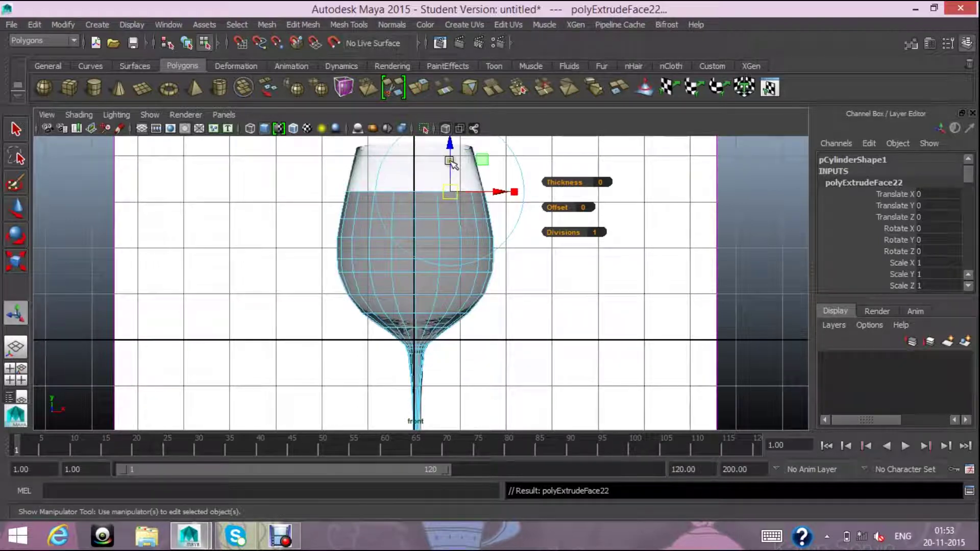
left_click_drag(451, 162, 444, 142)
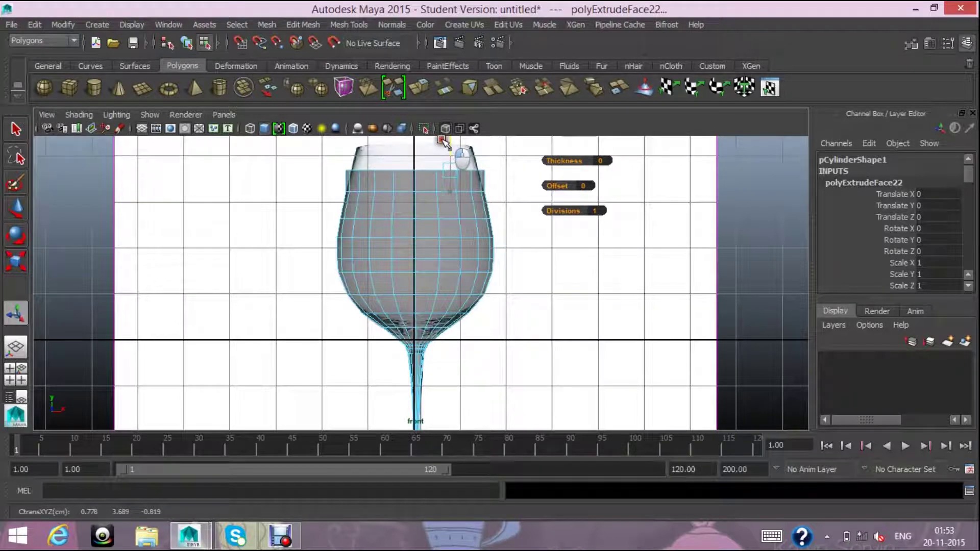
left_click(15, 261)
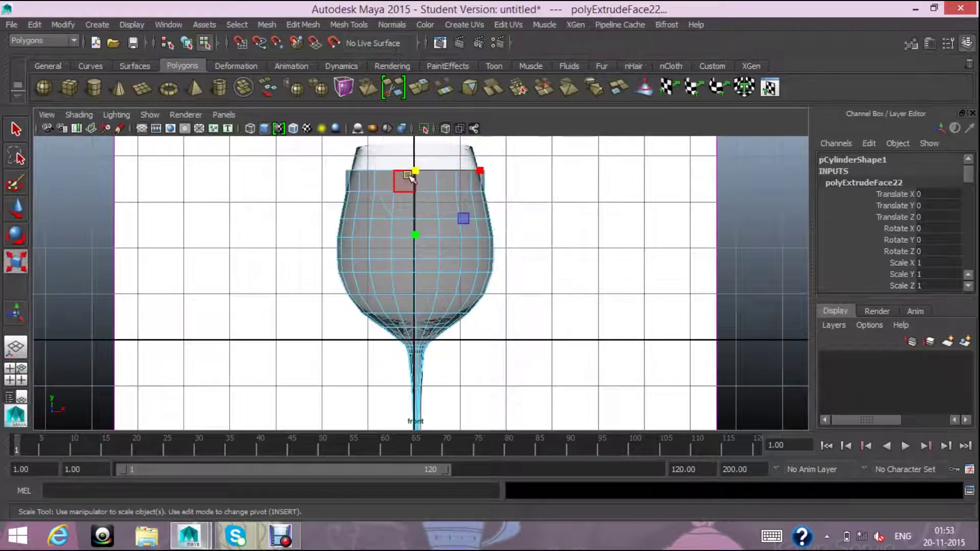
left_click_drag(405, 170, 408, 171)
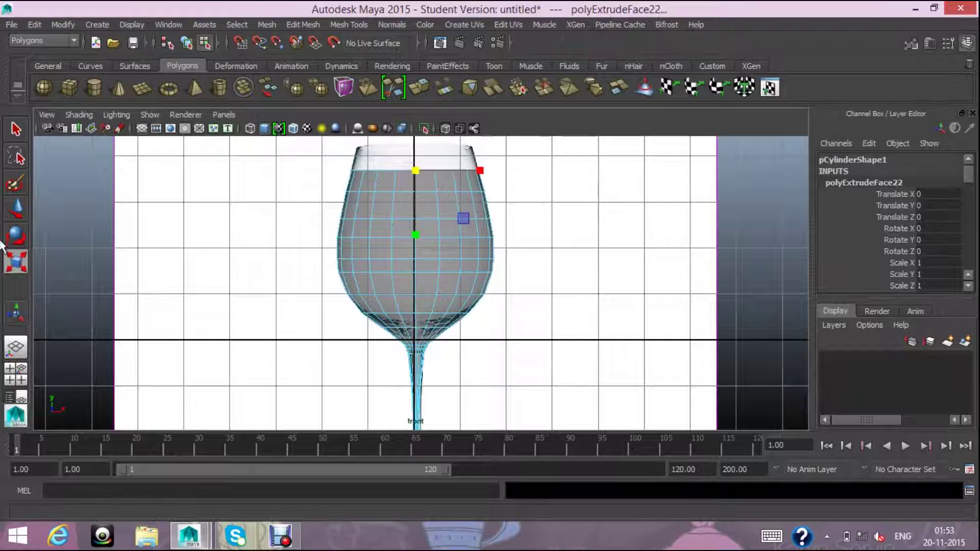
- Extrude the rim twice more, lifting the walls up to the reference rim height
left_click(16, 208)
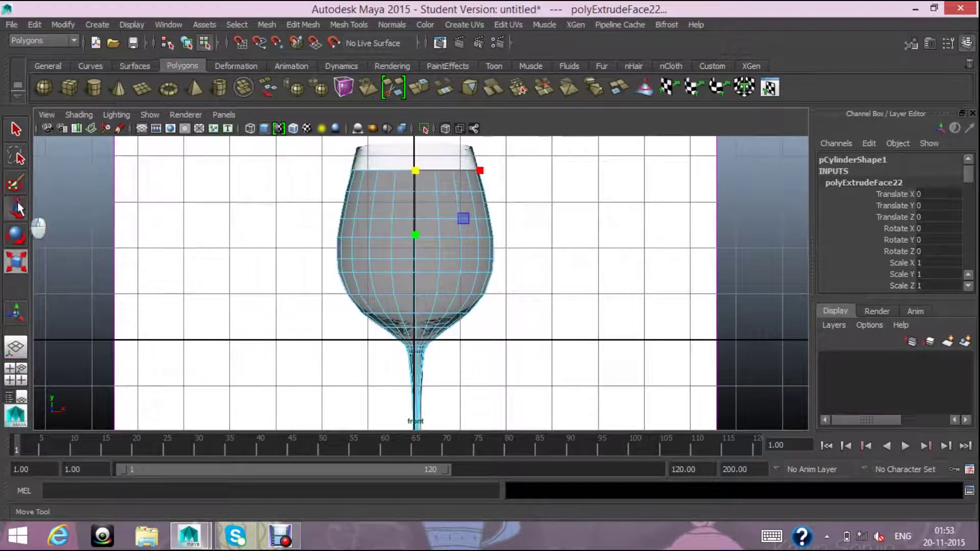
left_click(395, 89)
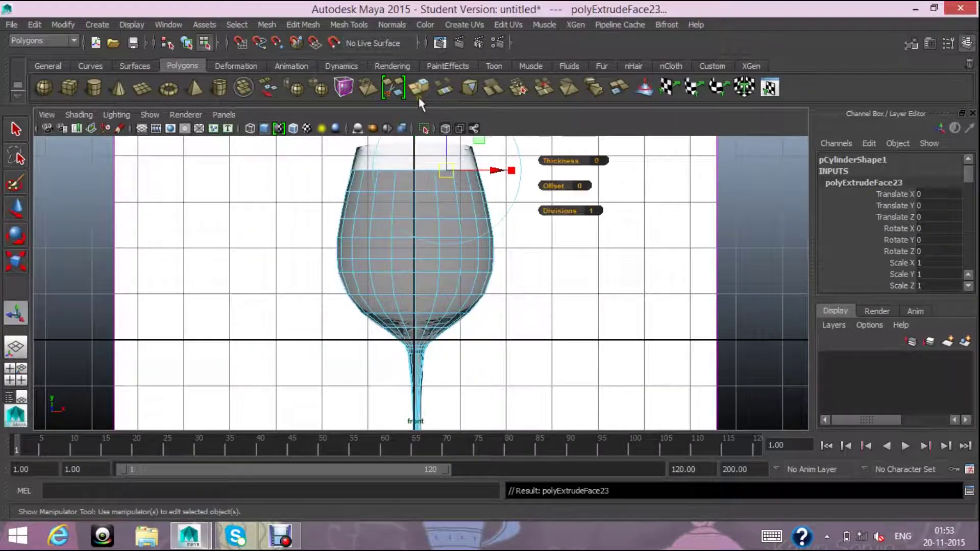
left_click_drag(448, 154, 443, 137)
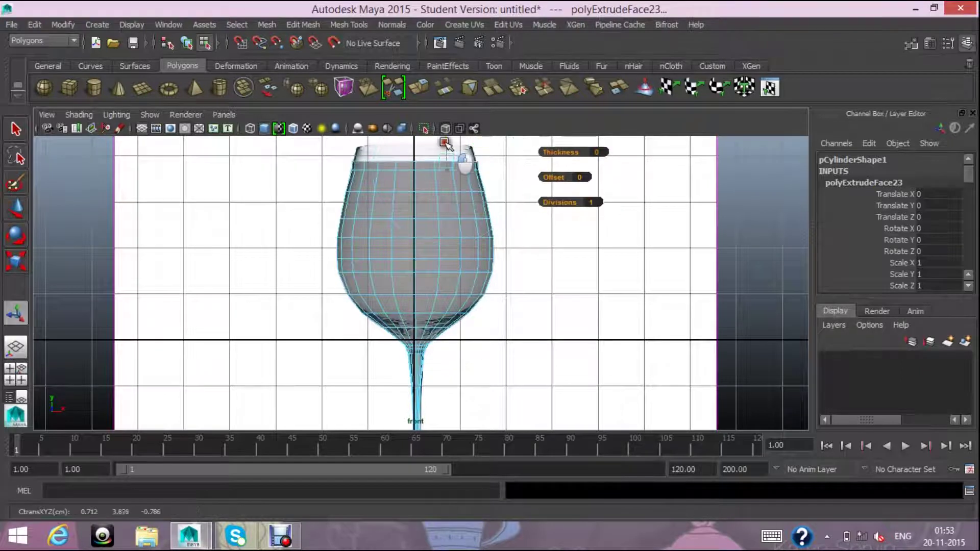
key("r")
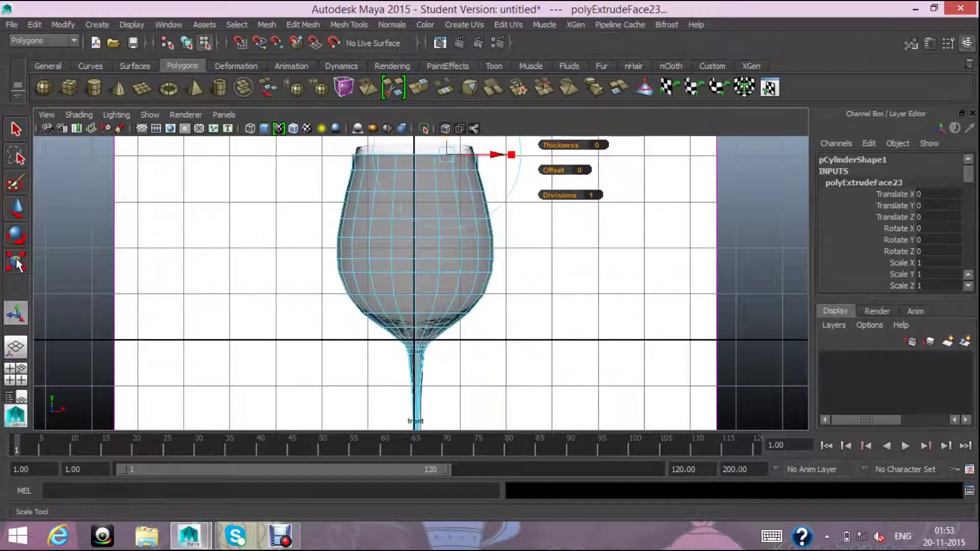
left_click(417, 157)
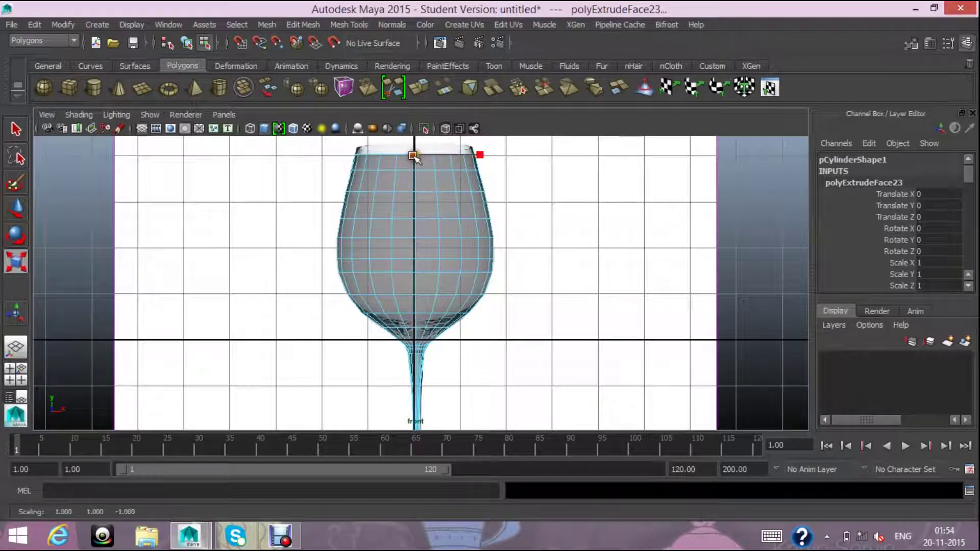
left_click(416, 91)
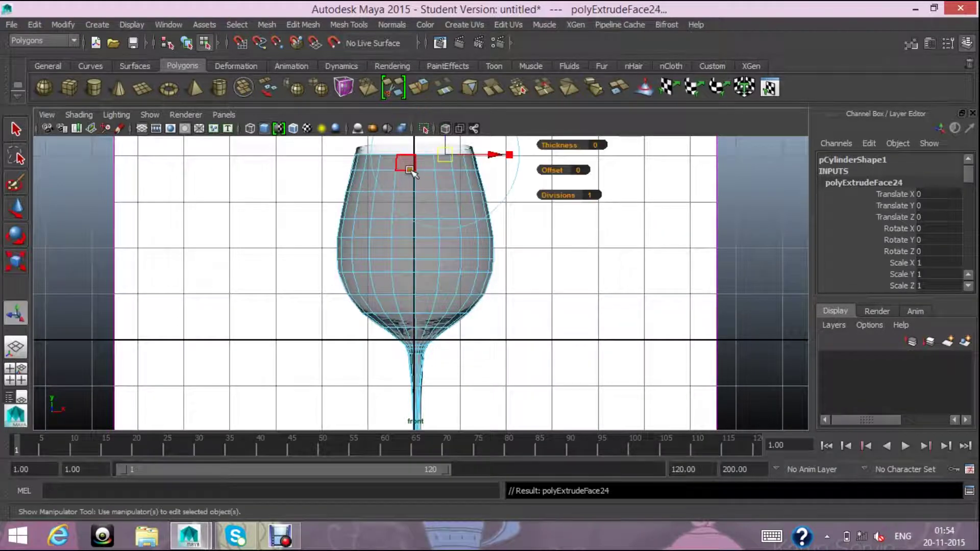
scroll(417, 204, "down", 2)
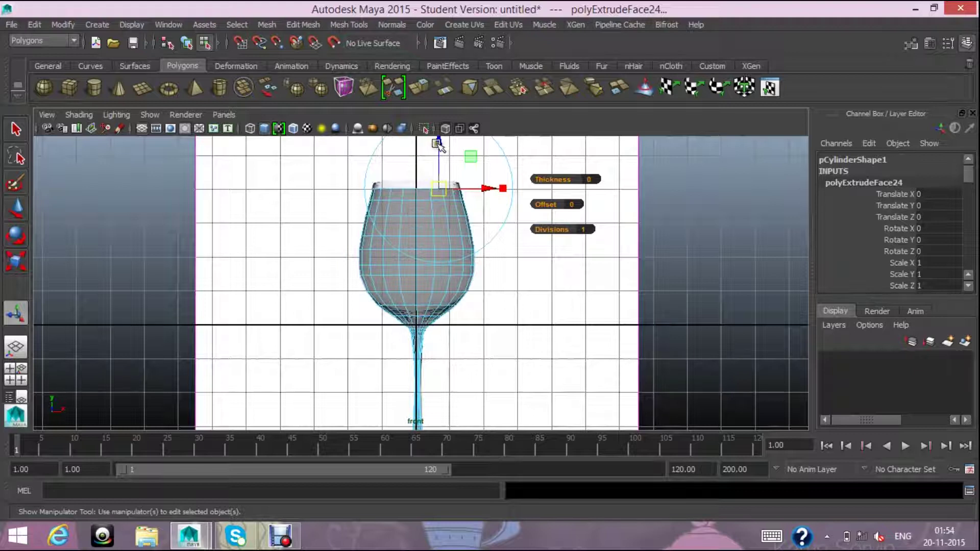
left_click_drag(438, 143, 437, 136)
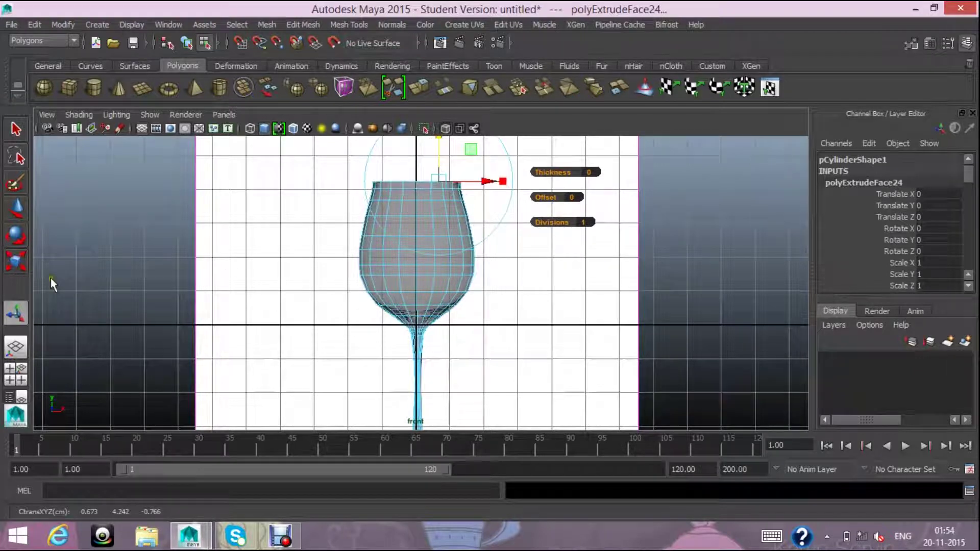
left_click(15, 262)
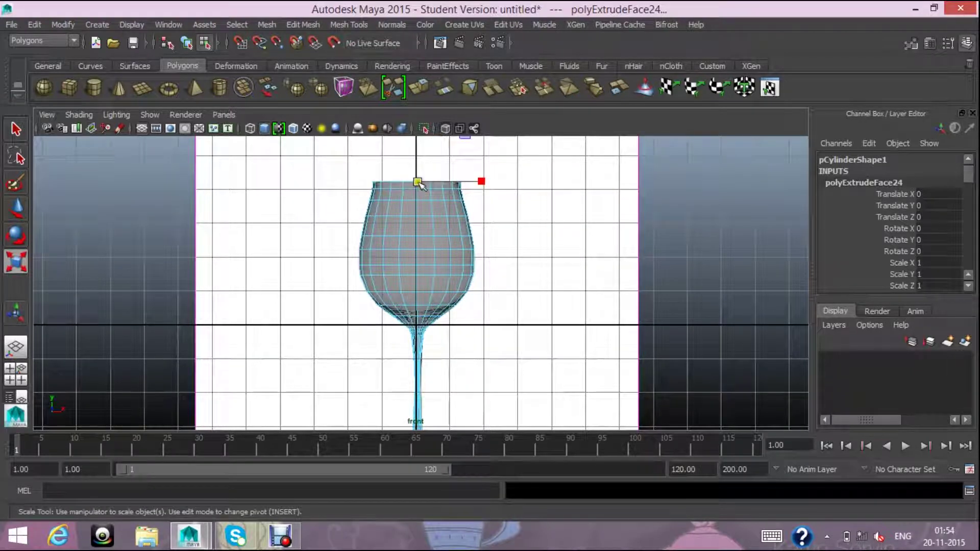
- Extrude the glass top face as polyExtrudeFace25, scale it in to about 0.96, then show four views
left_click(11, 356)
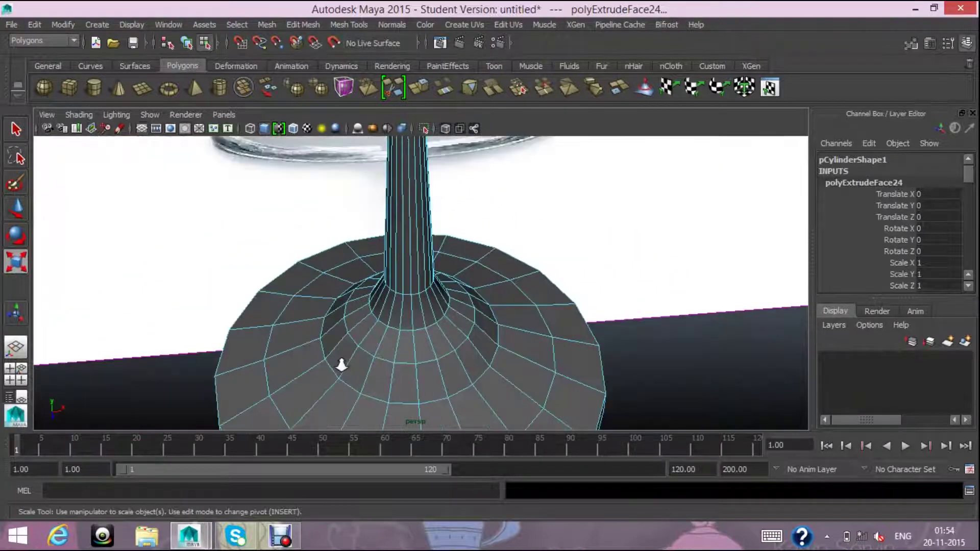
scroll(342, 365, "down", 10)
scroll(342, 374, "up", 3)
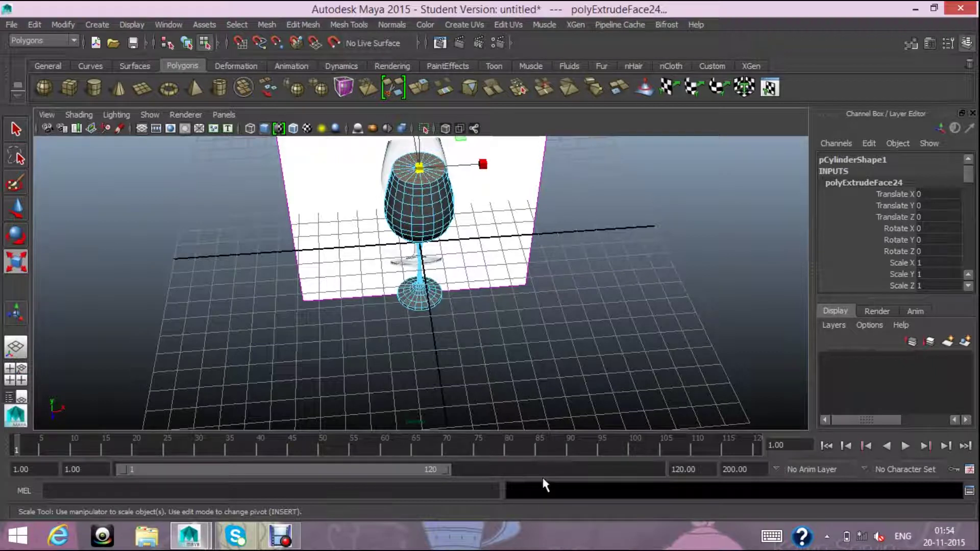
key("XF86MonBrightnessUp")
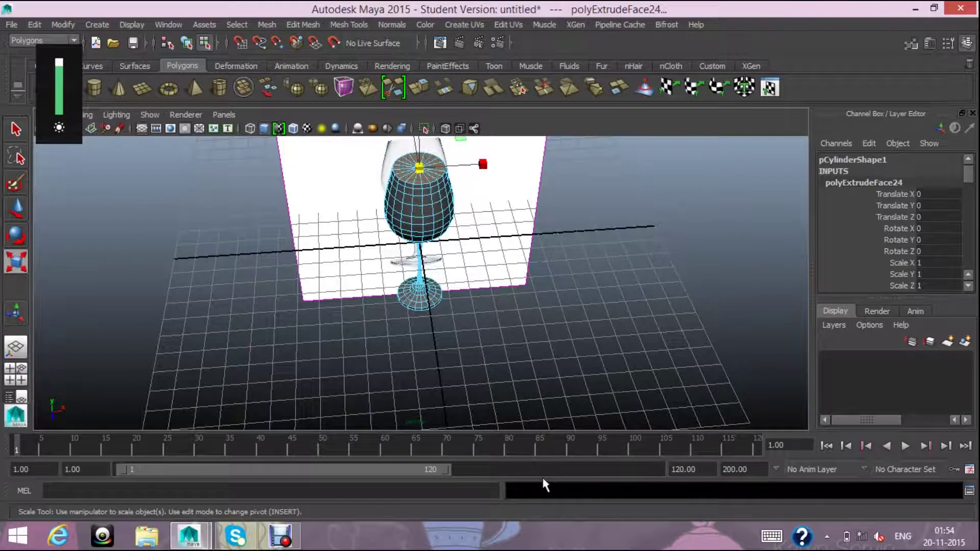
key("f")
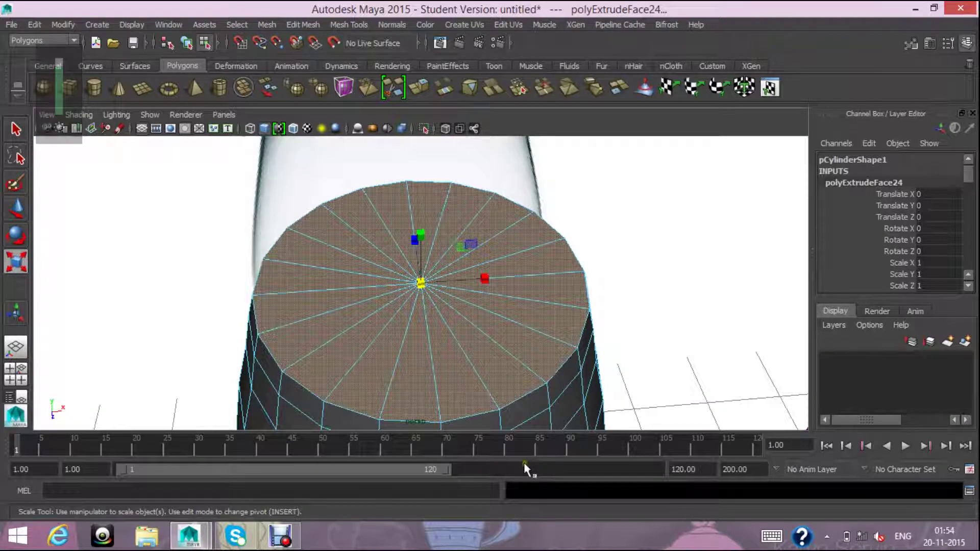
left_click(418, 87)
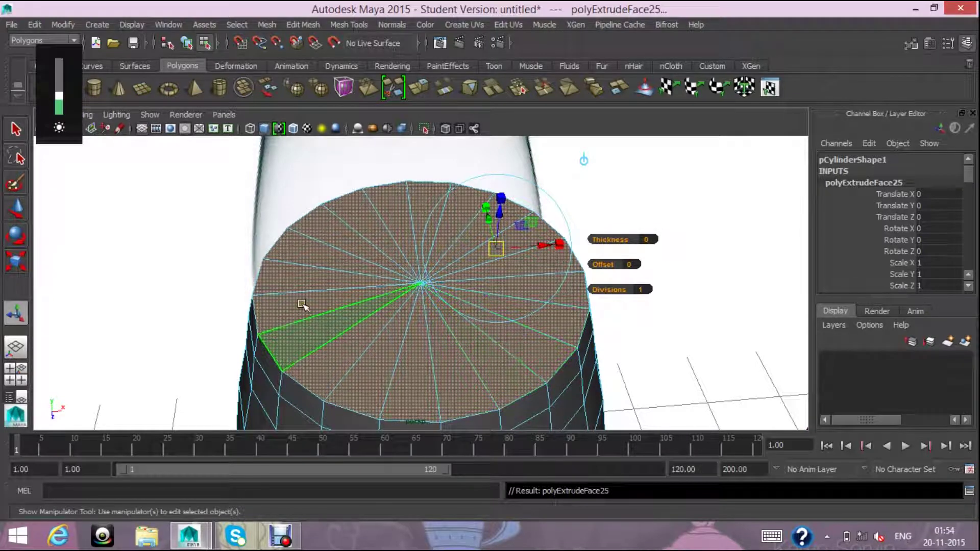
left_click(5, 272)
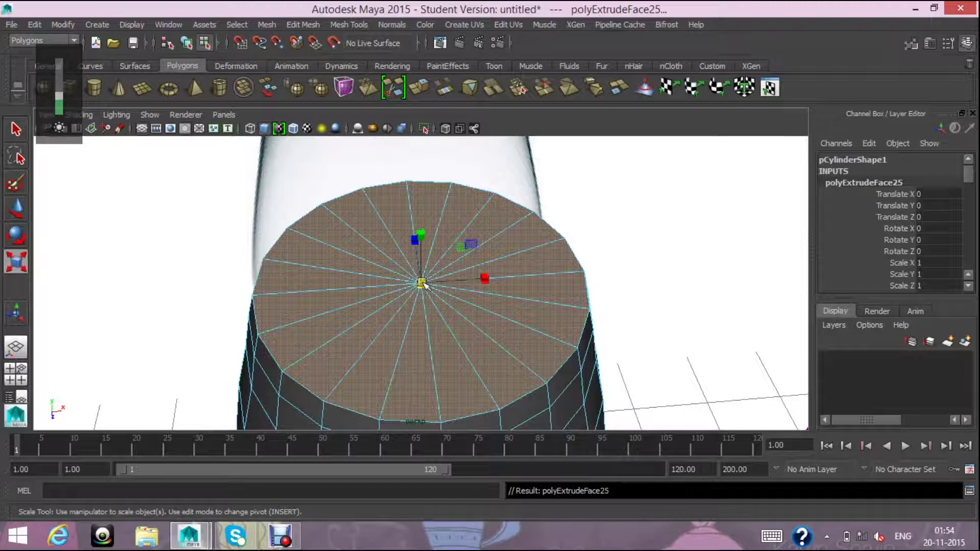
left_click_drag(422, 284, 411, 292)
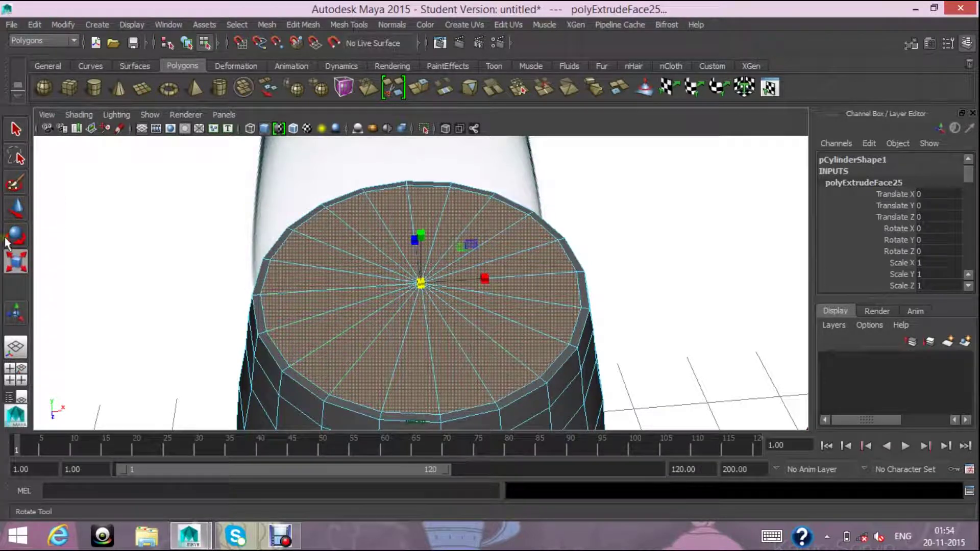
left_click(21, 373)
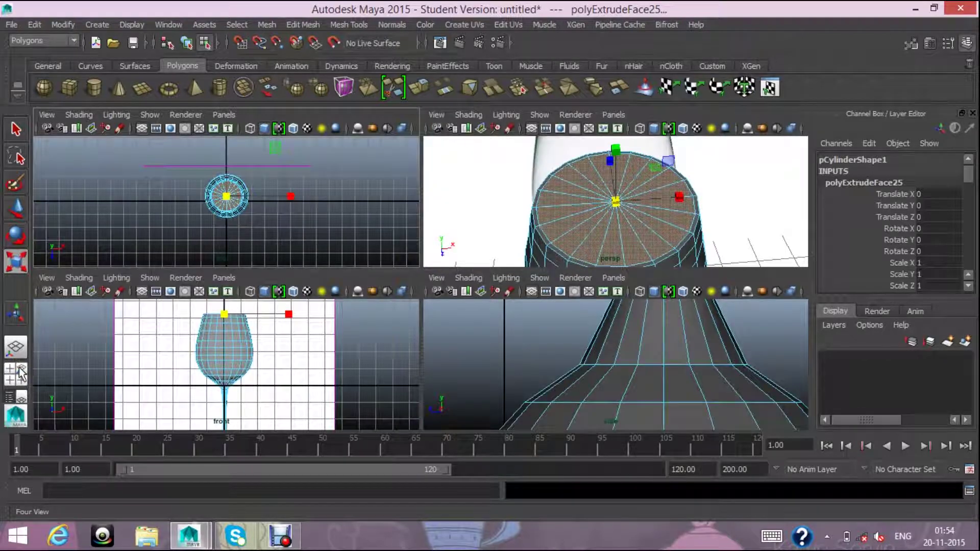
- Create extrusion polyExtrudeFace26 on the inset top face in a maximized front view
left_click(17, 204)
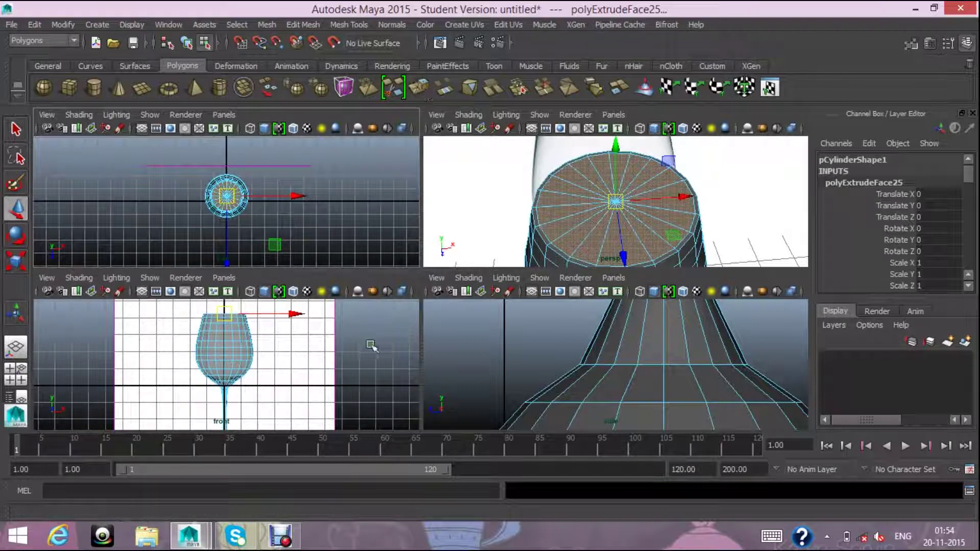
key("space")
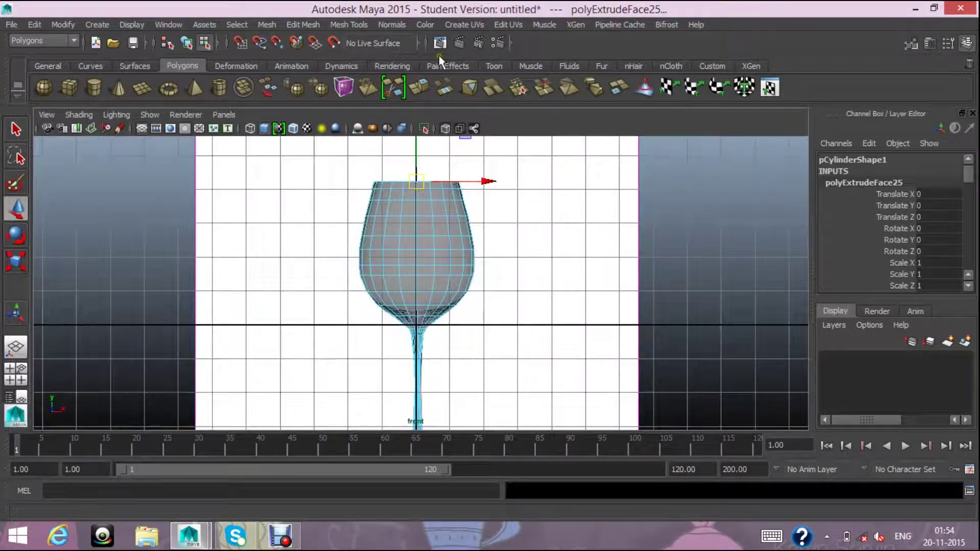
left_click(419, 87)
scroll(476, 161, "up", 2)
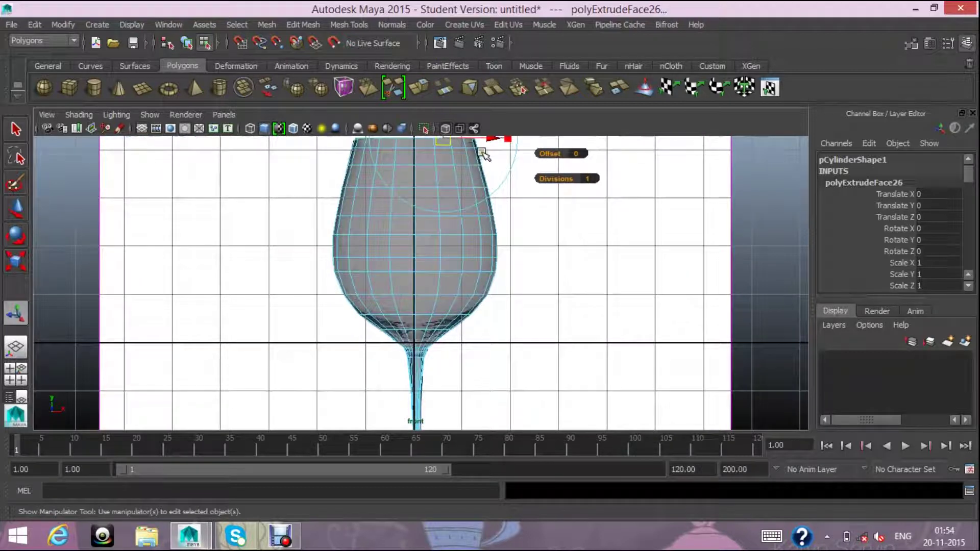
scroll(477, 159, "down", 2)
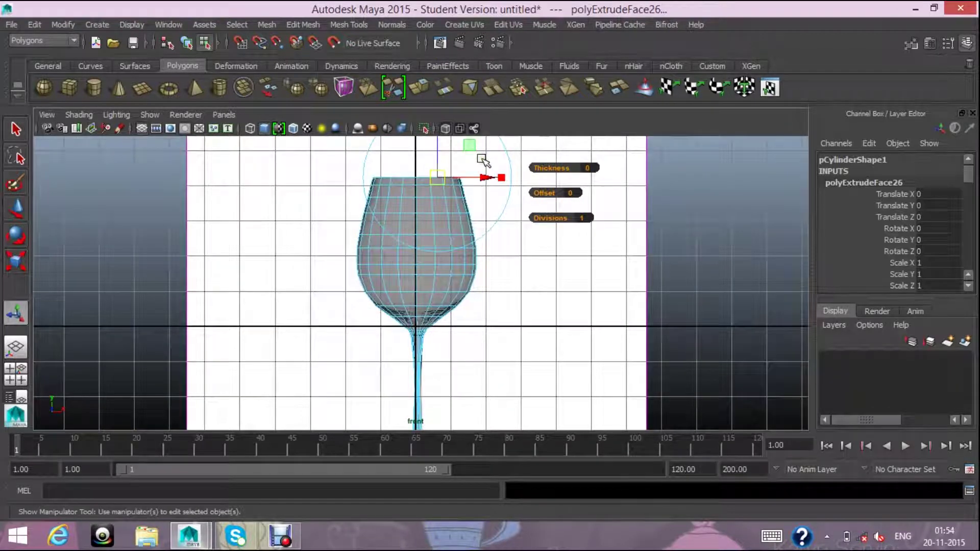
key("f")
scroll(488, 223, "down", 3)
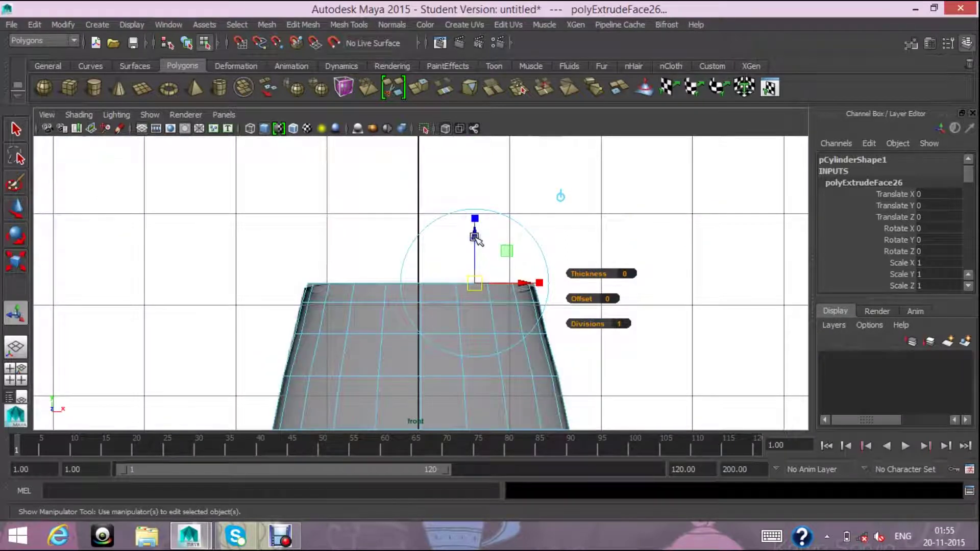
- Lower polyExtrudeFace26 down into the glass and scale it slightly larger
left_click_drag(474, 238, 472, 260)
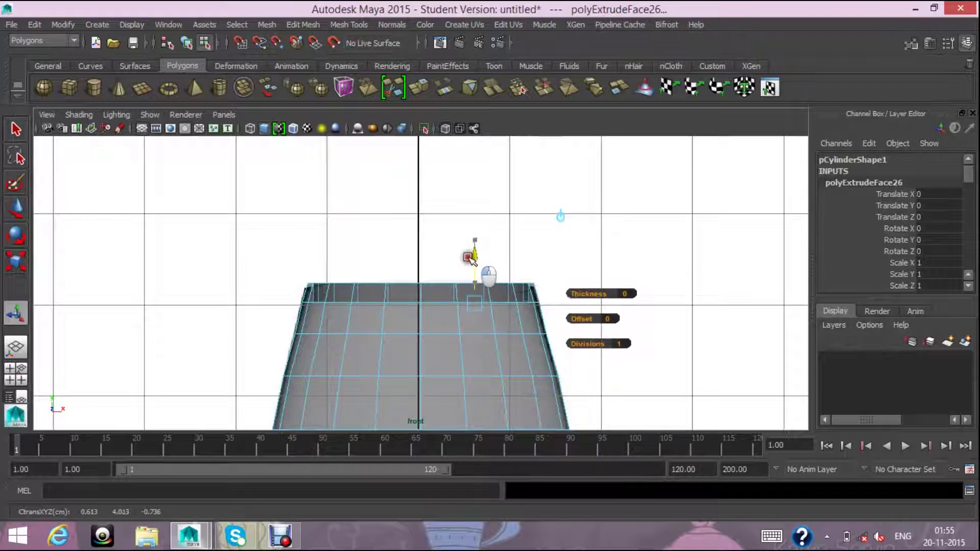
left_click_drag(472, 260, 473, 257)
key("r")
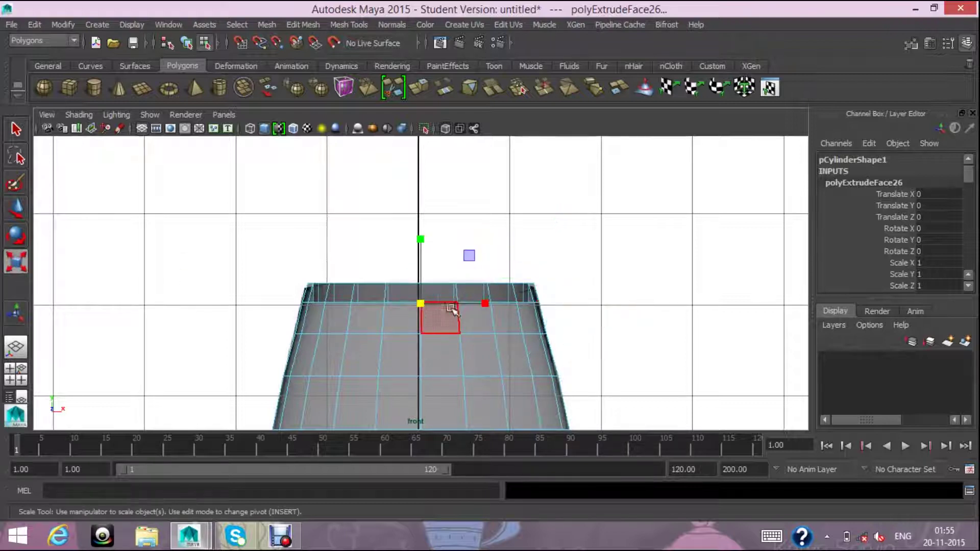
left_click_drag(421, 304, 432, 302)
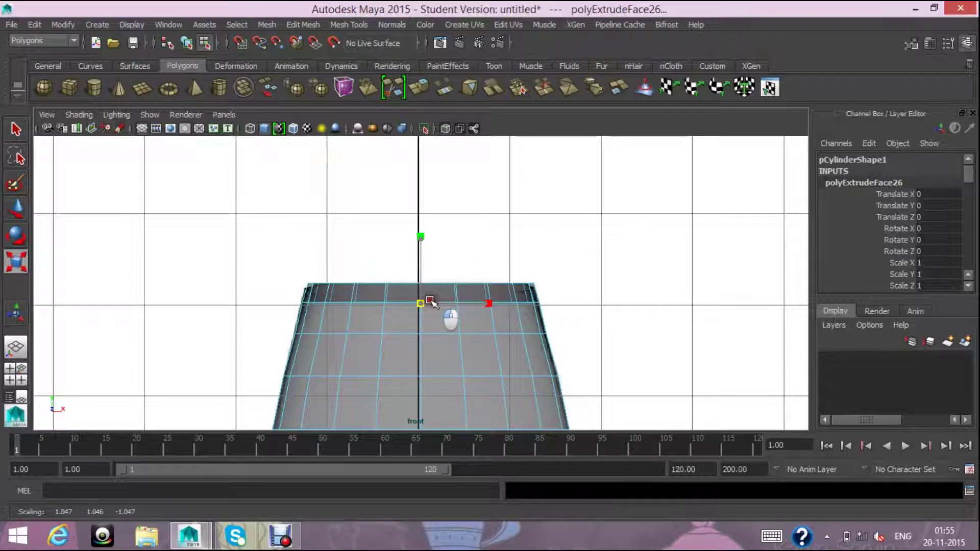
left_click_drag(433, 300, 432, 302)
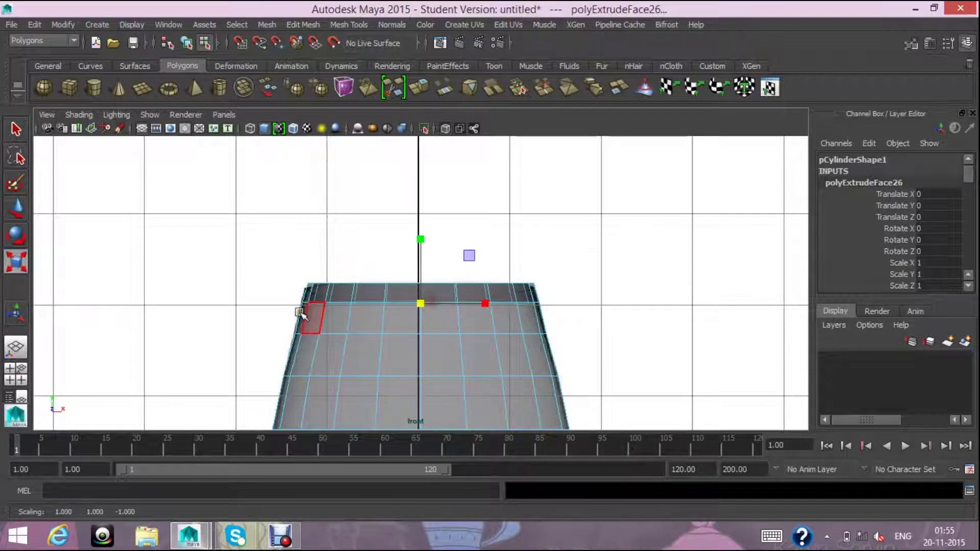
- Extrude ring polyExtrudeFace27, push it down and enlarge it slightly
left_click(17, 208)
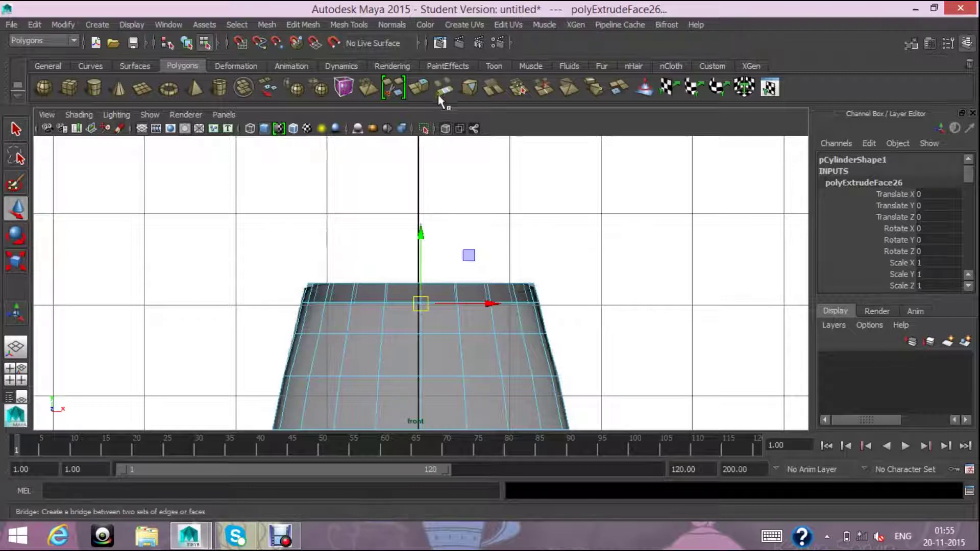
left_click(419, 87)
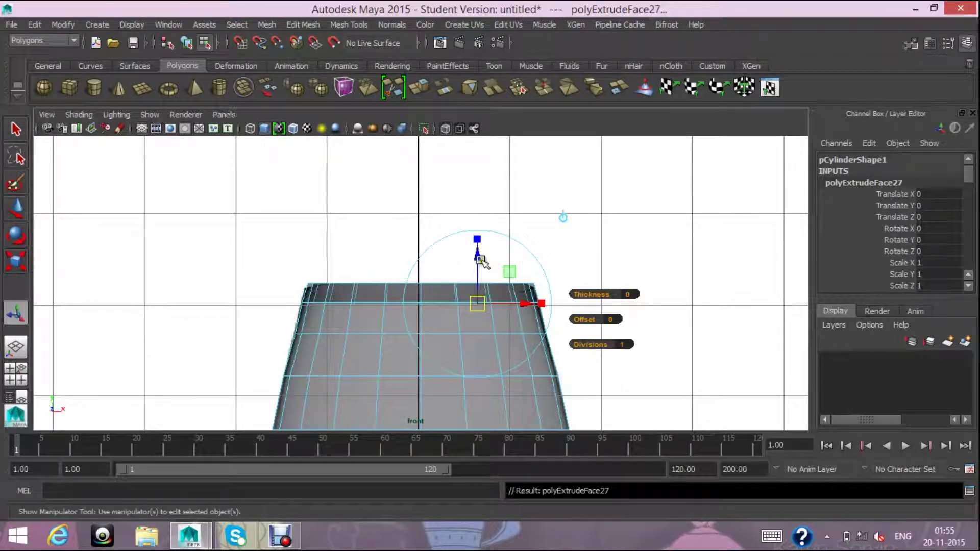
left_click_drag(480, 259, 470, 286)
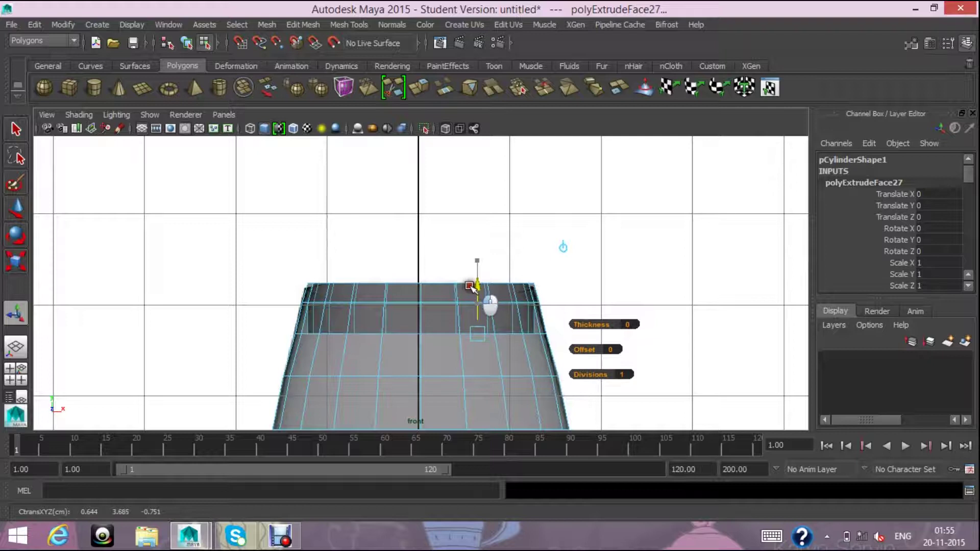
key("r")
left_click(494, 370)
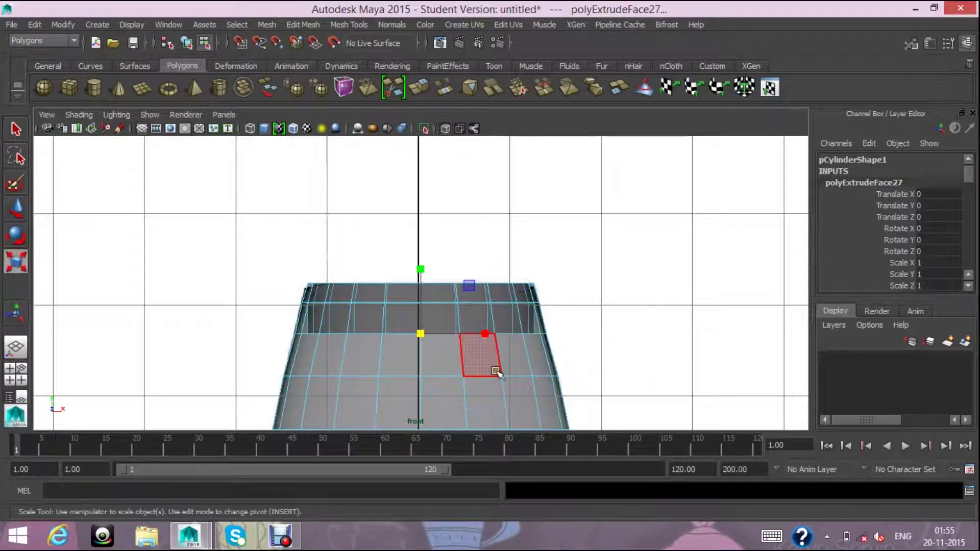
left_click_drag(421, 334, 421, 334)
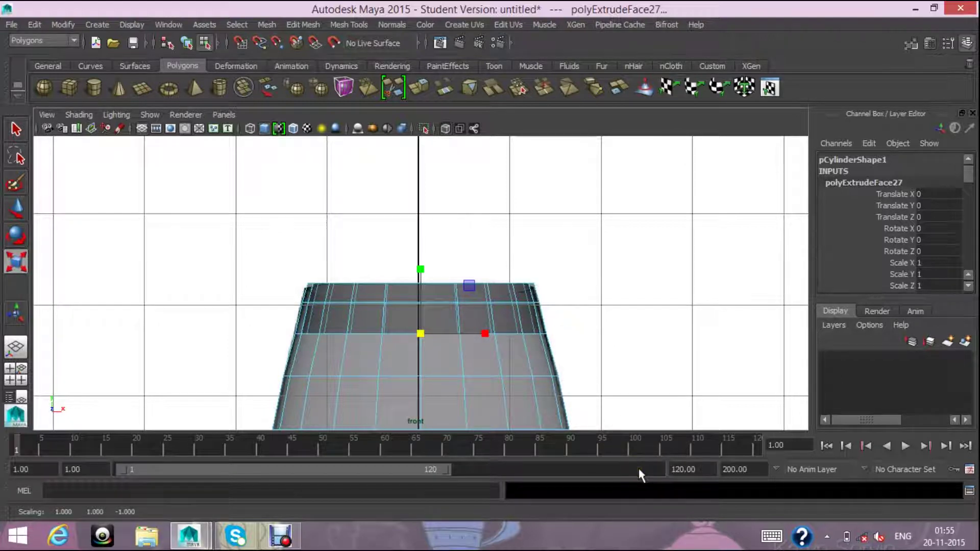
key("f")
scroll(518, 322, "down", 5)
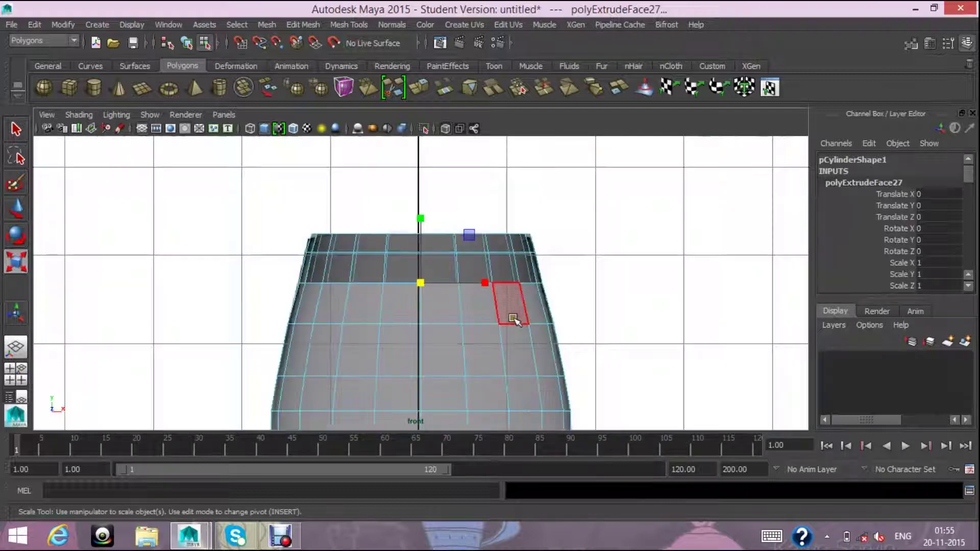
scroll(508, 330, "up", 1)
scroll(509, 330, "up", 1)
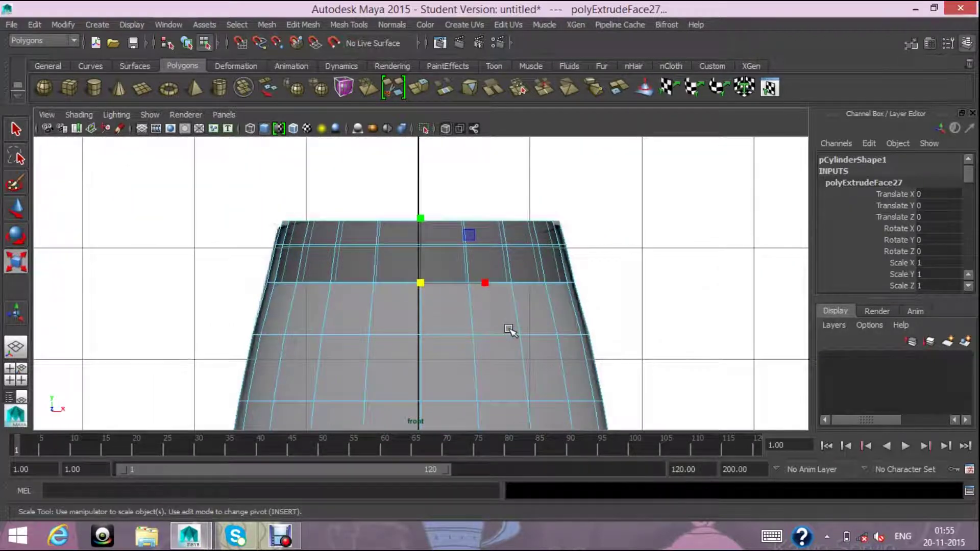
- Extrude ring polyExtrudeFace28, pull it down the body and widen it uniformly
left_click(421, 86)
left_click_drag(489, 234, 490, 292)
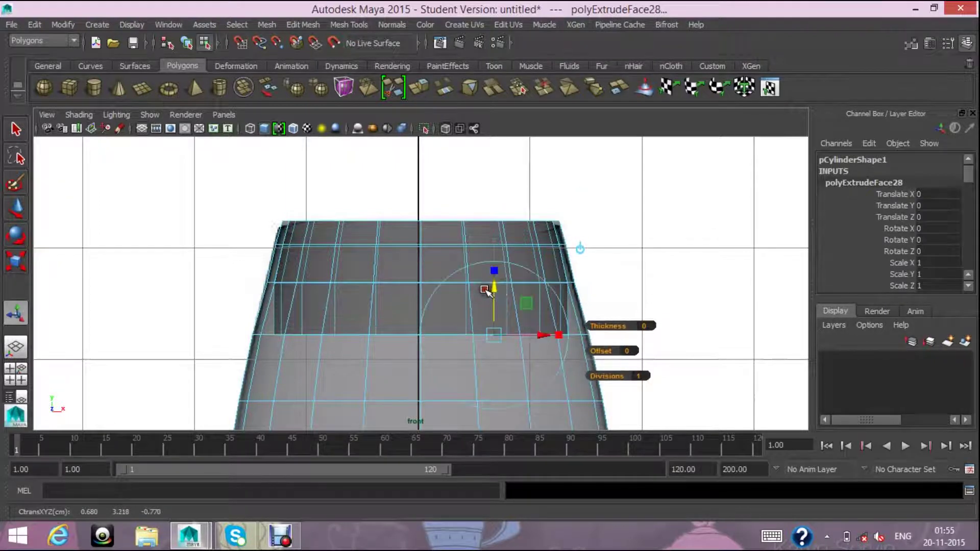
left_click(16, 262)
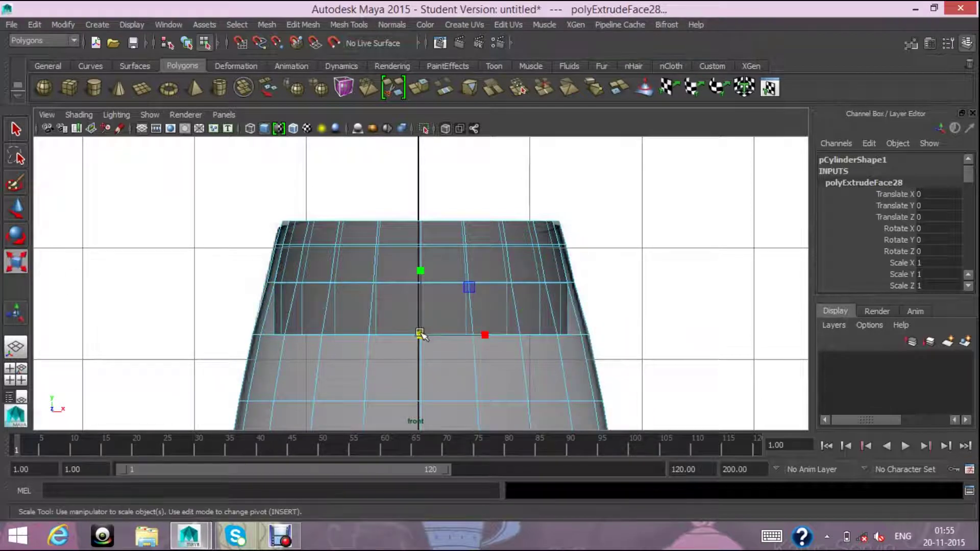
left_click_drag(421, 335, 428, 337)
left_click_drag(439, 340, 443, 342)
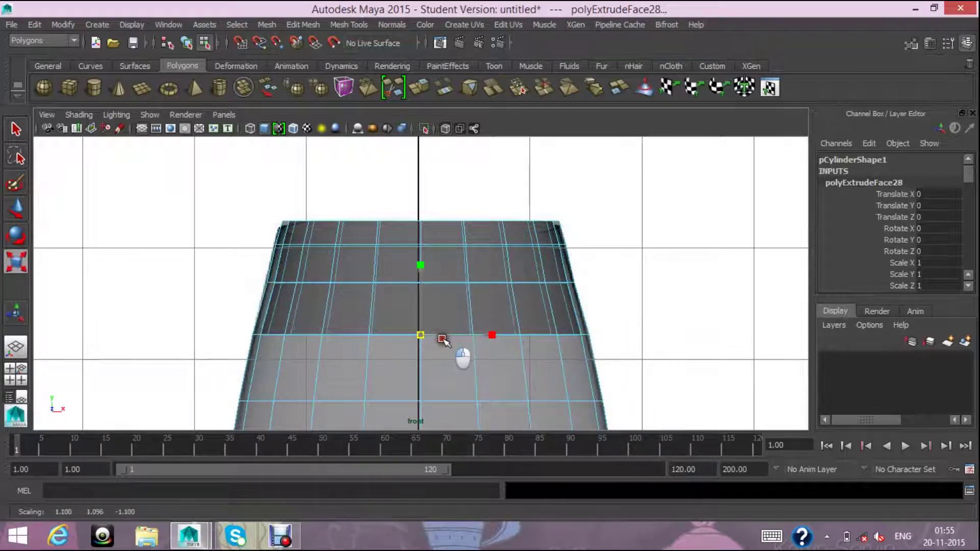
- Extrude ring polyExtrudeFace29, move it down and widen it to flare the bowl
left_click(417, 87)
scroll(457, 292, "down", 4)
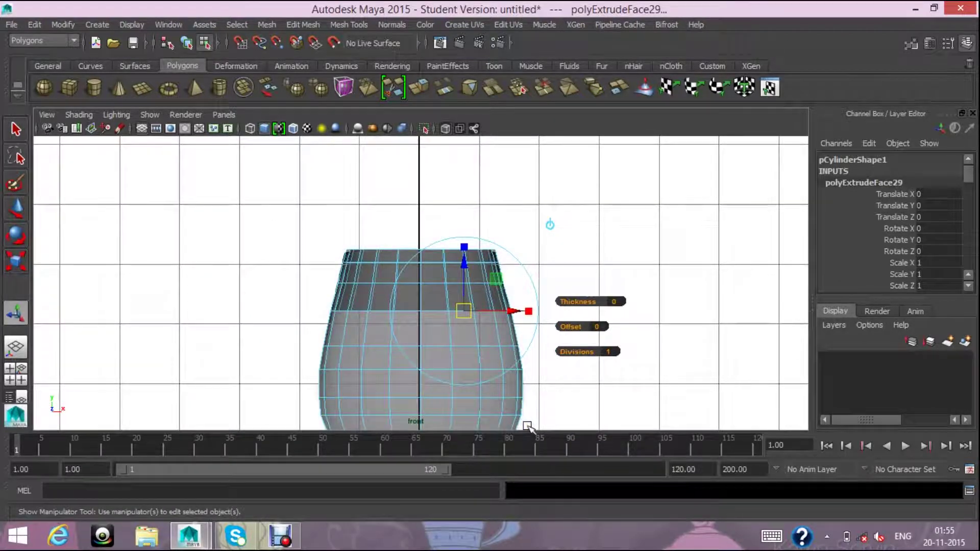
scroll(528, 426, "up", 5)
scroll(514, 355, "down", 3)
scroll(513, 340, "up", 1)
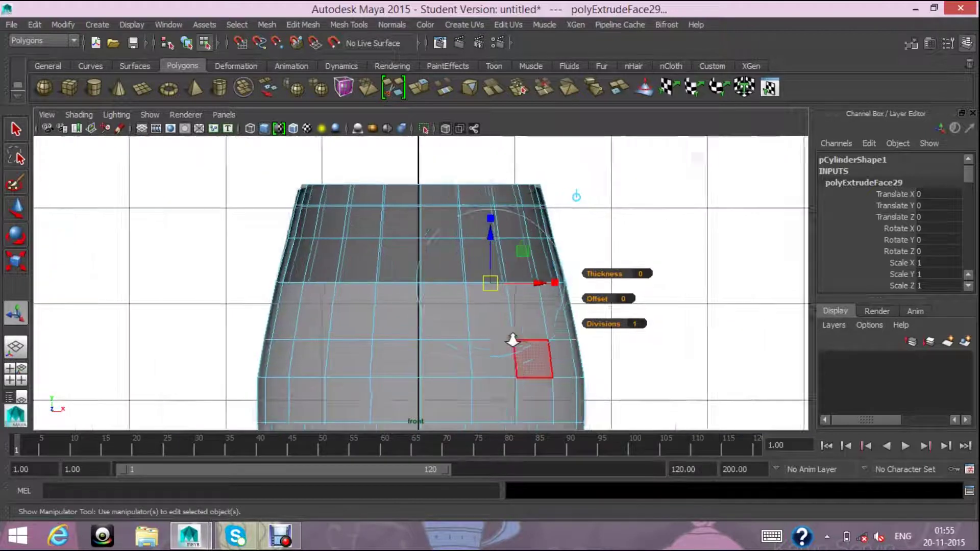
scroll(513, 332, "up", 1)
scroll(514, 313, "up", 1)
mouse_move(509, 236)
left_mouse_down()
mouse_move(498, 310)
mouse_move(510, 313)
left_mouse_up()
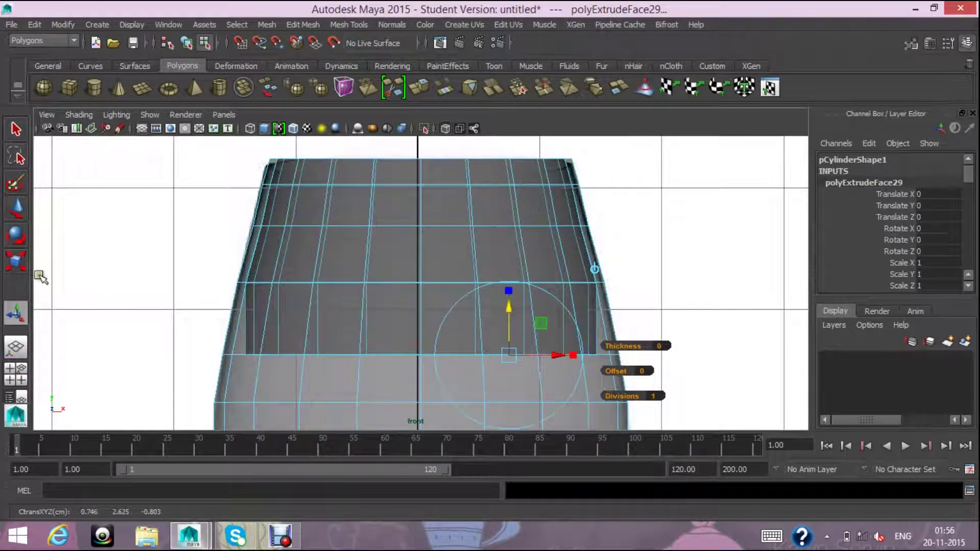
left_click(16, 262)
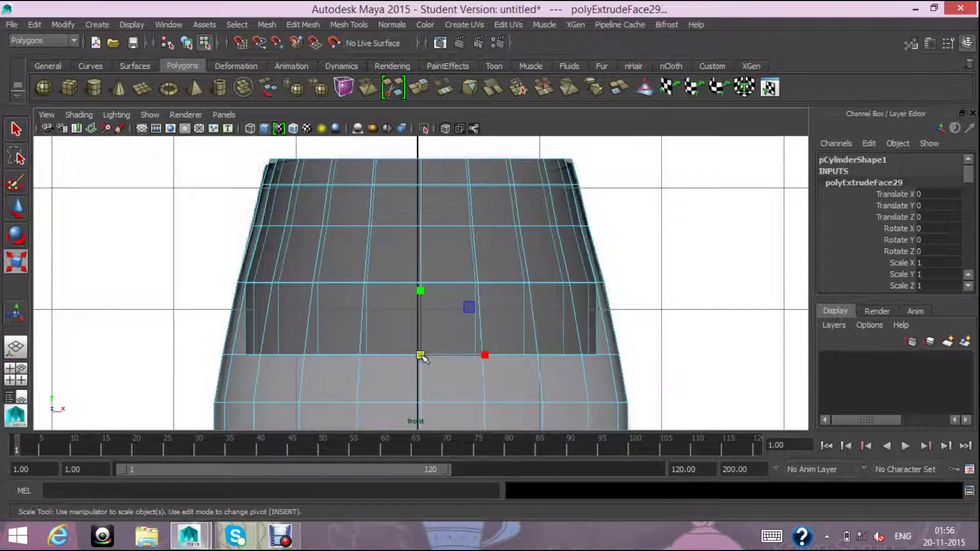
left_click_drag(421, 355, 441, 359)
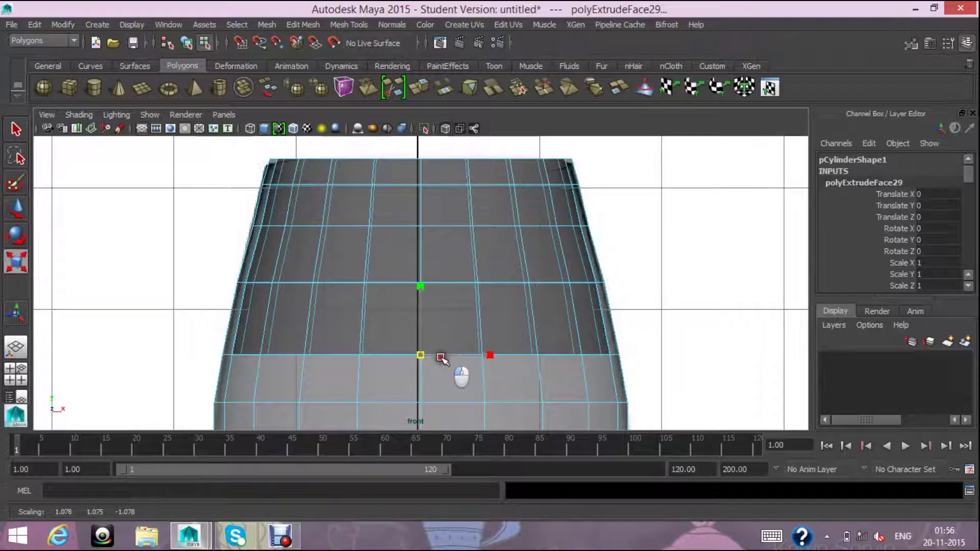
- Extrude ring polyExtrudeFace30, lower it and widen it slightly
scroll(455, 339, "down", 3)
scroll(457, 341, "down", 1)
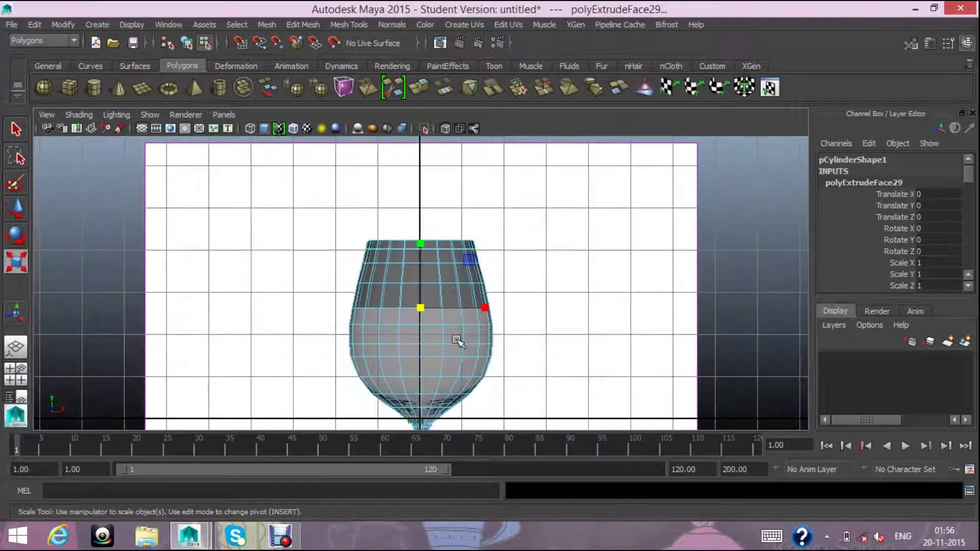
scroll(496, 342, "up", 5)
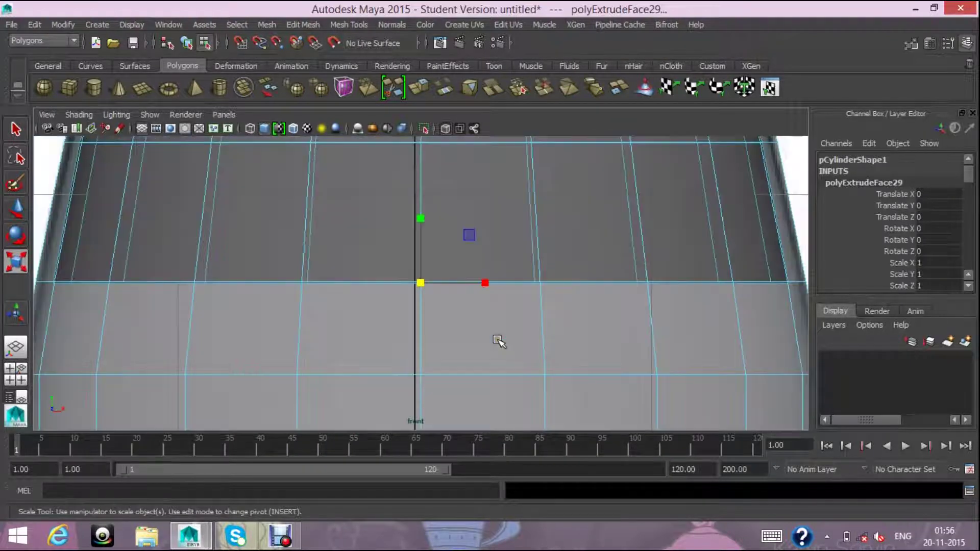
left_click_drag(547, 378, 419, 280, "ctrl+alt")
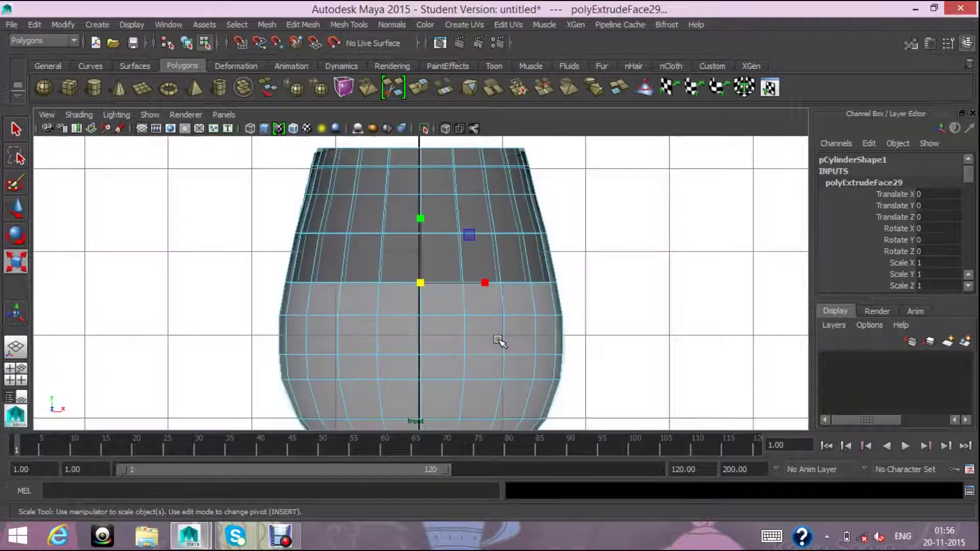
left_click(426, 96)
left_click_drag(482, 236, 481, 271)
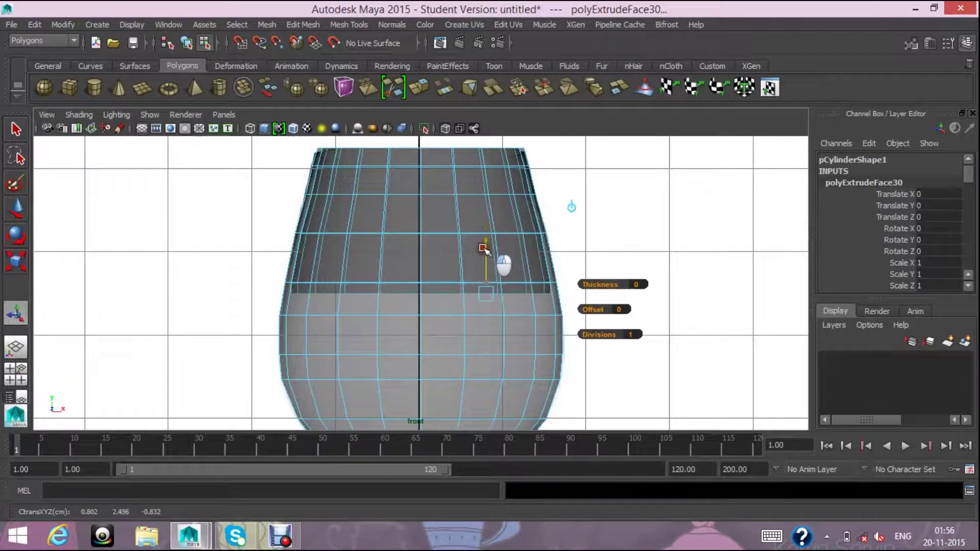
key("r")
left_click_drag(421, 316, 430, 321)
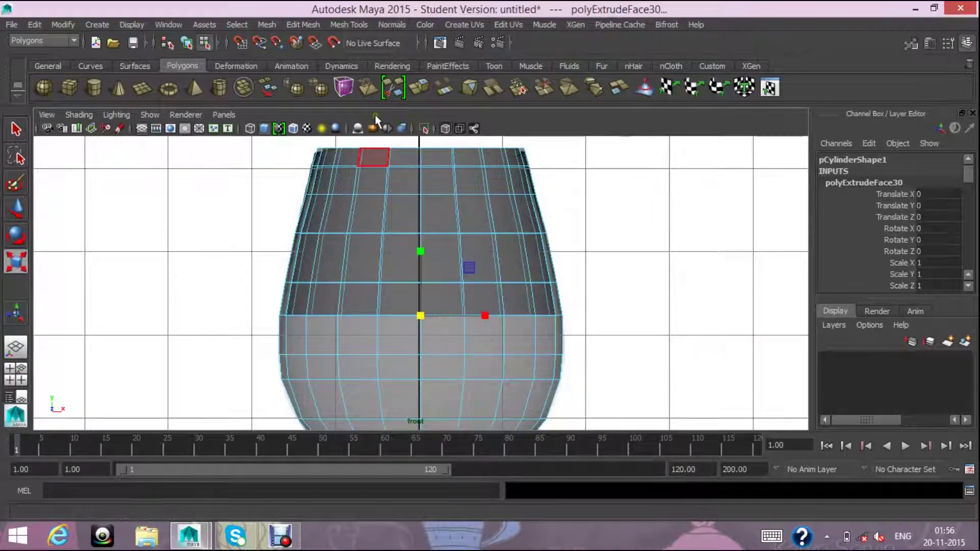
- Extrude rings polyExtrudeFace31 and 32 further down, scaling the second uniformly
left_click(418, 87)
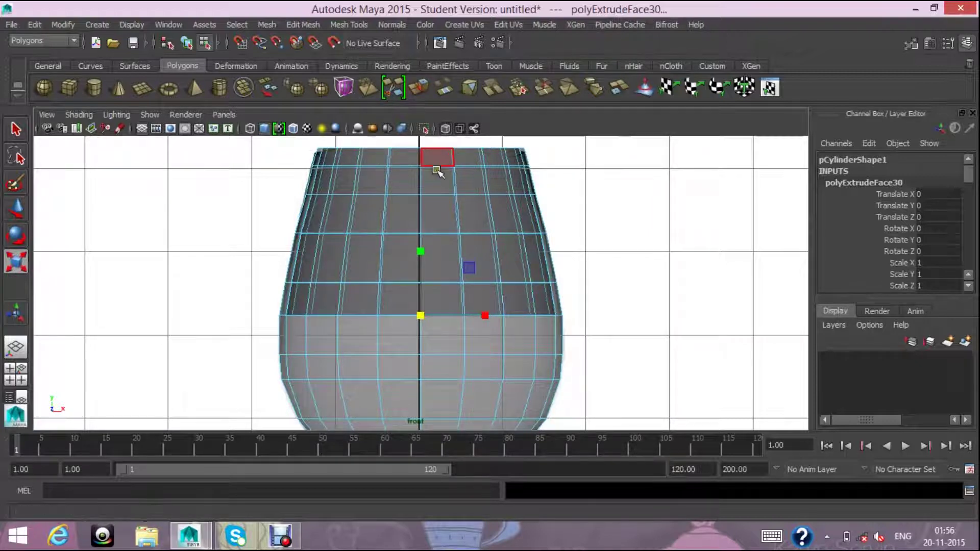
left_click_drag(489, 272, 488, 311)
scroll(488, 310, "down", 3)
scroll(489, 337, "up", 1)
scroll(489, 367, "up", 2)
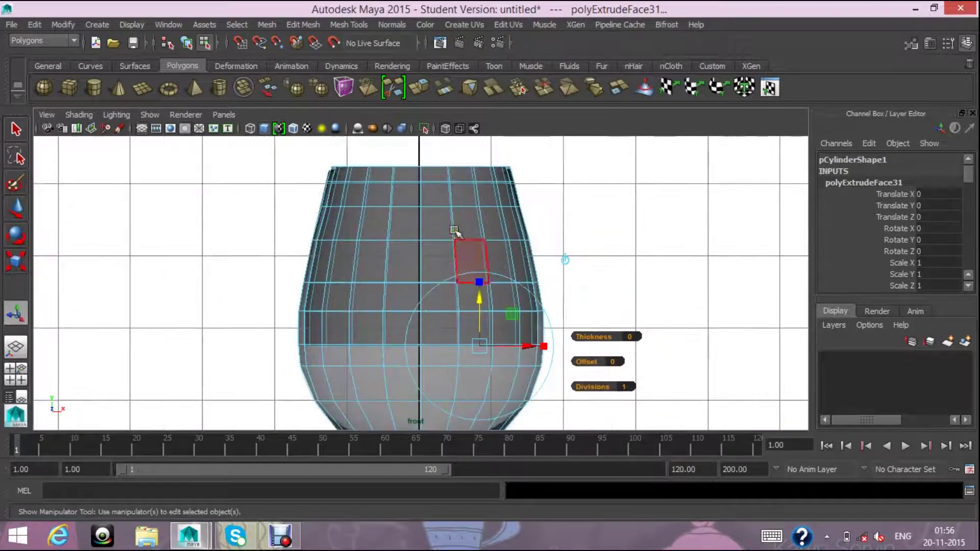
left_click(419, 87)
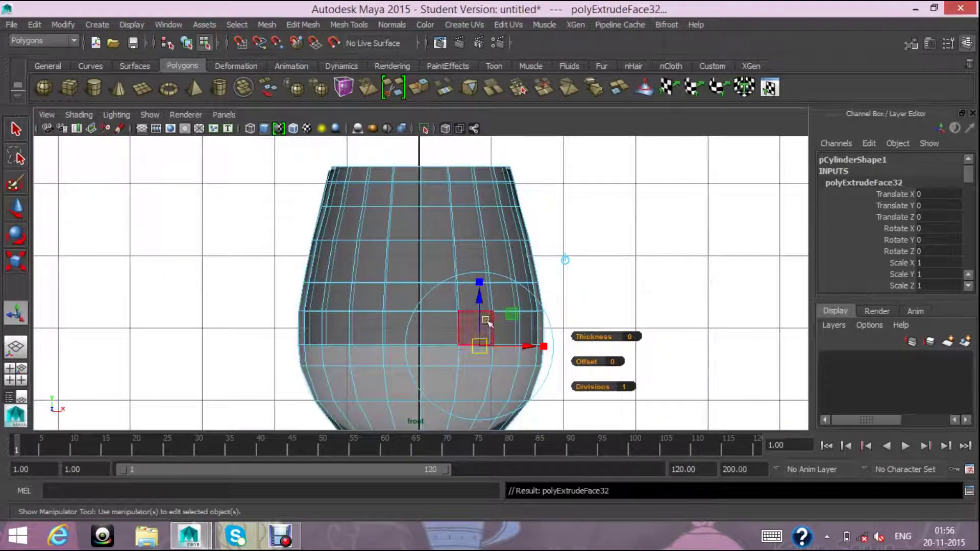
left_click_drag(479, 301, 478, 324)
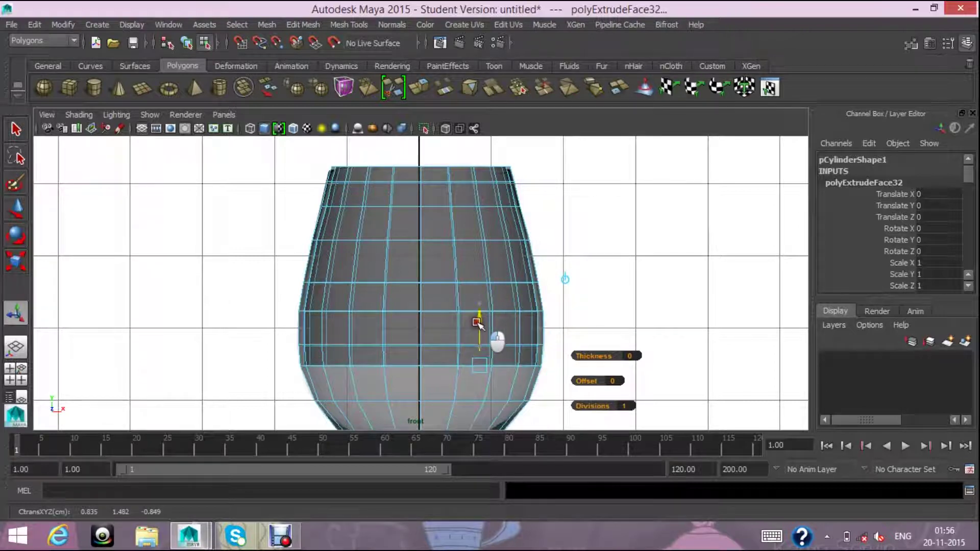
left_click(16, 262)
mouse_move(420, 367)
left_mouse_down()
mouse_move(420, 272)
mouse_move(425, 360)
left_mouse_up()
left_click(422, 365)
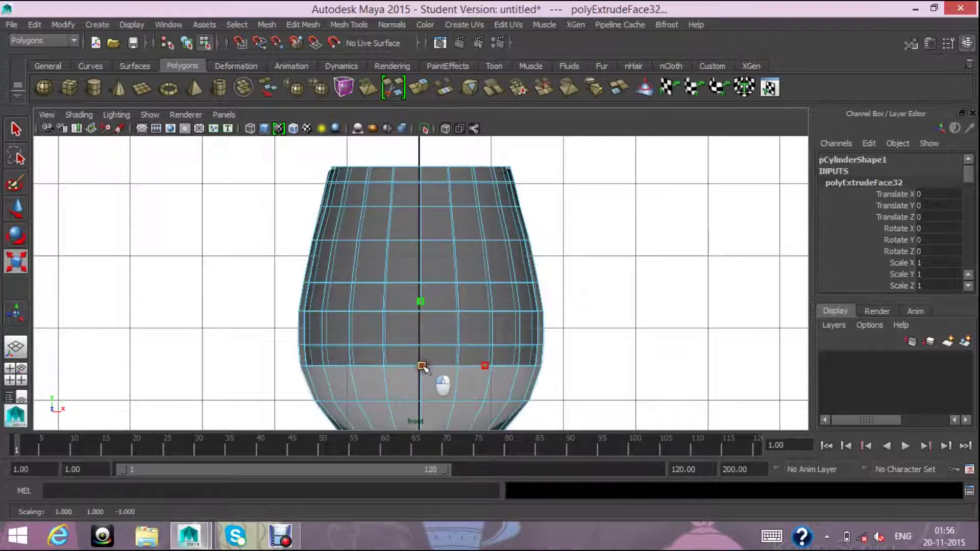
left_click_drag(422, 367, 422, 368)
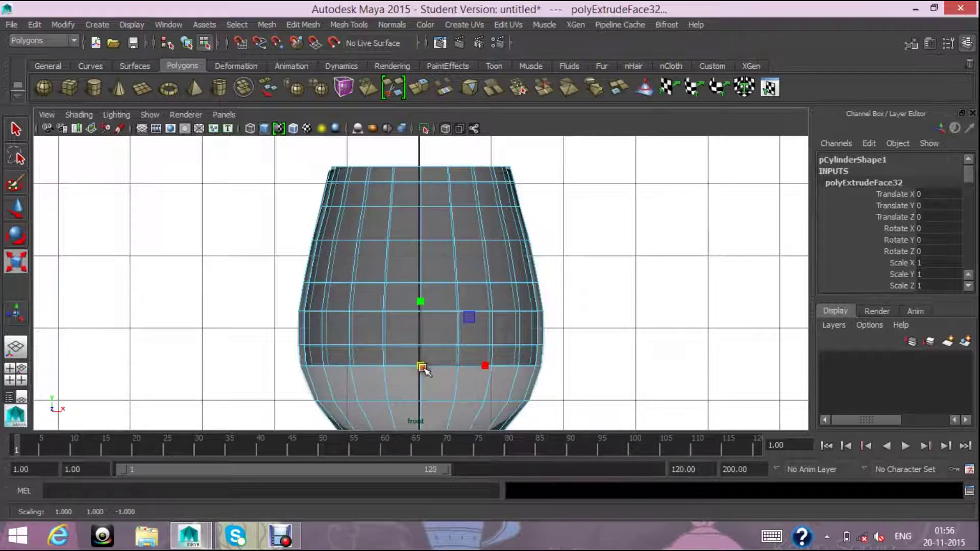
- Extrude polyExtrudeFace33 and shift it slightly along its axis
left_click(418, 87)
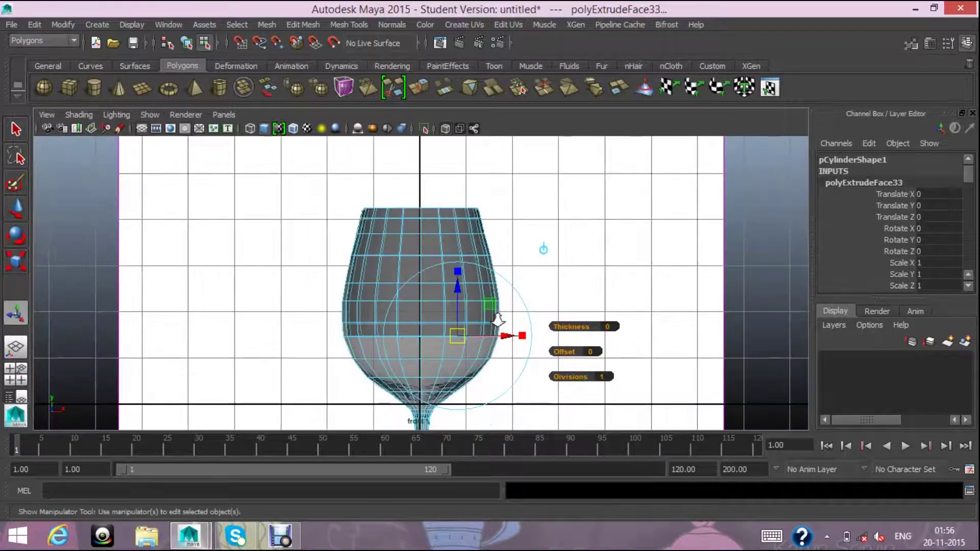
scroll(497, 319, "up", 2)
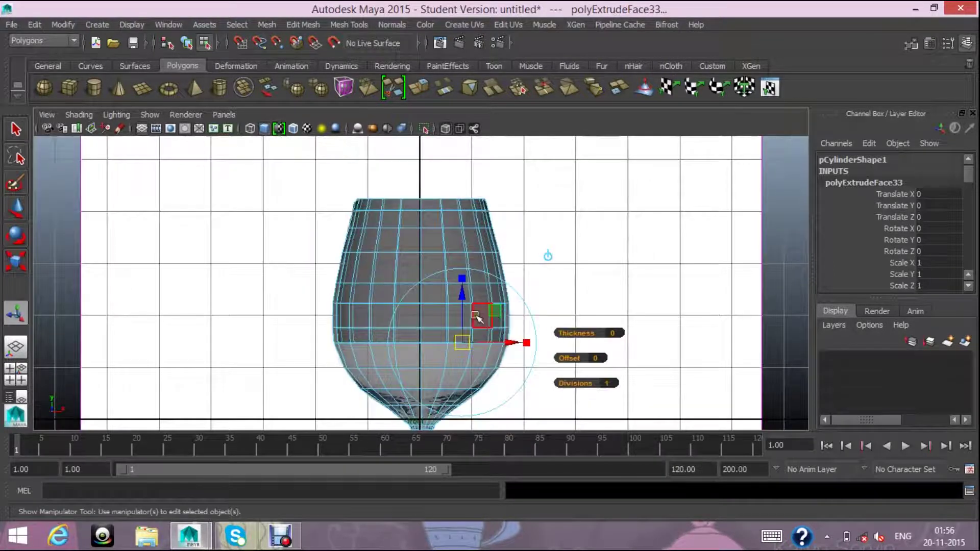
left_click_drag(462, 280, 464, 322)
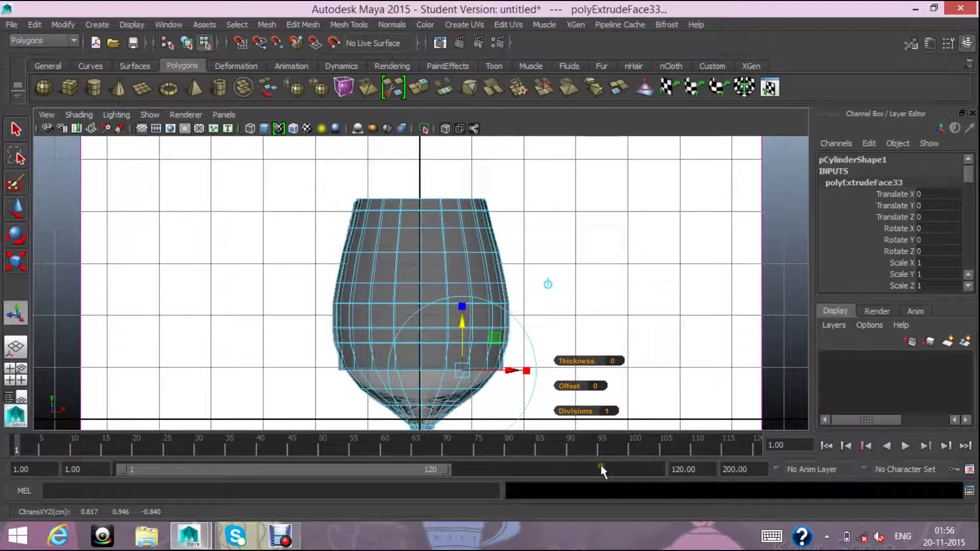
key("f")
left_click_drag(604, 237, 602, 228)
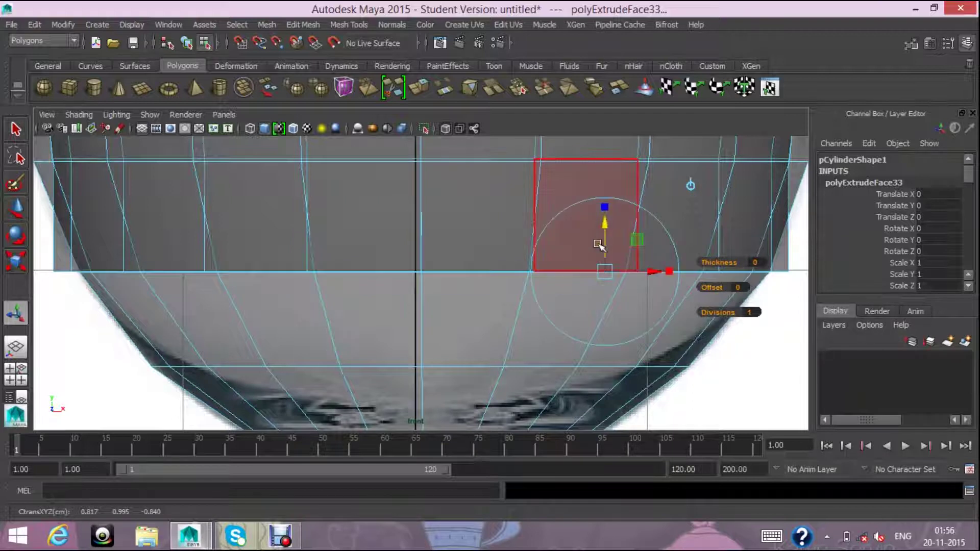
- Scale the current face ring inward to start tapering the bowl bottom
scroll(597, 244, "down", 3)
scroll(597, 245, "up", 1)
scroll(597, 244, "up", 1)
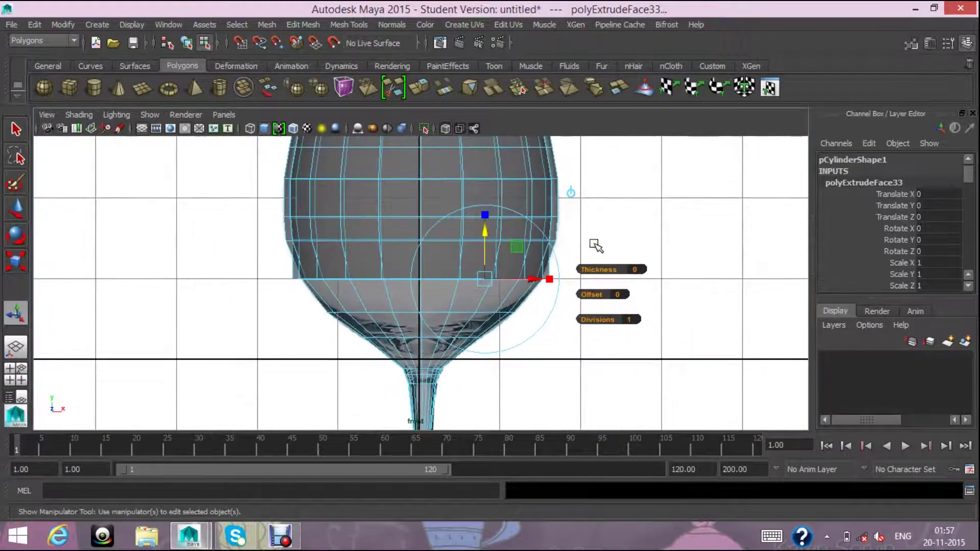
scroll(596, 246, "up", 1)
left_click(15, 261)
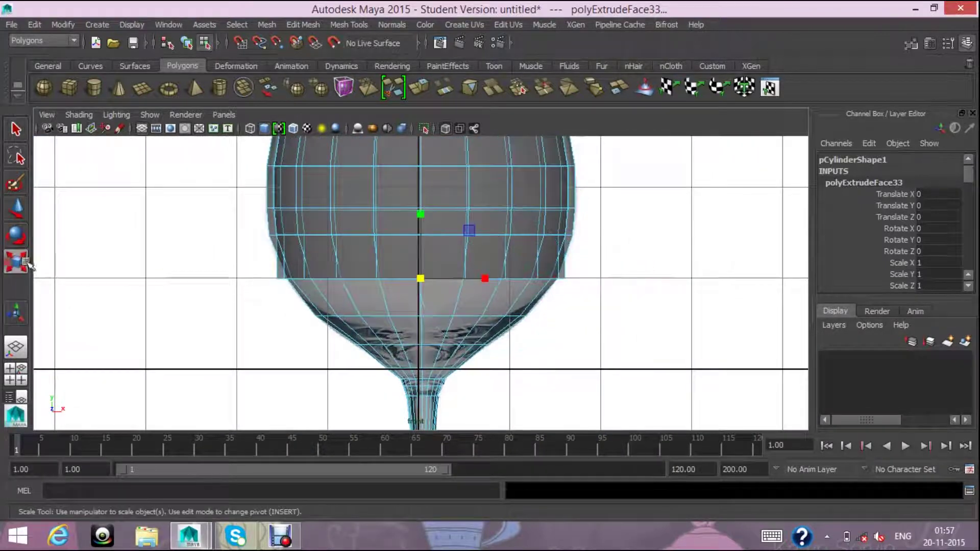
left_click_drag(418, 277, 400, 284)
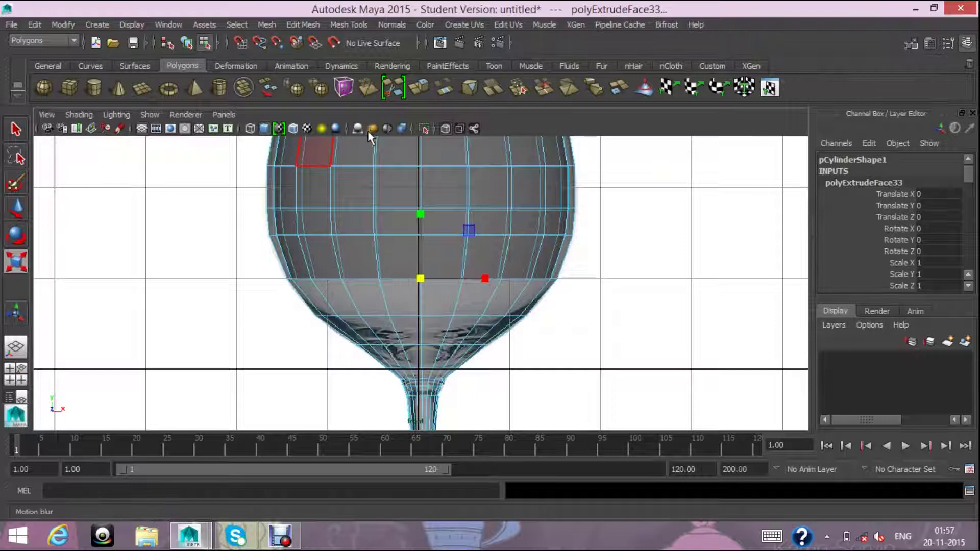
- Extrude two rings (polyExtrudeFace34, 35), each pulled toward the stem and shrunk inward
left_click(419, 87)
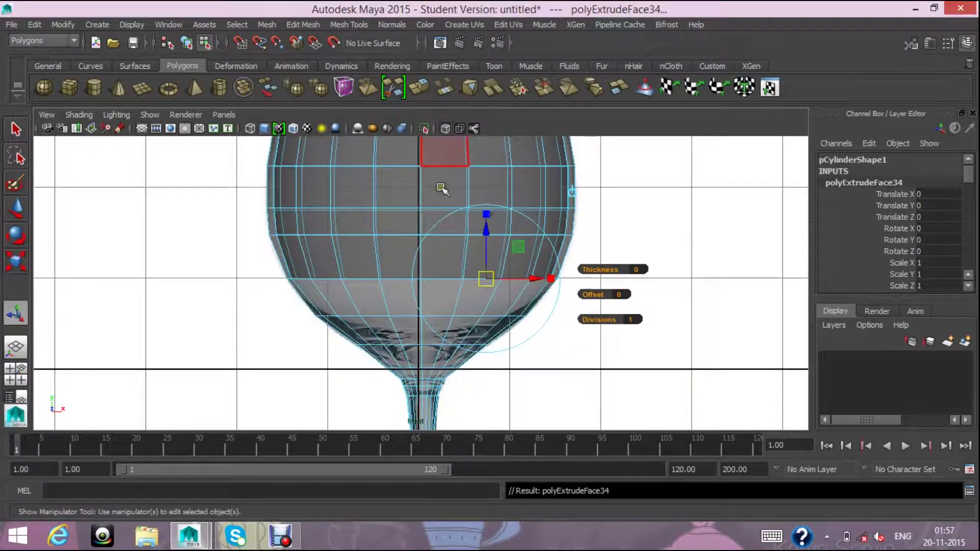
left_click_drag(480, 240, 480, 270)
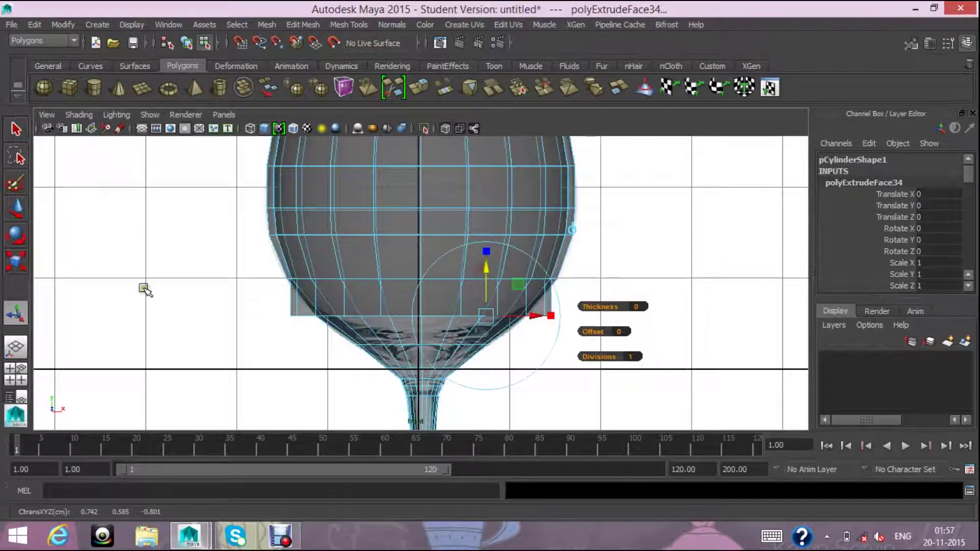
left_click(16, 262)
left_click_drag(422, 315, 378, 322)
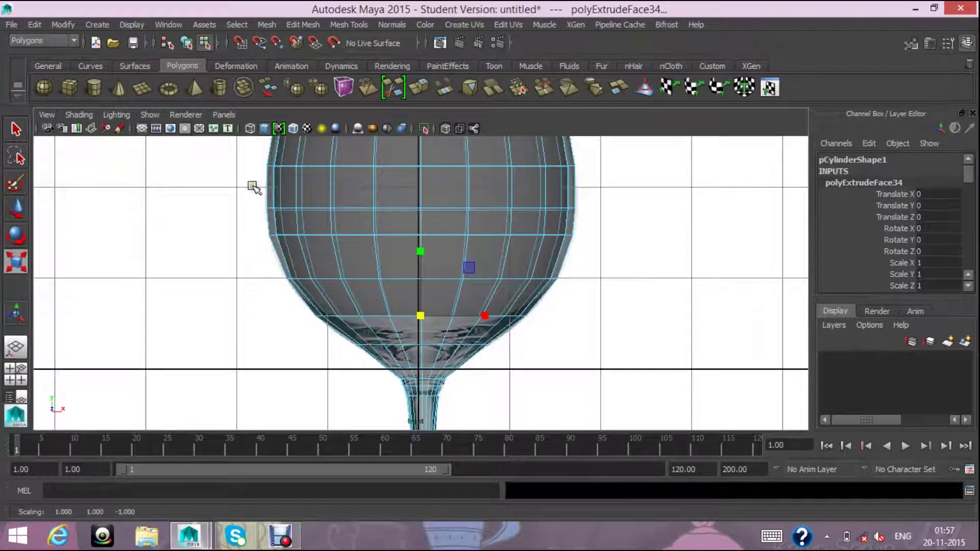
left_click(427, 90)
left_click_drag(469, 267, 469, 301)
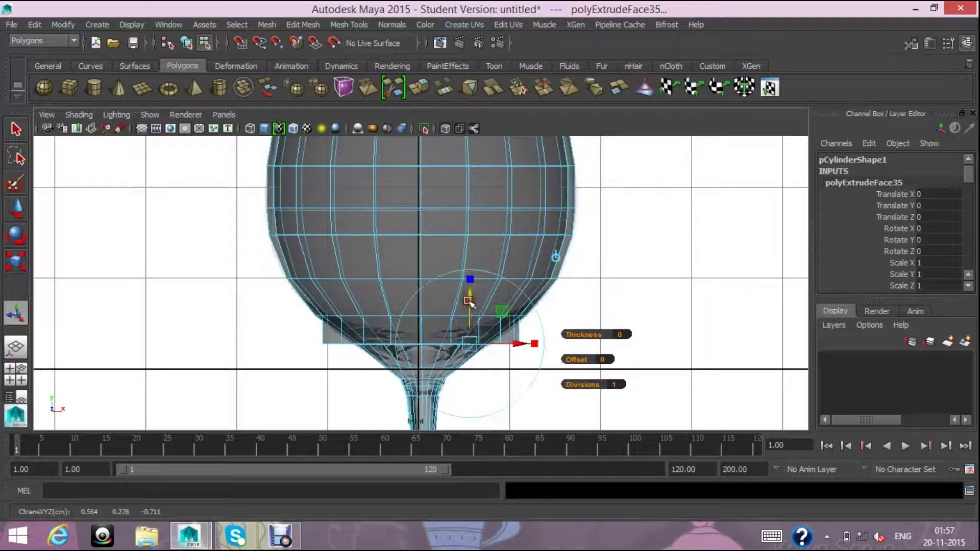
left_click(14, 269)
left_click_drag(421, 345, 372, 350)
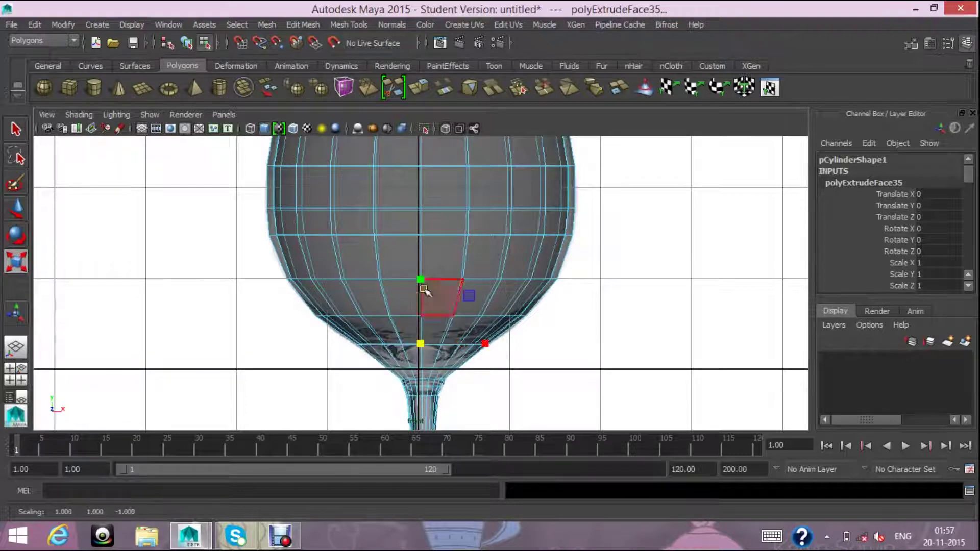
- Extrude polyExtrudeFace36, lower it slightly and scale it in toward the centre
left_click(420, 88)
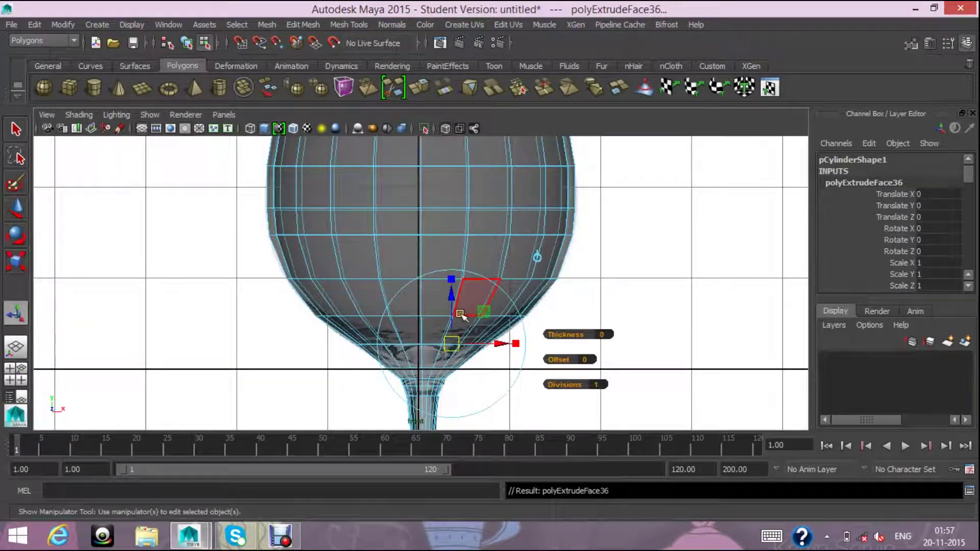
left_click_drag(452, 301, 451, 326)
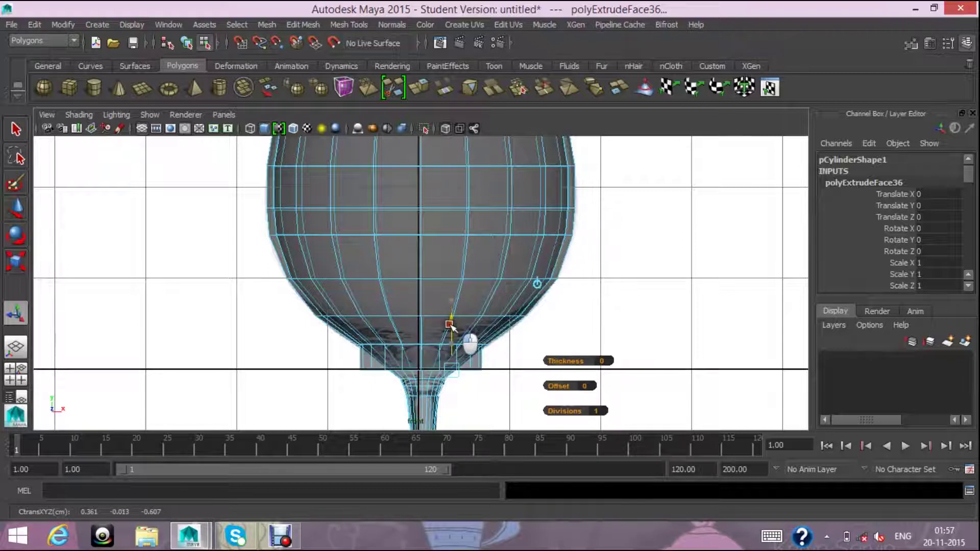
left_click_drag(448, 327, 450, 324)
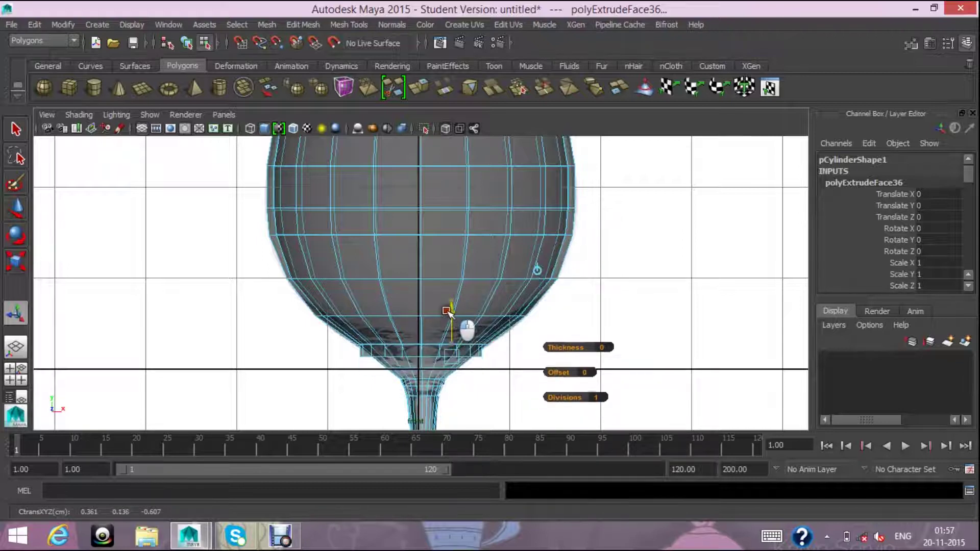
left_click(22, 265)
left_click_drag(422, 370, 364, 372)
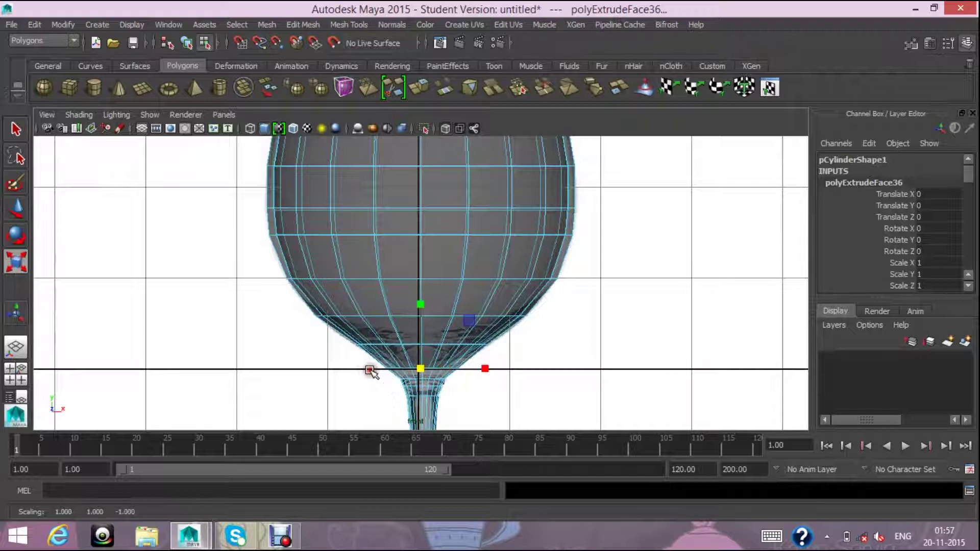
scroll(489, 373, "up", 1)
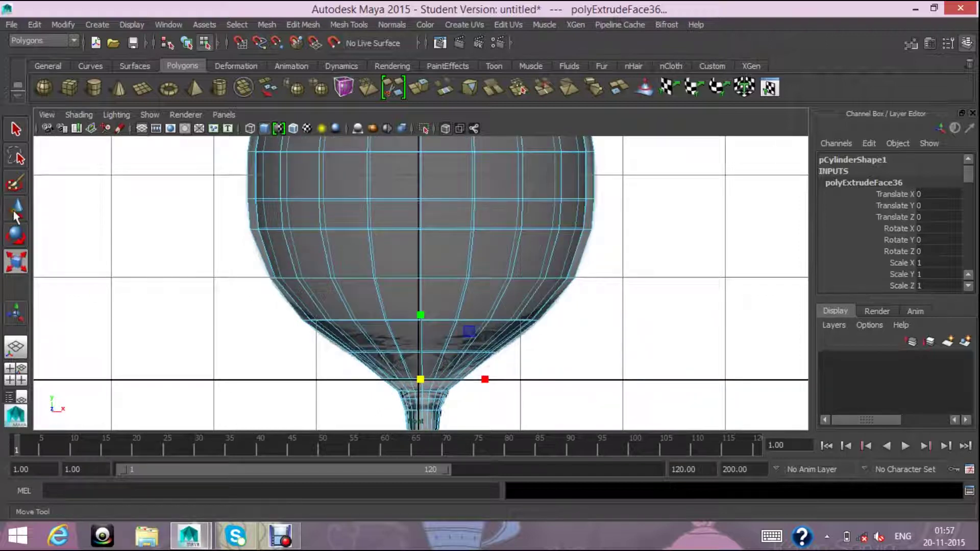
- Extrude polyExtrudeFace37, undo a stray extrusion, lower it and scale it to 0.403
left_click(438, 98)
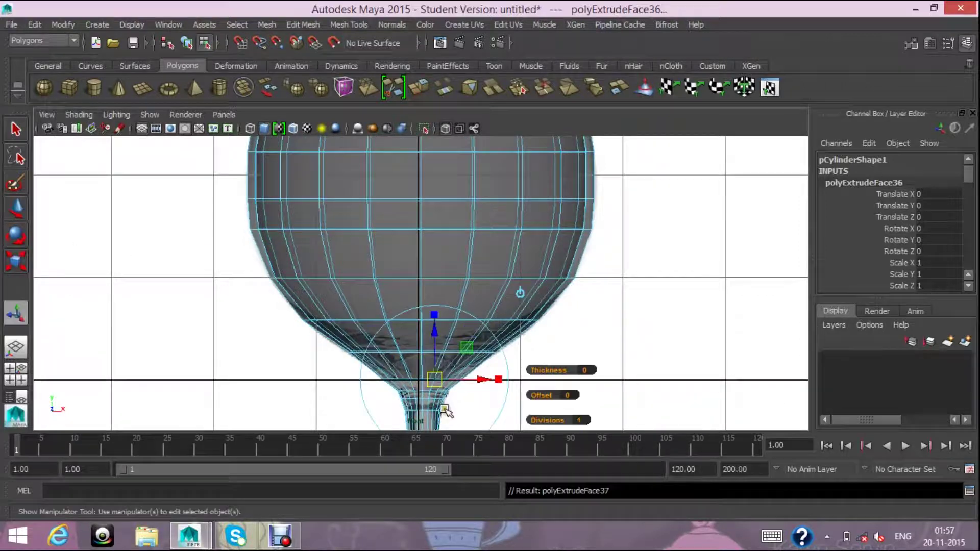
left_click_drag(434, 333, 436, 342)
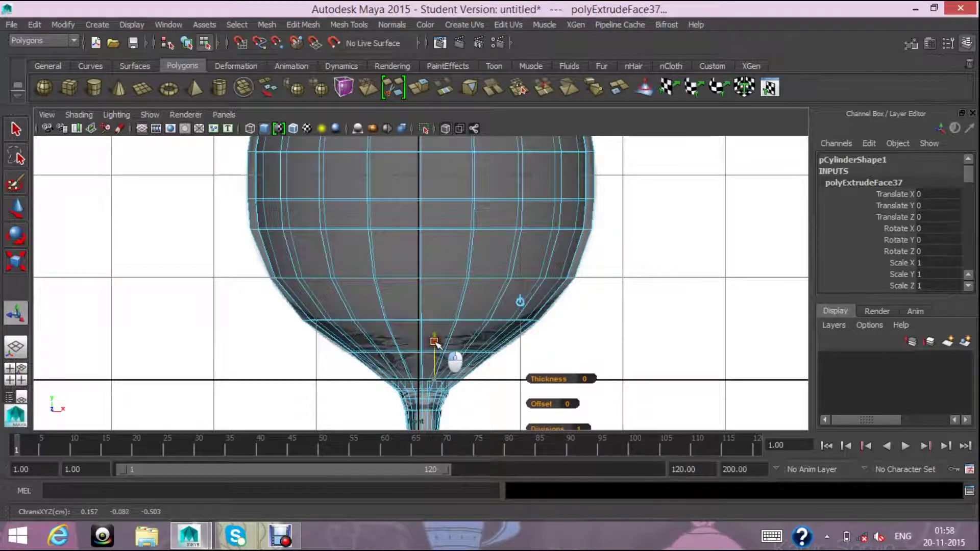
left_click(417, 89)
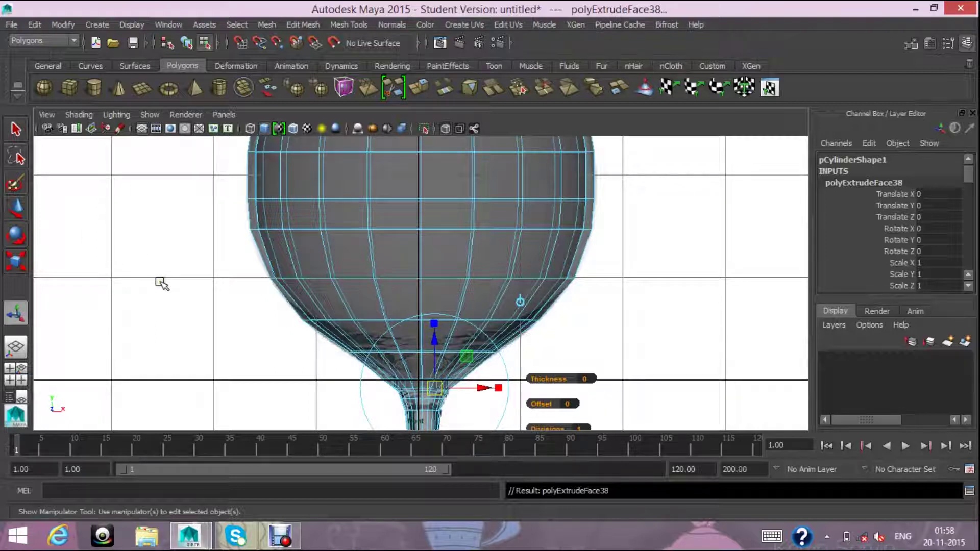
key("ctrl+z")
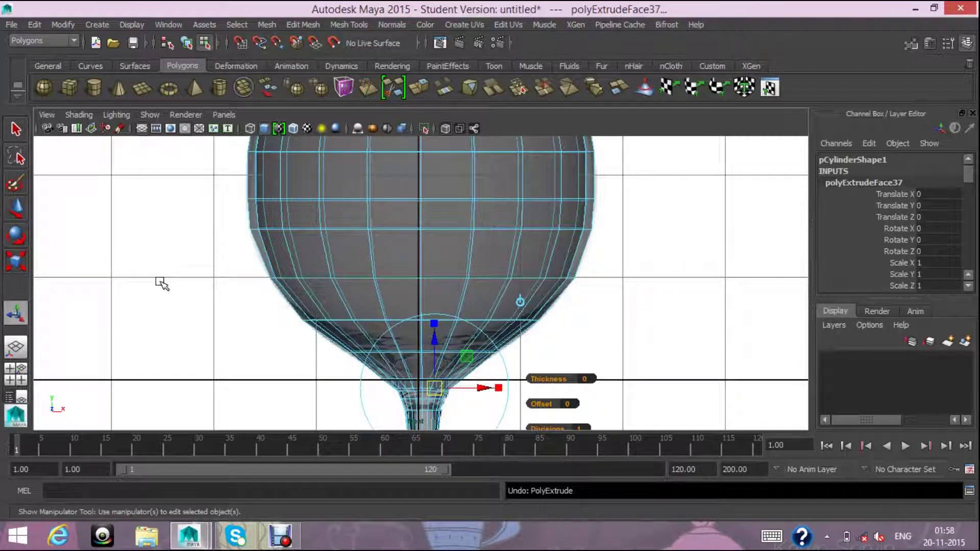
key("ctrl+z")
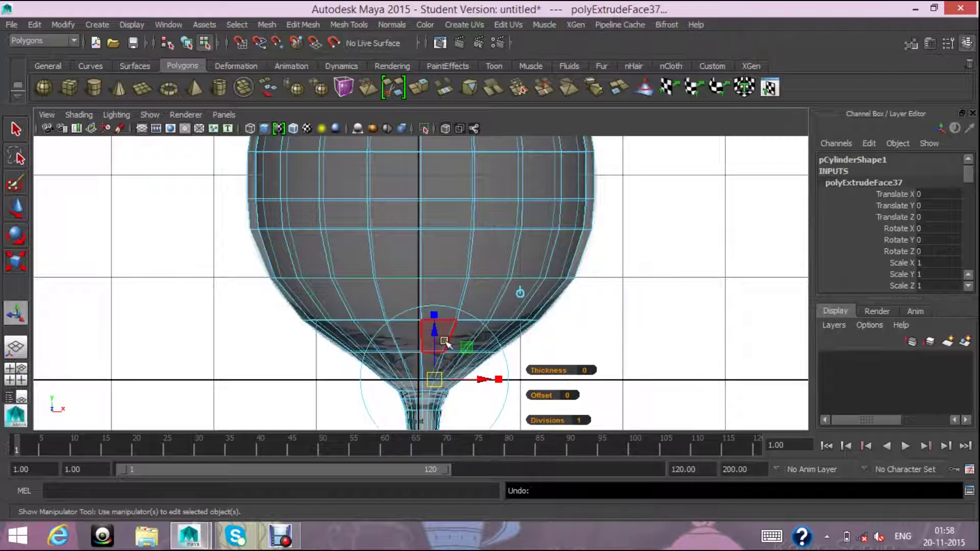
left_click_drag(436, 335, 438, 341)
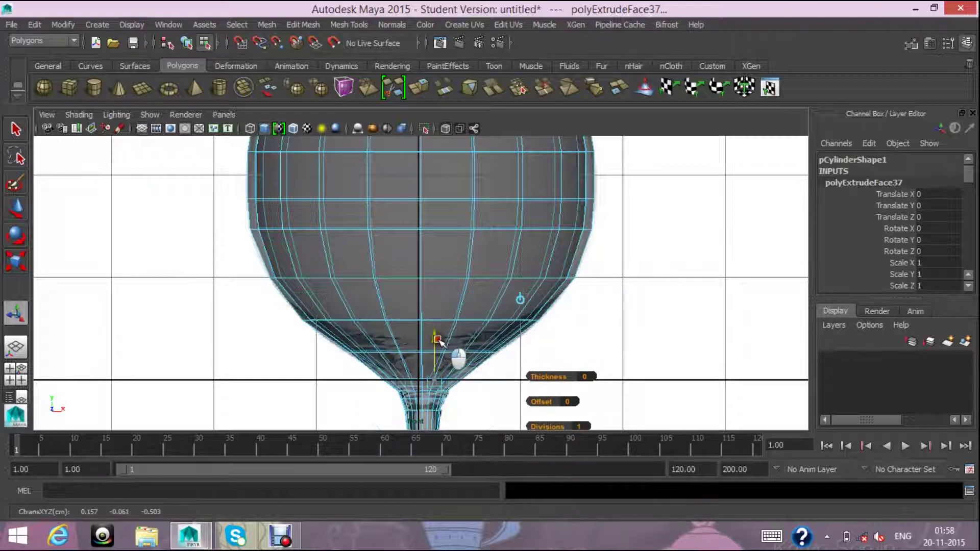
left_click(16, 262)
mouse_move(418, 387)
left_mouse_down()
mouse_move(391, 374)
mouse_move(400, 382)
left_mouse_up()
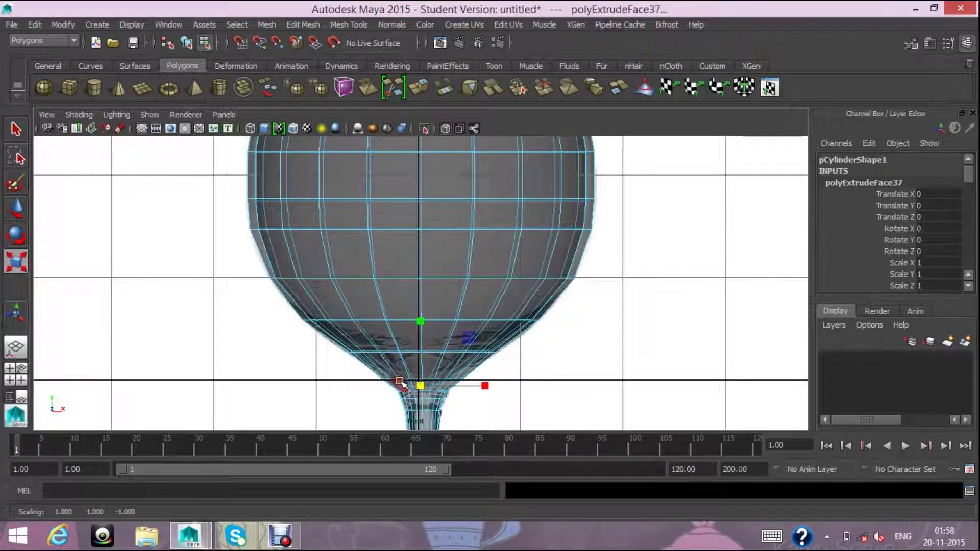
scroll(464, 352, "down", 3)
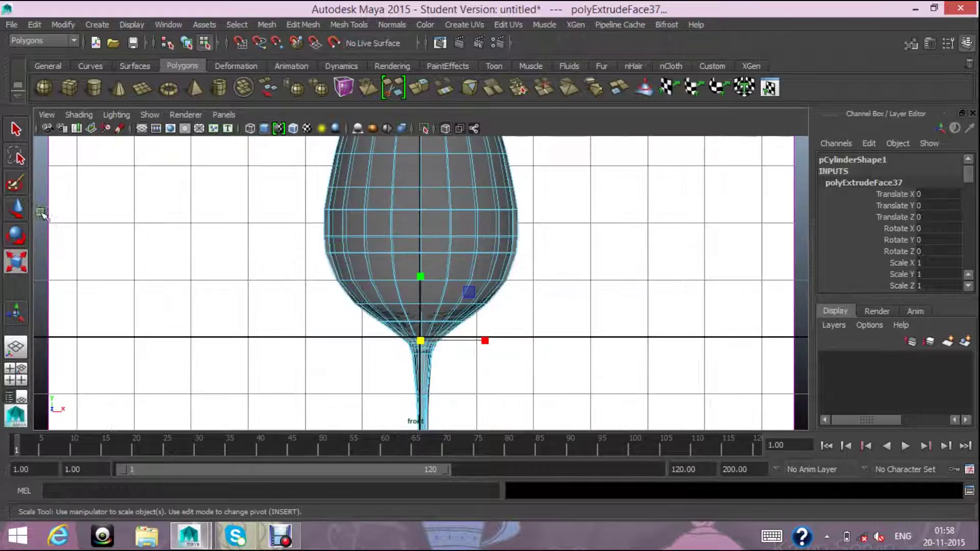
left_click(19, 210)
scroll(512, 294, "down", 4)
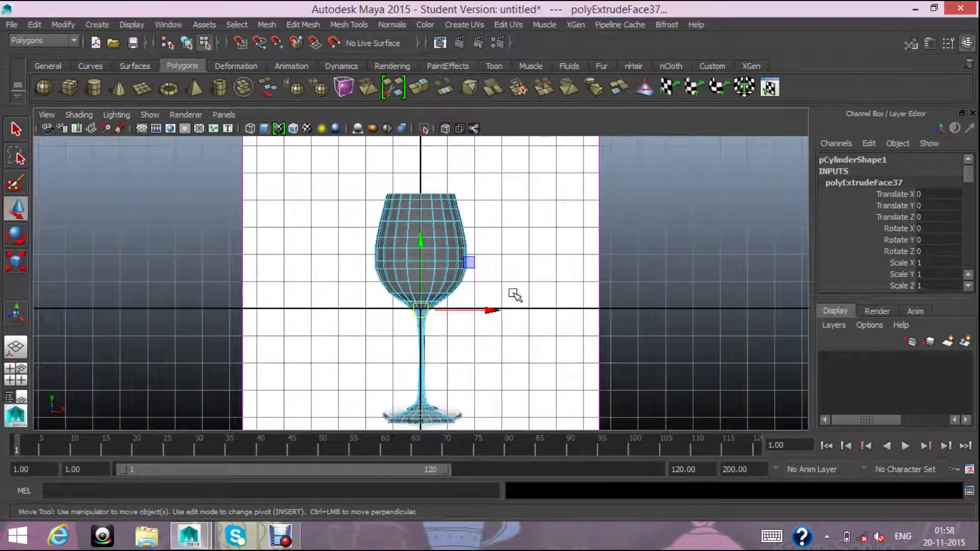
- Switch the glass to Object Mode and orbit the maximized perspective view to face glass and plane
right_click(445, 208)
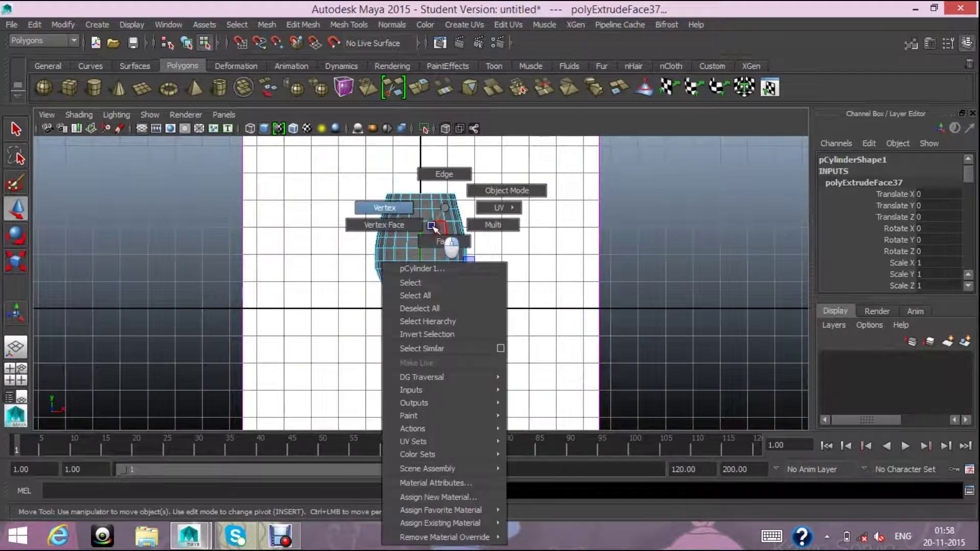
left_click(497, 192)
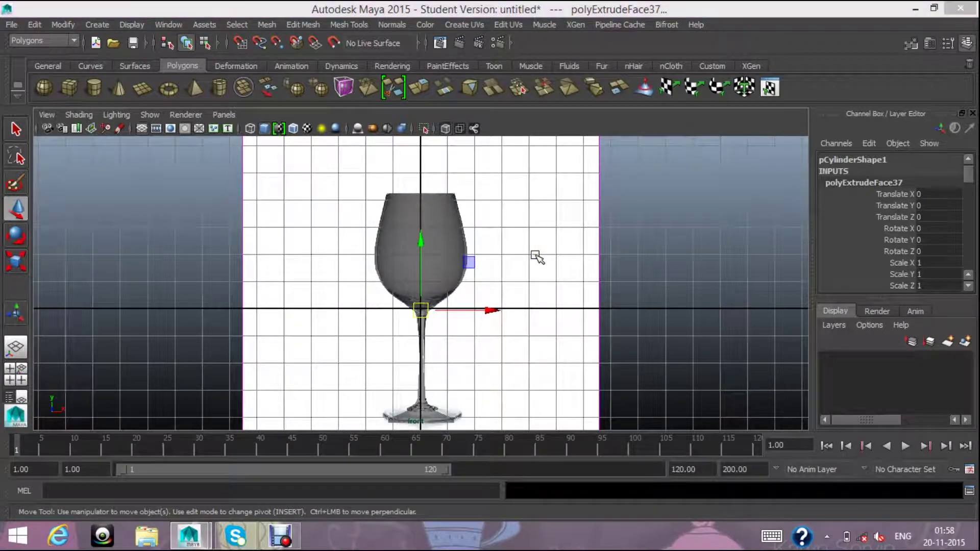
key("space")
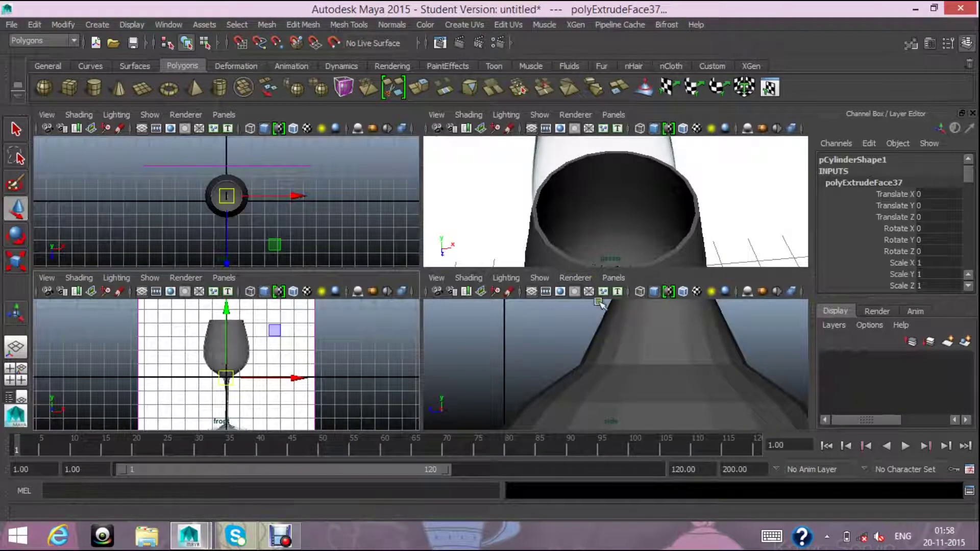
scroll(598, 364, "down", 5)
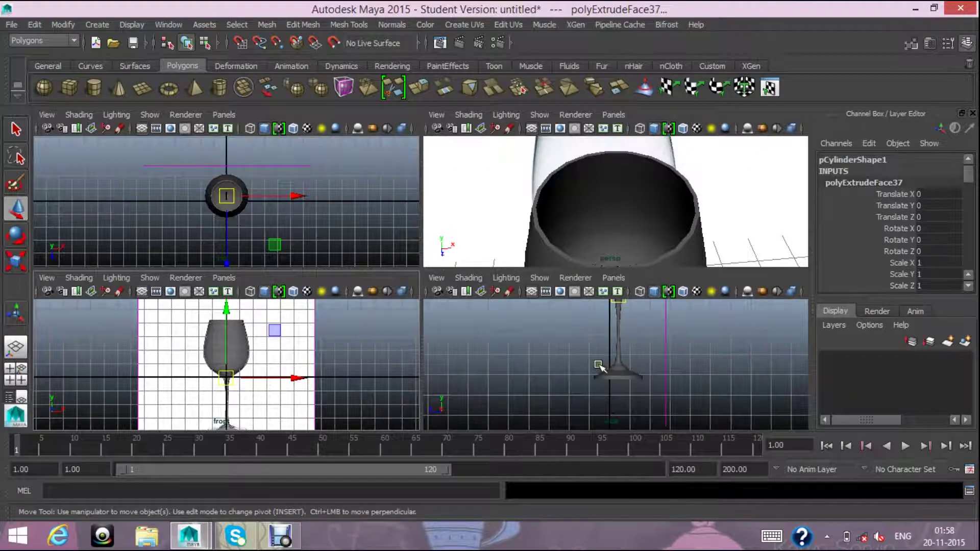
left_click(465, 204)
key("space")
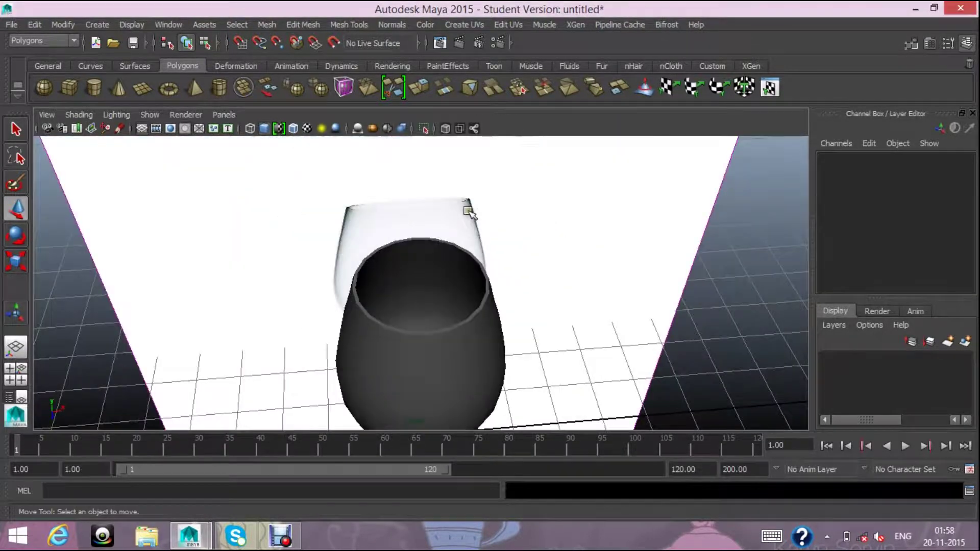
scroll(468, 210, "down", 5)
key("space")
left_click(528, 324)
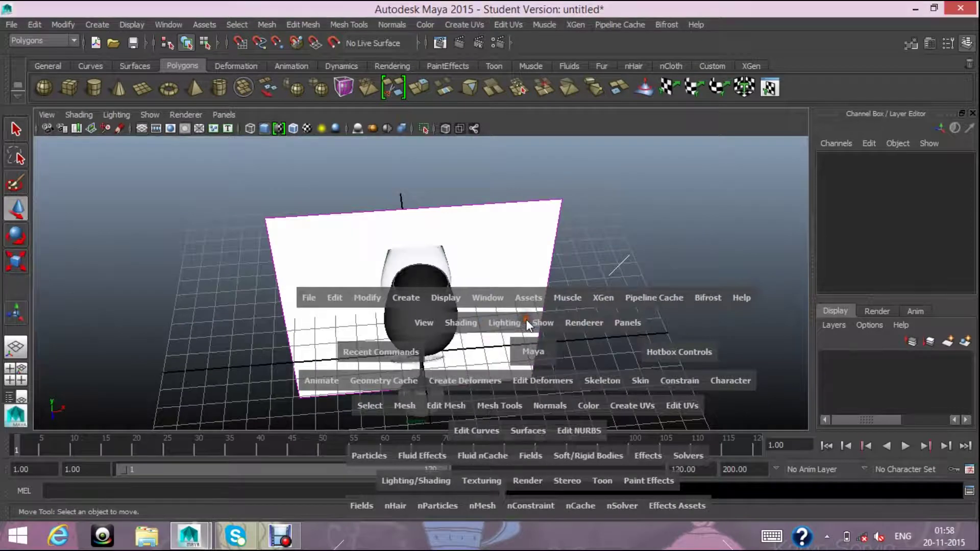
scroll(528, 324, "down", 3)
scroll(532, 328, "down", 2)
left_click_drag(525, 354, 520, 355, "alt")
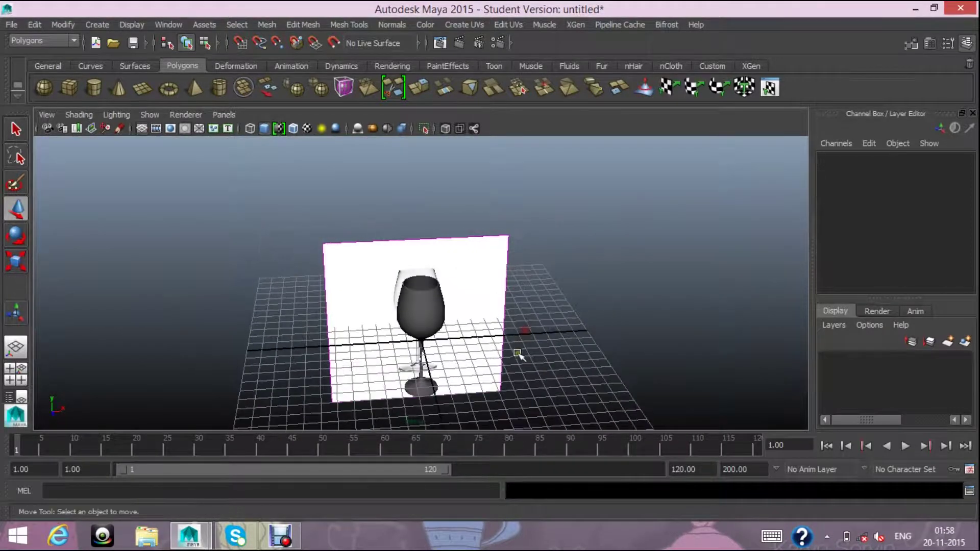
- Assign imagePlane1 to a new layer1 and turn its visibility off
left_click(491, 238)
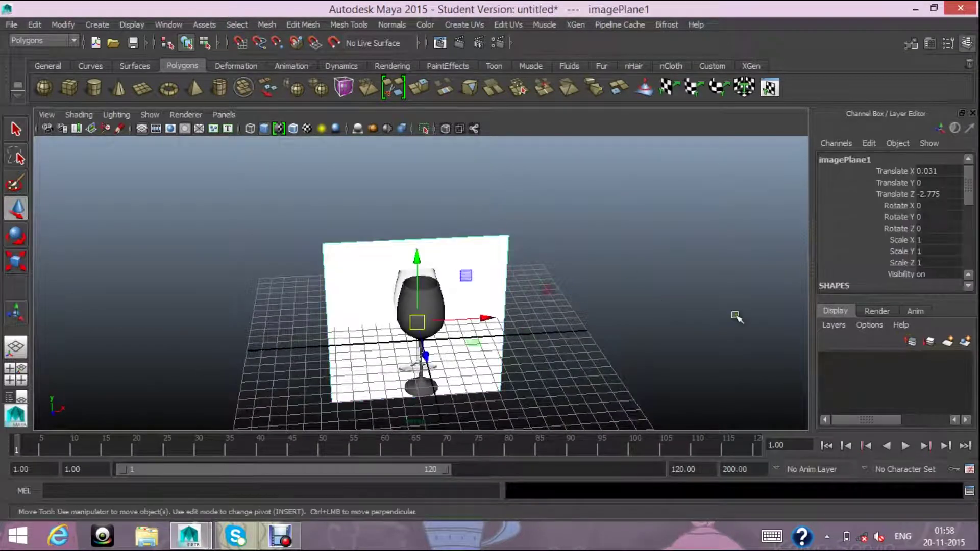
left_click(964, 342)
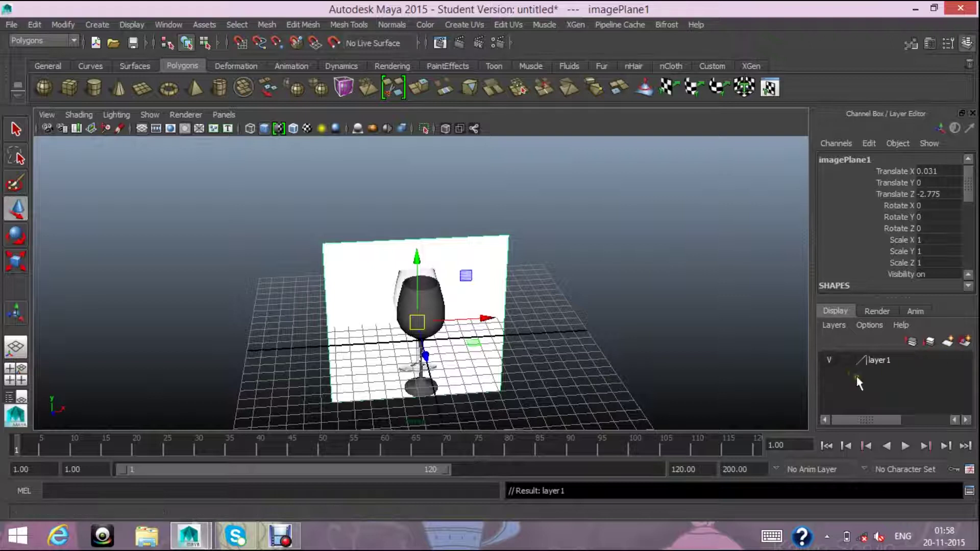
left_click(827, 360)
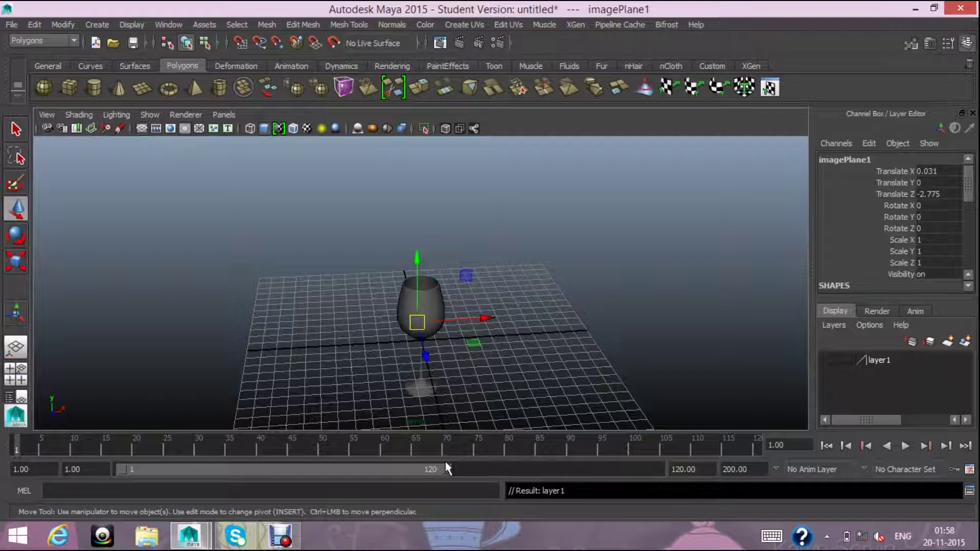
key("f")
scroll(383, 332, "up", 3)
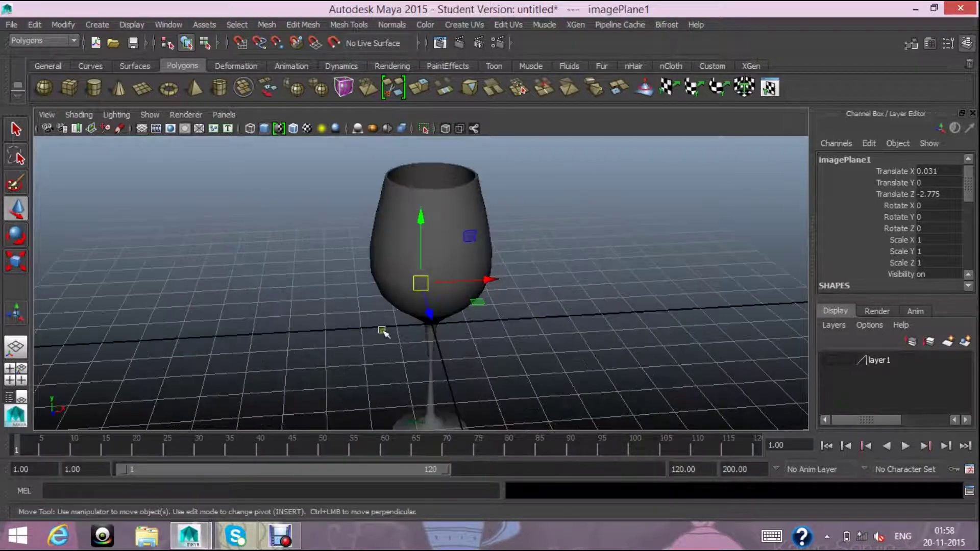
scroll(383, 331, "up", 2)
key("space")
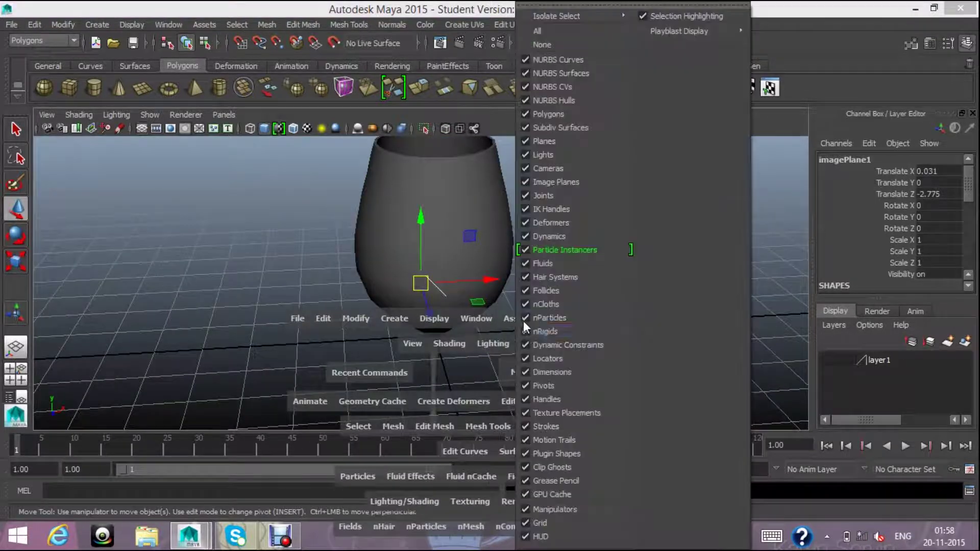
left_click(561, 328)
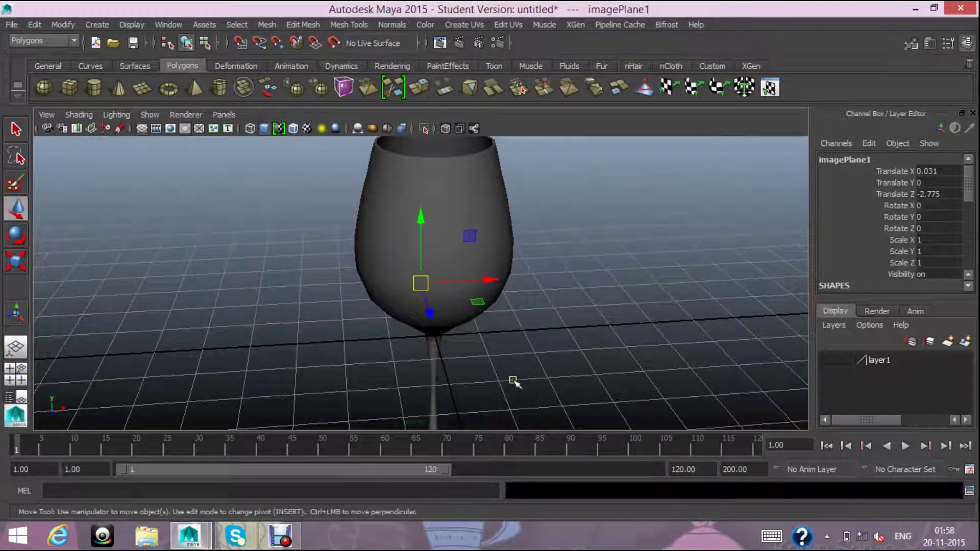
- Orbit around the glass to inspect the stem and the underside of the base
mouse_move(513, 380)
middle_mouse_down("alt")
mouse_move(507, 341)
mouse_move(525, 273)
middle_mouse_up("alt")
scroll(545, 342, "up", 1)
scroll(546, 340, "up", 2)
scroll(551, 352, "down", 3)
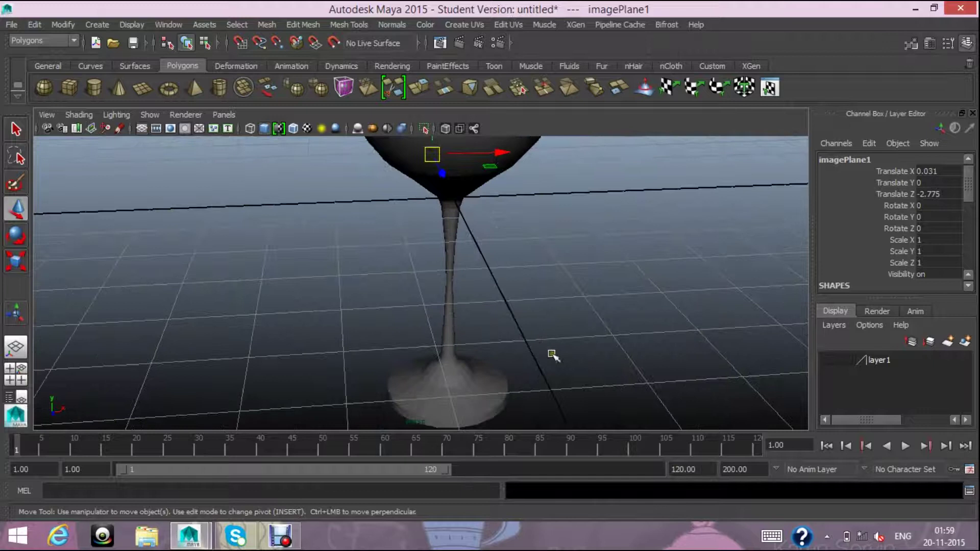
scroll(525, 300, "up", 2)
scroll(498, 350, "down", 1)
scroll(562, 393, "up", 2)
mouse_move(565, 396)
left_mouse_down("alt")
mouse_move(525, 357)
mouse_move(527, 325)
left_mouse_up("alt")
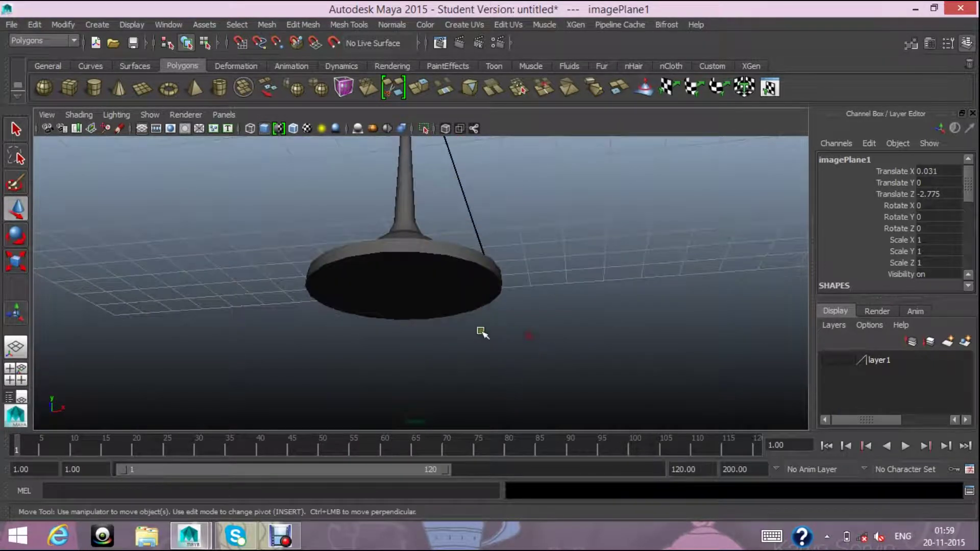
left_click_drag(481, 333, 470, 313, "alt")
- Select the glass cylinder pCylinder1 and switch to face selection mode
scroll(469, 314, "up", 2)
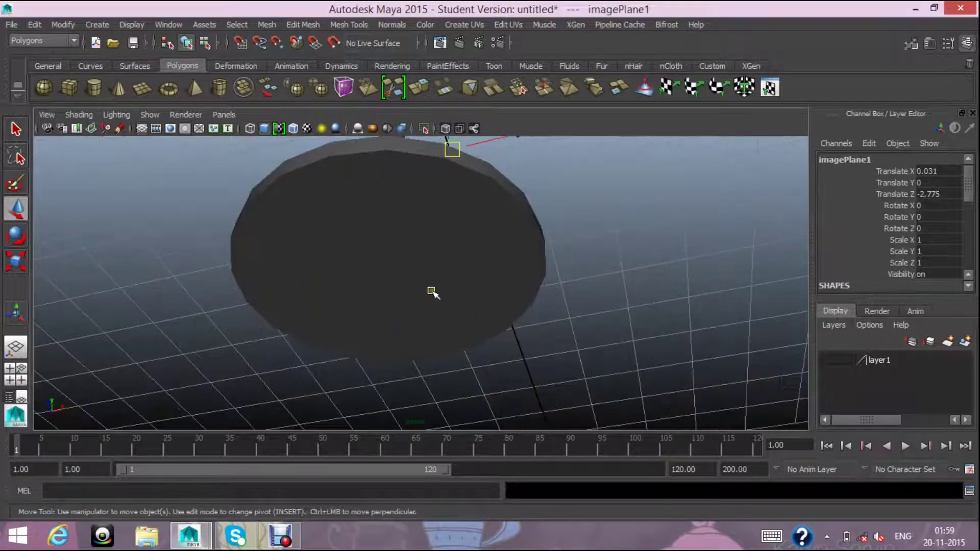
left_click(390, 276)
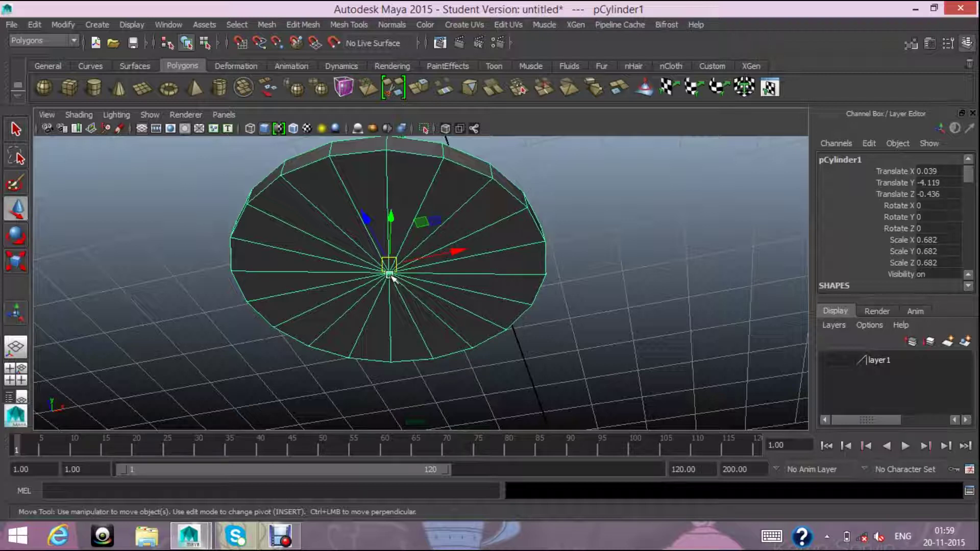
key("XF86MonBrightnessDown")
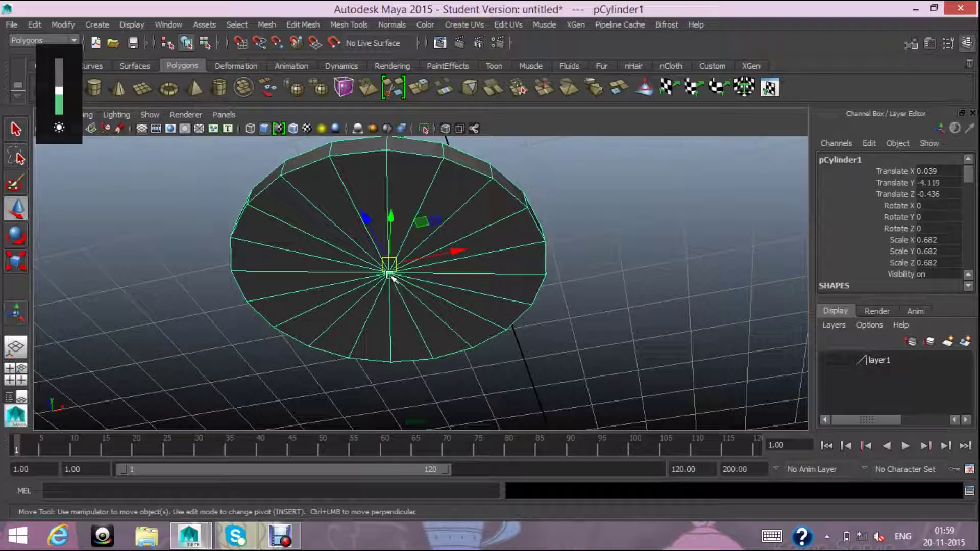
key("F11")
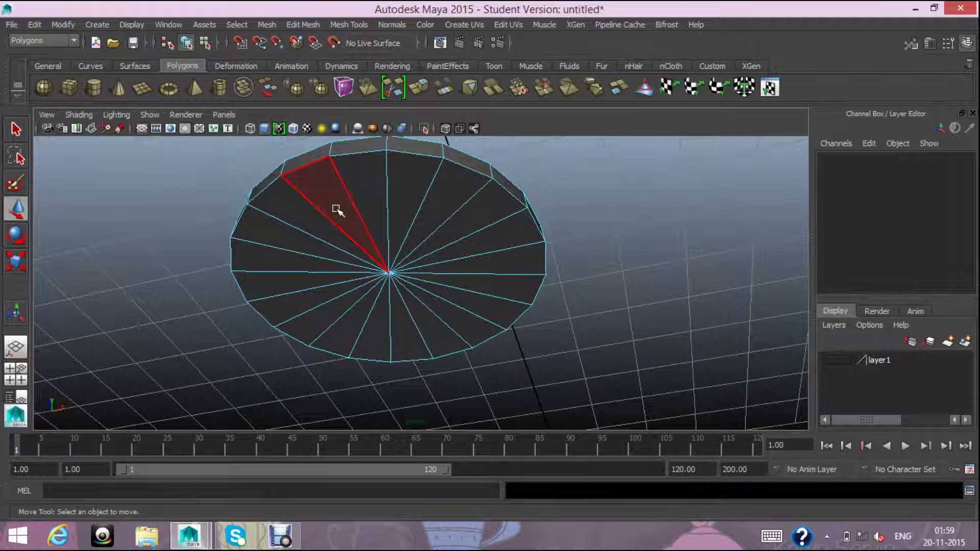
- Select every wedge face of the round base cap and extrude them (polyExtrudeFace38)
left_click(337, 209)
left_click(313, 228, "shift")
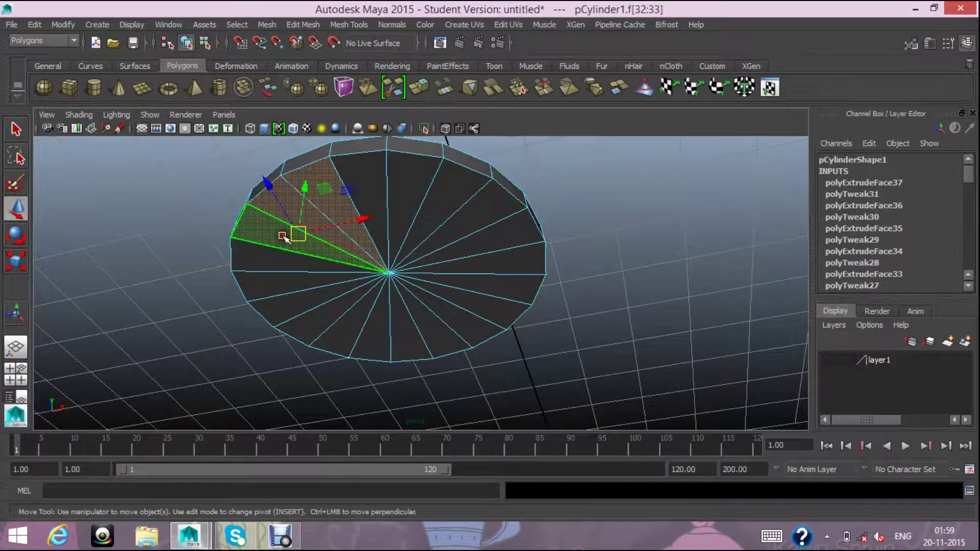
left_click(276, 266, "shift")
left_click(289, 296, "shift")
left_click(314, 319, "shift")
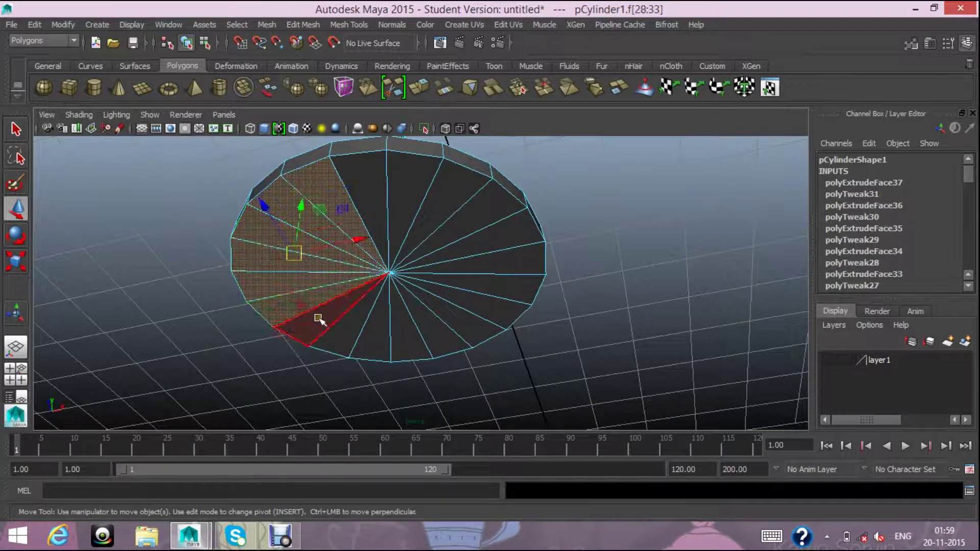
left_click(352, 336, "shift")
left_click(410, 341, "shift")
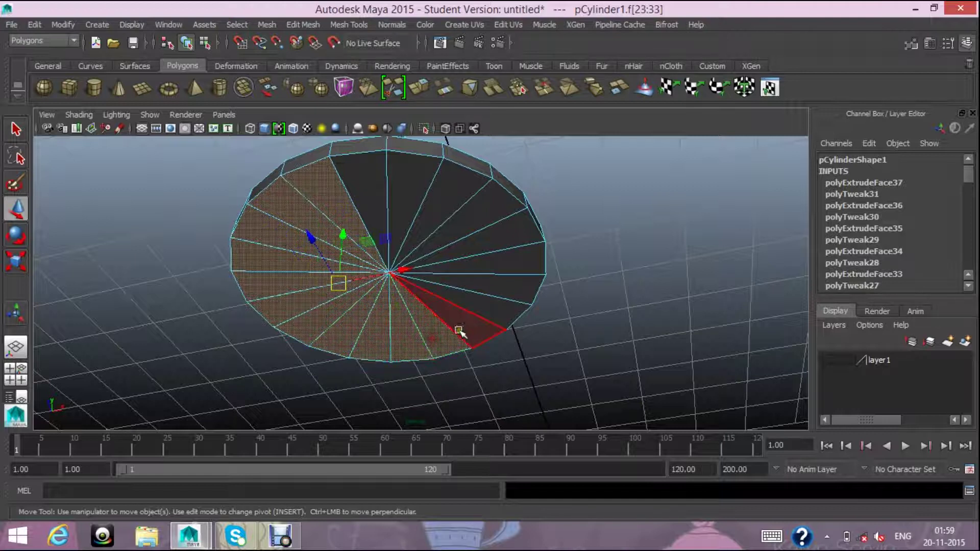
left_click(467, 327, "shift")
left_click(482, 312, "shift")
left_click(512, 262, "shift")
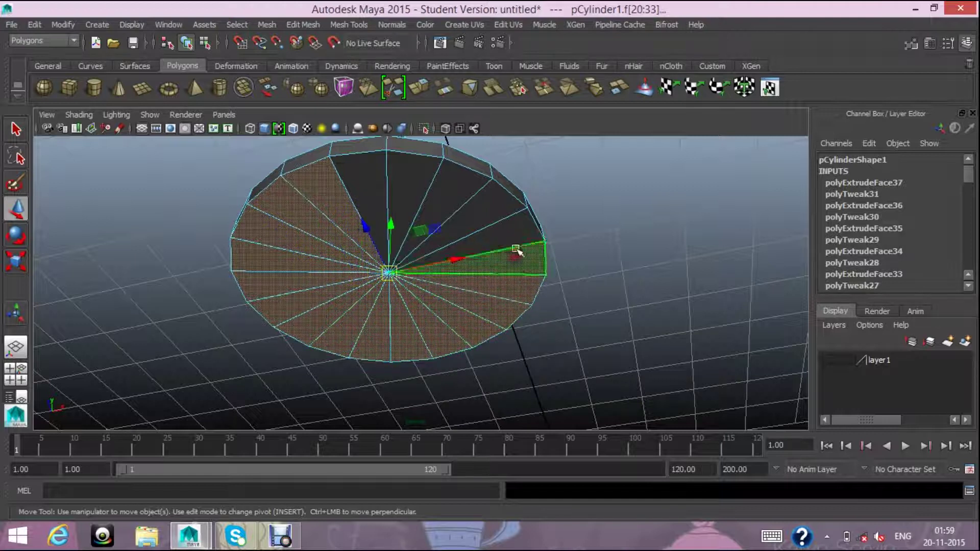
left_click(511, 231, "shift")
left_click(490, 207, "shift")
left_click(459, 197, "shift")
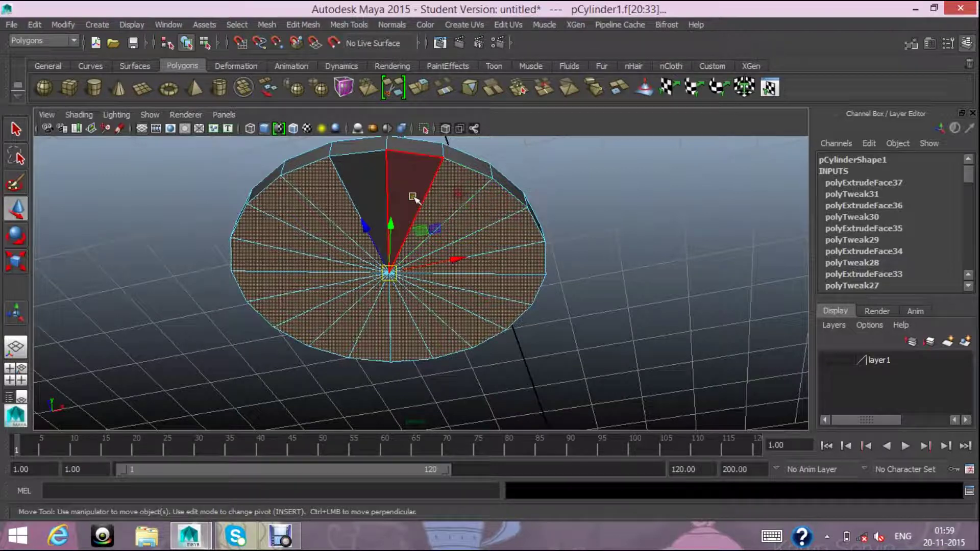
left_click(411, 197, "shift")
left_click(380, 193, "shift")
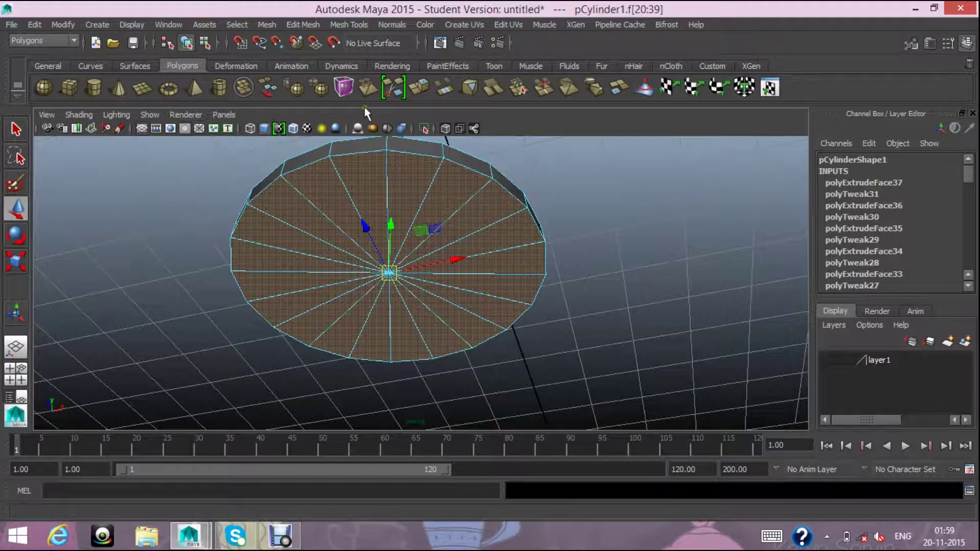
left_click(418, 91)
- Scale the extruded base faces in to about 0.746 and raise them, then add a second smaller raised inset ring
key("r")
mouse_move(391, 286)
left_mouse_down()
mouse_move(341, 275)
mouse_move(299, 289)
left_mouse_up()
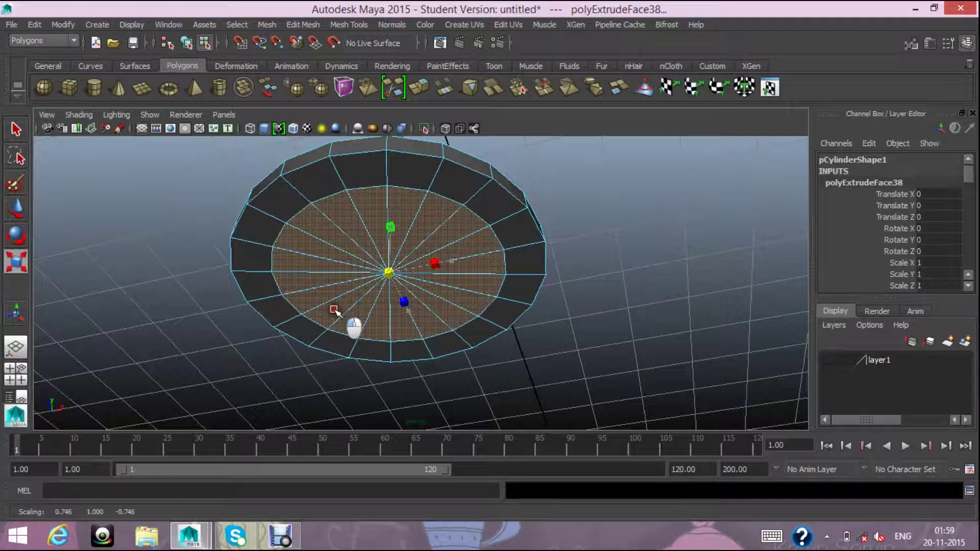
left_click_drag(299, 289, 365, 334)
left_click(17, 209)
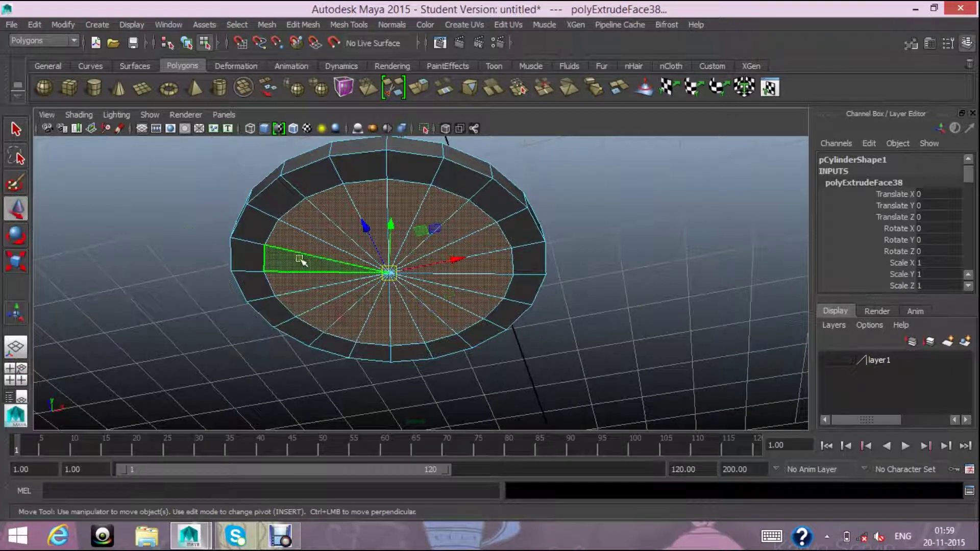
left_click_drag(394, 232, 390, 225)
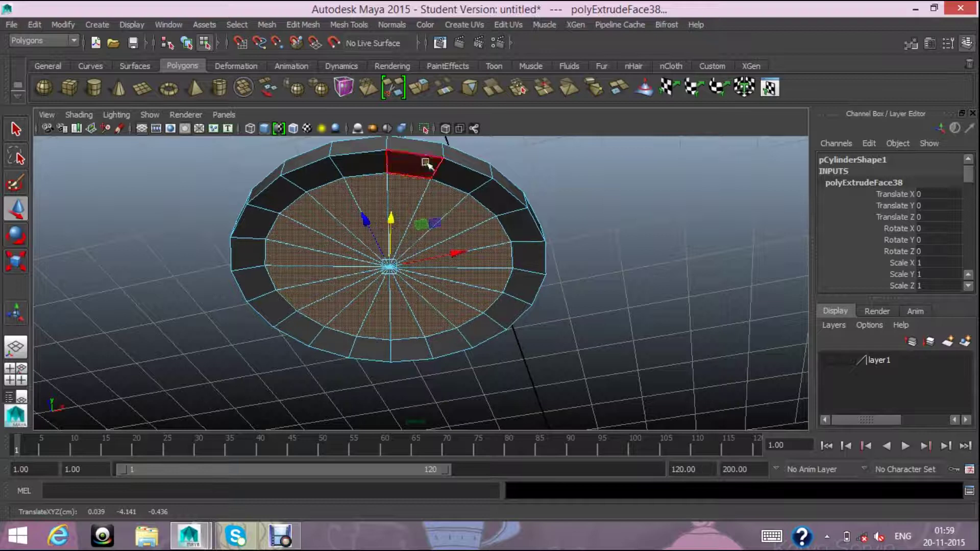
left_click(424, 92)
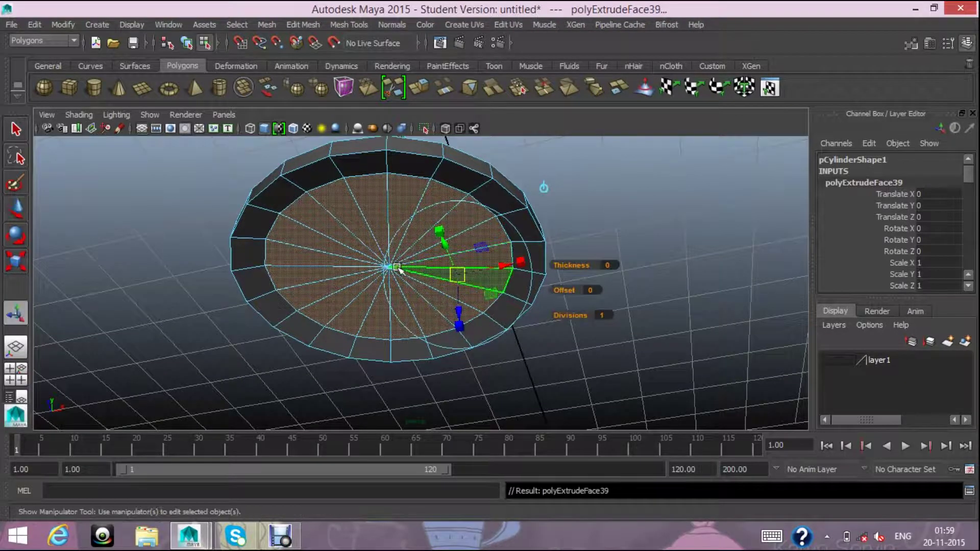
key("r")
left_click_drag(386, 264, 343, 265)
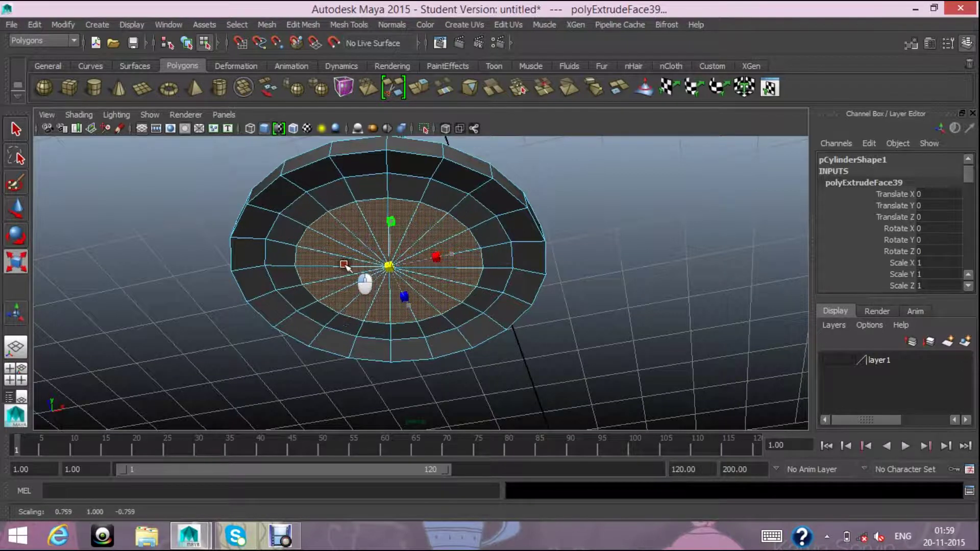
left_click(16, 210)
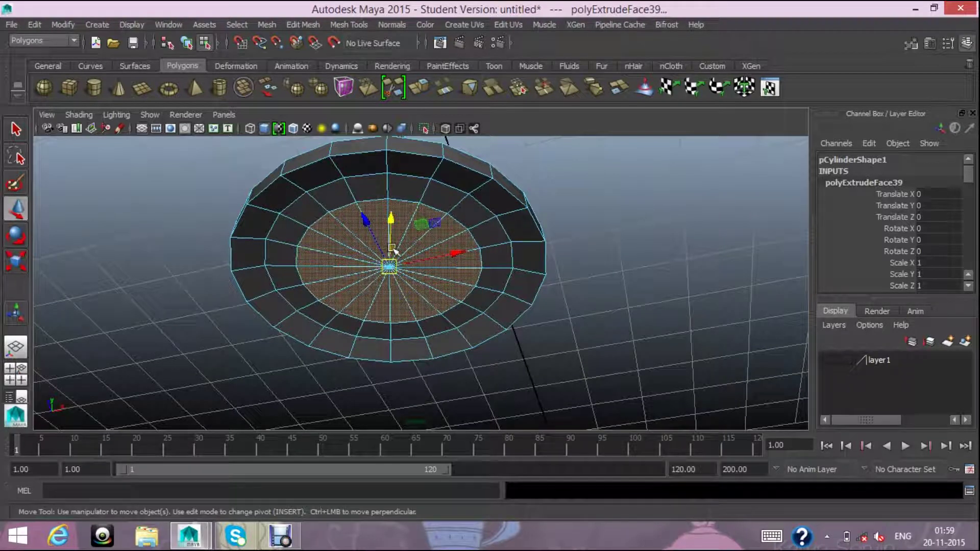
left_click_drag(391, 225, 391, 218)
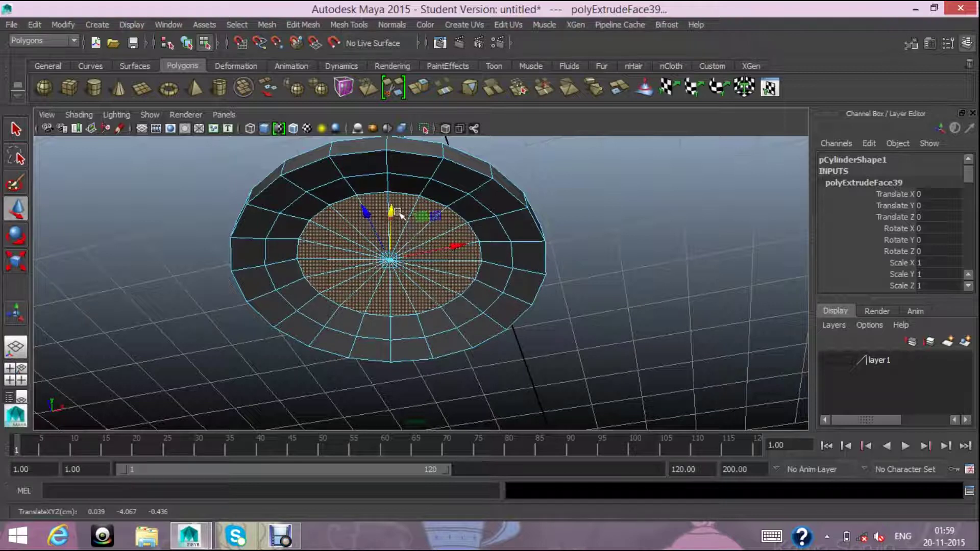
- Add third and fourth raised inset rings, the innermost scaled to about 0.565 (polyExtrudeFace41)
key("ctrl+e")
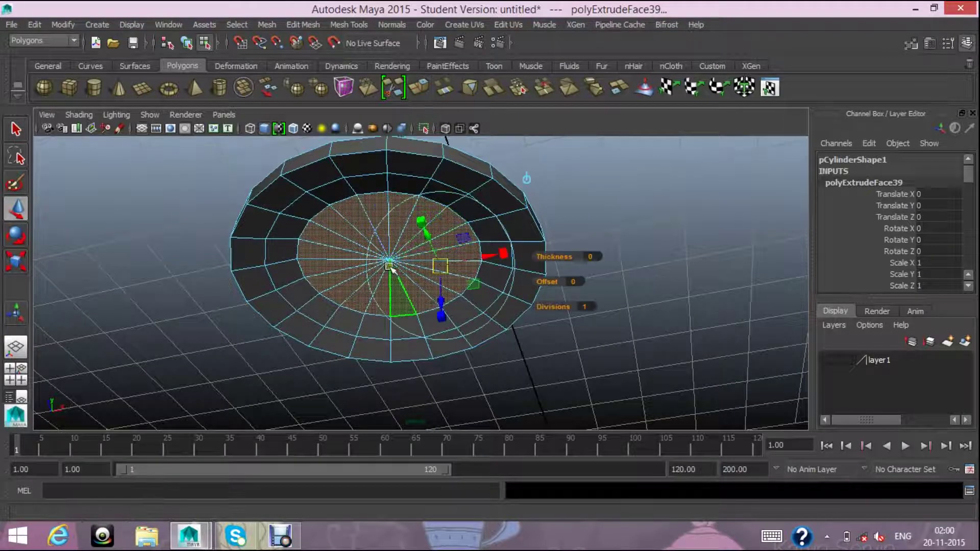
key("r")
left_click_drag(390, 260, 339, 258)
key("w")
left_click_drag(391, 212, 384, 201)
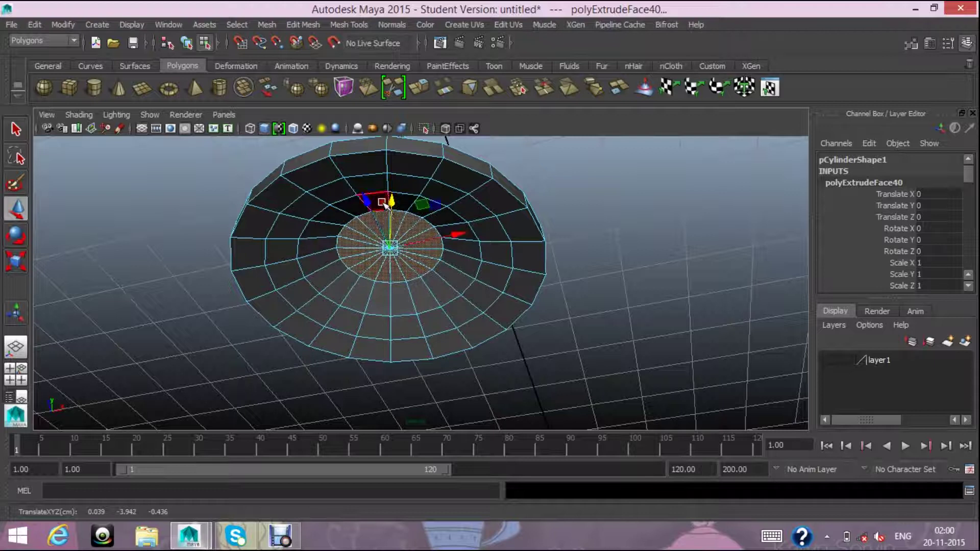
left_click(424, 92)
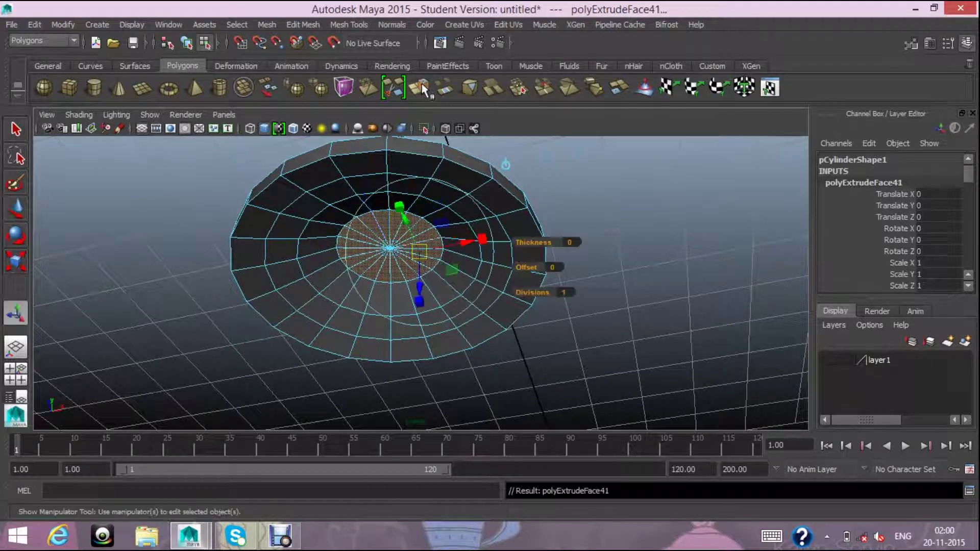
key("r")
left_click_drag(362, 251, 364, 243)
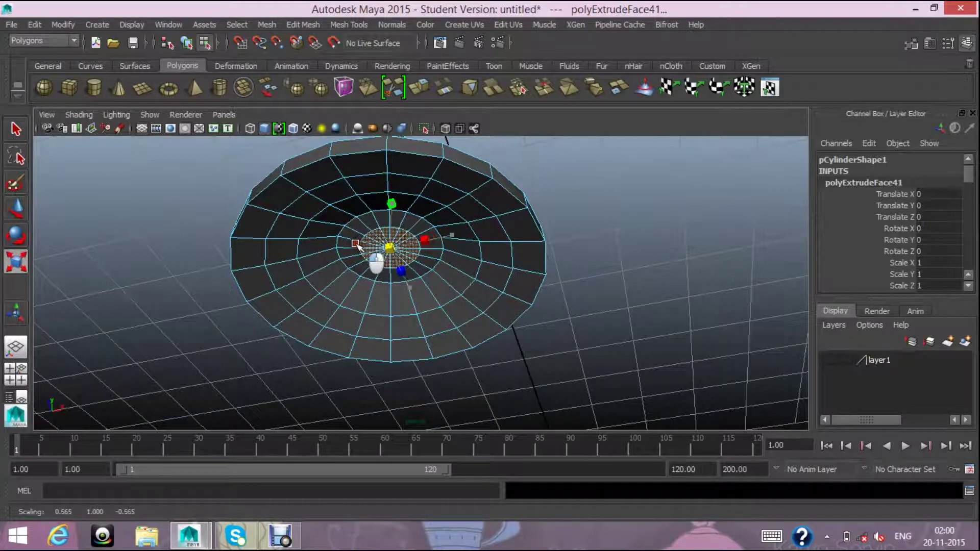
key("w")
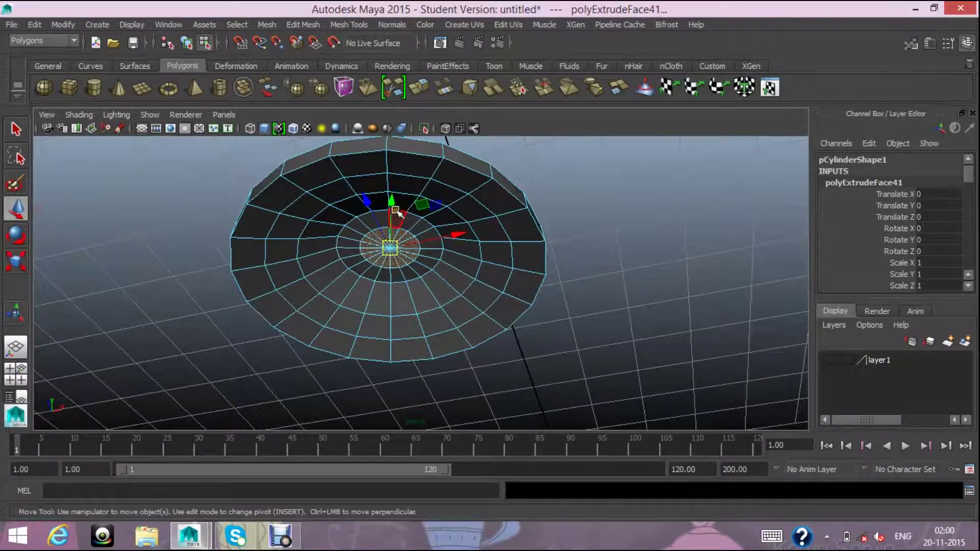
left_click_drag(391, 217, 397, 221)
- Return the glass to object mode and turn on smooth mesh preview (3)
scroll(423, 287, "down", 2)
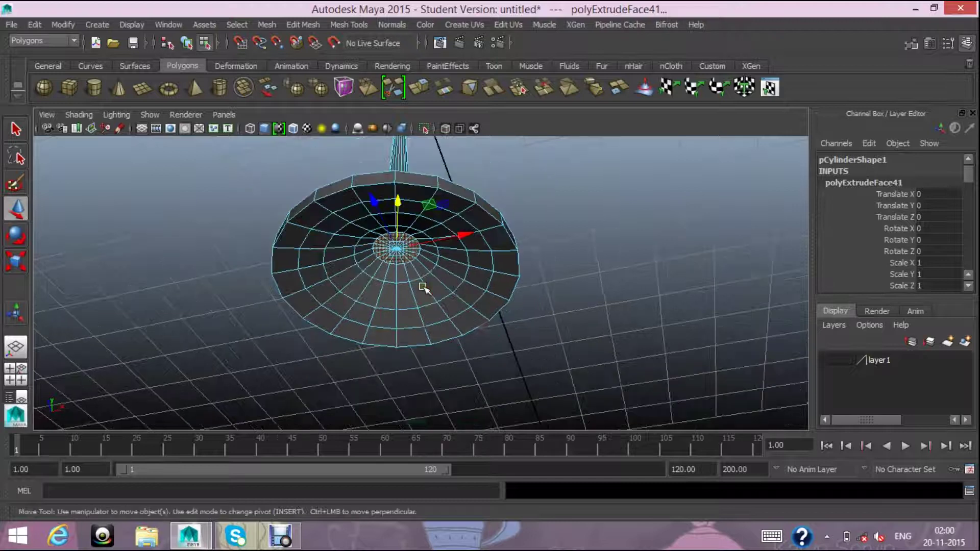
left_click_drag(548, 343, 525, 378, "alt")
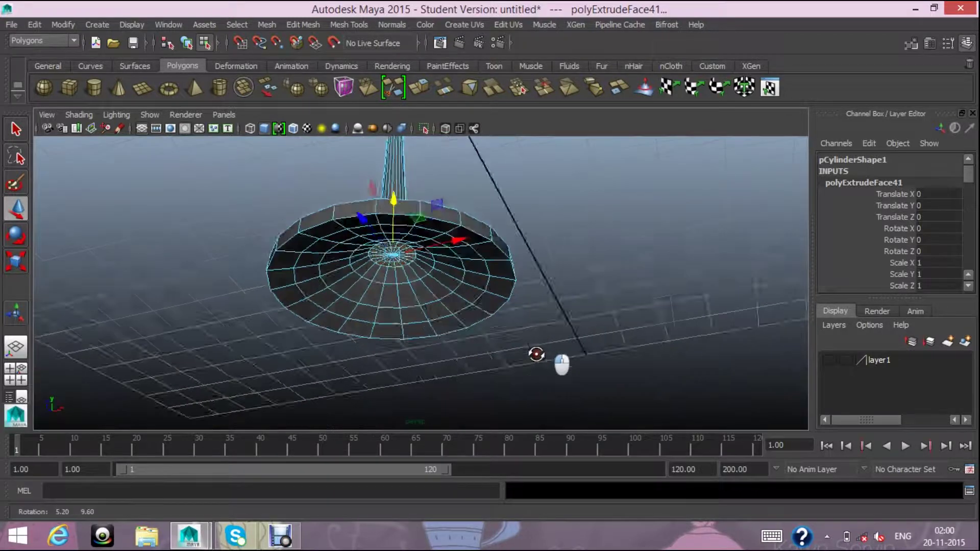
scroll(526, 378, "down", 2)
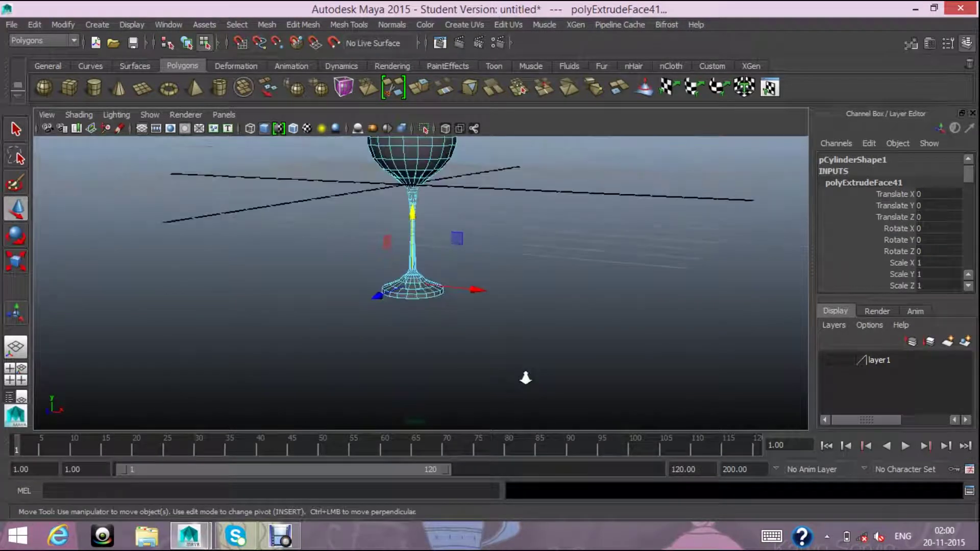
left_click_drag(454, 240, 451, 281, "alt")
right_click_drag(398, 188, 454, 168)
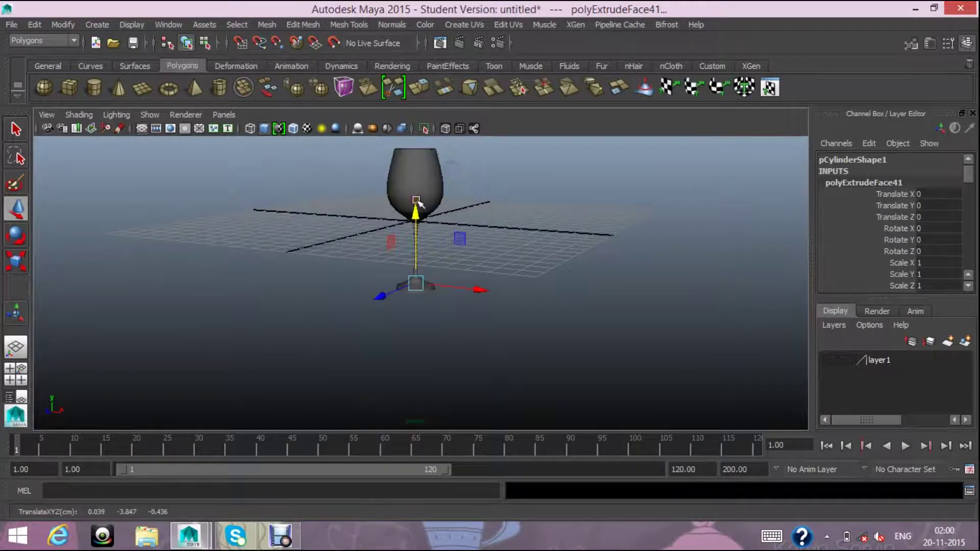
key("3")
- Orbit around the smoothed glass to inspect its domed foot, then show wireframe on shaded (5)
left_click(531, 246)
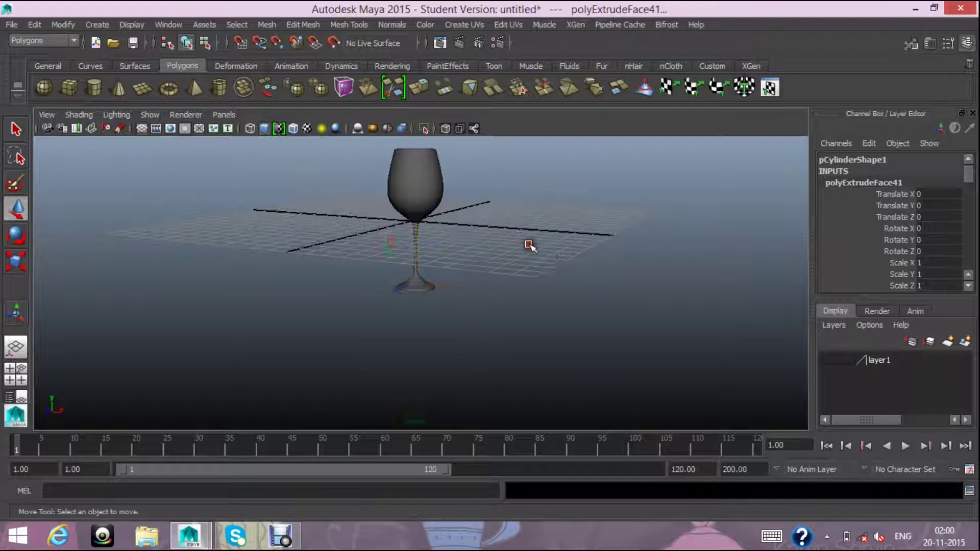
scroll(531, 246, "up", 2)
scroll(531, 247, "up", 3)
scroll(531, 246, "up", 2)
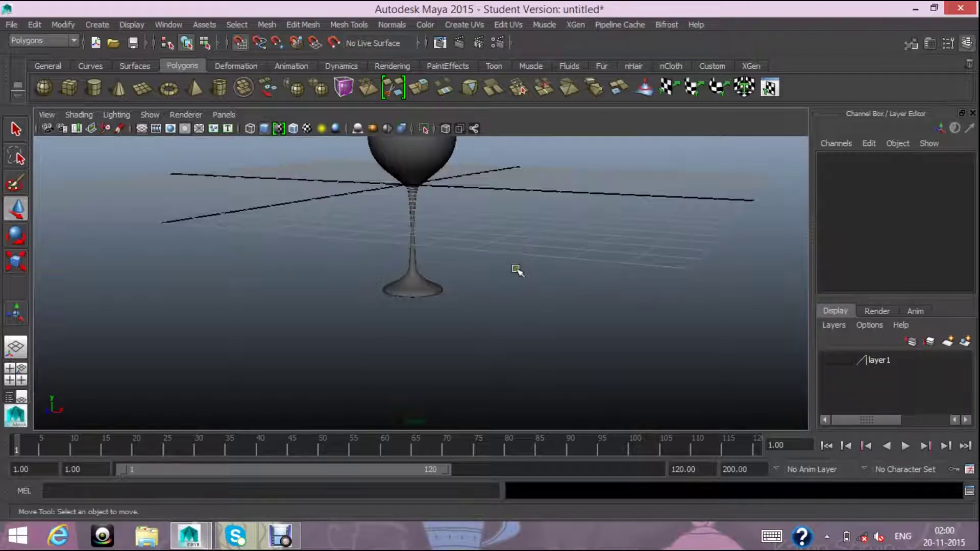
left_click_drag(580, 256, 504, 264, "alt")
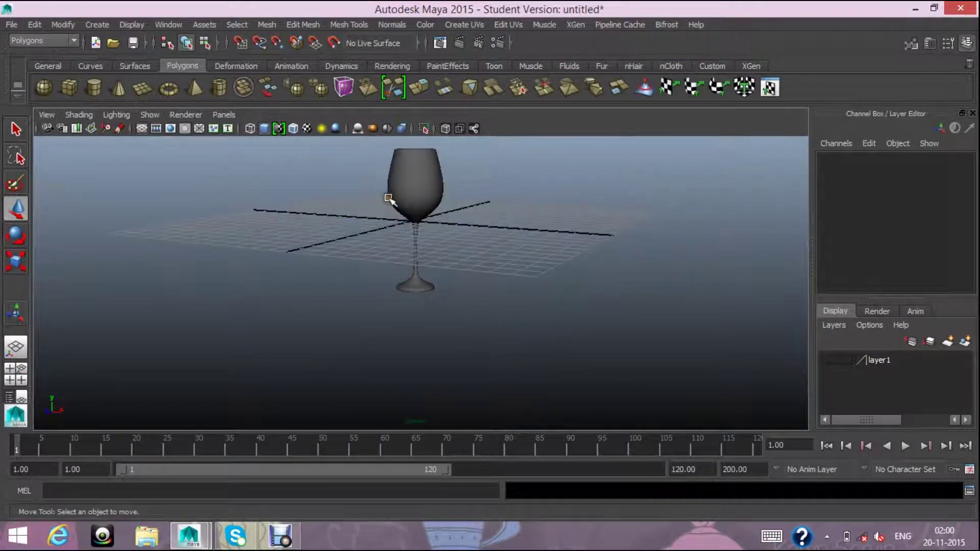
left_click(387, 199)
scroll(485, 261, "up", 3)
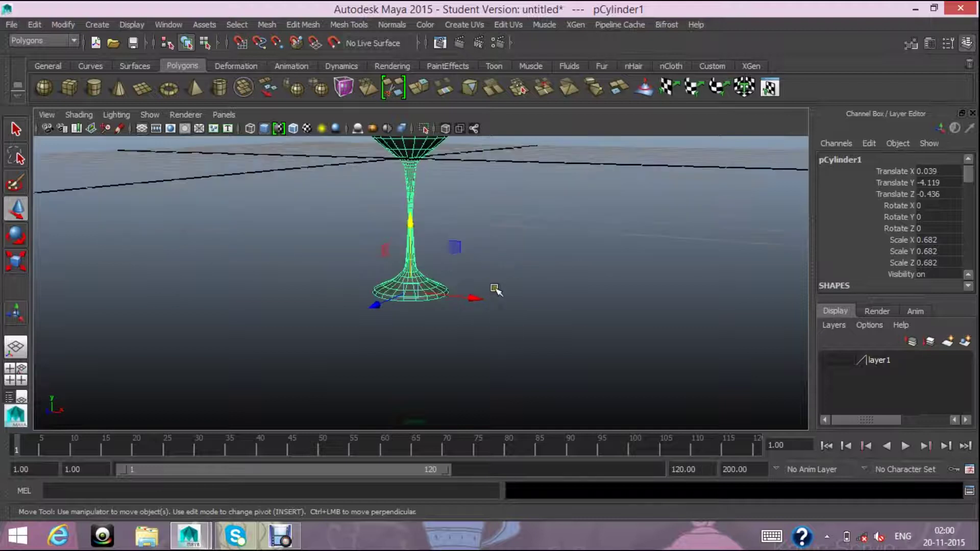
mouse_move(509, 301)
left_mouse_down("alt")
mouse_move(580, 372)
mouse_move(554, 306)
mouse_move(516, 274)
mouse_move(444, 255)
mouse_move(411, 219)
mouse_move(429, 188)
mouse_move(474, 290)
mouse_move(496, 312)
left_mouse_up("alt")
scroll(562, 322, "up", 3)
scroll(558, 329, "down", 3)
scroll(558, 329, "down", 2)
key("5")
scroll(465, 301, "up", 3)
scroll(465, 301, "up", 2)
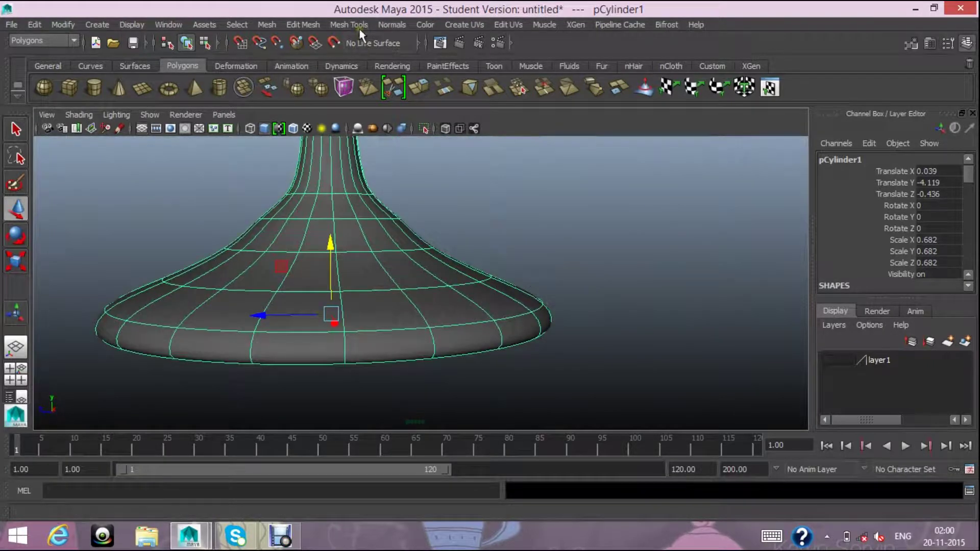
- Insert four edge loops (polySplitRing1-4) across the glass foot's flare and lower neck with the Insert Edge Loop Tool
left_click(377, 24)
mouse_move(348, 25)
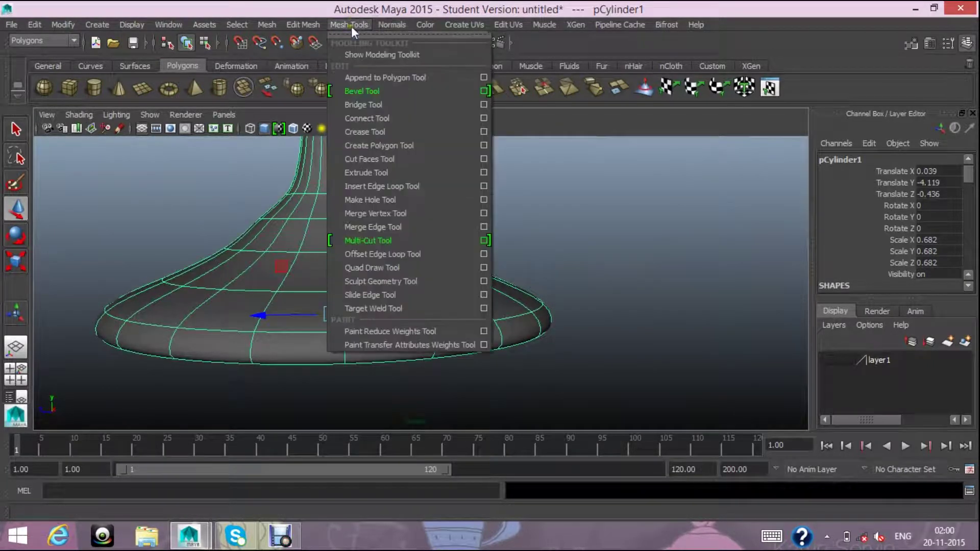
left_click(377, 185)
left_click_drag(247, 352, 250, 360)
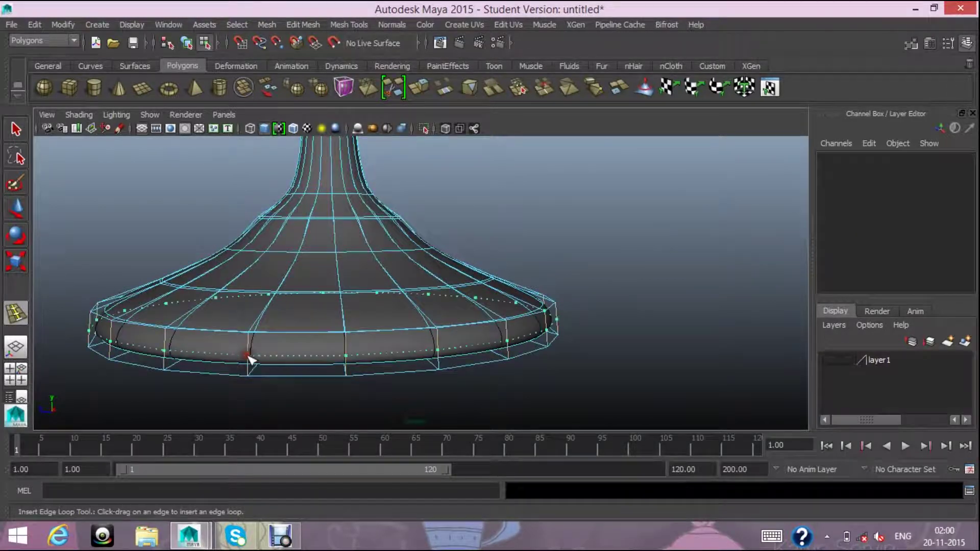
left_click(258, 323)
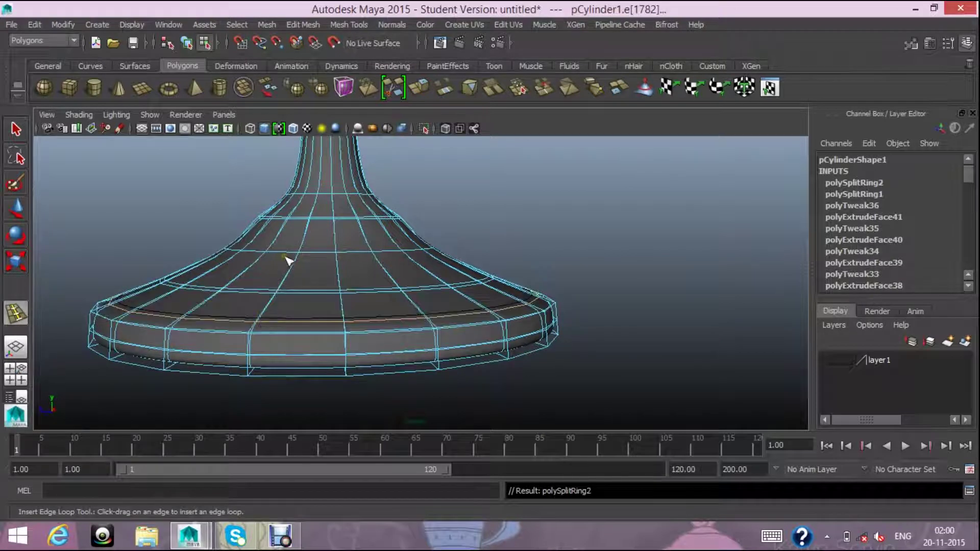
left_click_drag(295, 258, 311, 258)
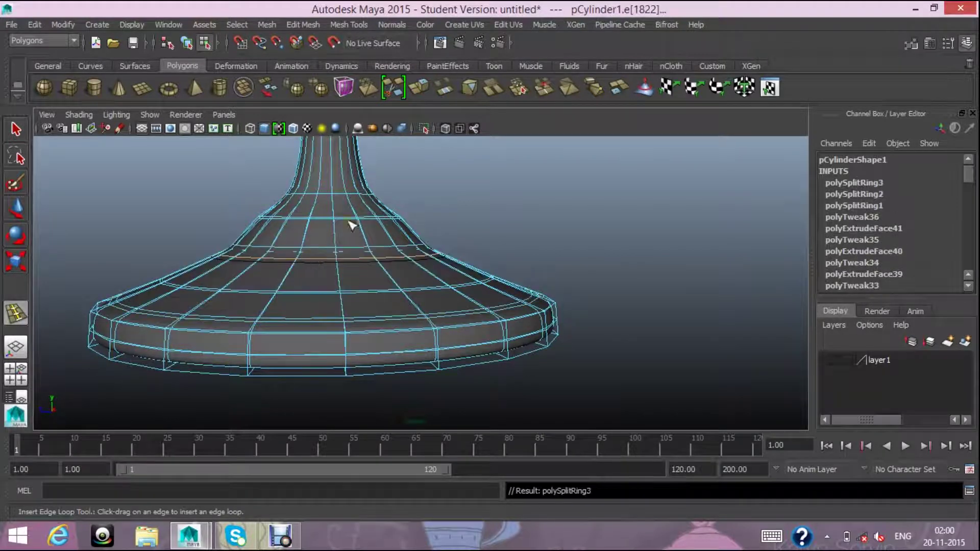
left_click(290, 203)
scroll(295, 202, "down", 2)
scroll(295, 202, "down", 2)
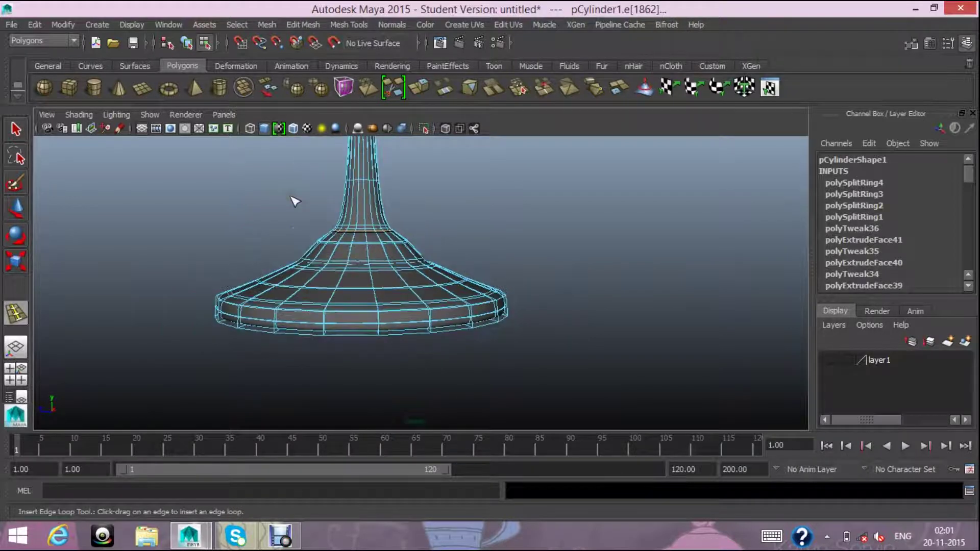
scroll(313, 259, "down", 2)
scroll(320, 264, "down", 2)
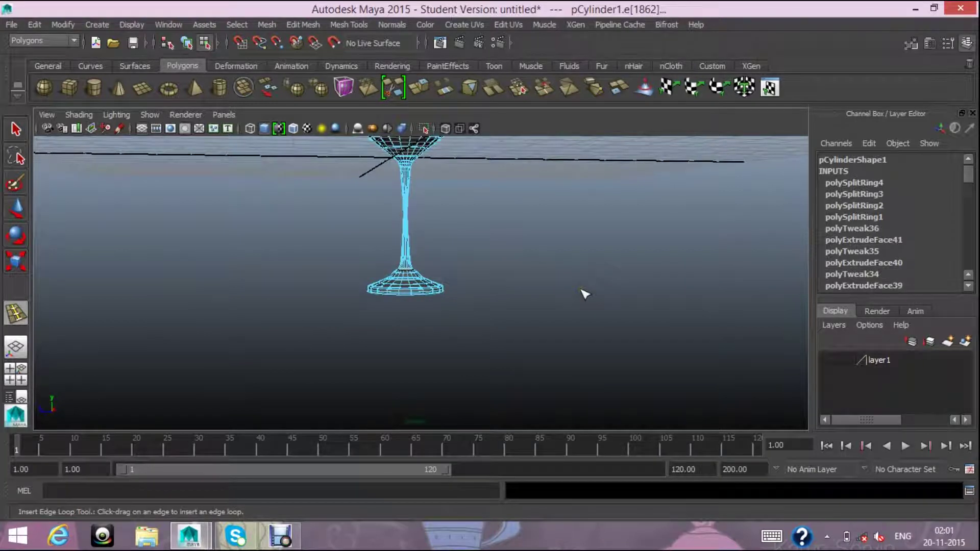
mouse_move(566, 284)
left_mouse_down("alt")
mouse_move(553, 324)
mouse_move(494, 309)
mouse_move(485, 339)
left_mouse_up("alt")
- Insert two horizontal edge loops on the stem, undoing the unwanted vertical loop
scroll(482, 352, "up", 3)
scroll(483, 352, "up", 1)
scroll(475, 306, "up", 2)
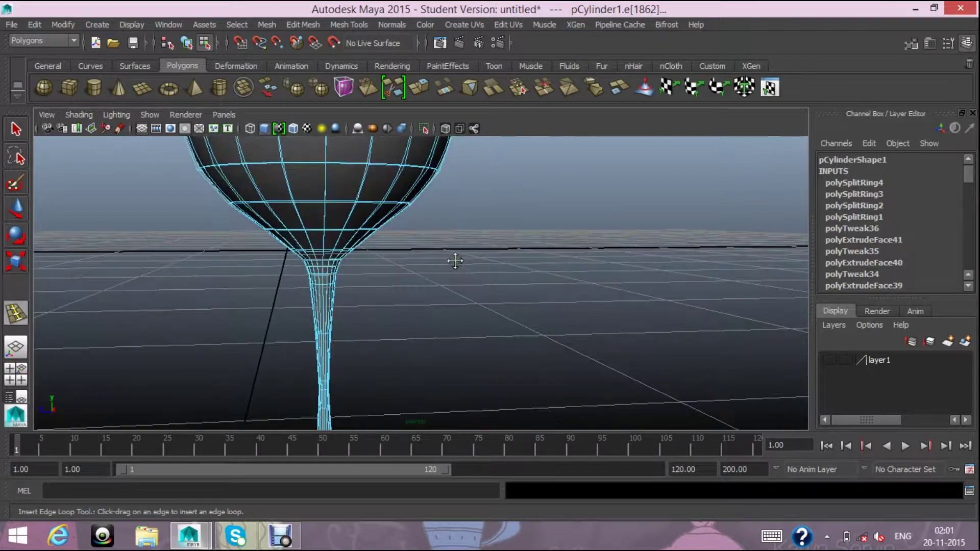
scroll(451, 306, "up", 1)
scroll(373, 314, "up", 2)
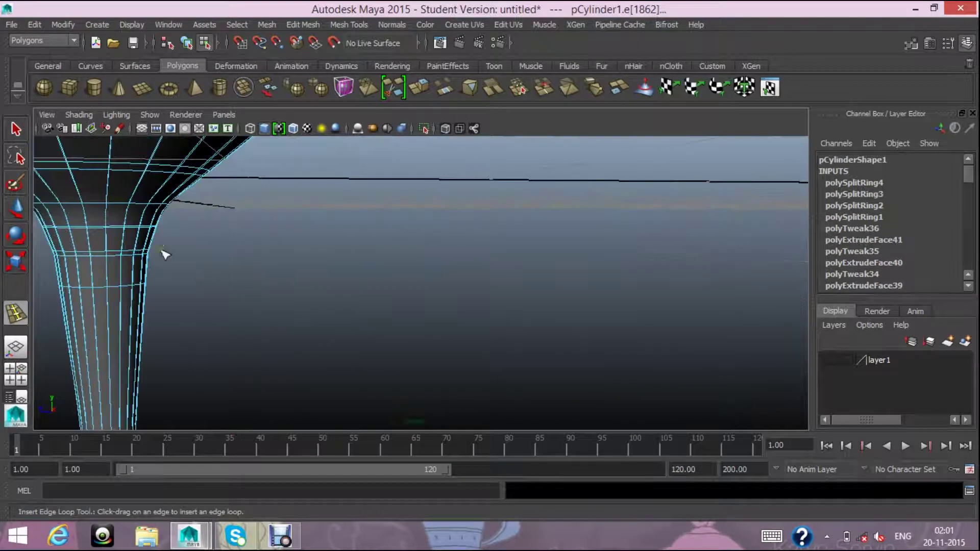
left_click(145, 248)
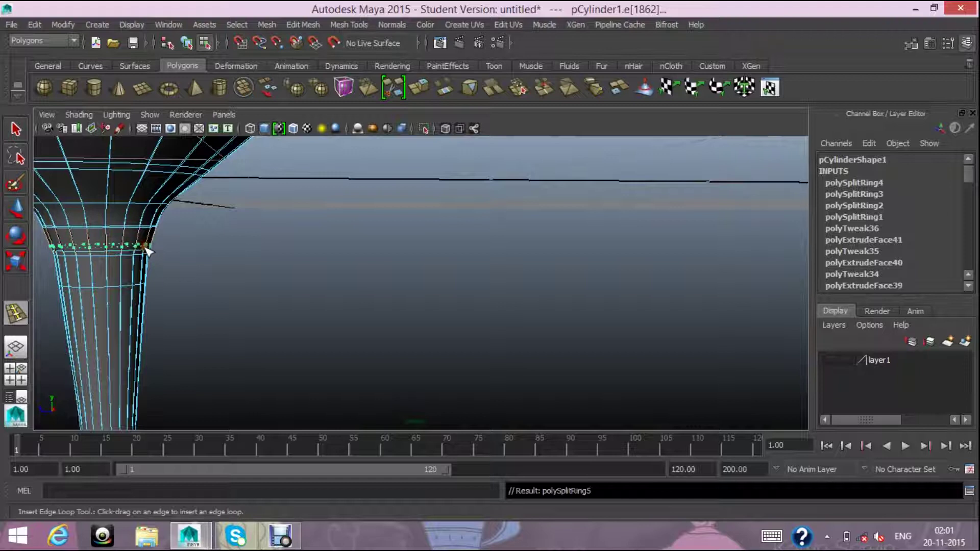
left_click(161, 207)
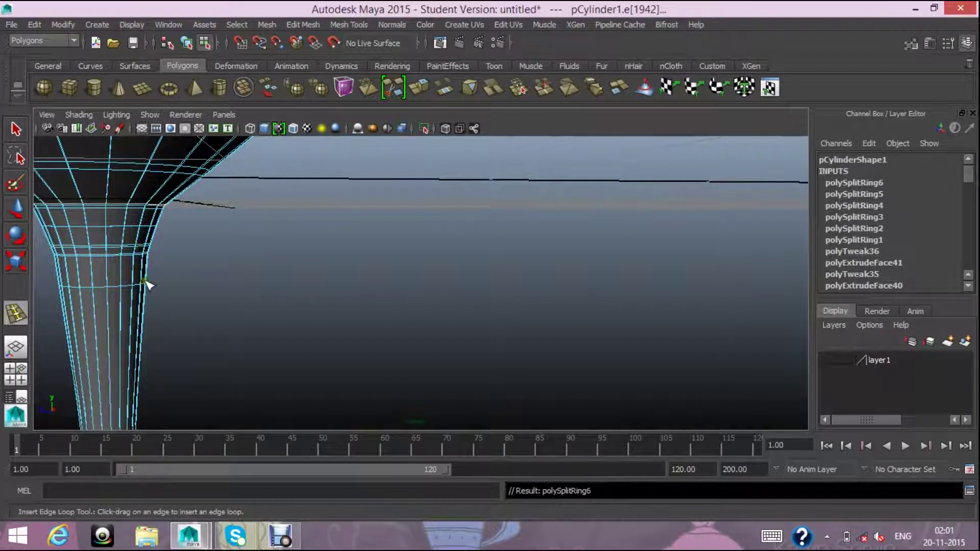
left_click(117, 228)
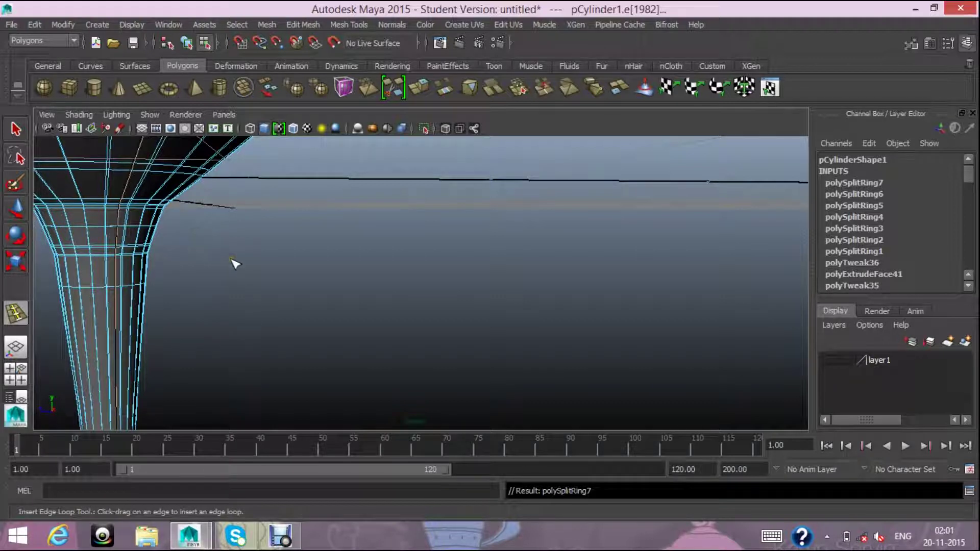
key("ctrl+z")
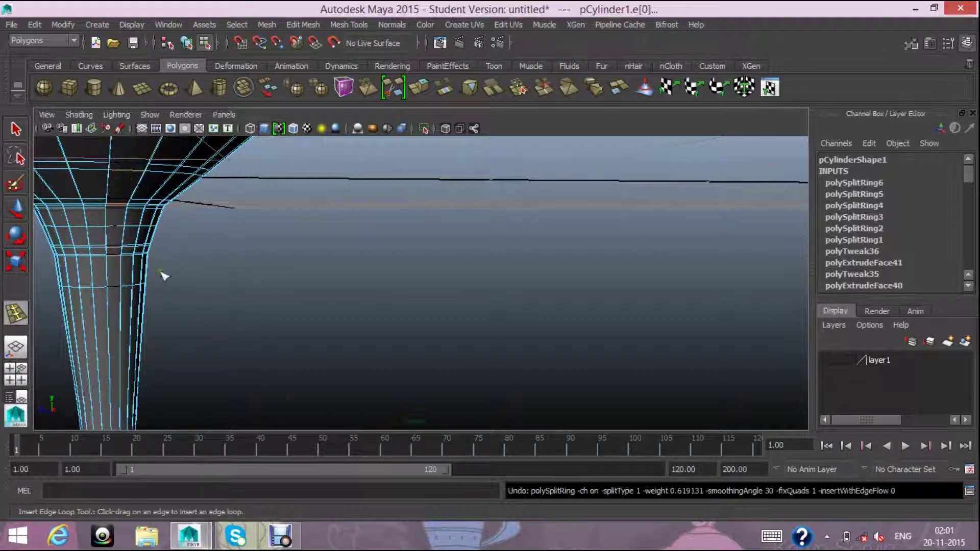
- Deselect the glass and orbit around it to check the new stem loops
left_click(336, 298)
scroll(339, 301, "down", 5)
left_click_drag(339, 302, 357, 303, "alt")
mouse_move(489, 312)
left_mouse_down("alt")
mouse_move(503, 332)
mouse_move(481, 397)
left_mouse_up("alt")
mouse_move(550, 295)
left_mouse_down("alt")
mouse_move(584, 356)
mouse_move(672, 307)
mouse_move(704, 334)
left_mouse_up("alt")
mouse_move(464, 204)
left_mouse_down("alt")
mouse_move(372, 207)
mouse_move(280, 288)
left_mouse_up("alt")
mouse_move(304, 323)
left_mouse_down("alt")
mouse_move(333, 271)
mouse_move(339, 332)
mouse_move(359, 354)
left_mouse_up("alt")
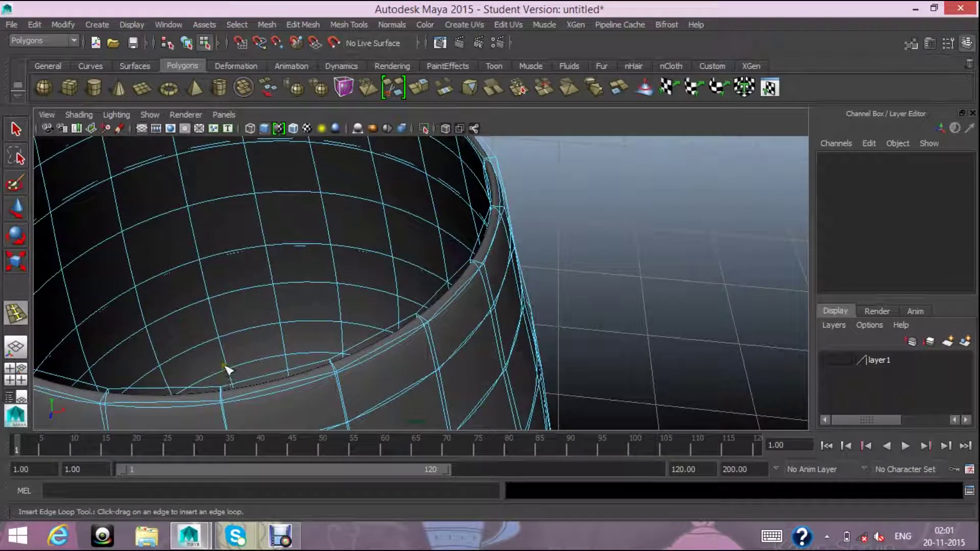
- Insert two edge loops near the cup rim (polySplitRing7 and polySplitRing8)
mouse_move(247, 343)
left_mouse_down("alt")
mouse_move(276, 339)
mouse_move(334, 359)
mouse_move(346, 343)
mouse_move(312, 338)
left_mouse_up("alt")
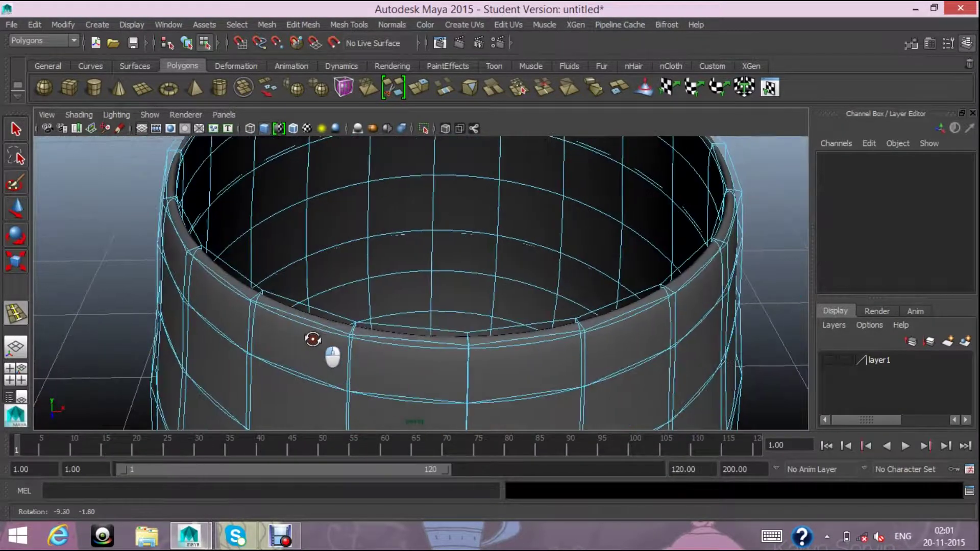
left_click(264, 297)
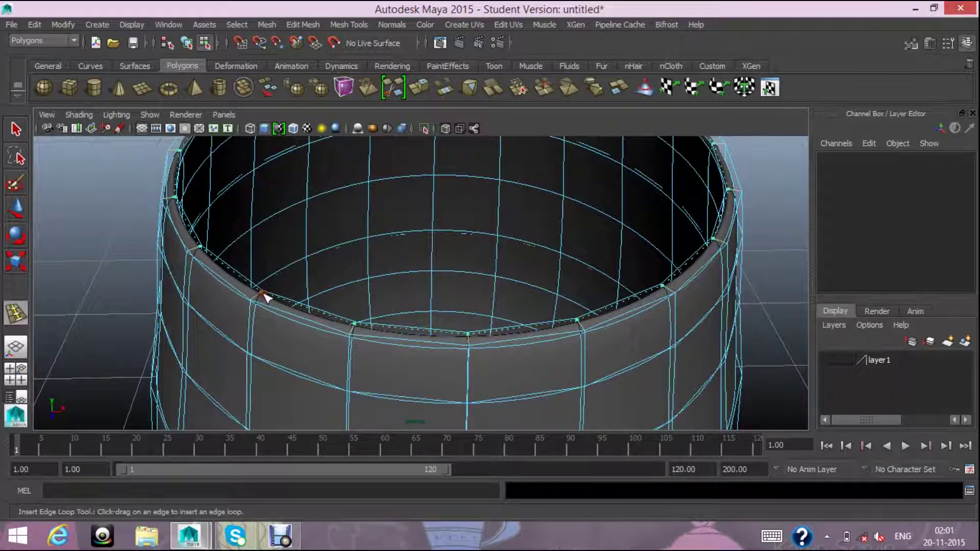
mouse_move(429, 315)
left_mouse_down("alt")
mouse_move(436, 305)
mouse_move(450, 331)
mouse_move(480, 306)
mouse_move(465, 290)
mouse_move(463, 301)
left_mouse_up("alt")
left_click_drag(396, 265, 459, 310, "alt")
right_click_drag(459, 311, 438, 274, "alt")
middle_click_drag(437, 273, 383, 289, "alt")
left_click_drag(384, 288, 367, 319, "alt")
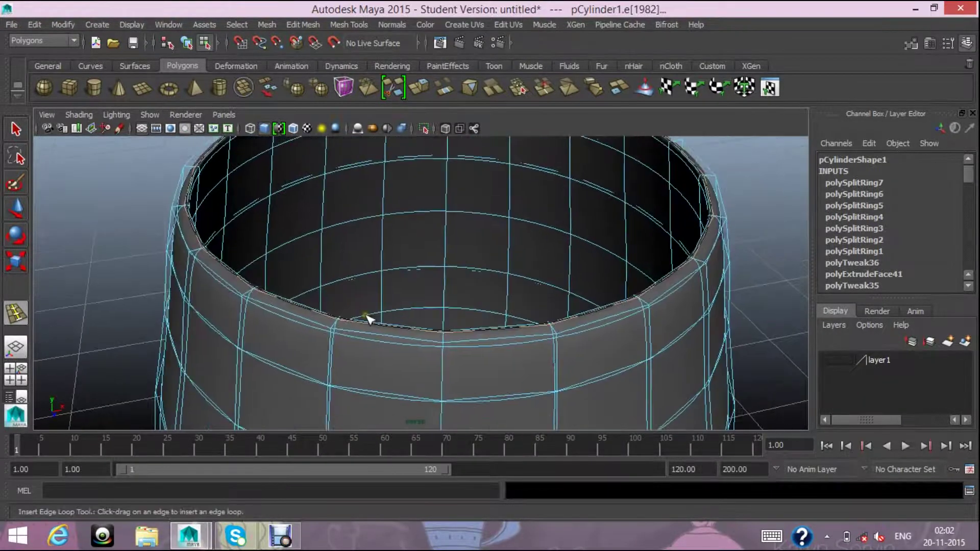
left_click(245, 303)
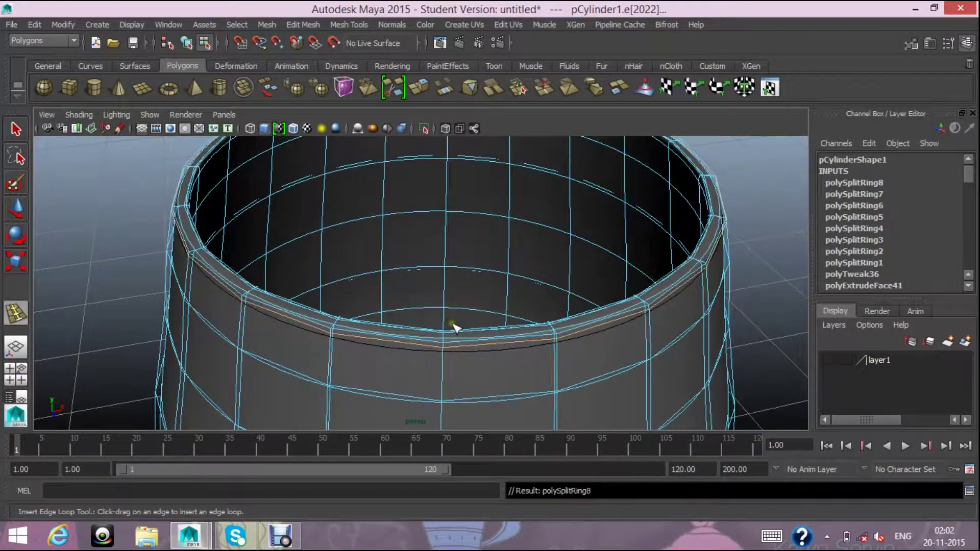
- Return the glass to object mode with the Move tool active and zoom in on the stem
scroll(455, 326, "down", 3)
scroll(454, 327, "down", 2)
scroll(455, 327, "down", 5)
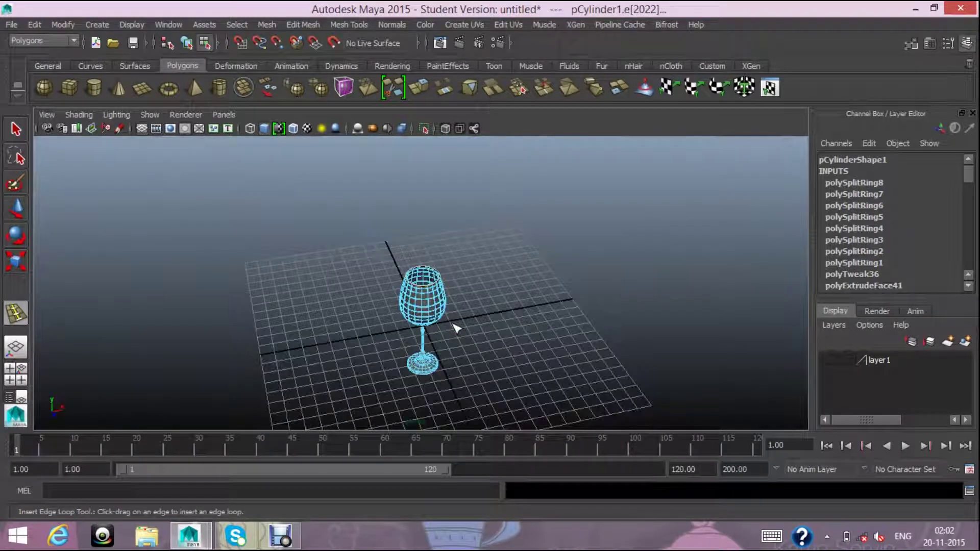
scroll(455, 328, "up", 3)
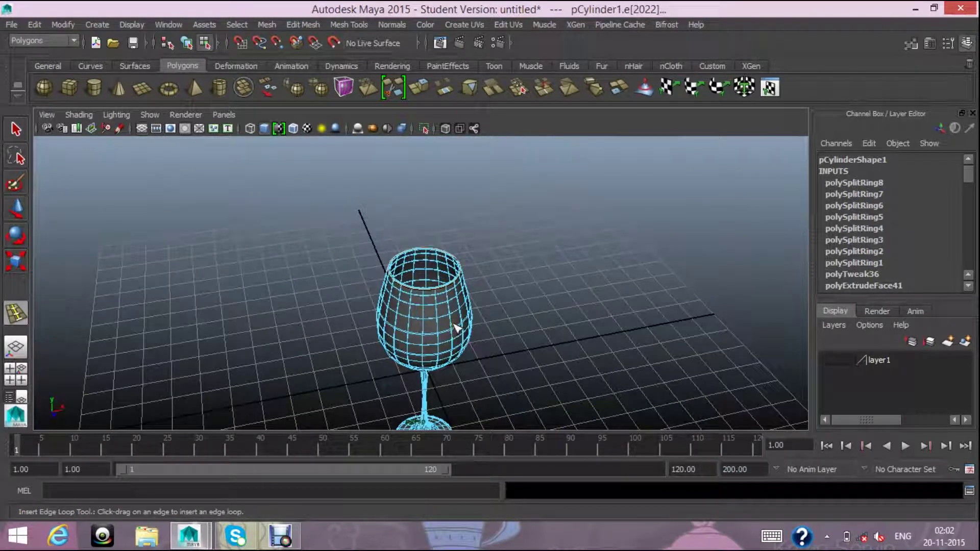
mouse_move(454, 326)
right_mouse_down()
mouse_move(518, 198)
mouse_move(549, 236)
right_mouse_up()
key("w")
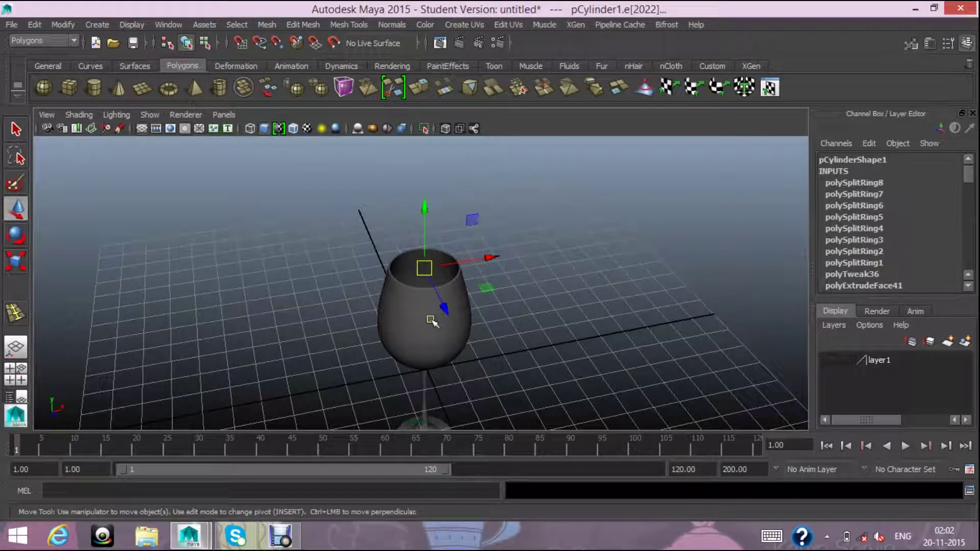
mouse_move(434, 323)
left_mouse_down("alt")
mouse_move(459, 361)
mouse_move(446, 339)
left_mouse_up("alt")
scroll(447, 339, "down", 2)
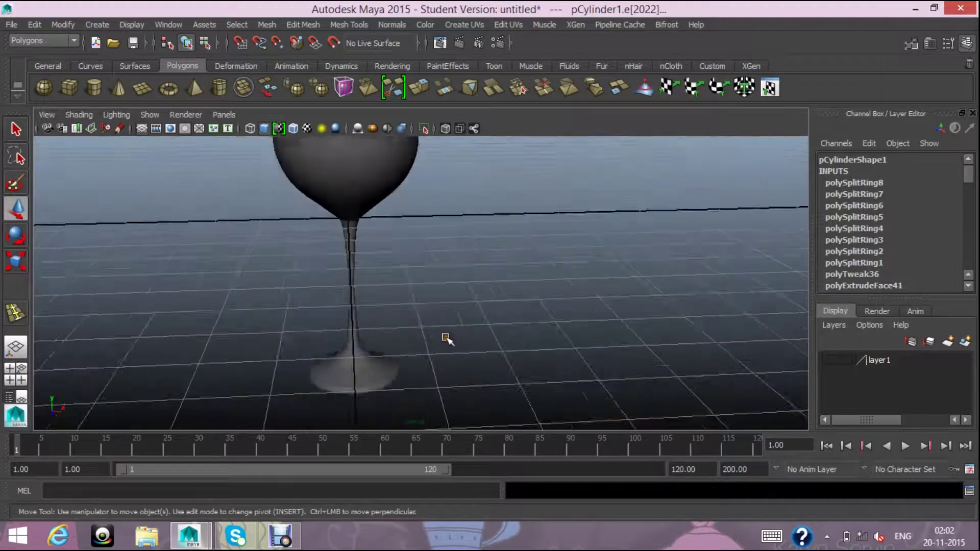
scroll(445, 338, "down", 3)
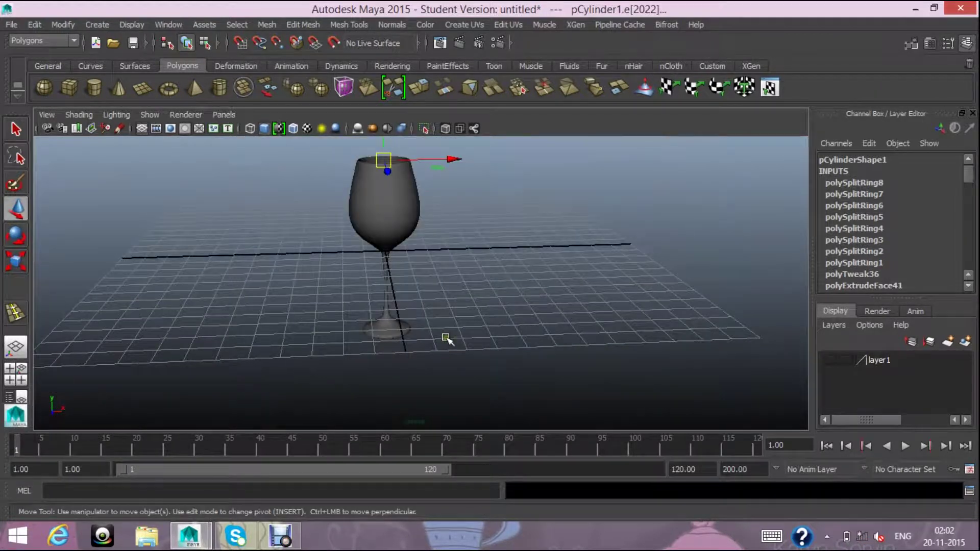
scroll(447, 339, "up", 2)
scroll(446, 339, "up", 2)
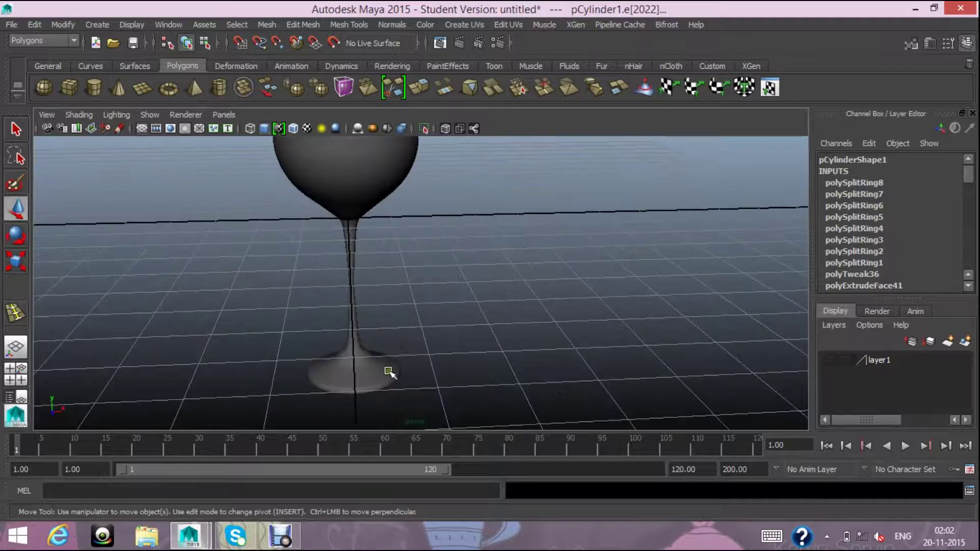
scroll(389, 372, "up", 2)
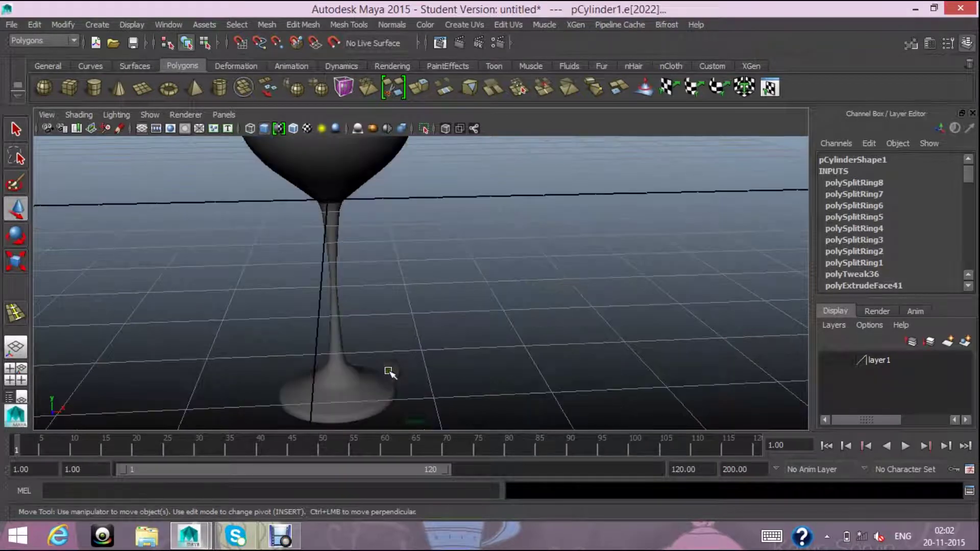
right_click_drag(376, 208, 367, 178)
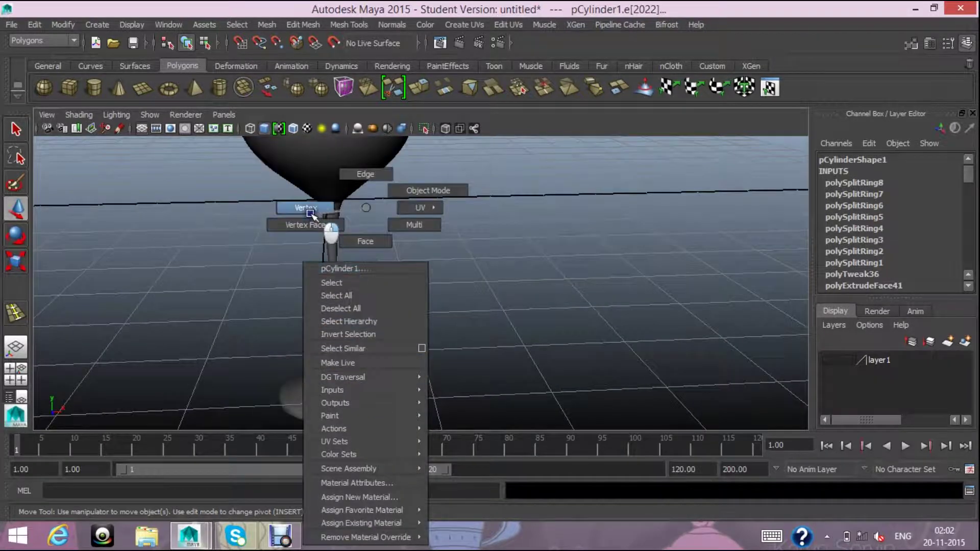
- In edge mode, select the foot's bottom edge loops and scale them outward slightly
left_click(366, 174)
double_click(363, 412)
left_click(20, 261)
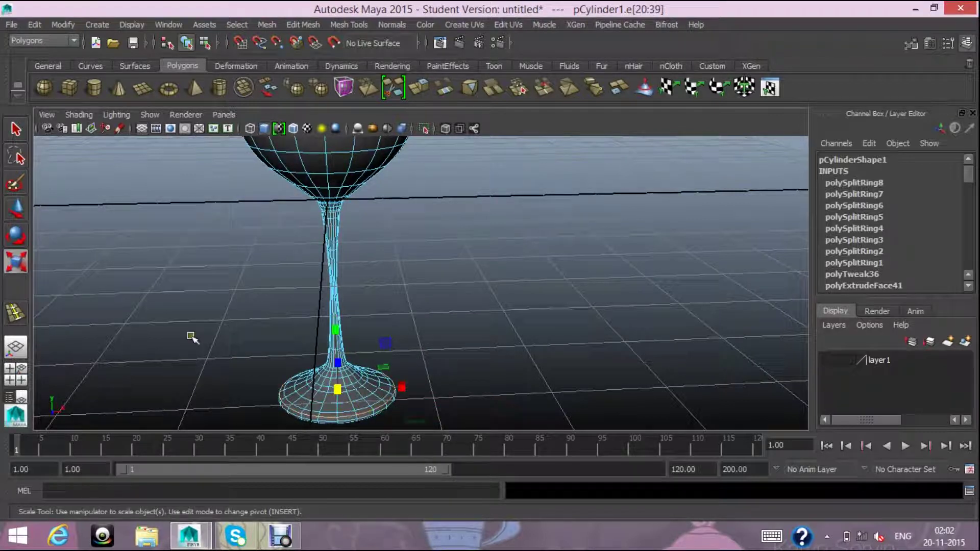
left_click_drag(338, 390, 341, 394)
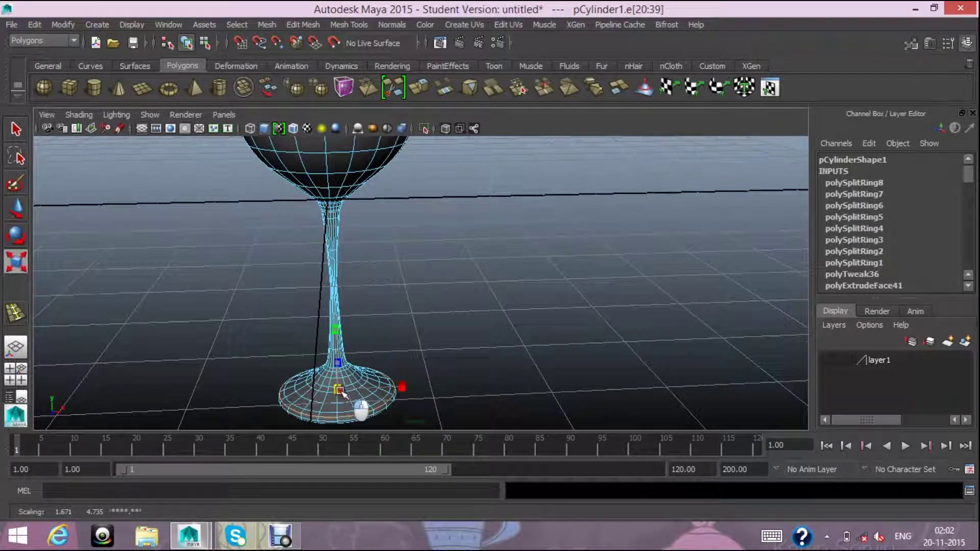
left_click(354, 421)
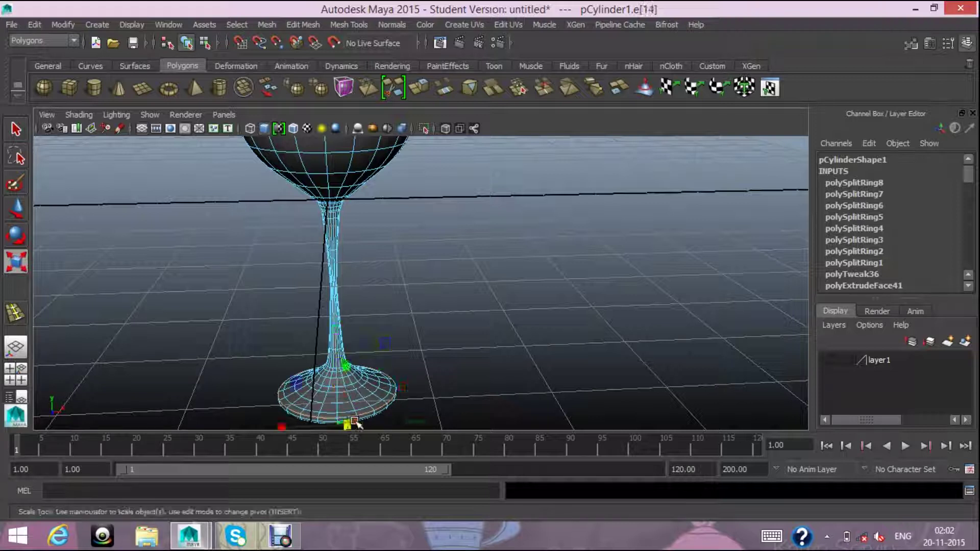
key("f")
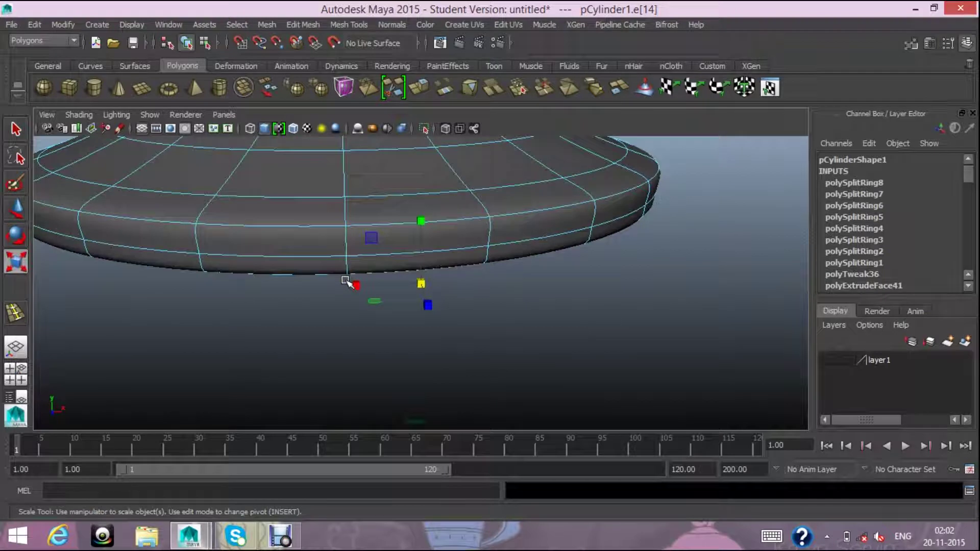
left_click(317, 256, "shift")
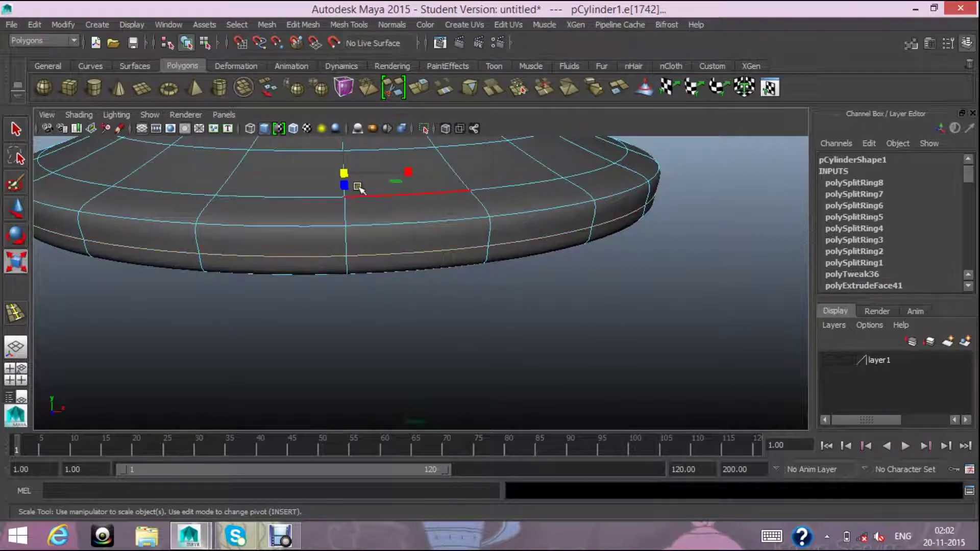
left_click_drag(344, 175, 397, 214)
- Select the foot's outer edge loop and enlarge it to about 1.171 in X and Z
scroll(406, 240, "down", 5)
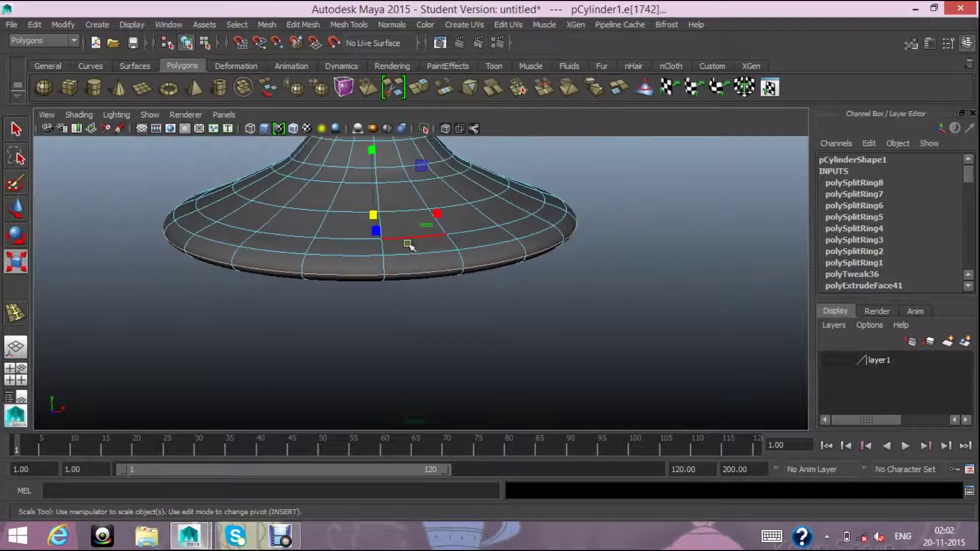
scroll(411, 317, "up", 1)
scroll(416, 368, "up", 1)
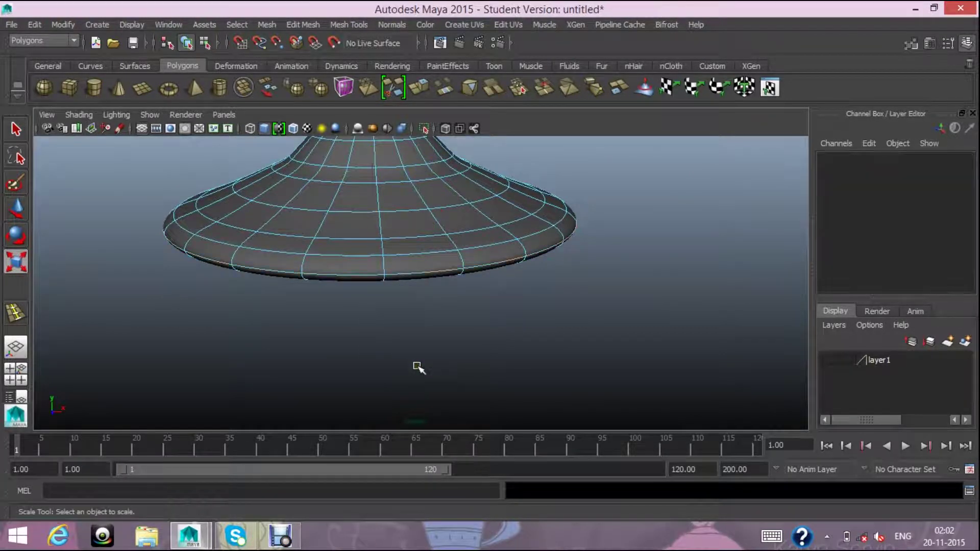
scroll(408, 334, "down", 3)
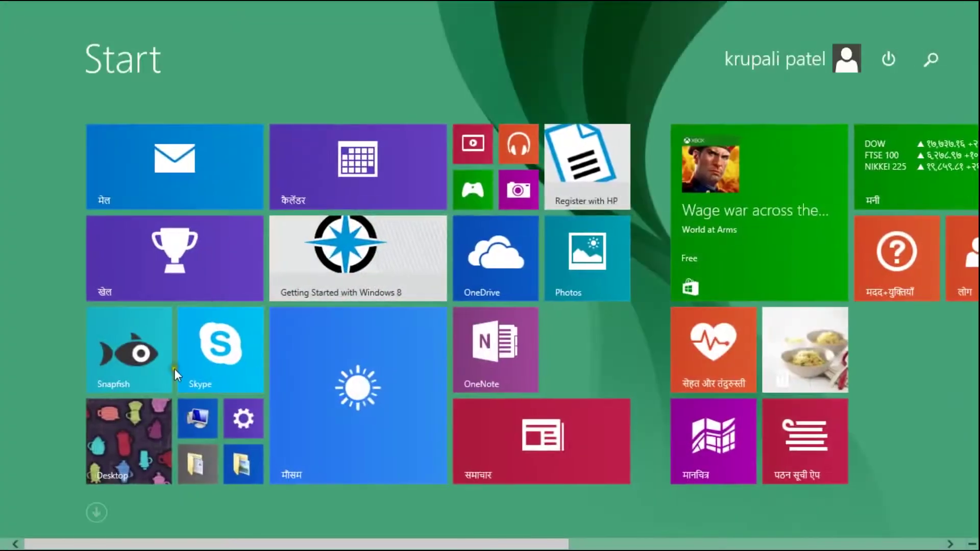
left_click(169, 411)
double_click(401, 279)
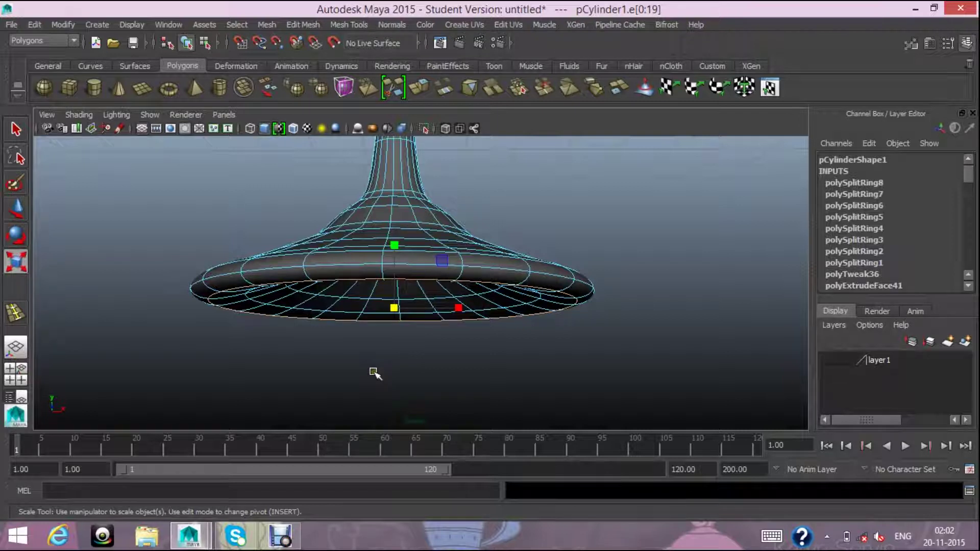
left_click_drag(372, 374, 390, 416, "alt")
left_click_drag(392, 237, 436, 239)
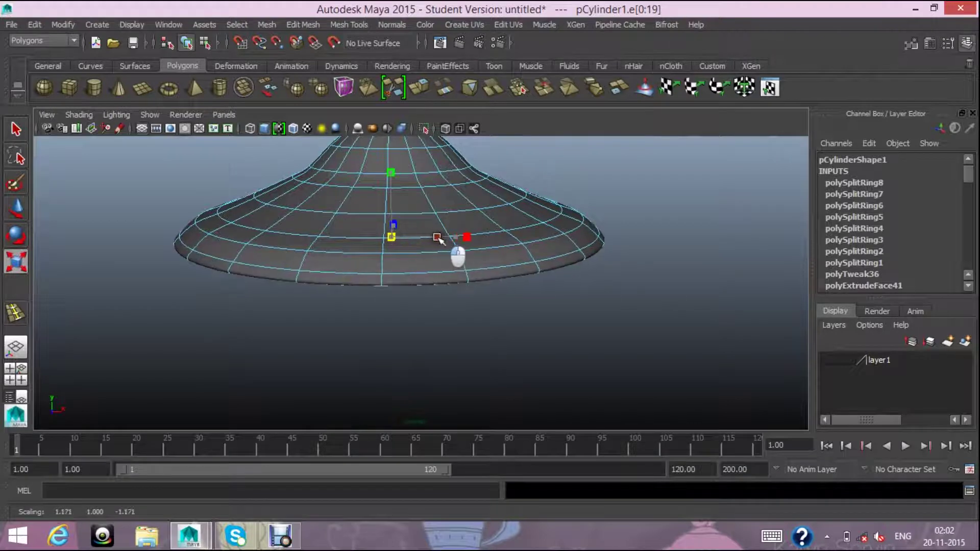
scroll(465, 324, "down", 5)
scroll(465, 324, "down", 3)
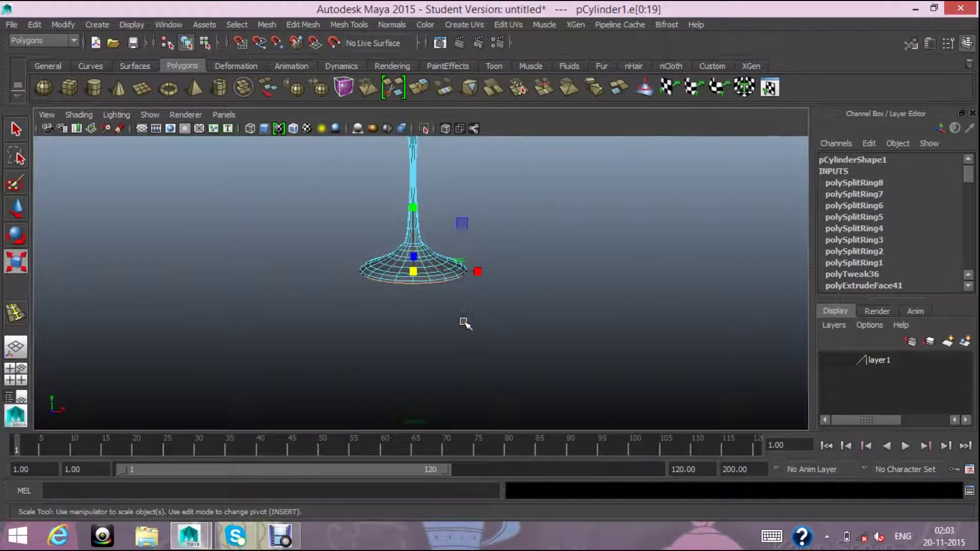
left_click_drag(463, 324, 439, 306, "alt")
- Return the whole glass to object mode with the Move tool and orbit around it
left_click(27, 200)
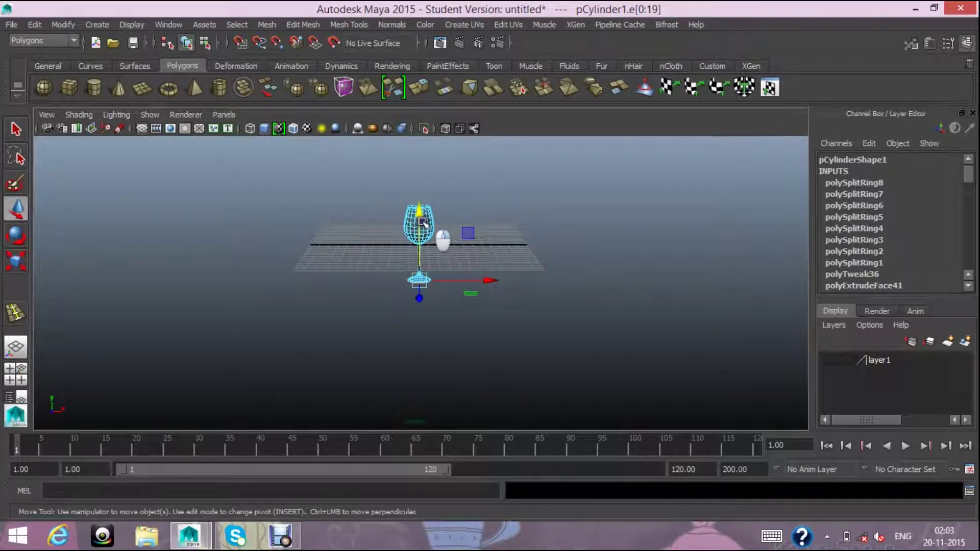
right_click_drag(449, 220, 463, 215)
scroll(463, 214, "up", 3)
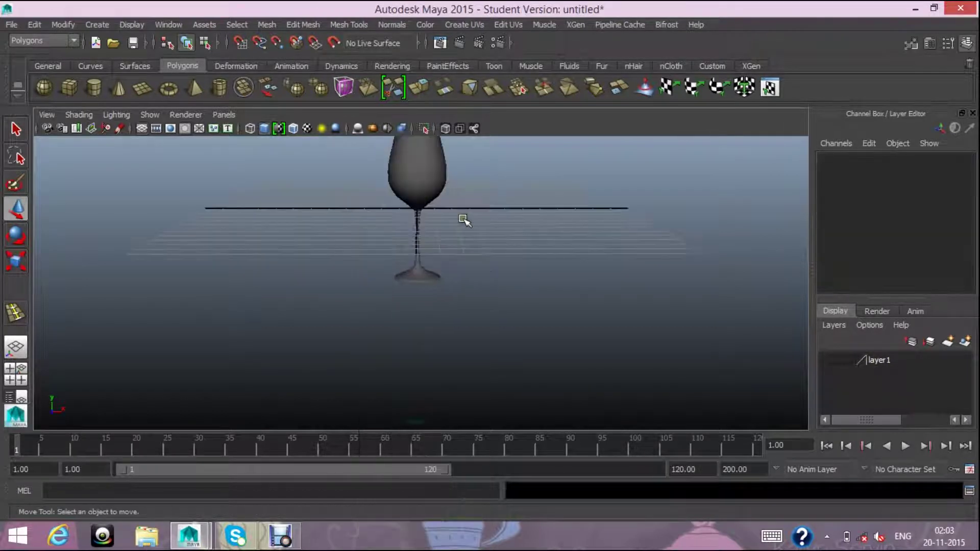
scroll(464, 219, "down", 2)
scroll(465, 222, "down", 3)
mouse_move(466, 223)
left_mouse_down("alt")
mouse_move(460, 265)
mouse_move(411, 301)
mouse_move(409, 266)
left_mouse_up("alt")
scroll(421, 248, "up", 5)
scroll(423, 248, "up", 3)
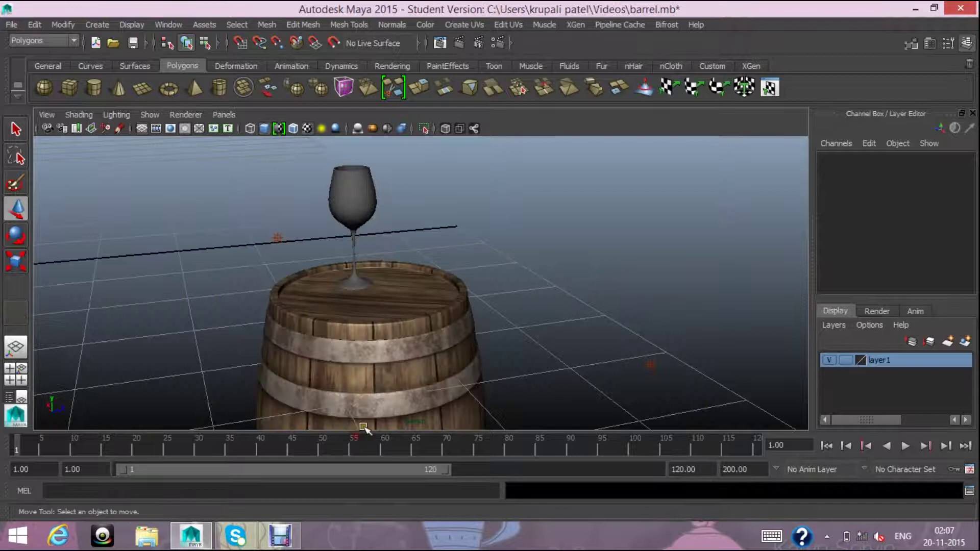
- With the wine glass selected, create a mental ray mia_material_x shader (mia_material_x2) in Hypershade
left_click(367, 194)
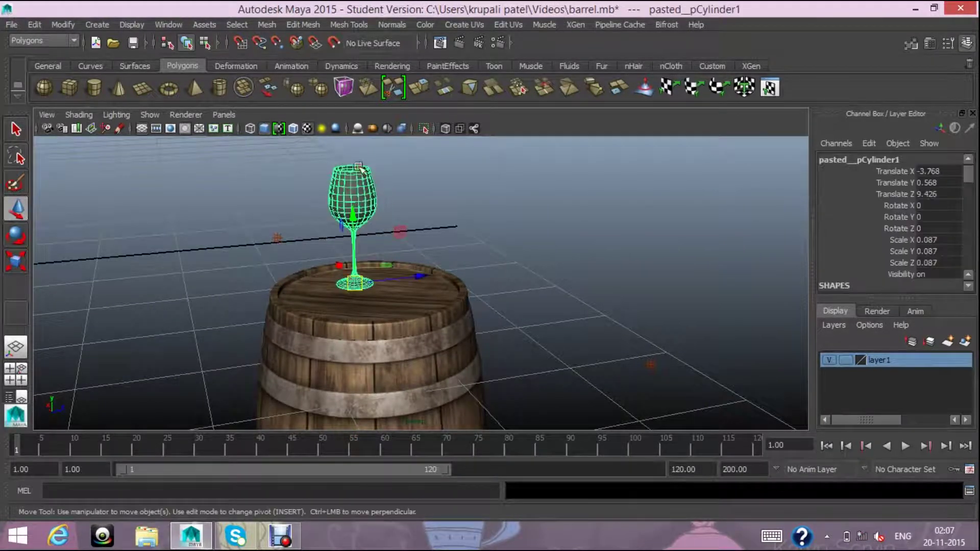
left_click(179, 22)
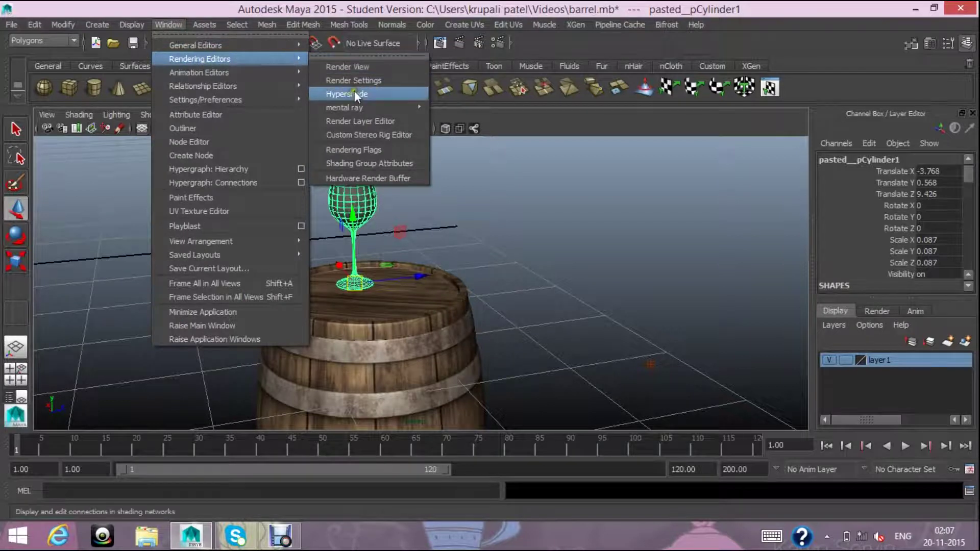
left_click(354, 93)
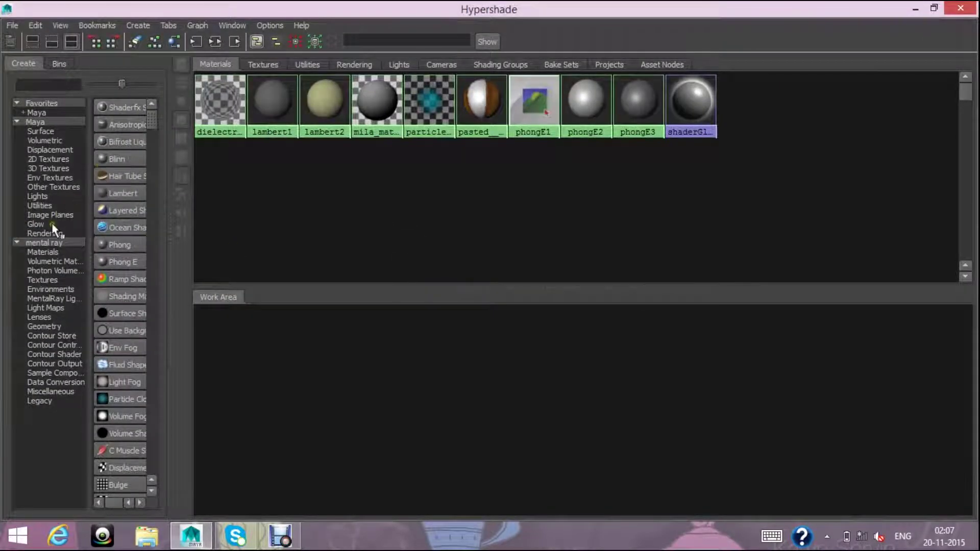
left_click(45, 242)
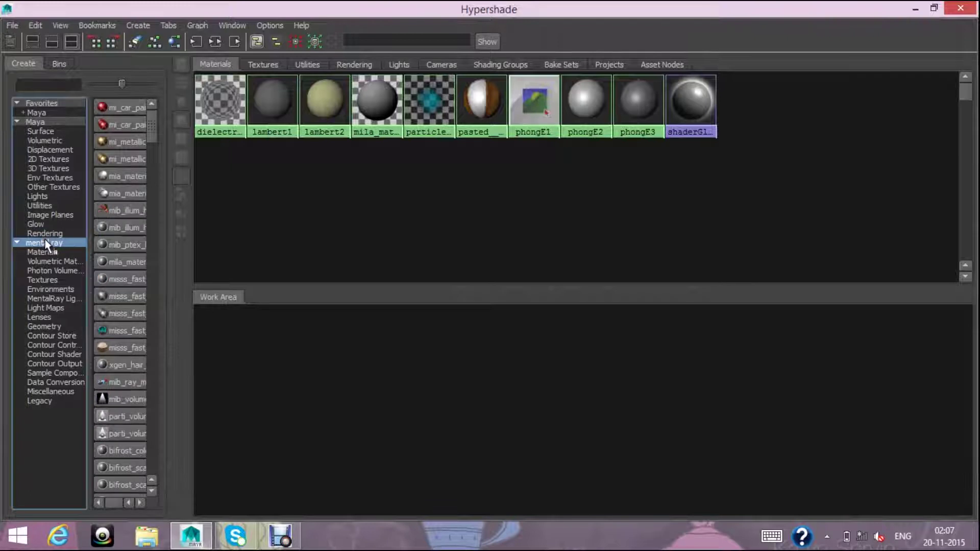
left_click_drag(165, 196, 245, 214)
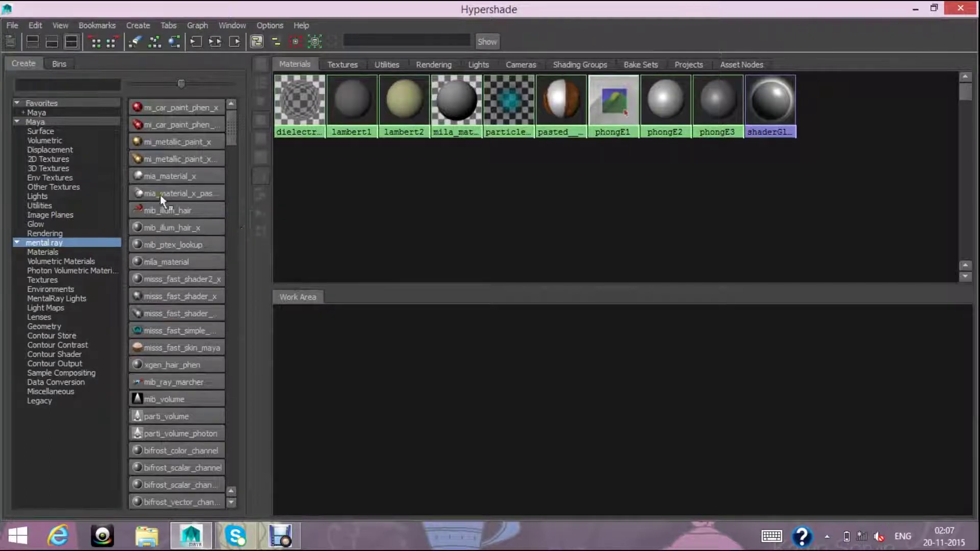
left_click(164, 177)
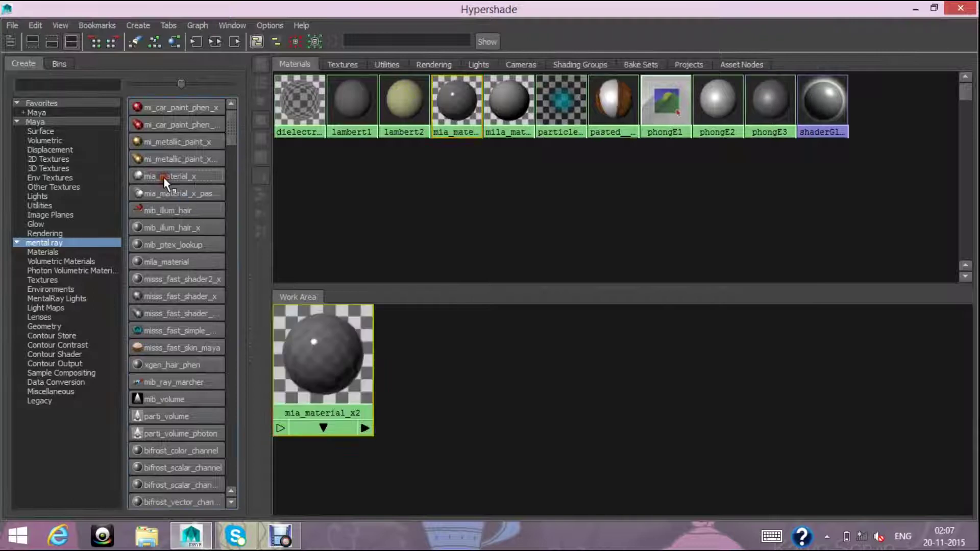
left_click(916, 9)
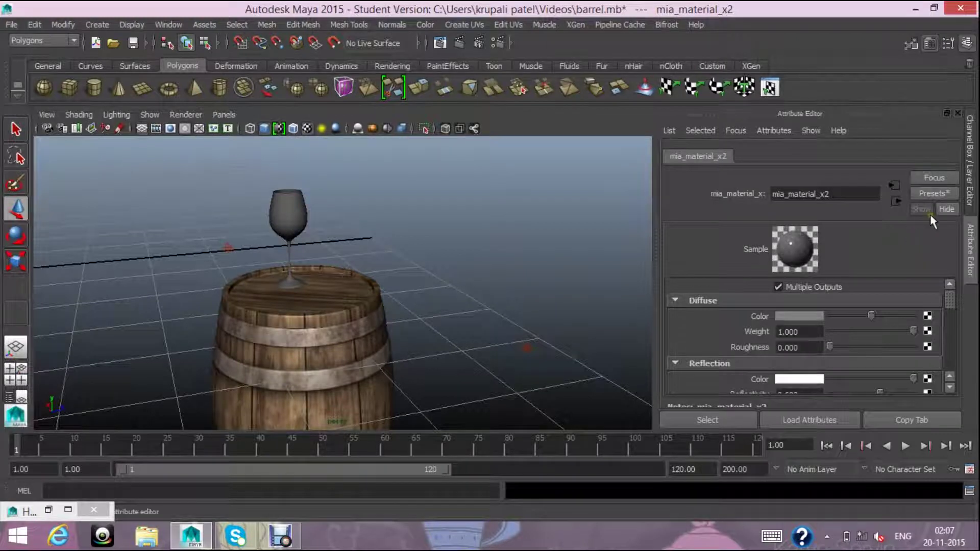
- Replace mia_material_x2's settings with the GlassThick preset
left_click(938, 195)
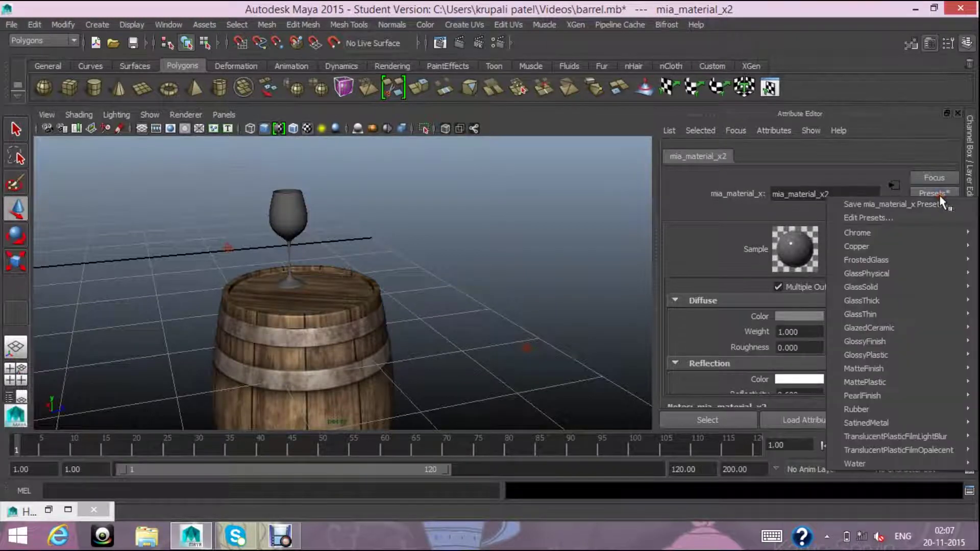
mouse_move(862, 300)
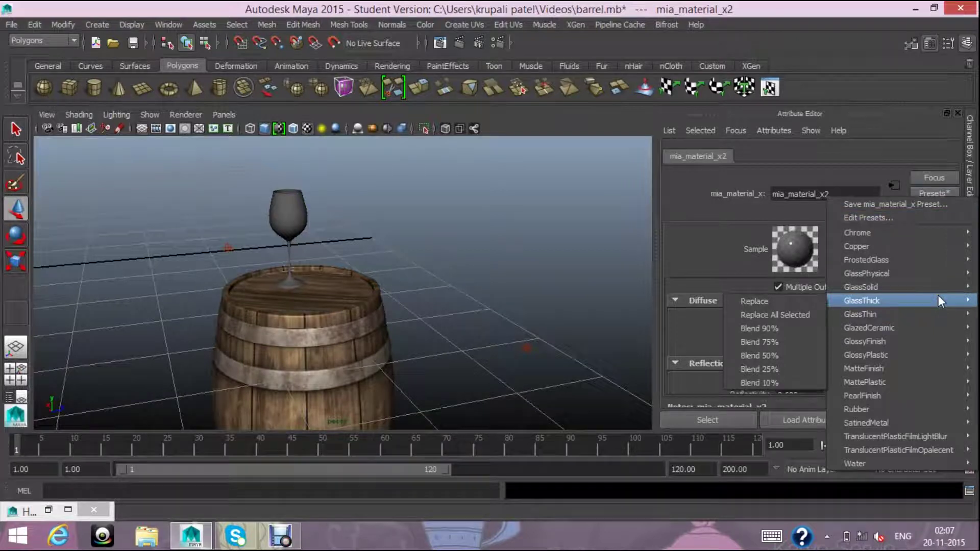
left_click(763, 300)
left_click(68, 509)
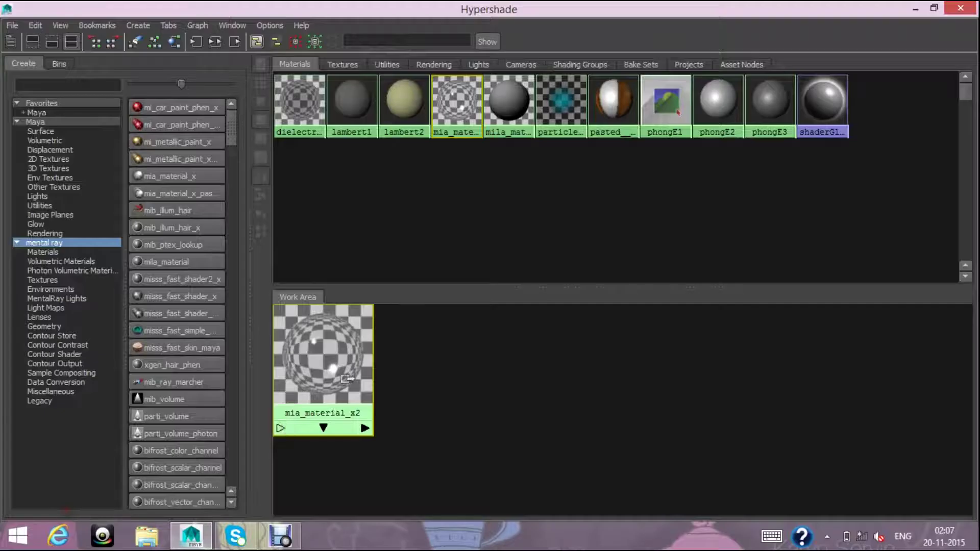
left_click(933, 7)
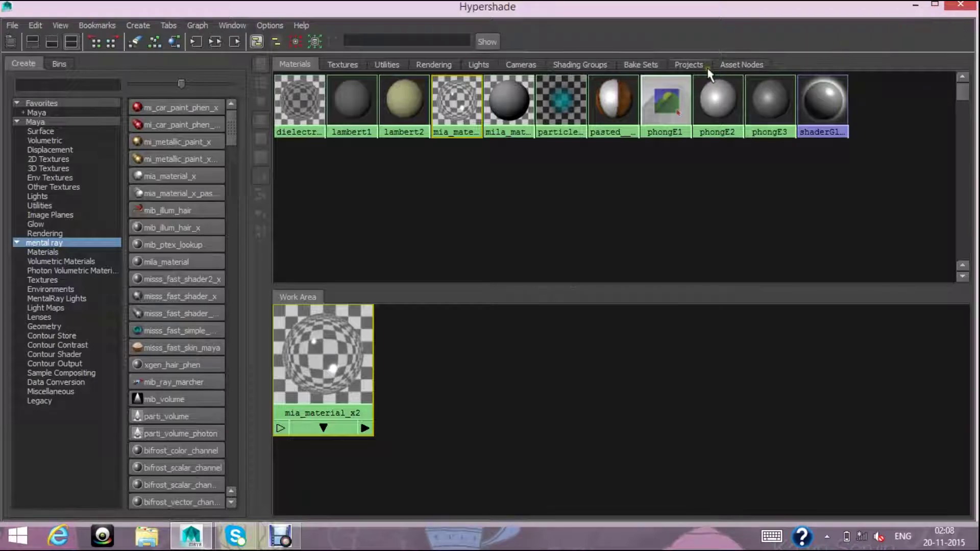
- Place Hypershade beside the scene and assign mia_material_x2 to the selected wine glass
left_click(928, 11)
mouse_move(615, 8)
left_mouse_down()
mouse_move(625, 103)
mouse_move(787, 219)
mouse_move(806, 221)
mouse_move(644, 221)
left_mouse_up()
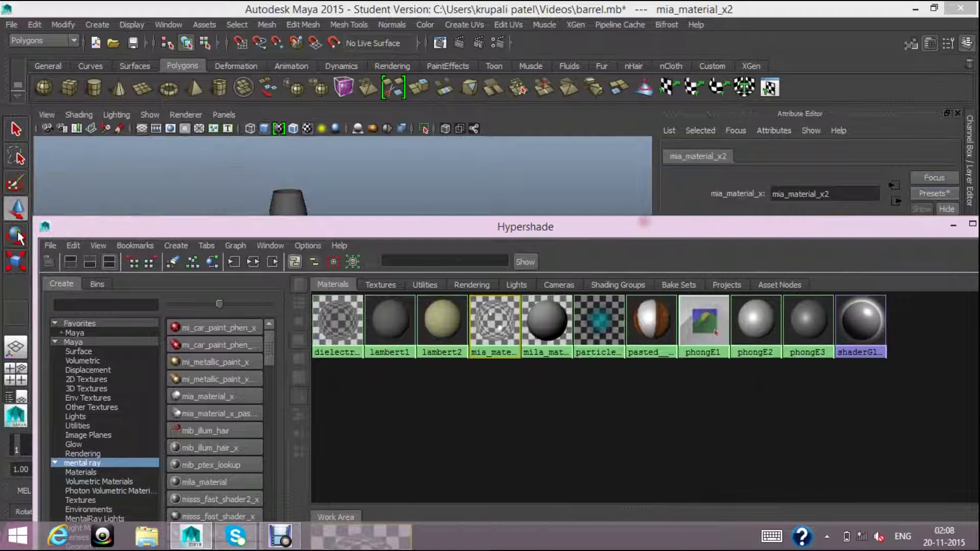
mouse_move(41, 220)
left_mouse_down()
mouse_move(151, 257)
mouse_move(471, 292)
left_mouse_up()
mouse_move(565, 299)
left_mouse_down()
mouse_move(612, 217)
mouse_move(564, 132)
left_mouse_up()
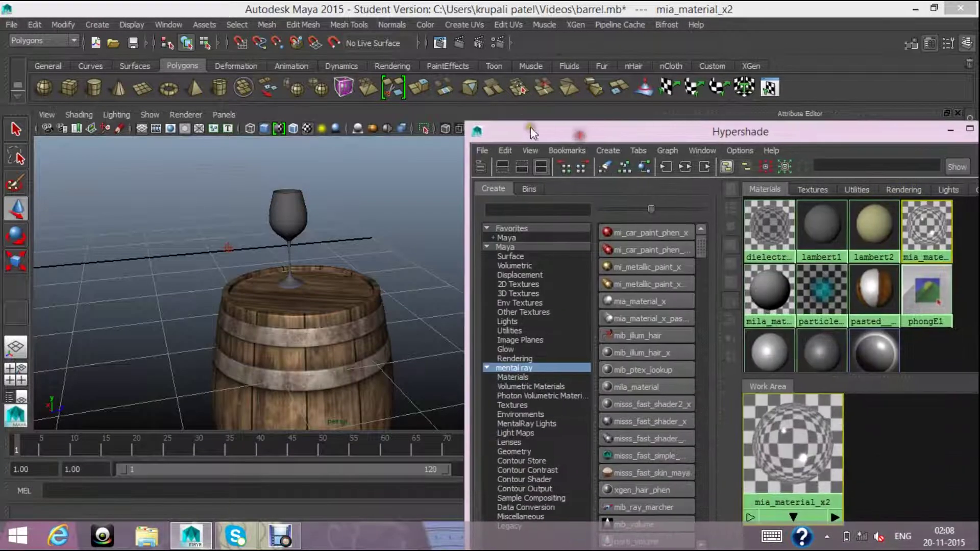
right_click_drag(792, 447, 797, 336)
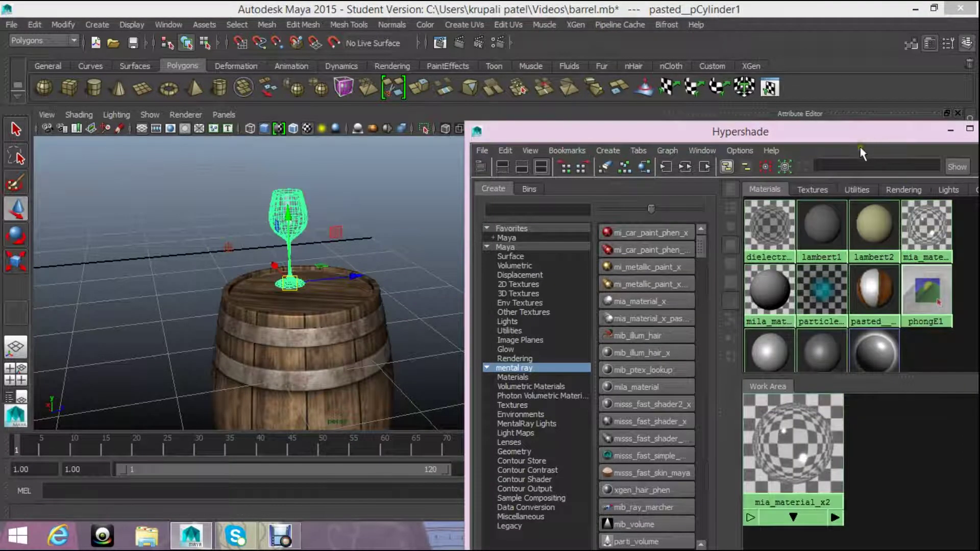
left_click_drag(818, 140, 659, 151)
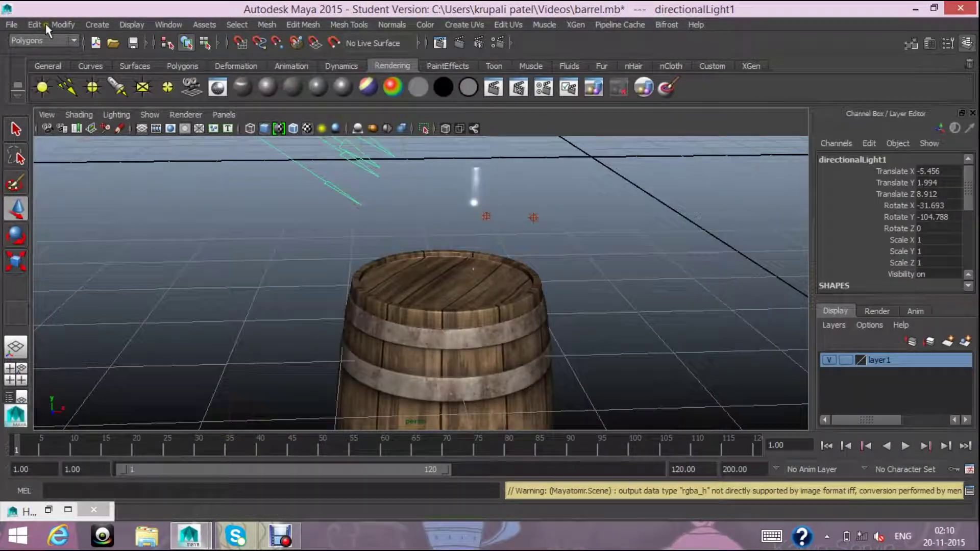
- Create an Image Based Lighting environment from the Render Settings' Indirect Lighting tab
left_click(501, 45)
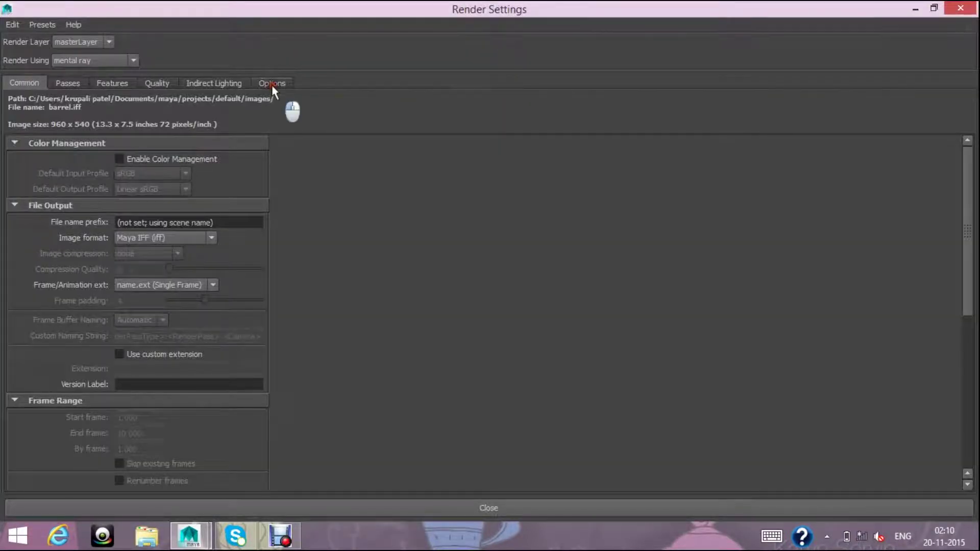
left_click(271, 84)
left_click(225, 82)
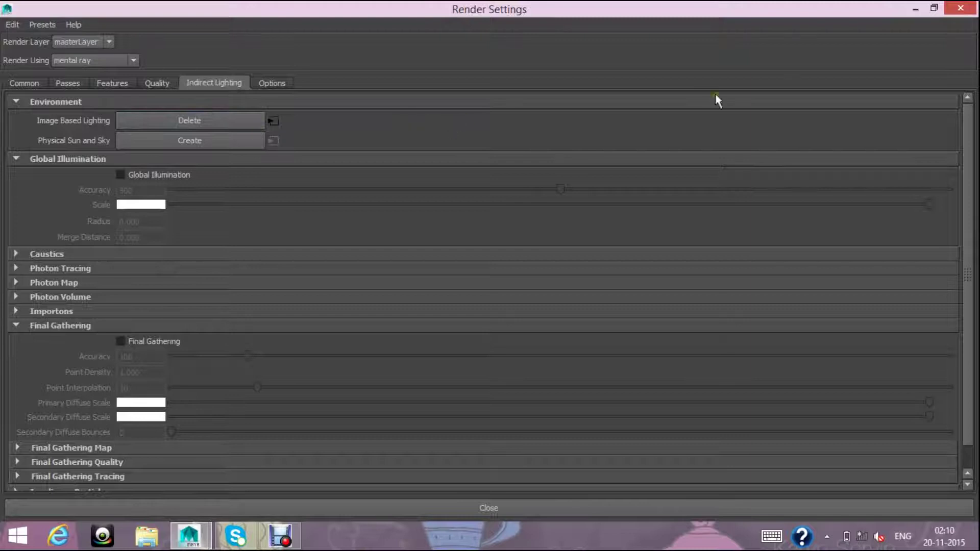
left_click(918, 9)
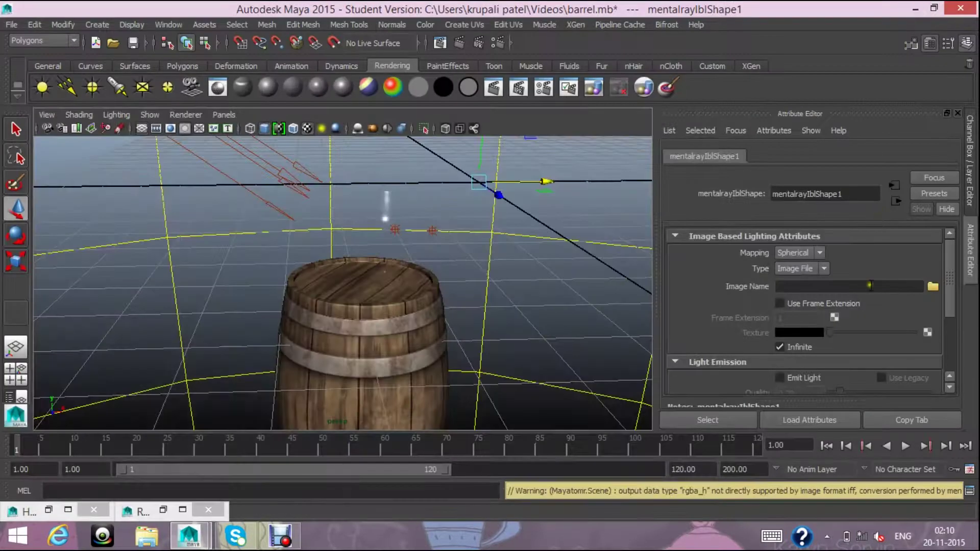
- Load Halle_01.jpg from the Pictures folder as the image-based lighting image
left_click(932, 286)
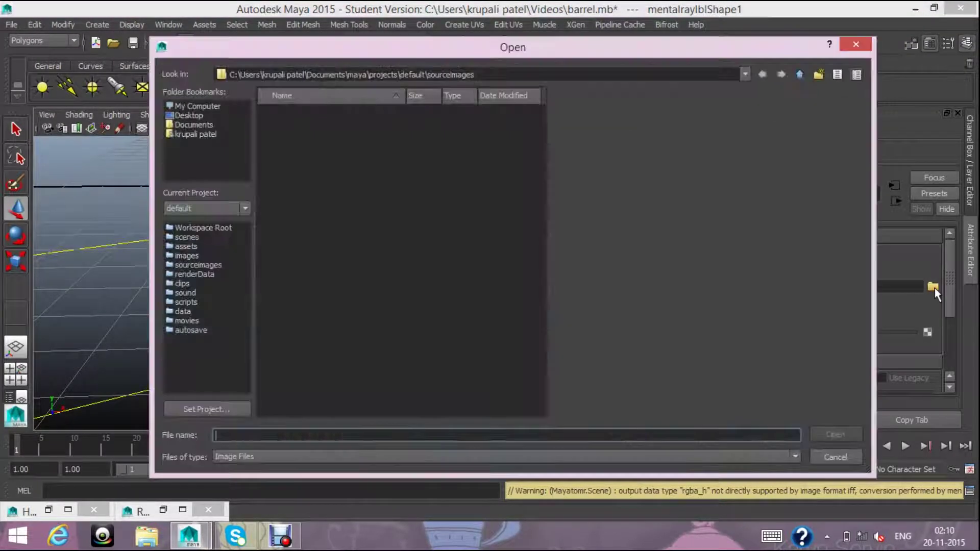
left_click(192, 135)
double_click(288, 202)
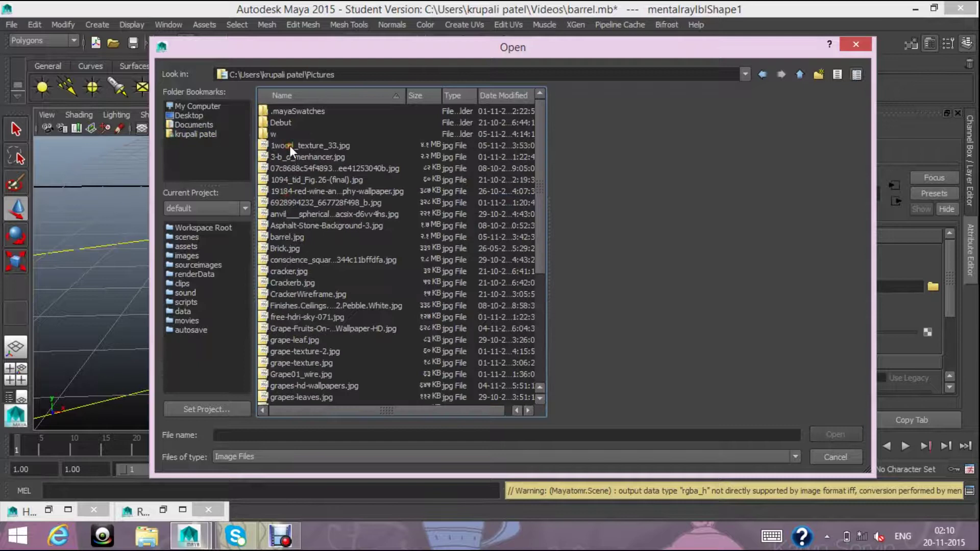
left_click(292, 149)
key("h")
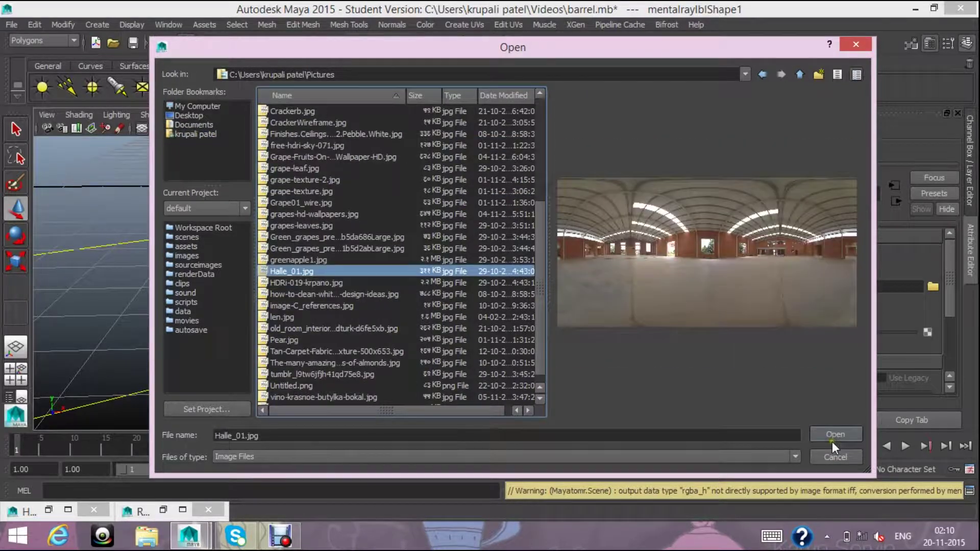
left_click(828, 434)
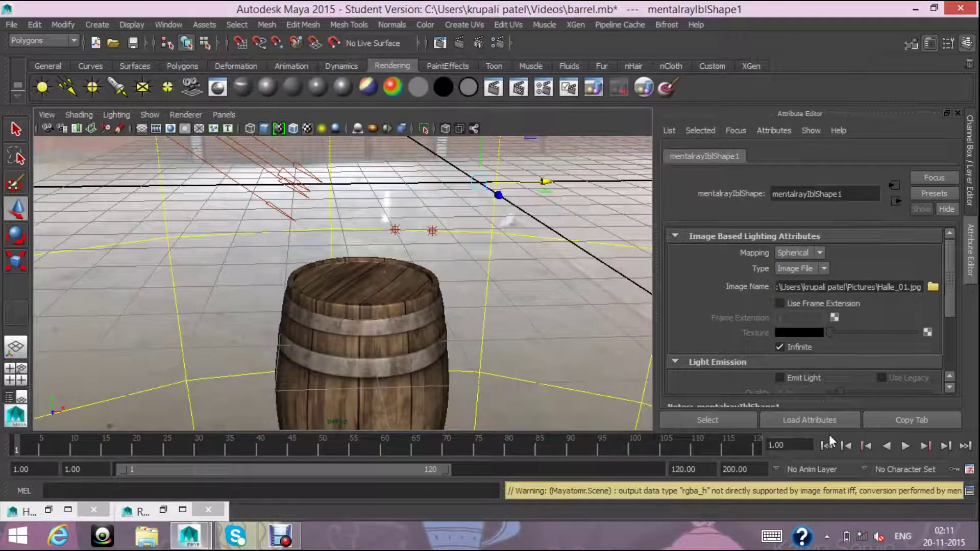
- Show the Channel Box and render the current frame of the HDR-lit scene
scroll(666, 337, "down", 2)
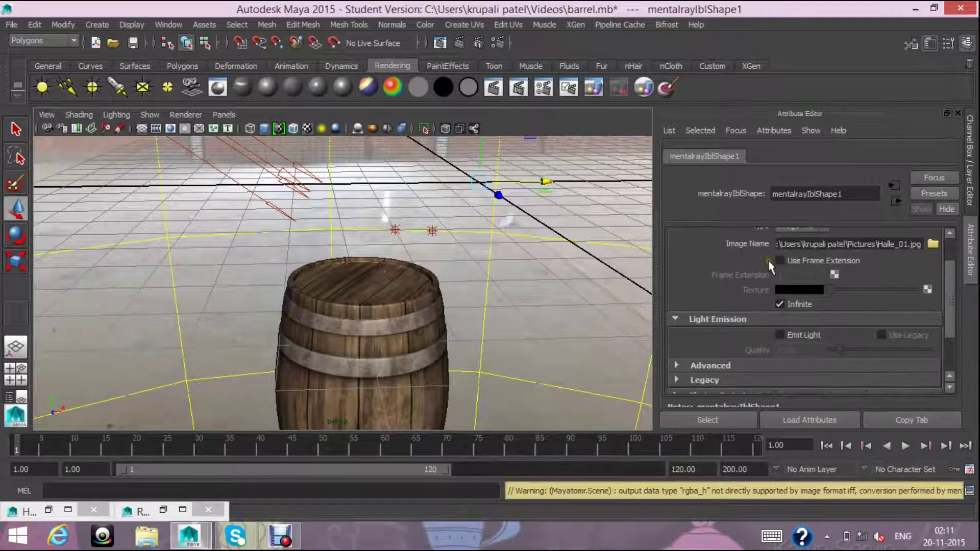
left_click(970, 158)
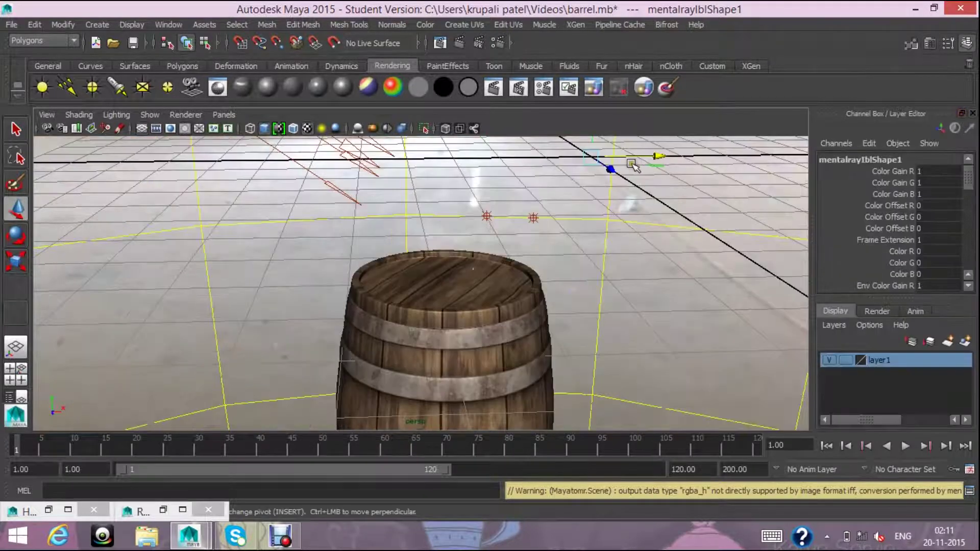
left_click(458, 42)
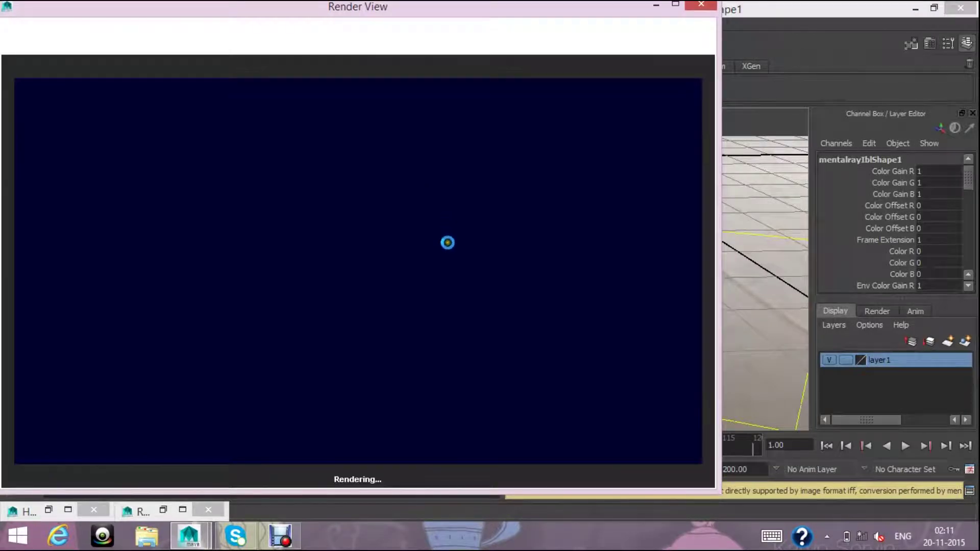
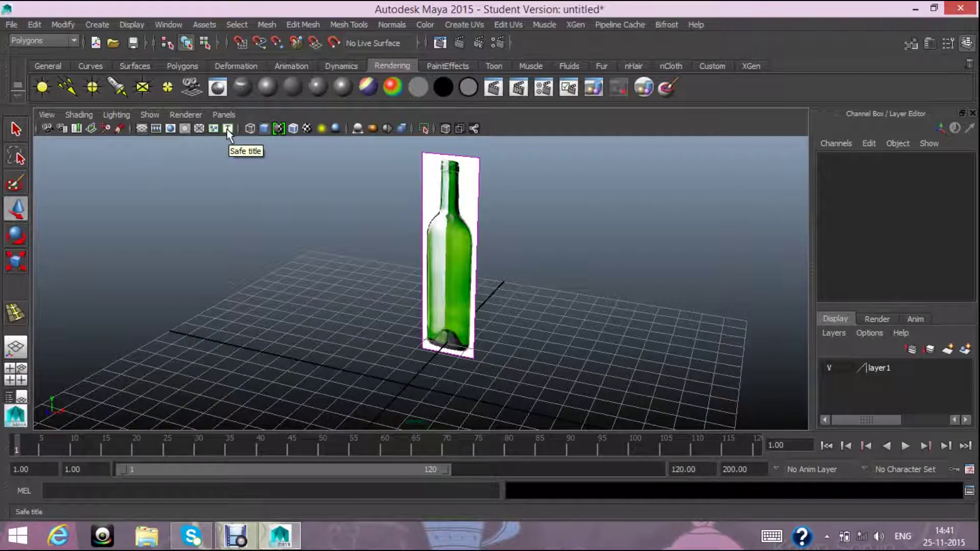
- Create a polygon cylinder by drawing its base on the grid
key("XF86AudioMute")
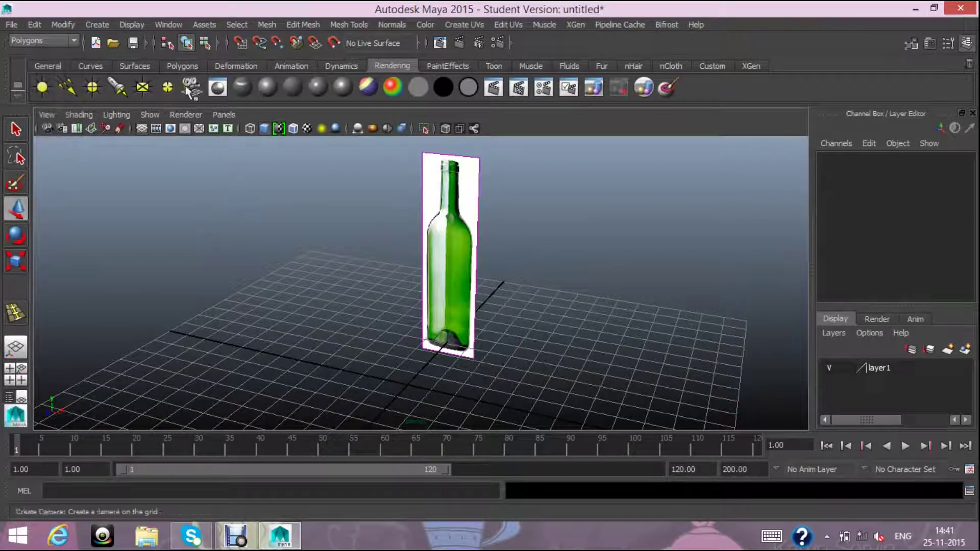
left_click(183, 66)
left_click(92, 90)
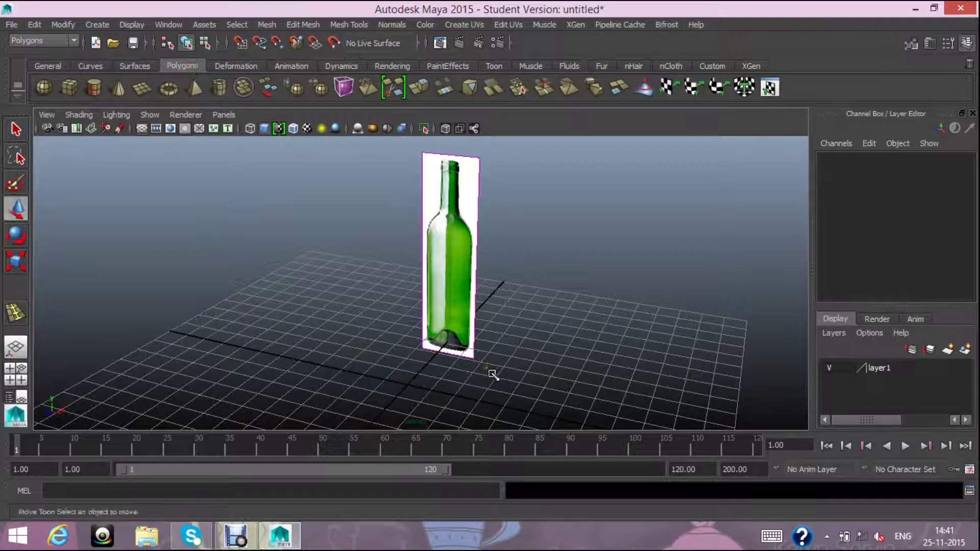
mouse_move(407, 383)
left_mouse_down()
mouse_move(429, 396)
mouse_move(428, 365)
left_mouse_up()
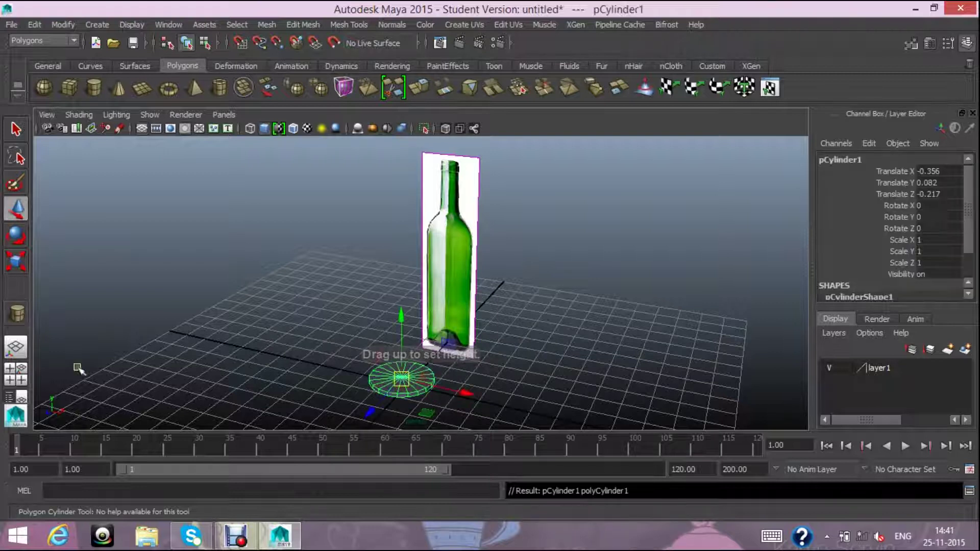
- Maximize the front view and frame the new cylinder in it
left_click(17, 376)
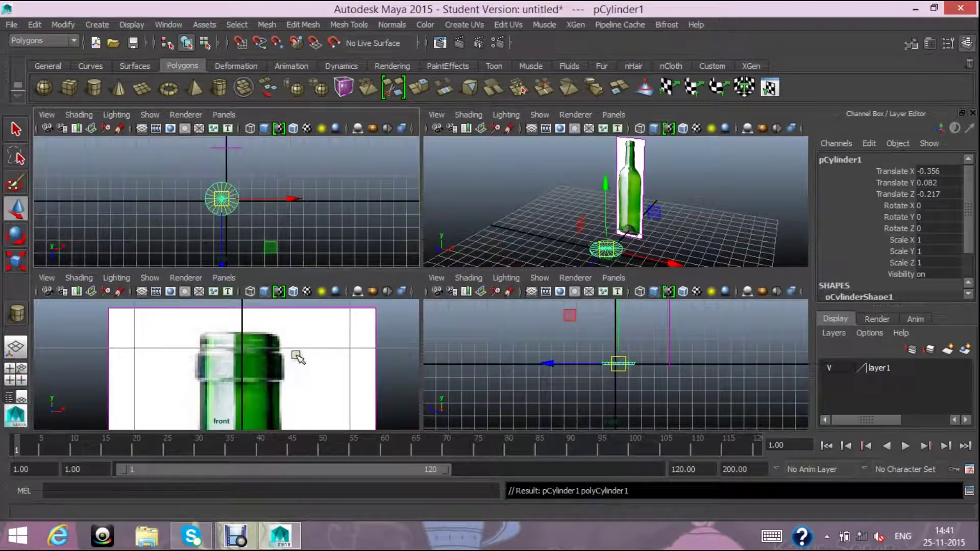
left_click(304, 364)
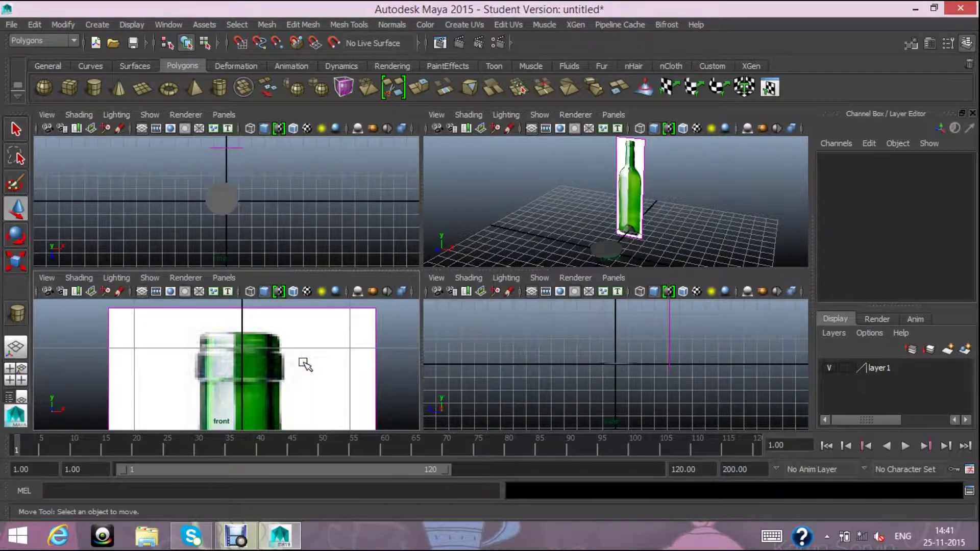
key("space")
scroll(304, 363, "down", 5)
scroll(304, 364, "down", 2)
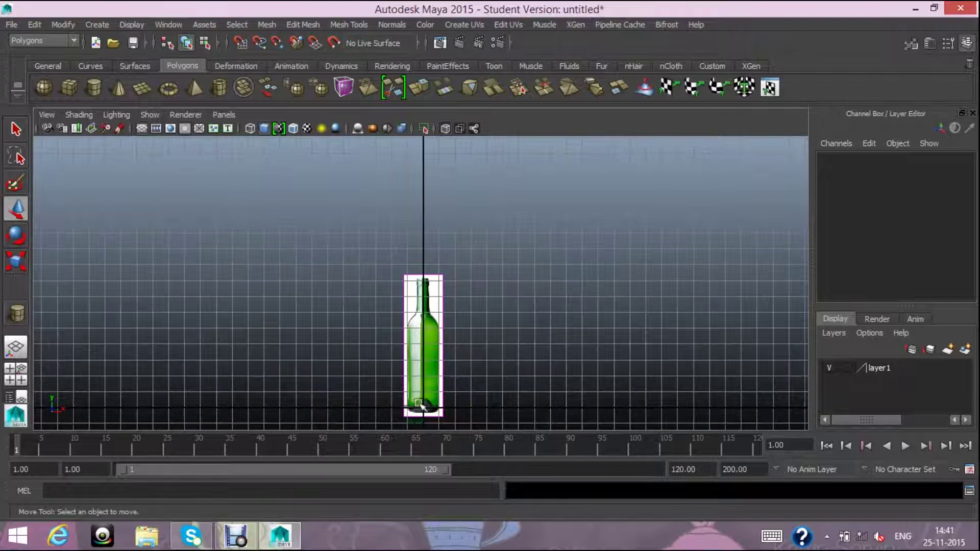
scroll(453, 411, "down", 1)
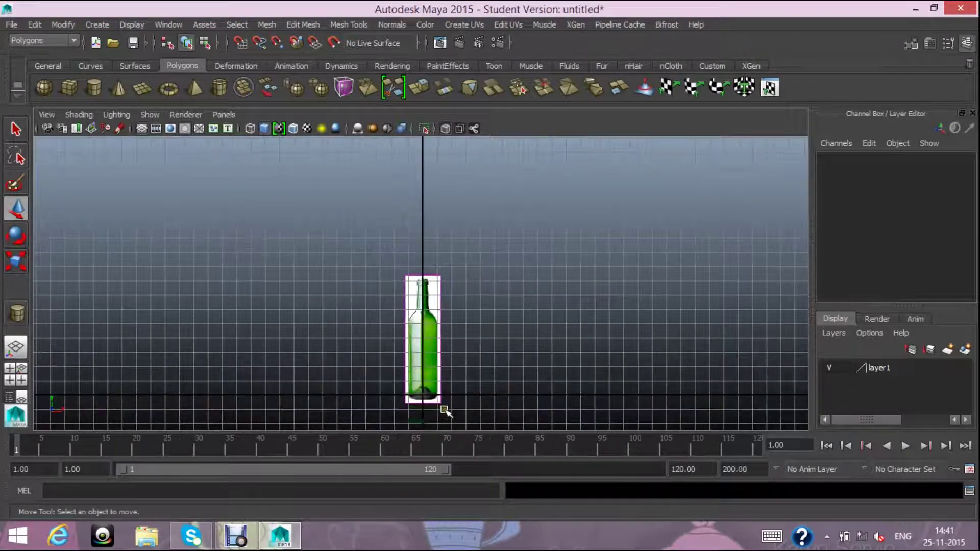
left_click(416, 384)
key("f")
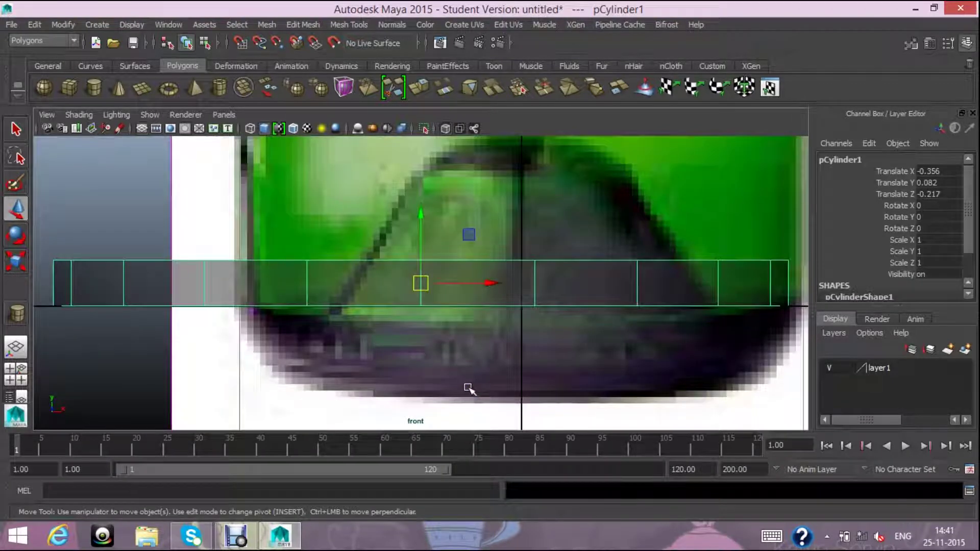
scroll(543, 329, "down", 5)
scroll(544, 327, "up", 2)
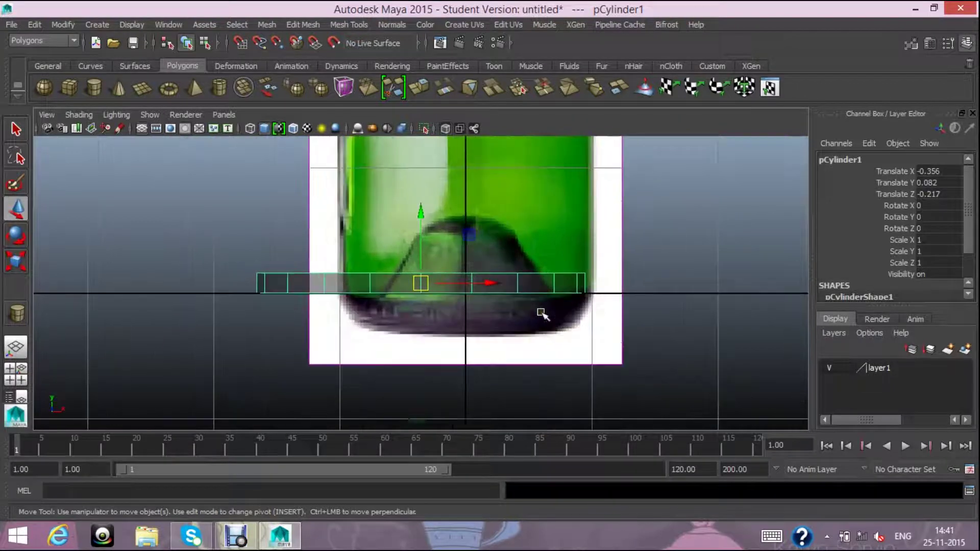
- Move and uniformly scale the cylinder to 0.607 onto the bottle's base, Translate Y -0.275
mouse_move(427, 280)
left_mouse_down()
mouse_move(483, 327)
mouse_move(466, 328)
left_mouse_up()
scroll(572, 337, "up", 2)
scroll(572, 337, "up", 1)
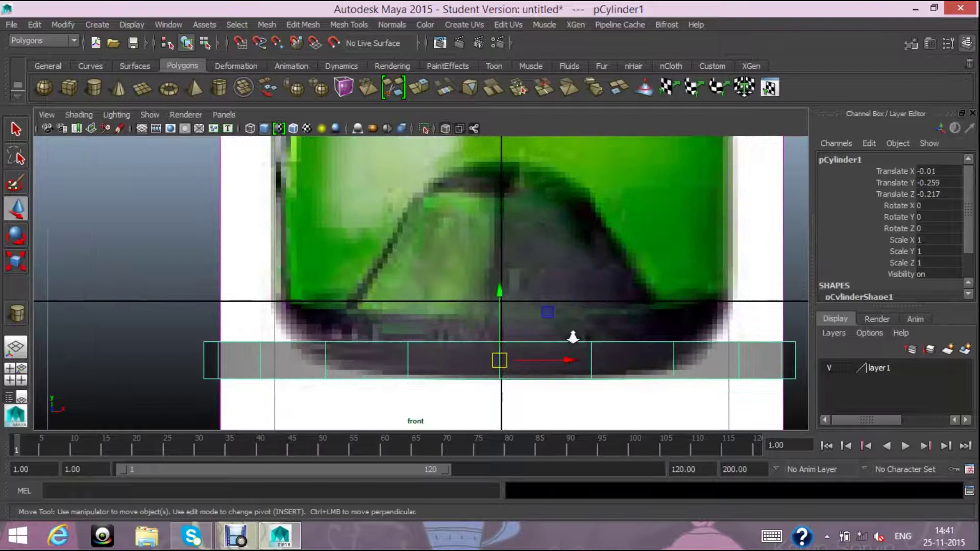
left_click_drag(494, 366, 500, 360)
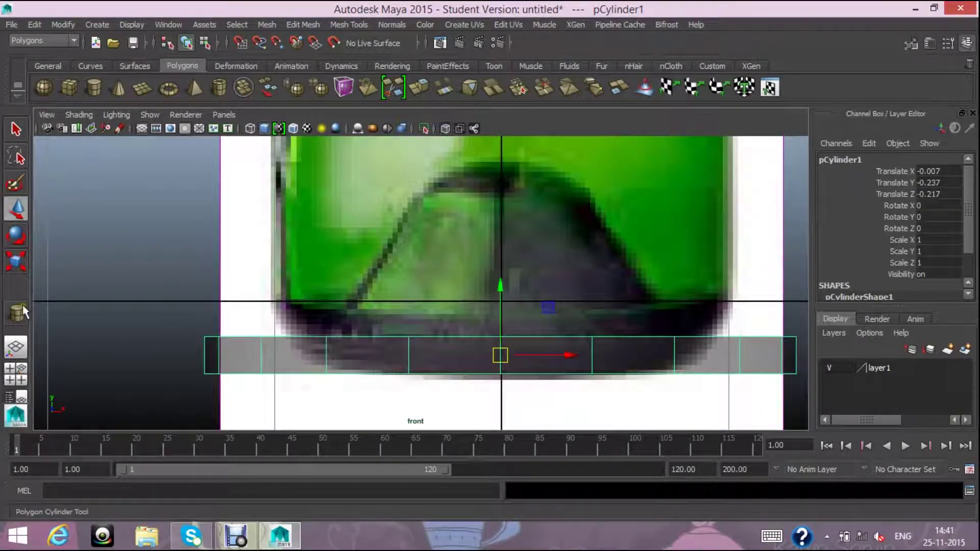
left_click(15, 262)
left_click_drag(497, 366, 327, 359)
left_click(23, 210)
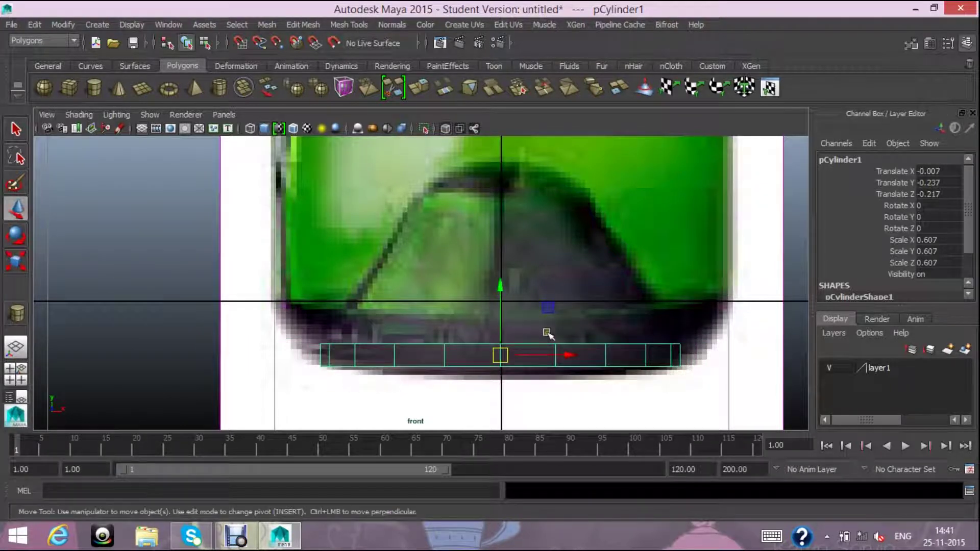
left_click_drag(500, 361, 501, 370)
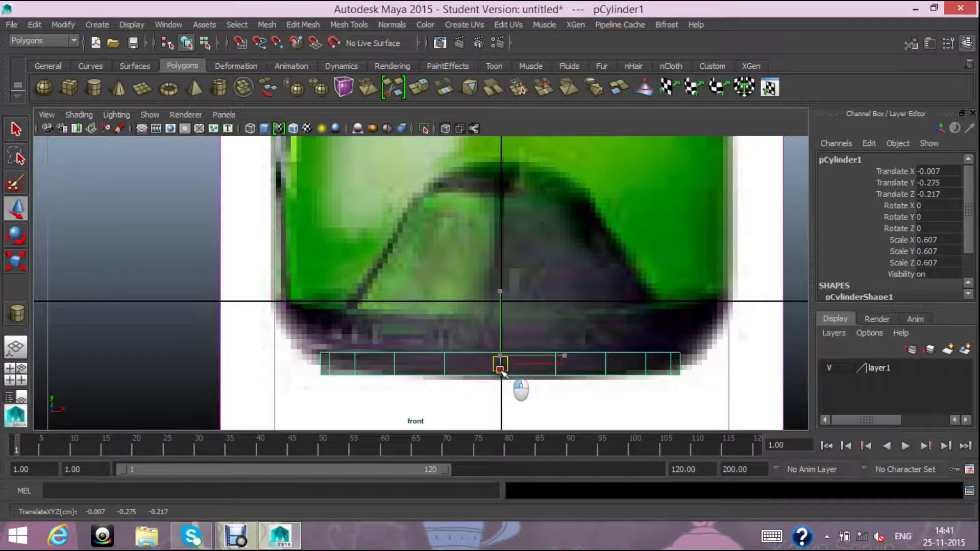
right_click(376, 372)
left_click(315, 210)
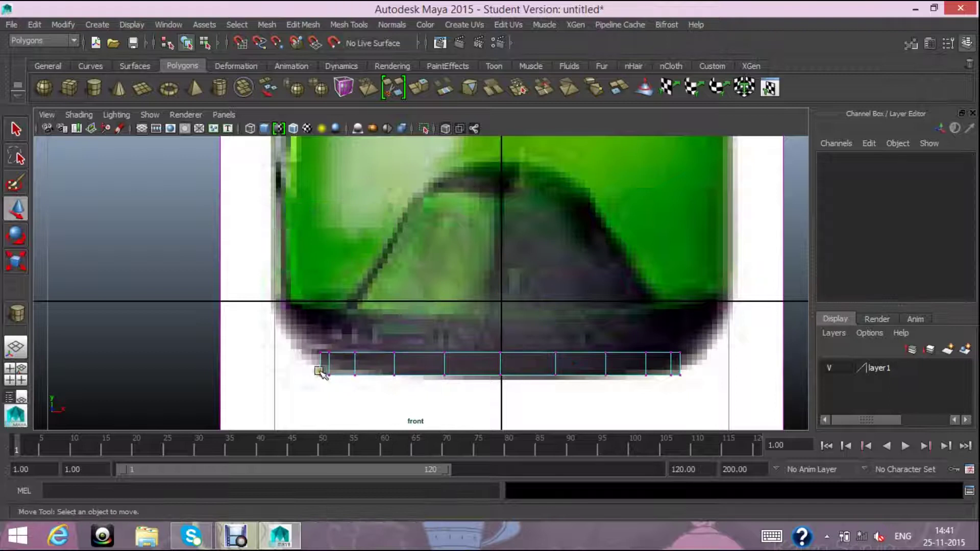
- Shift some end vertices, then lower the whole cylinder slightly to Translate Y -0.287
mouse_move(312, 369)
left_mouse_down()
mouse_move(331, 380)
mouse_move(398, 376)
left_mouse_up()
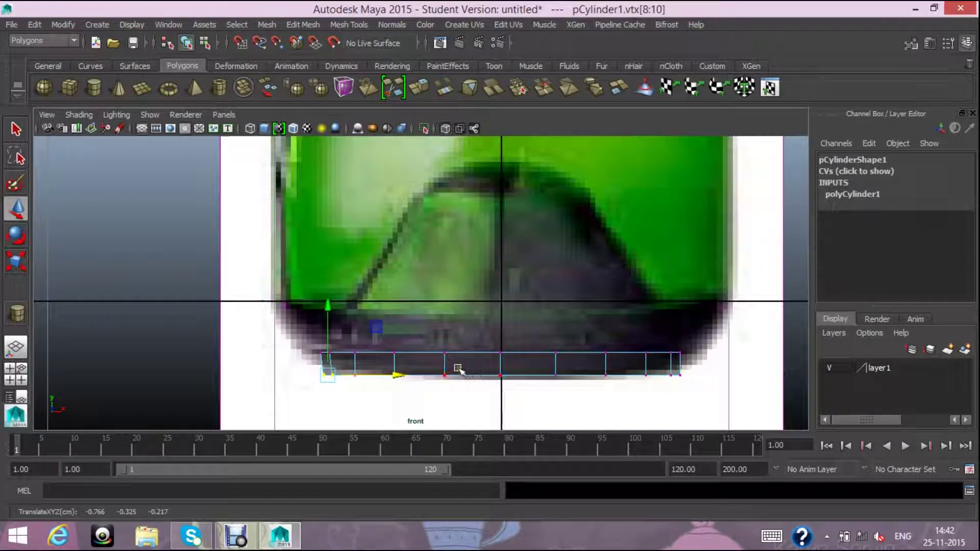
right_click(476, 357)
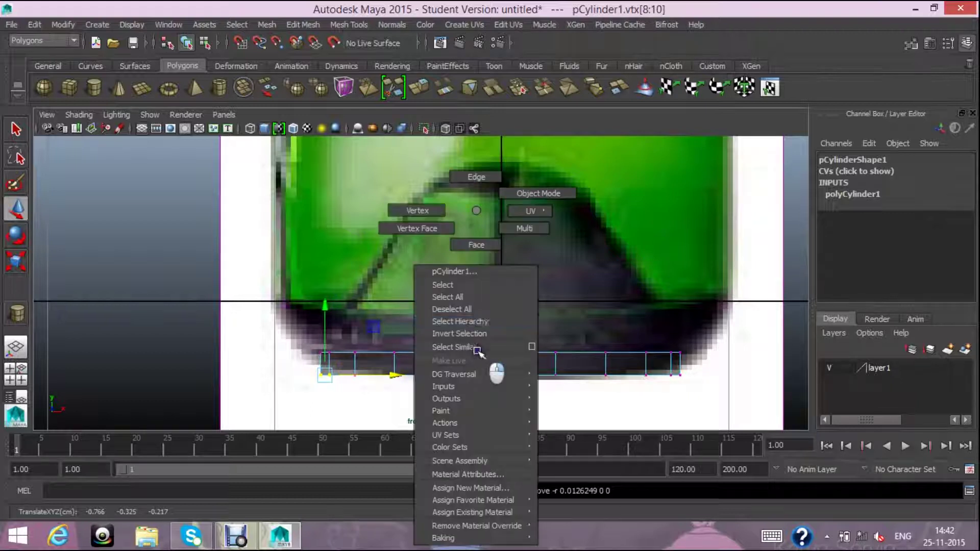
left_click(510, 194)
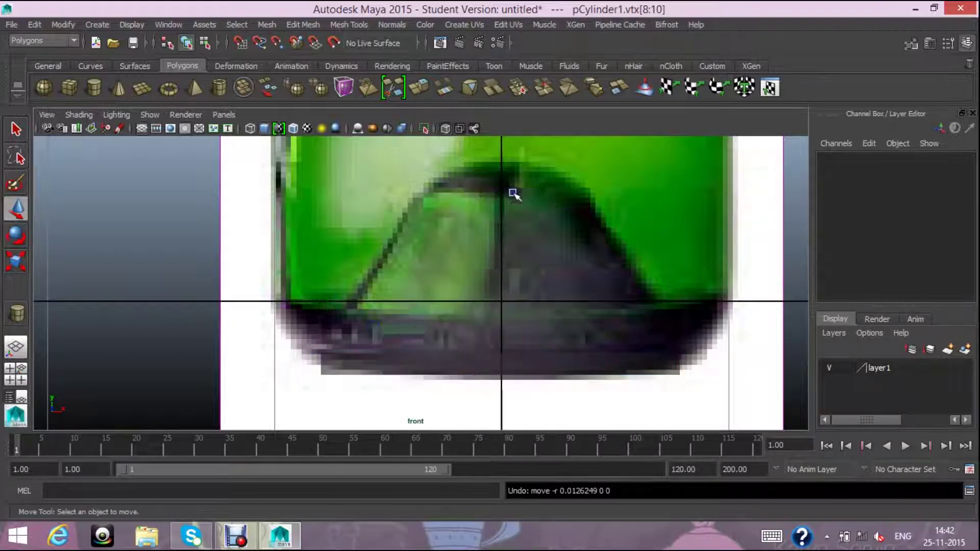
left_click(465, 361)
left_click_drag(495, 316, 499, 302)
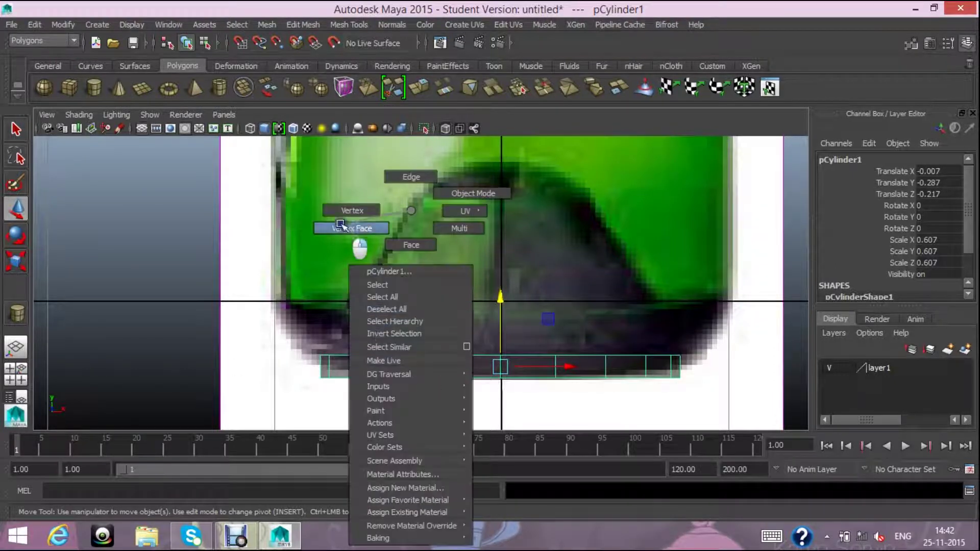
- Move the cylinder's upper vertex row down and scale it wider to flatten the disc
right_click_drag(412, 363, 352, 219)
mouse_move(339, 390)
left_mouse_down()
mouse_move(281, 316)
mouse_move(715, 370)
left_mouse_up()
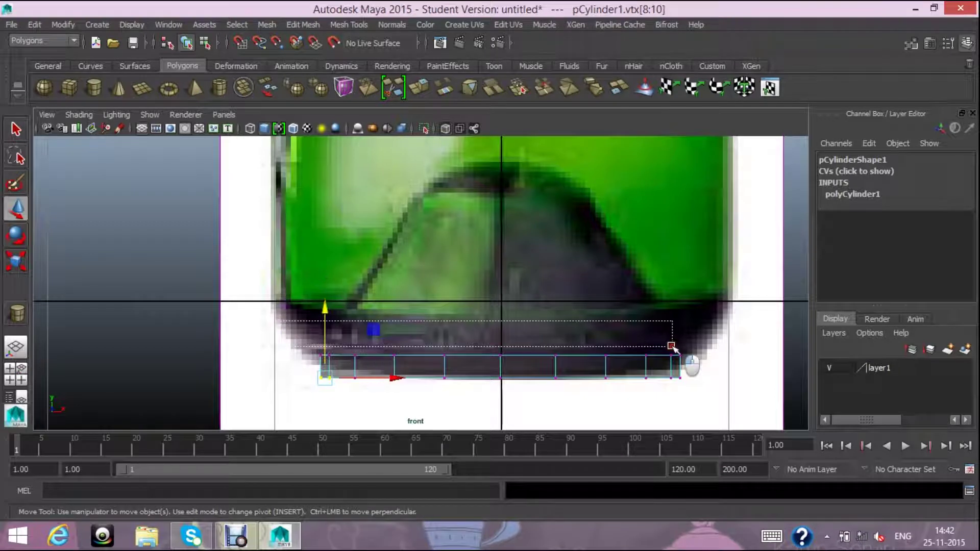
left_click_drag(500, 286, 502, 295)
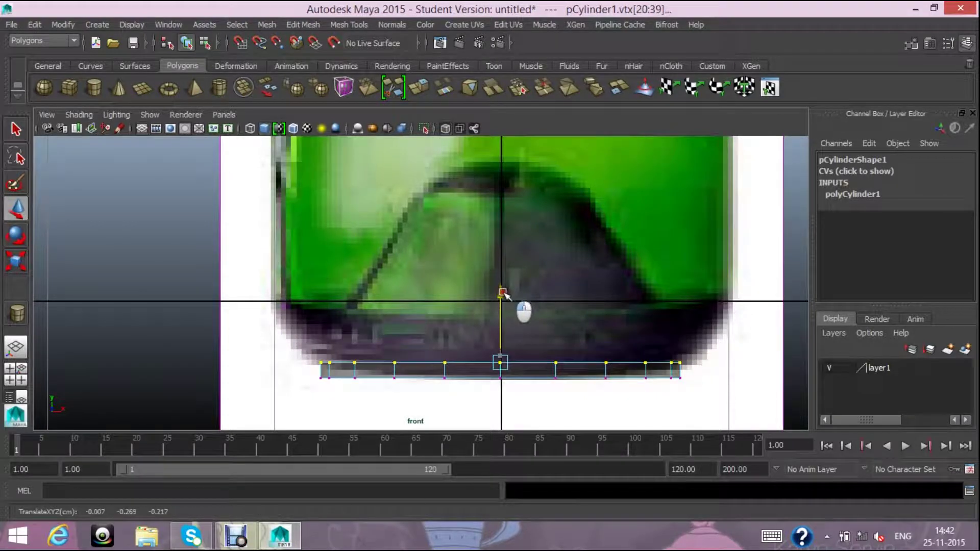
left_click(16, 262)
left_click_drag(511, 366, 519, 361)
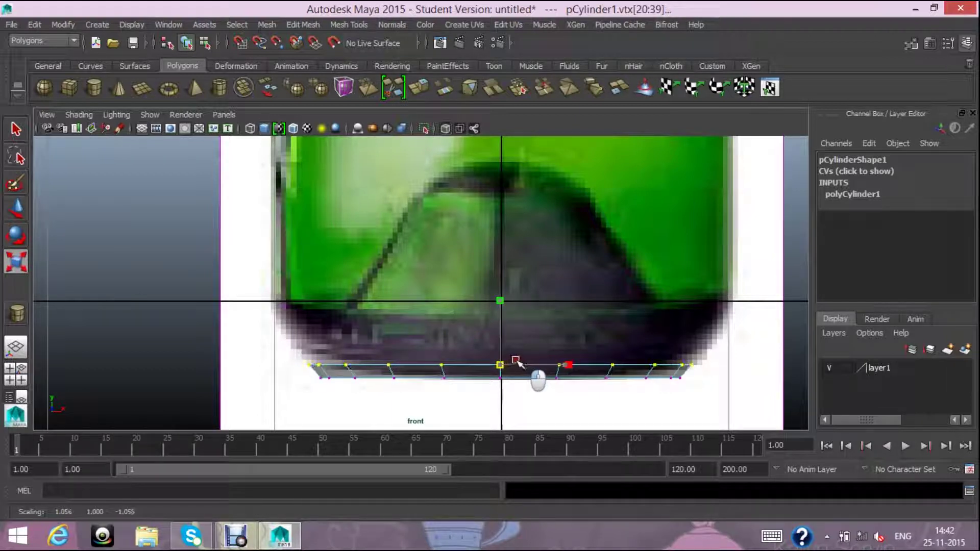
scroll(555, 331, "up", 3)
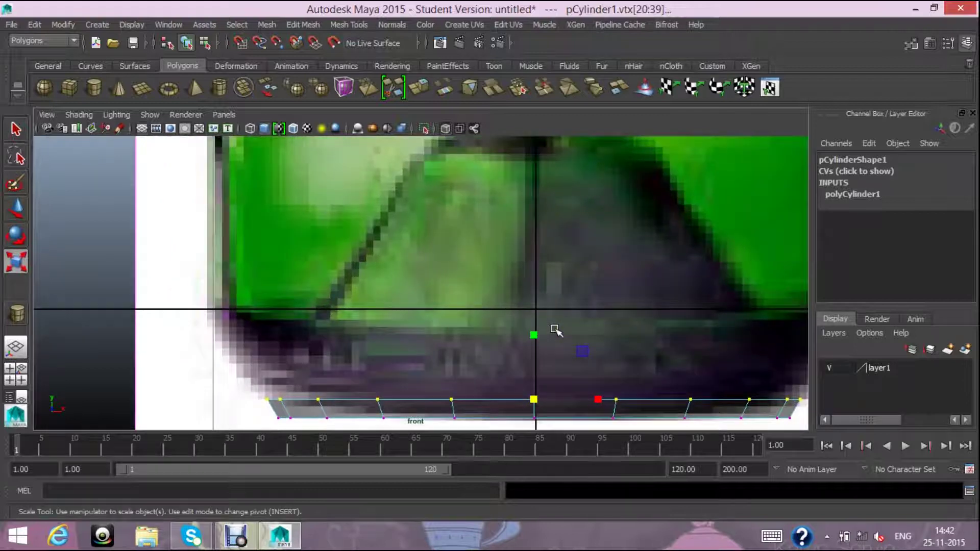
scroll(555, 330, "down", 5)
scroll(553, 330, "up", 2)
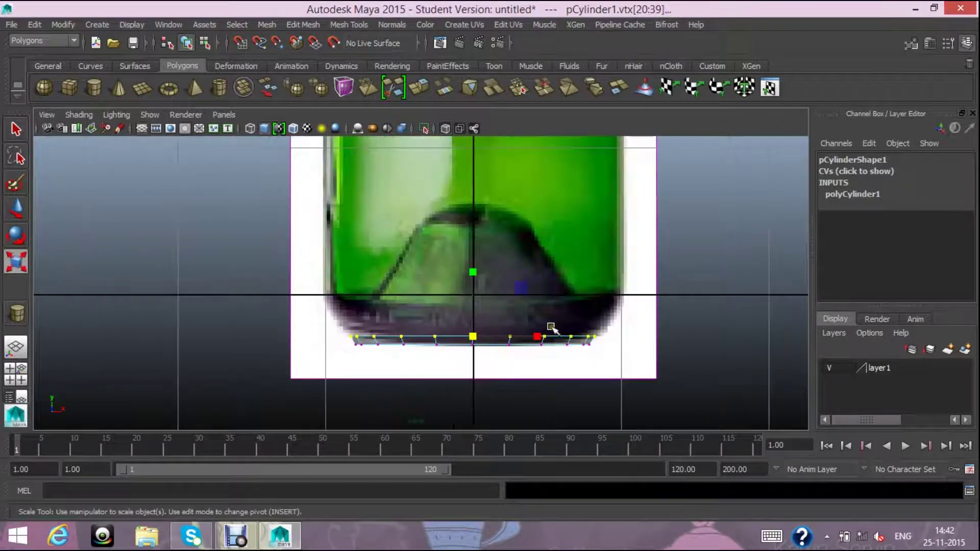
scroll(550, 329, "up", 2)
- Select all of the disc's faces in face mode with the Move tool active
right_click_drag(531, 261, 572, 255)
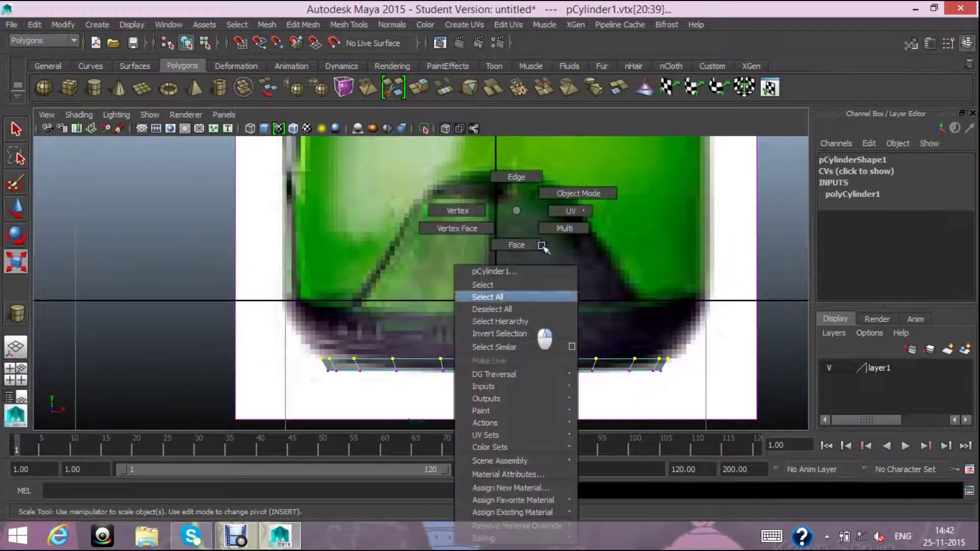
left_click(529, 357)
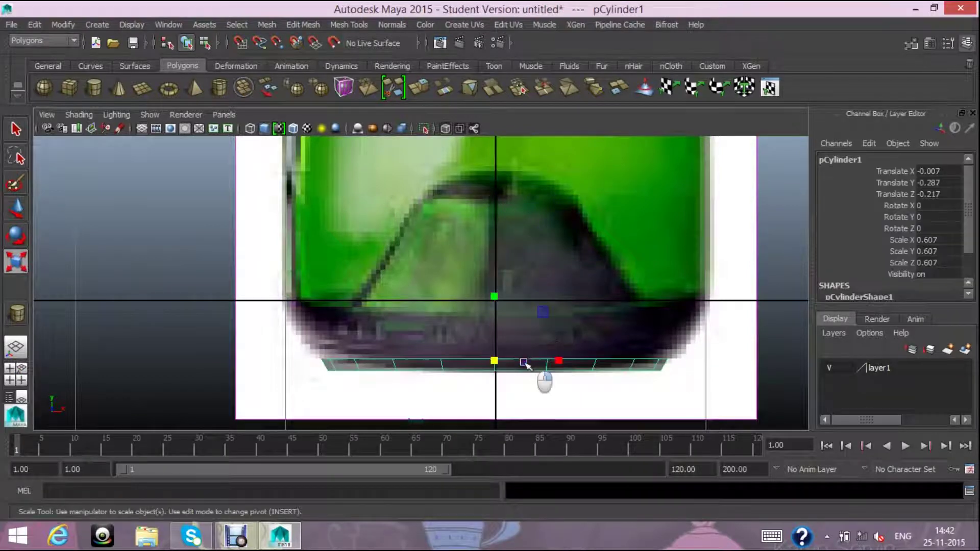
right_click_drag(531, 360, 514, 257)
left_click(309, 326)
mouse_move(296, 322)
left_mouse_down()
mouse_move(487, 368)
mouse_move(683, 369)
left_mouse_up()
key("w")
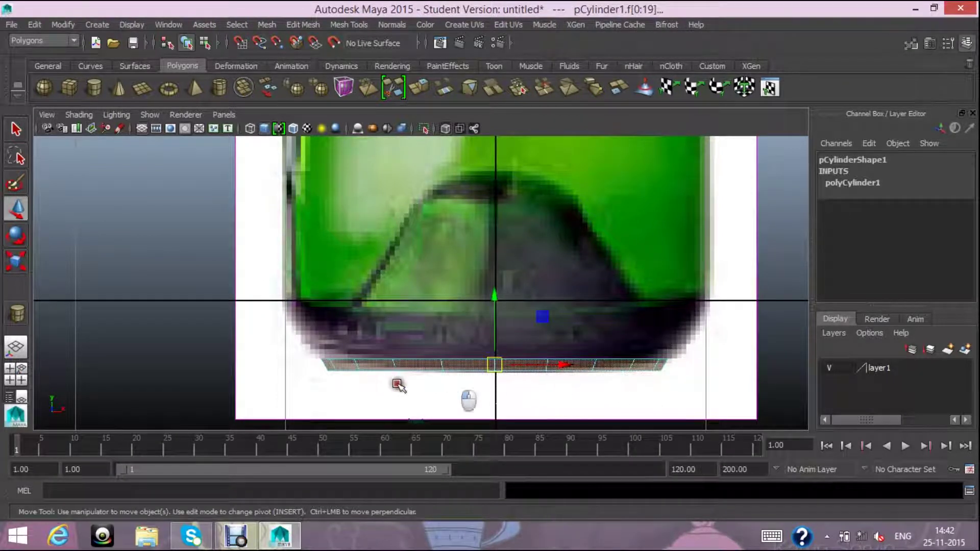
- Extrude the disc's cap faces, raising and widening the first new ring
left_click_drag(306, 380, 300, 370)
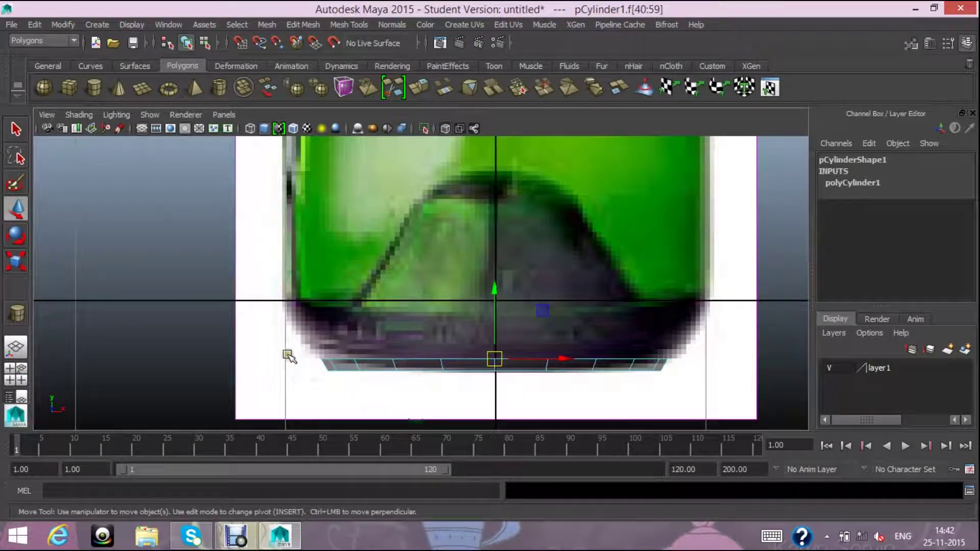
left_click(424, 93)
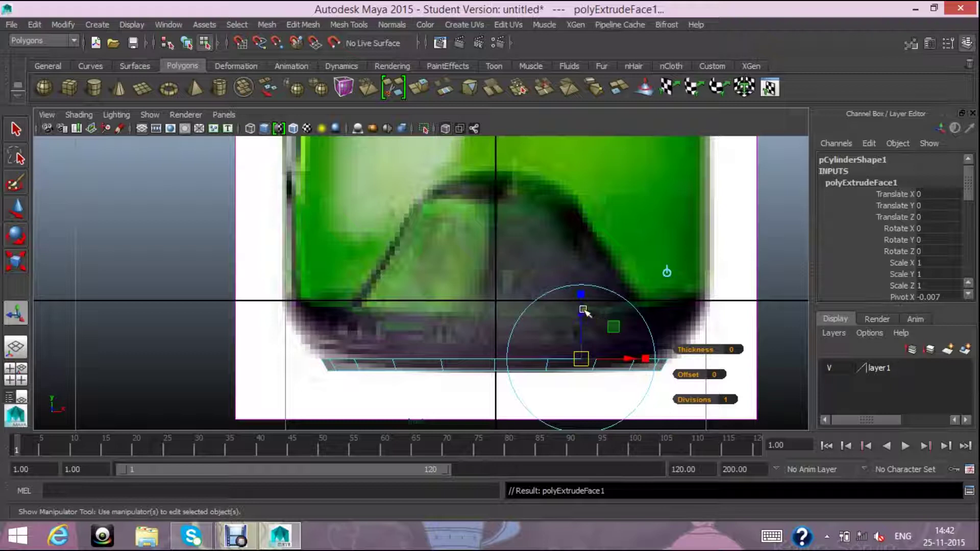
left_click_drag(583, 311, 583, 289)
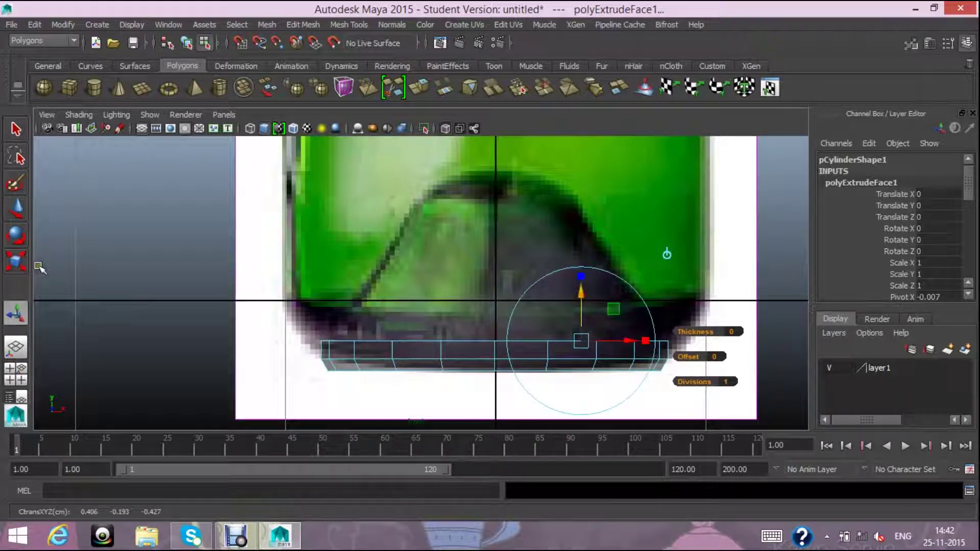
left_click(16, 261)
left_click_drag(495, 339, 510, 345)
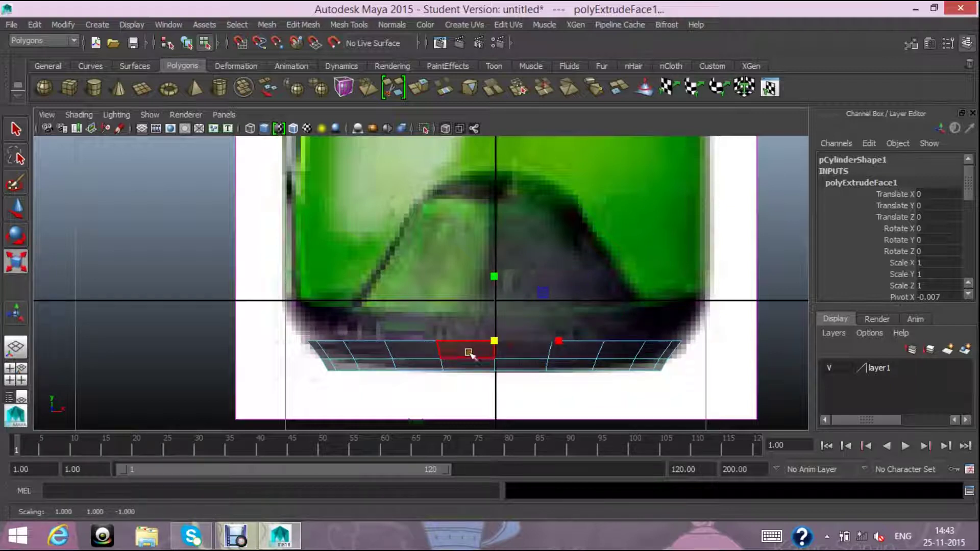
left_click(18, 213)
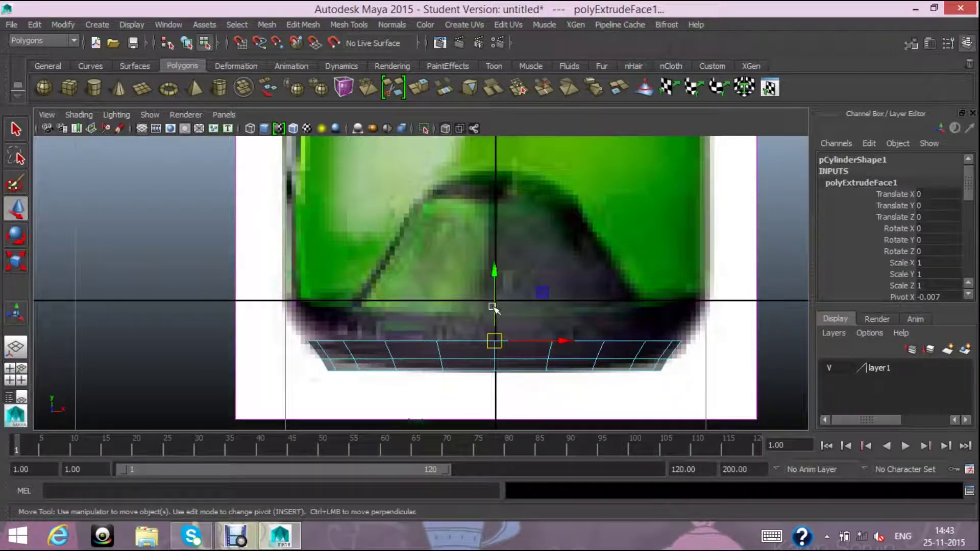
- Extrude a second face ring, raising it and widening it to the bottle outline
left_click(421, 88)
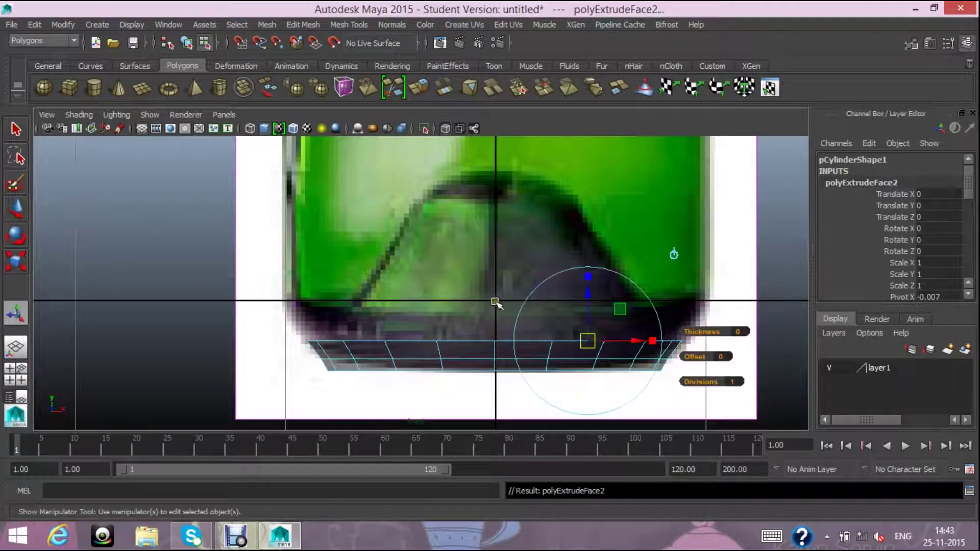
left_click_drag(590, 325, 587, 302)
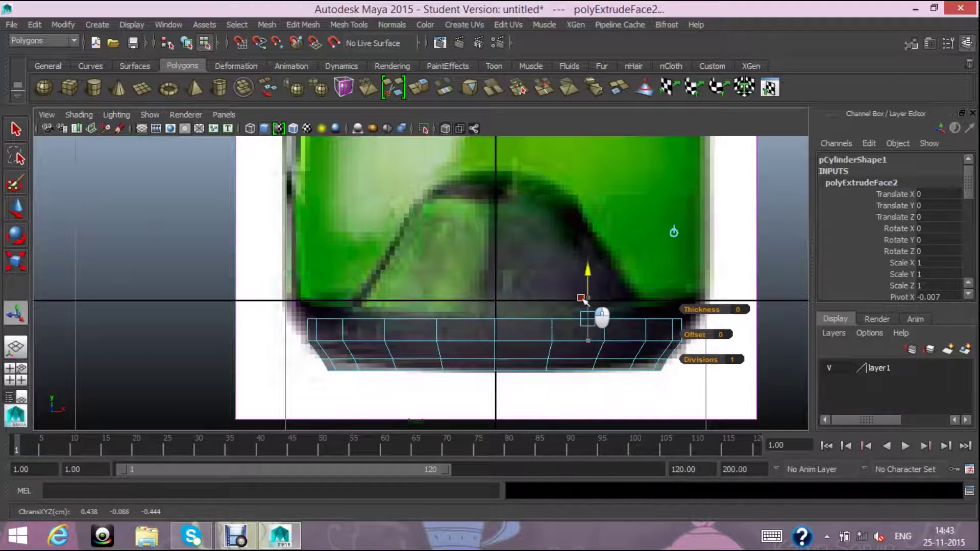
left_click(11, 269)
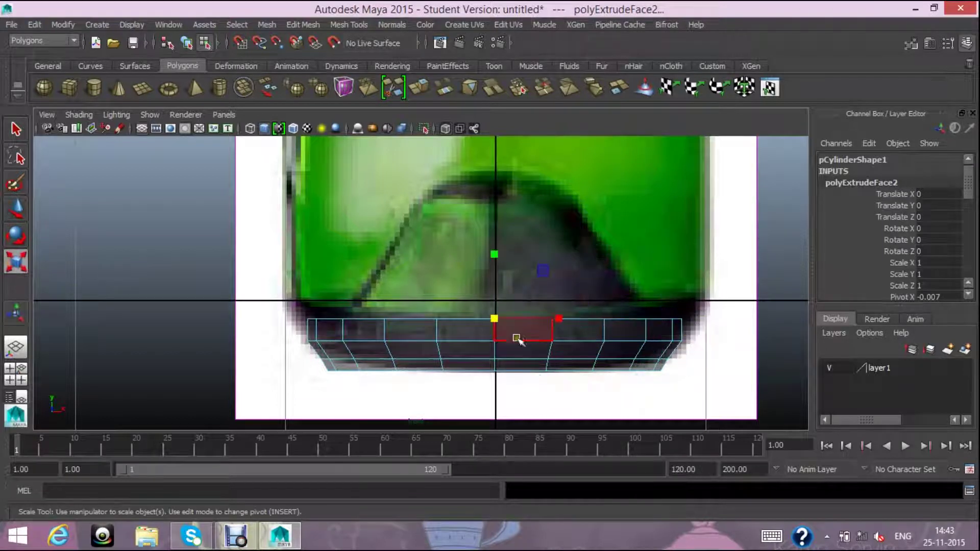
left_click_drag(496, 319, 543, 343)
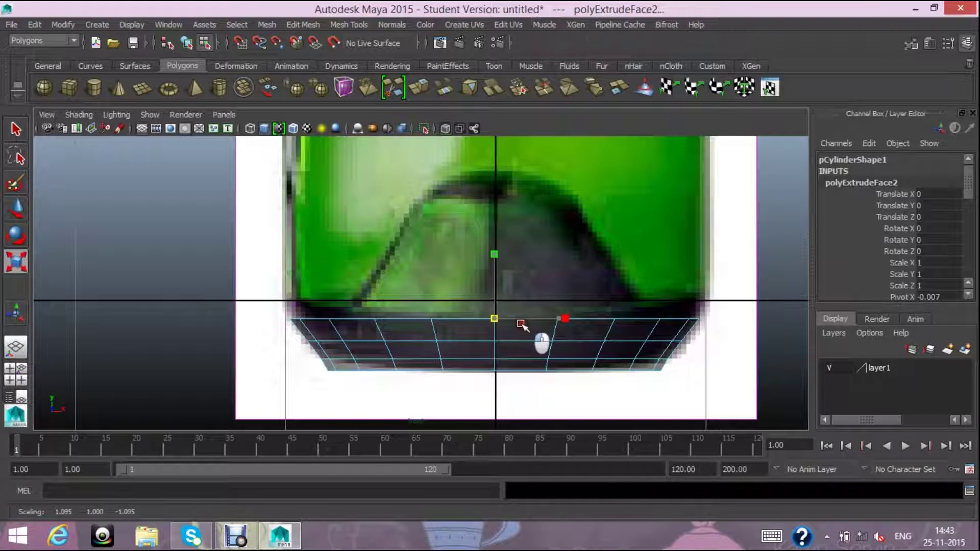
right_click_drag(480, 343, 489, 255)
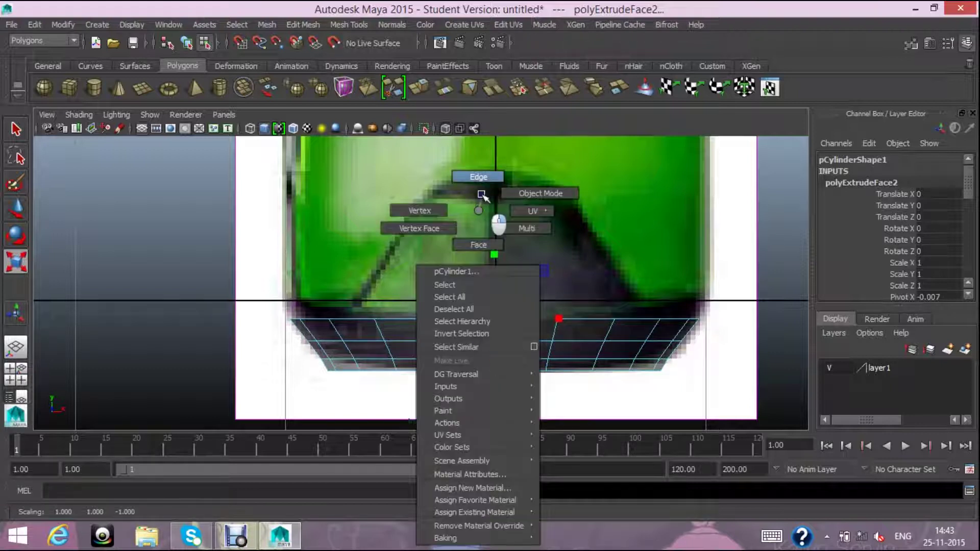
- Slightly widen the base's edge loops to round its bottom curve
left_click(459, 339)
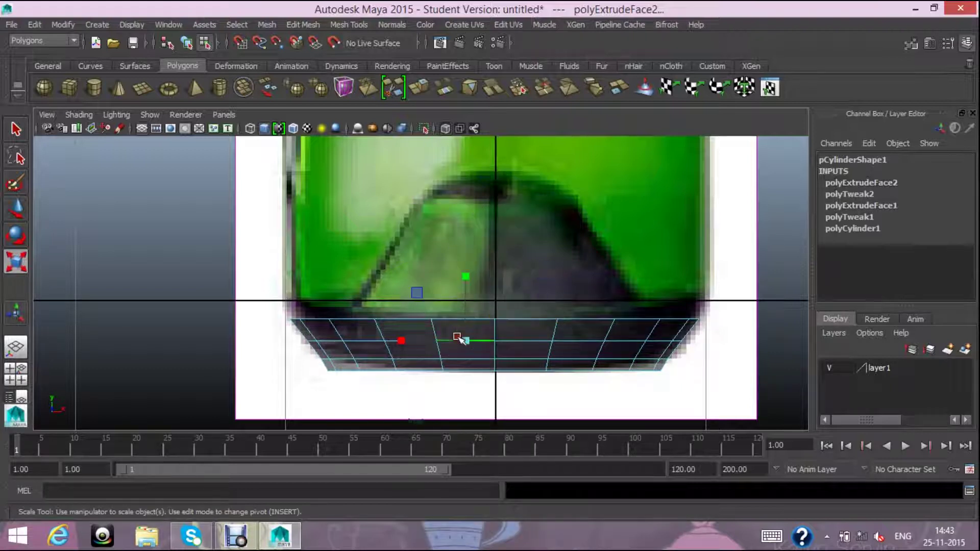
mouse_move(492, 340)
left_mouse_down()
mouse_move(509, 354)
mouse_move(453, 360)
mouse_move(502, 360)
mouse_move(491, 354)
mouse_move(503, 344)
mouse_move(499, 318)
left_mouse_up()
double_click(446, 359)
double_click(422, 337)
double_click(488, 318)
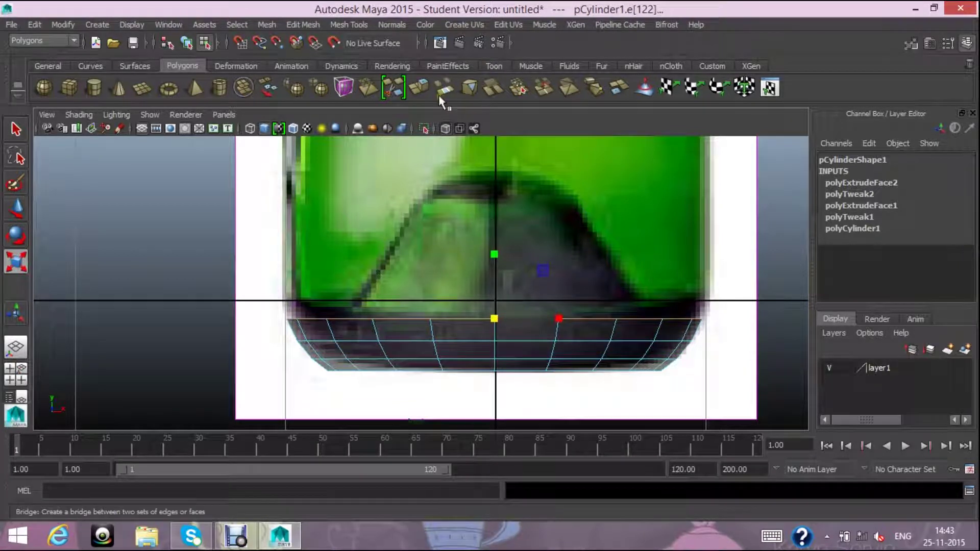
- Extrude the top ring of faces (polyExtrudeFace3) and lift it slightly up the bottle
left_click(16, 209)
right_click_drag(421, 360, 406, 242)
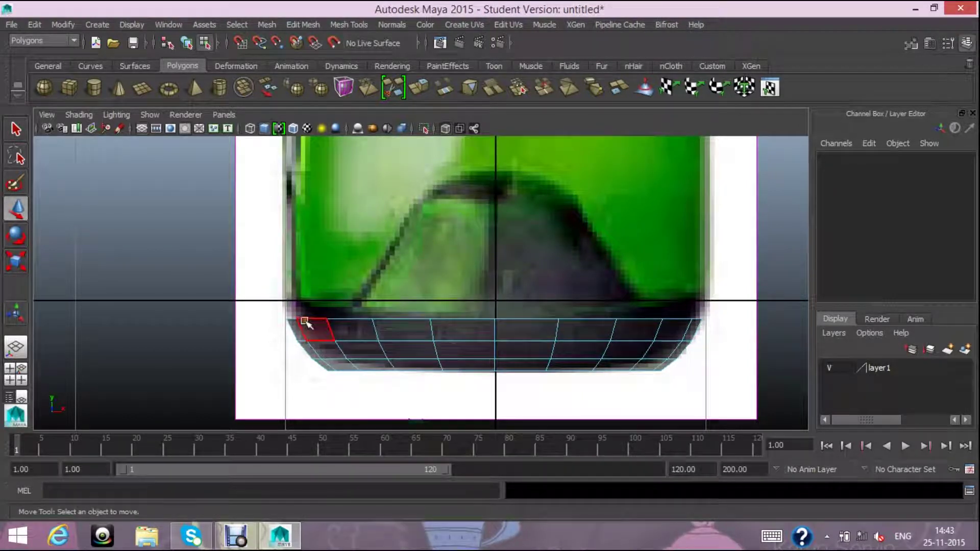
left_click_drag(270, 295, 735, 330)
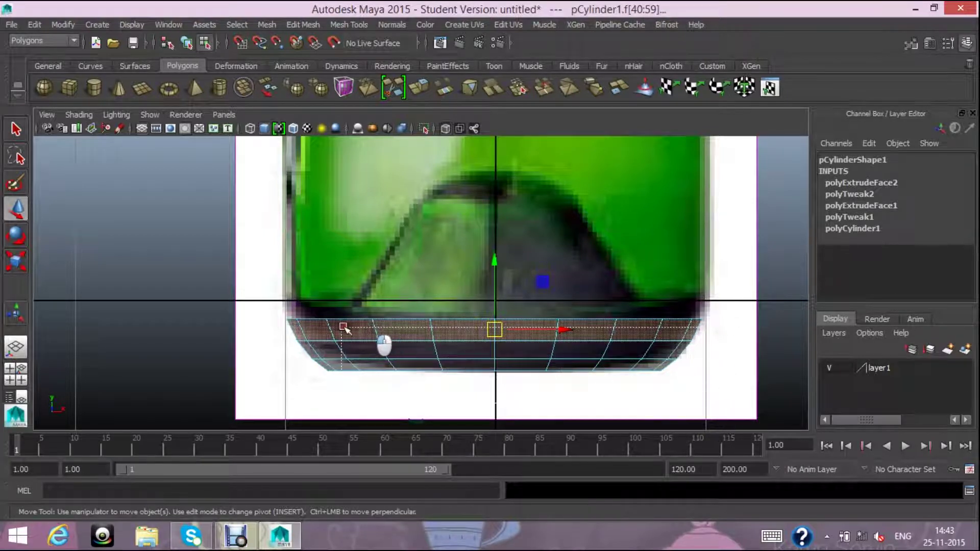
key("ctrl+z")
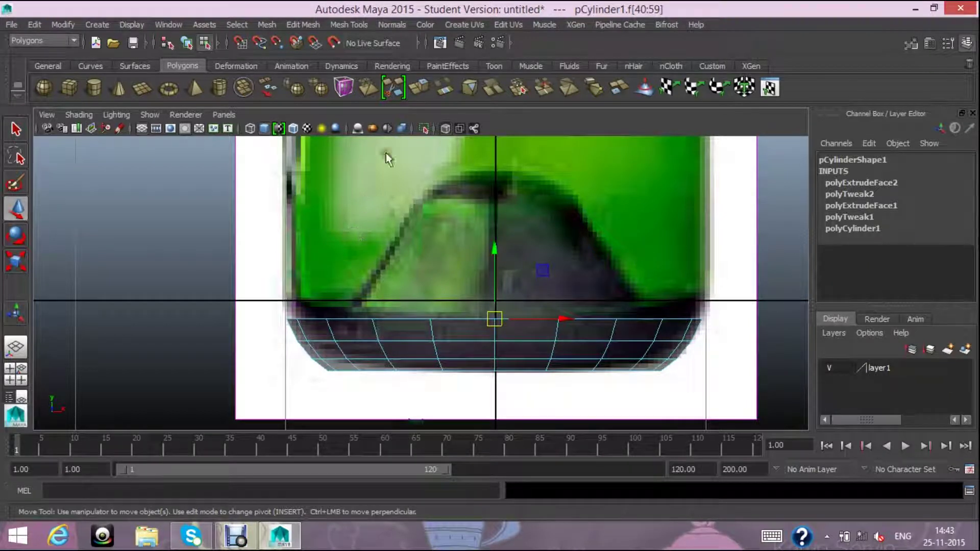
left_click(419, 88)
left_click_drag(602, 295, 593, 276)
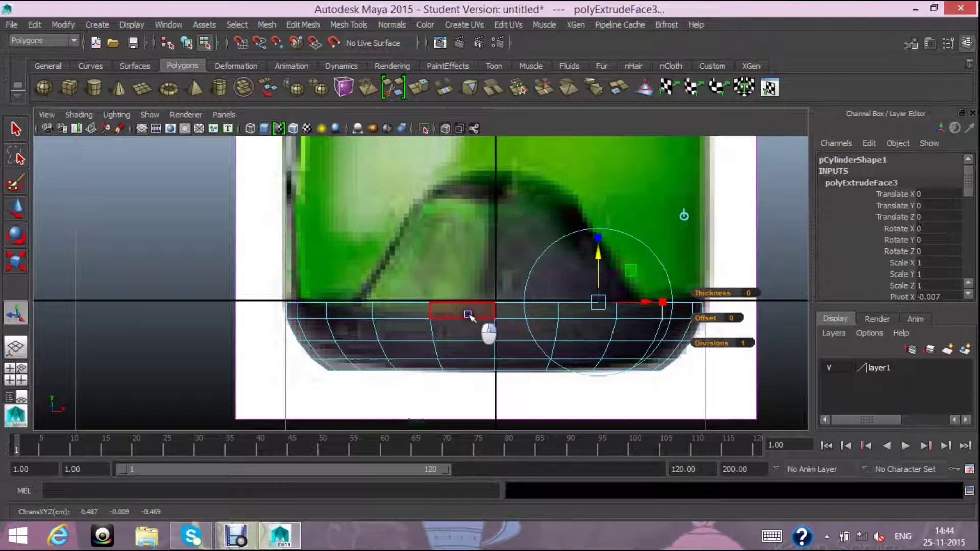
right_click_drag(490, 270, 556, 217)
- Nudge the base mesh along X so it sits centred on the bottle reference
left_click(710, 250)
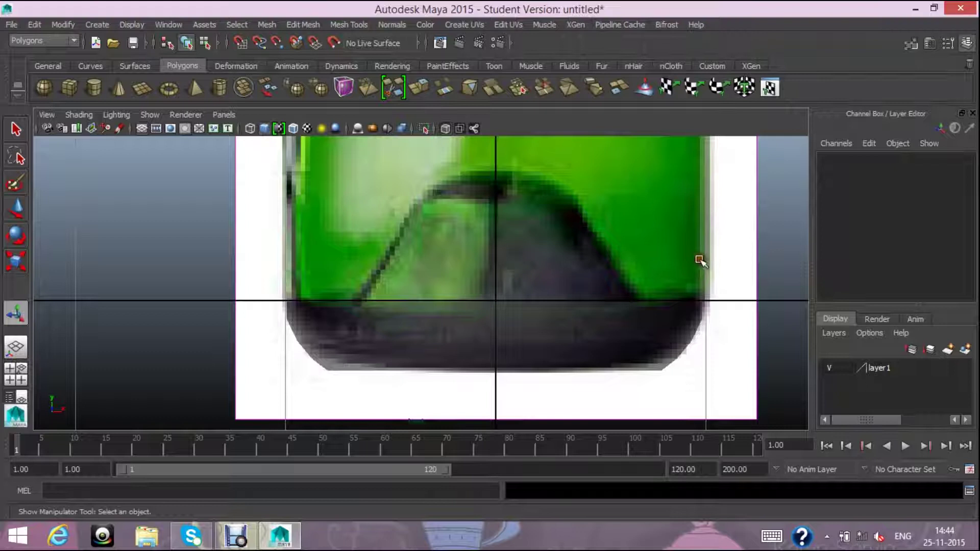
left_click(734, 278)
scroll(735, 281, "down", 5)
scroll(735, 289, "down", 2)
scroll(735, 290, "up", 2)
scroll(734, 289, "up", 1)
scroll(714, 291, "up", 1)
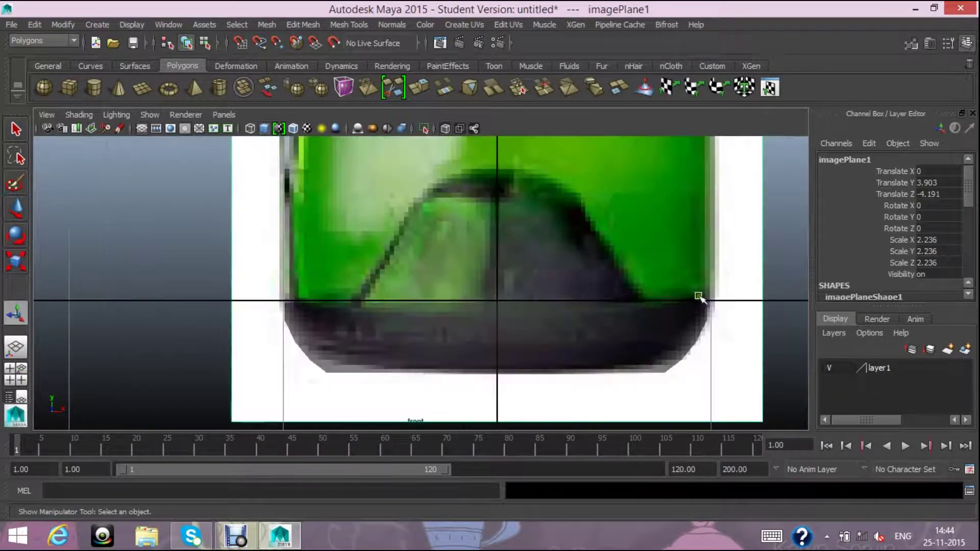
left_click(594, 347)
left_click(17, 204)
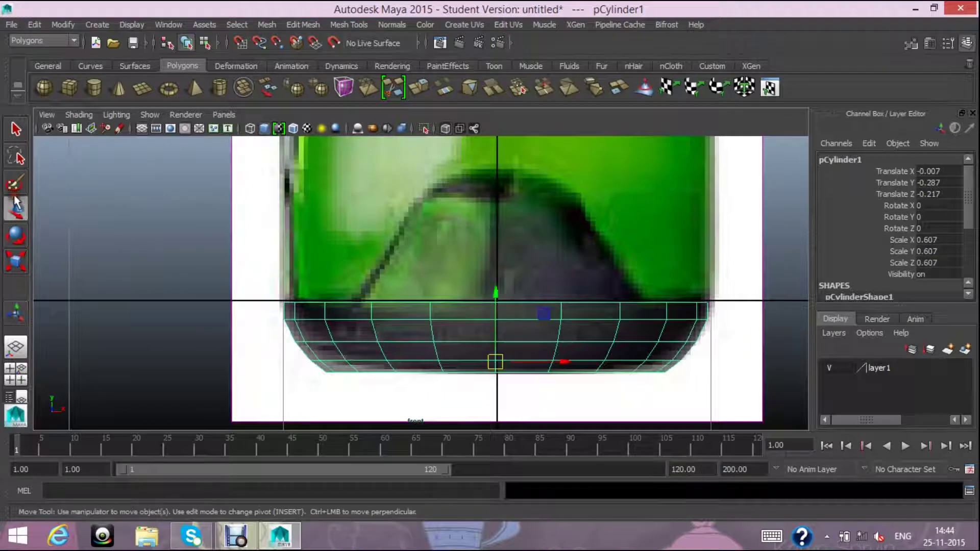
left_click_drag(582, 365, 575, 362)
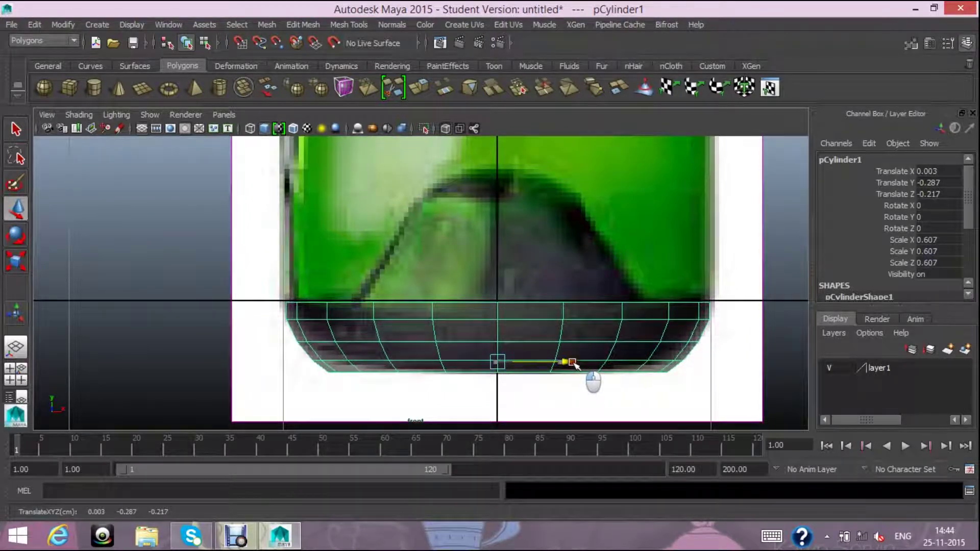
- Slightly rescale the base's top edge loop to match the bottle curve
left_click(629, 396)
left_click(567, 309)
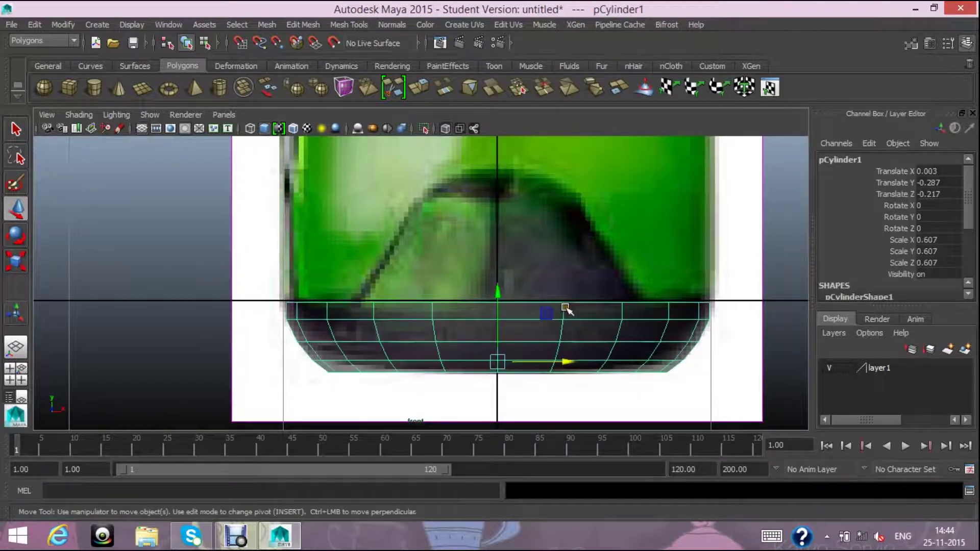
right_click_drag(561, 216, 564, 180)
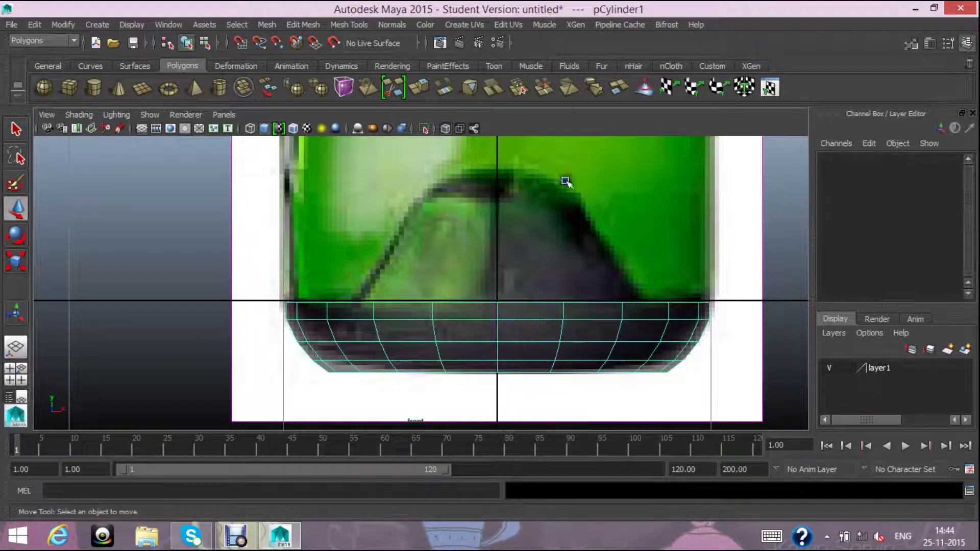
left_click(505, 302)
left_click(16, 261)
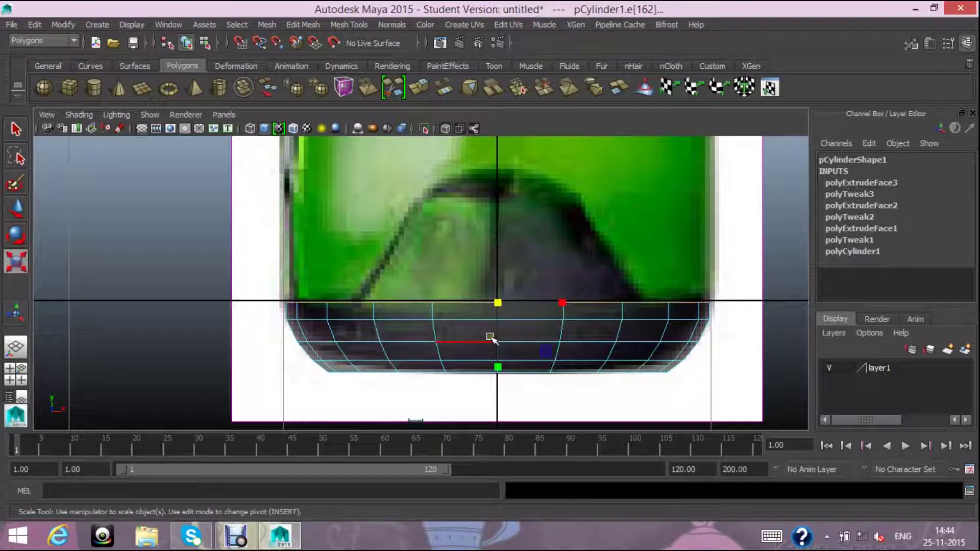
left_click_drag(497, 305, 488, 309)
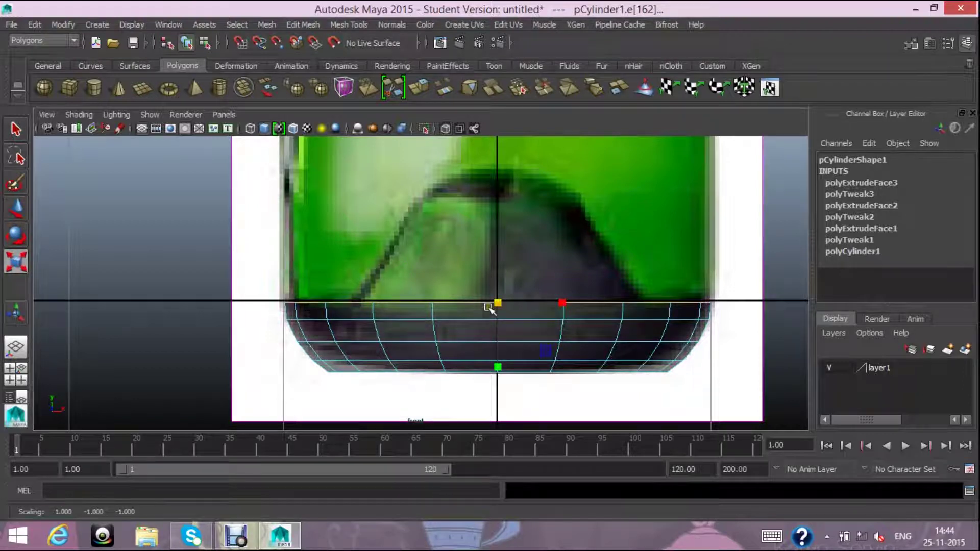
right_click_drag(438, 213, 493, 194)
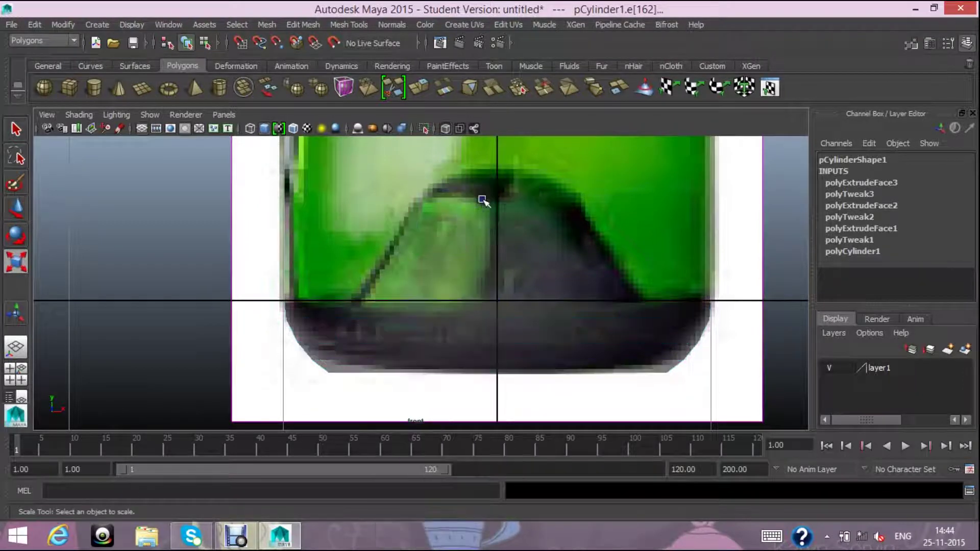
- Select the top row of faces on the base in face mode
right_click_drag(493, 224, 505, 268)
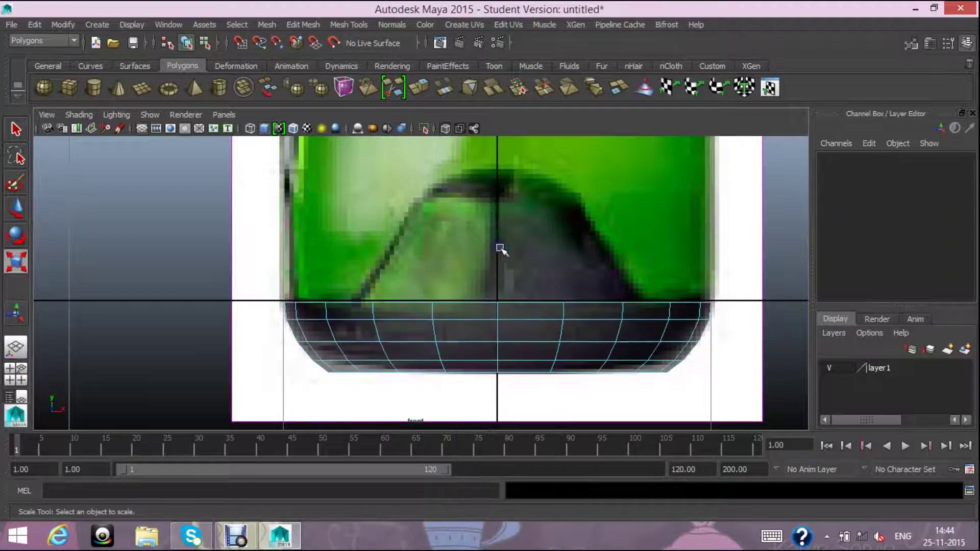
left_click_drag(281, 303, 740, 288)
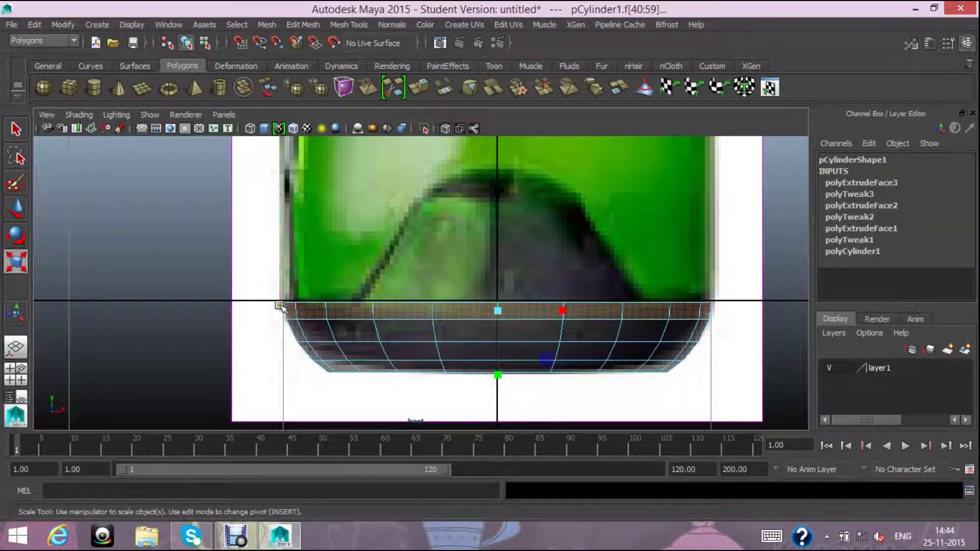
left_click(729, 421)
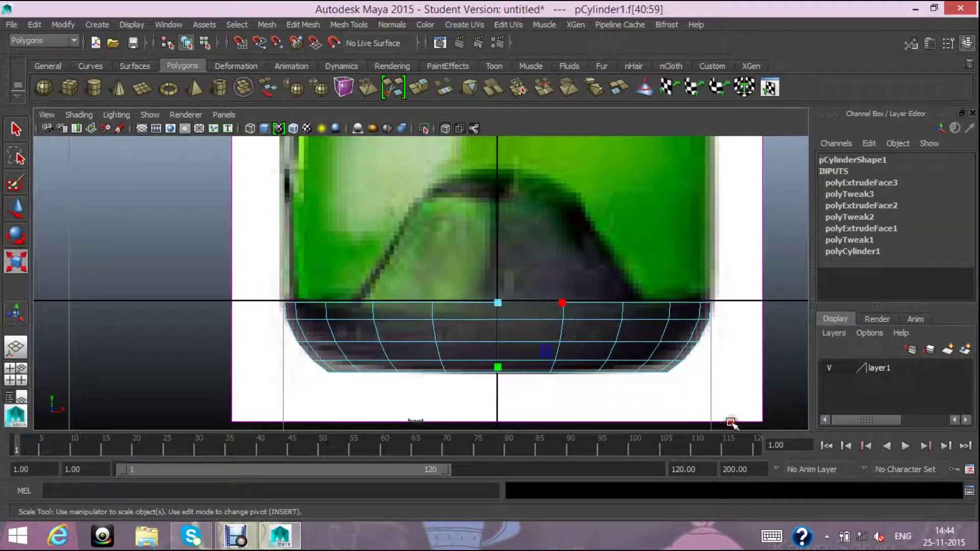
- Extrude the top faces and raise the new ring up the bottle body
left_click(418, 87)
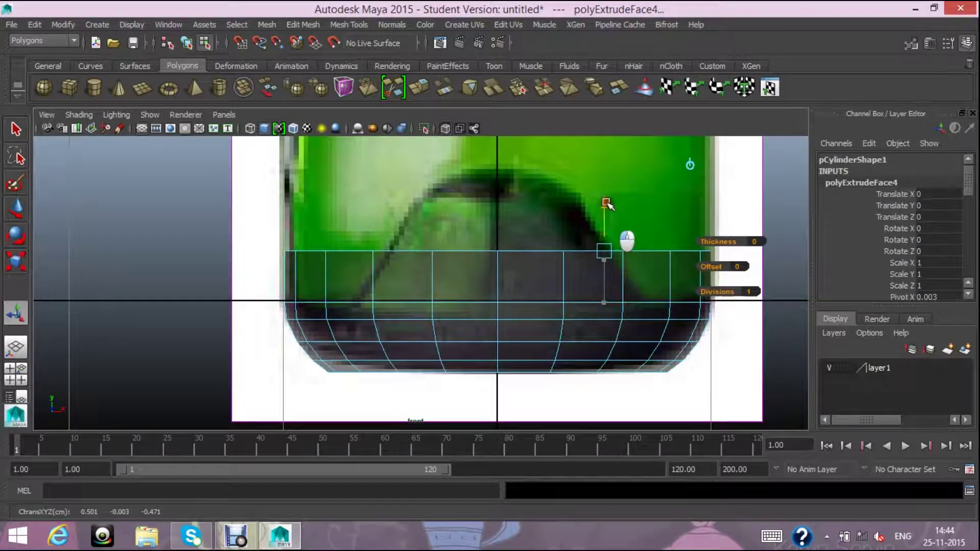
scroll(604, 178, "down", 5)
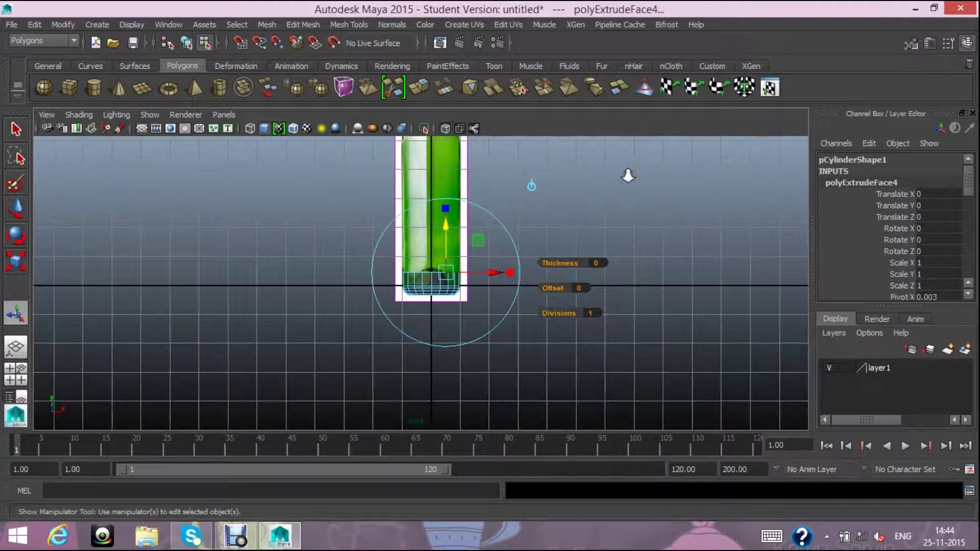
scroll(617, 175, "up", 5)
scroll(614, 180, "down", 2)
scroll(615, 180, "down", 3)
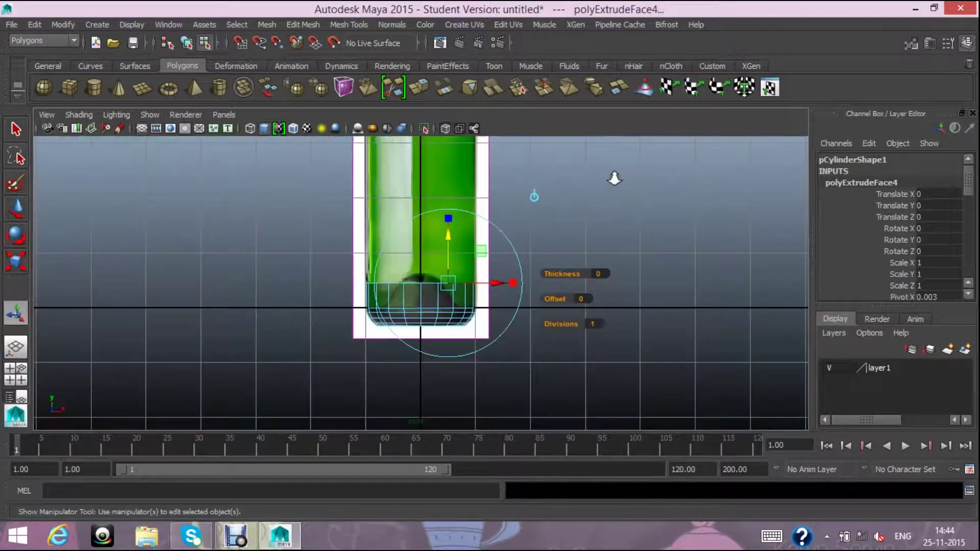
left_click_drag(437, 238, 451, 180)
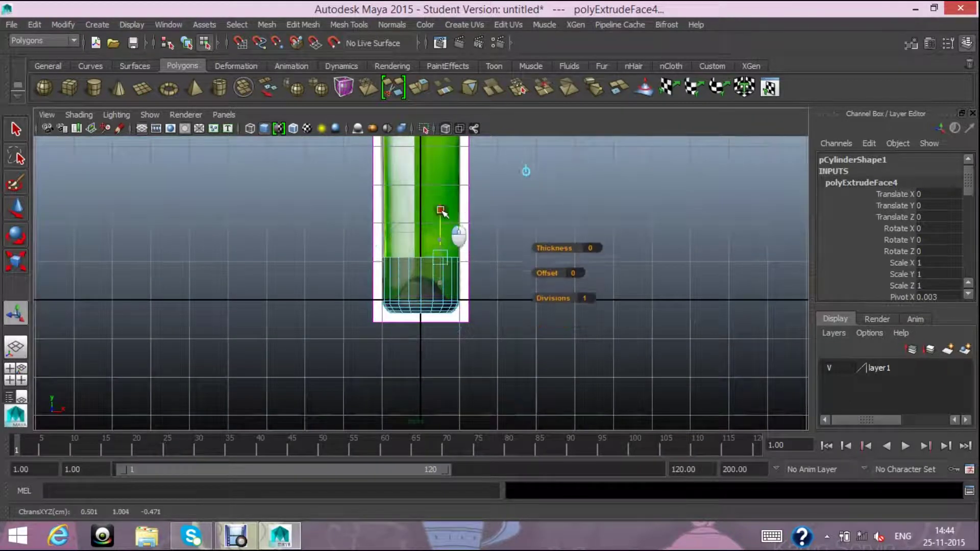
- Extrude the top faces once more and lift them higher along the straight body
left_click(419, 86)
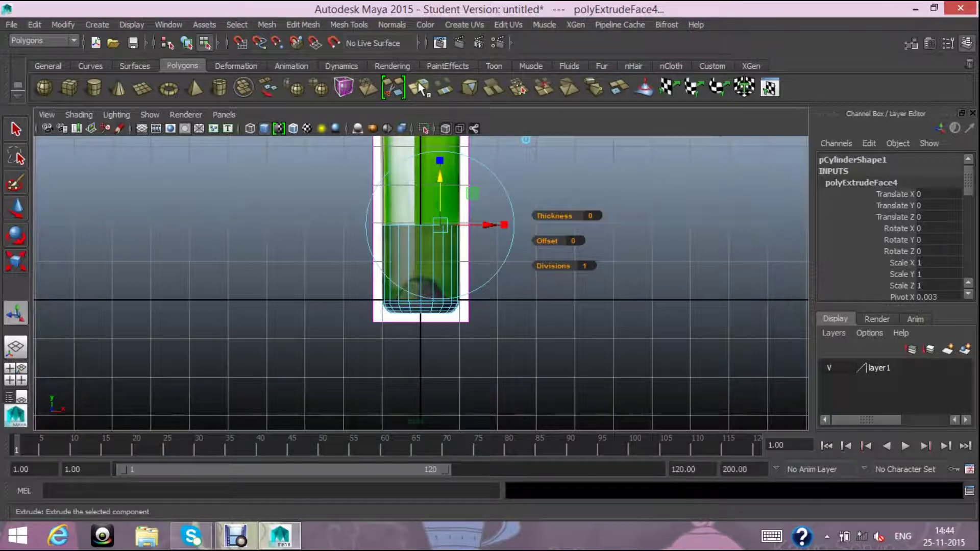
scroll(601, 239, "up", 2)
scroll(601, 238, "down", 2)
scroll(613, 250, "down", 1)
mouse_move(628, 258)
middle_mouse_down("alt")
mouse_move(637, 322)
mouse_move(627, 398)
mouse_move(647, 299)
middle_mouse_up("alt")
scroll(645, 295, "up", 1)
scroll(658, 280, "up", 1)
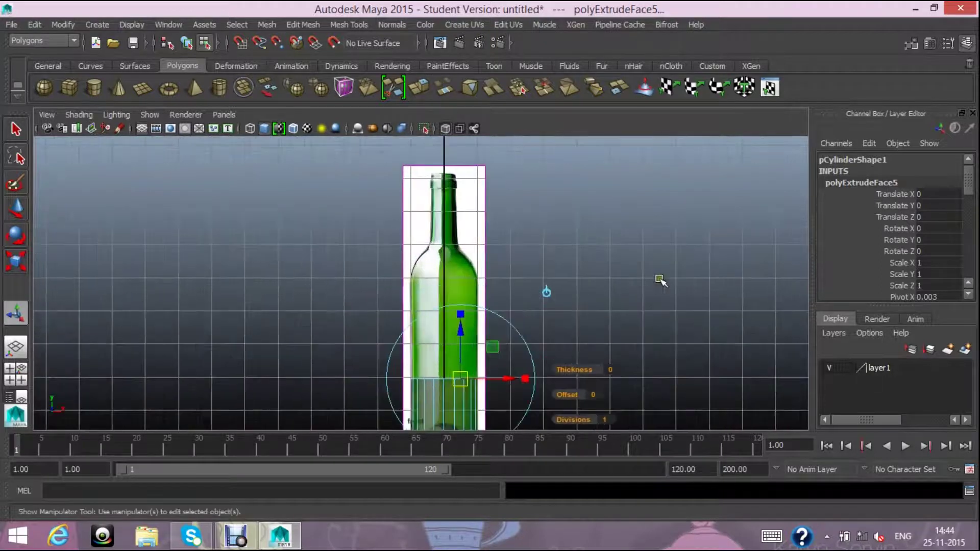
left_click_drag(456, 337, 470, 264)
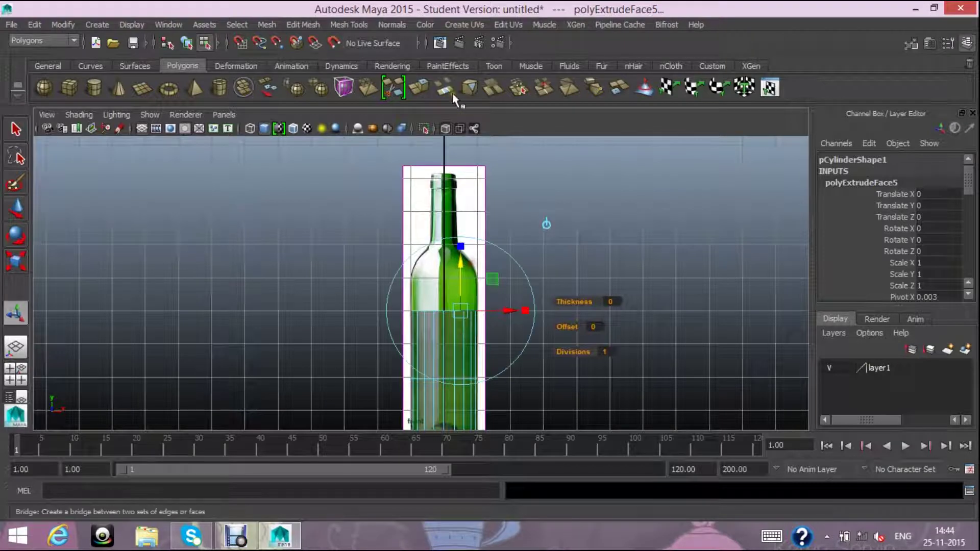
- Extrude again with Ctrl+E and pull the faces up to the shoulder (polyExtrudeFace6)
key("ctrl+e")
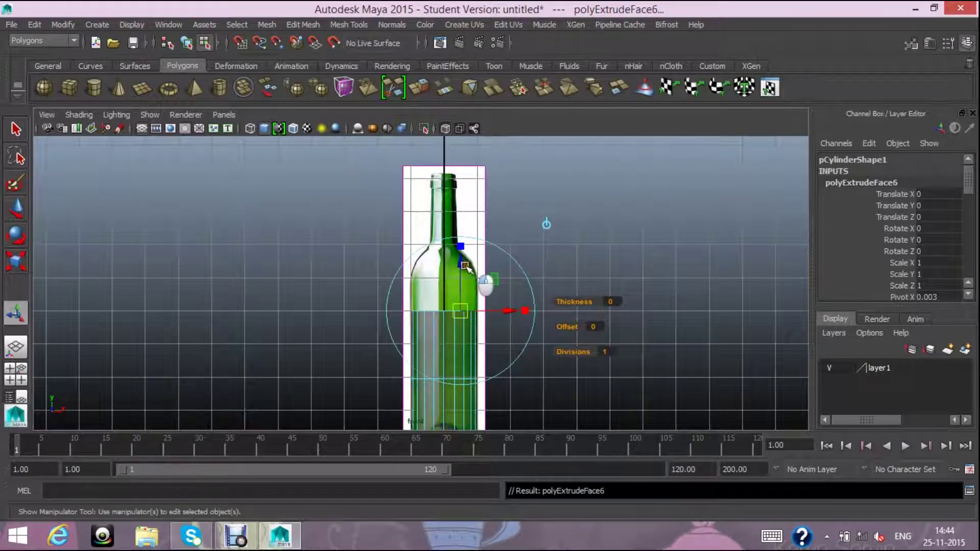
left_click_drag(466, 267, 472, 229)
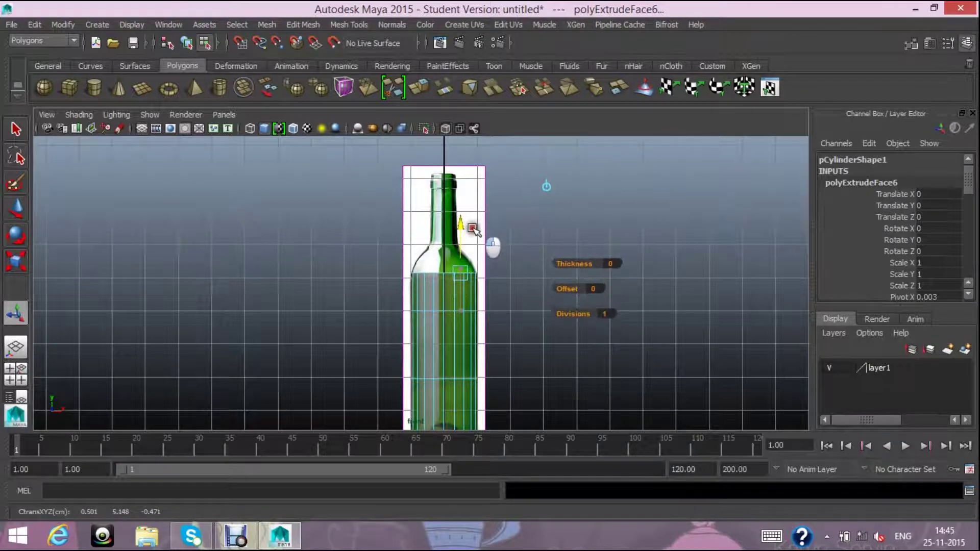
scroll(539, 245, "down", 1)
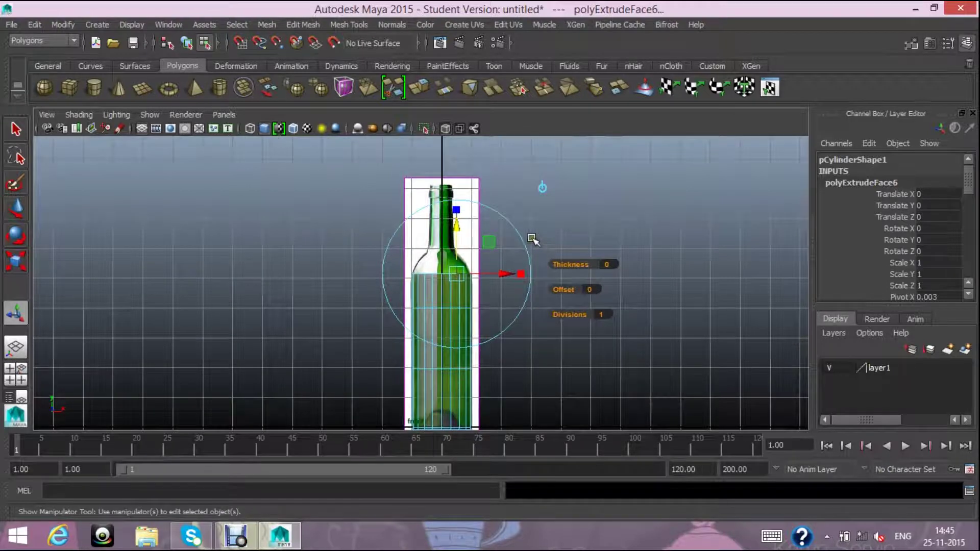
key("f")
scroll(532, 238, "down", 5)
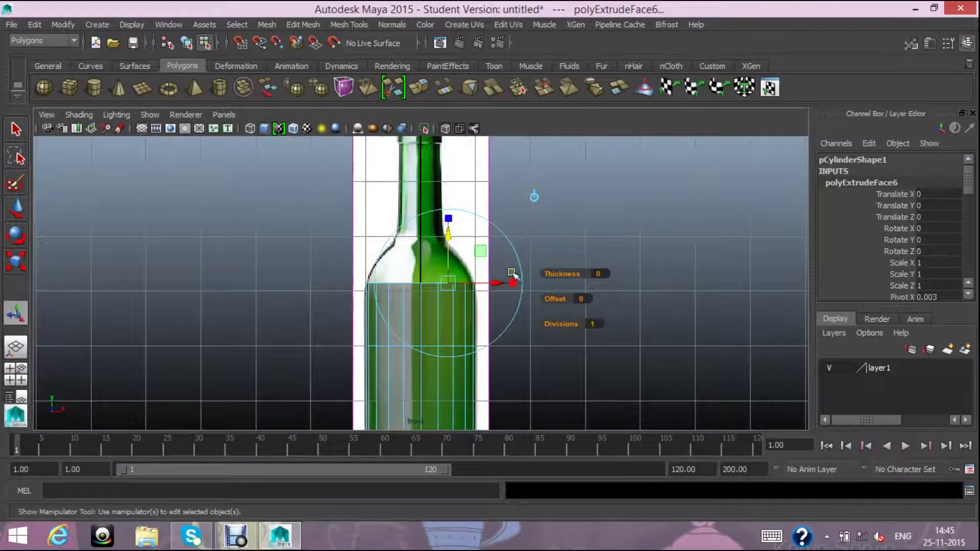
scroll(511, 274, "up", 2)
scroll(467, 287, "up", 2)
scroll(469, 262, "up", 1)
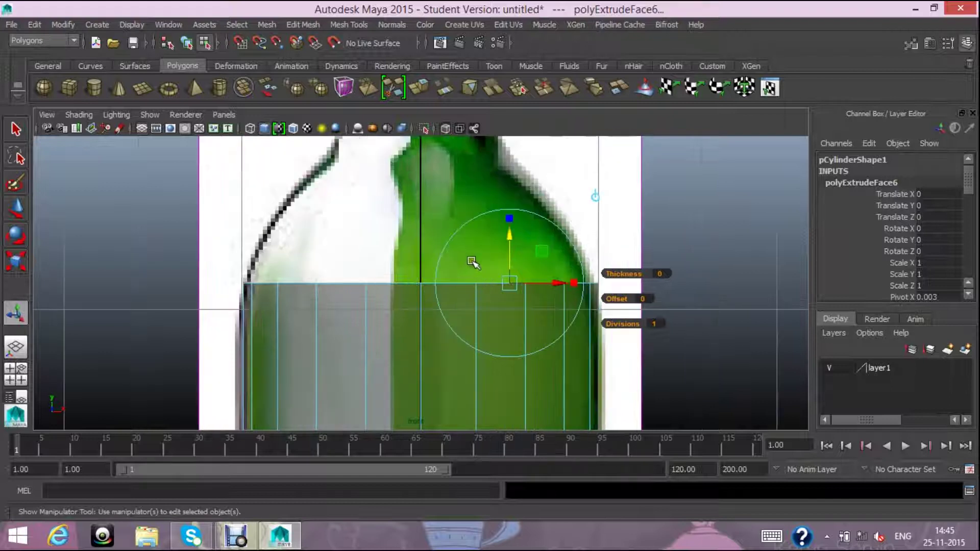
- Extrude a new ring, raise it slightly and taper it inward to match the reference
left_click(425, 88)
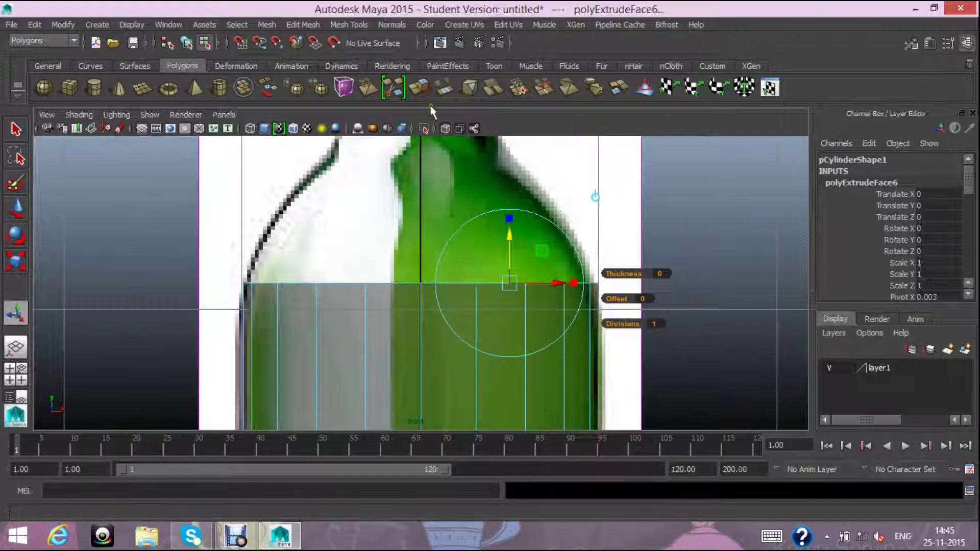
left_click_drag(510, 240, 509, 220)
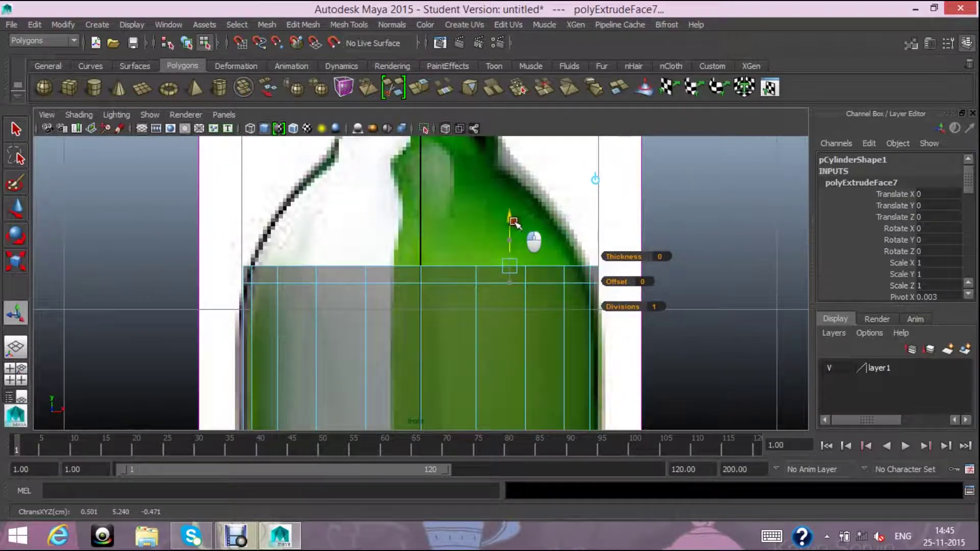
left_click(23, 263)
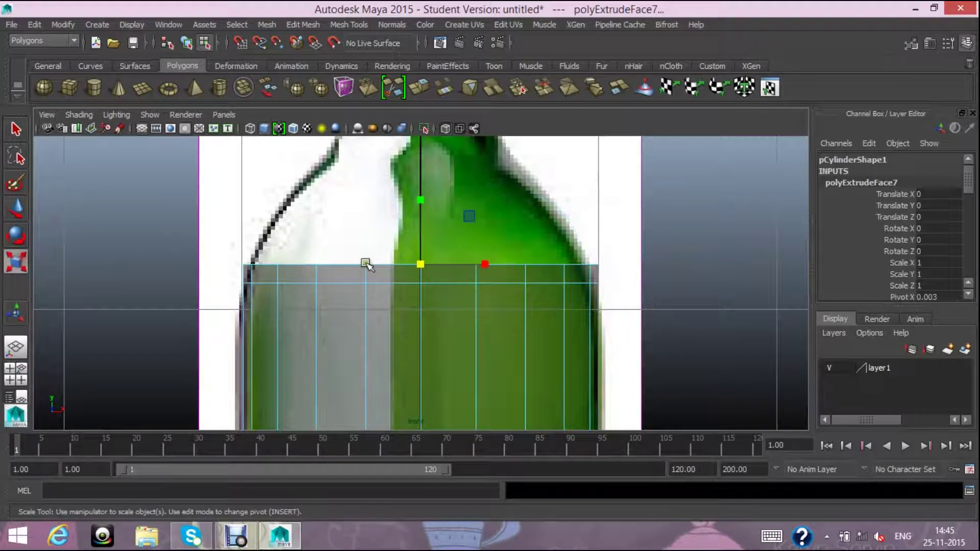
left_click_drag(423, 267, 415, 264)
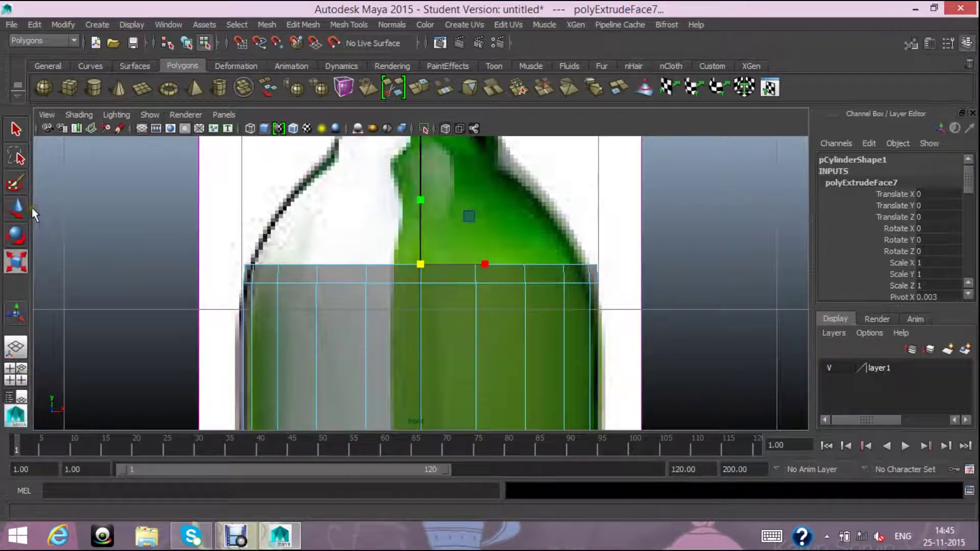
left_click(17, 208)
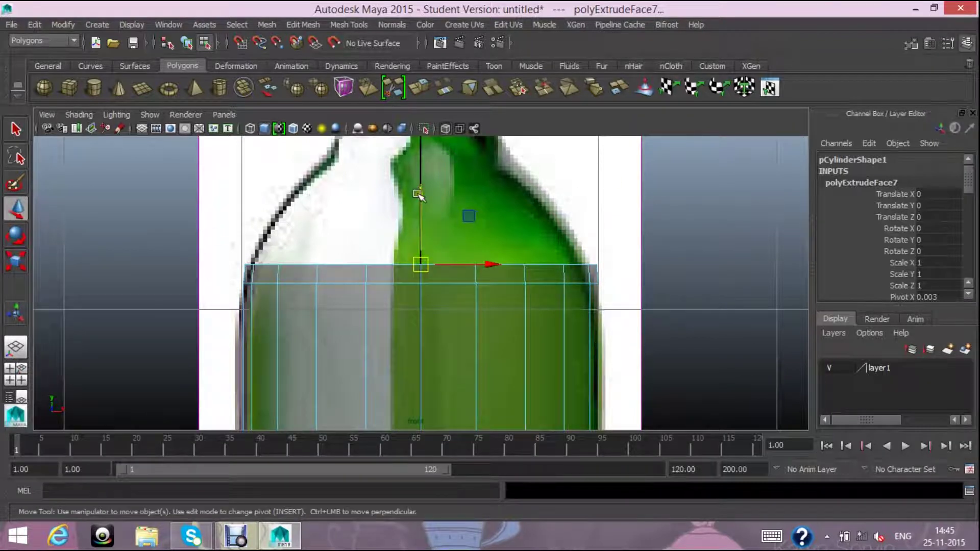
left_click_drag(419, 195, 419, 199)
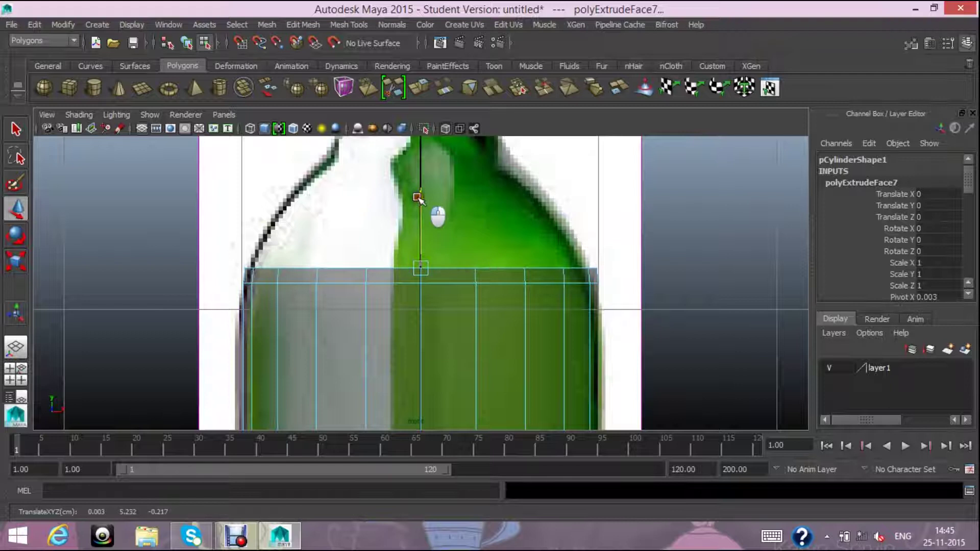
left_click(16, 263)
left_click_drag(422, 268, 433, 281)
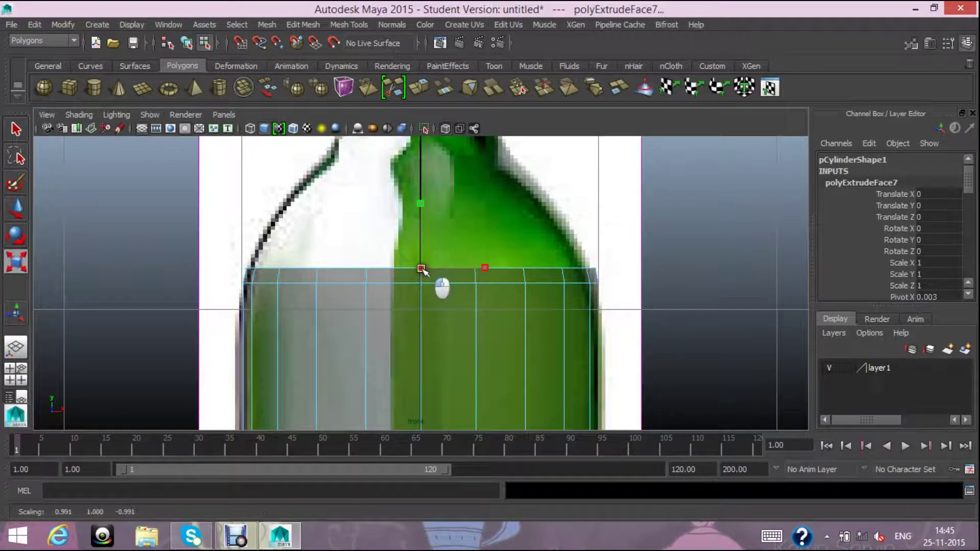
- Extrude another ring up the shoulder and taper it inward, reaching polyExtrudeFace9
left_click(418, 85)
left_click_drag(509, 228, 508, 207)
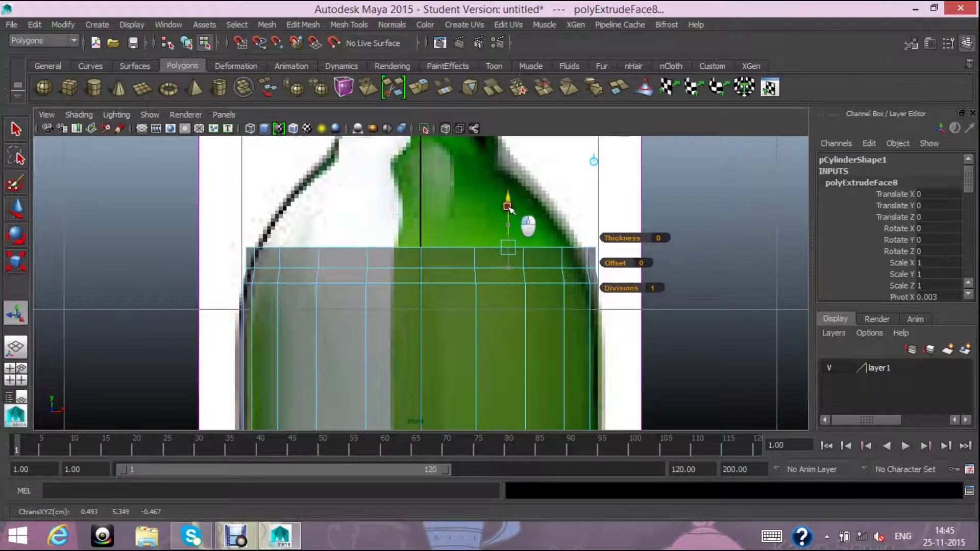
left_click(17, 261)
left_click_drag(421, 251, 403, 243)
left_click_drag(408, 244, 408, 244)
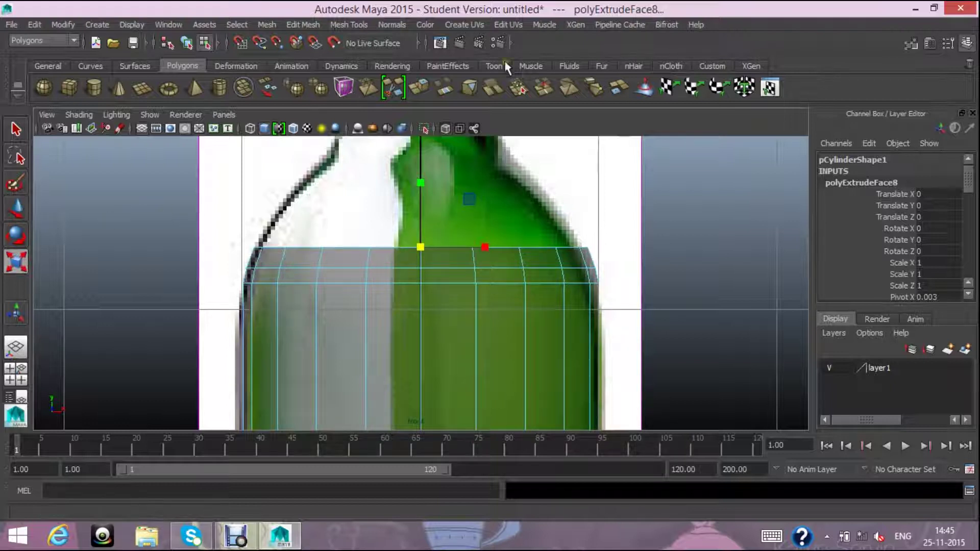
left_click(419, 88)
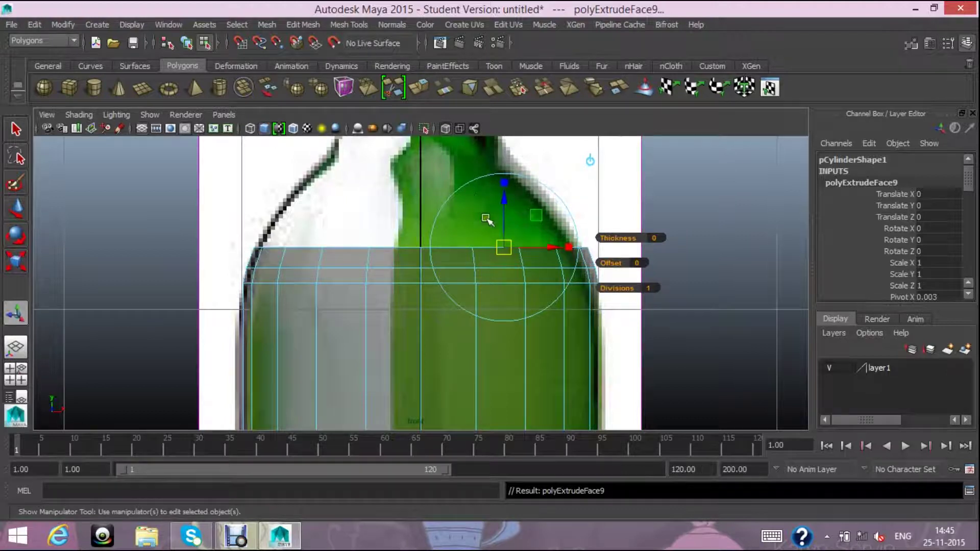
- Raise the newest ring toward the neck and taper it inward along the shoulder
left_click_drag(503, 204, 502, 176)
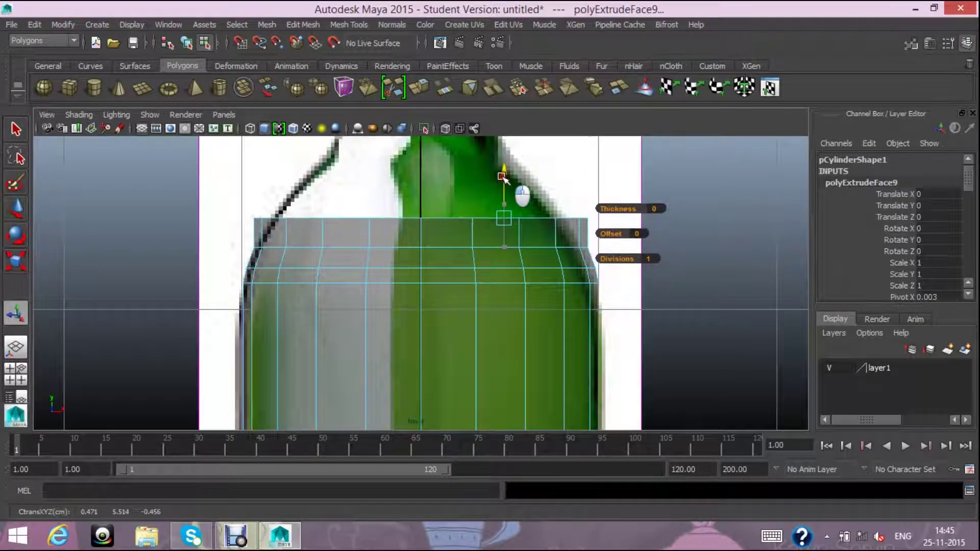
left_click(15, 261)
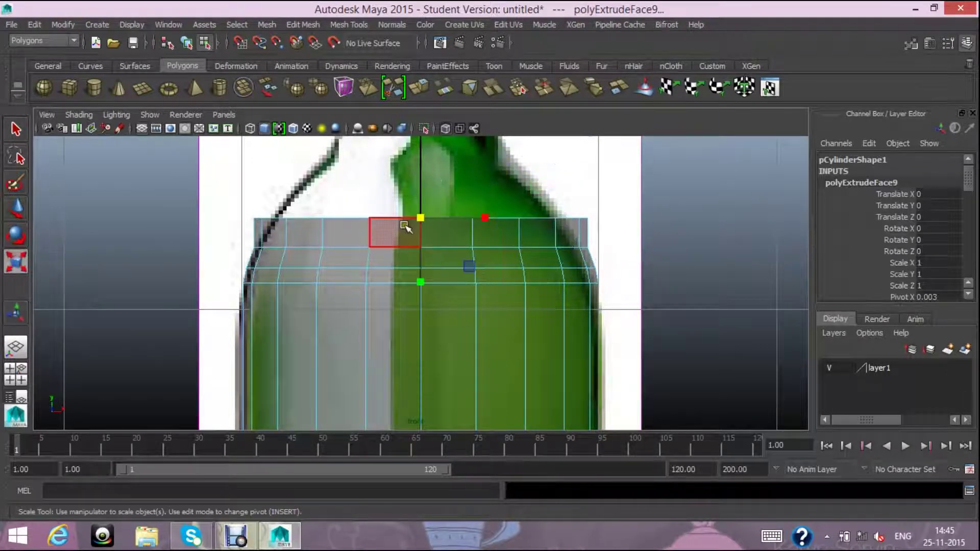
left_click_drag(420, 218, 394, 228)
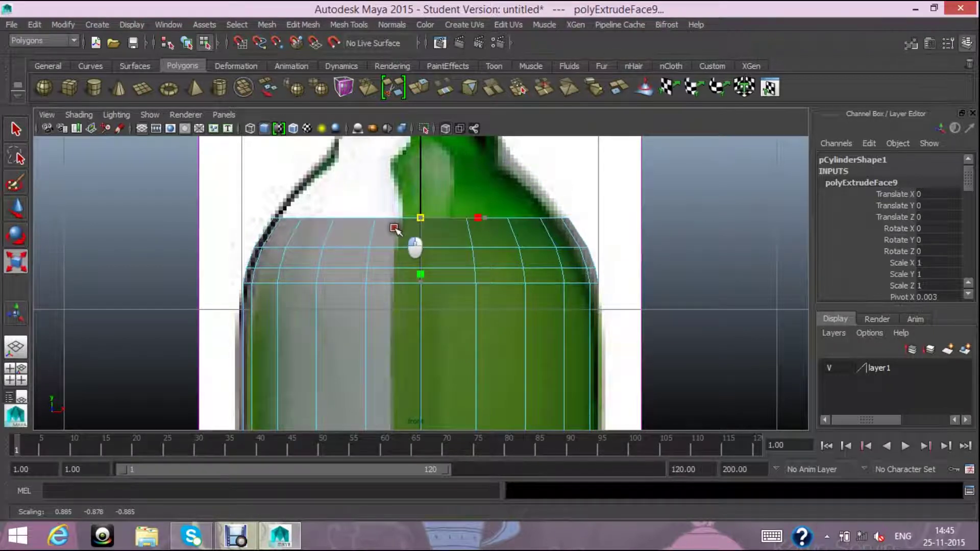
- Nudge the shoulder's horizontal edge loop up slightly and adjust its width
left_click(397, 231)
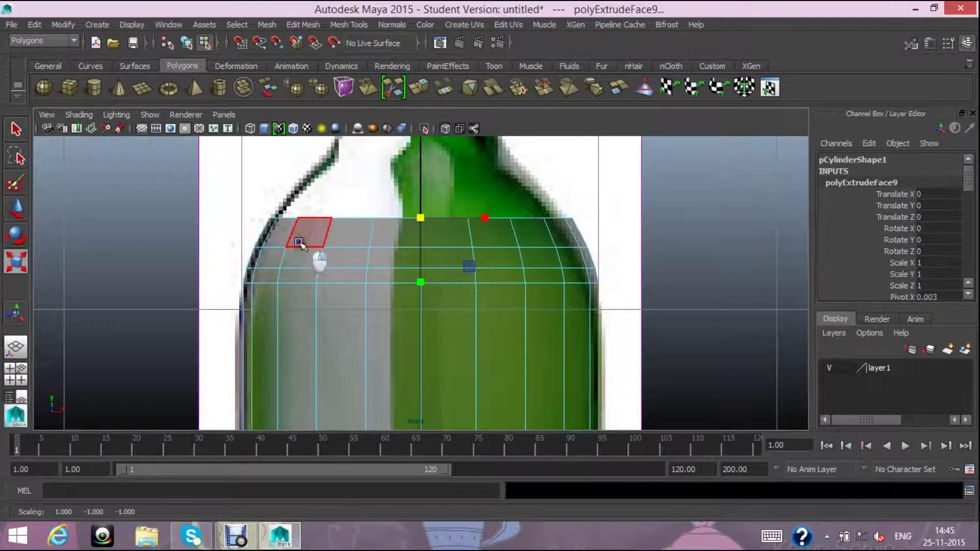
right_click_drag(300, 244, 372, 249)
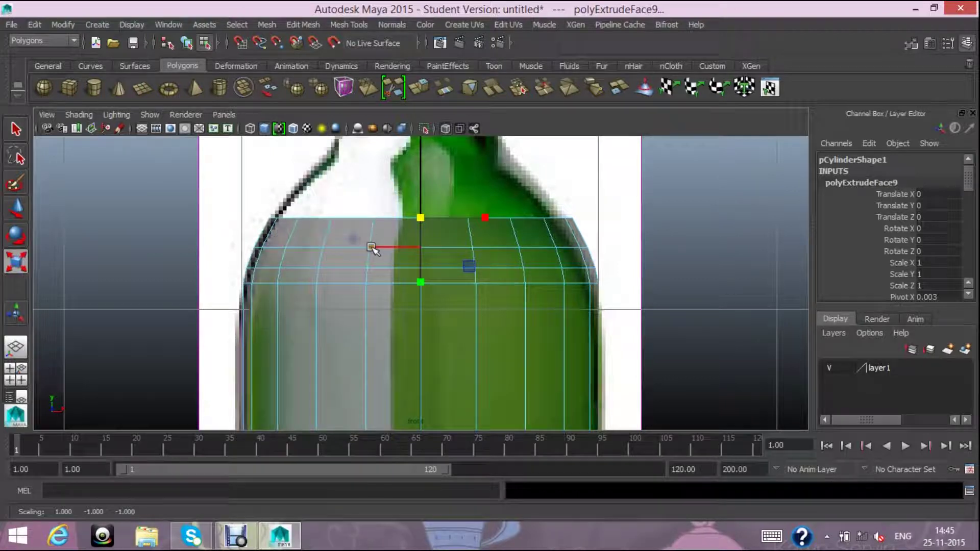
double_click(352, 247)
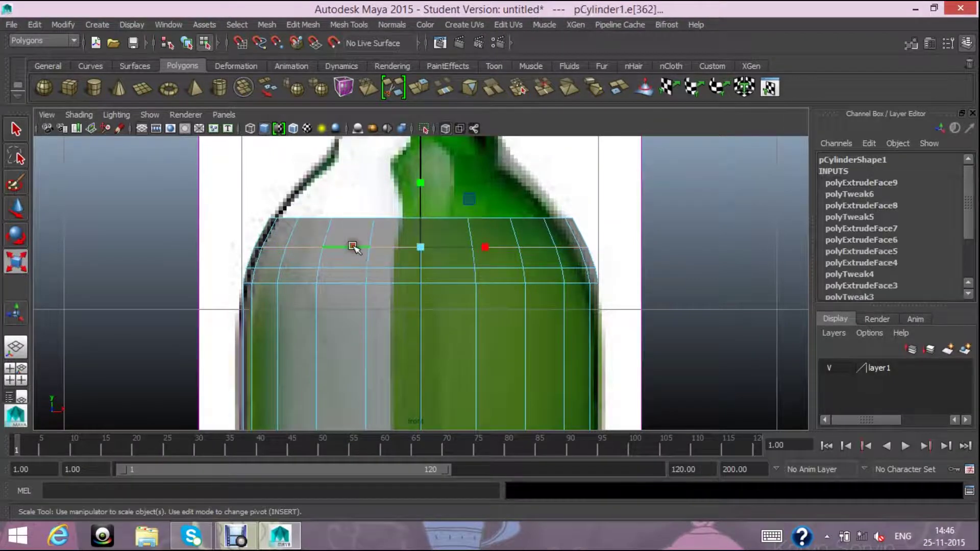
key("w")
left_click_drag(416, 228, 418, 229)
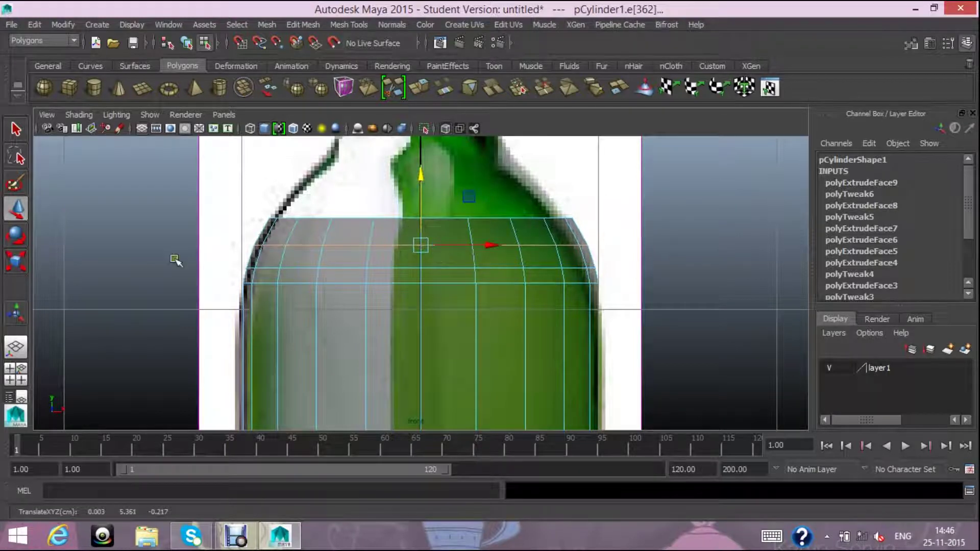
key("r")
left_click_drag(426, 246, 415, 245)
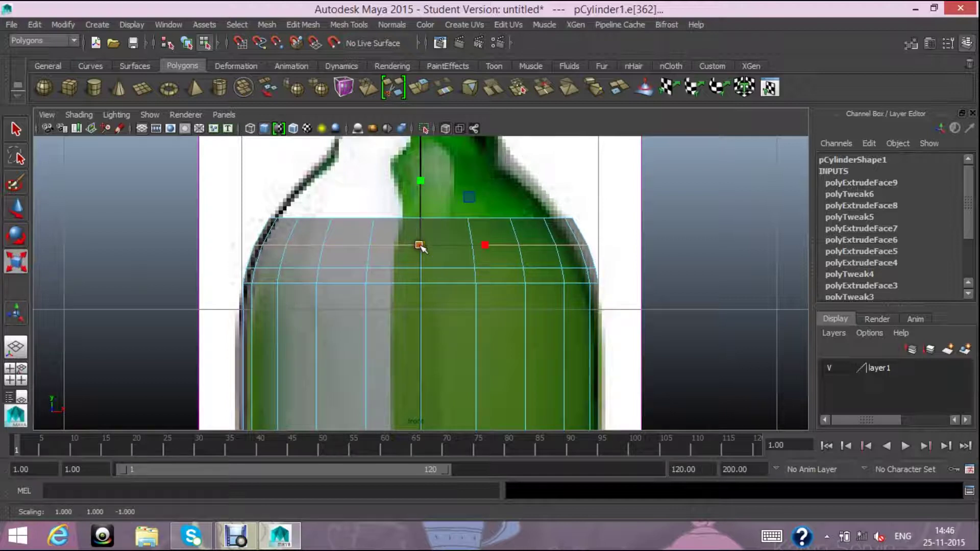
- Raise the lower shoulder edge loop slightly, then clear the edge selection
left_click(387, 268)
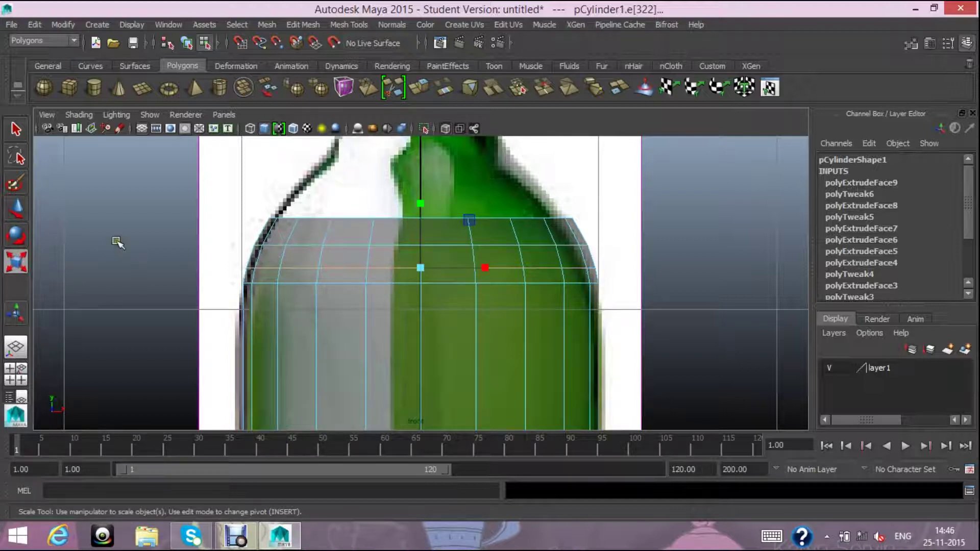
left_click(14, 209)
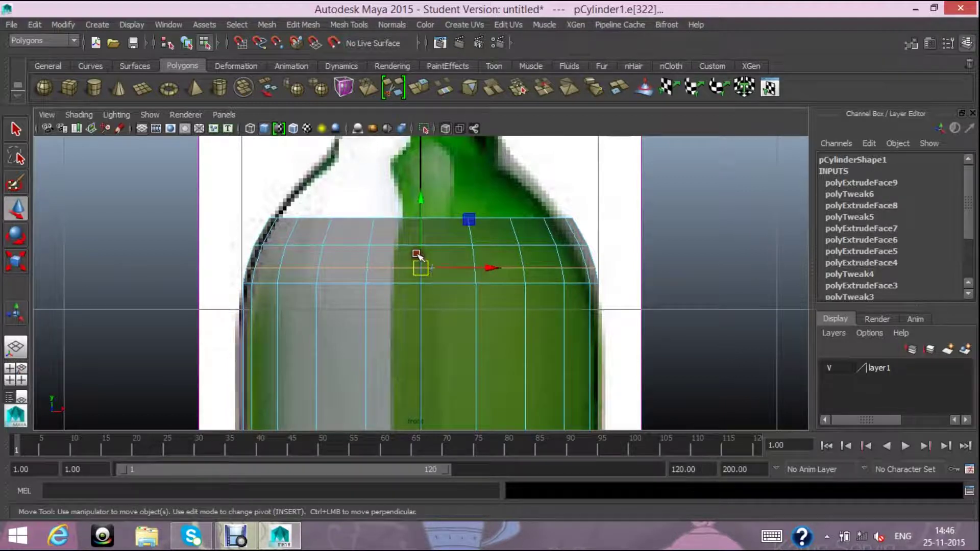
left_click(416, 244)
left_click(350, 269)
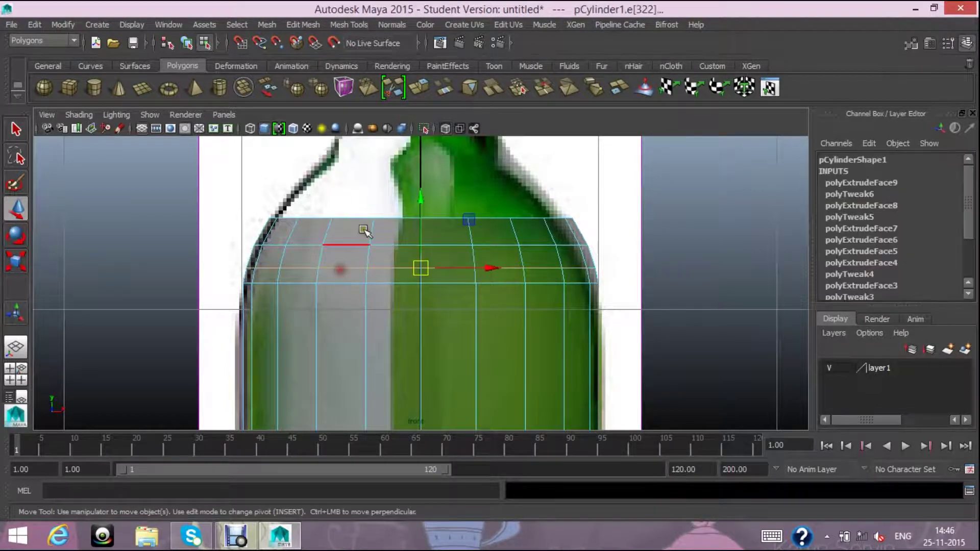
left_click_drag(424, 199, 424, 196)
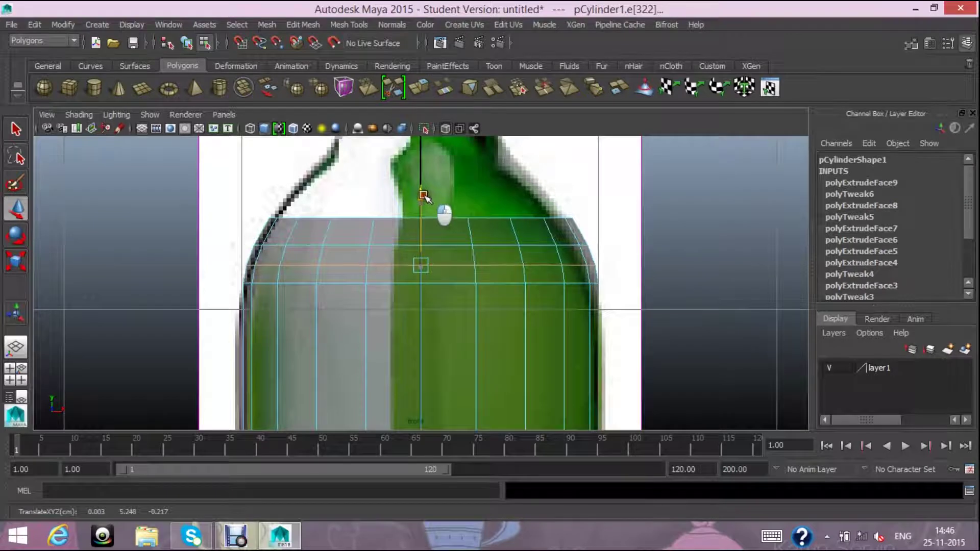
left_click(667, 250)
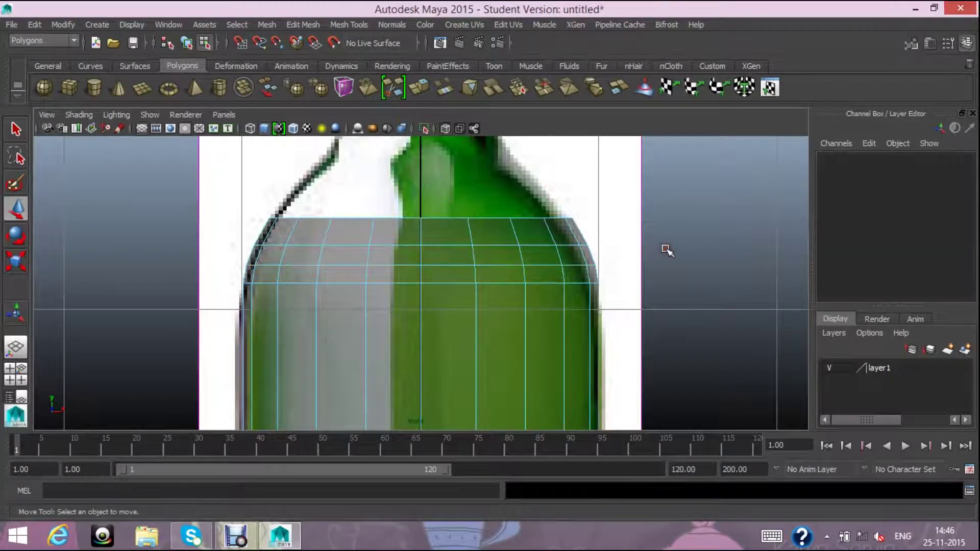
- Zoom in on the shoulder and select the top face ring f[40:59], framing it
right_click_drag(667, 250, 716, 250, "alt")
scroll(720, 256, "down", 5)
scroll(481, 209, "up", 2)
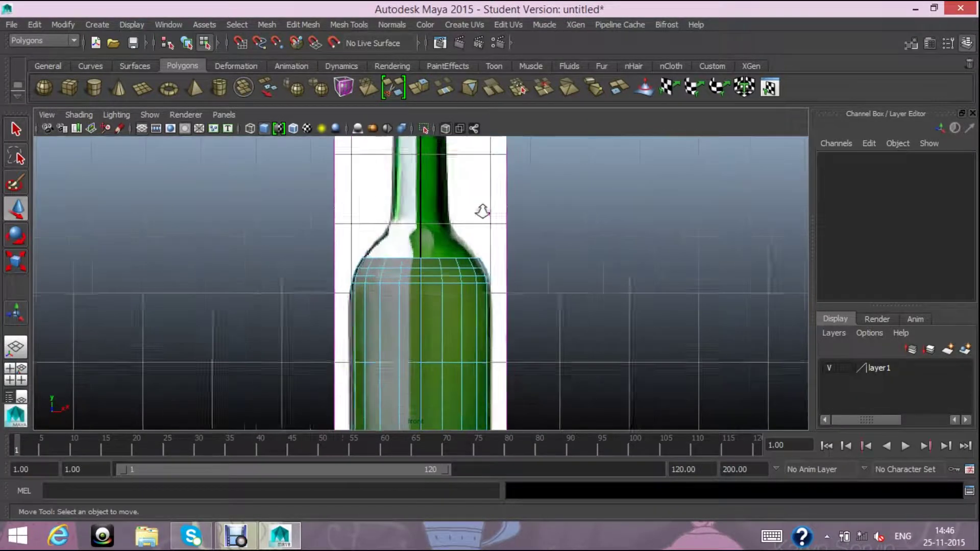
scroll(472, 201, "up", 1)
scroll(466, 199, "up", 3)
right_click_drag(448, 240, 443, 246)
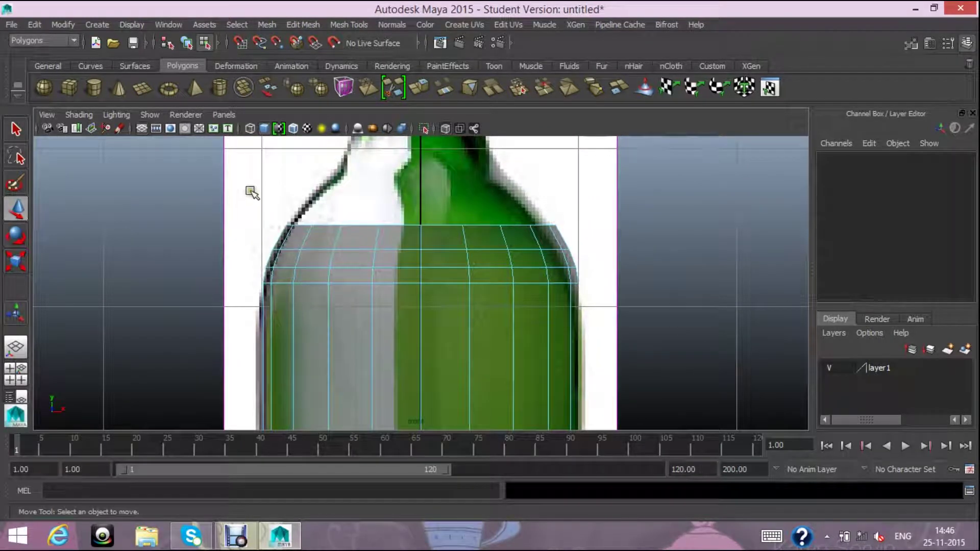
left_click_drag(283, 210, 583, 253)
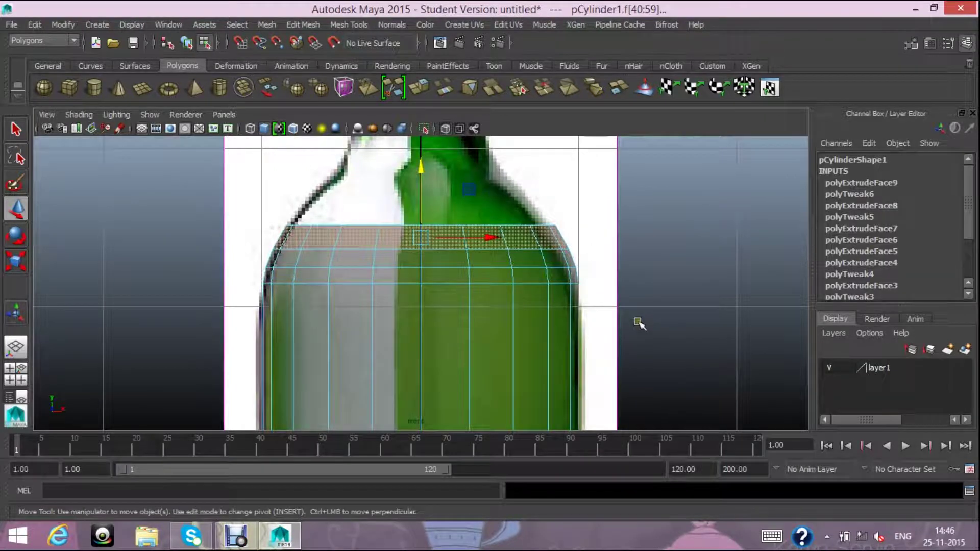
left_click_drag(411, 267, 236, 245, "ctrl")
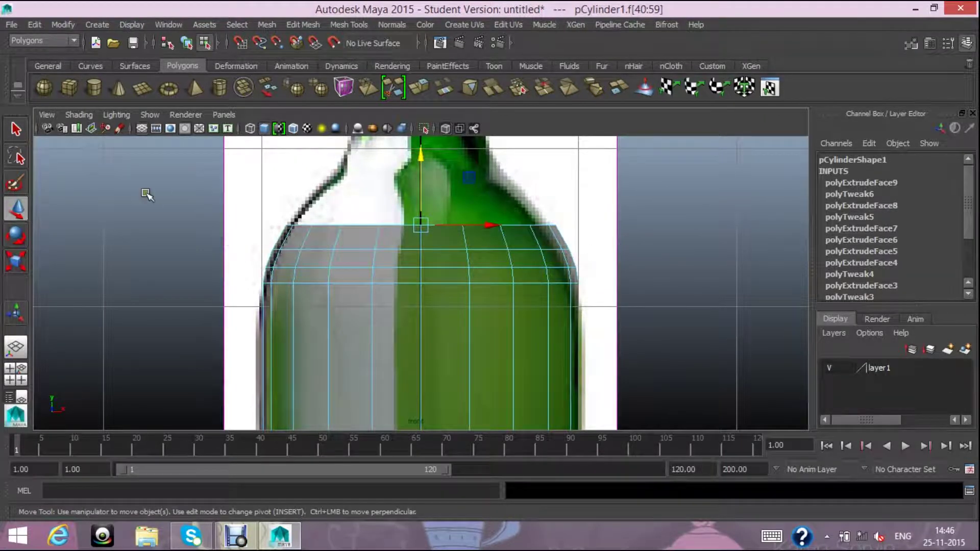
scroll(146, 194, "down", 4)
scroll(146, 194, "down", 2)
key("f")
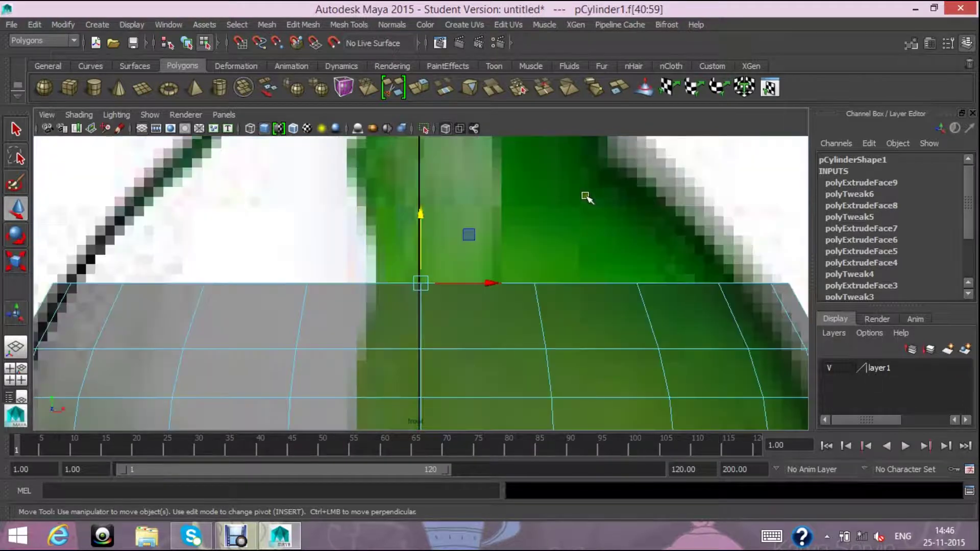
scroll(587, 198, "down", 5)
scroll(581, 186, "down", 2)
scroll(581, 187, "up", 2)
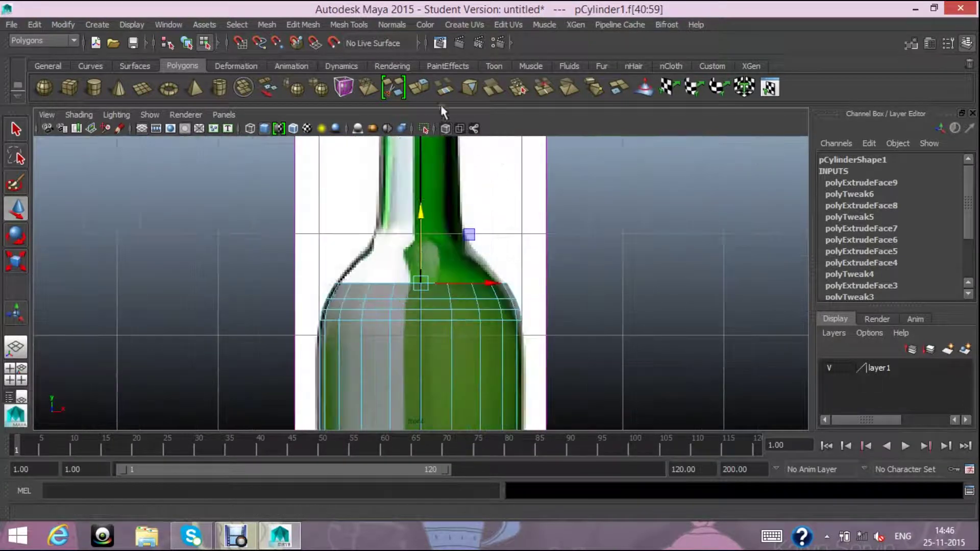
- Extrude the top face ring, raise it, and narrow it to follow the shoulder
left_click(418, 84)
scroll(612, 270, "up", 2)
scroll(638, 255, "up", 1)
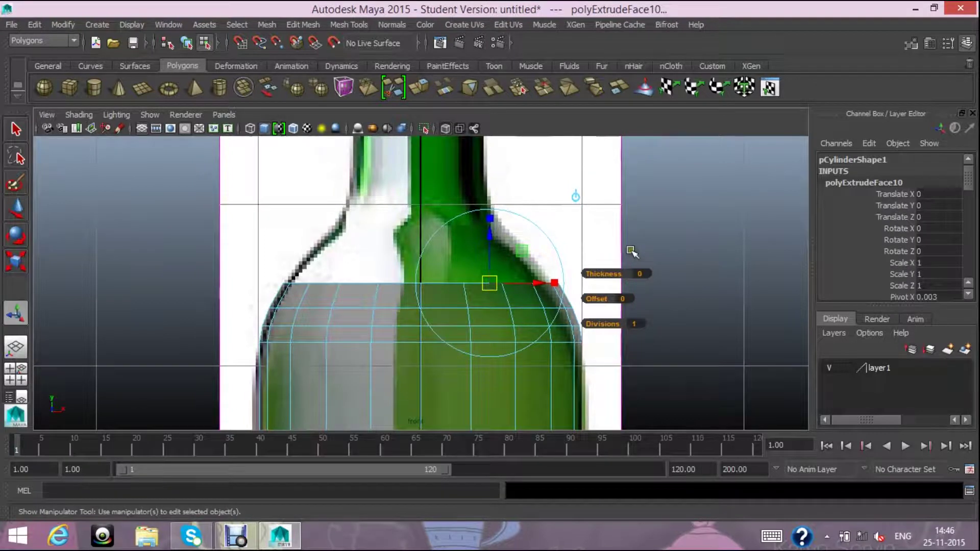
scroll(530, 248, "up", 1)
left_click_drag(508, 238, 508, 212)
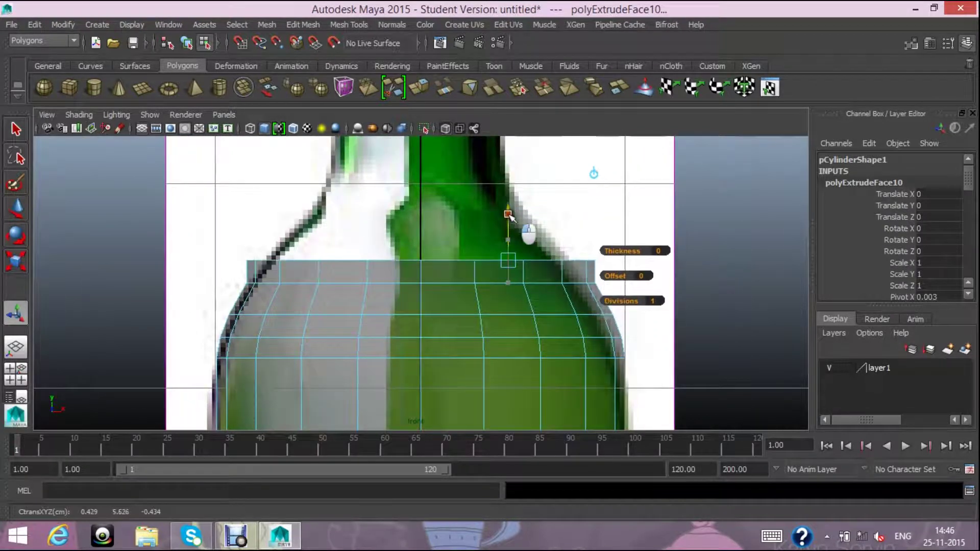
left_click(16, 261)
mouse_move(413, 262)
left_mouse_down()
mouse_move(393, 263)
mouse_move(428, 266)
left_mouse_up()
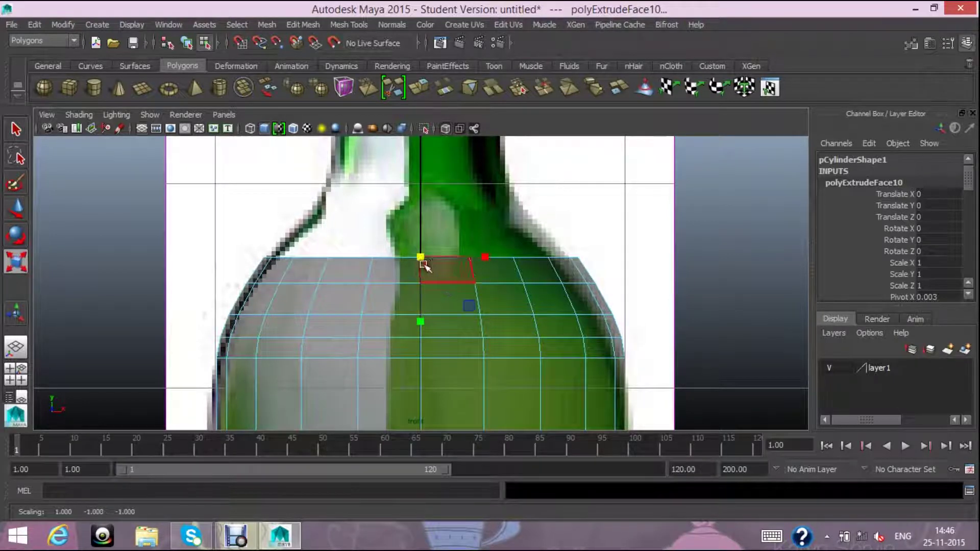
- Extrude a second ring higher up the shoulder and shrink it inward to match the reference
left_click(419, 92)
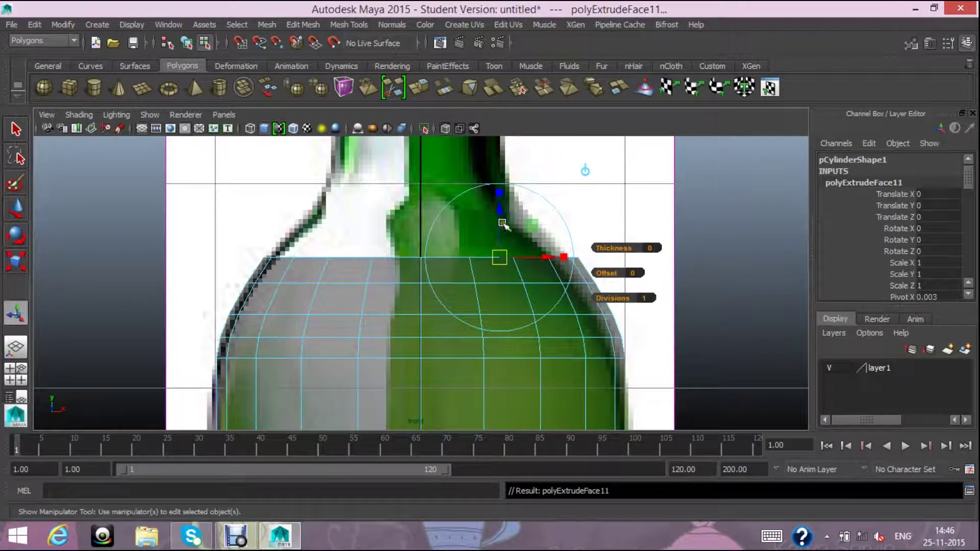
left_click_drag(498, 213, 496, 188)
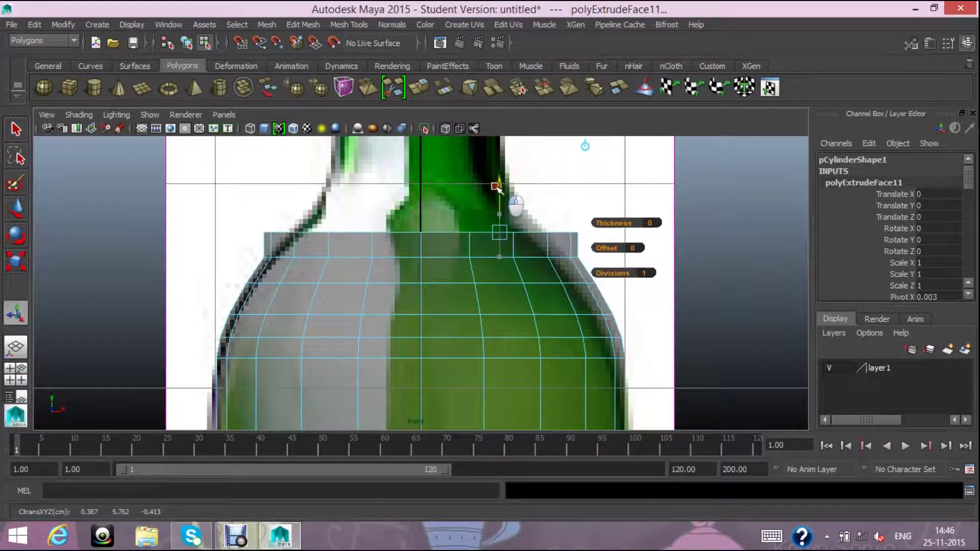
left_click(16, 261)
left_click_drag(421, 231, 389, 236)
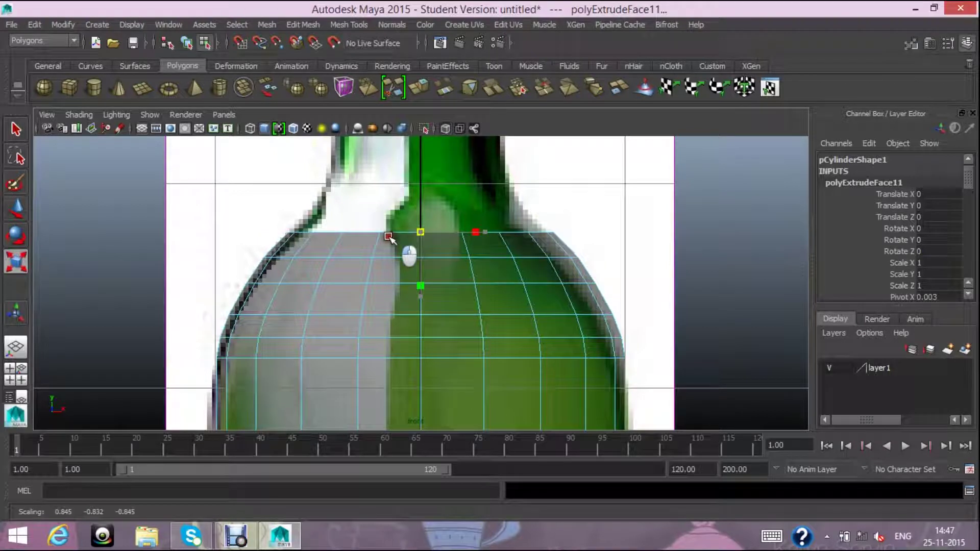
left_click_drag(389, 237, 390, 237)
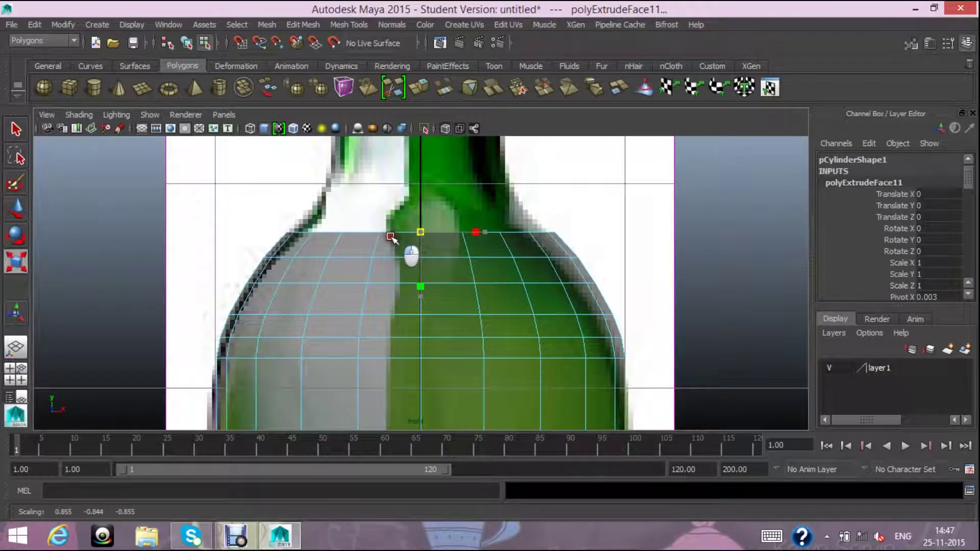
left_click_drag(390, 236, 396, 239)
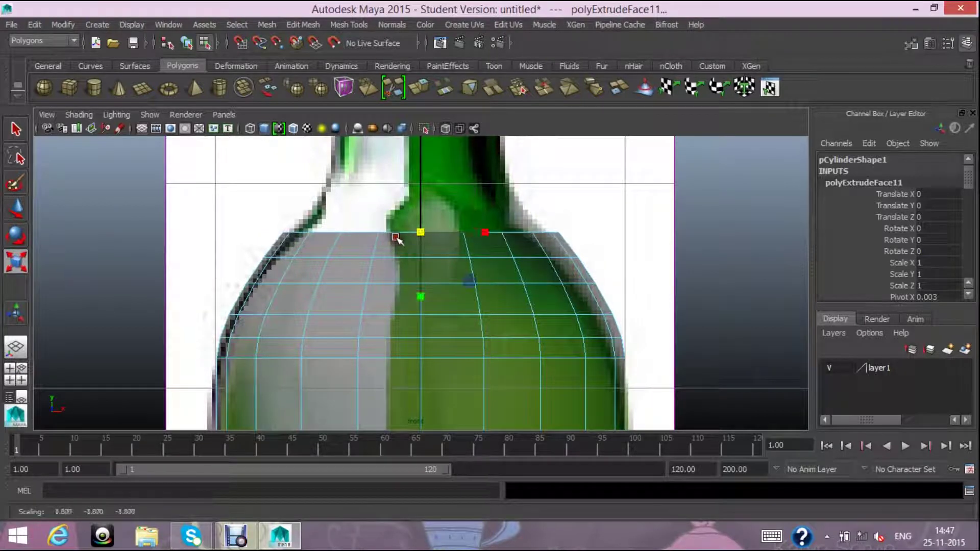
- Extrude a third ring toward the neck base and narrow it to the neck's width
key("ctrl+e")
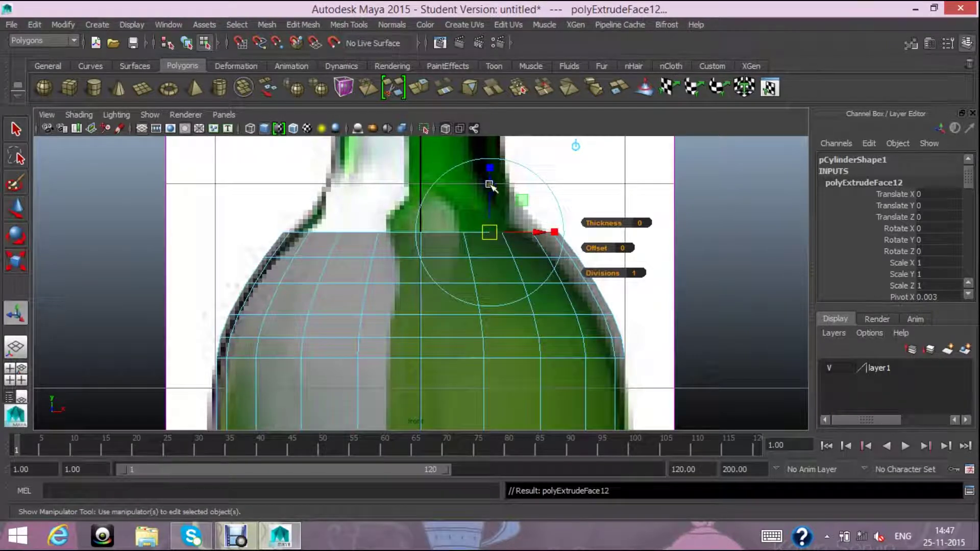
left_click_drag(489, 183, 490, 161)
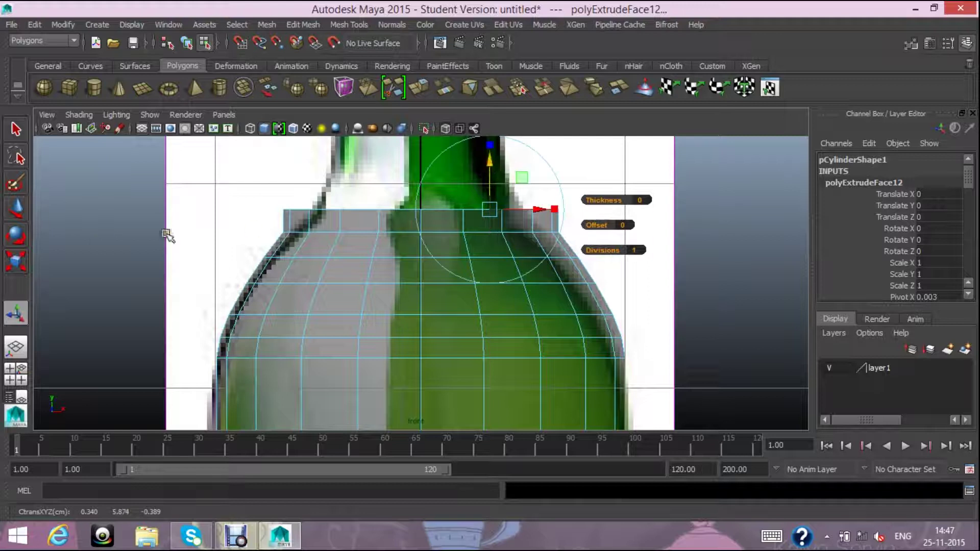
left_click(18, 262)
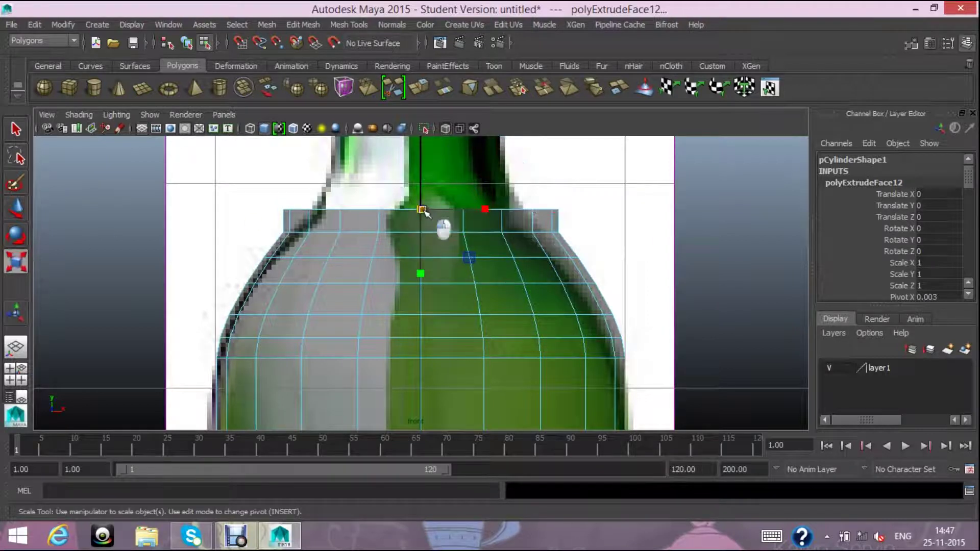
left_click_drag(422, 210, 389, 226)
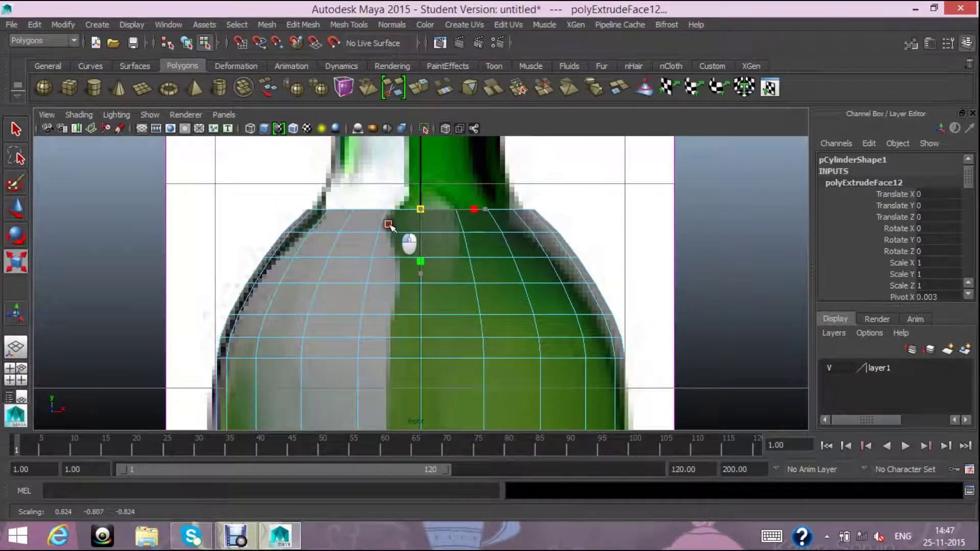
left_click_drag(389, 226, 350, 240)
right_click_drag(339, 234, 346, 176)
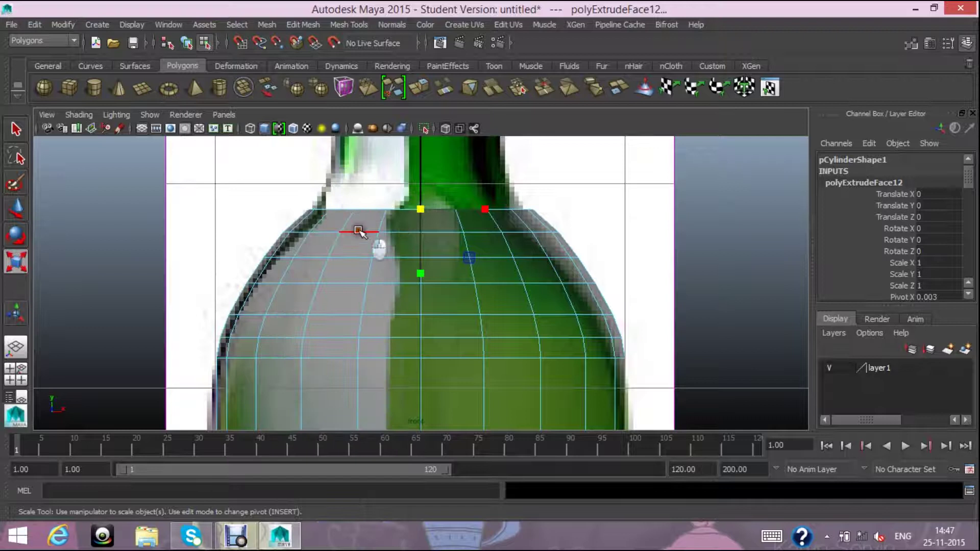
- Select the shoulder edge loops one by one, shrinking the upper ones slightly inward
double_click(360, 231)
left_click_drag(417, 234, 411, 237)
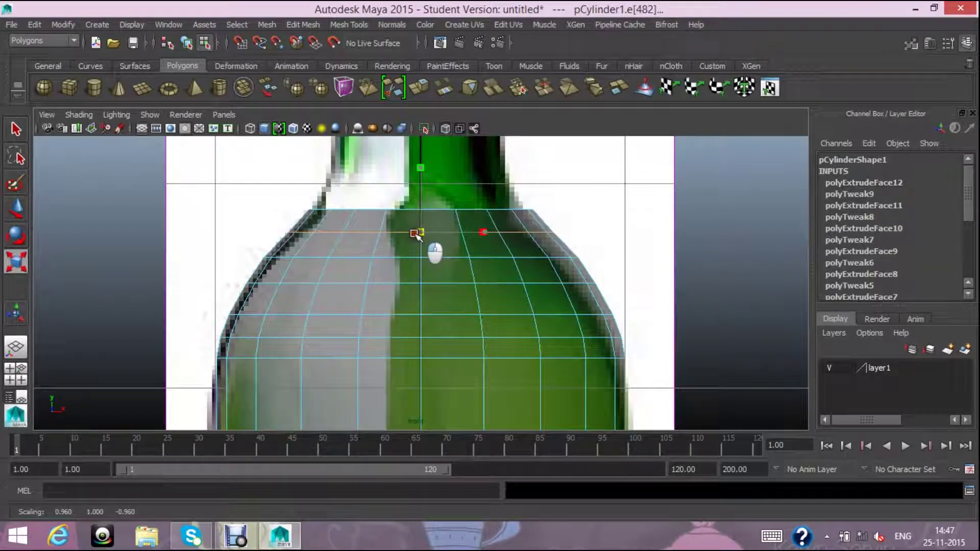
double_click(395, 257)
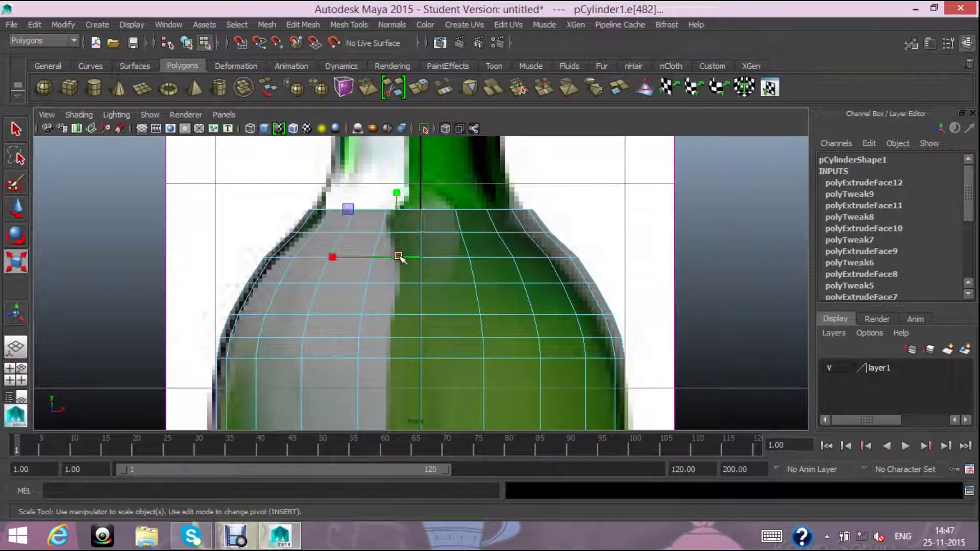
left_click_drag(420, 254, 415, 259)
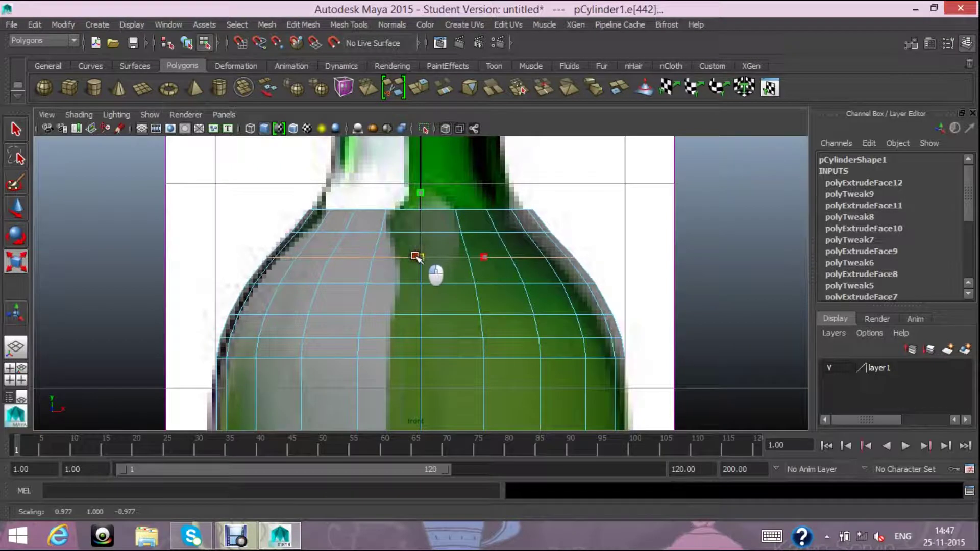
double_click(401, 281)
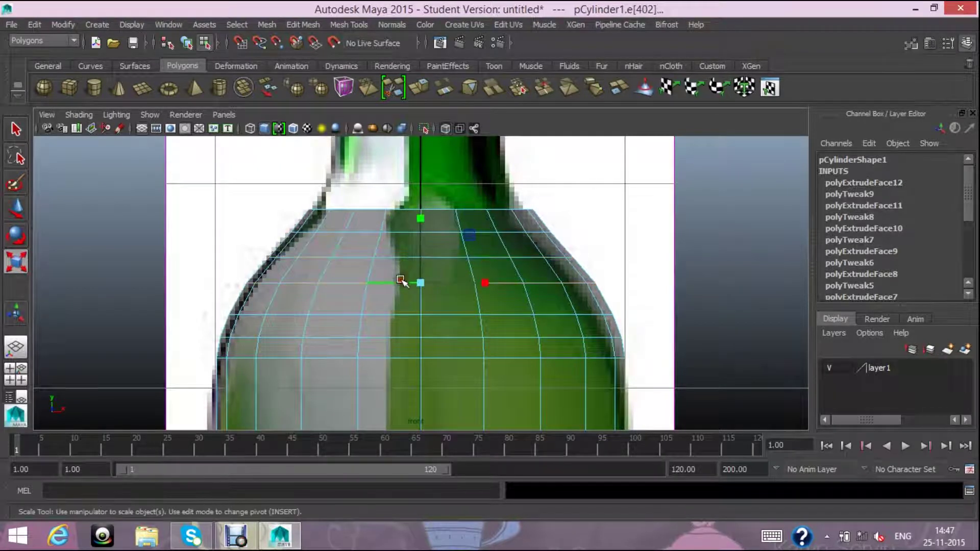
left_click(419, 283)
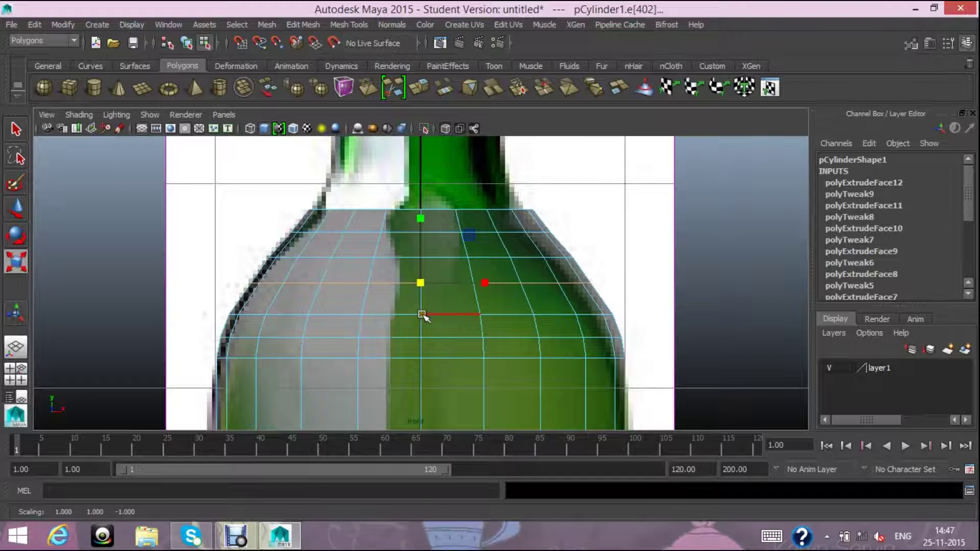
double_click(422, 315)
double_click(416, 336)
left_click(422, 335)
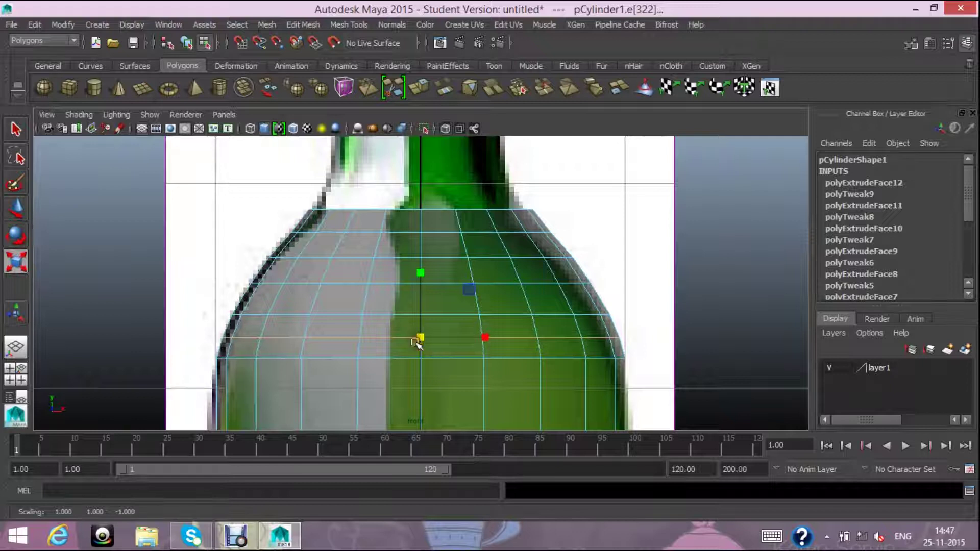
- Widen the loop below the top slightly and scale the top edge loop to 0.959
double_click(308, 232)
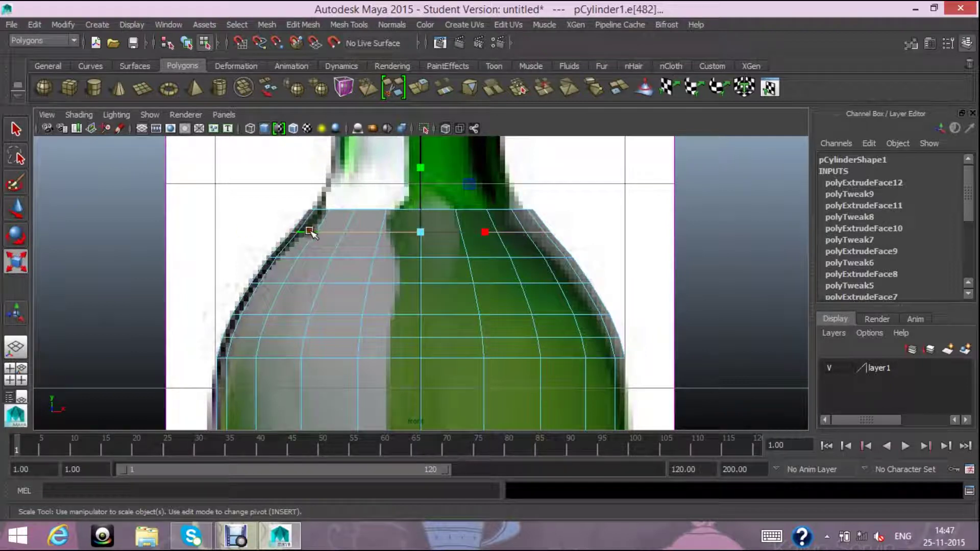
left_click_drag(421, 233, 420, 233)
left_click(386, 210)
double_click(439, 210)
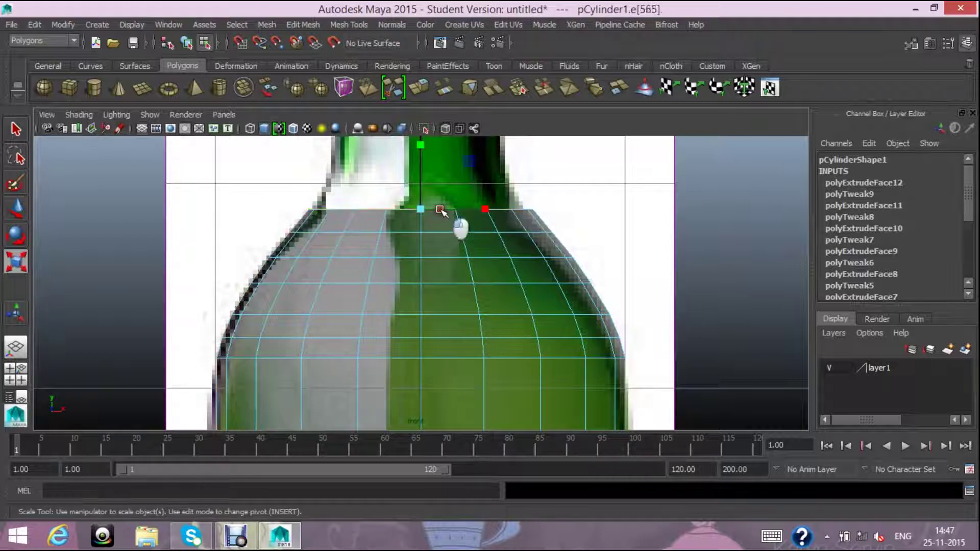
left_click_drag(422, 211, 417, 208)
- Select the top face ring again and scale it flat so it is level
scroll(495, 223, "down", 4)
scroll(495, 223, "up", 2)
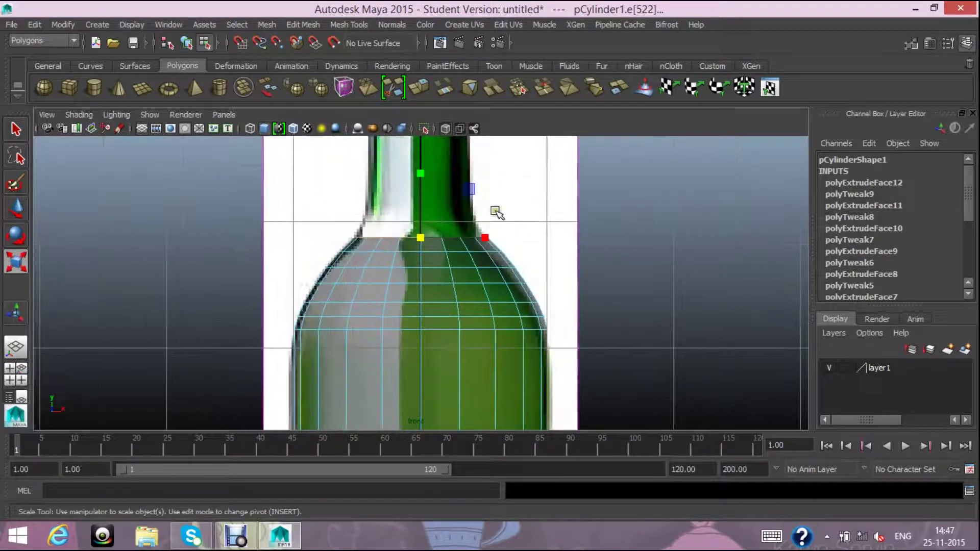
scroll(499, 212, "up", 2)
right_click_drag(468, 222, 503, 194)
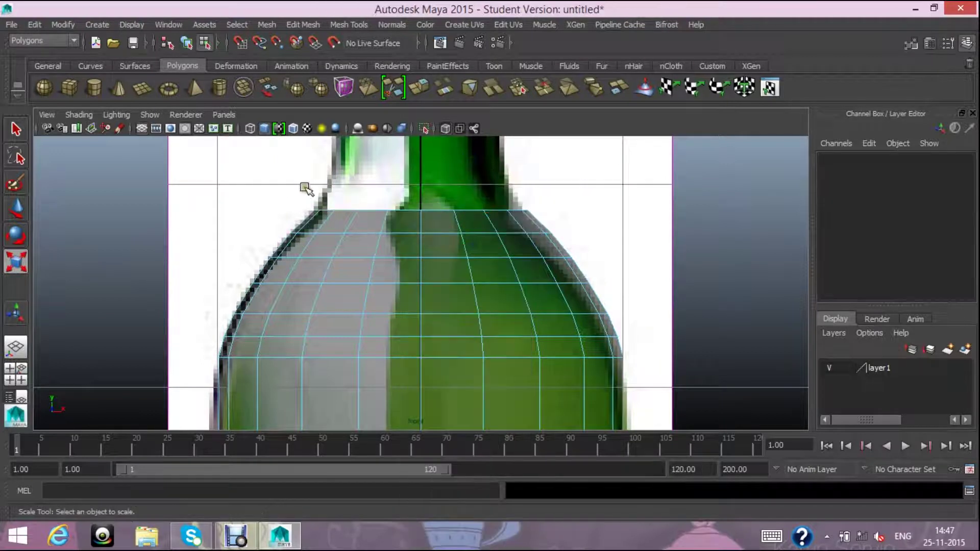
left_click_drag(306, 201, 562, 219)
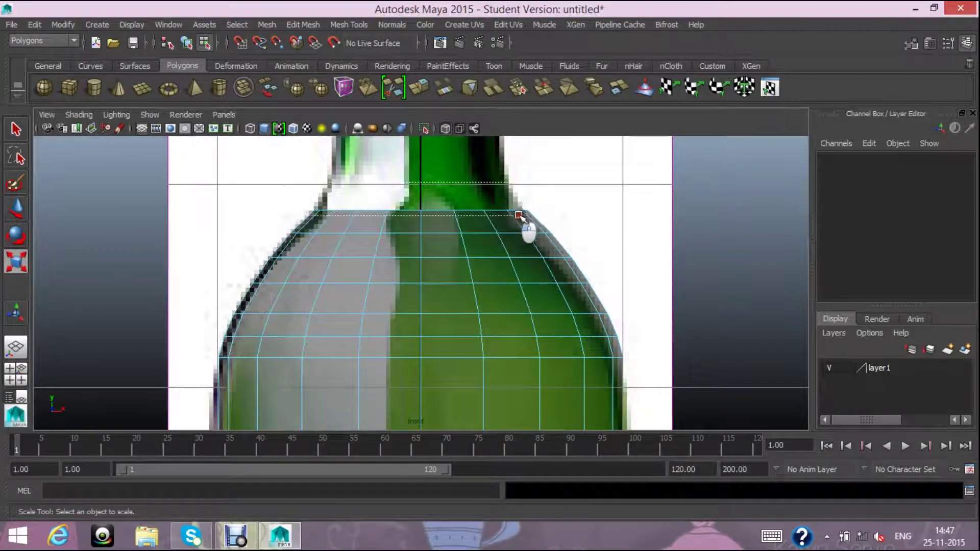
middle_click_drag(237, 224, 143, 226)
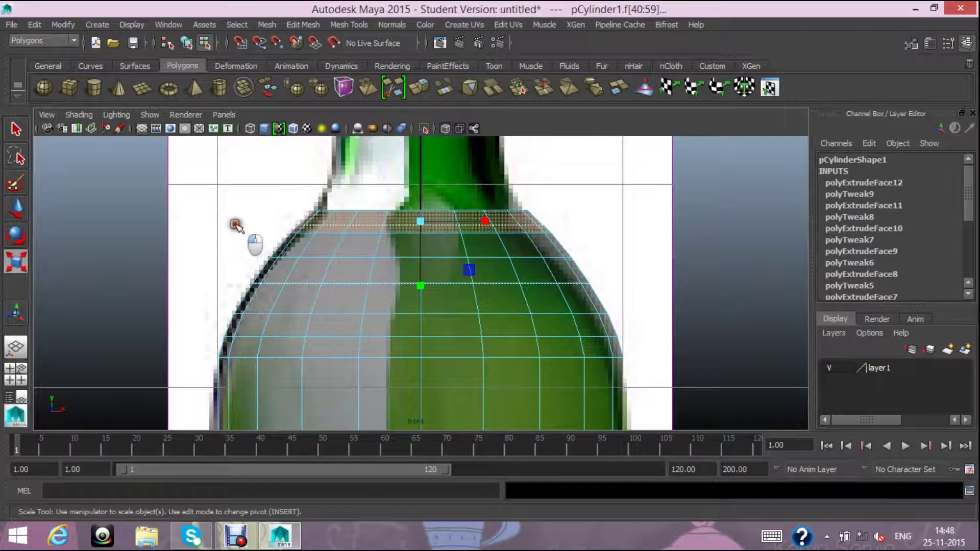
- Extrude the shoulder's top faces up to the neck base and narrow them to fit
left_click(421, 88)
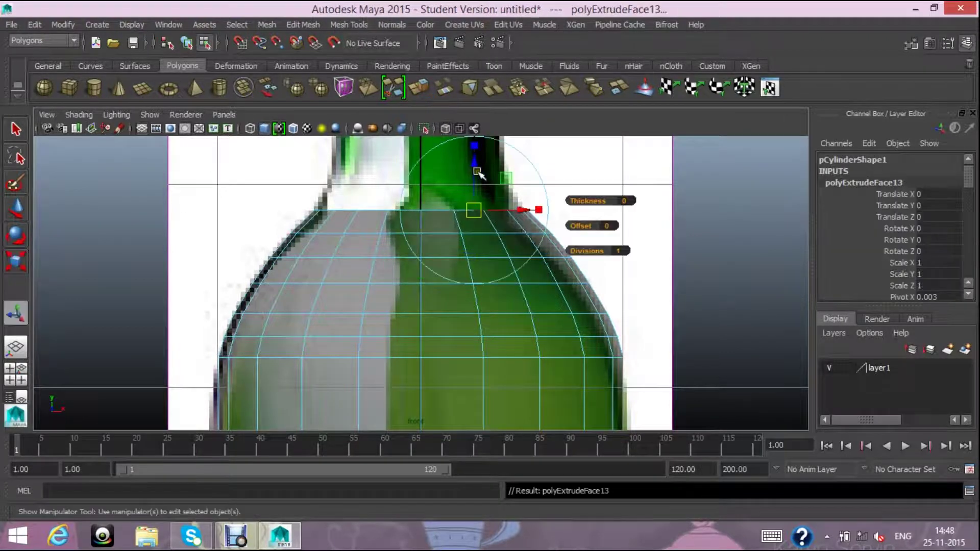
left_click_drag(474, 164, 462, 163)
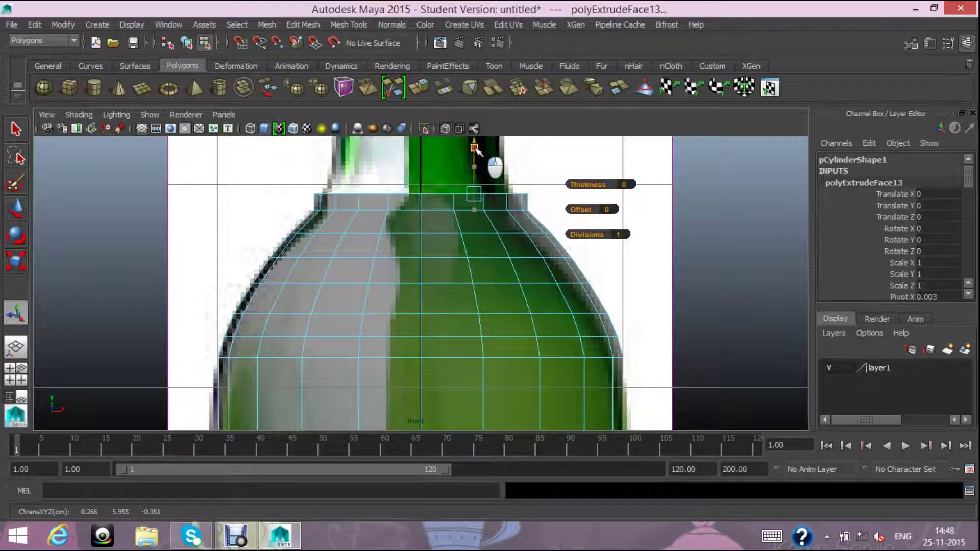
left_click(16, 261)
left_click_drag(421, 192, 437, 190)
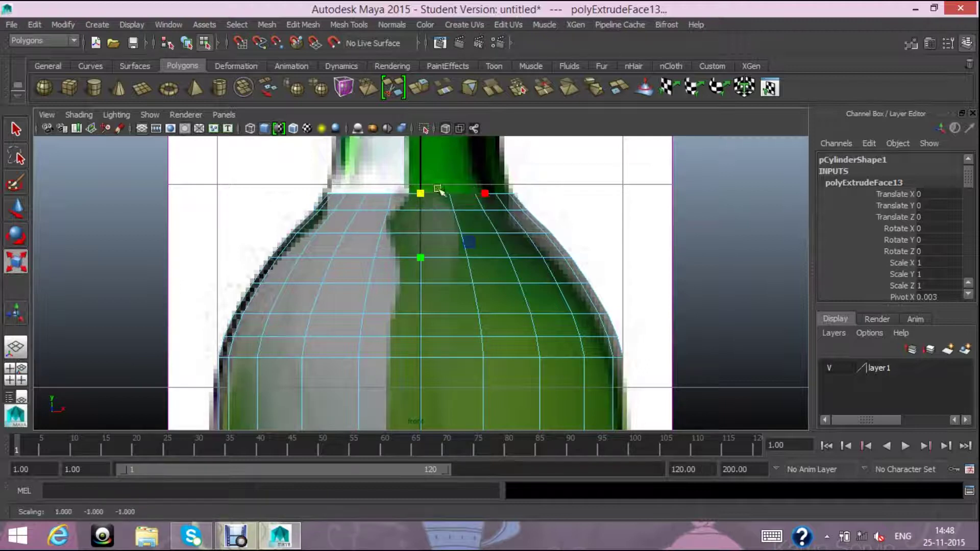
- Extrude a second ring up the neck and taper it inward to match the reference
scroll(601, 175, "down", 3)
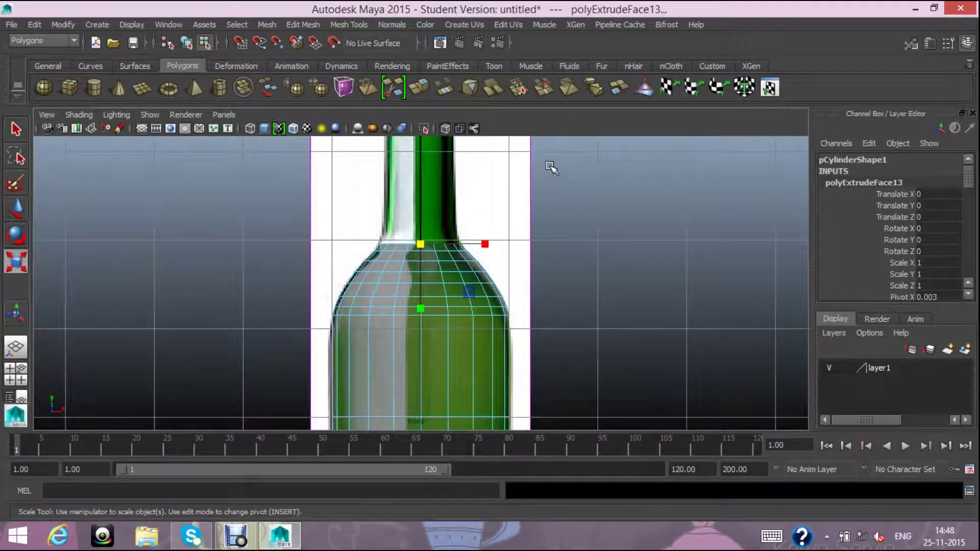
middle_click_drag(574, 212, 582, 339, "alt")
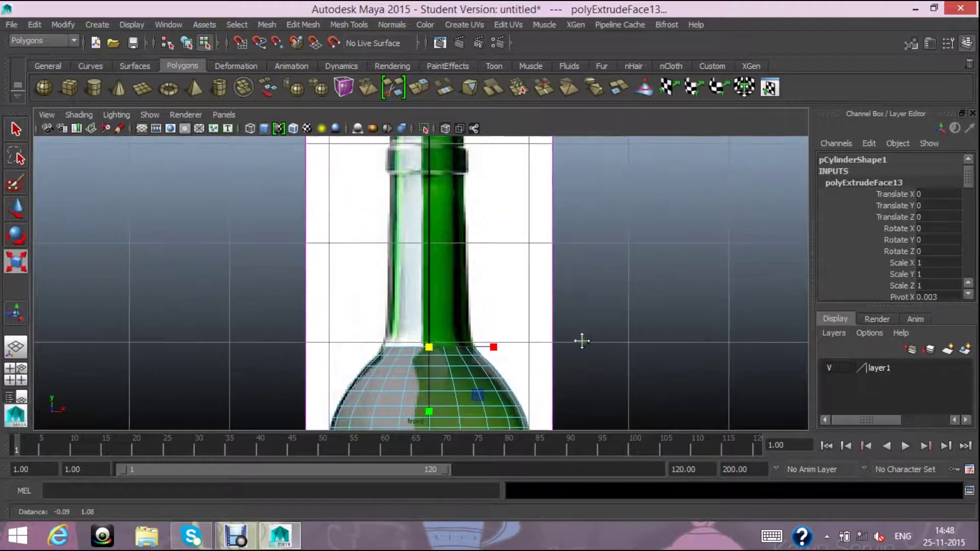
scroll(589, 291, "up", 2)
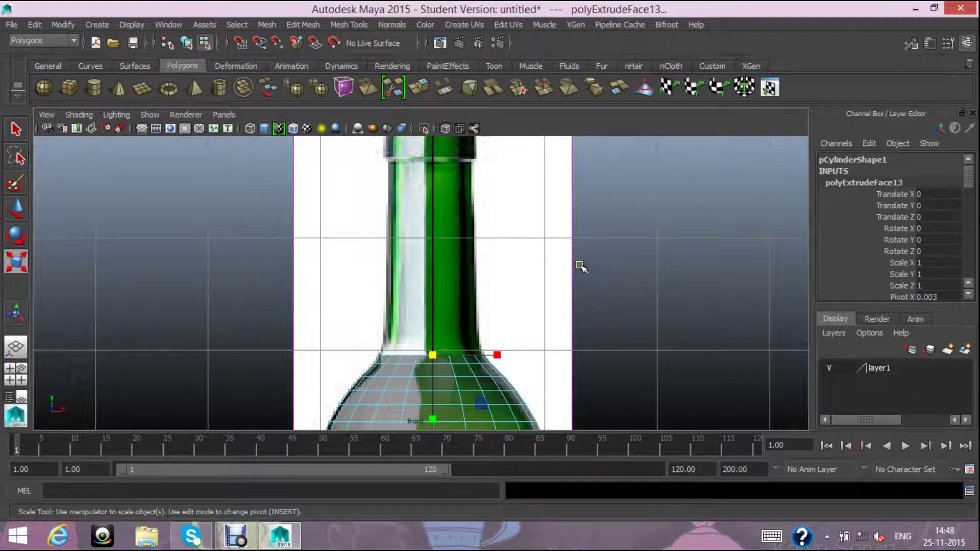
scroll(546, 221, "up", 1)
scroll(547, 225, "down", 5)
scroll(546, 225, "up", 1)
scroll(546, 224, "up", 1)
scroll(539, 219, "up", 1)
left_click(420, 88)
left_click_drag(451, 288, 459, 217)
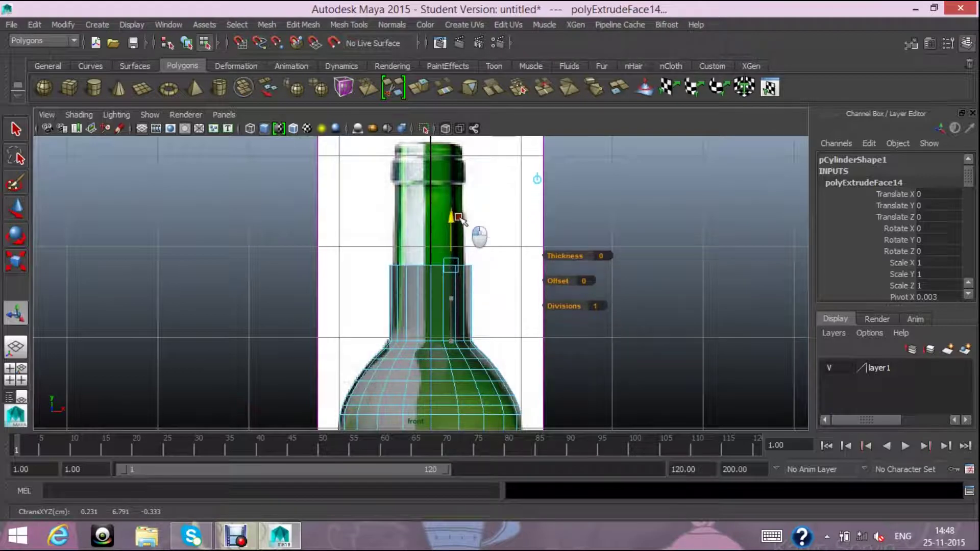
left_click(16, 261)
left_click_drag(431, 267, 428, 267)
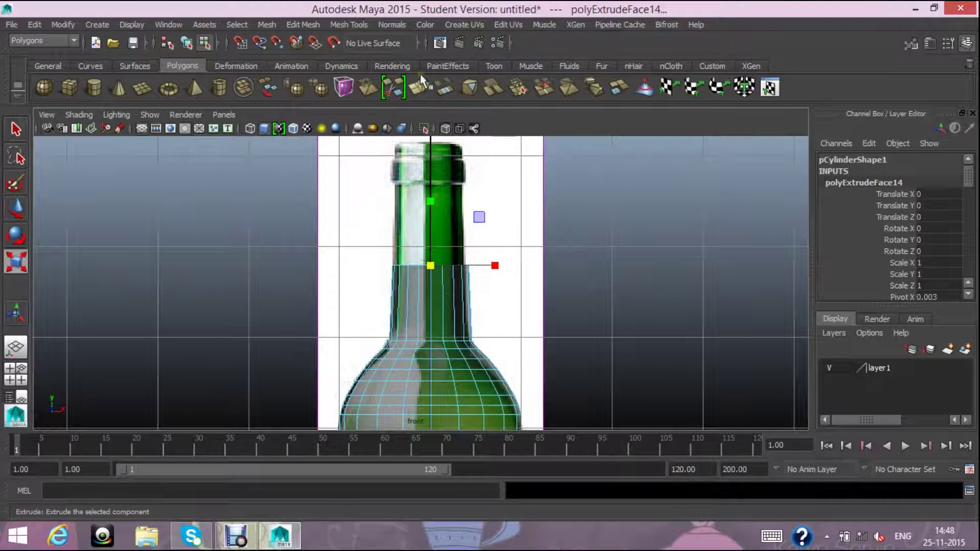
- Extrude a third ring to just below the lip, narrow it, and extrude once more
left_click(424, 87)
left_click_drag(449, 221, 452, 140)
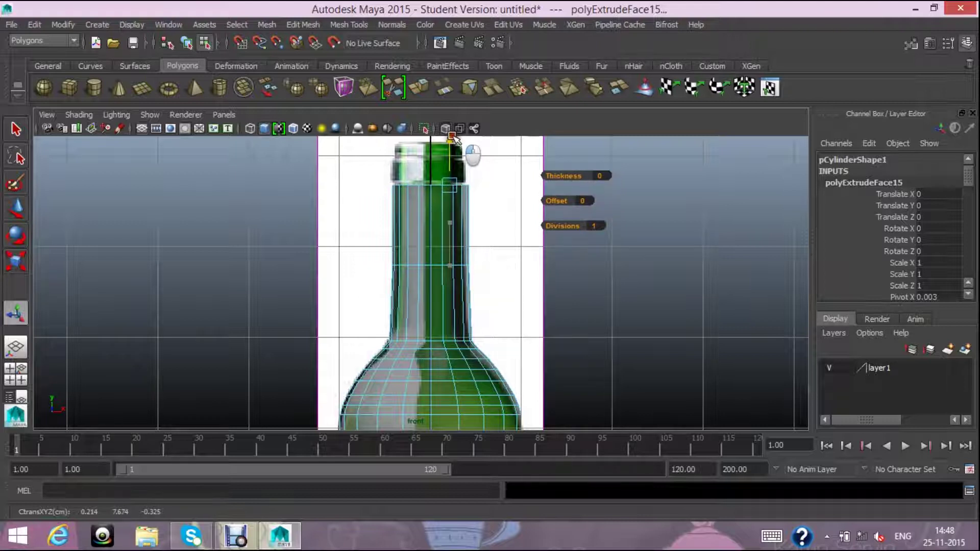
left_click_drag(452, 140, 450, 136)
left_click(16, 262)
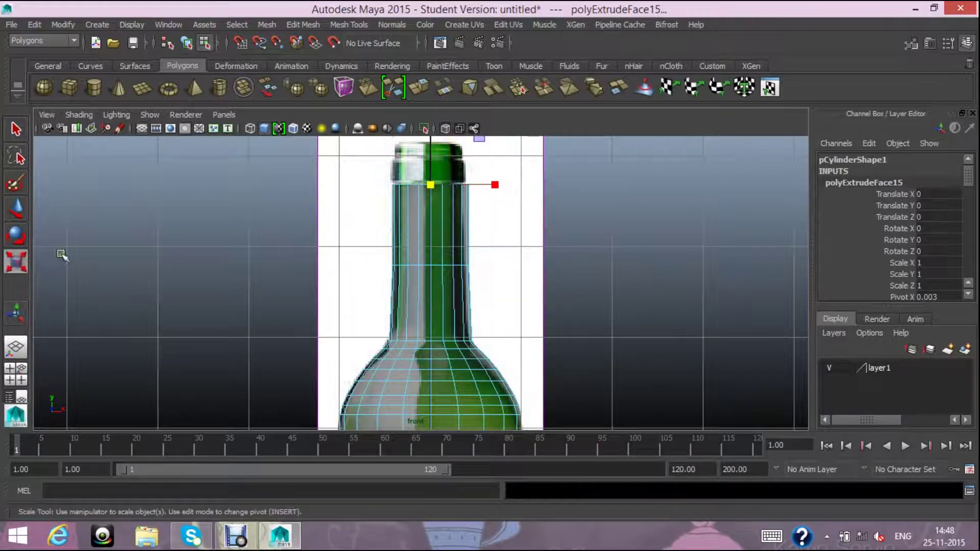
left_click_drag(431, 188, 430, 187)
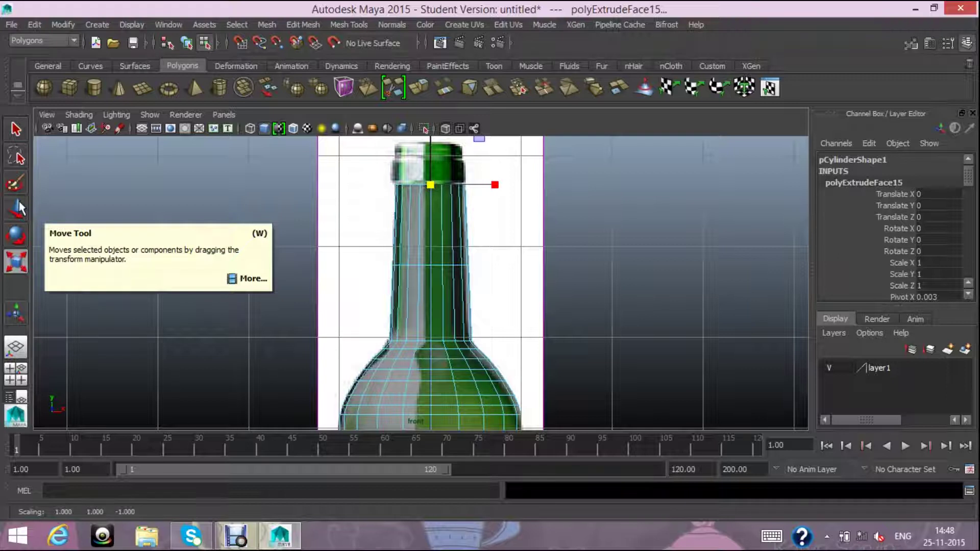
left_click(418, 87)
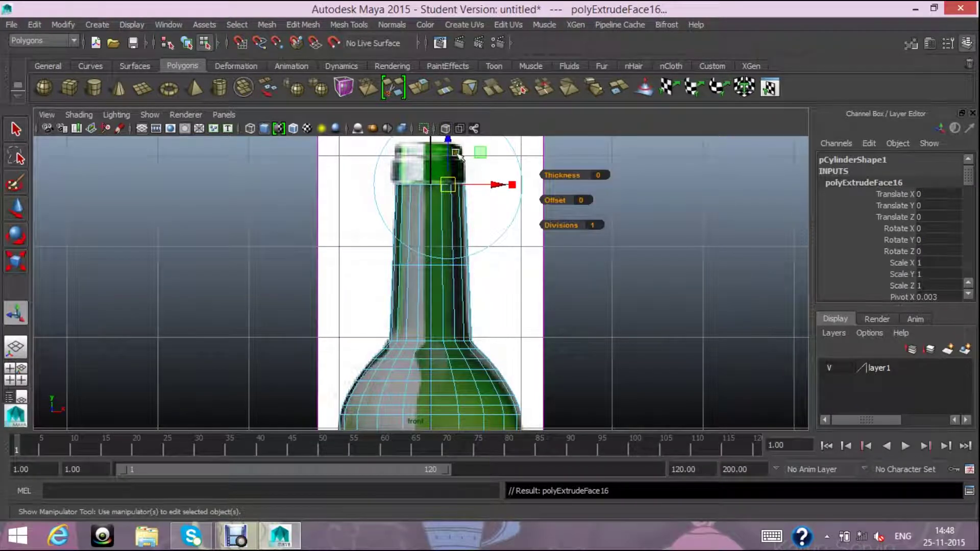
- Raise the latest extrusion up to the bottle's lip and frame the bottle top
left_click_drag(453, 160, 453, 157)
left_click(452, 148)
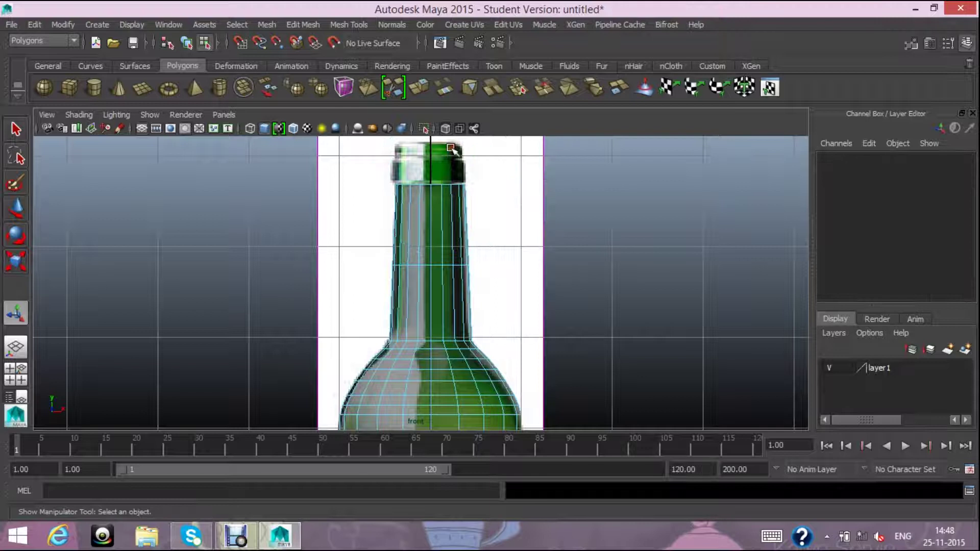
key("ctrl+z")
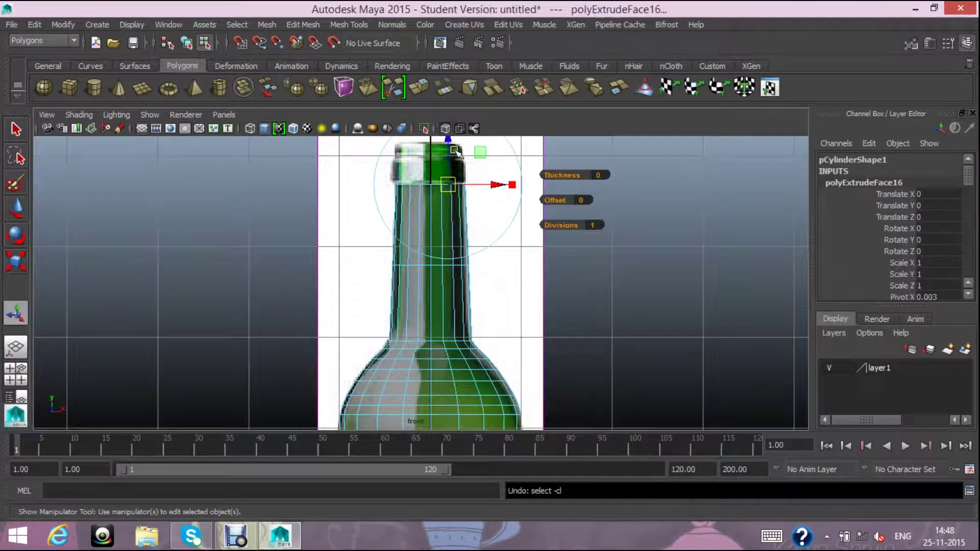
middle_click_drag(454, 151, 445, 149)
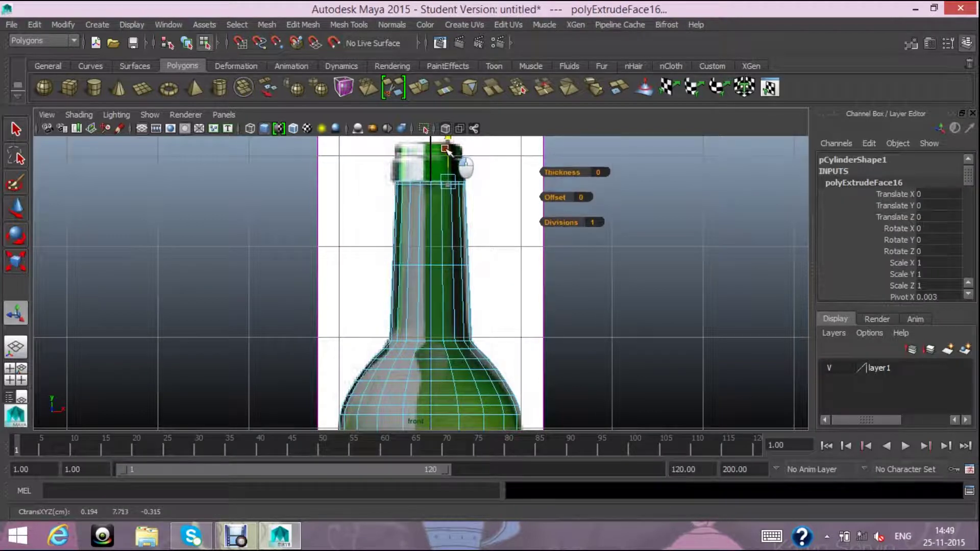
middle_click_drag(445, 149, 452, 127)
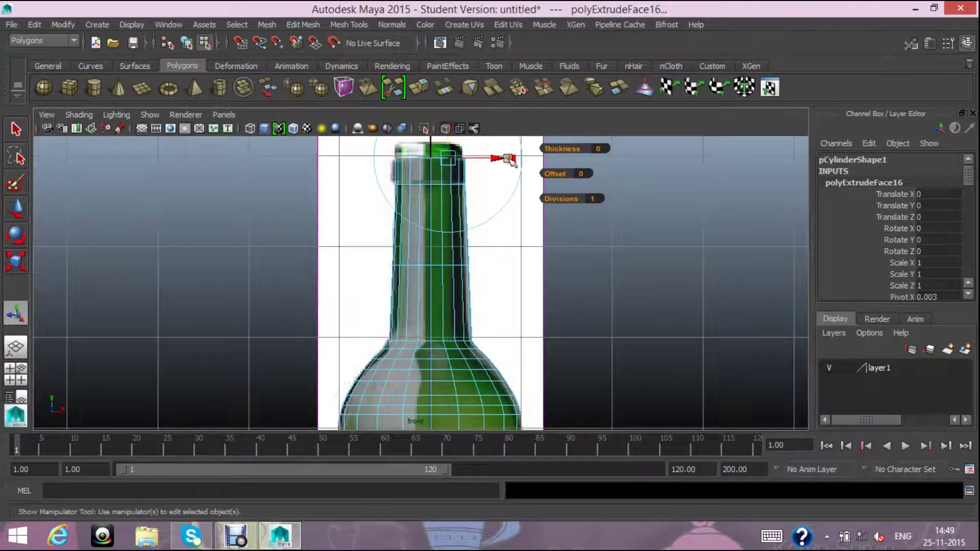
key("f")
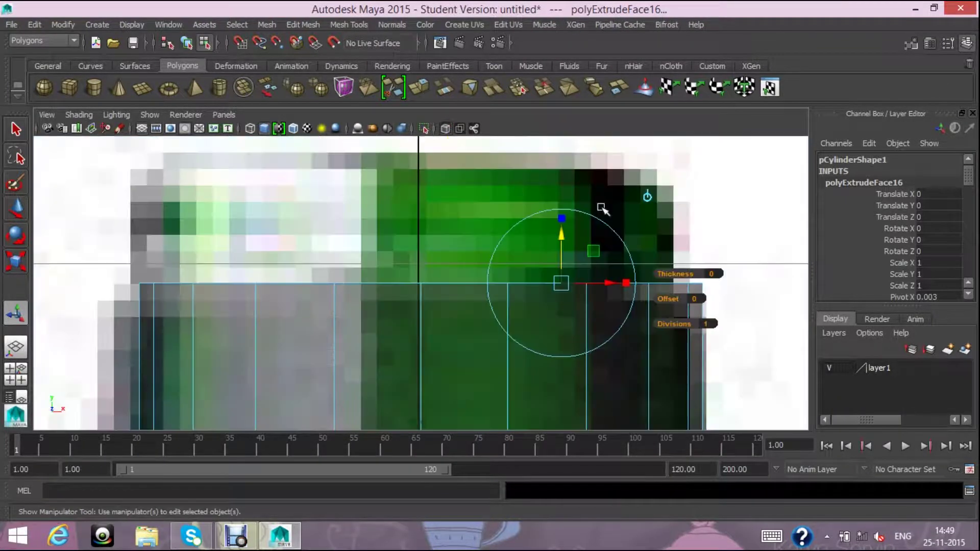
scroll(601, 208, "down", 5)
scroll(571, 246, "up", 1)
scroll(570, 246, "up", 1)
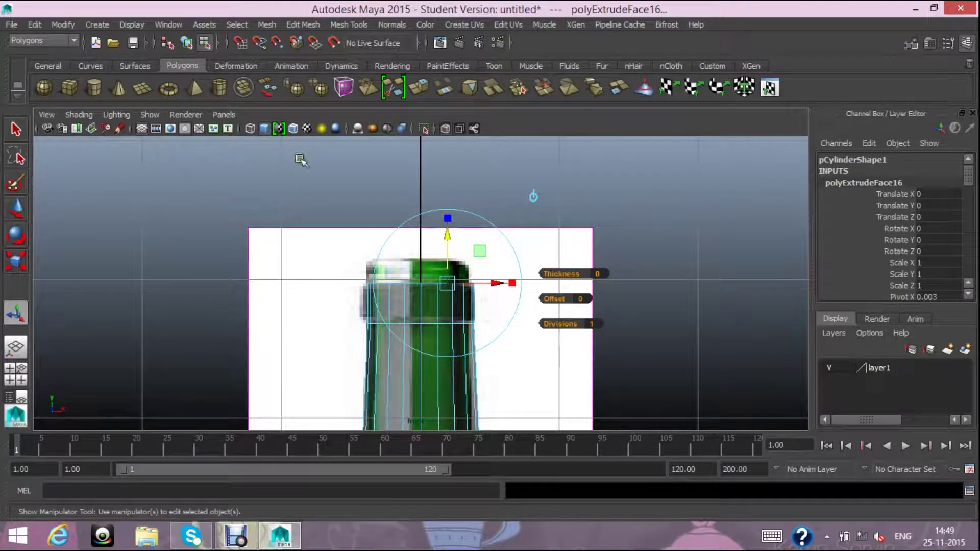
- Extrude a short rim ring, raise it slightly, and narrow it a little
left_click(418, 91)
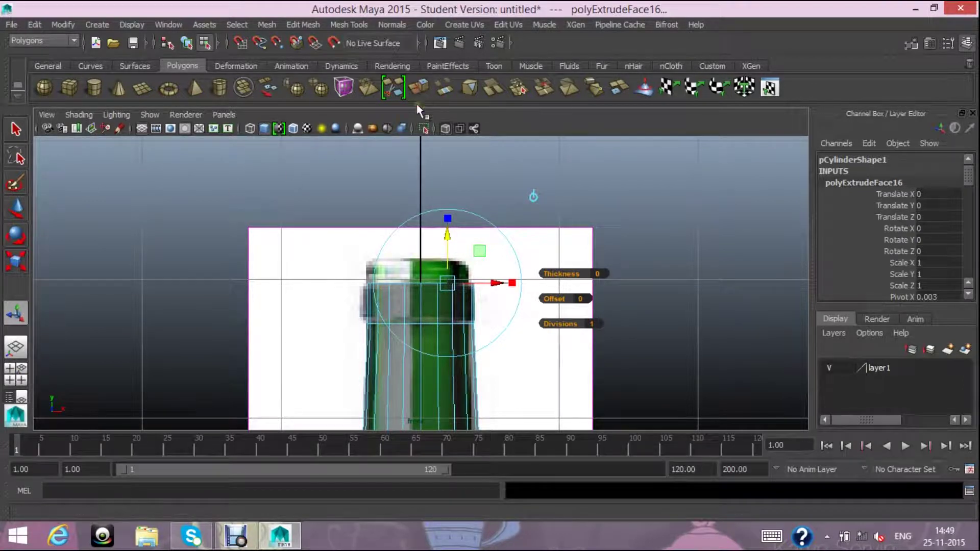
left_click_drag(447, 248, 448, 235)
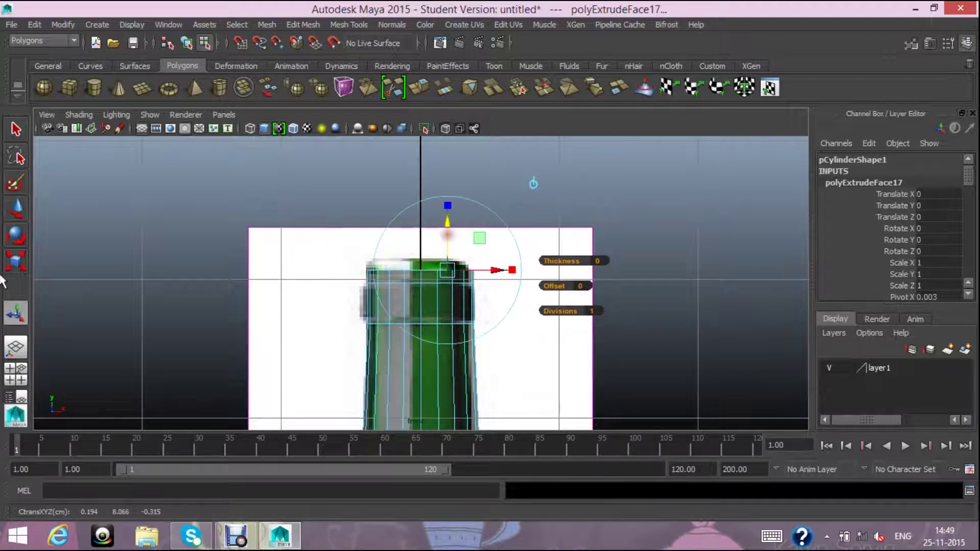
left_click(14, 264)
left_click_drag(417, 269, 418, 266)
- Extrude a final ring to the bottle's opening, narrow it slightly, and zoom out
left_click(419, 87)
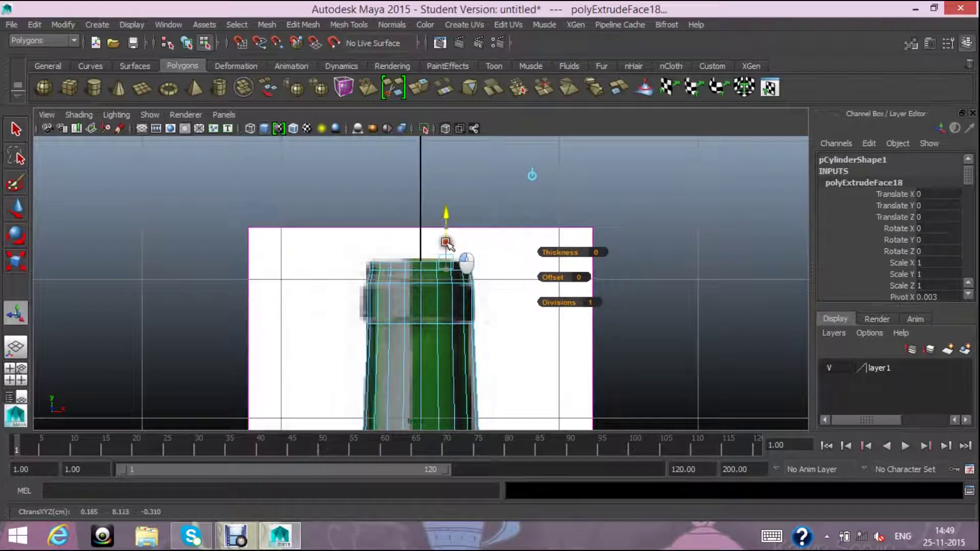
left_click_drag(447, 242, 447, 232)
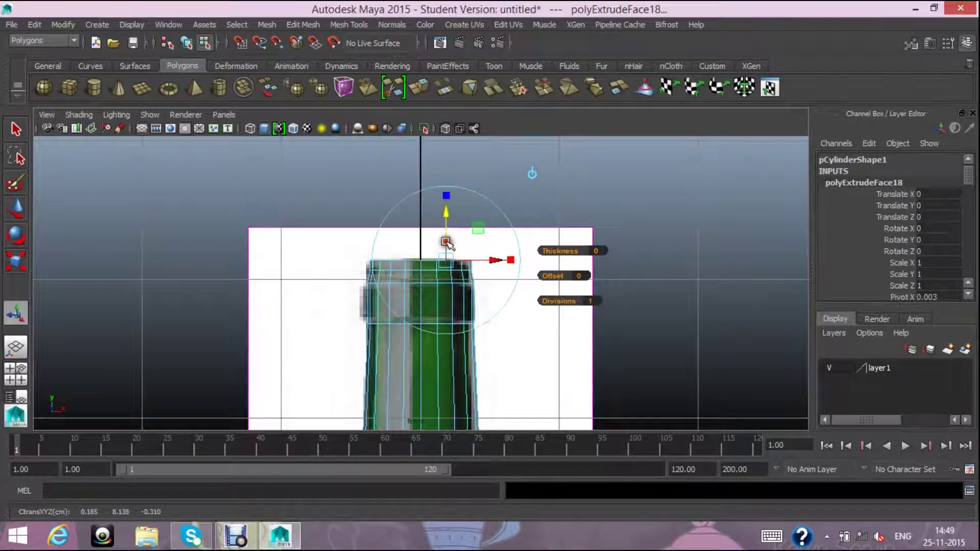
left_click(18, 266)
left_click_drag(419, 259, 418, 261)
key("w")
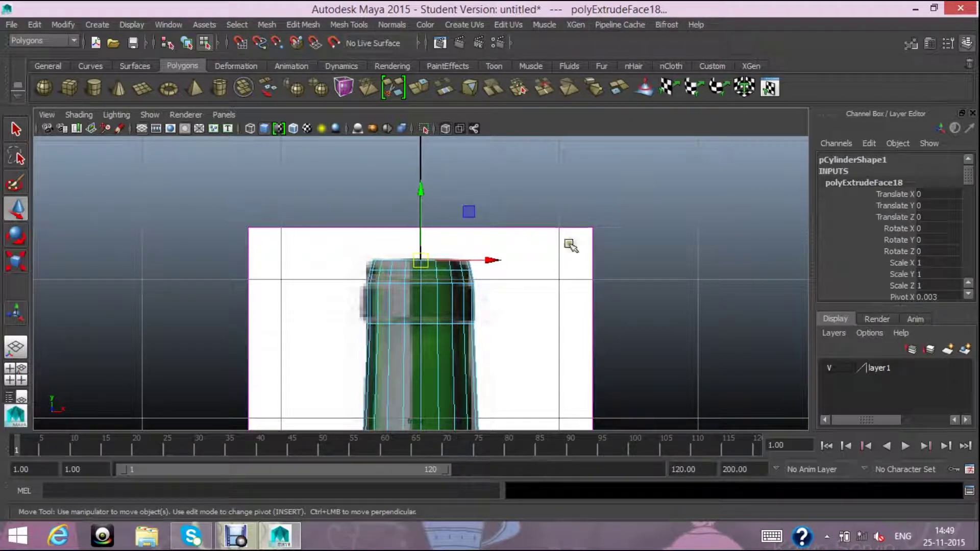
scroll(611, 314, "down", 2)
scroll(617, 324, "down", 1)
scroll(622, 341, "down", 1)
scroll(610, 350, "down", 1)
- Return to face editing and frame the selected top face in the perspective view
scroll(579, 347, "up", 2)
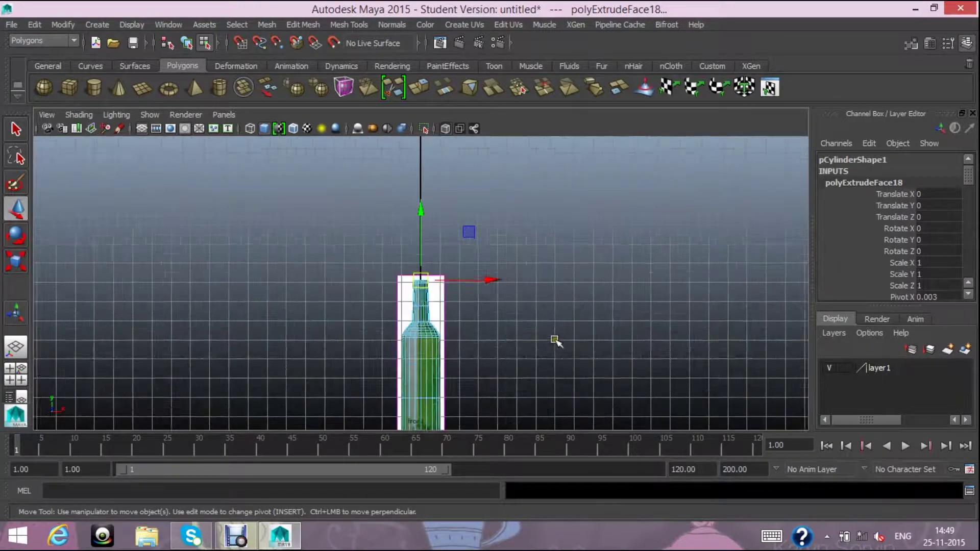
scroll(555, 339, "up", 1)
right_click_drag(423, 210, 505, 194)
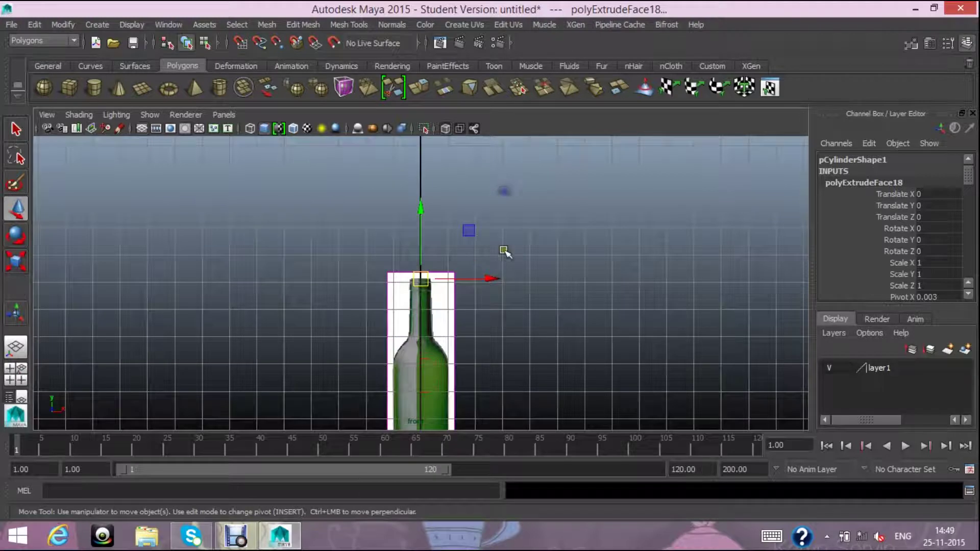
key("ctrl+z")
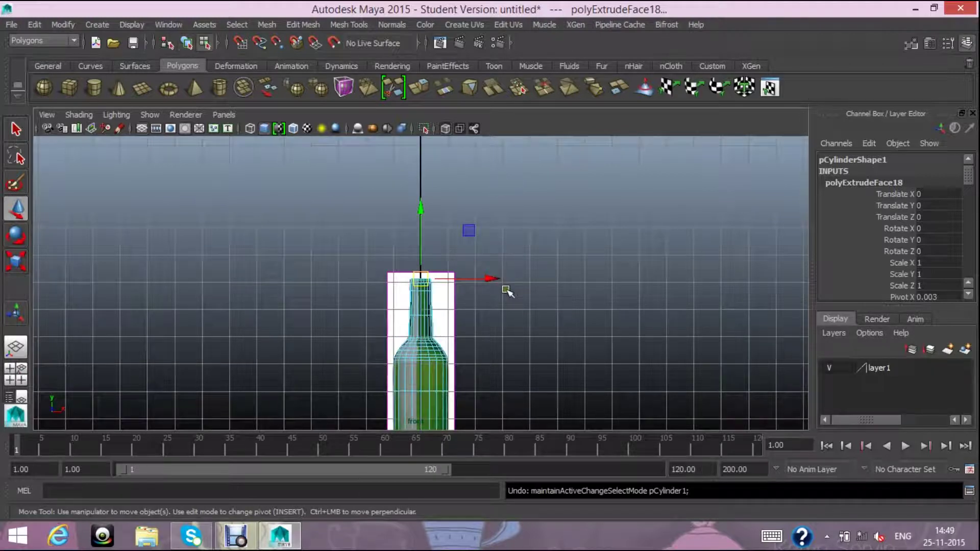
left_click(17, 345)
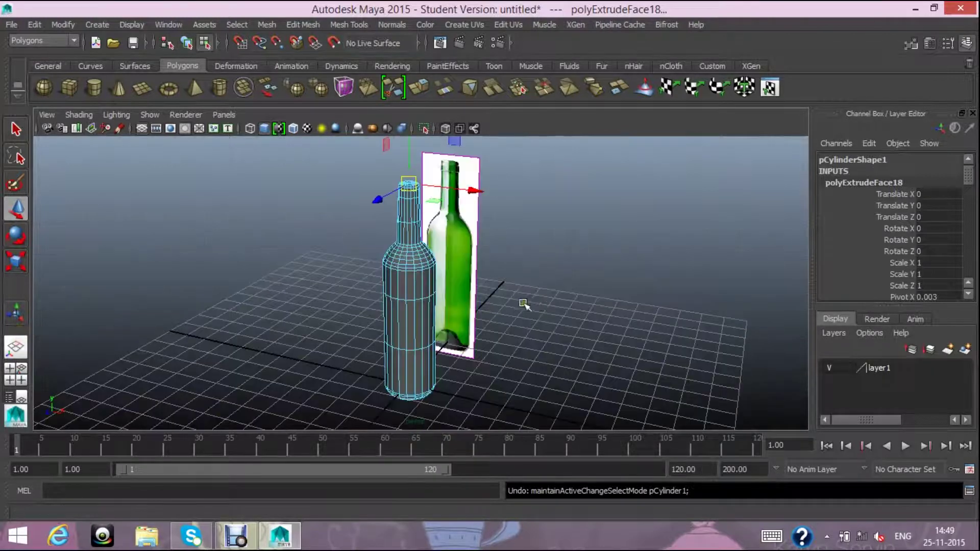
key("f")
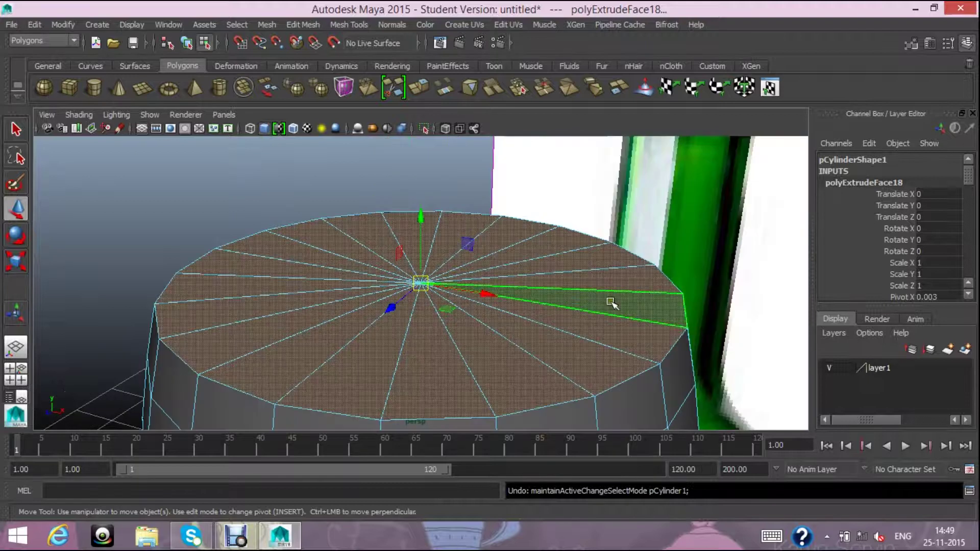
- Extrude the top cap faces and scale them inward to about 0.907
left_click_drag(680, 344, 641, 365, "alt")
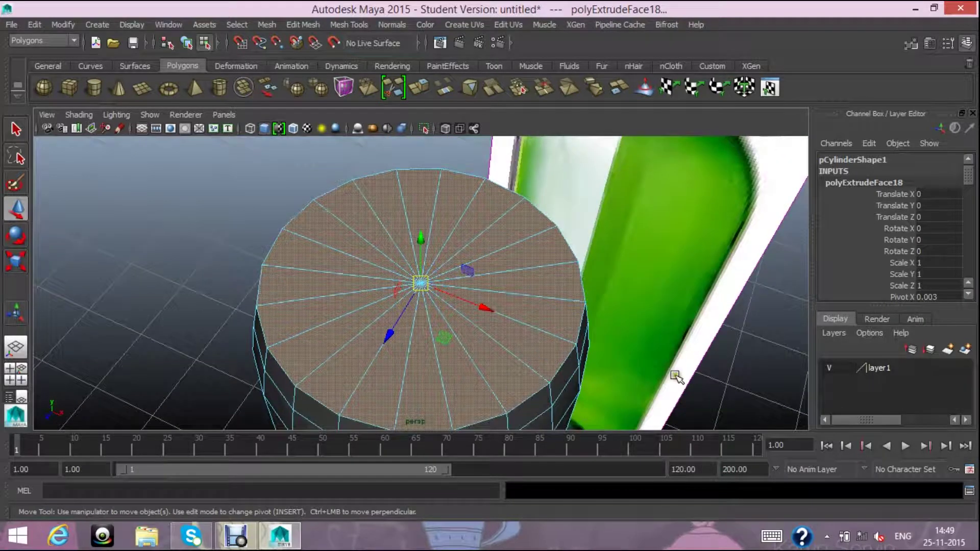
scroll(640, 362, "down", 1)
scroll(623, 364, "down", 1)
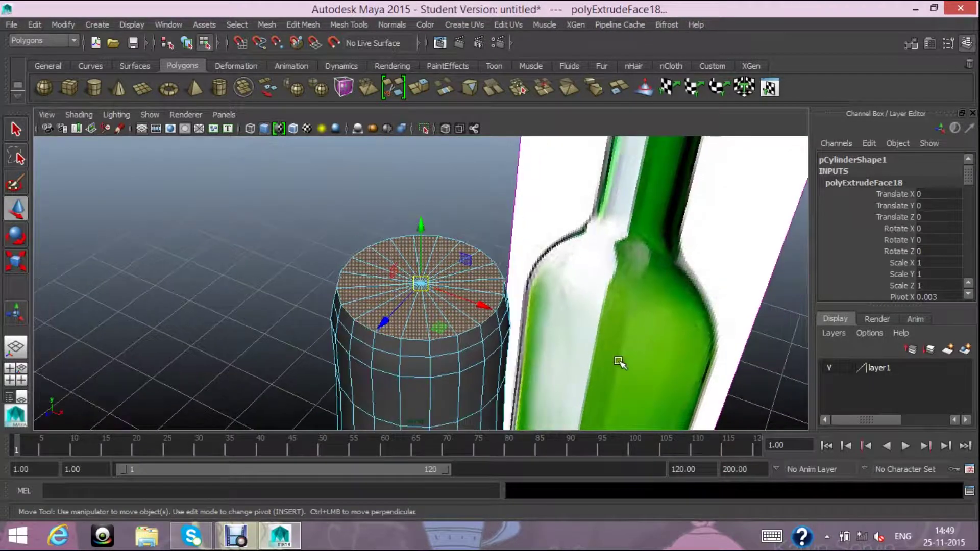
scroll(592, 356, "down", 1)
scroll(582, 347, "up", 1)
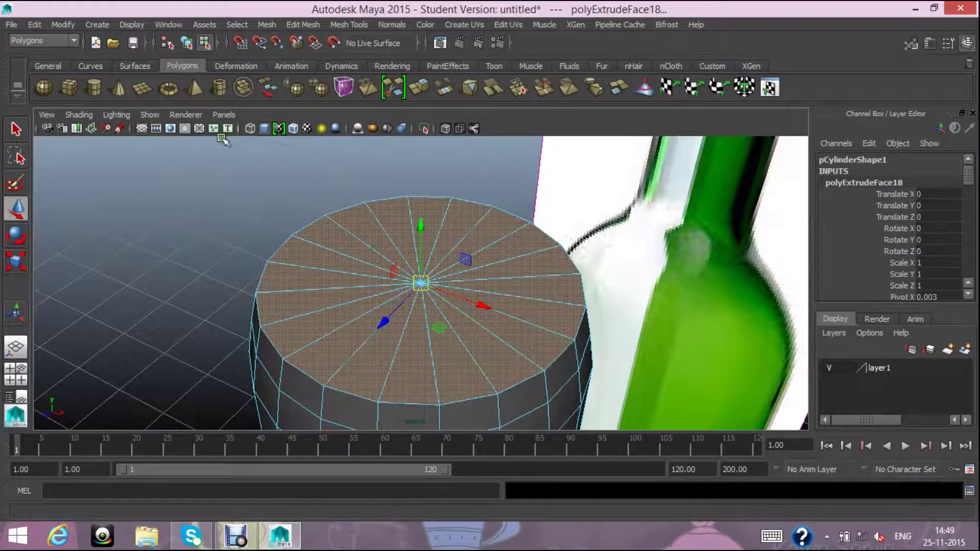
left_click(419, 88)
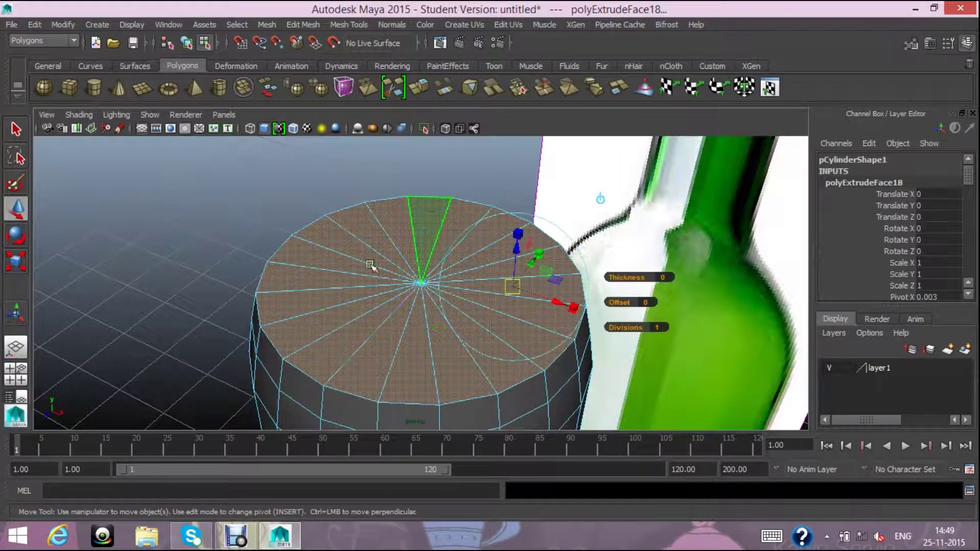
left_click(14, 262)
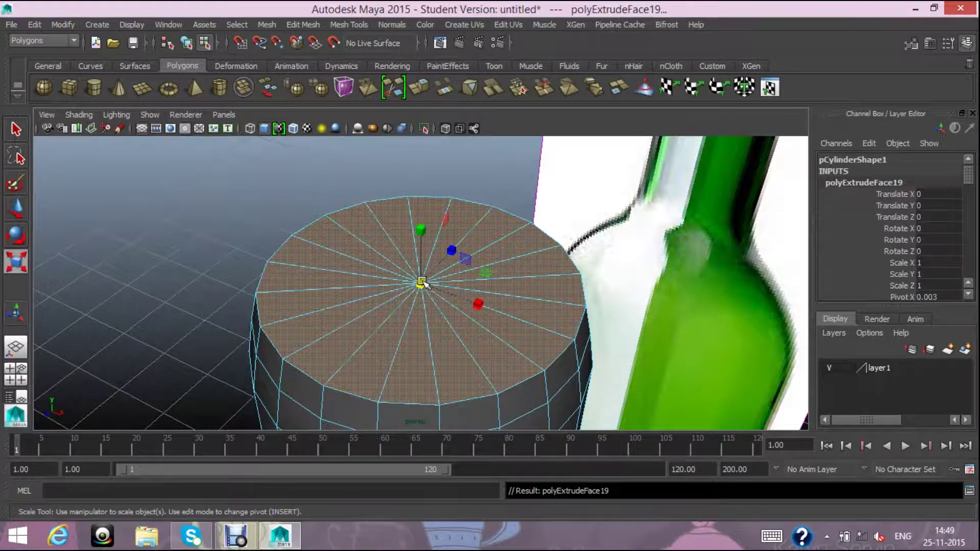
left_click_drag(422, 281, 401, 293)
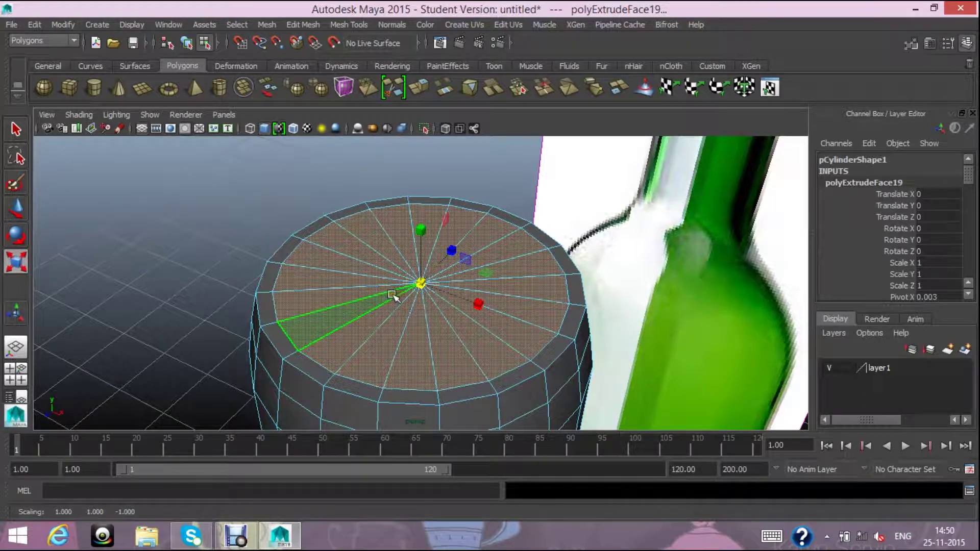
- Delete the inset top faces so the bottle neck becomes hollow
key("Delete")
scroll(411, 284, "down", 1)
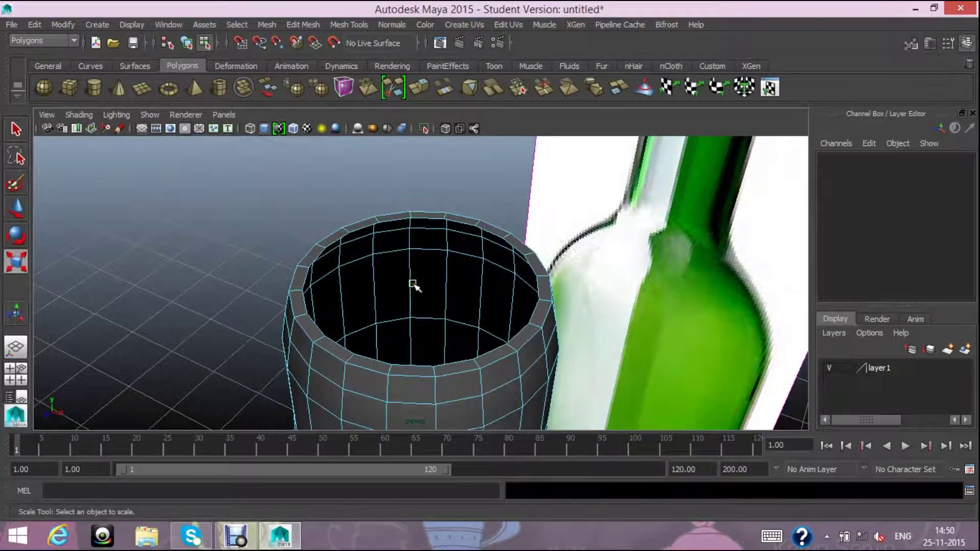
scroll(412, 283, "down", 1)
scroll(412, 284, "down", 1)
scroll(412, 285, "down", 1)
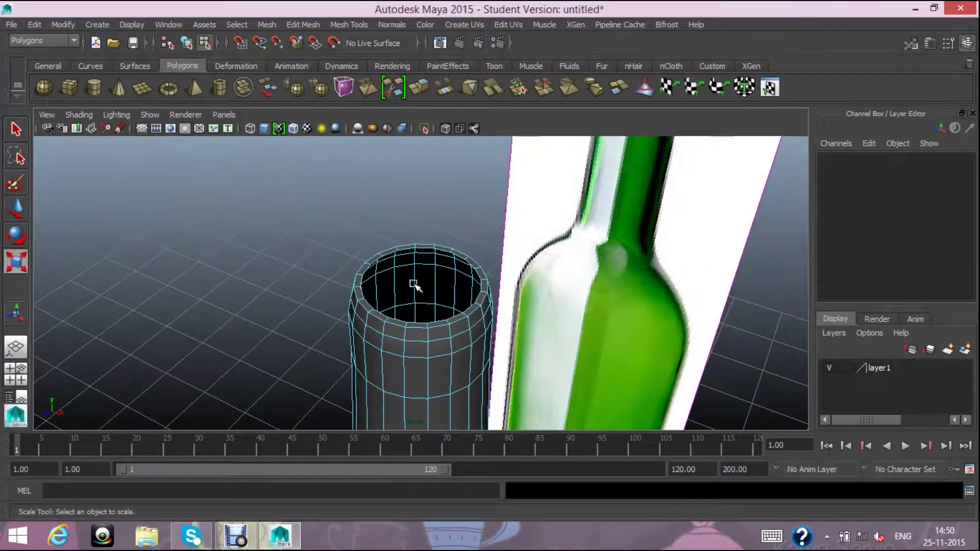
scroll(413, 284, "up", 2)
scroll(413, 285, "up", 2)
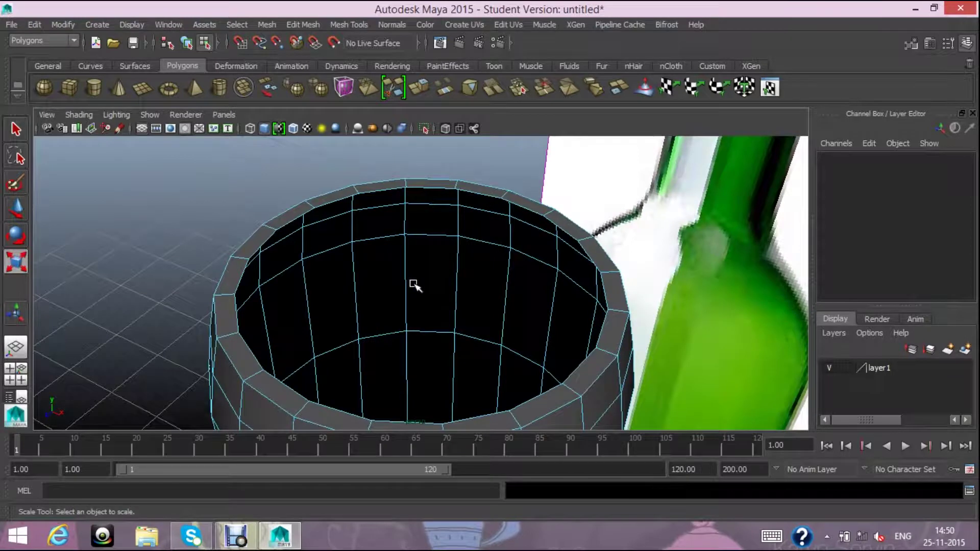
scroll(413, 284, "down", 1)
scroll(421, 293, "down", 2)
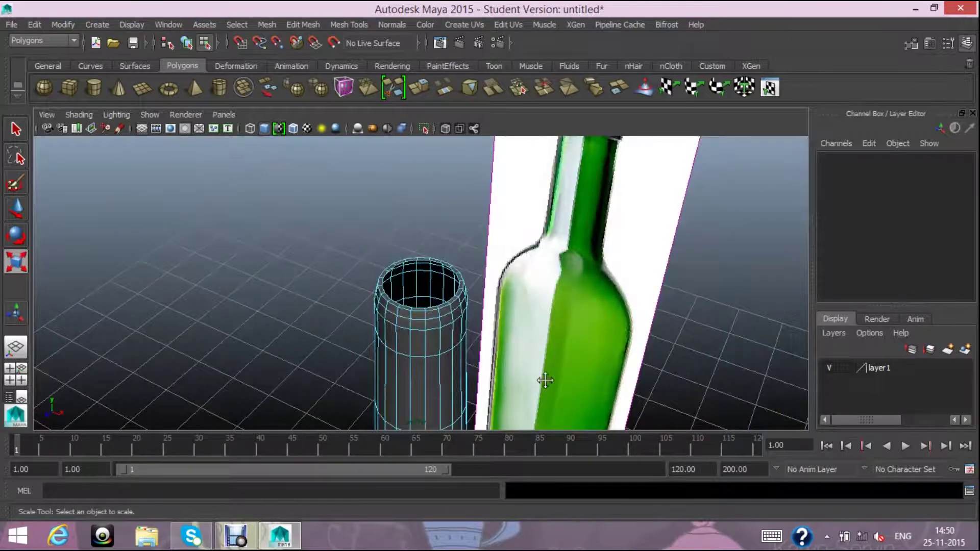
scroll(582, 170, "down", 2)
scroll(566, 274, "down", 2)
scroll(542, 323, "down", 2)
scroll(464, 422, "down", 1)
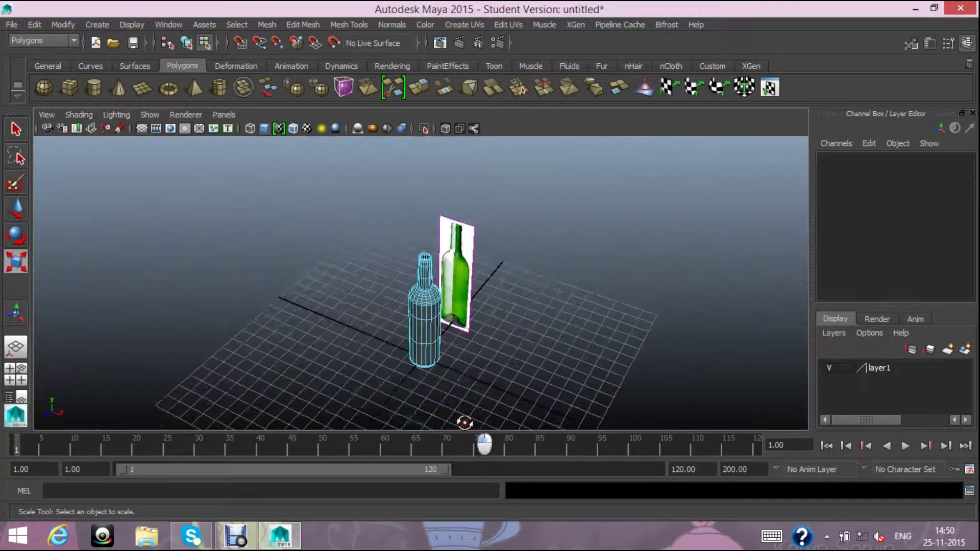
- Orbit the camera underneath the bottle to view its bottom cap
left_click_drag(464, 423, 490, 428, "alt")
scroll(485, 387, "up", 2)
scroll(465, 288, "up", 2)
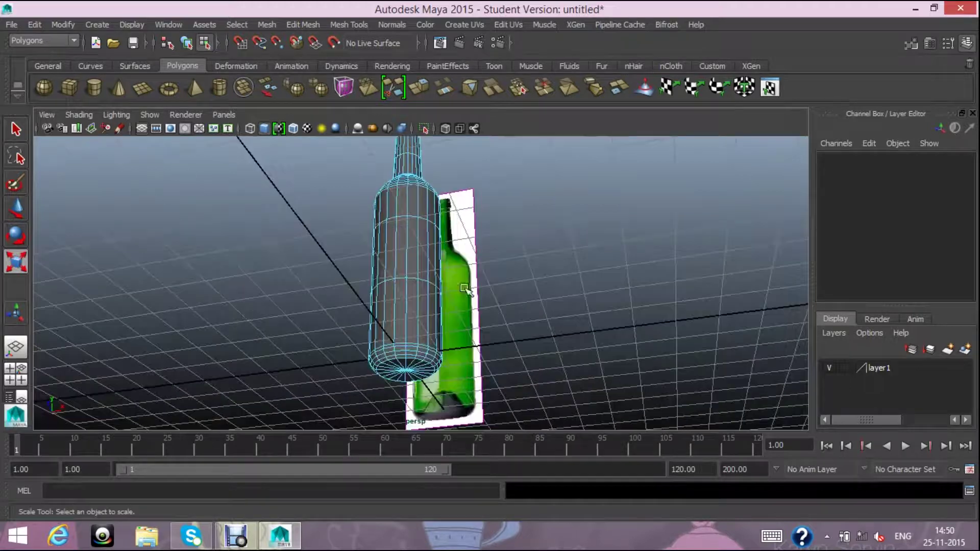
scroll(462, 288, "up", 1)
scroll(454, 288, "up", 2)
scroll(442, 245, "up", 2)
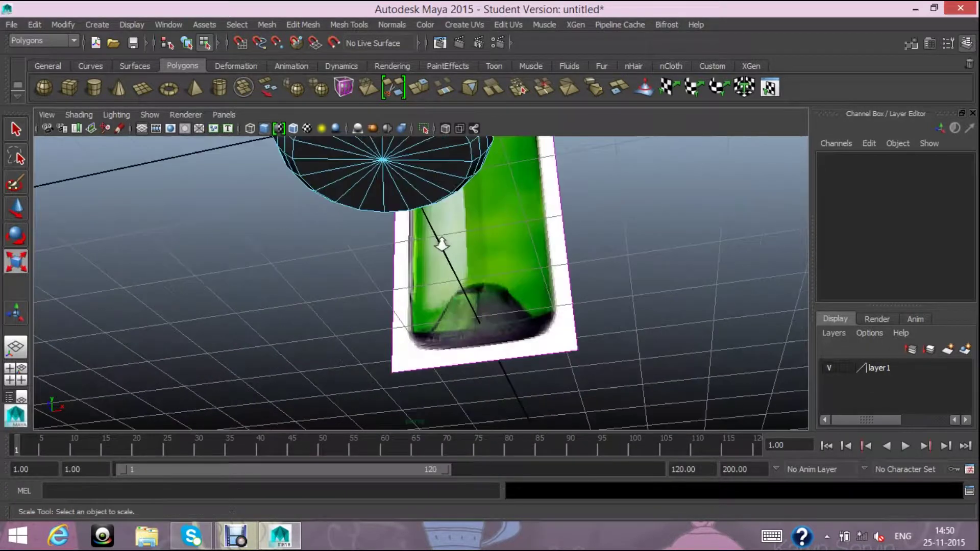
left_click_drag(442, 245, 370, 266, "alt")
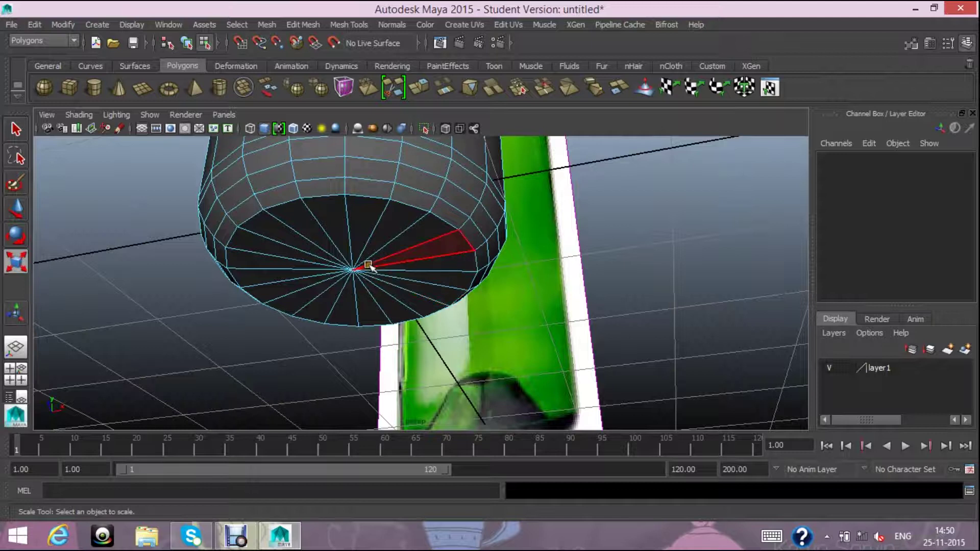
- Select every face of the bottle's bottom cap
left_click(390, 262)
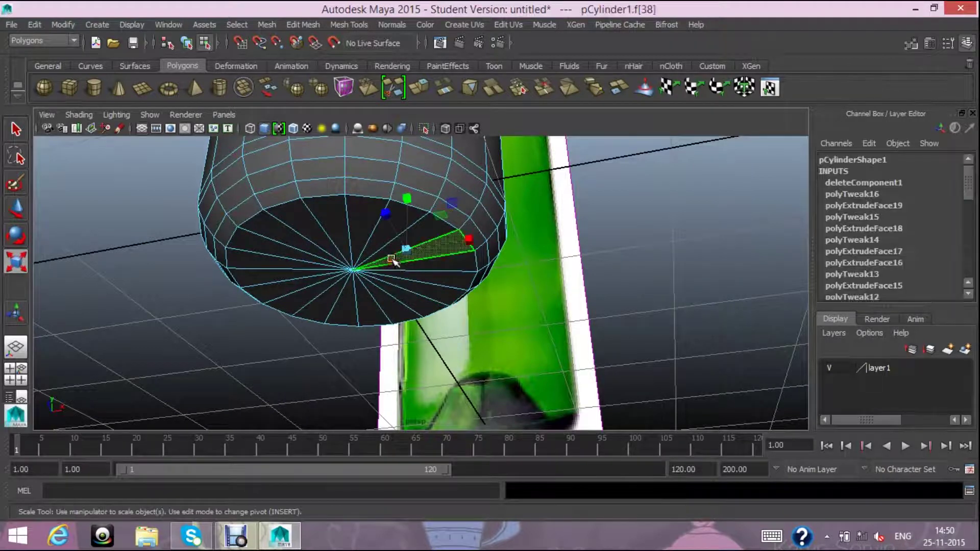
left_click(18, 209)
left_click(367, 240, "shift")
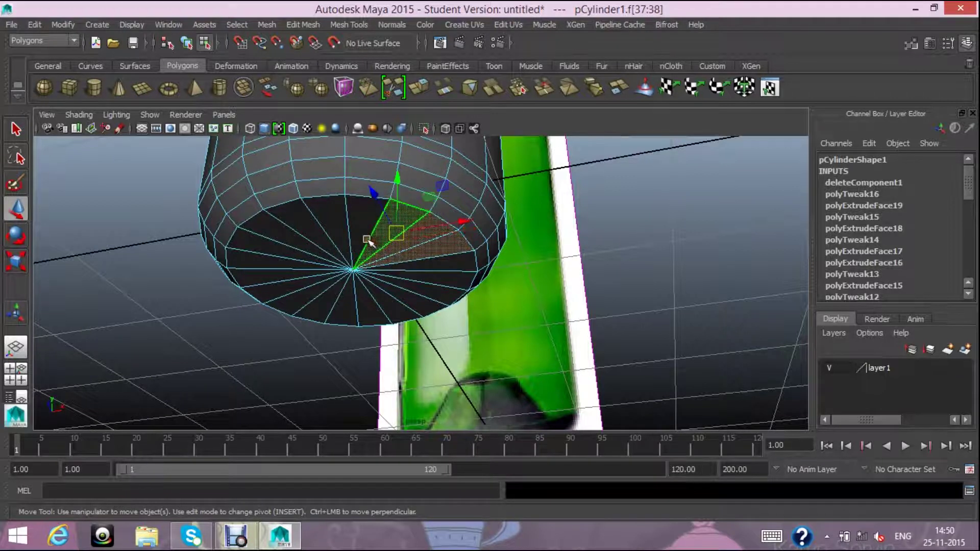
left_click(319, 224, "shift")
left_click(304, 236, "shift")
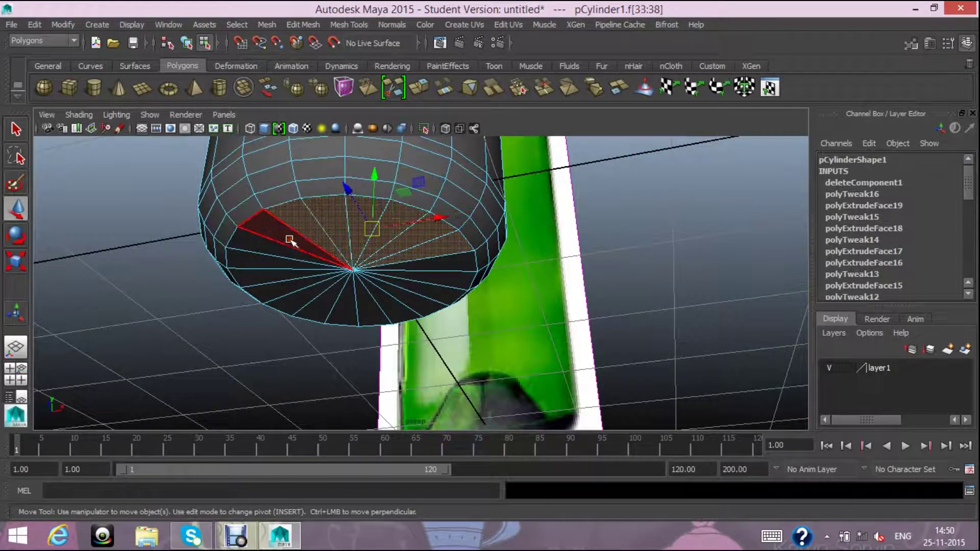
left_click(280, 256, "shift")
left_click(252, 279, "shift")
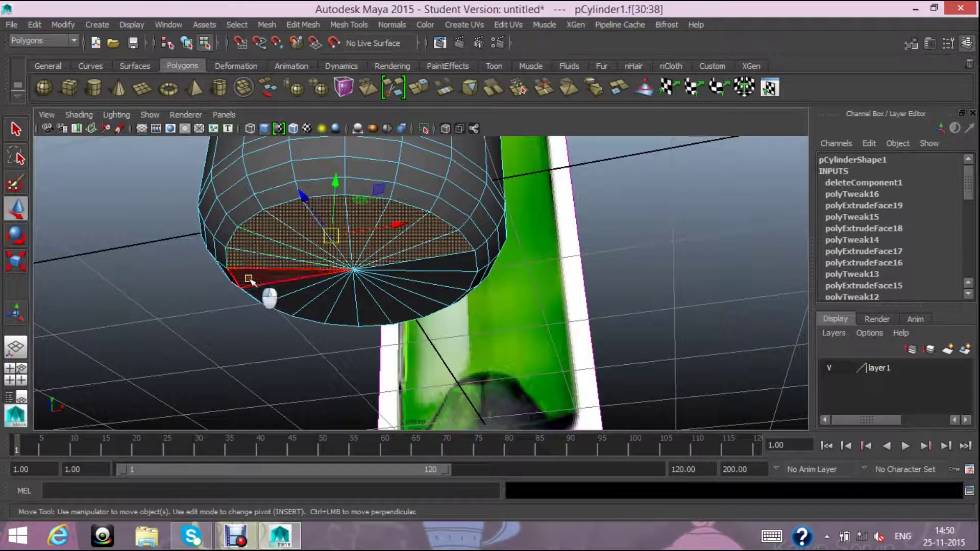
left_click(279, 299, "shift")
left_click(312, 307, "shift")
left_click(341, 312, "shift")
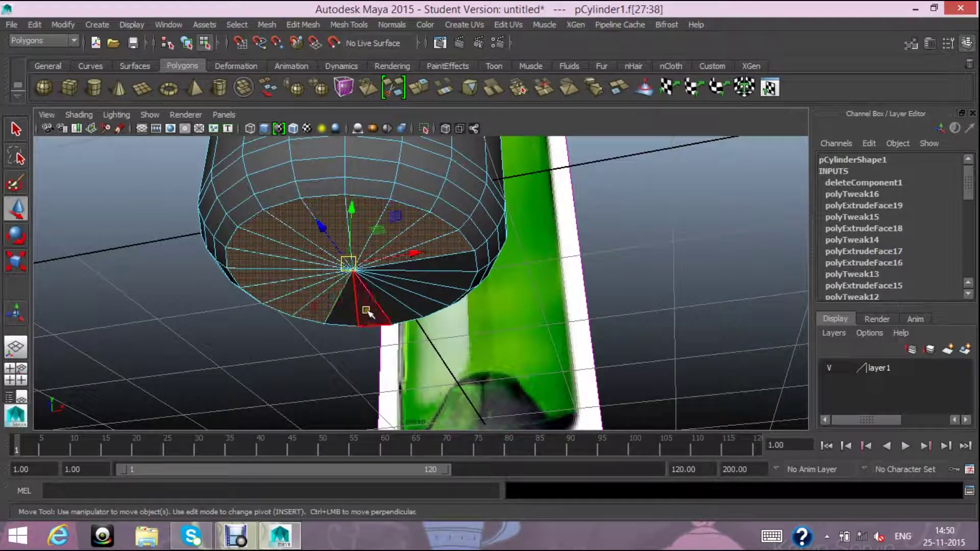
left_click(370, 314, "shift")
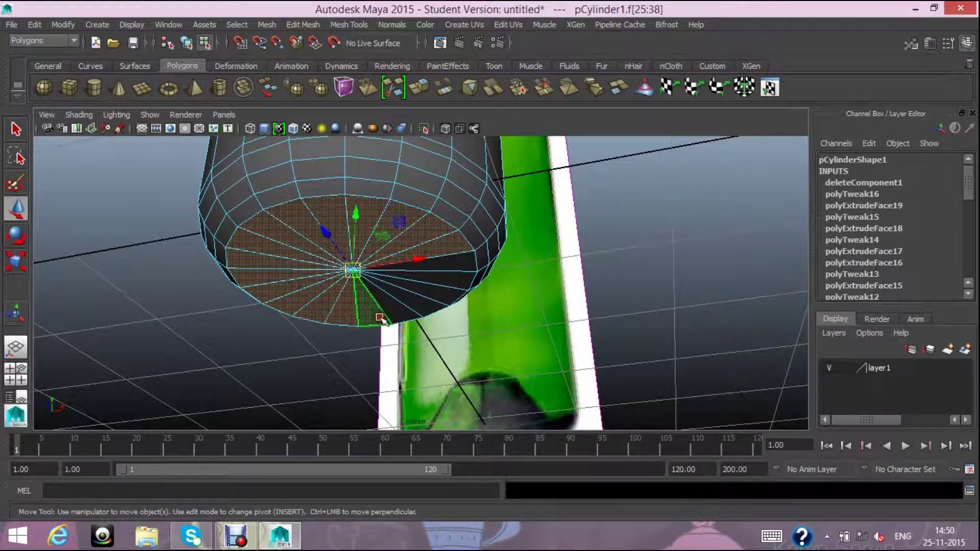
left_click(413, 309, "shift")
left_click(442, 282, "shift")
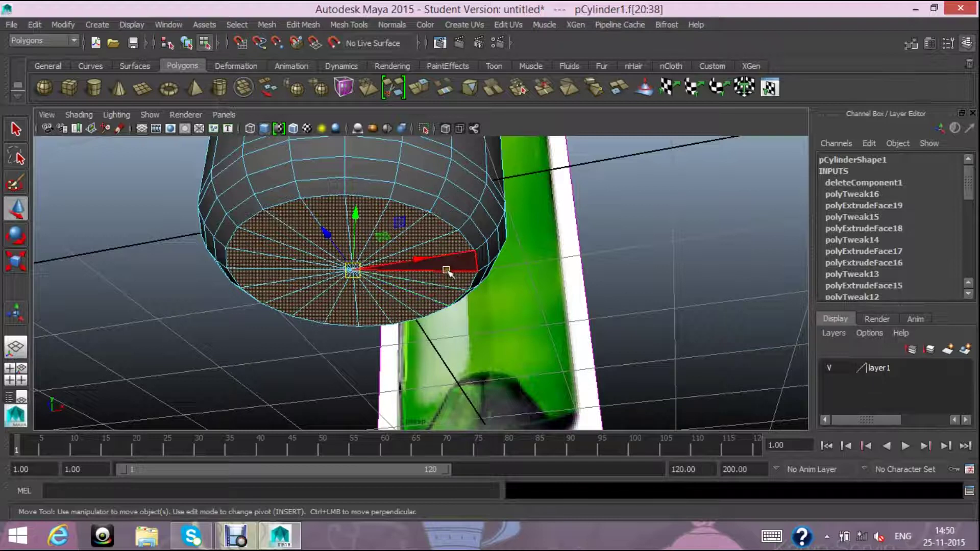
left_click(448, 268, "shift")
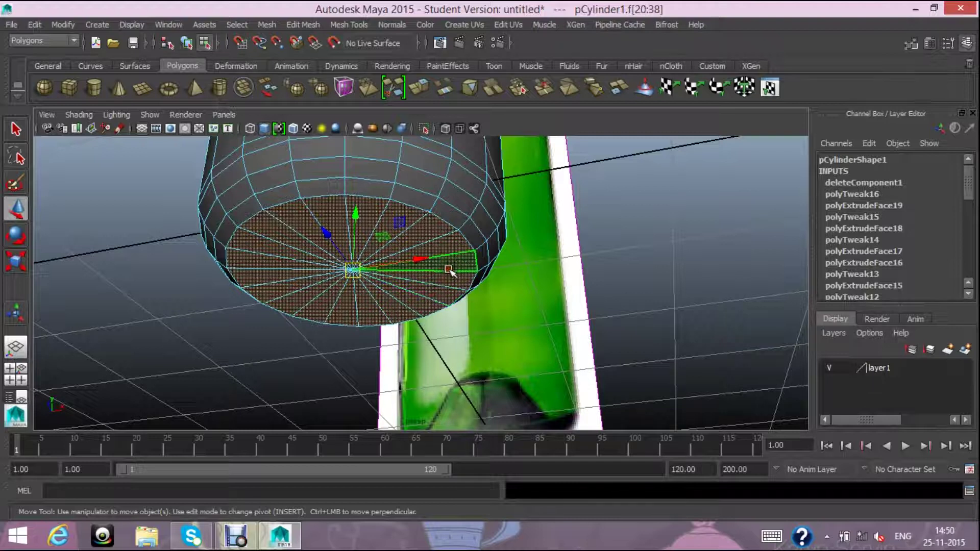
- Extrude the cap faces and scale them inward to about 0.814, leaving a thin rim
left_click(427, 89)
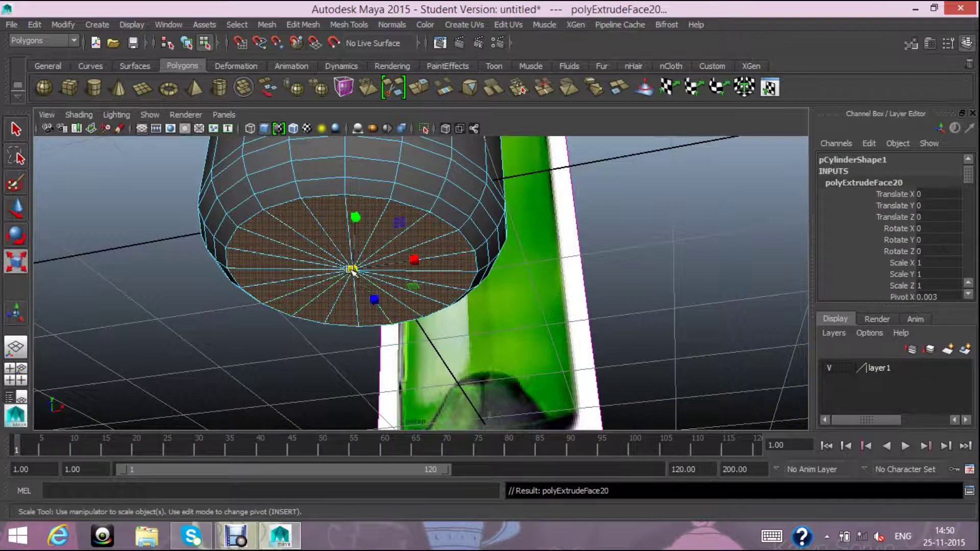
mouse_move(353, 269)
left_mouse_down()
mouse_move(322, 287)
mouse_move(328, 294)
left_mouse_up()
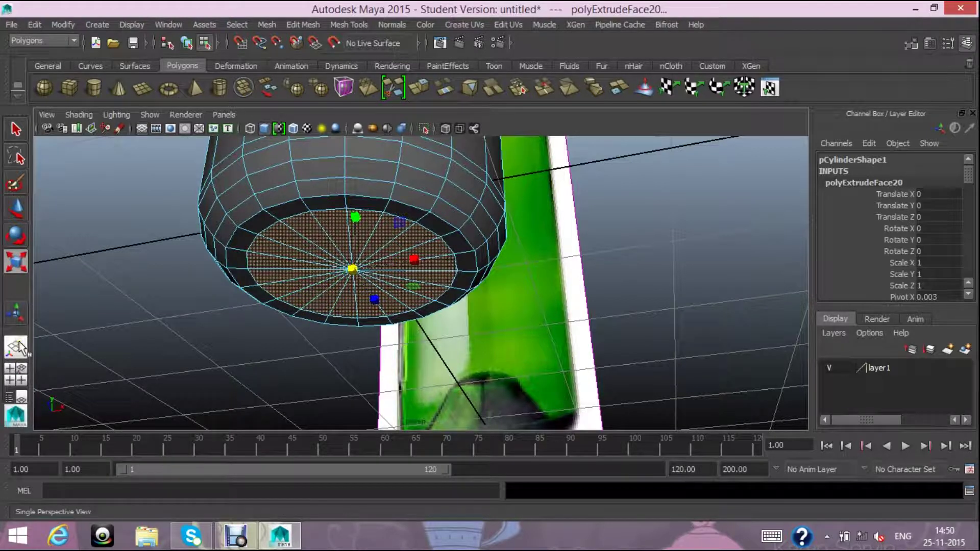
key("space")
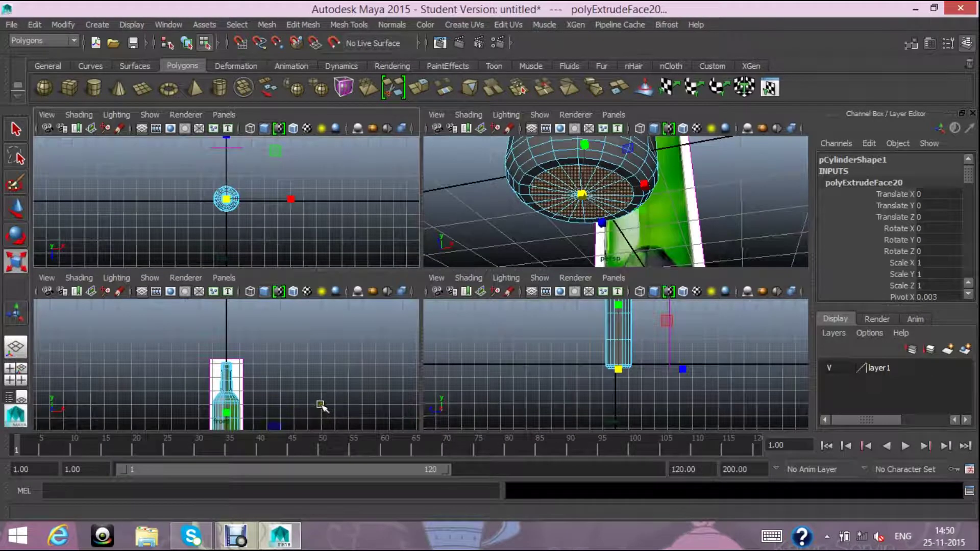
- In the framed front view, extrude the base faces again and adjust their height
key("space")
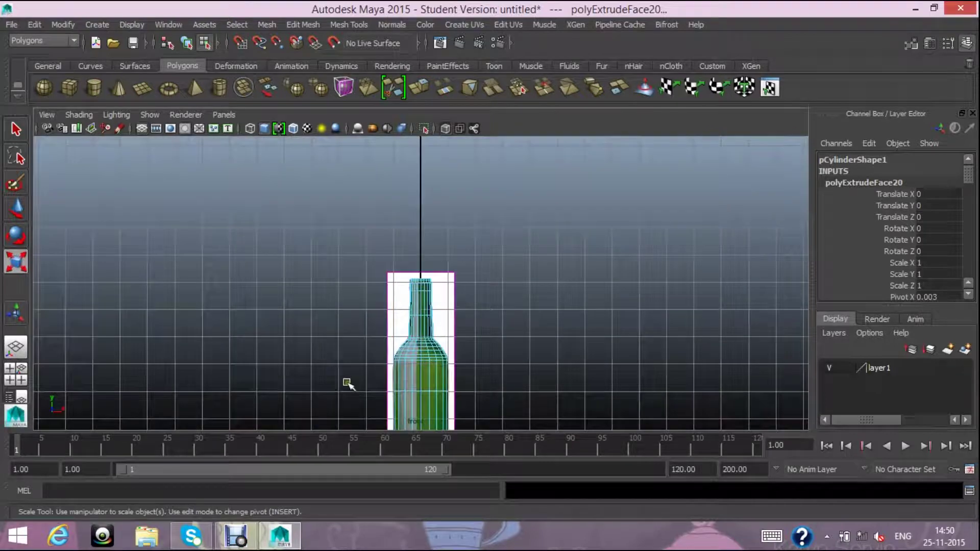
key("f")
scroll(544, 339, "down", 5)
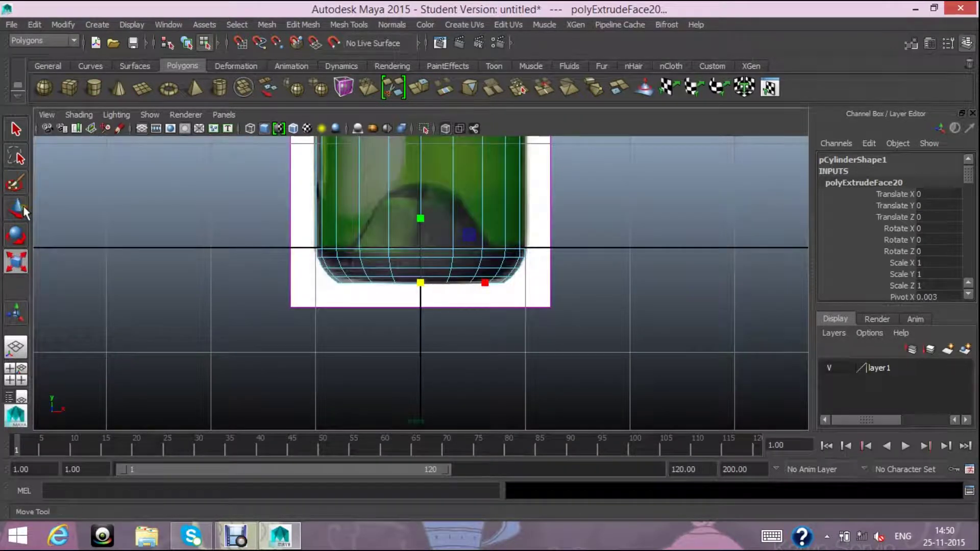
left_click(419, 88)
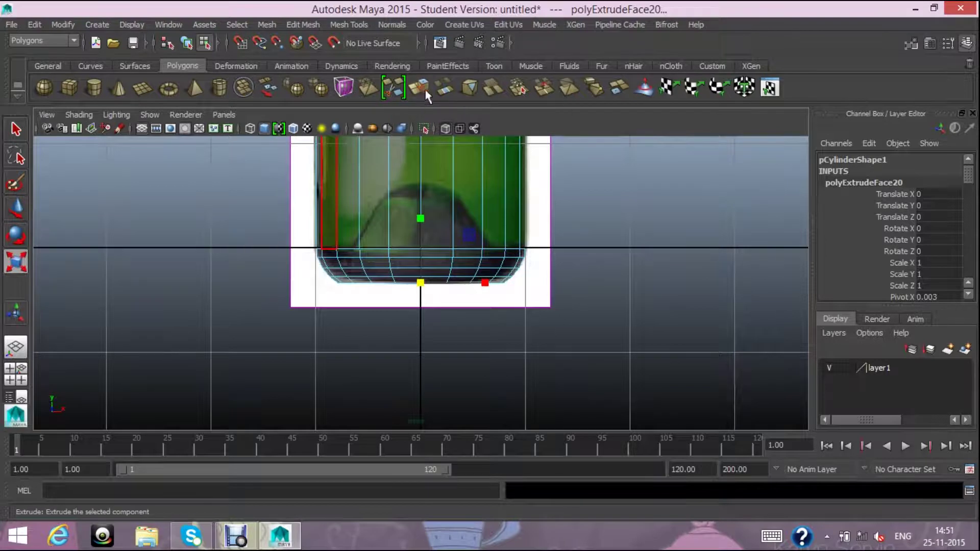
left_click_drag(452, 323, 447, 289)
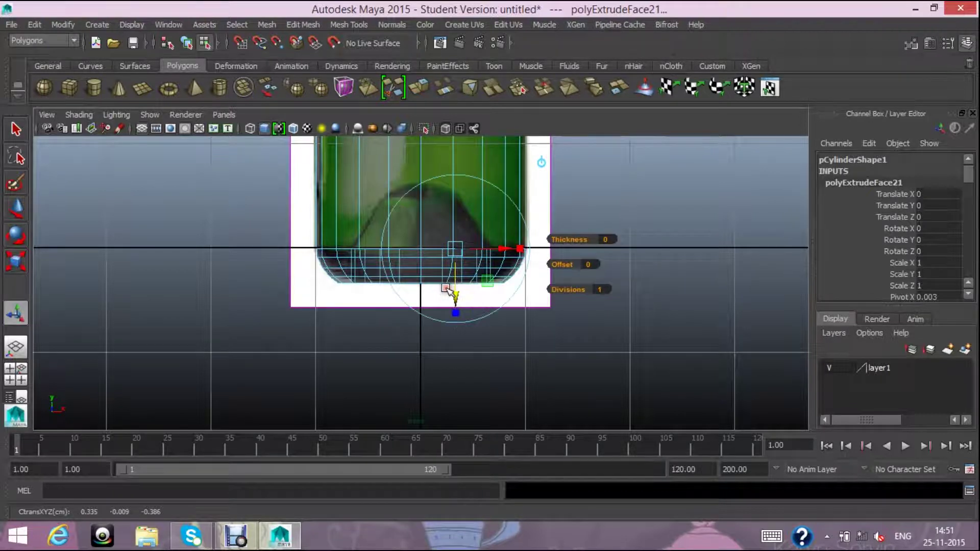
left_click_drag(453, 284, 455, 308)
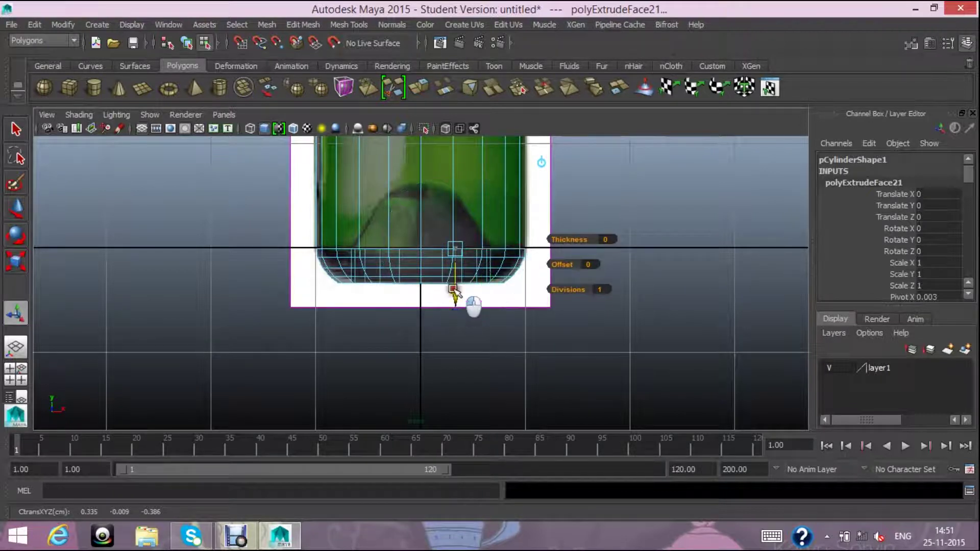
- Raise the extruded base faces upward and widen them slightly
scroll(460, 301, "up", 1)
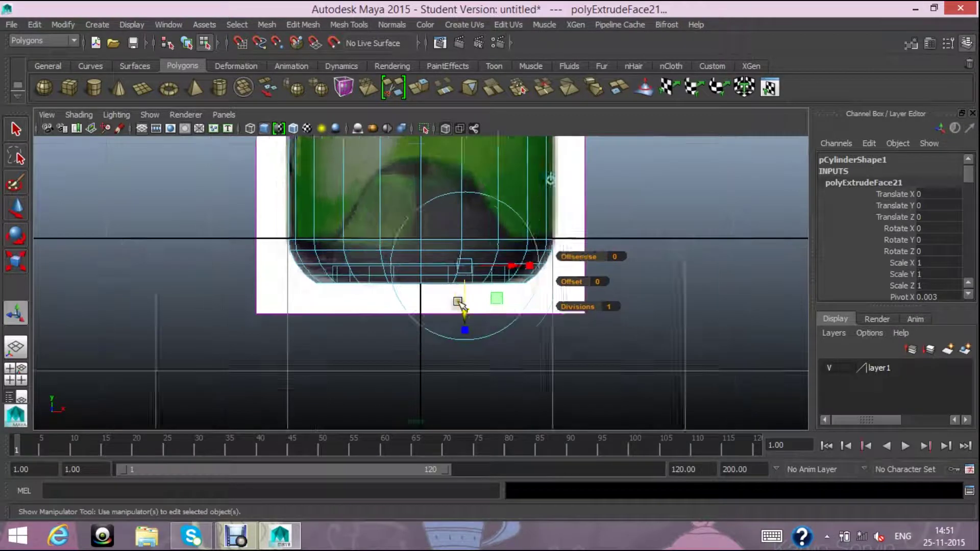
scroll(459, 301, "up", 1)
scroll(459, 301, "up", 2)
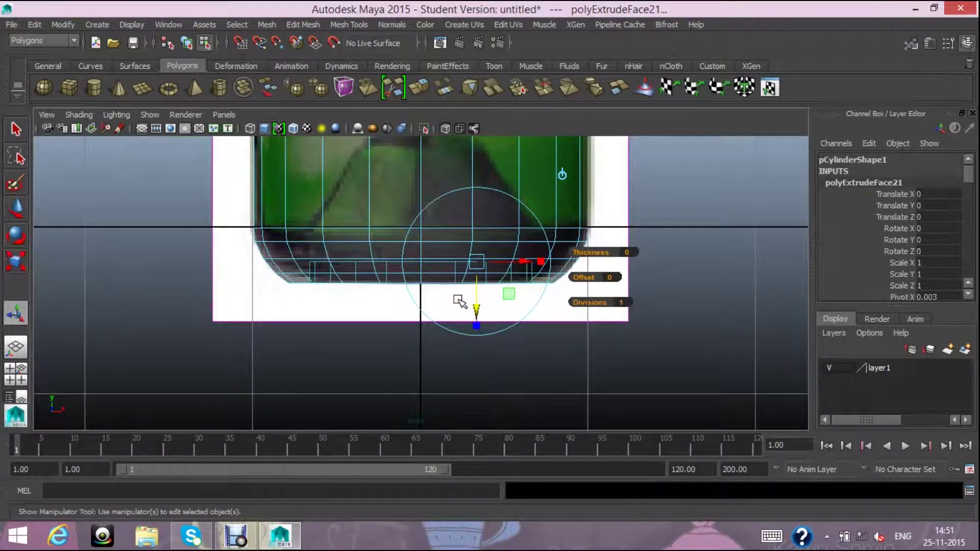
left_click(26, 263)
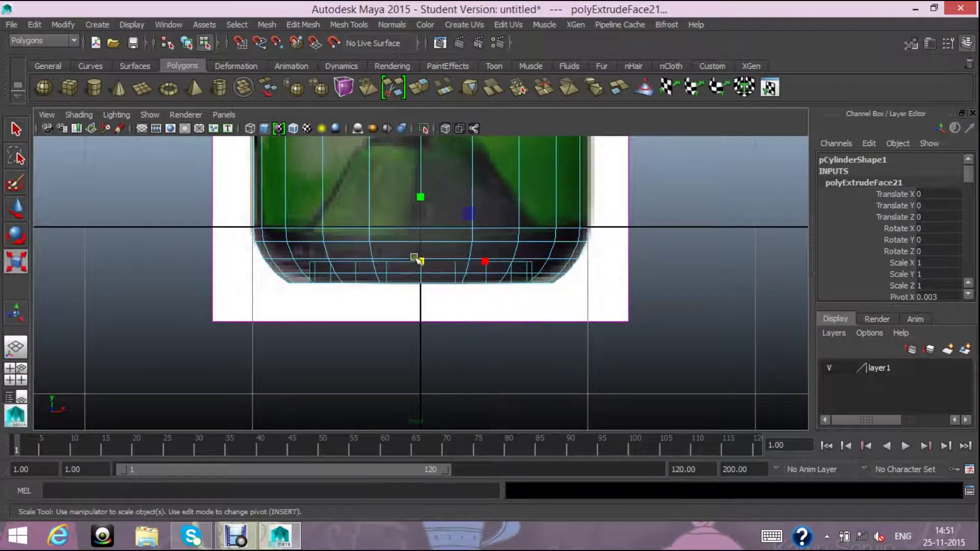
mouse_move(421, 261)
left_mouse_down()
mouse_move(433, 266)
mouse_move(421, 258)
left_mouse_up()
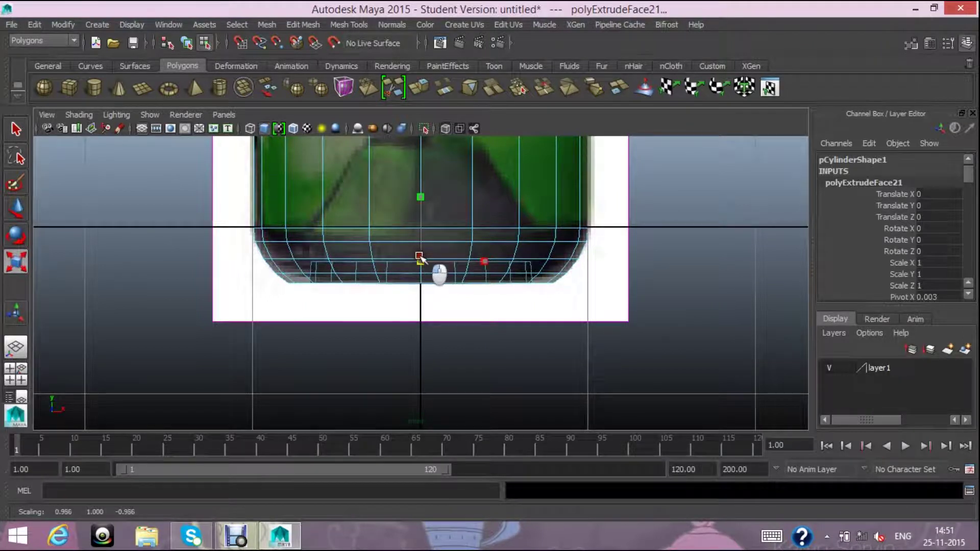
left_click_drag(421, 258, 415, 259)
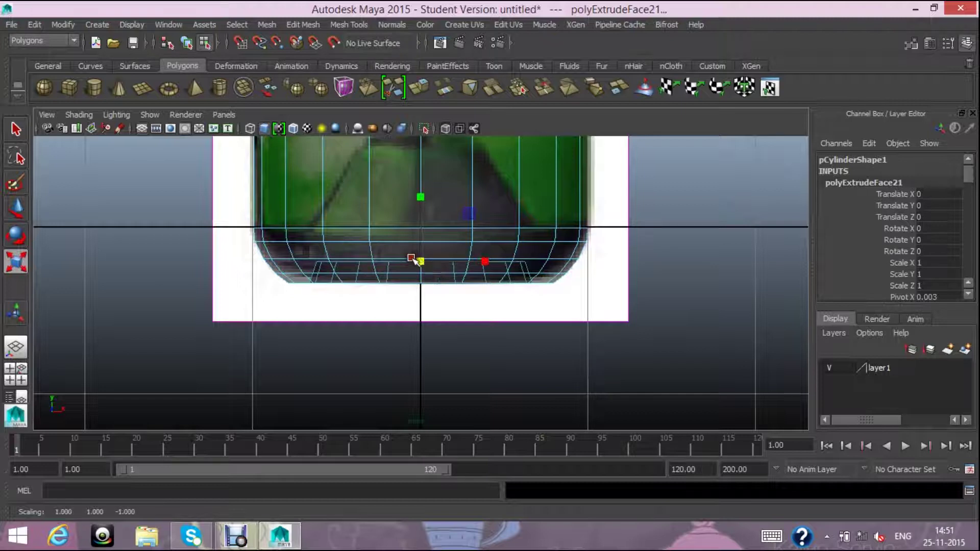
left_click(11, 211)
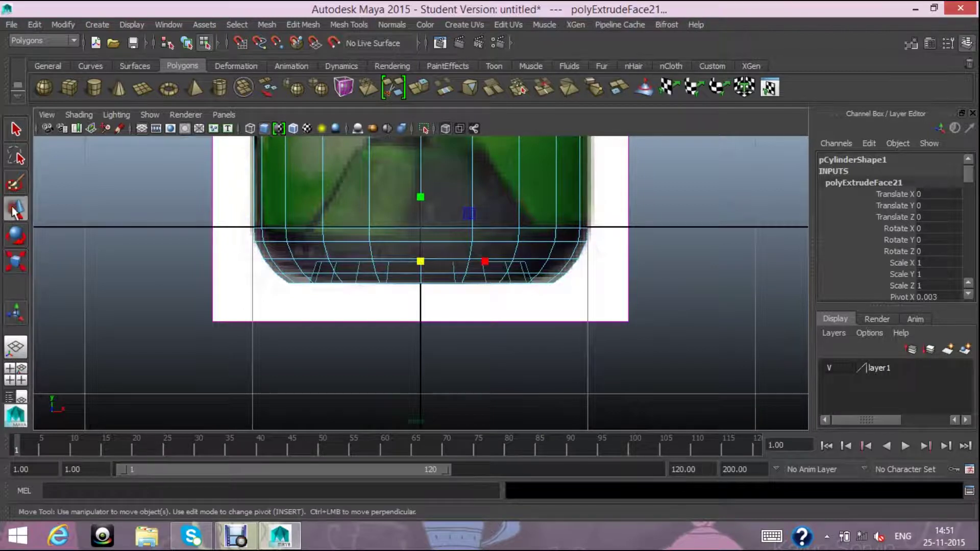
left_click_drag(420, 193, 422, 162)
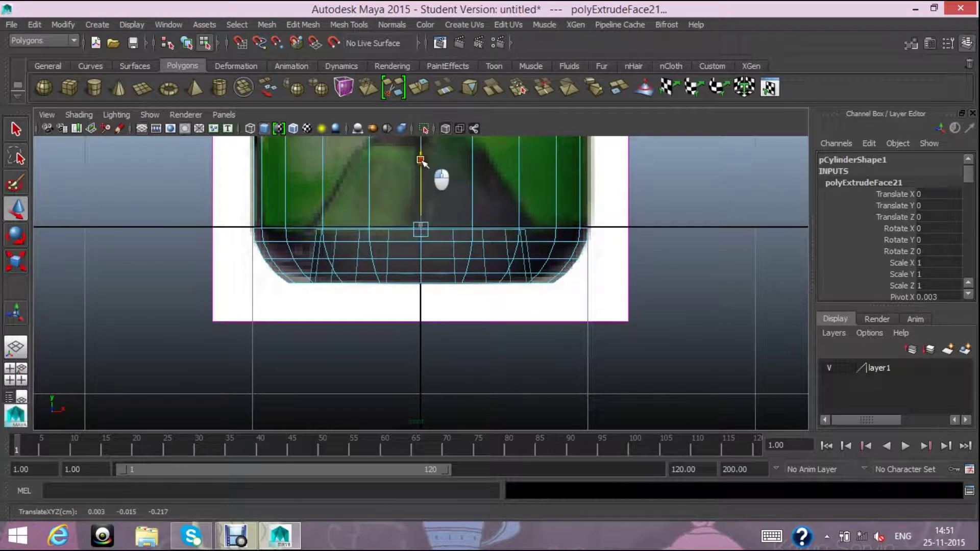
left_click(23, 262)
left_click_drag(421, 229, 436, 234)
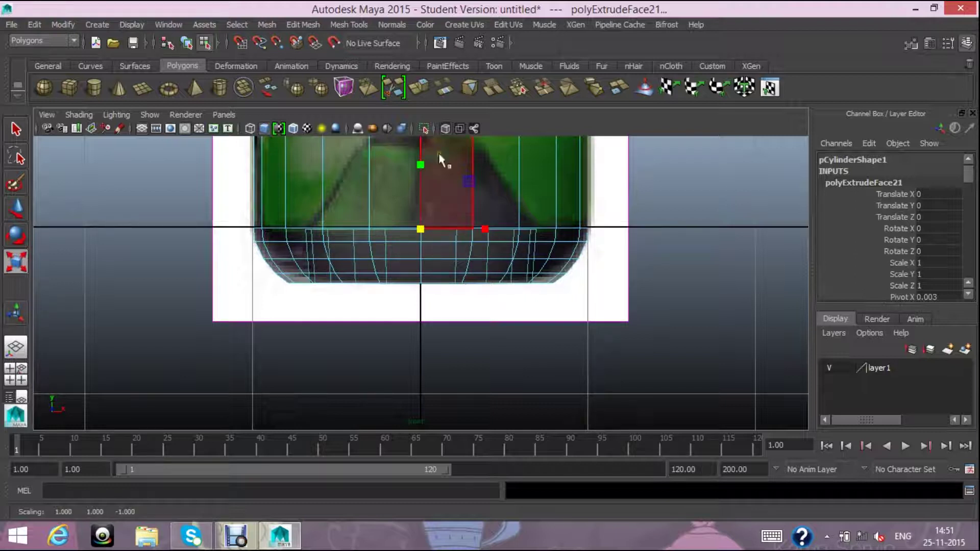
scroll(449, 175, "down", 3)
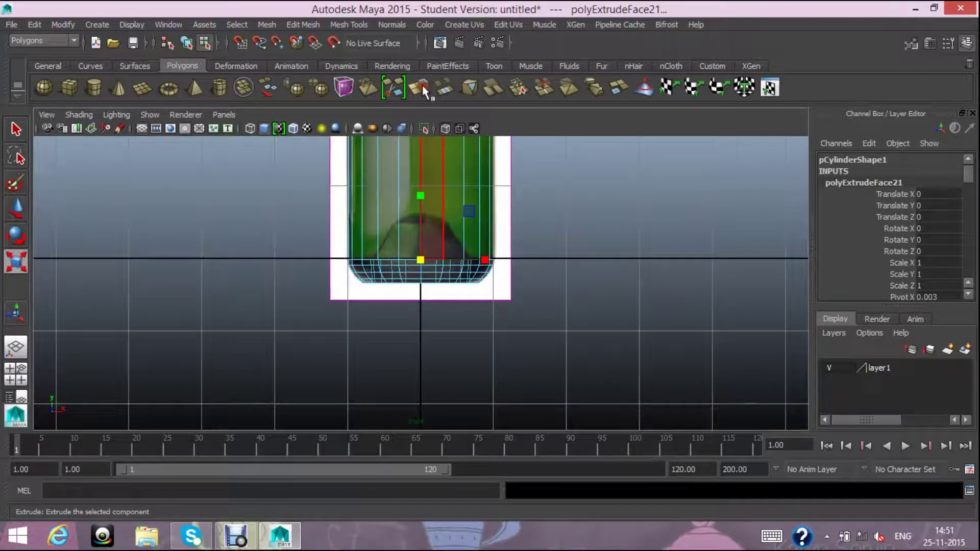
- Extrude the base faces once more, push them up into the bottle, and taper them inward
left_click(422, 85)
scroll(466, 274, "up", 2)
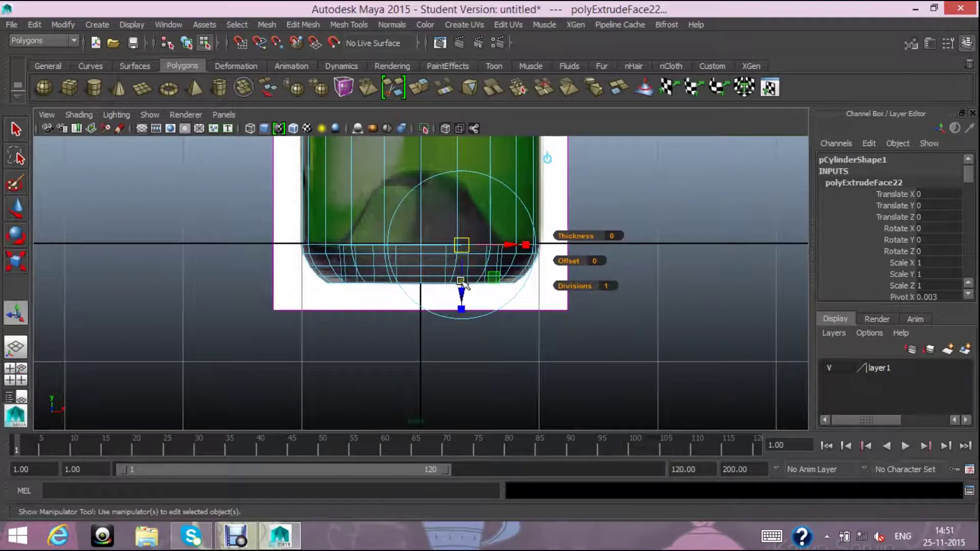
left_click_drag(465, 273, 464, 258)
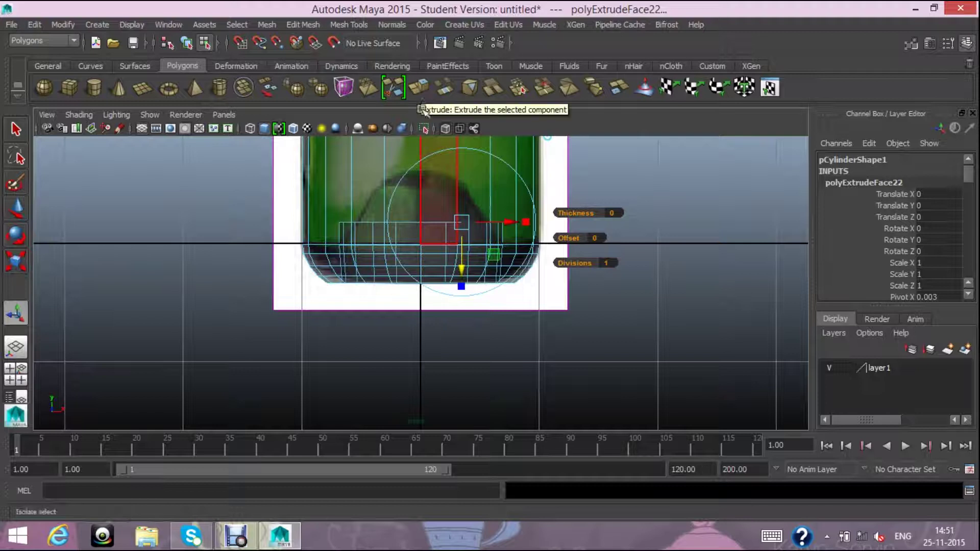
key("r")
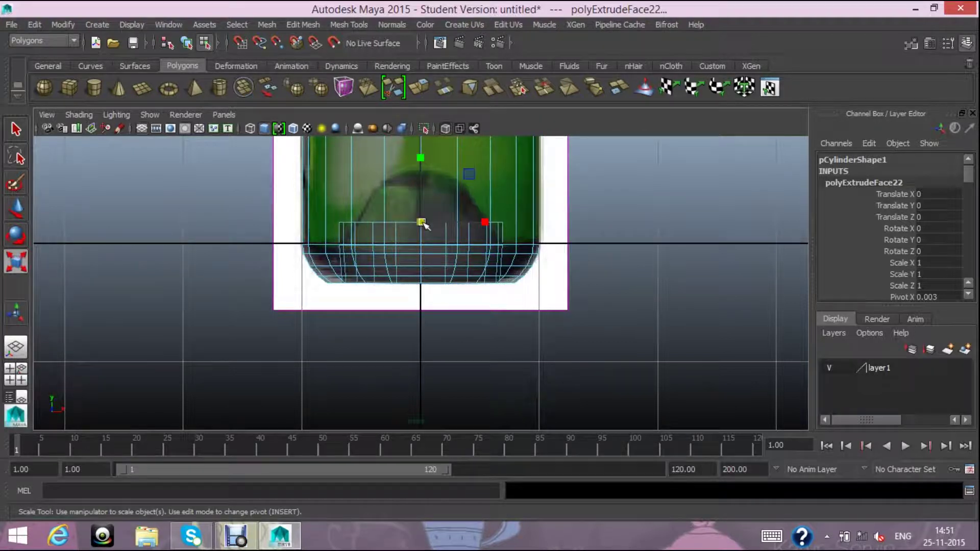
key("f")
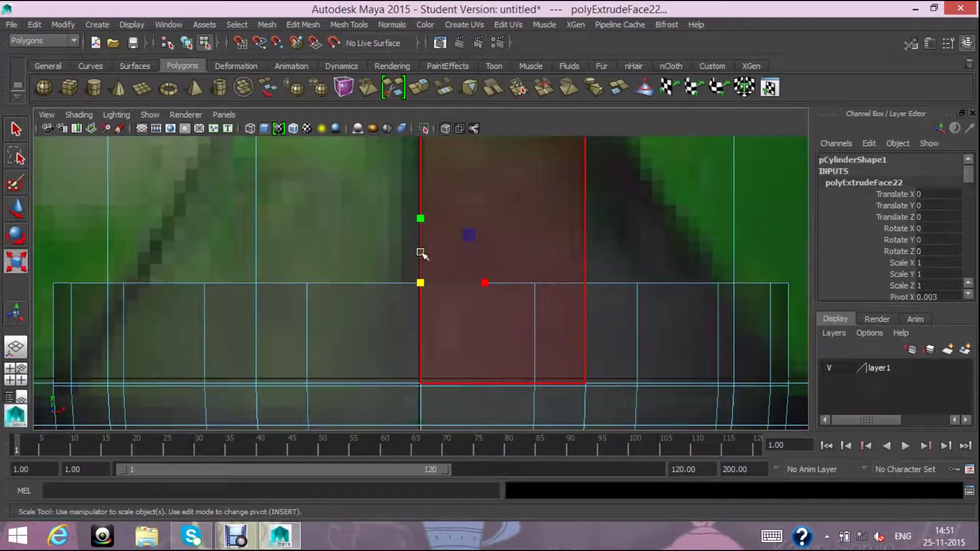
scroll(420, 252, "down", 3)
scroll(421, 260, "up", 1)
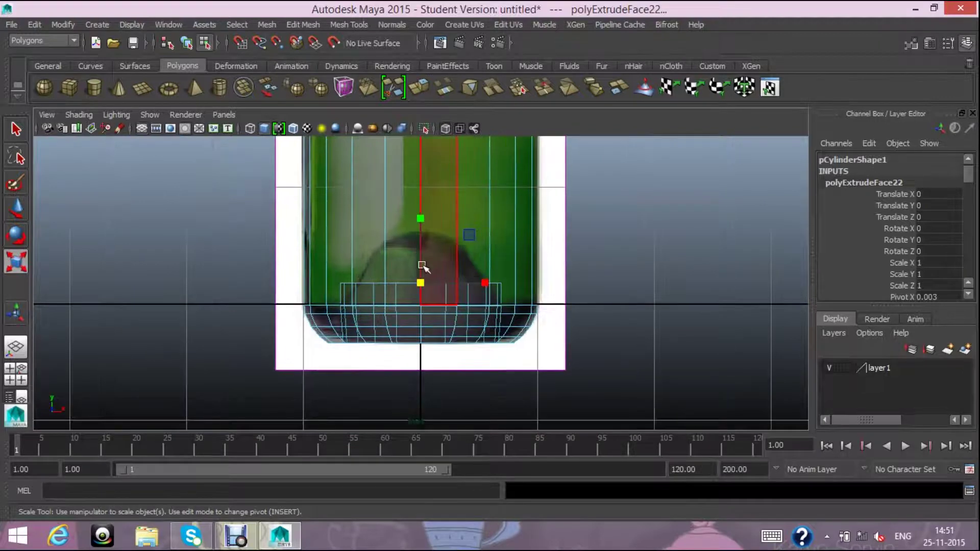
left_click_drag(421, 283, 398, 285)
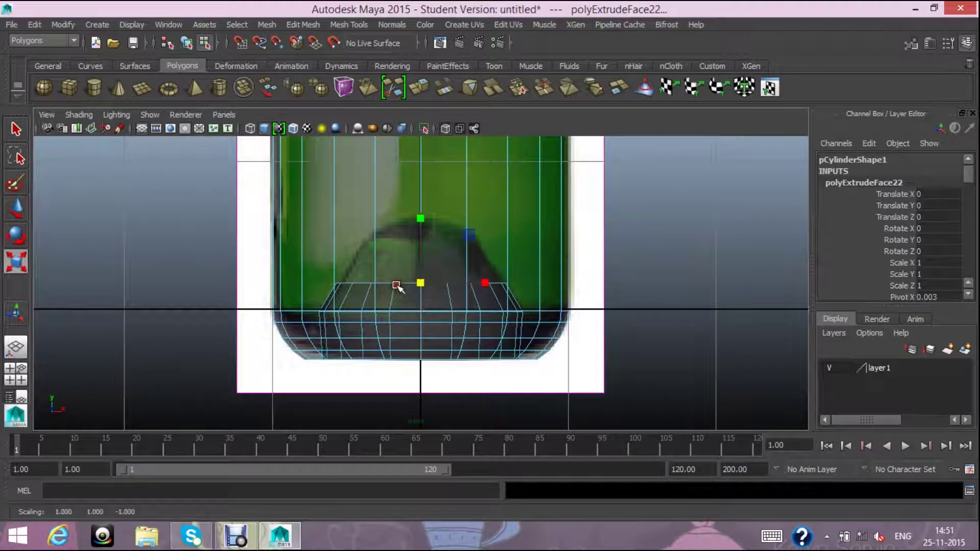
- Add two more punt extrusions, each raised upward and tapered inward
left_click(415, 83)
left_click_drag(463, 336, 463, 306)
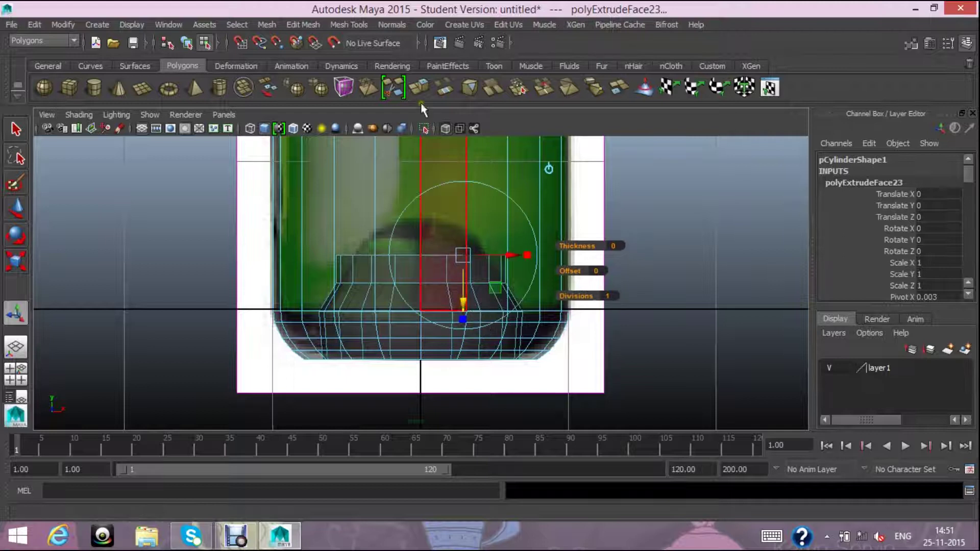
key("r")
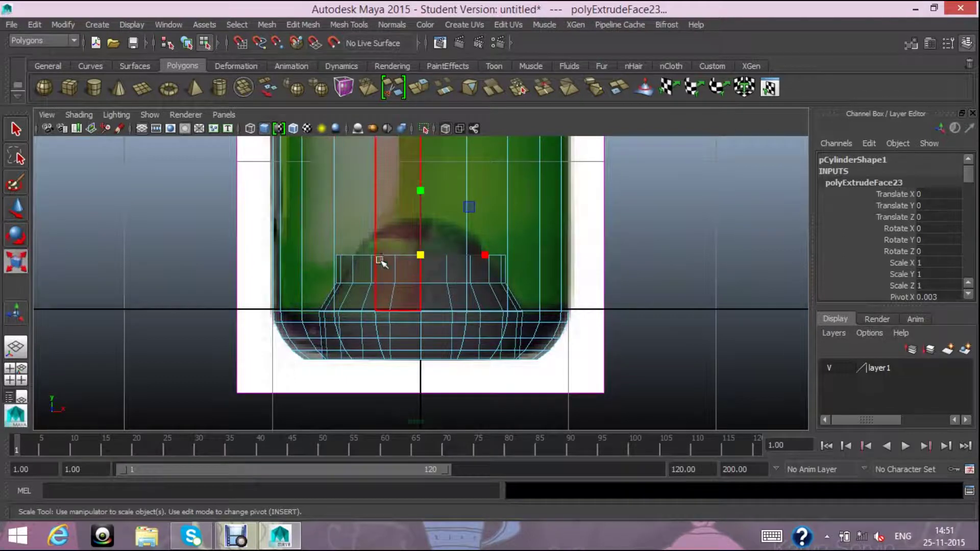
left_click_drag(414, 258, 398, 262)
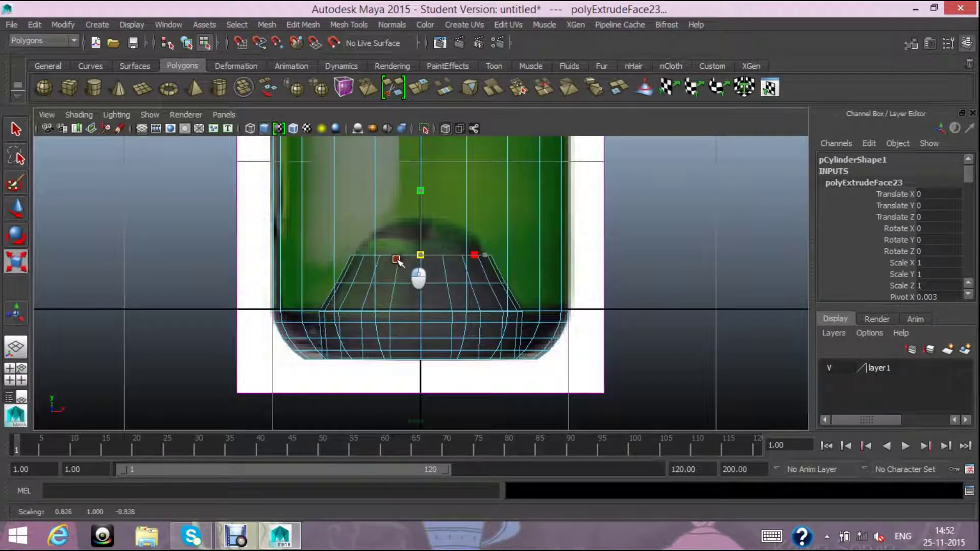
left_click_drag(398, 262, 396, 262)
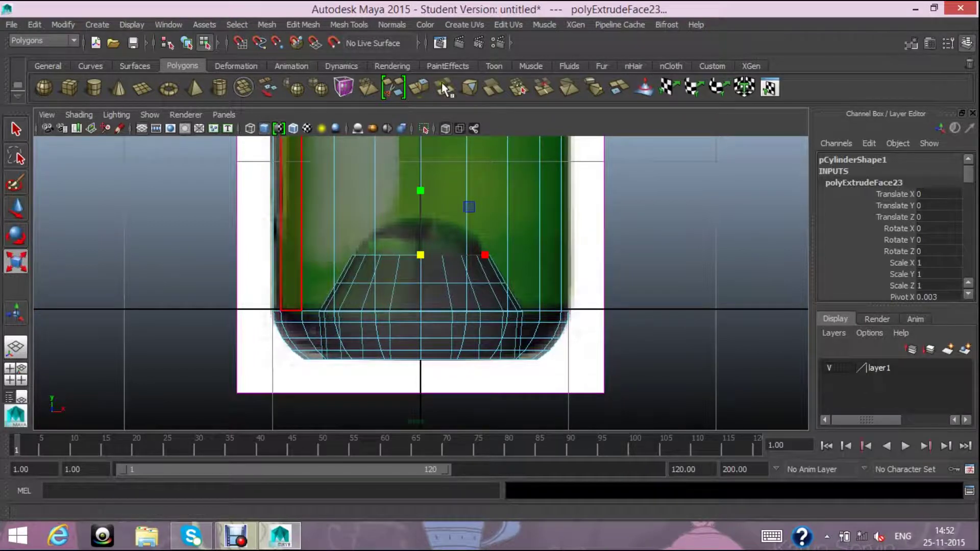
left_click(421, 89)
left_click_drag(455, 305, 454, 278)
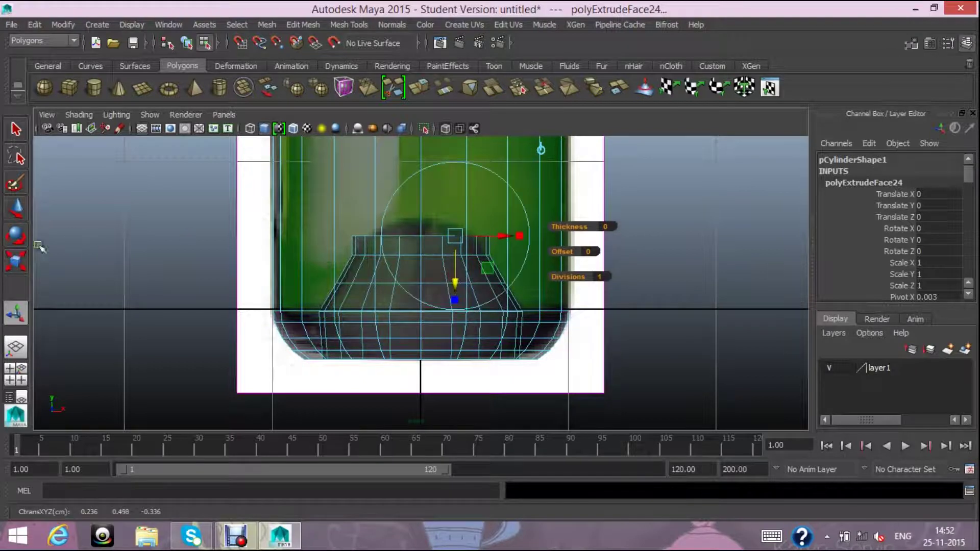
left_click_drag(453, 281, 450, 275)
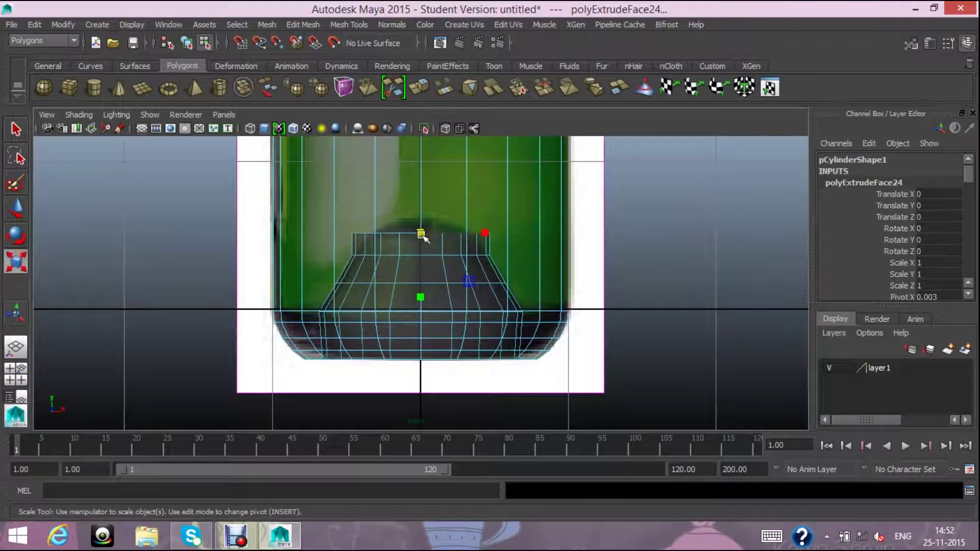
left_click_drag(422, 233, 401, 239)
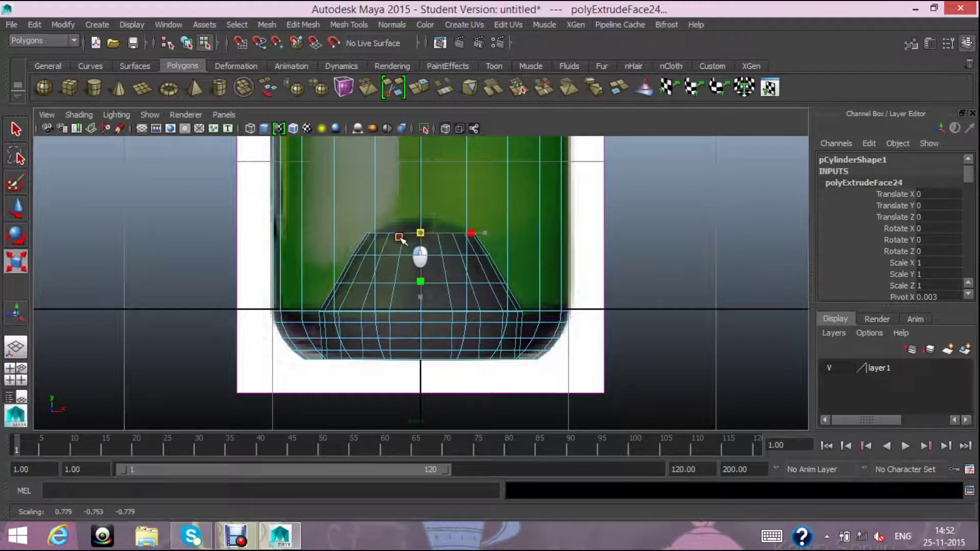
scroll(426, 153, "up", 3)
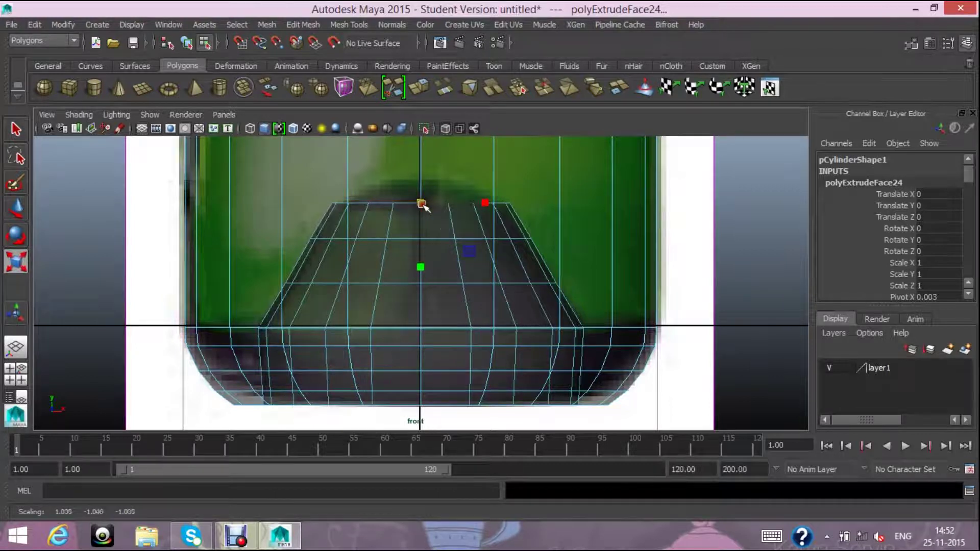
- Stack two higher extrusions on the punt top, narrowing each ring inward
left_click(422, 83)
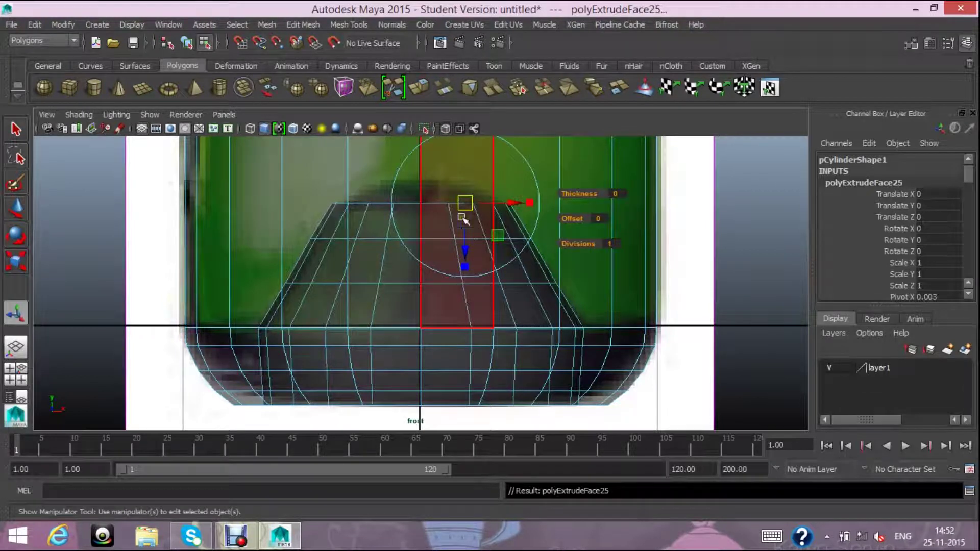
left_click_drag(463, 219, 460, 213)
key("r")
left_click_drag(424, 190, 408, 193)
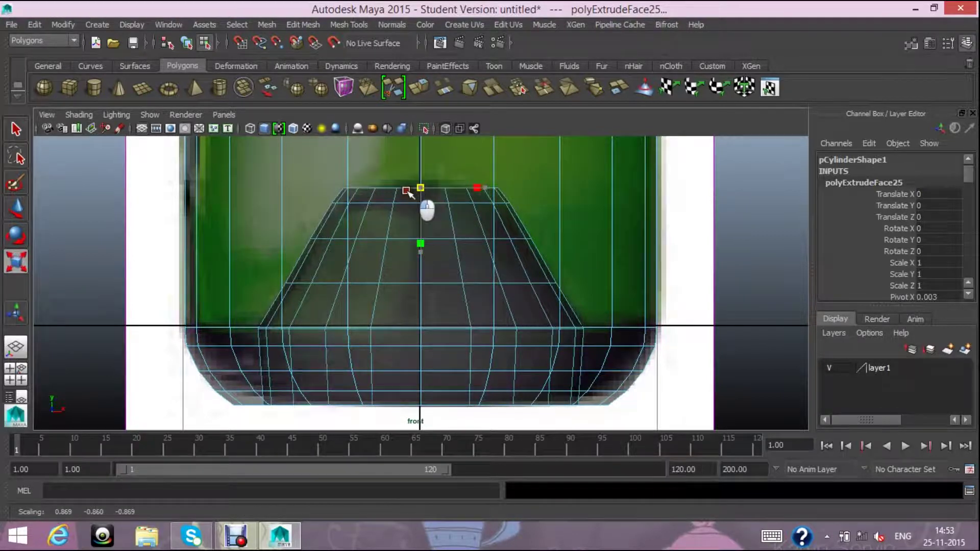
left_click(419, 88)
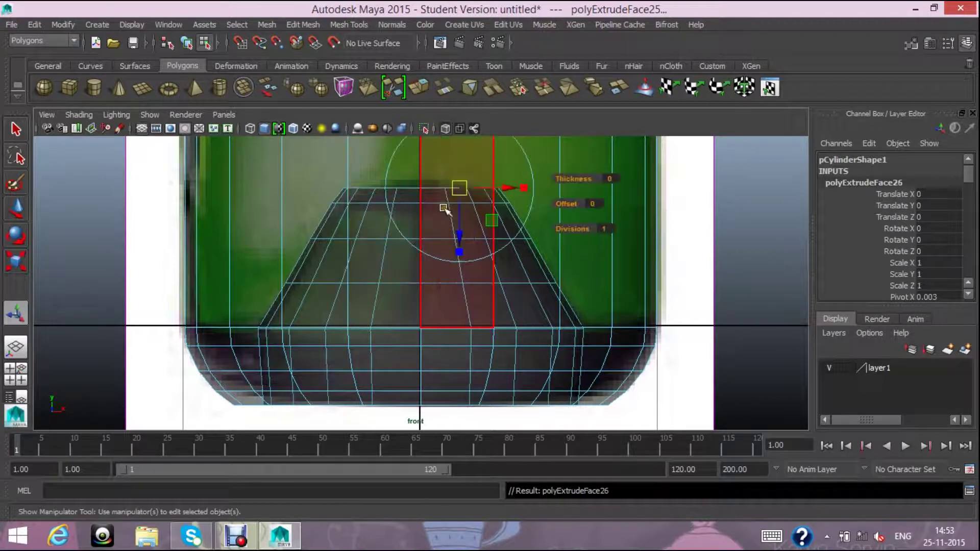
mouse_move(460, 229)
left_mouse_down()
mouse_move(461, 219)
mouse_move(436, 225)
left_mouse_up()
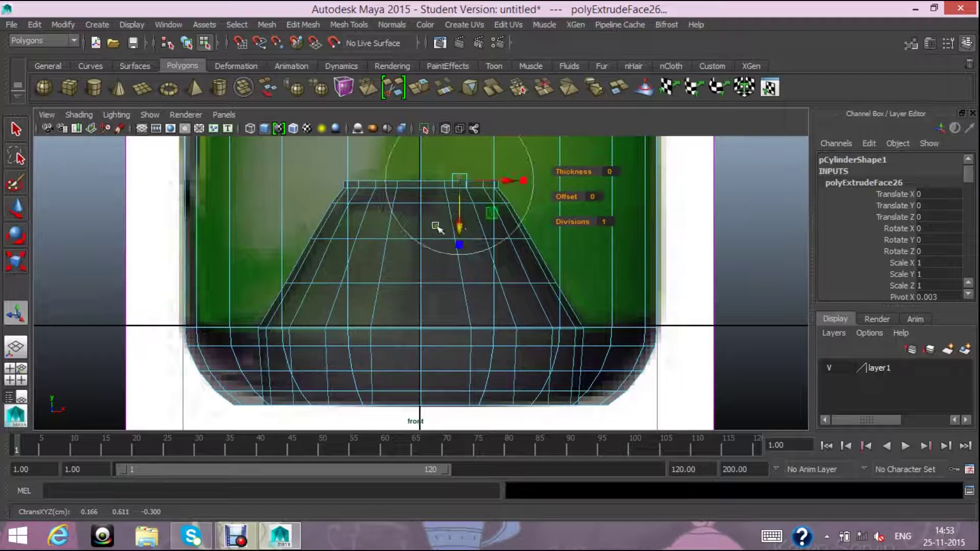
left_click(15, 263)
mouse_move(420, 181)
left_mouse_down()
mouse_move(406, 184)
mouse_move(451, 226)
mouse_move(442, 226)
left_mouse_up()
- Add a final extrusion at the punt's top and narrow it slightly
left_click(431, 159)
left_click(421, 90)
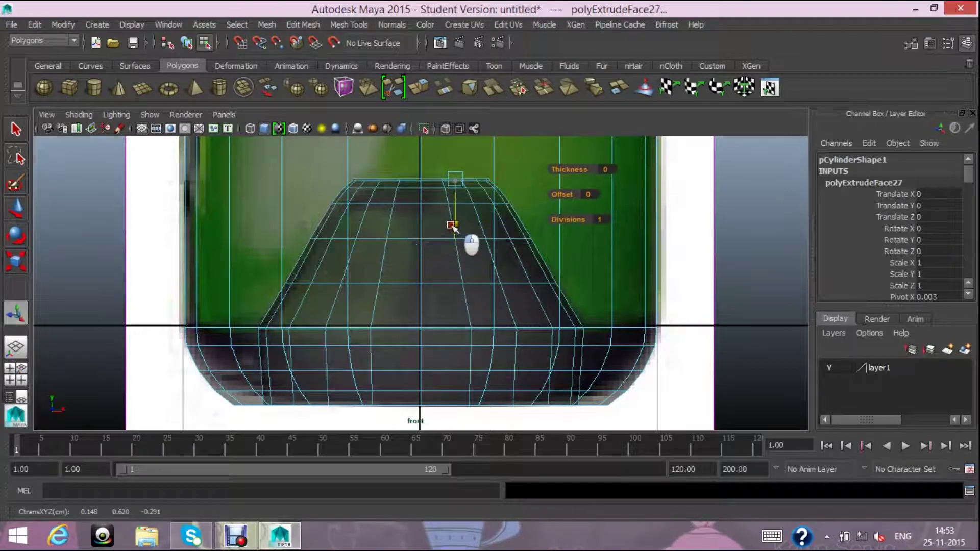
left_click(19, 263)
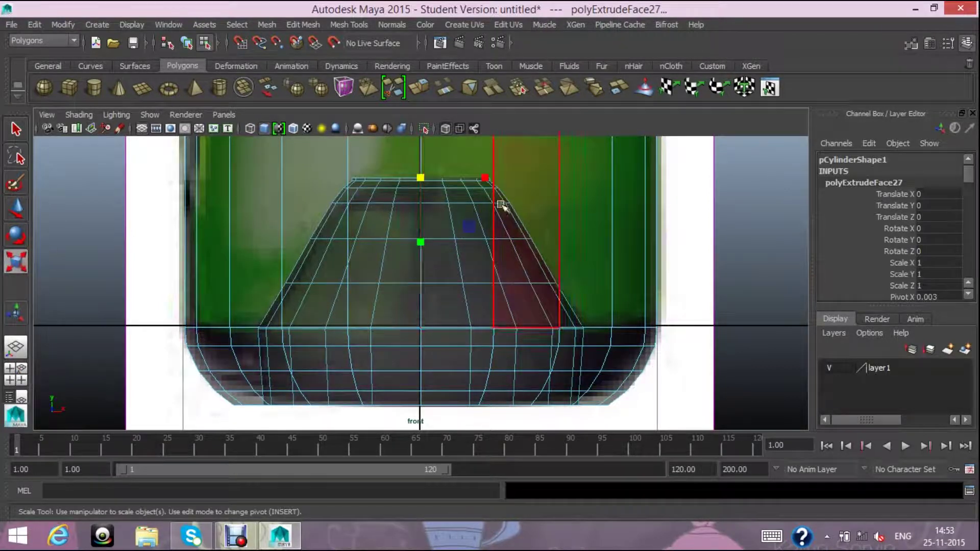
left_click_drag(418, 179, 419, 181)
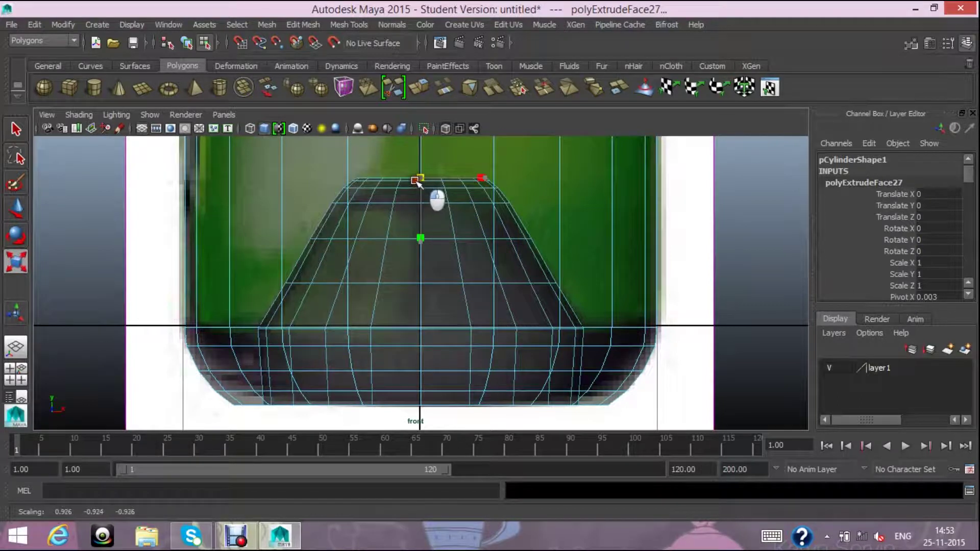
scroll(599, 312, "down", 5)
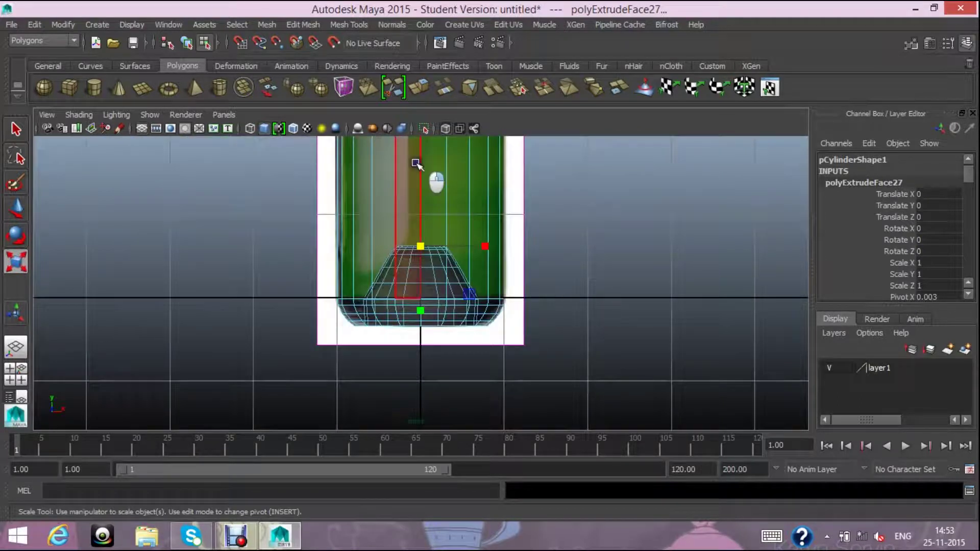
- Switch to vertex mode with Move, then select the bottom ring's edge loop in perspective
right_click_drag(416, 163, 469, 162)
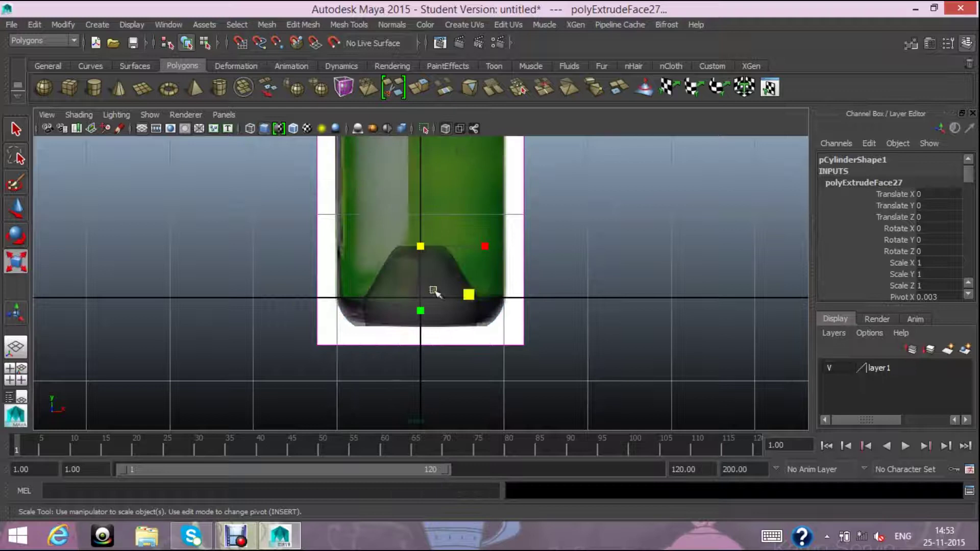
scroll(444, 350, "up", 1)
scroll(434, 343, "up", 2)
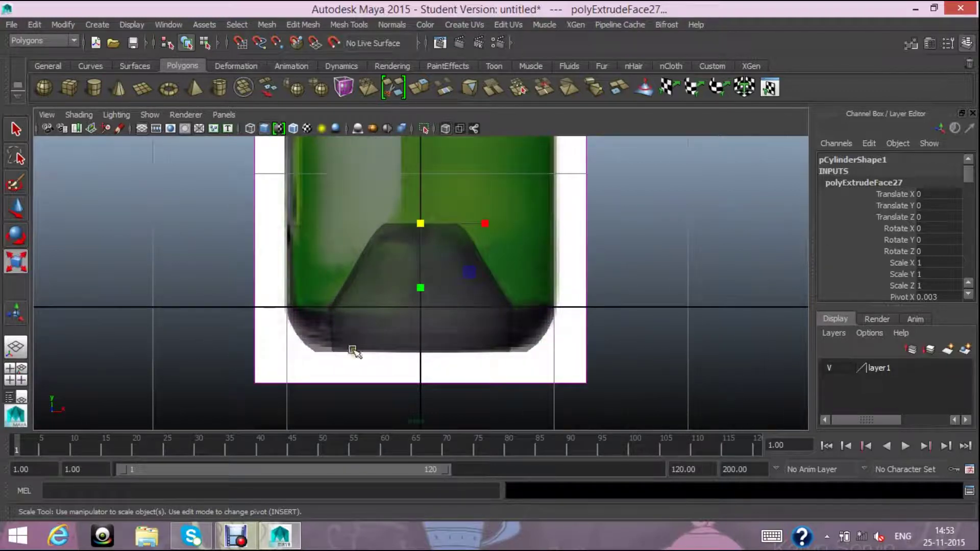
right_click_drag(343, 336, 334, 186)
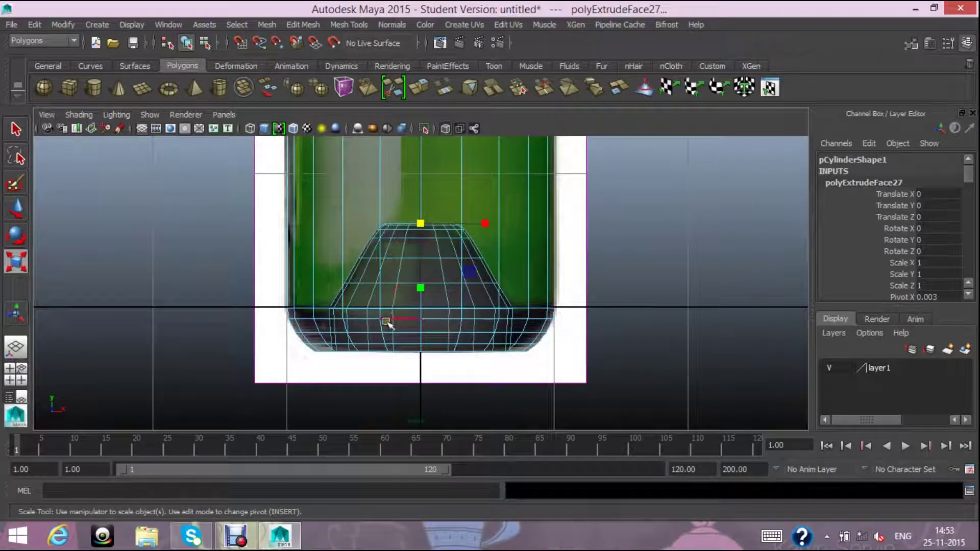
left_click(17, 208)
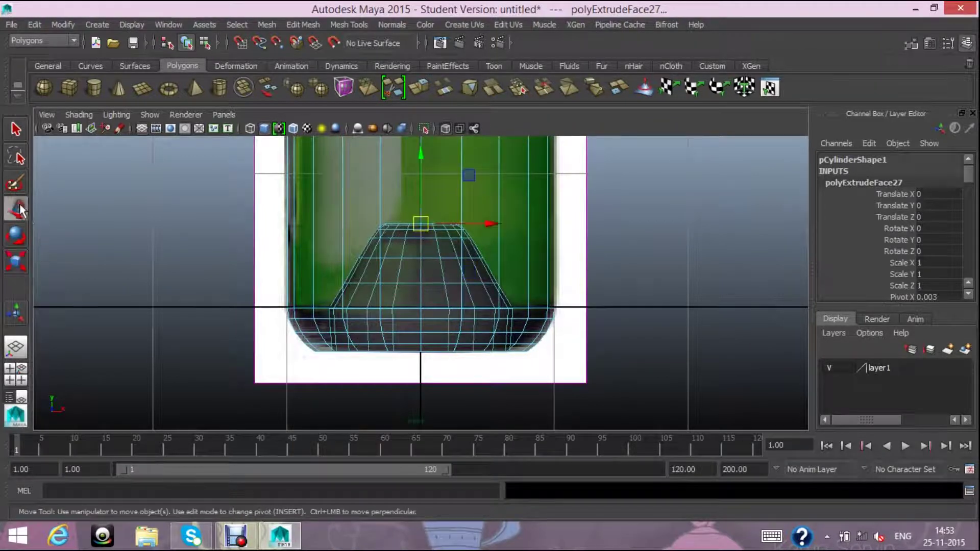
right_click_drag(405, 329, 229, 324, "alt")
left_click(17, 346)
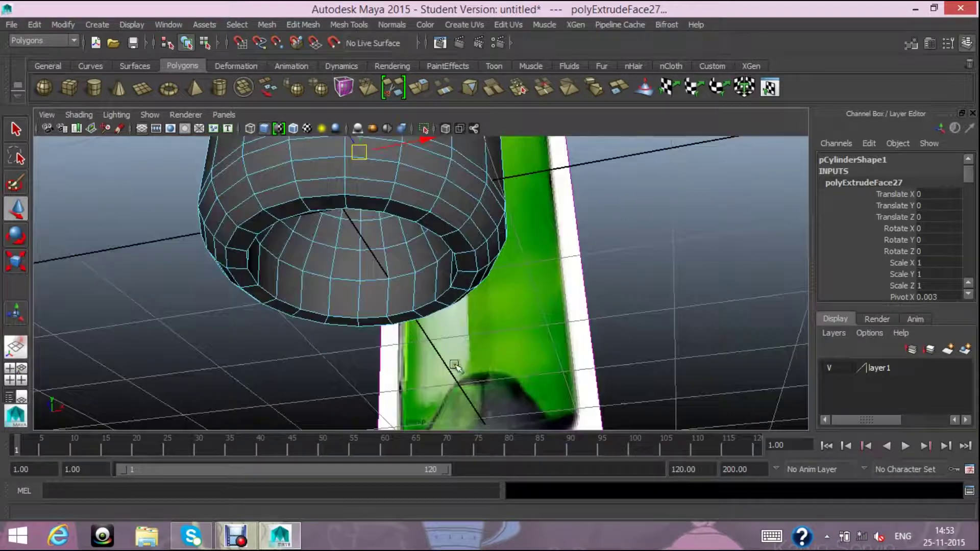
double_click(315, 310)
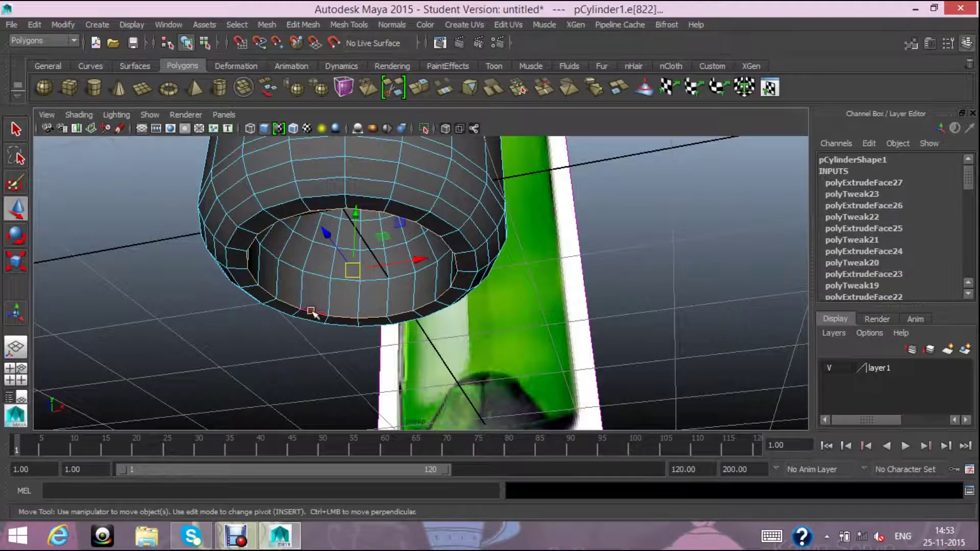
- Select the base's inner edge loop and scale it outward in the four-view layout
left_click(515, 357)
double_click(310, 314)
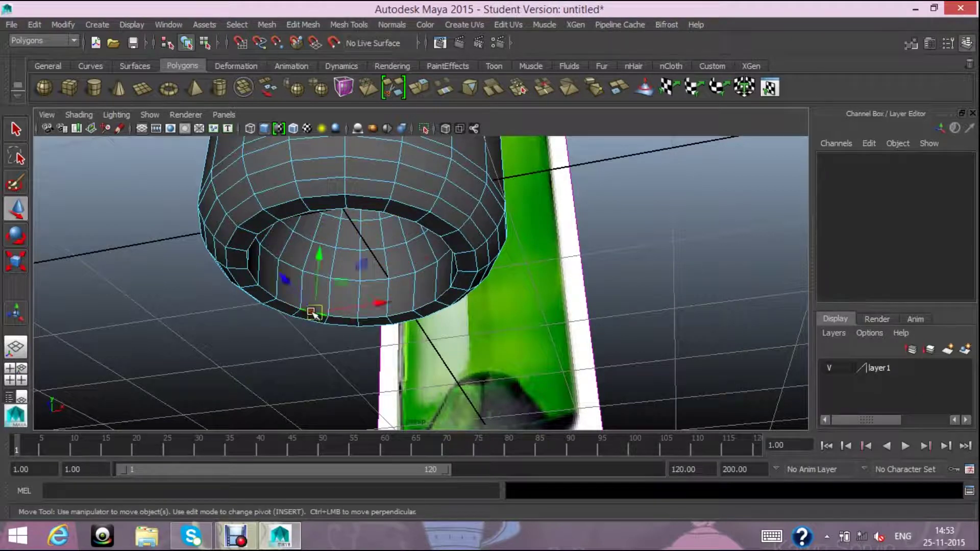
left_click(16, 261)
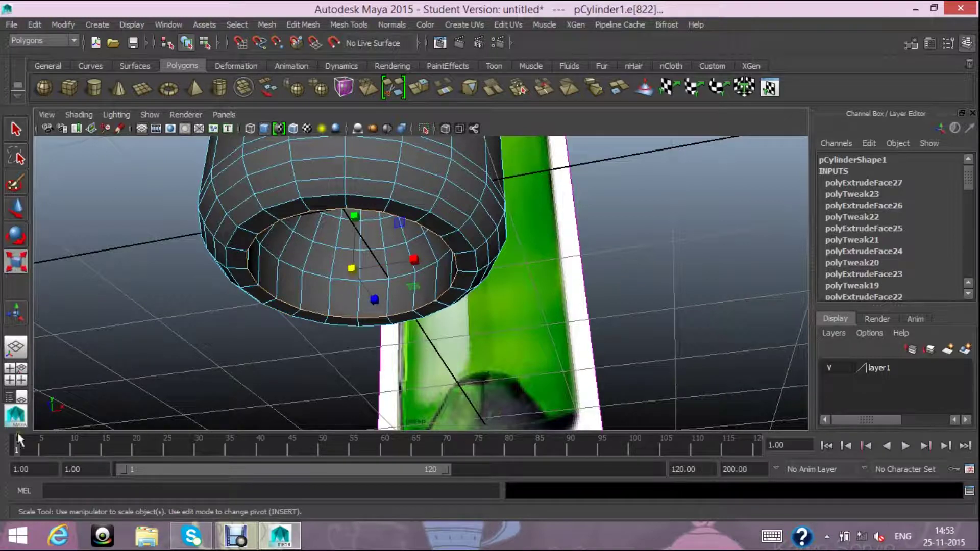
left_click(20, 367)
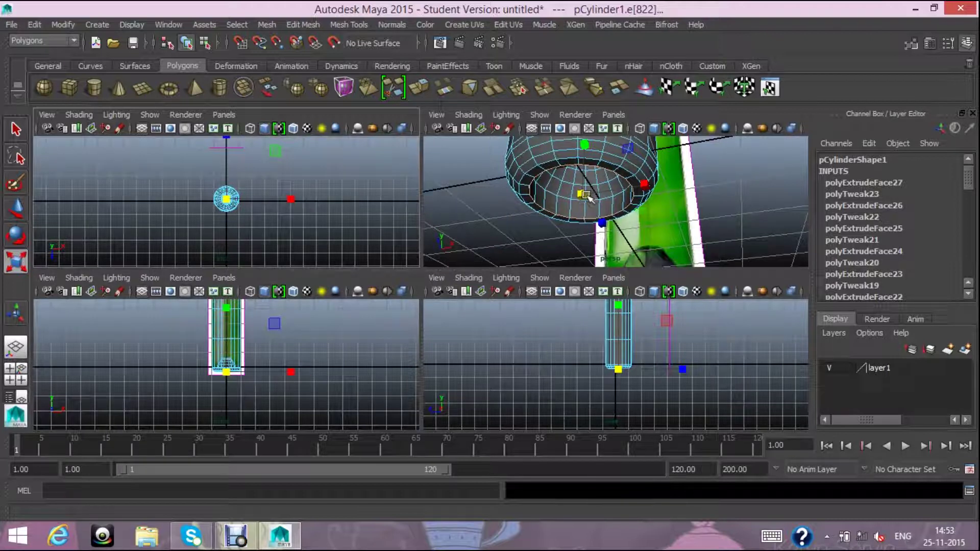
key("f")
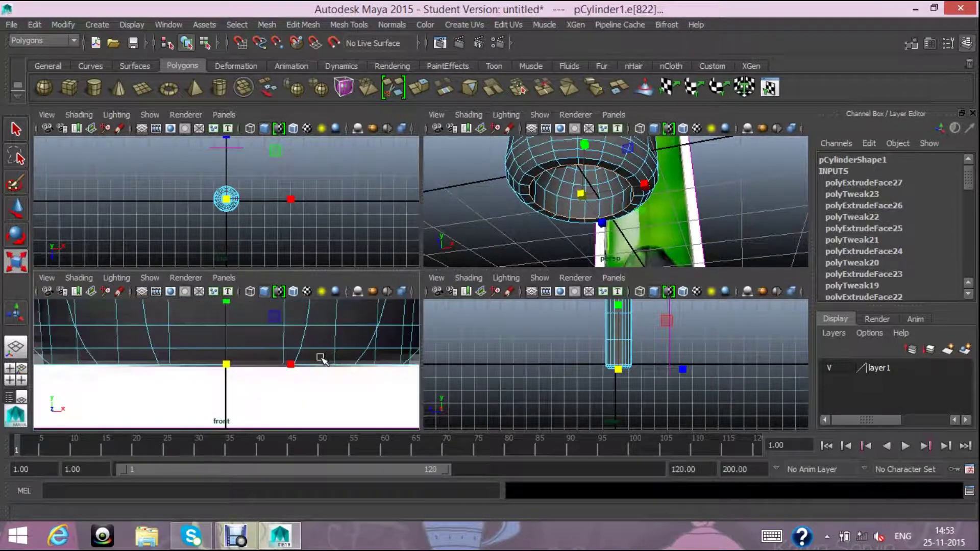
scroll(320, 357, "down", 3)
scroll(322, 357, "down", 1)
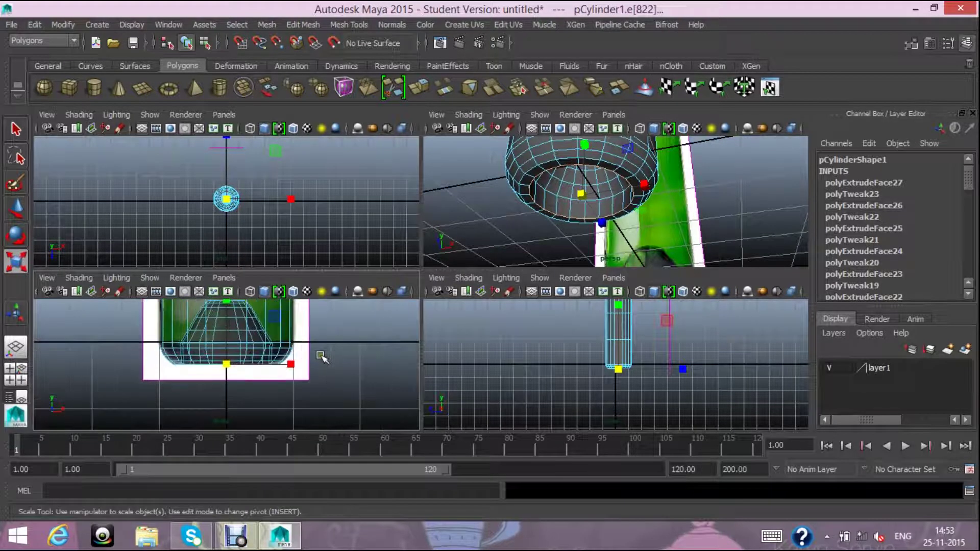
left_click_drag(582, 194, 598, 198)
- Raise the edge loop into the base, shrink it slightly inward, and preview smoothed with 3
left_click(17, 209)
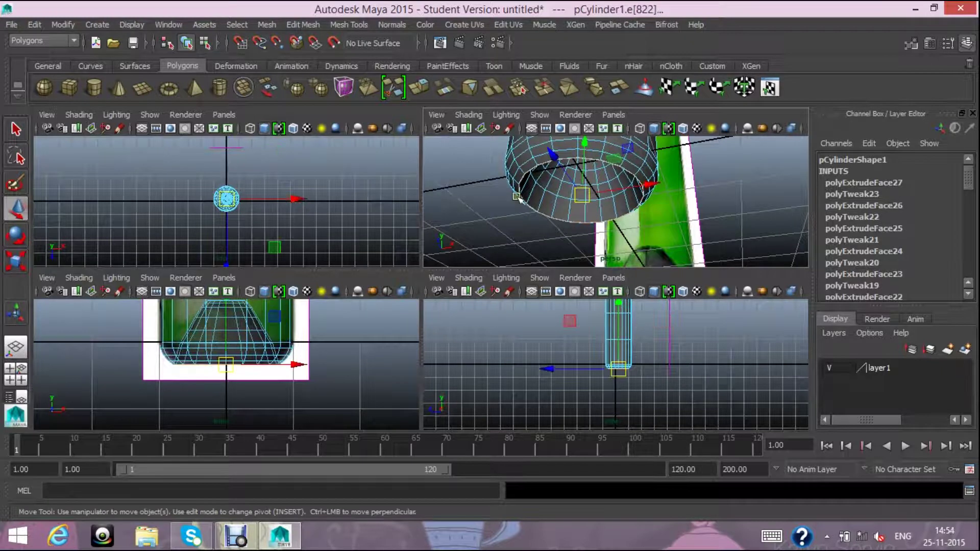
left_click_drag(584, 142, 583, 188)
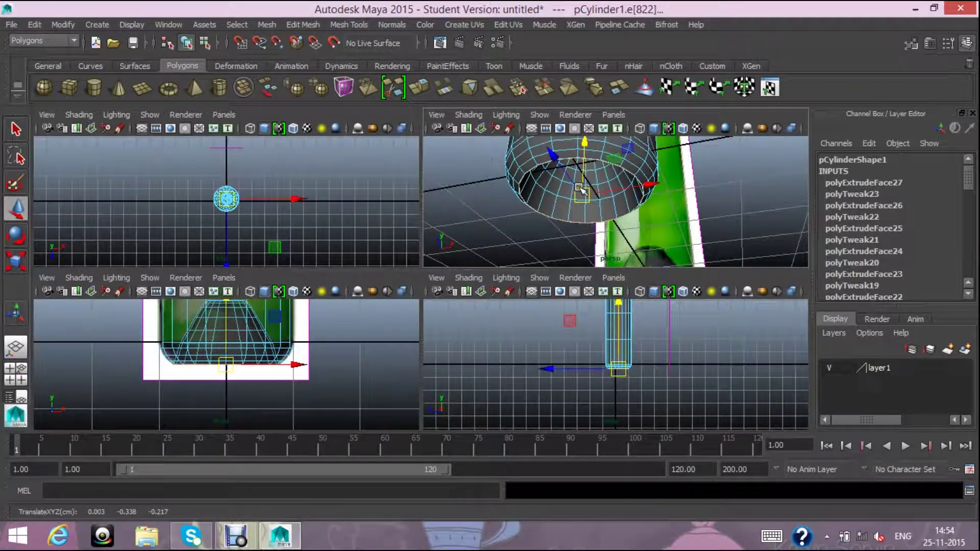
key("ctrl+z")
scroll(580, 188, "up", 2)
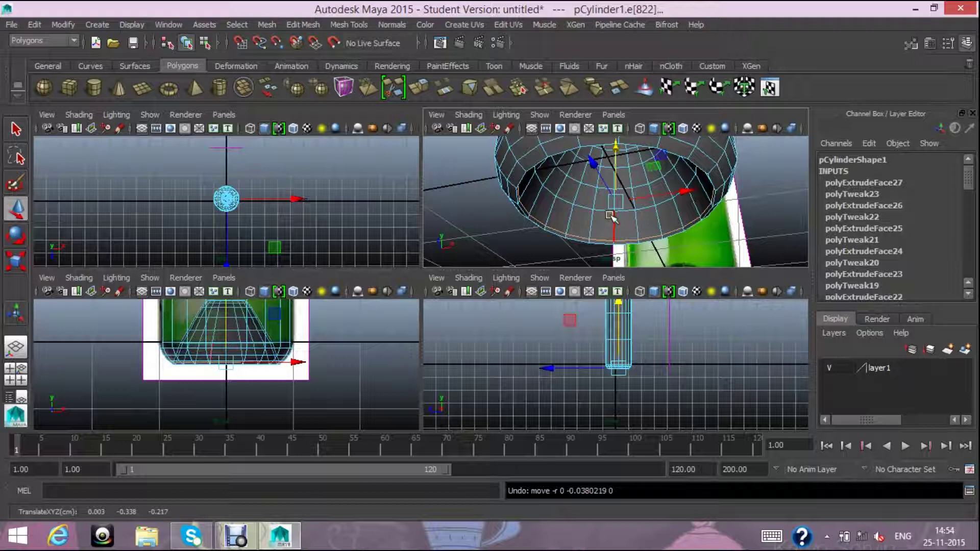
left_click_drag(614, 191, 618, 148)
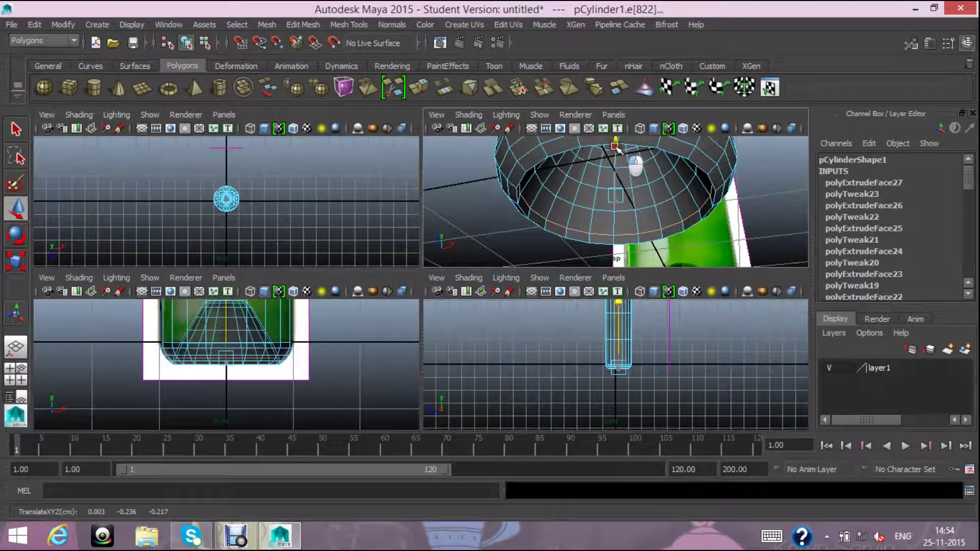
left_click(15, 260)
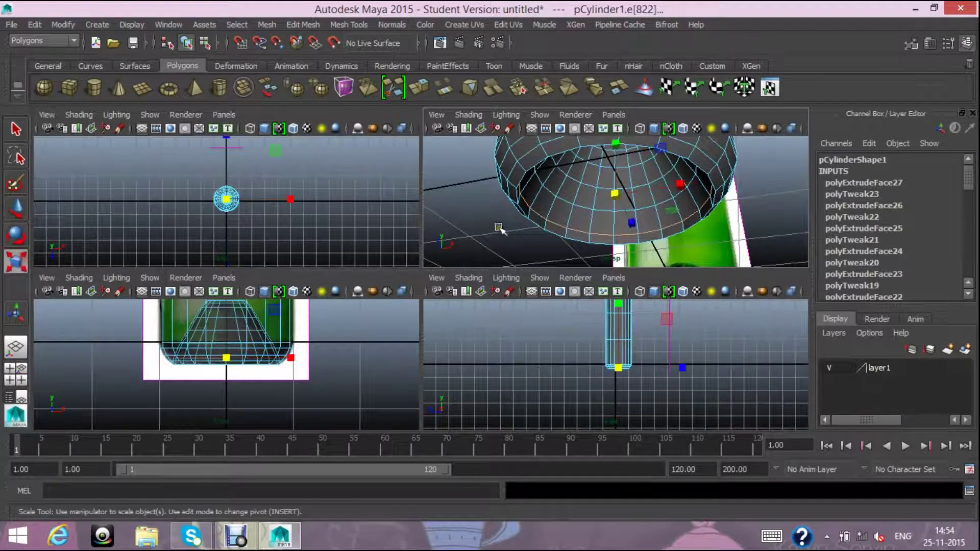
left_click_drag(615, 198, 603, 206)
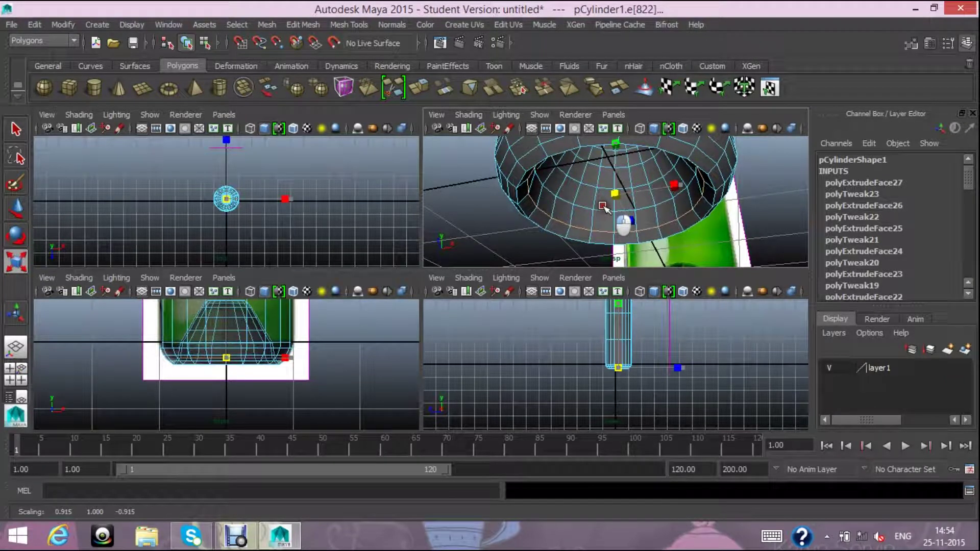
key("3")
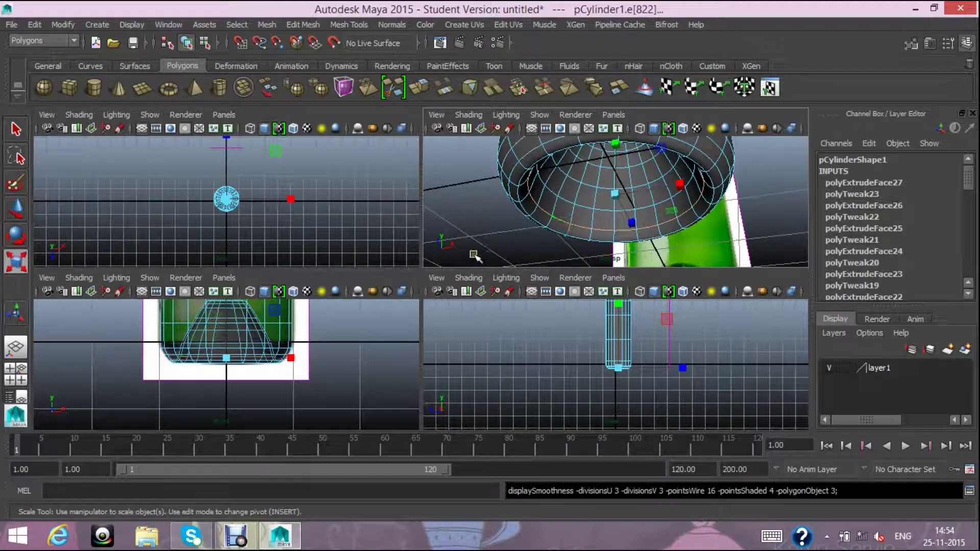
- Return to object mode, select the bottle cylinder with Move, and maximize the perspective view
left_click(575, 182)
right_click(575, 182)
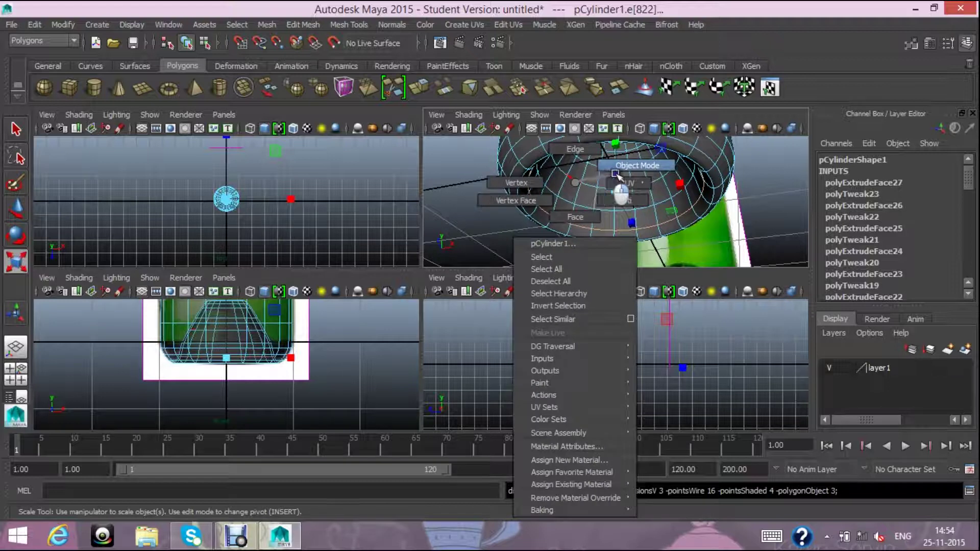
left_click(510, 245)
scroll(511, 245, "down", 5)
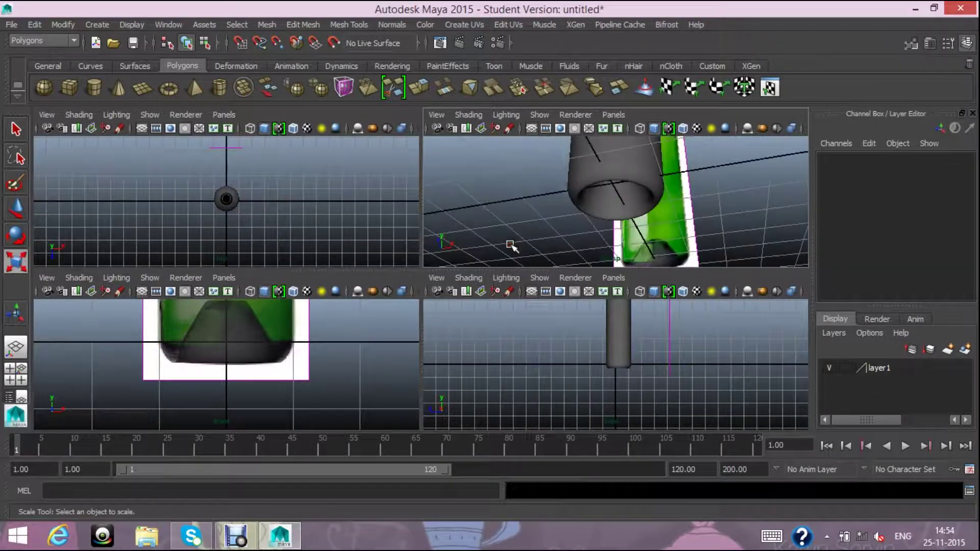
scroll(510, 245, "down", 3)
scroll(510, 245, "down", 3)
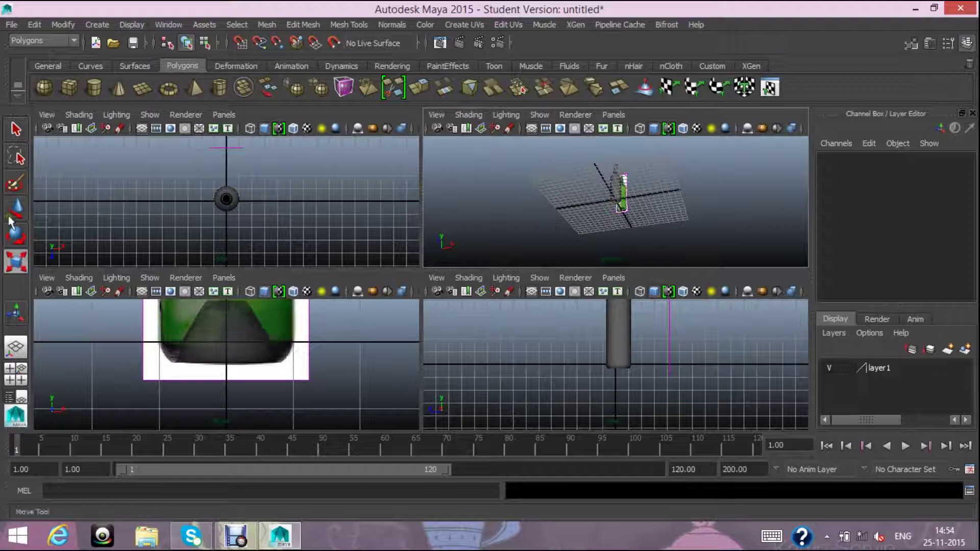
key("w")
left_click(622, 196)
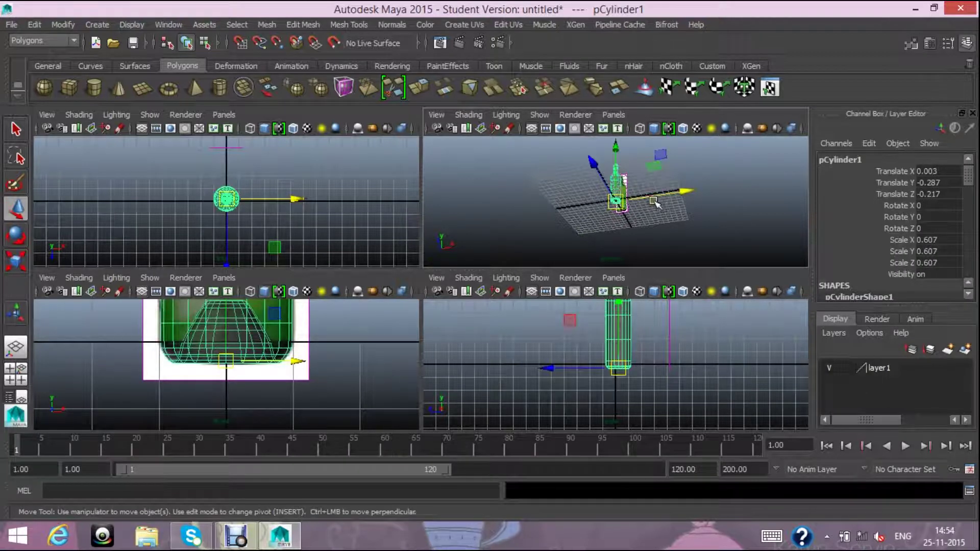
key("space")
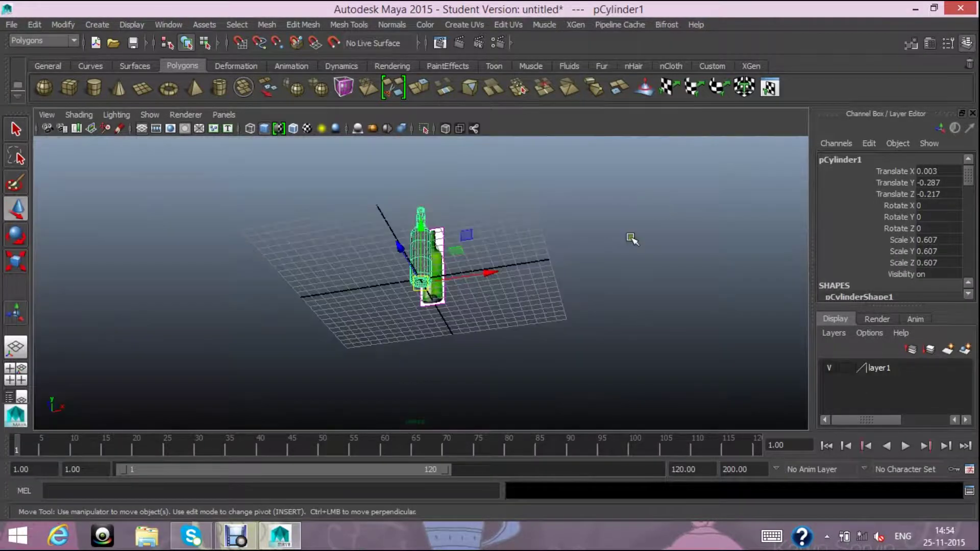
- Orbit and zoom the perspective view to look down on the bottle over the grid
mouse_move(581, 278)
left_mouse_down("alt")
mouse_move(551, 313)
mouse_move(542, 352)
left_mouse_up("alt")
scroll(513, 256, "up", 2)
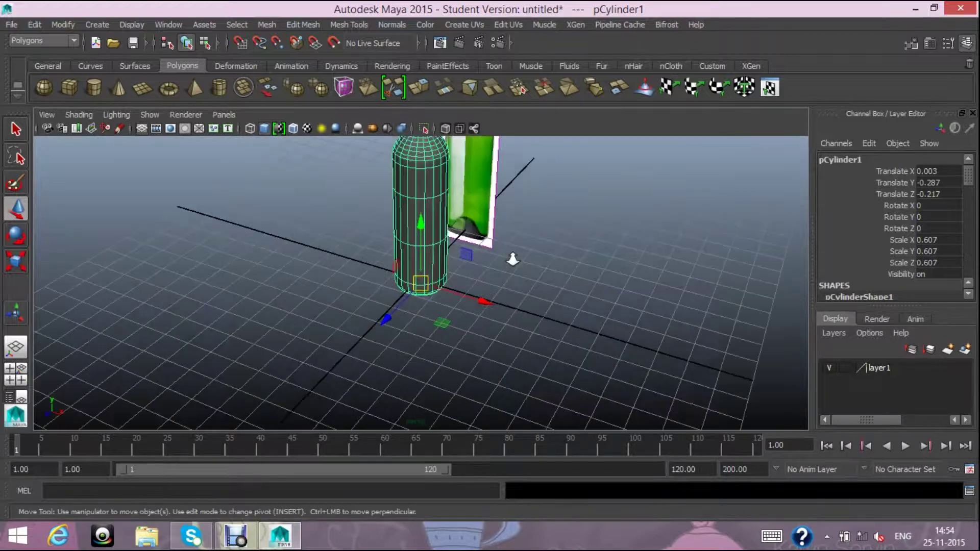
scroll(513, 259, "up", 1)
scroll(552, 284, "down", 1)
scroll(595, 276, "down", 1)
scroll(549, 273, "down", 1)
scroll(555, 341, "down", 2)
scroll(555, 340, "up", 1)
scroll(553, 332, "up", 1)
scroll(558, 317, "down", 1)
scroll(558, 317, "down", 2)
mouse_move(558, 317)
left_mouse_down("alt")
mouse_move(513, 320)
mouse_move(566, 271)
mouse_move(573, 284)
mouse_move(547, 267)
mouse_move(509, 367)
mouse_move(509, 338)
left_mouse_up("alt")
- Reselect the bottle mesh and orbit to see its hollow neck top beside the green reference
left_click(544, 266)
scroll(533, 262, "up", 2)
scroll(533, 262, "up", 3)
left_click(564, 291)
mouse_move(459, 219)
left_mouse_down("alt")
mouse_move(405, 389)
mouse_move(431, 337)
left_mouse_up("alt")
scroll(431, 337, "down", 3)
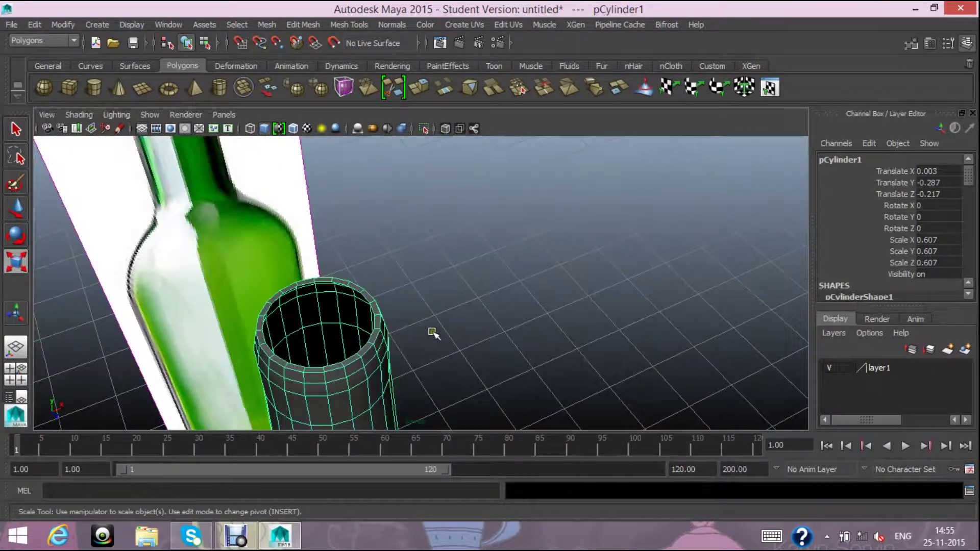
scroll(433, 333, "up", 2)
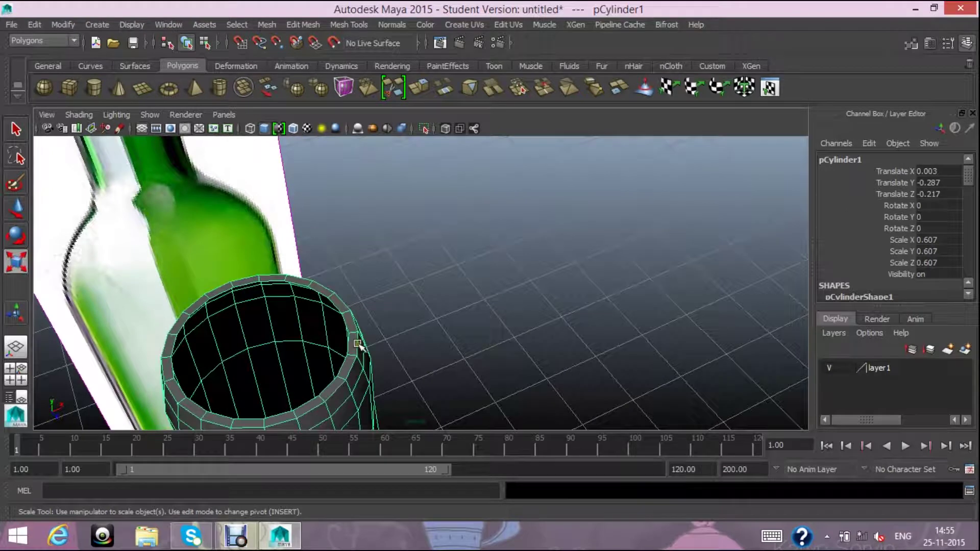
scroll(352, 344, "down", 3)
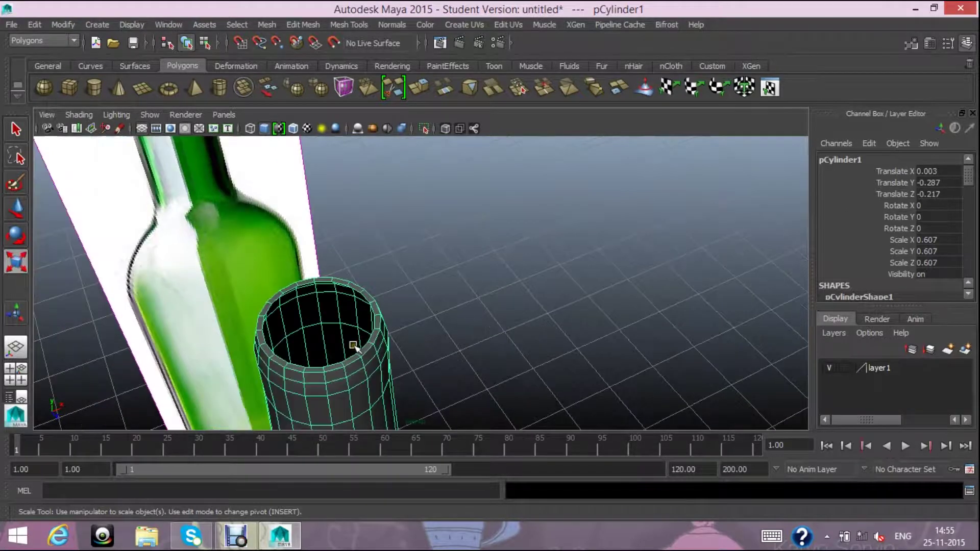
scroll(352, 344, "down", 1)
scroll(352, 344, "down", 1)
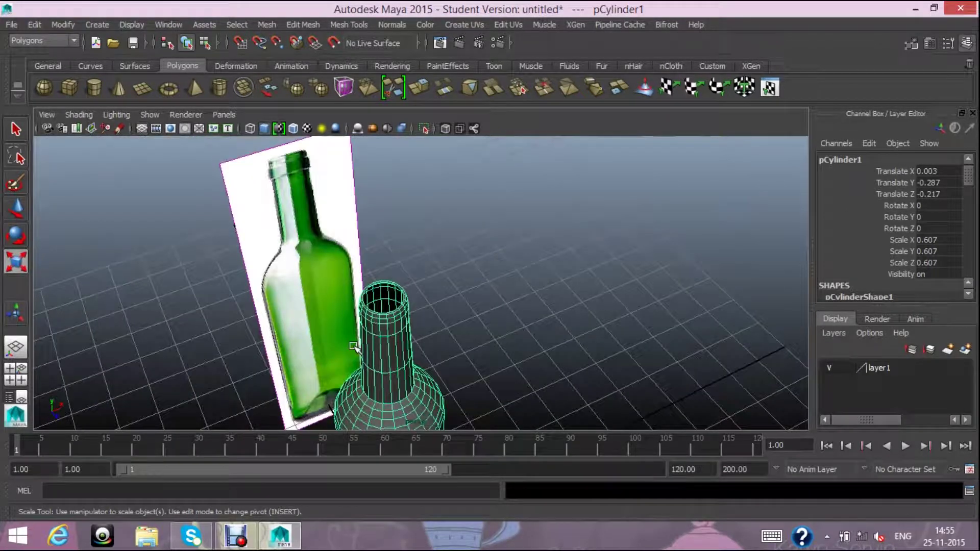
- Extrude the neck's top faces and scale them out slightly
left_click(429, 90)
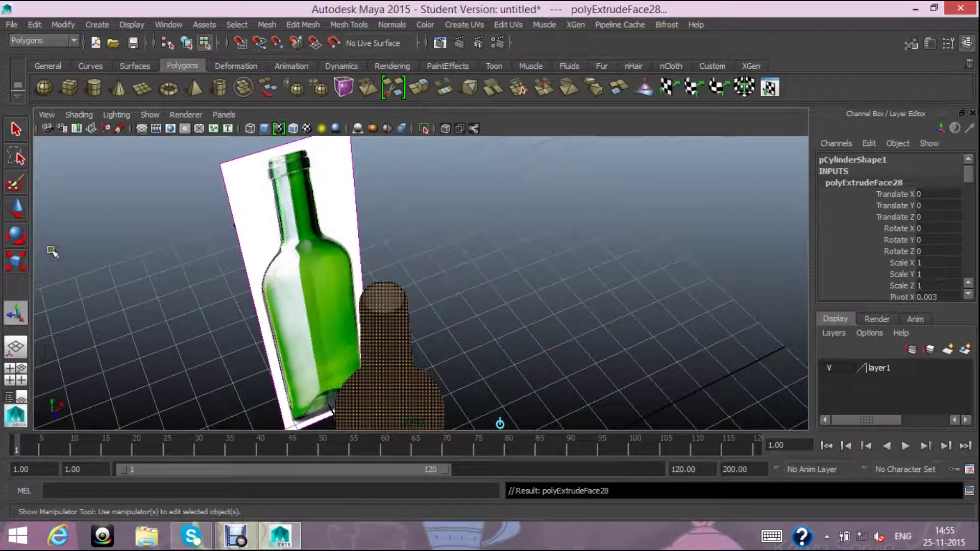
left_click(16, 261)
left_click_drag(484, 366, 482, 370, "alt")
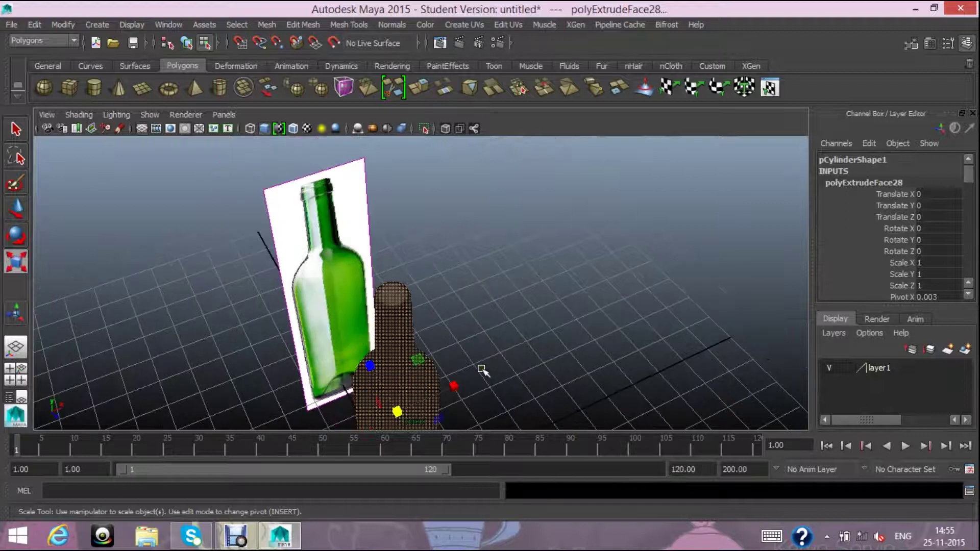
left_click_drag(402, 412, 437, 390)
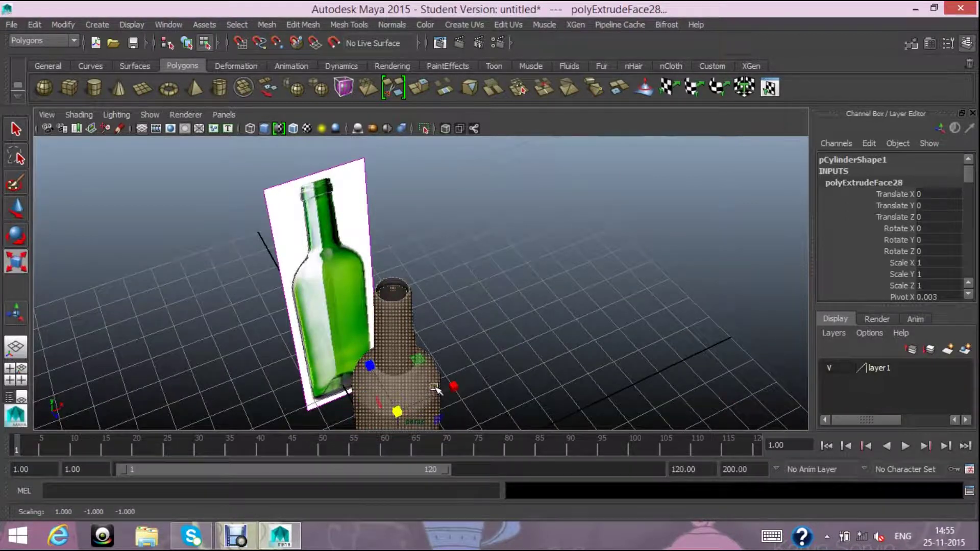
- Enlarge the inset faces at the neck top and push them down to hollow the neck
key("ctrl+space")
mouse_move(614, 336)
left_mouse_down("alt")
mouse_move(635, 392)
mouse_move(640, 339)
left_mouse_up("alt")
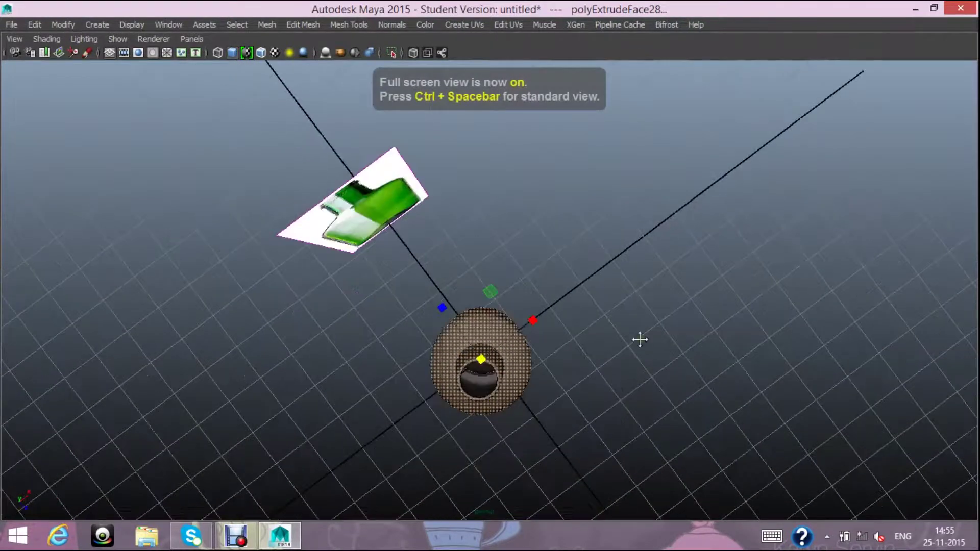
scroll(558, 323, "up", 3)
scroll(558, 324, "up", 2)
scroll(573, 290, "up", 1)
scroll(592, 240, "up", 1)
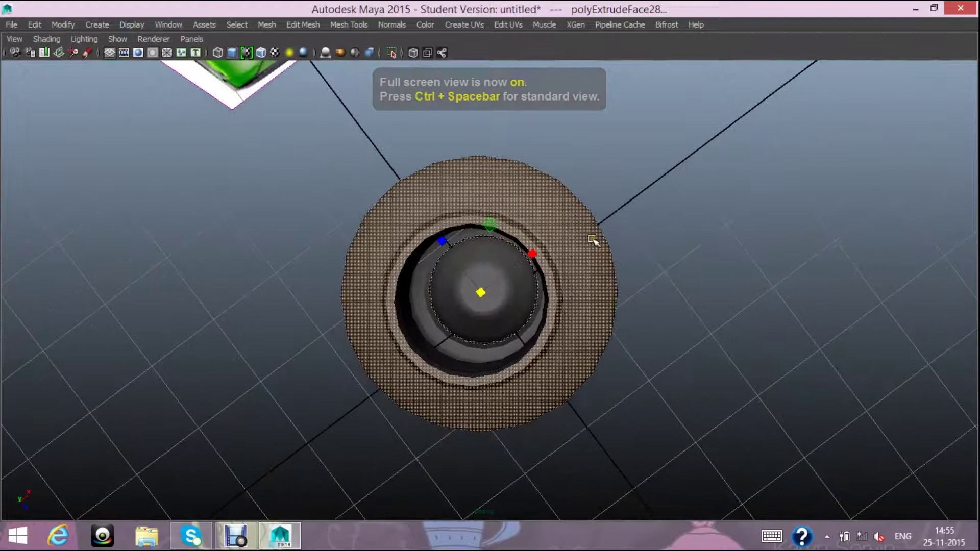
mouse_move(482, 291)
left_mouse_down()
mouse_move(518, 303)
mouse_move(479, 298)
left_mouse_up()
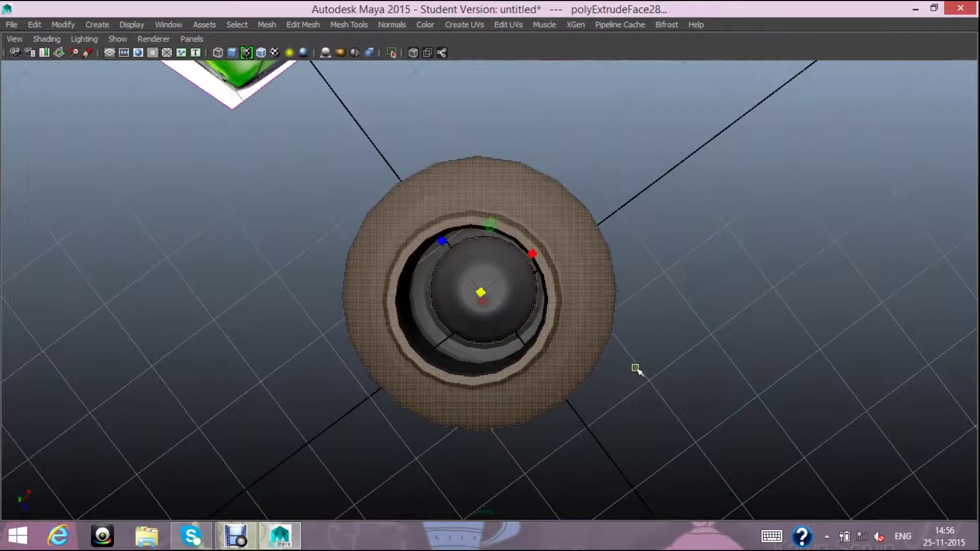
mouse_move(674, 391)
left_mouse_down("alt")
mouse_move(663, 367)
mouse_move(673, 319)
mouse_move(665, 385)
left_mouse_up("alt")
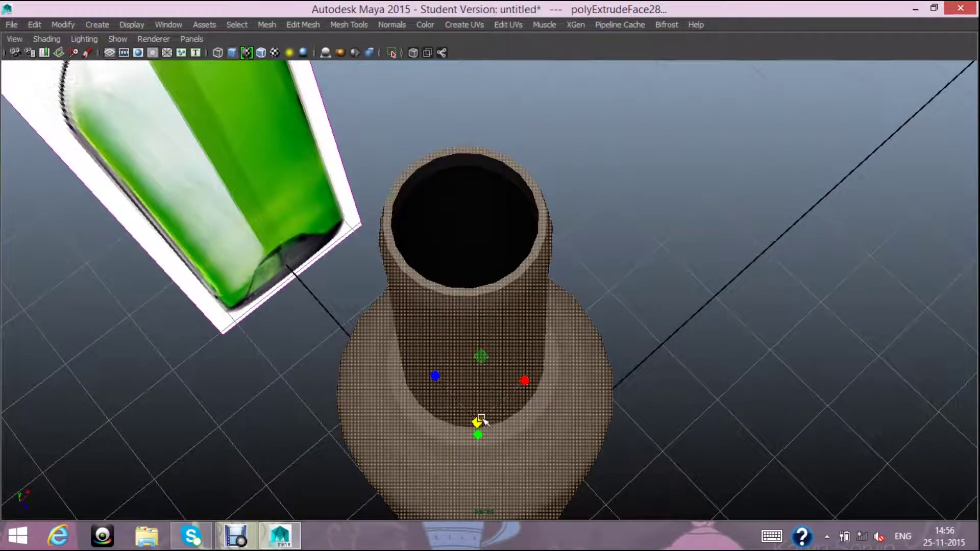
mouse_move(480, 421)
left_mouse_down()
mouse_move(488, 422)
mouse_move(470, 427)
left_mouse_up()
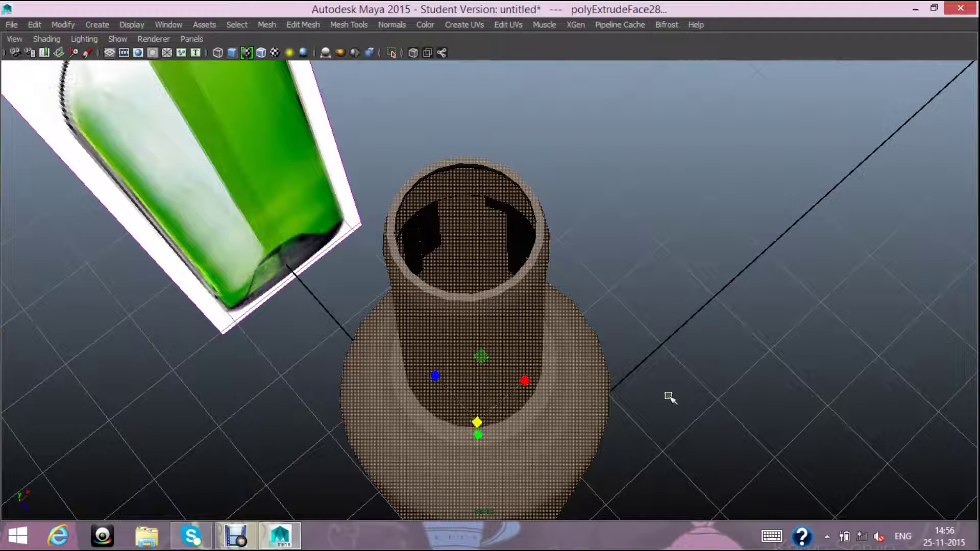
- From a side view, adjust the inner faces so the bottle mouth is open
left_click_drag(668, 397, 663, 382, "alt")
scroll(662, 381, "down", 1)
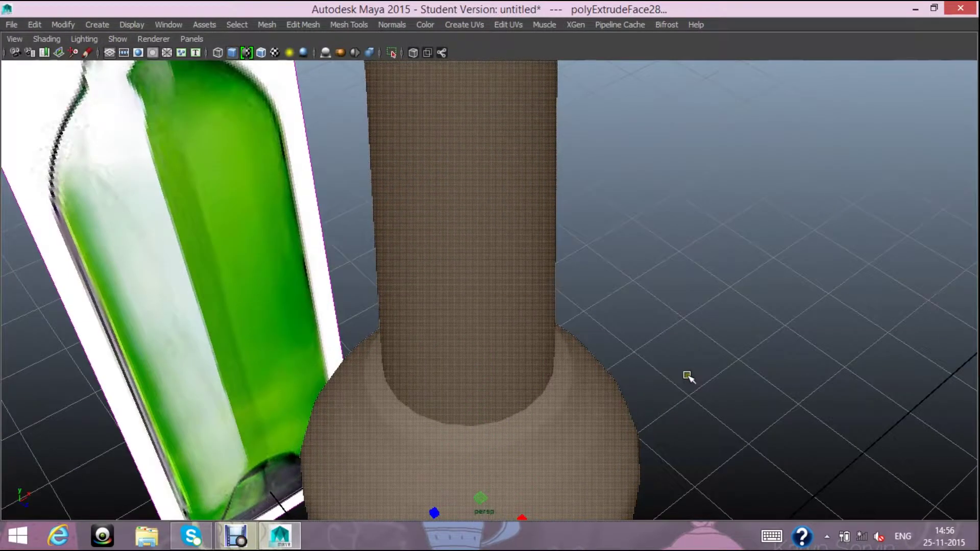
scroll(687, 375, "down", 2)
scroll(663, 387, "down", 1)
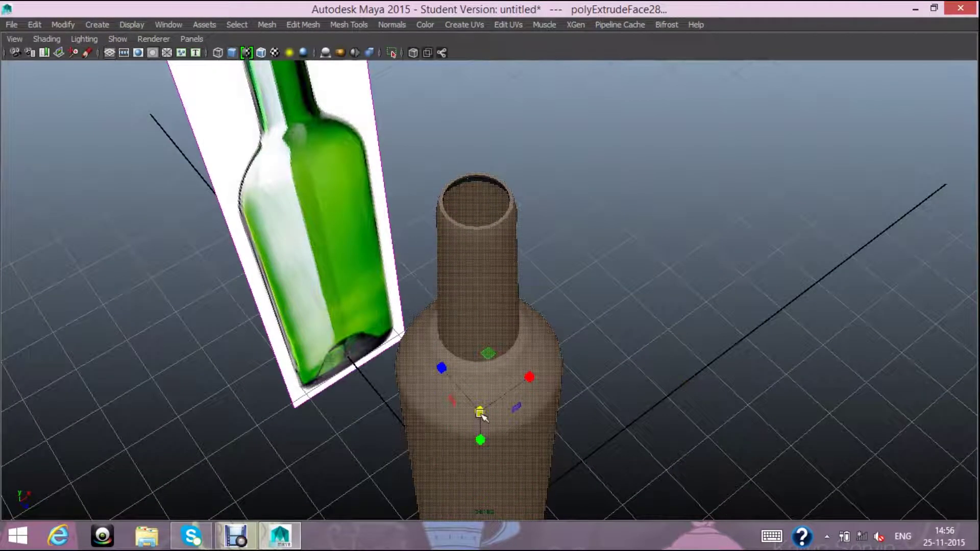
left_click_drag(479, 413, 480, 413)
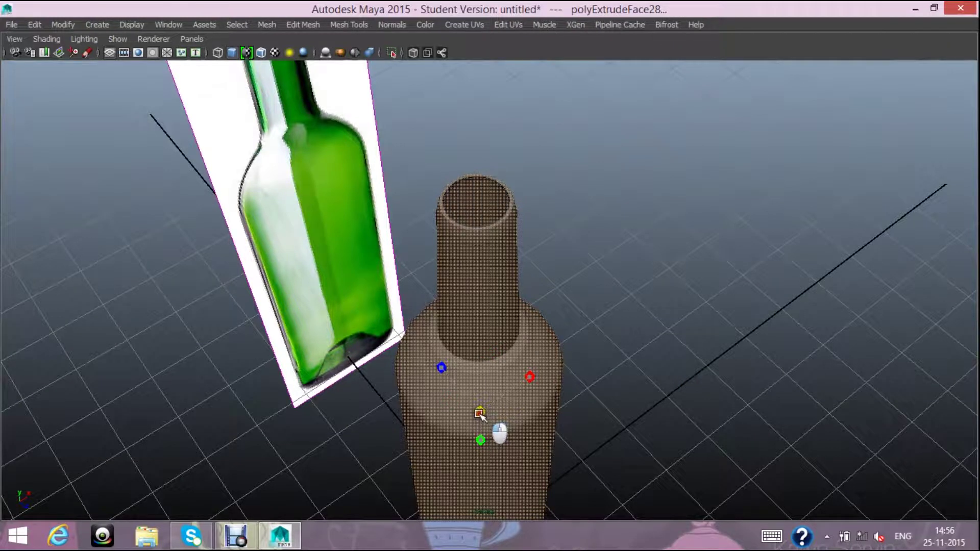
left_click(480, 413)
left_click_drag(479, 414, 481, 416)
- Frame the bottle and reference from a low side angle and select the bottle
left_click(776, 361)
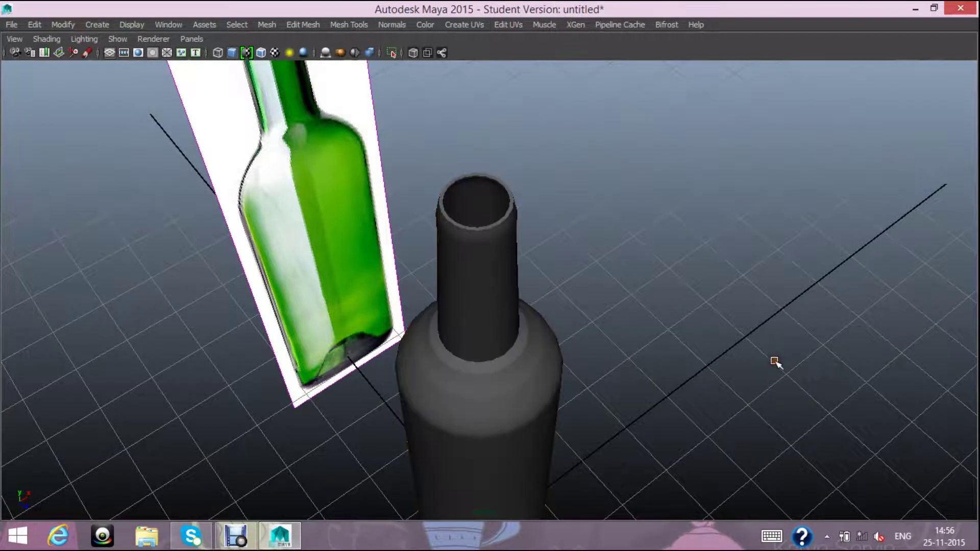
key("f")
scroll(776, 364, "down", 5)
left_click_drag(721, 386, 652, 352, "alt")
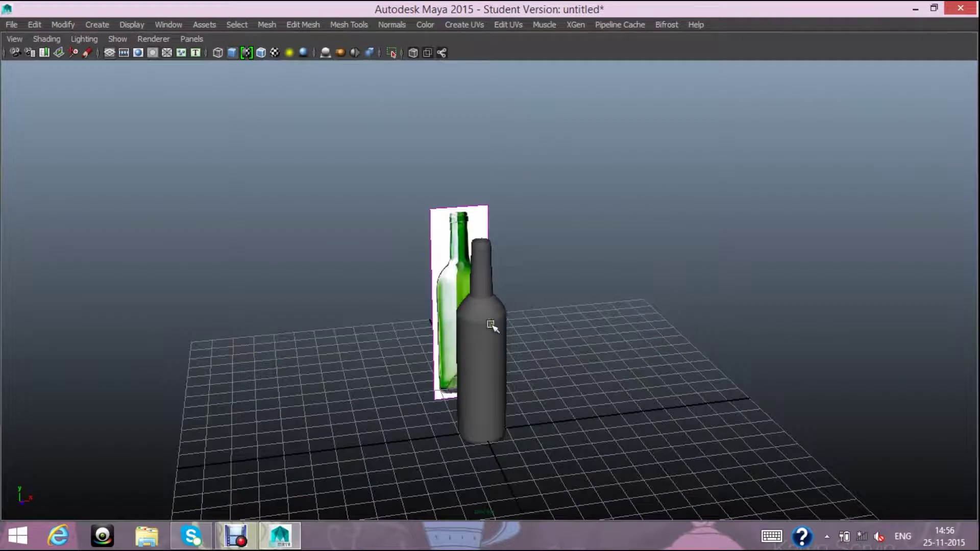
left_click(490, 325)
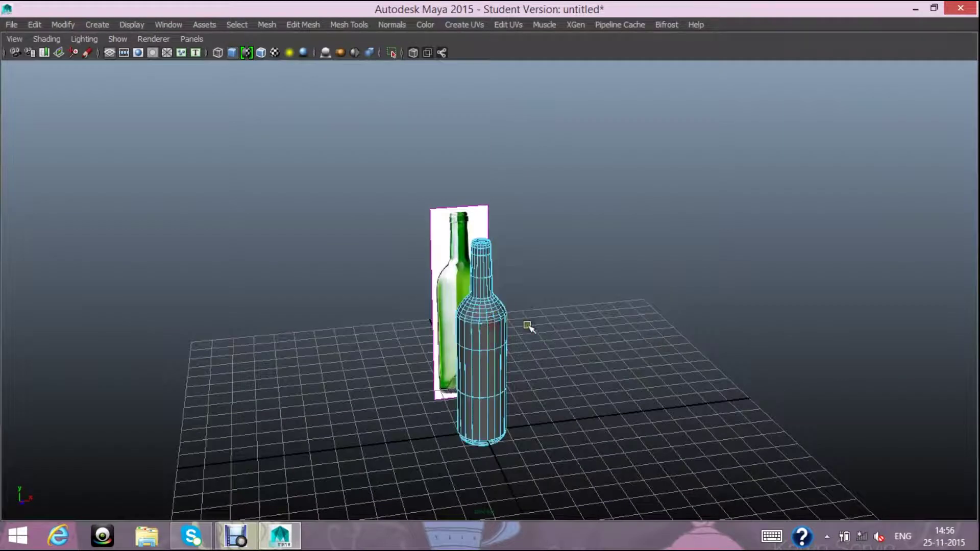
scroll(555, 328, "up", 2)
scroll(554, 329, "up", 2)
scroll(641, 339, "up", 2)
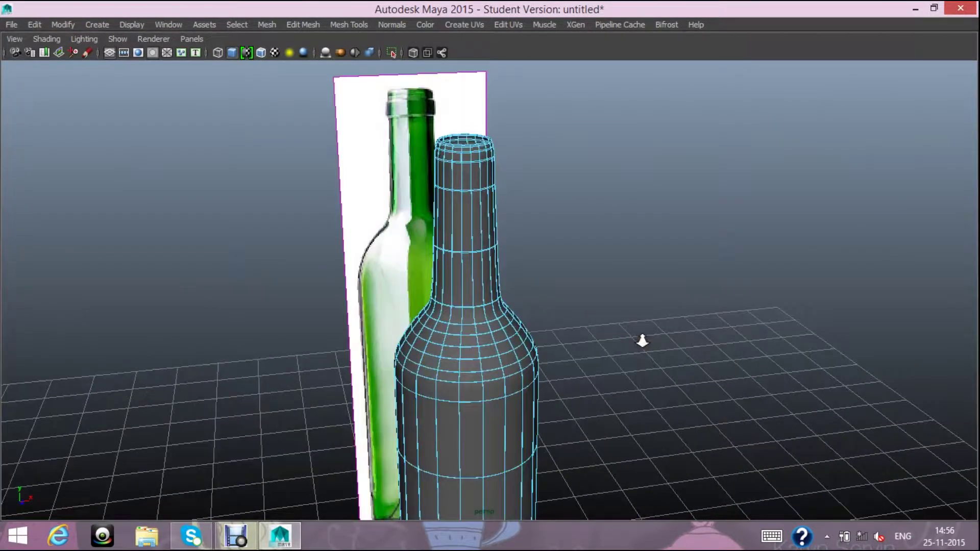
scroll(643, 340, "up", 2)
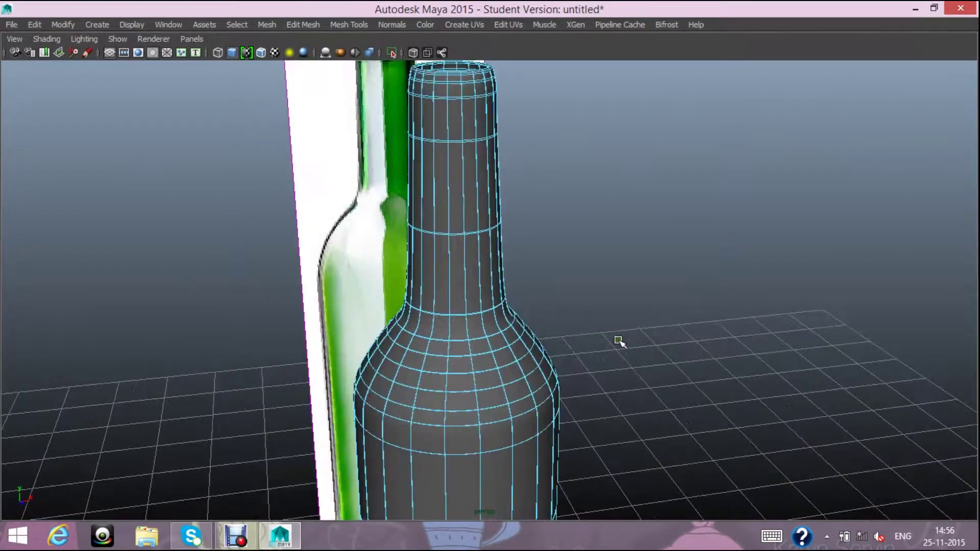
- Show the bottle as its low-poly cage and maximise the front view of the four-view layout
key("1")
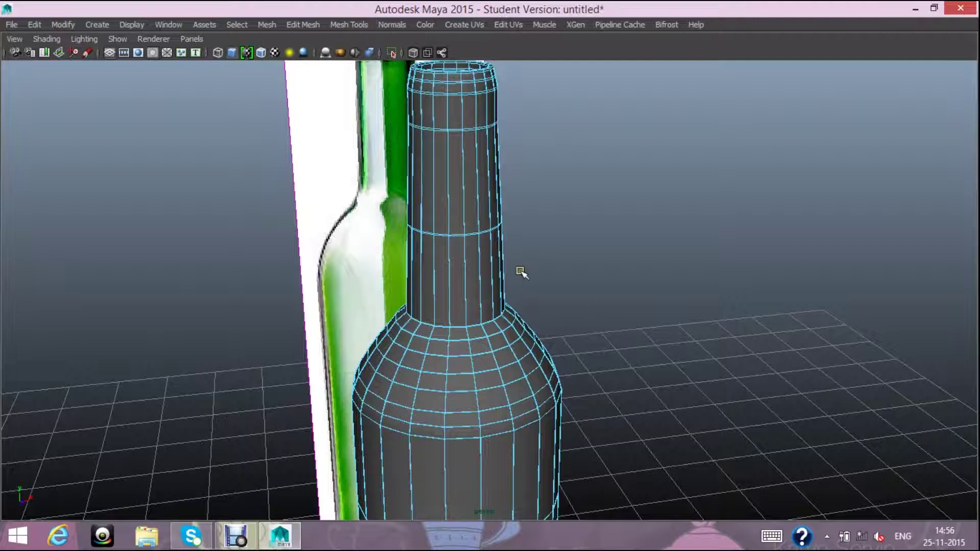
key("ctrl+space")
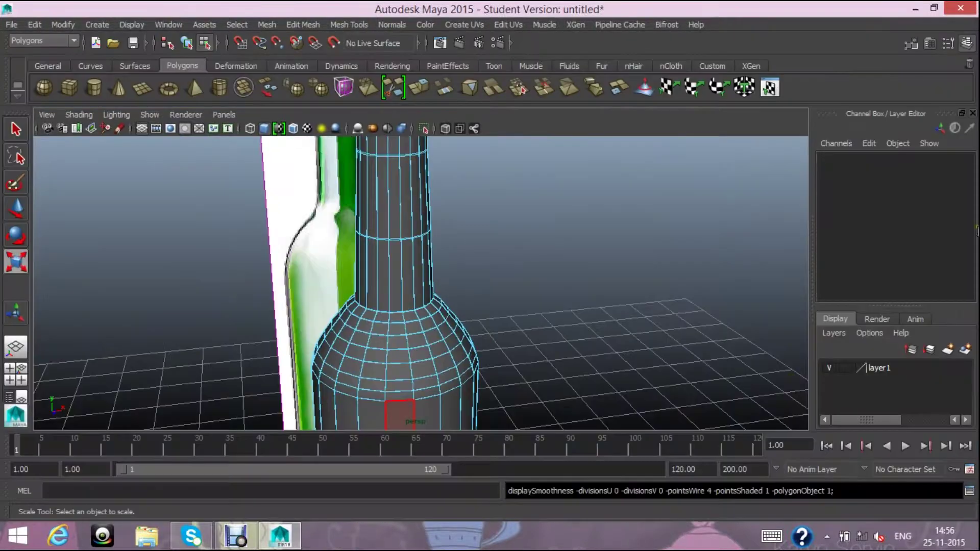
left_click(15, 380)
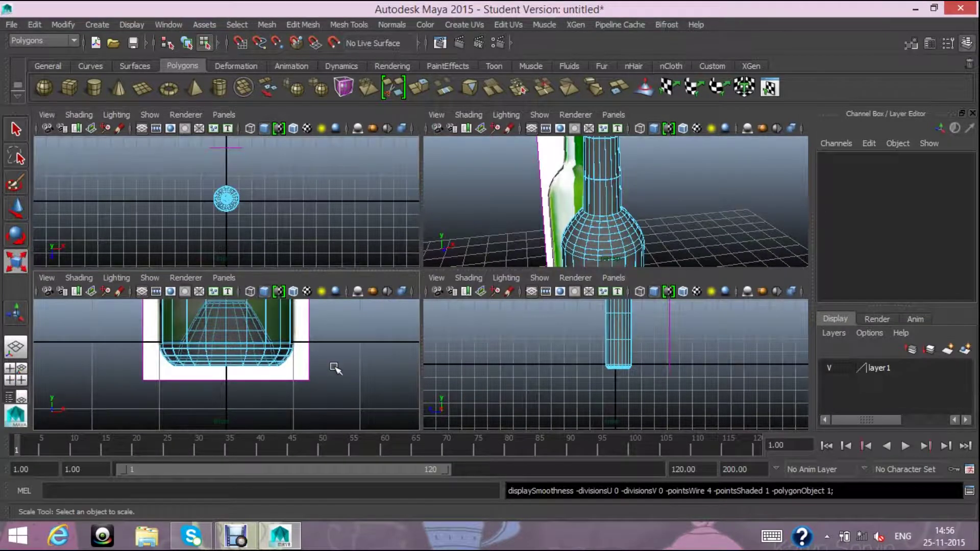
key("space")
- Zoom in and marquee-select the ring of faces just below the neck top
scroll(579, 295, "down", 5)
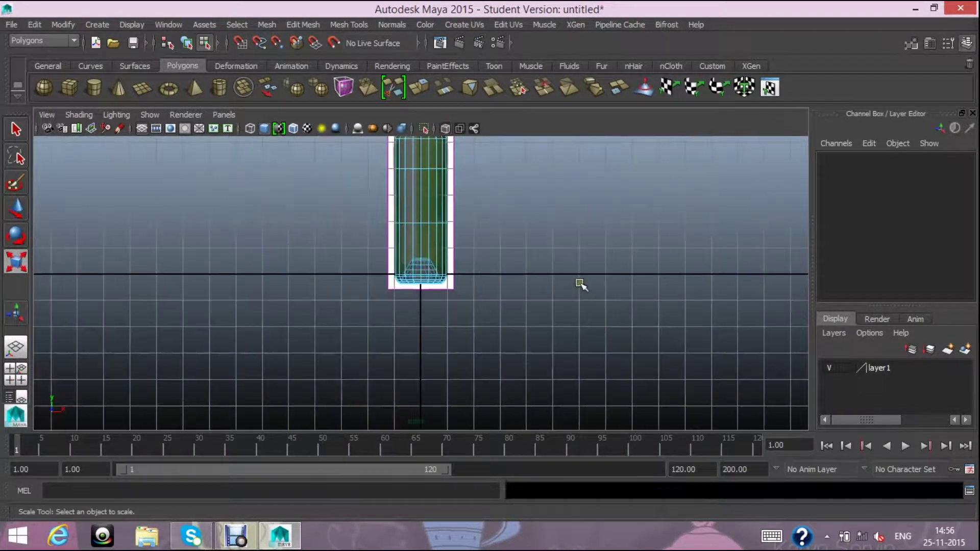
scroll(569, 286, "up", 1)
scroll(487, 255, "up", 2)
scroll(470, 231, "up", 2)
scroll(425, 273, "up", 2)
scroll(423, 273, "up", 1)
scroll(447, 367, "up", 3)
scroll(429, 370, "up", 1)
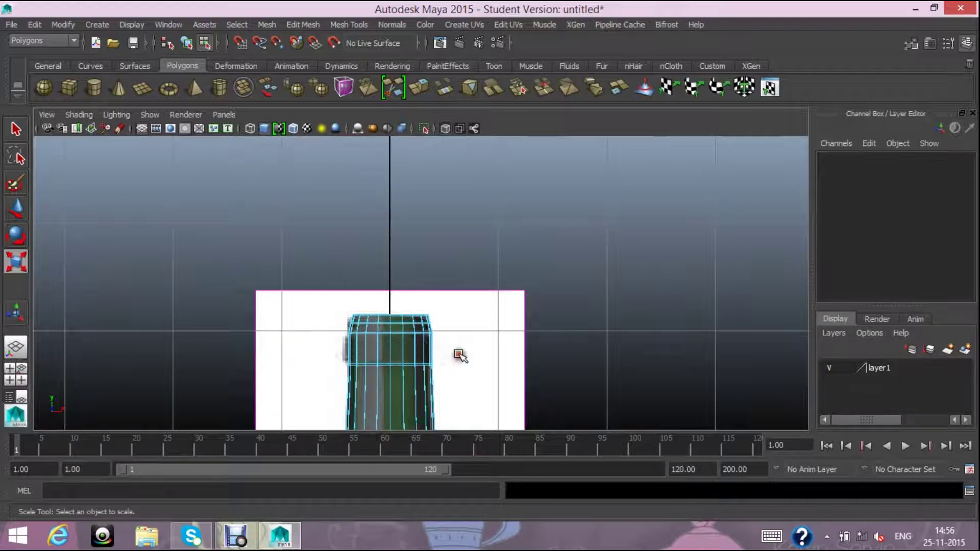
left_click_drag(436, 352, 459, 353)
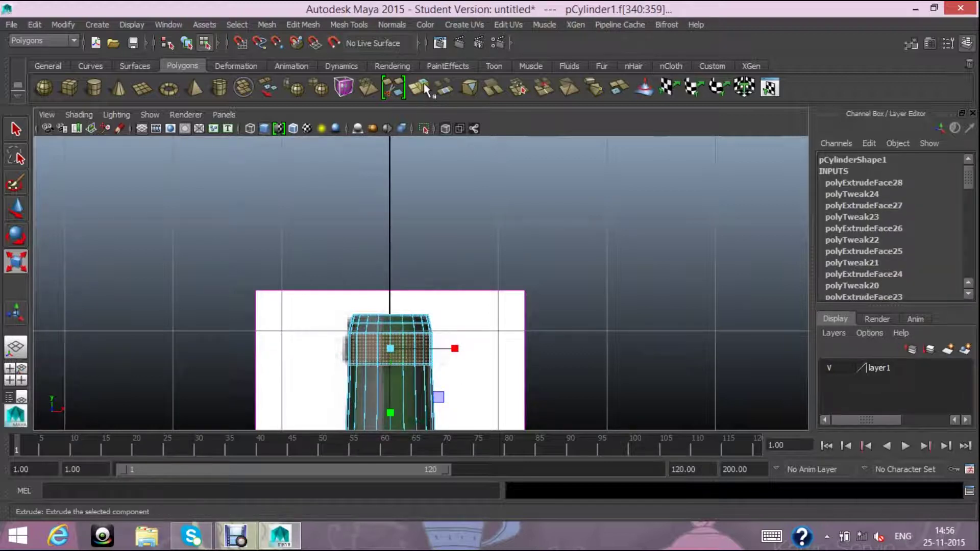
- Extrude the neck-top face band, scale it outward, and flatten it in Y into a thin lip
left_click(443, 87)
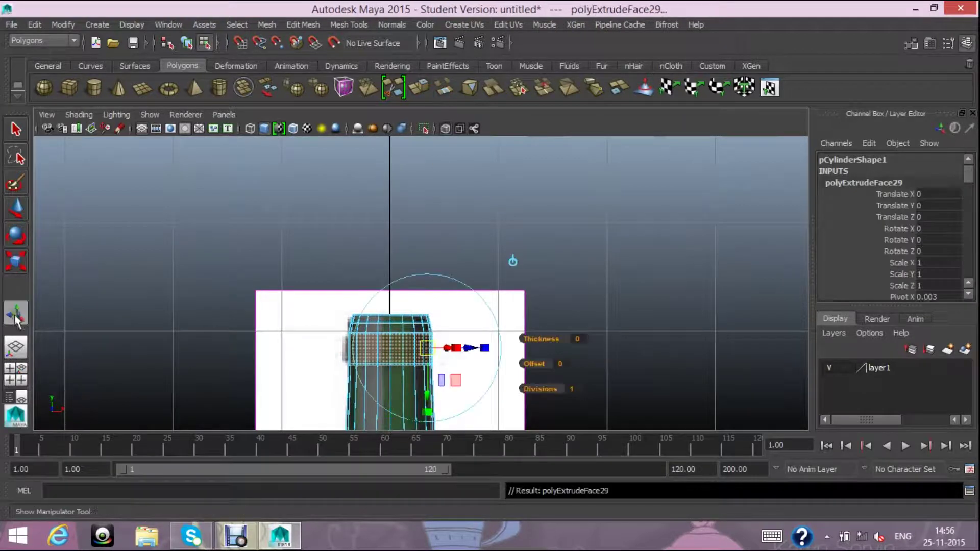
left_click(15, 347)
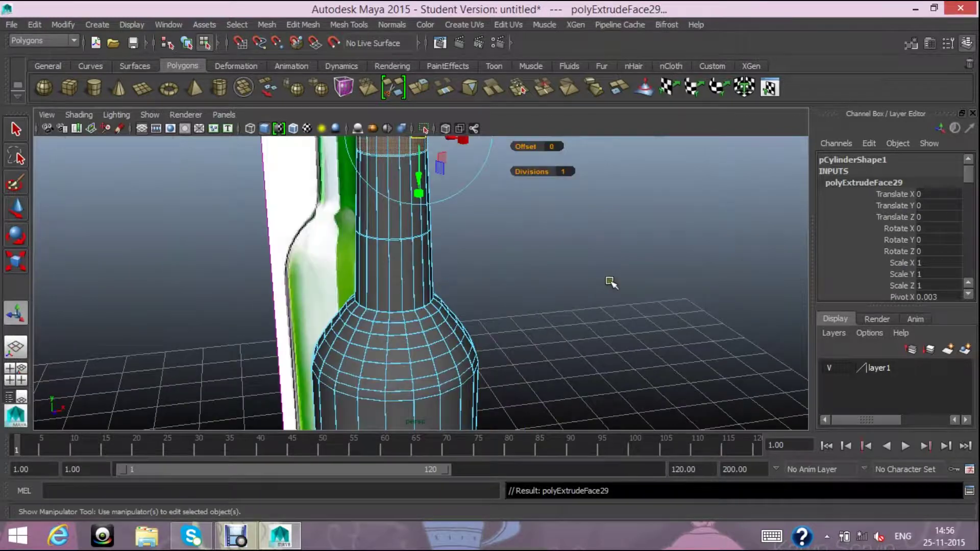
scroll(610, 282, "down", 2)
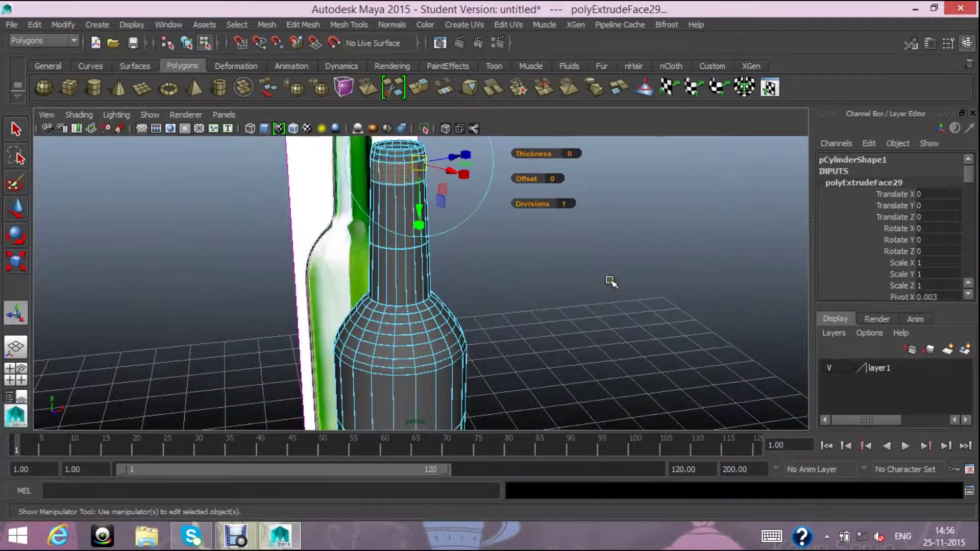
left_click(14, 265)
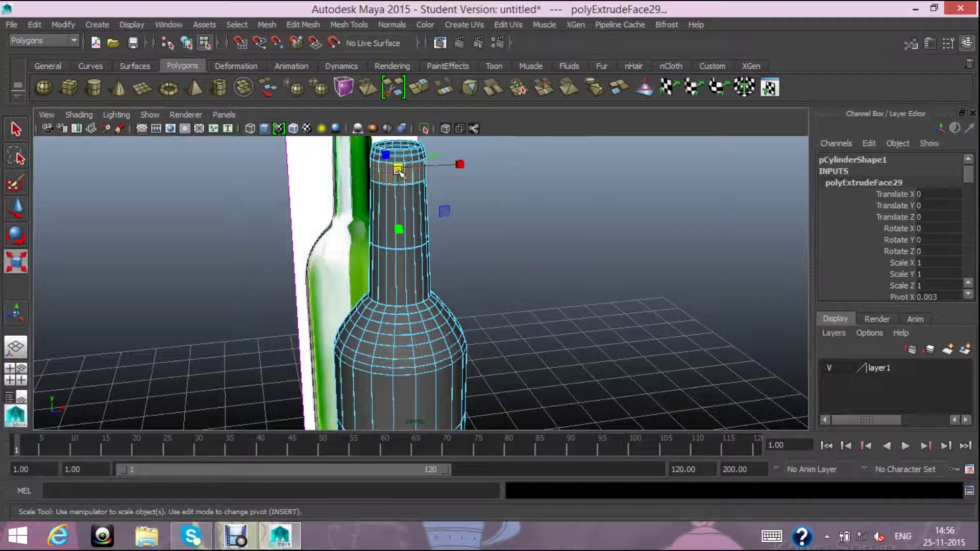
left_click_drag(398, 170, 404, 171)
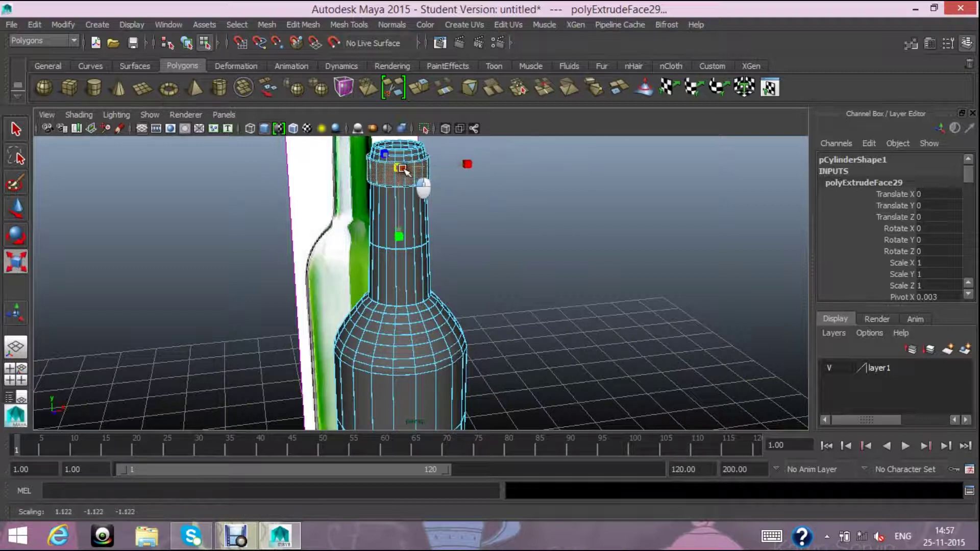
key("f")
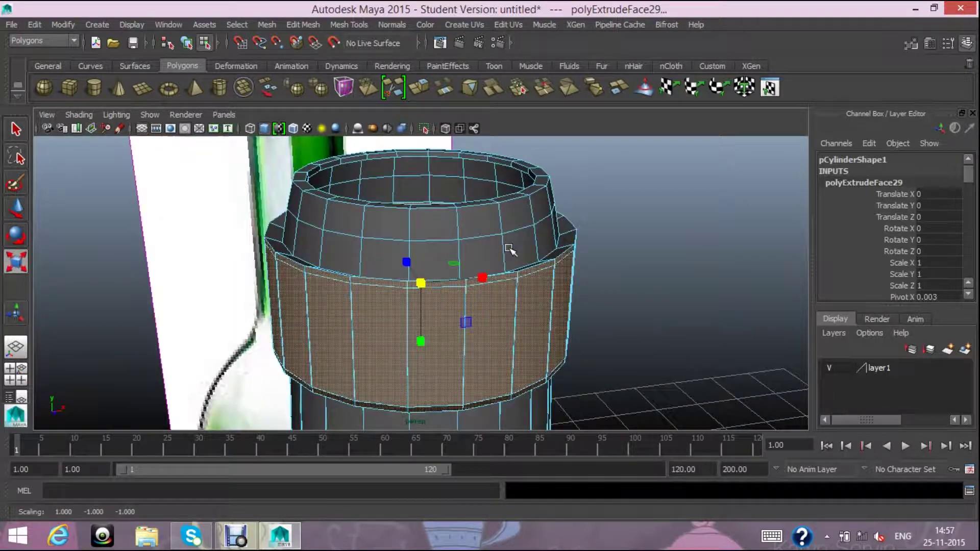
left_click_drag(419, 342, 419, 332)
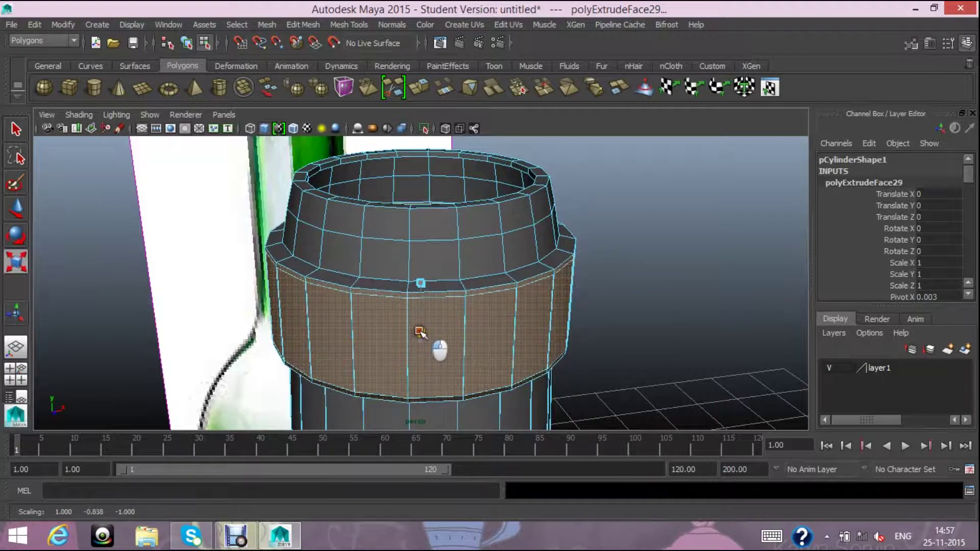
left_click_drag(597, 393, 574, 345, "alt")
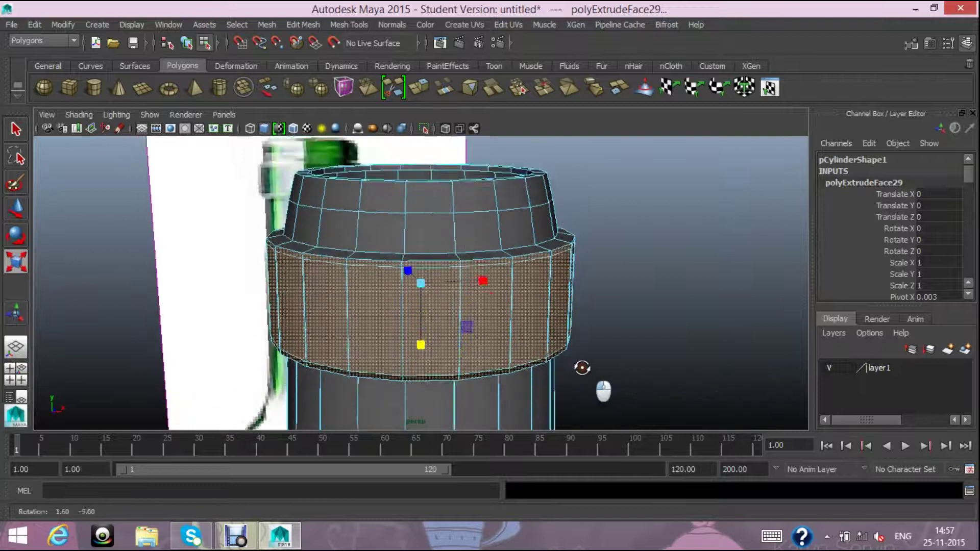
- Deselect the lip faces and return to object mode with pCylinder1 selected
left_click(666, 332)
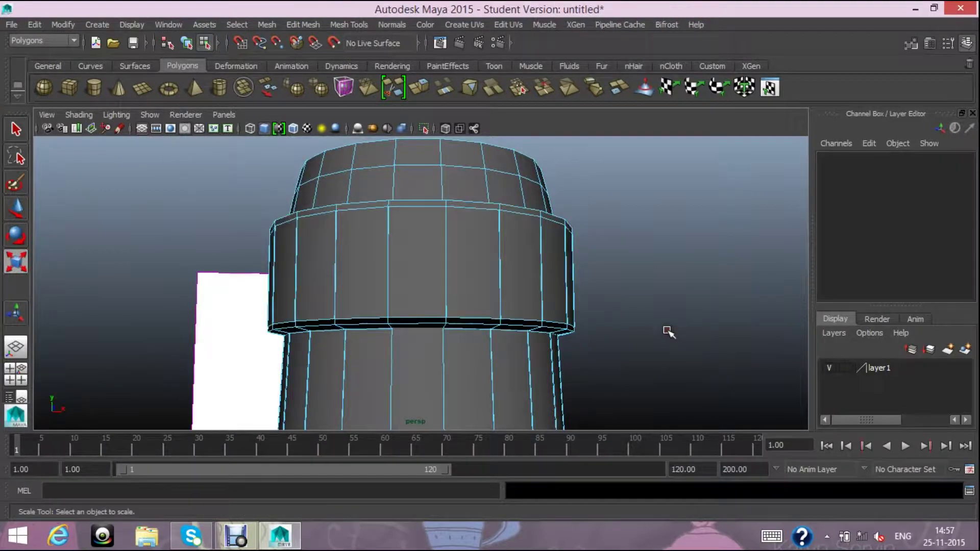
scroll(667, 341, "down", 3)
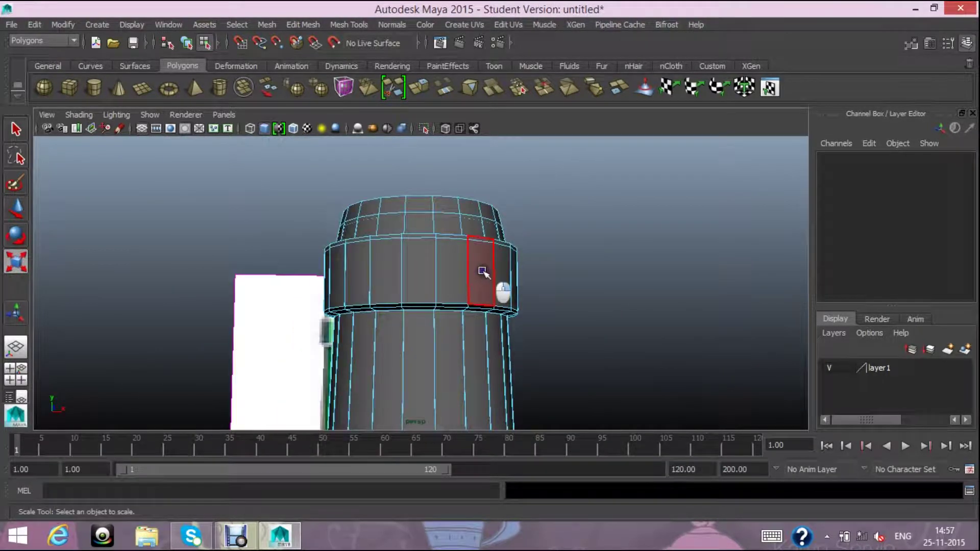
right_click_drag(519, 240, 559, 213)
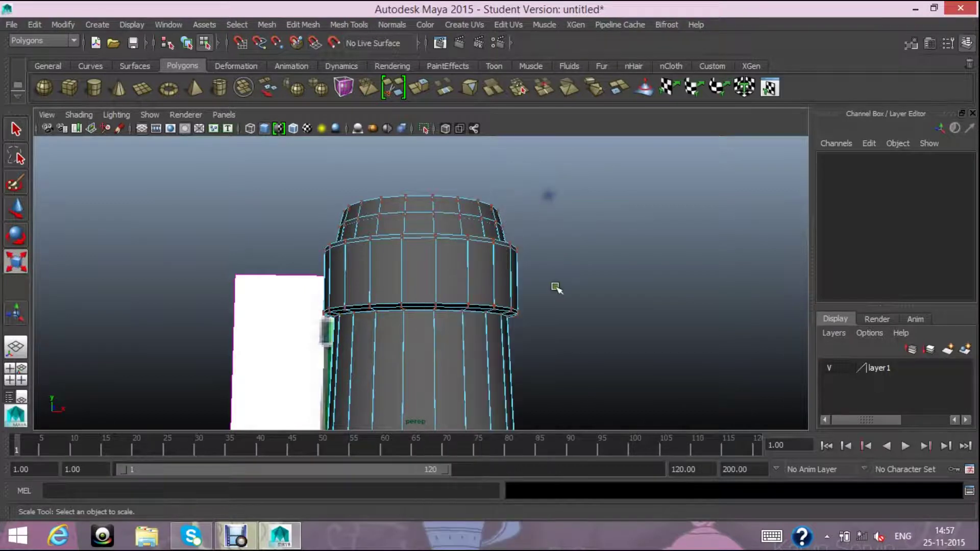
scroll(554, 287, "down", 2)
right_click_drag(459, 285, 518, 186)
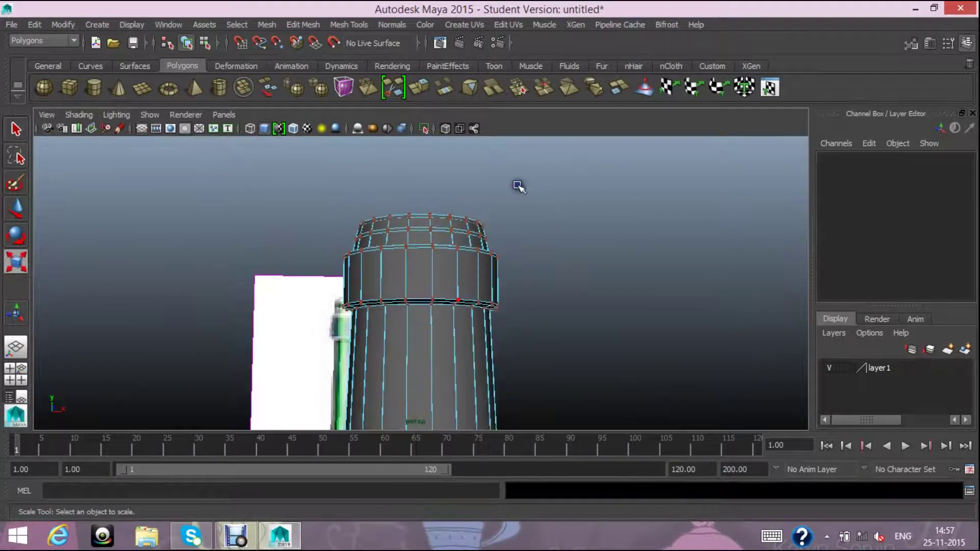
left_click(459, 289)
- Check the bottle in smooth preview (3), return to faceted display (1), and open Mesh Tools
key("3")
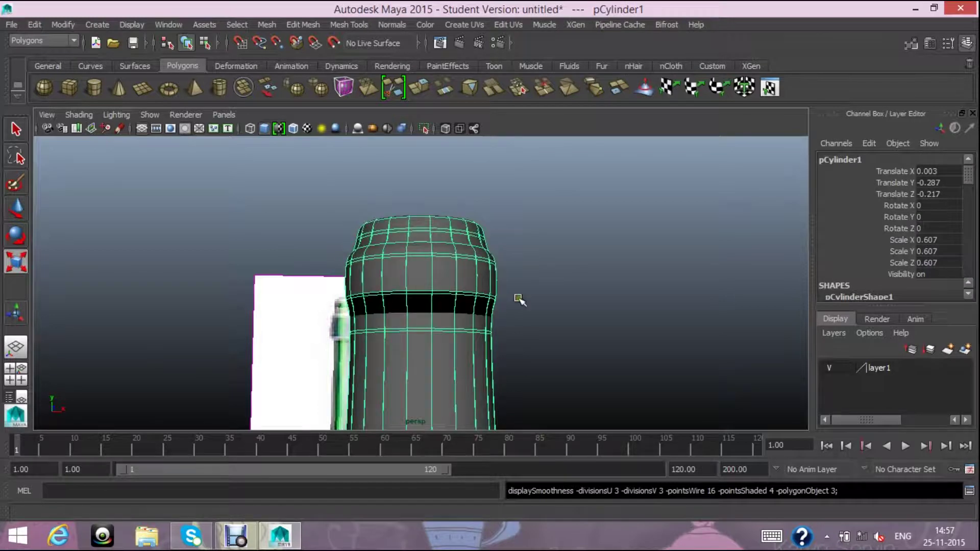
scroll(533, 311, "up", 3)
key("1")
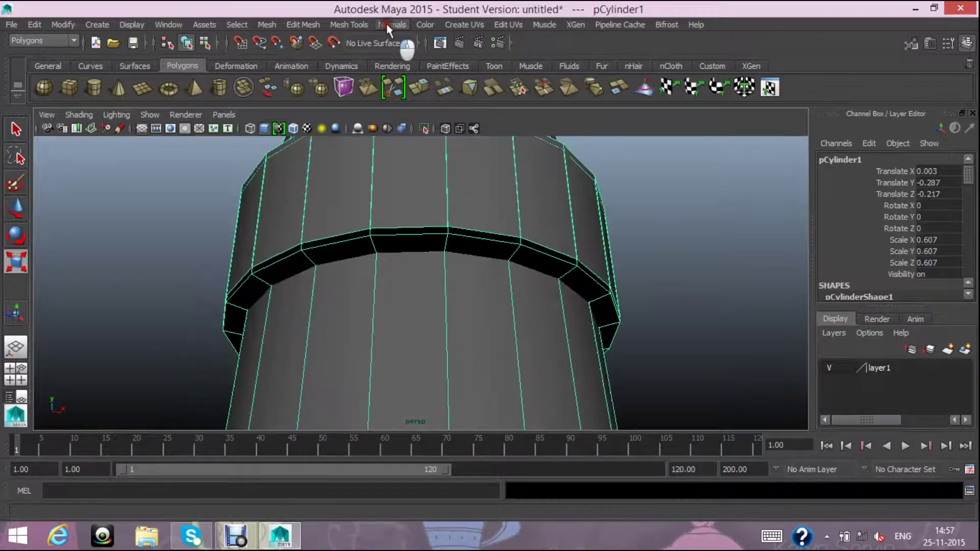
left_click(387, 23)
mouse_move(348, 24)
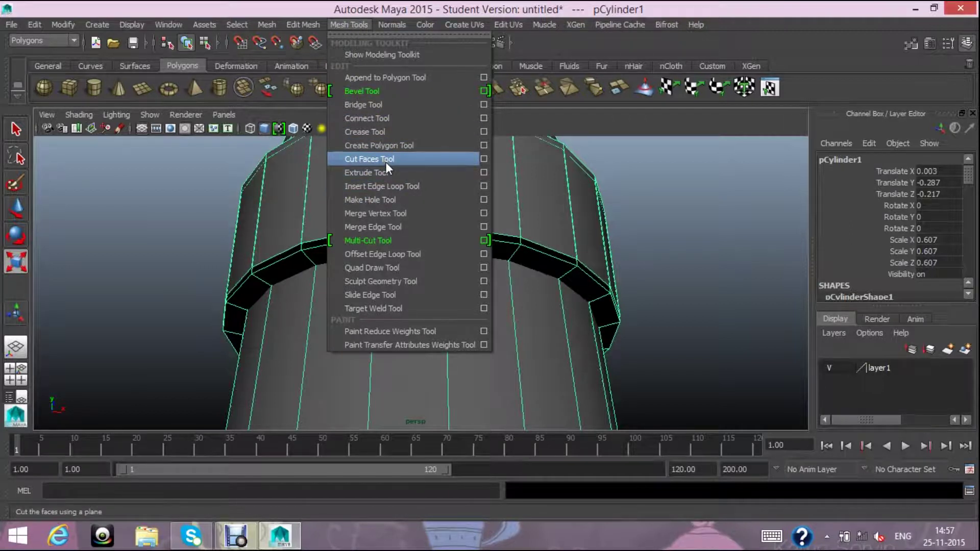
- Insert two edge loops on the band just below the lip ring and preview smoothing
left_click(382, 187)
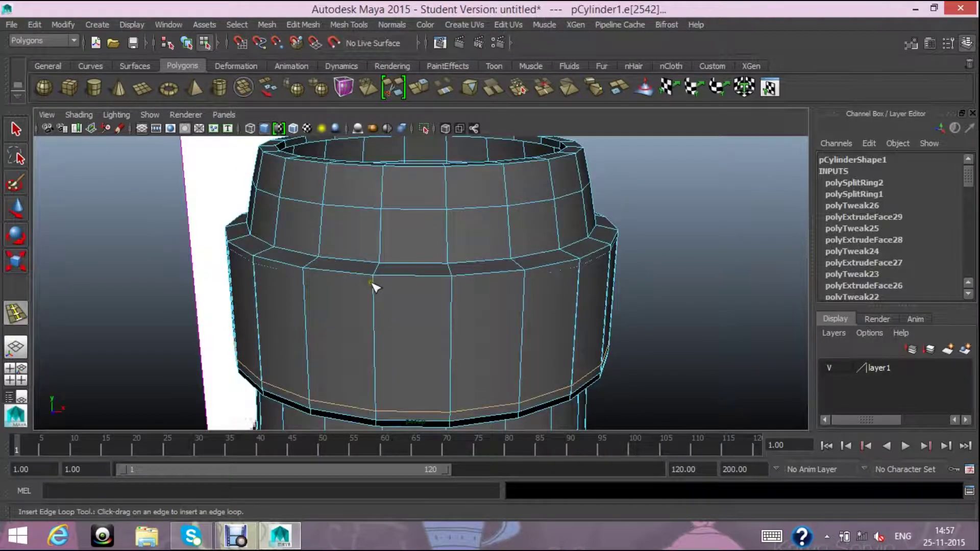
left_click_drag(374, 285, 378, 278)
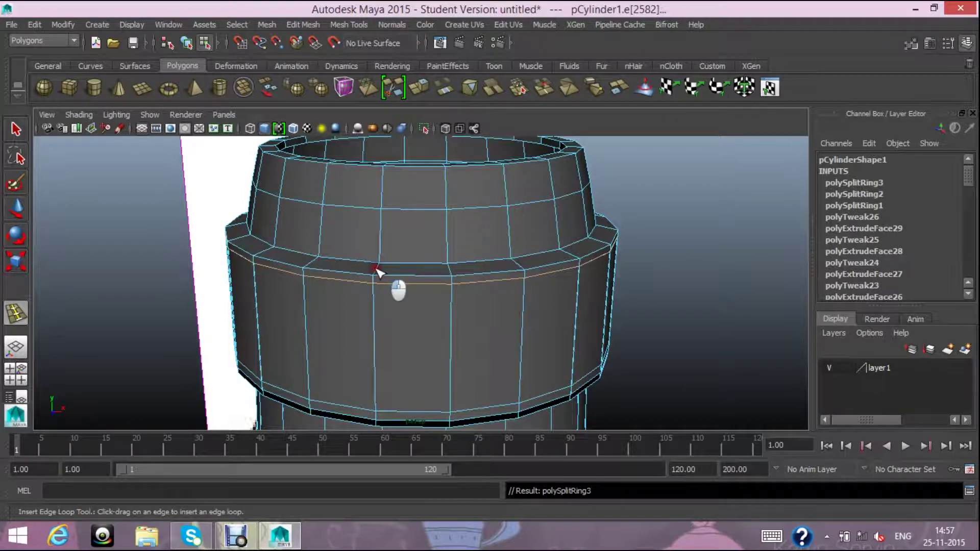
left_click_drag(391, 279, 378, 272)
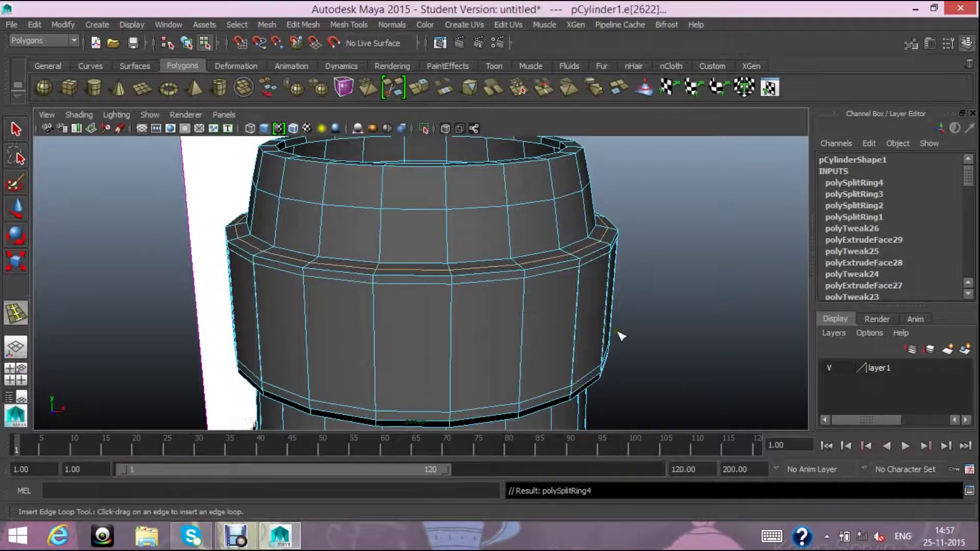
key("3")
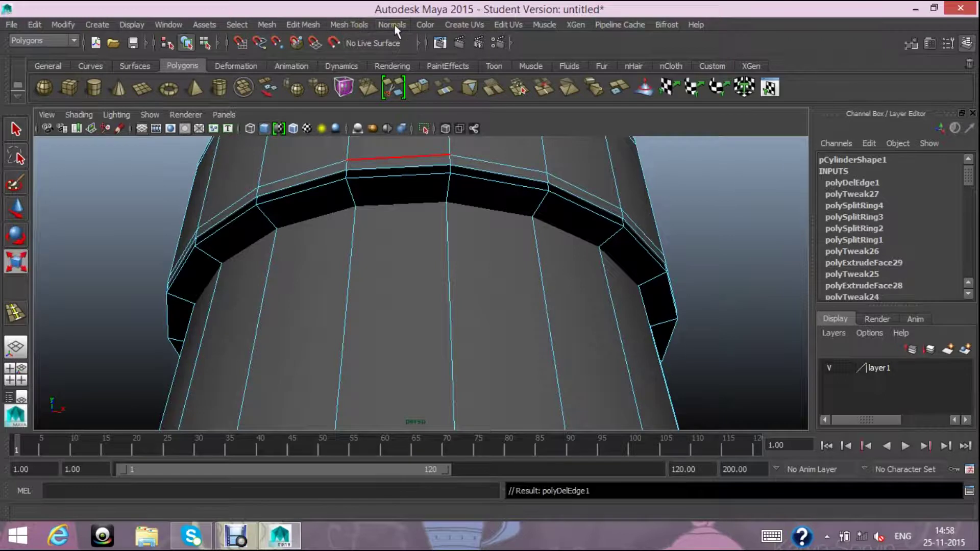
- Insert an edge loop along the groove's lower edge and scale it to adjust its width
left_click(351, 26)
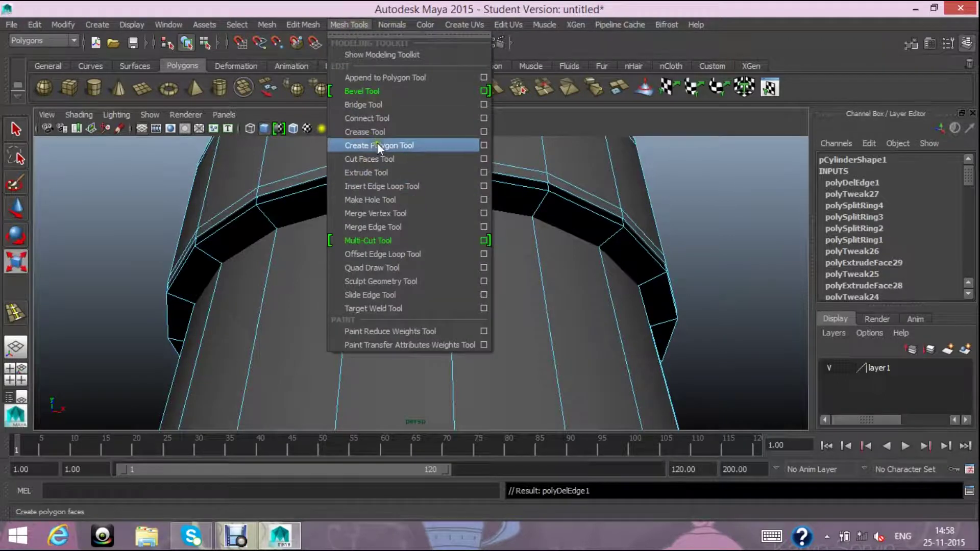
left_click(380, 185)
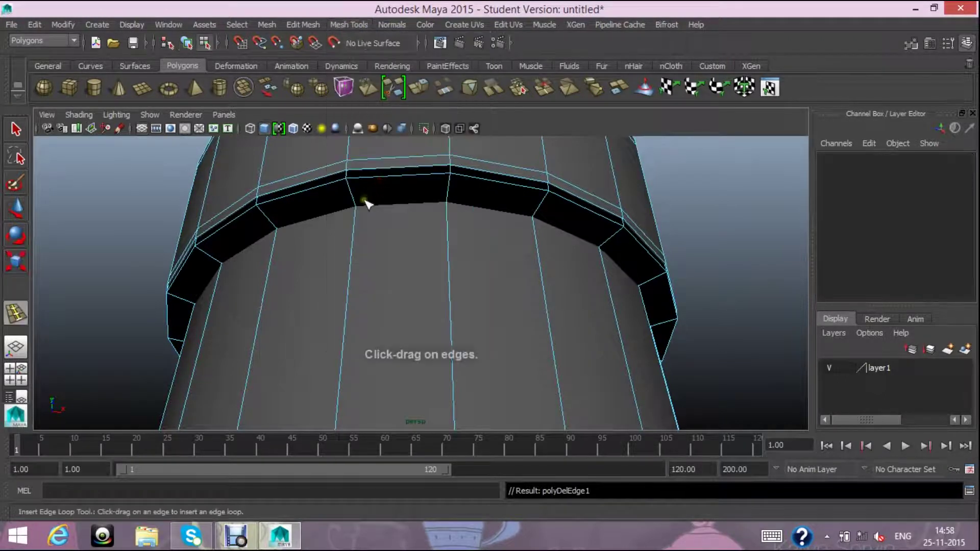
left_click(356, 205)
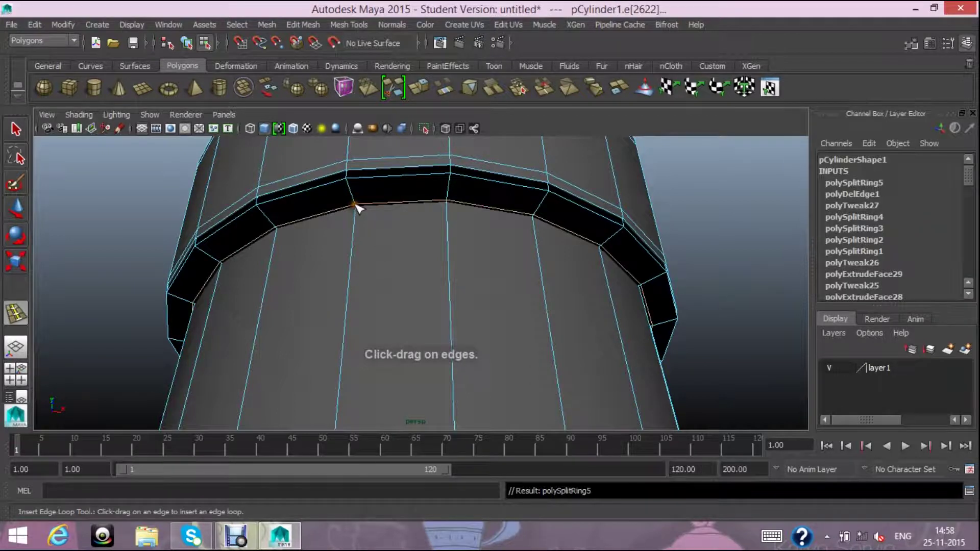
left_click(16, 261)
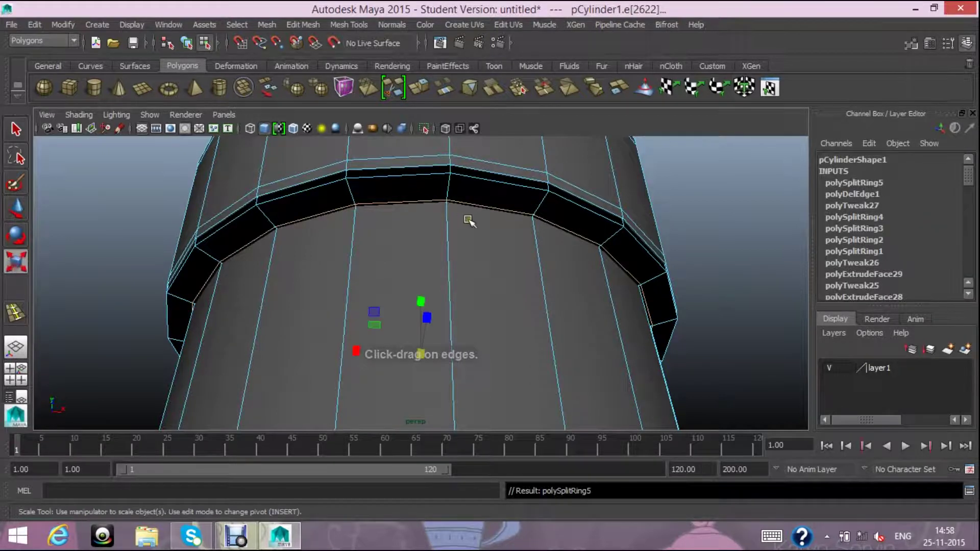
left_click_drag(411, 332, 409, 337)
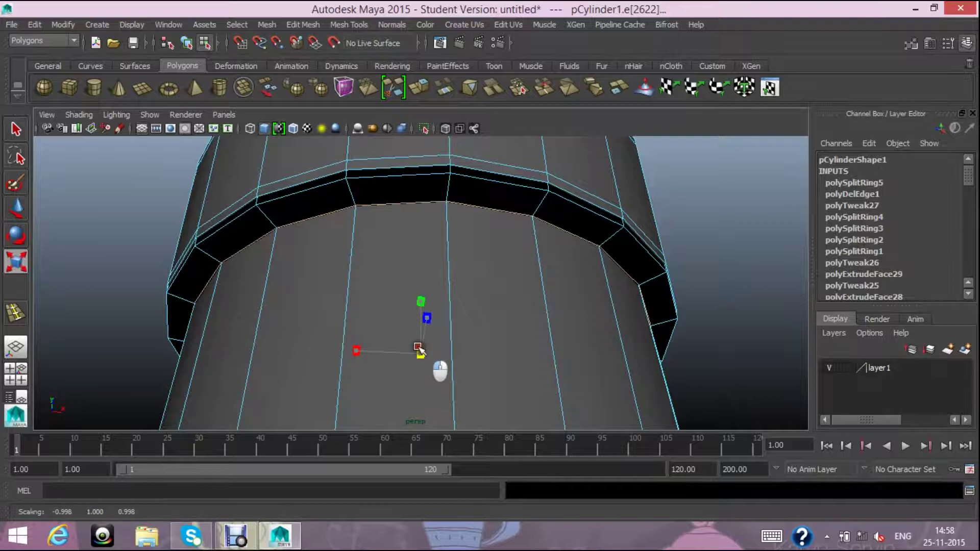
left_click_drag(410, 337, 444, 372)
left_click(16, 209)
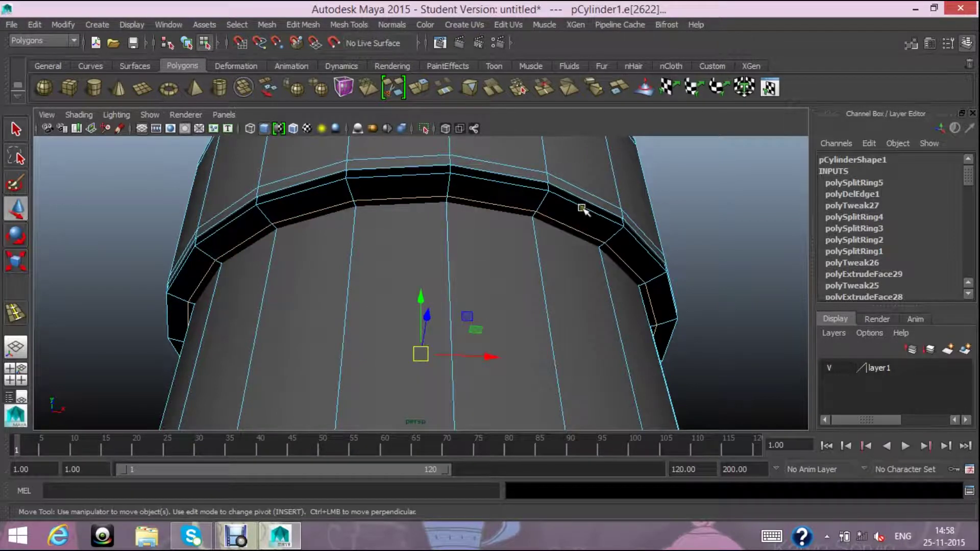
- Preview the mesh with smoothing and zoom in on the neck
key("3")
scroll(665, 216, "down", 4)
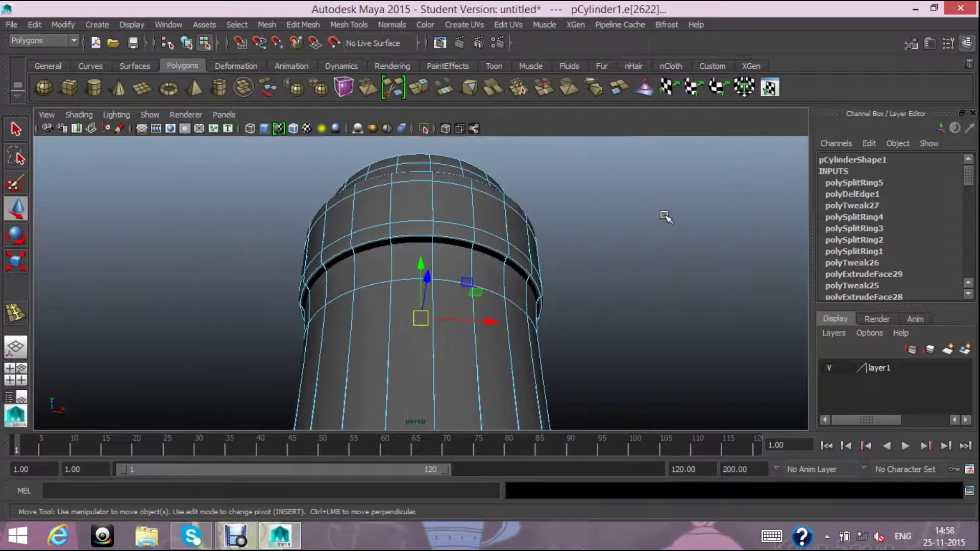
scroll(664, 217, "down", 3)
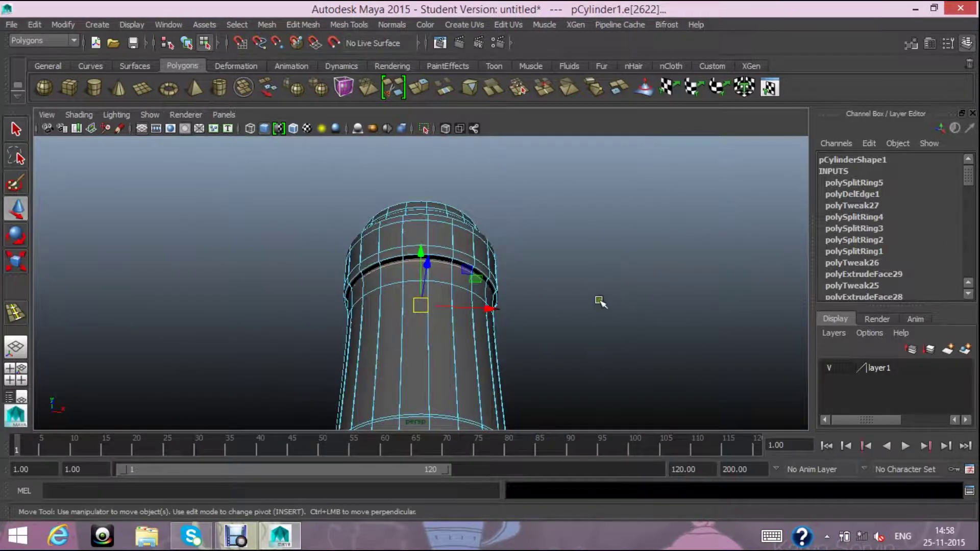
scroll(585, 319, "up", 2)
scroll(571, 321, "up", 2)
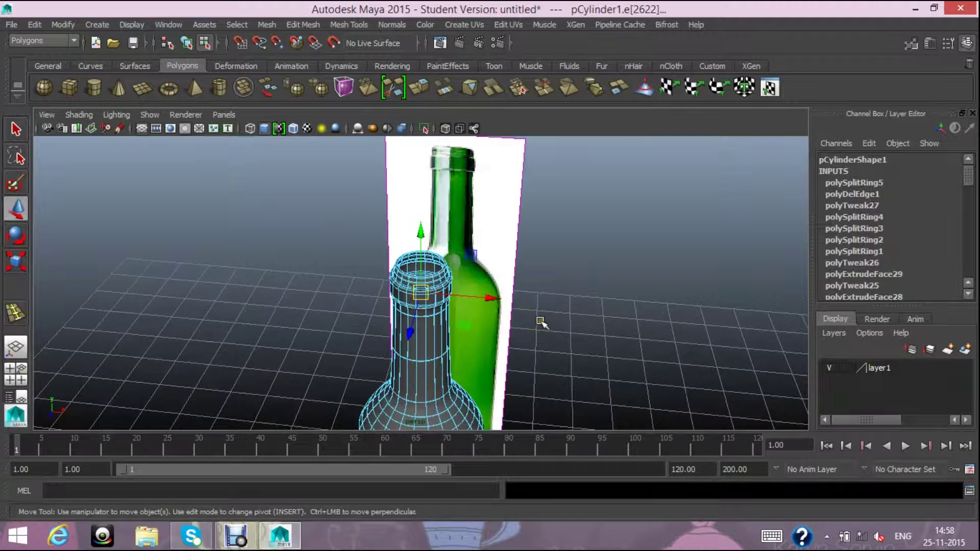
scroll(500, 306, "up", 2)
scroll(456, 287, "up", 2)
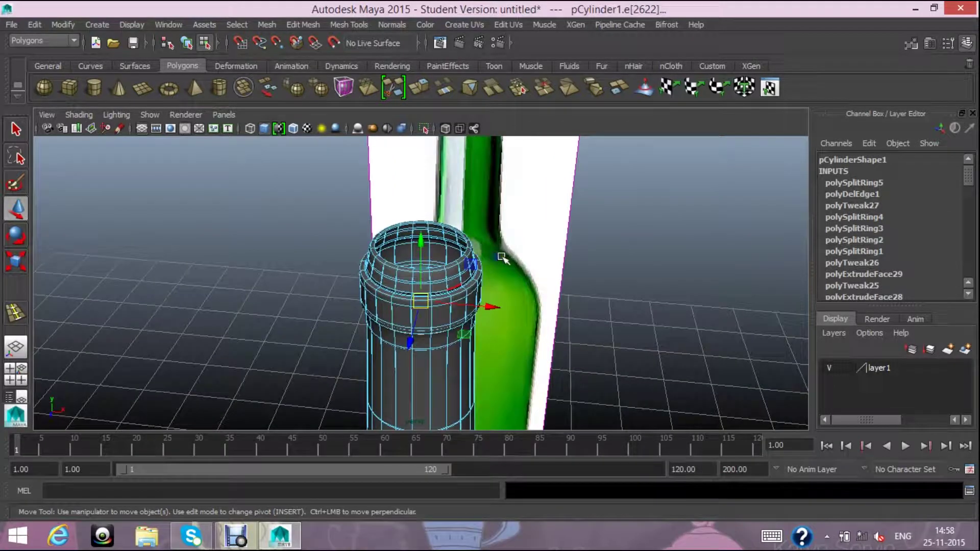
- Return to object mode, clear the selection, and orbit out to a low front view
right_click_drag(538, 219, 513, 220)
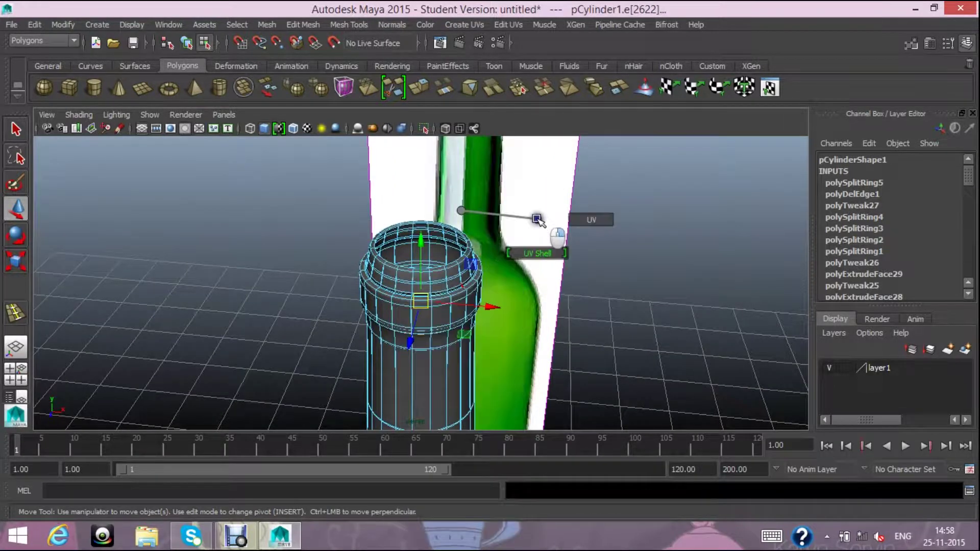
right_click_drag(457, 232, 516, 195)
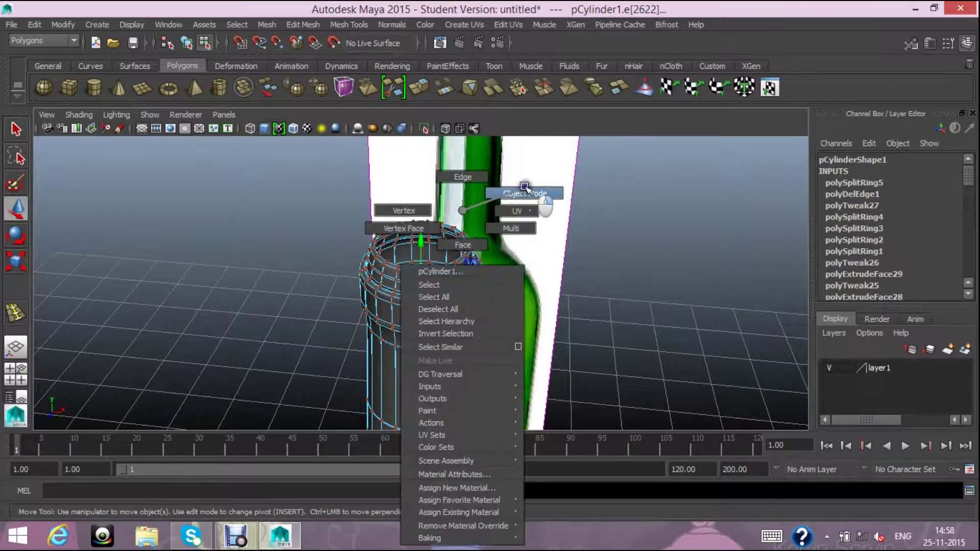
scroll(560, 218, "down", 2)
scroll(581, 329, "down", 2)
left_click(582, 331)
scroll(586, 334, "down", 5)
scroll(536, 377, "up", 2)
scroll(533, 379, "up", 2)
left_click_drag(533, 380, 572, 361, "alt")
- Centre the bottle in view, hide layer1's reference image, and orbit to inspect the bottle's top
scroll(562, 354, "down", 2)
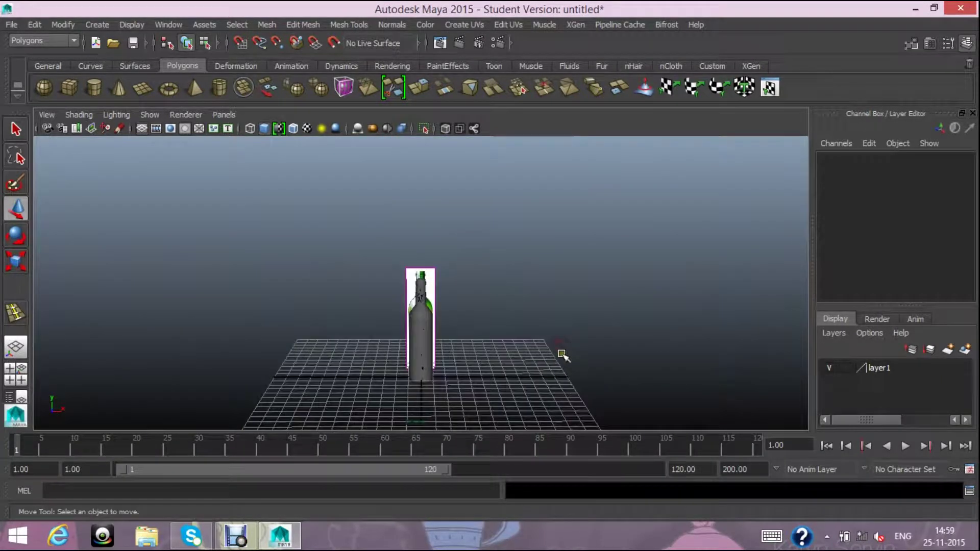
middle_click_drag(562, 354, 564, 354, "alt")
left_click_drag(564, 354, 572, 315, "alt")
scroll(572, 317, "up", 3)
scroll(588, 316, "up", 1)
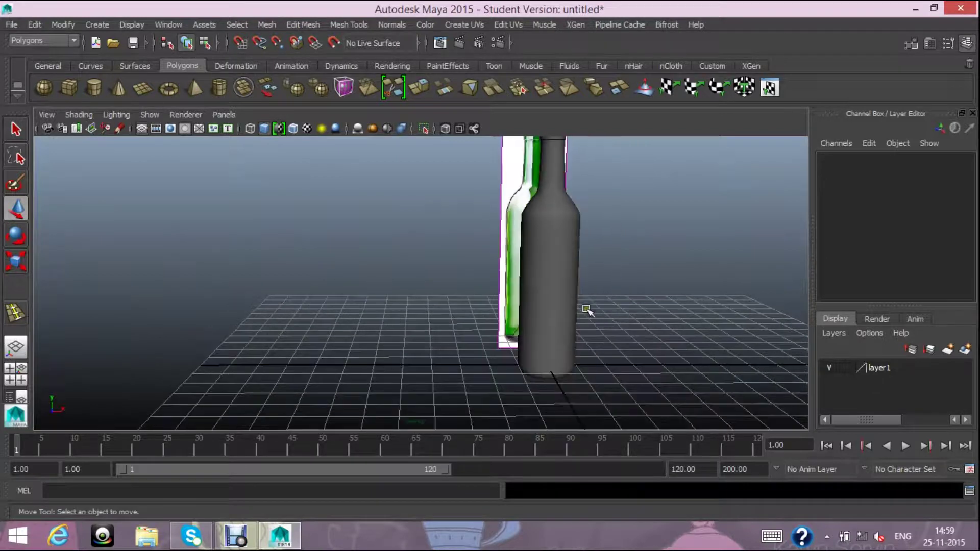
middle_click_drag(582, 307, 487, 362, "alt")
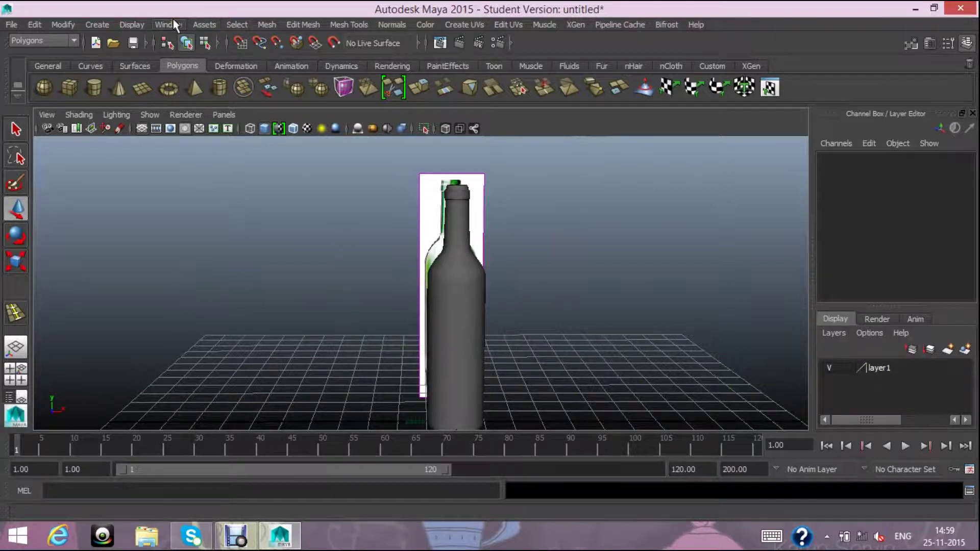
scroll(477, 248, "down", 2)
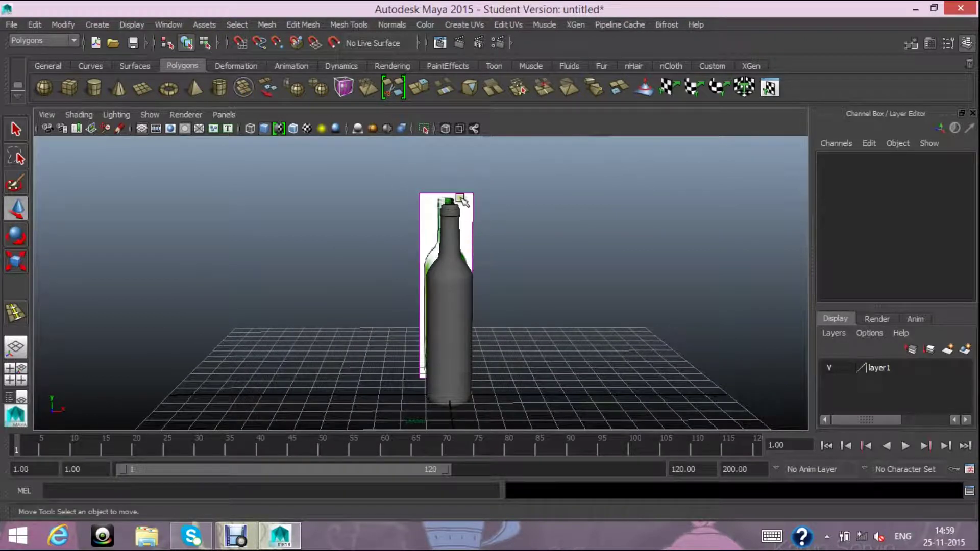
left_click(827, 367)
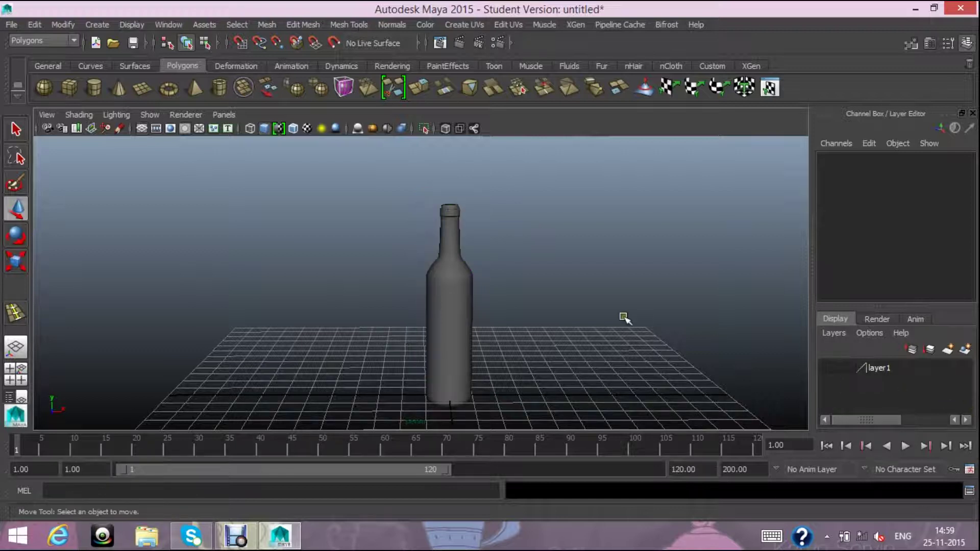
mouse_move(564, 344)
left_mouse_down("alt")
mouse_move(579, 350)
mouse_move(612, 289)
mouse_move(567, 235)
mouse_move(568, 313)
mouse_move(544, 350)
left_mouse_up("alt")
scroll(557, 352, "up", 3)
scroll(557, 352, "down", 3)
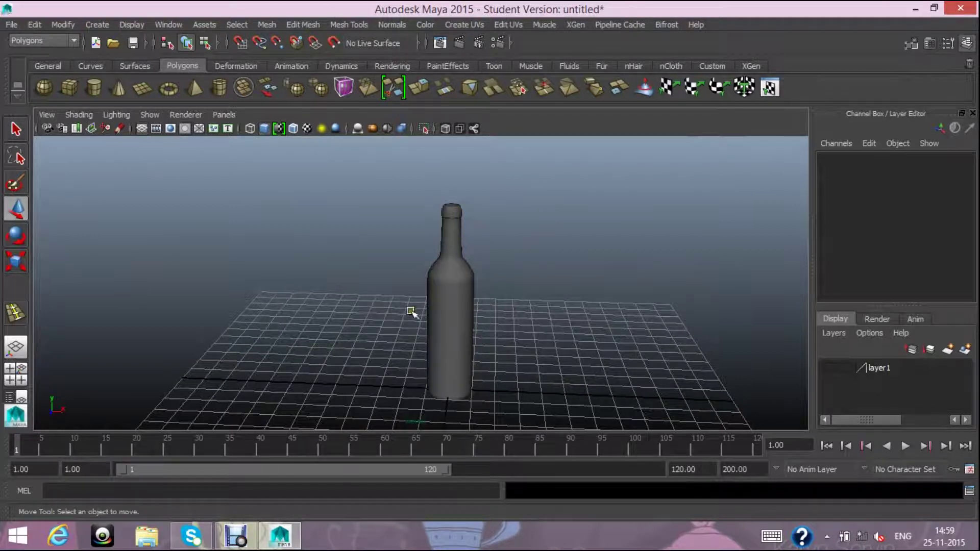
- Create mia_material_x2 from the Hypershade's mental ray Materials list, then minimize the Hypershade
left_click(170, 24)
mouse_move(201, 59)
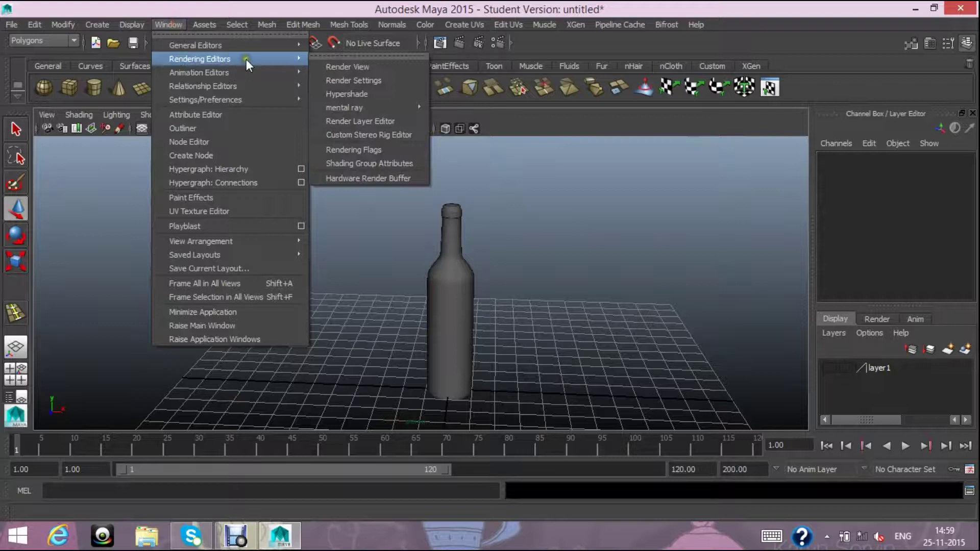
left_click(349, 93)
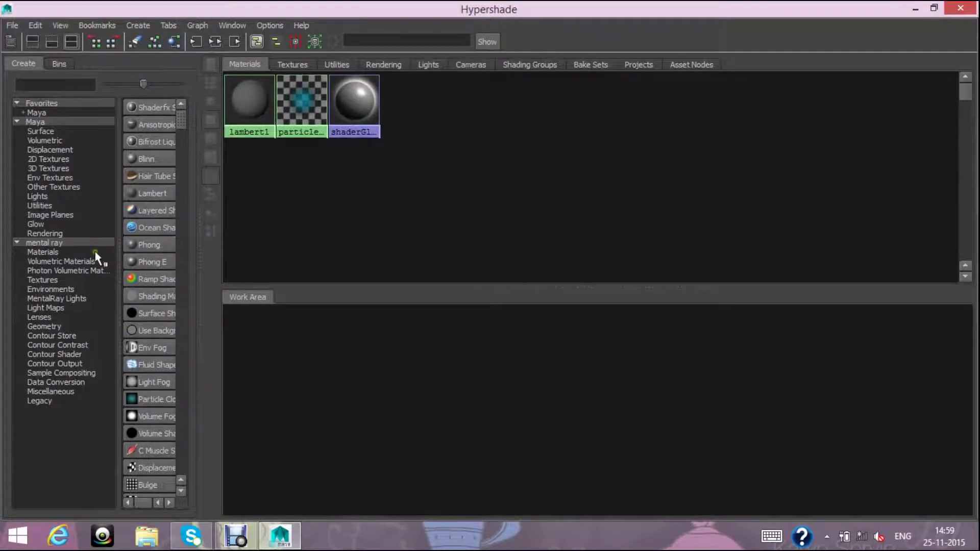
left_click(63, 252)
left_click_drag(118, 255, 42, 262)
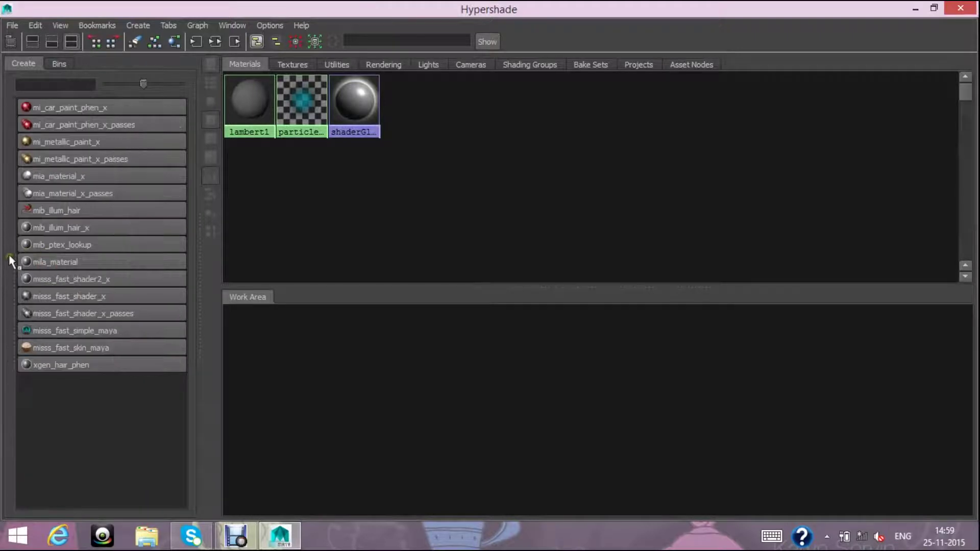
middle_click_drag(33, 265, 34, 265)
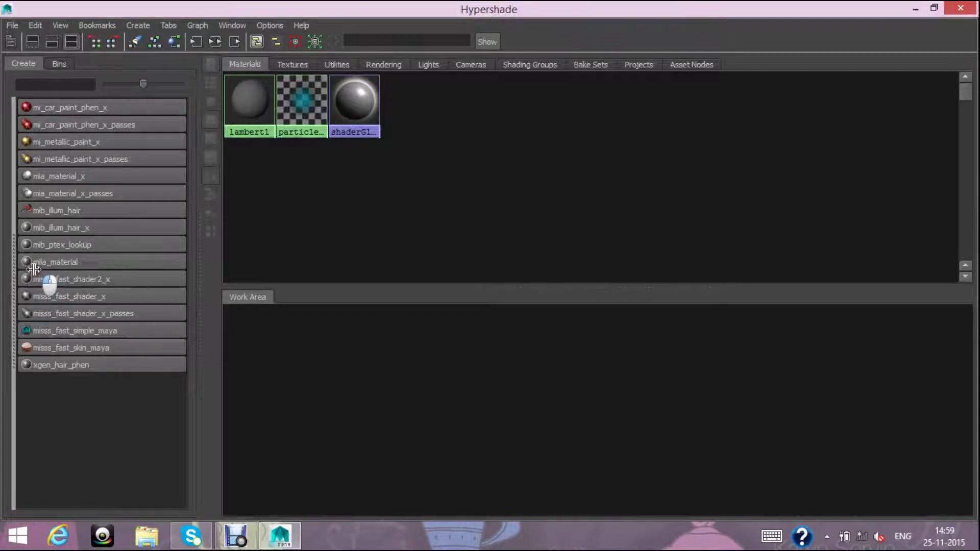
left_click_drag(29, 266, 113, 174)
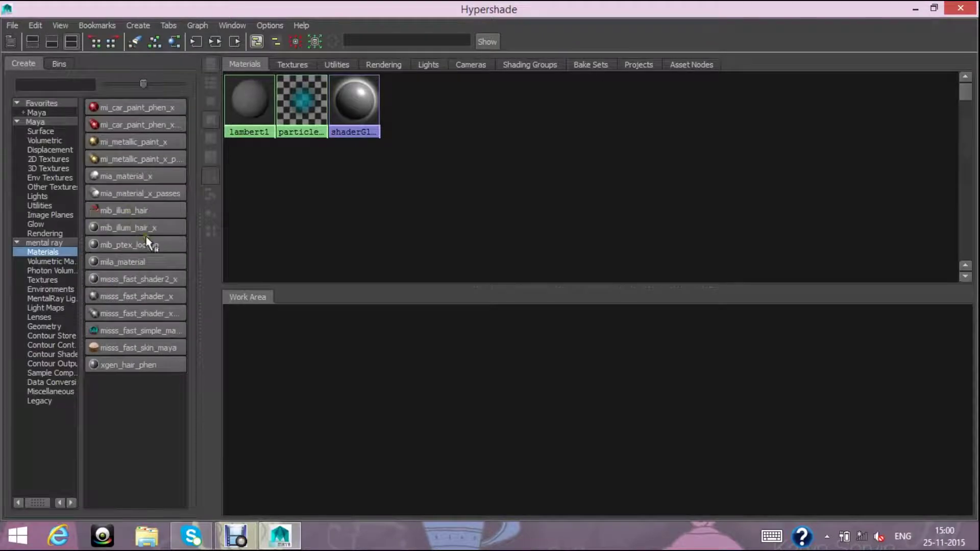
left_click(118, 176)
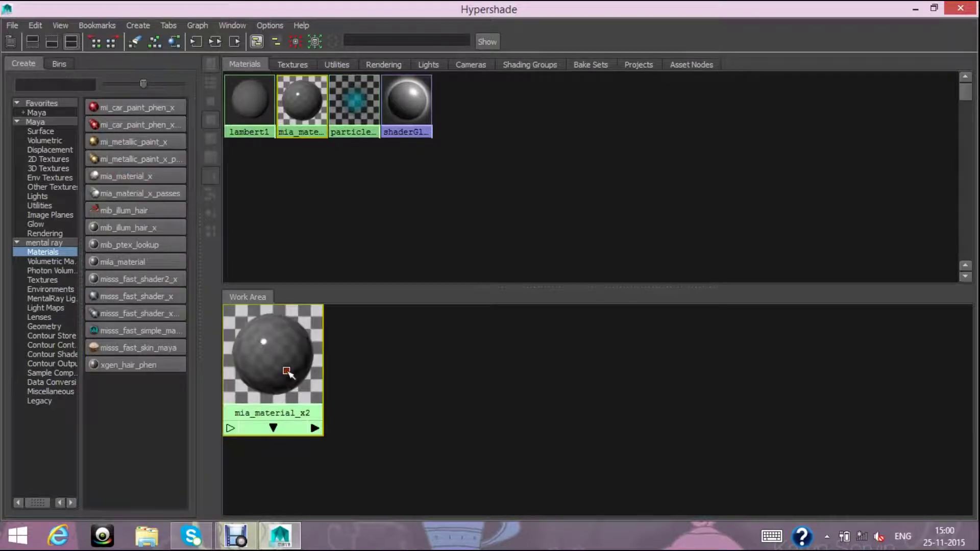
left_click(915, 8)
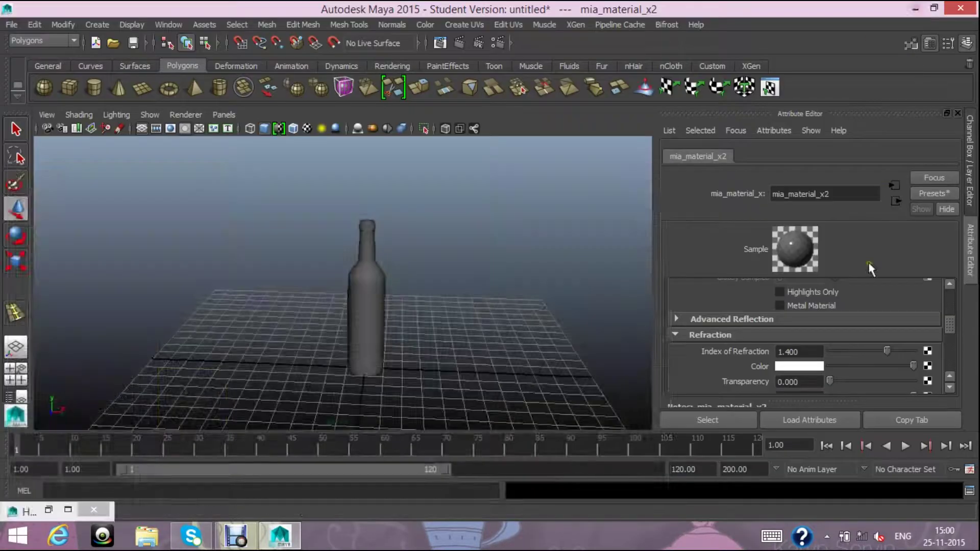
- Apply the GlassThick preset to mia_material_x2 and tint its refraction colour dark red
left_click(944, 193)
mouse_move(880, 299)
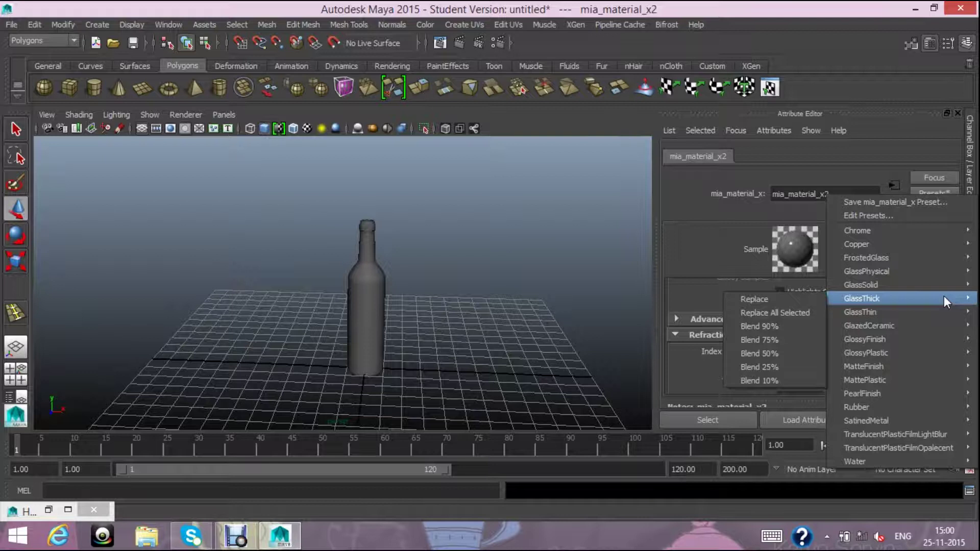
left_click(788, 299)
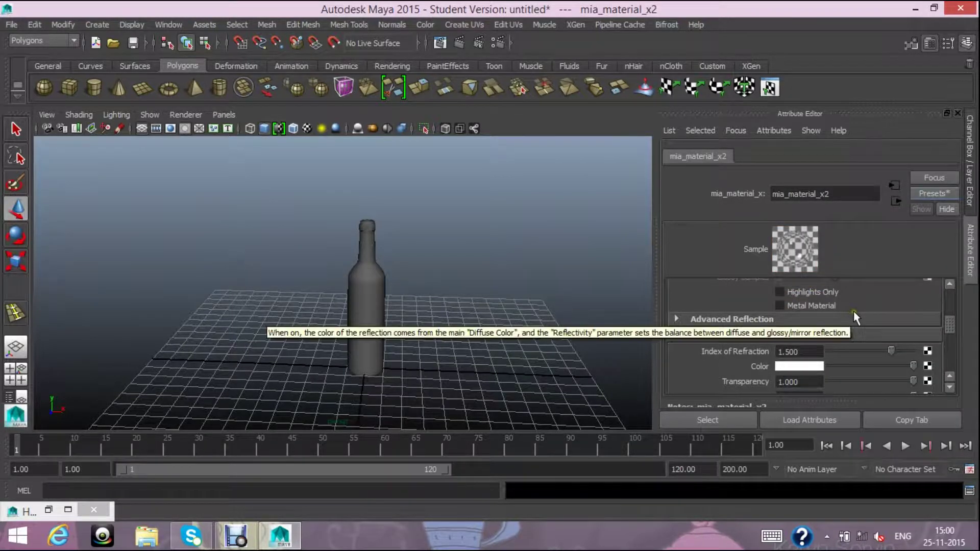
mouse_move(953, 322)
left_mouse_down()
mouse_move(950, 353)
mouse_move(953, 334)
left_mouse_up()
left_click(806, 302)
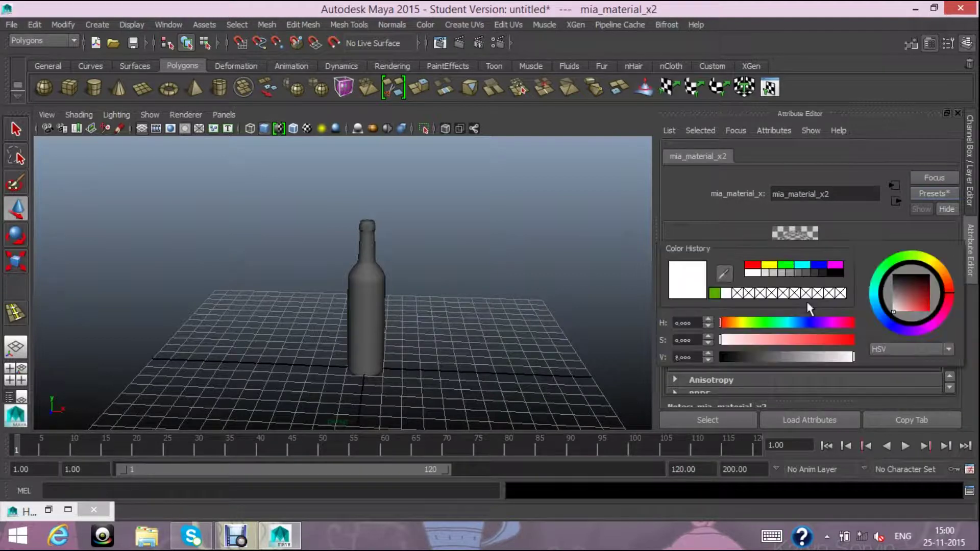
mouse_move(785, 342)
left_mouse_down()
mouse_move(800, 339)
mouse_move(761, 356)
left_mouse_up()
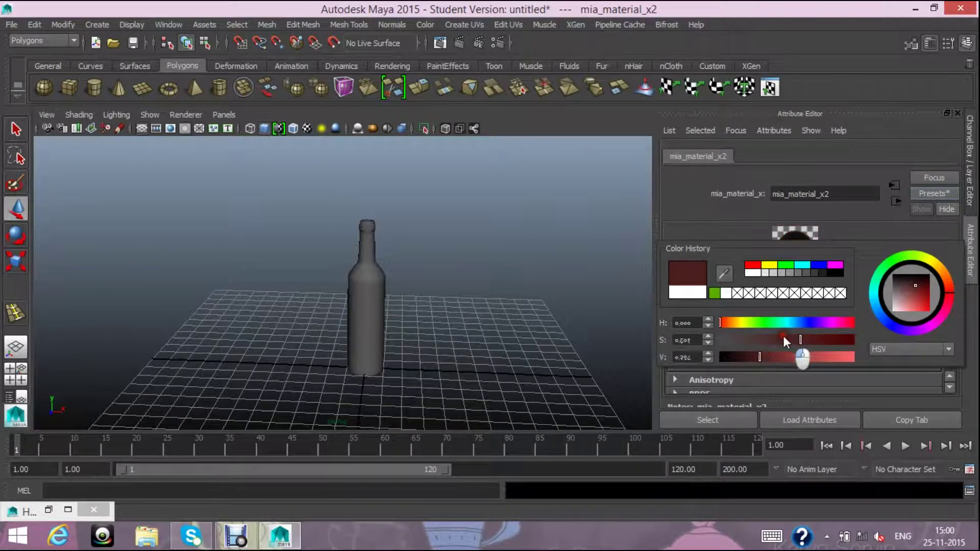
left_click(911, 290)
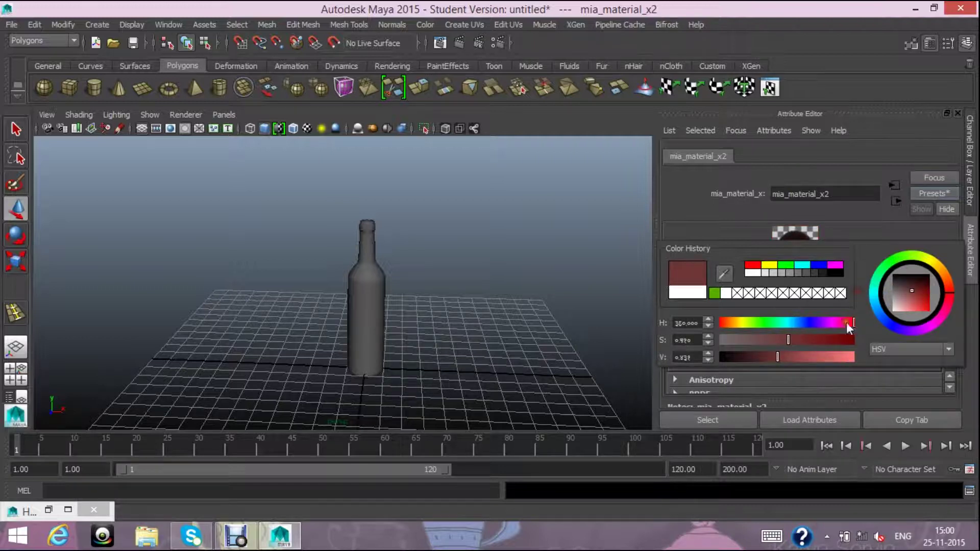
mouse_move(777, 357)
left_mouse_down()
mouse_move(811, 357)
mouse_move(775, 340)
mouse_move(769, 357)
left_mouse_up()
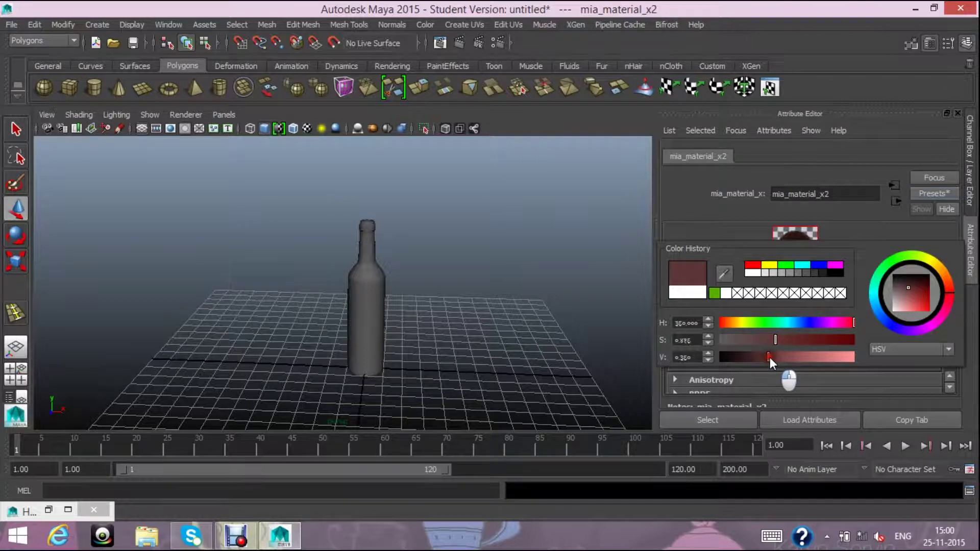
left_click_drag(769, 357, 794, 357)
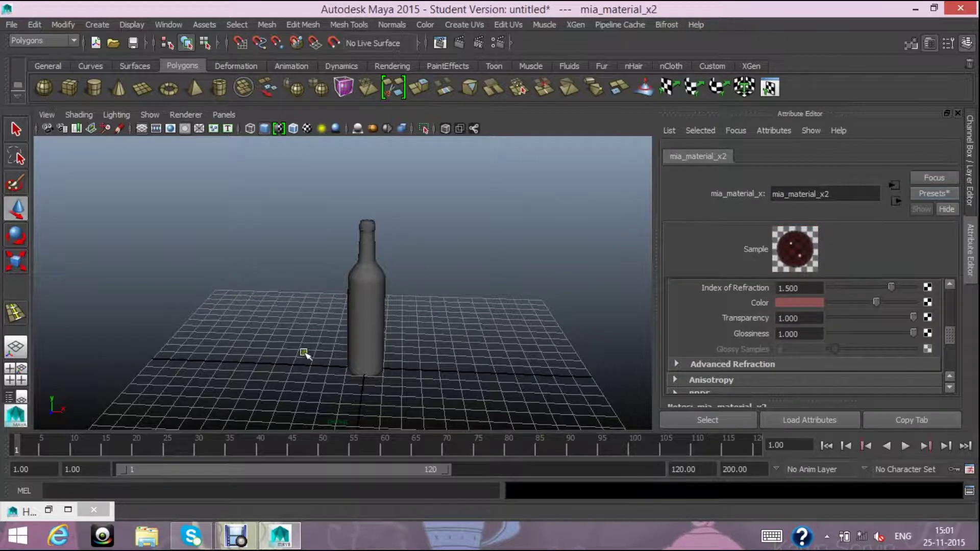
- Assign the red glass material mia_material_x2 to the bottle
left_click(367, 327)
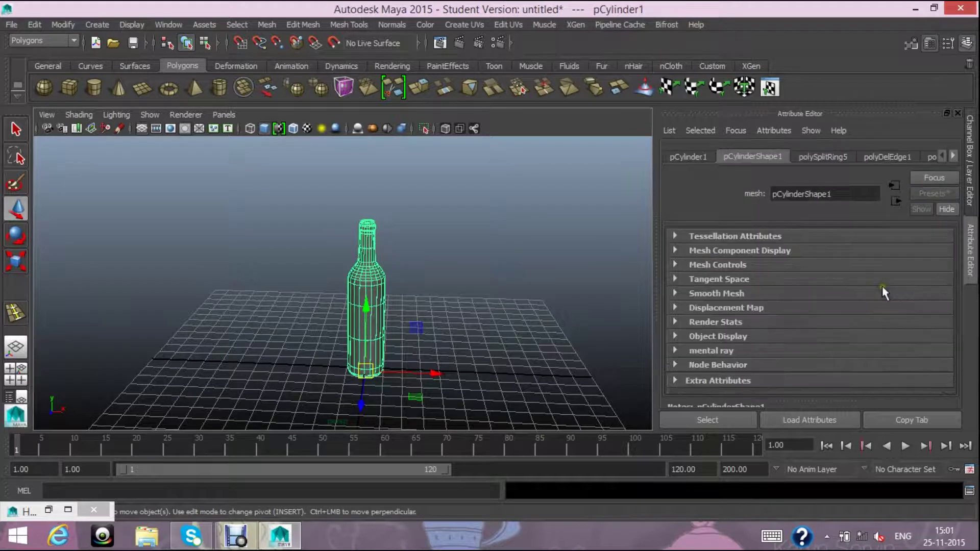
left_click(63, 515)
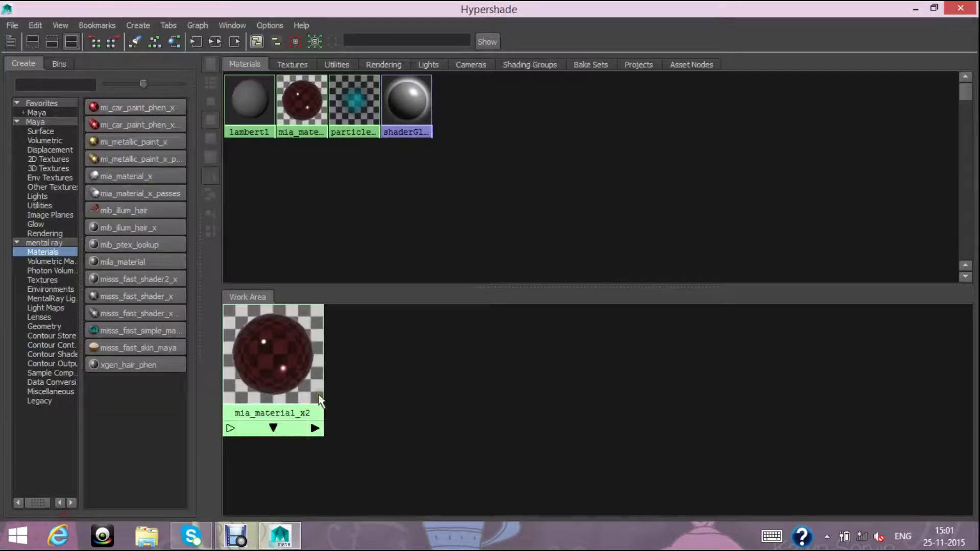
right_click_drag(285, 348, 283, 312)
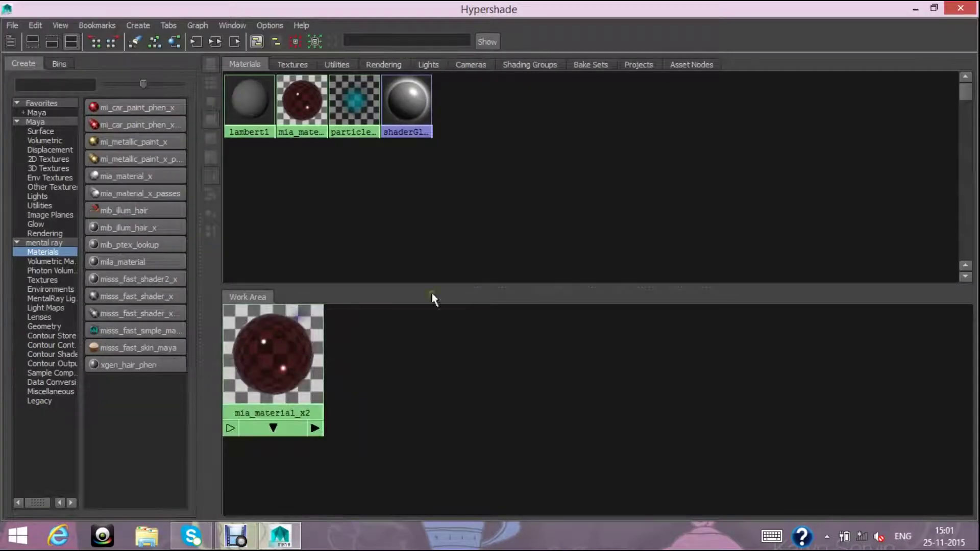
left_click(916, 10)
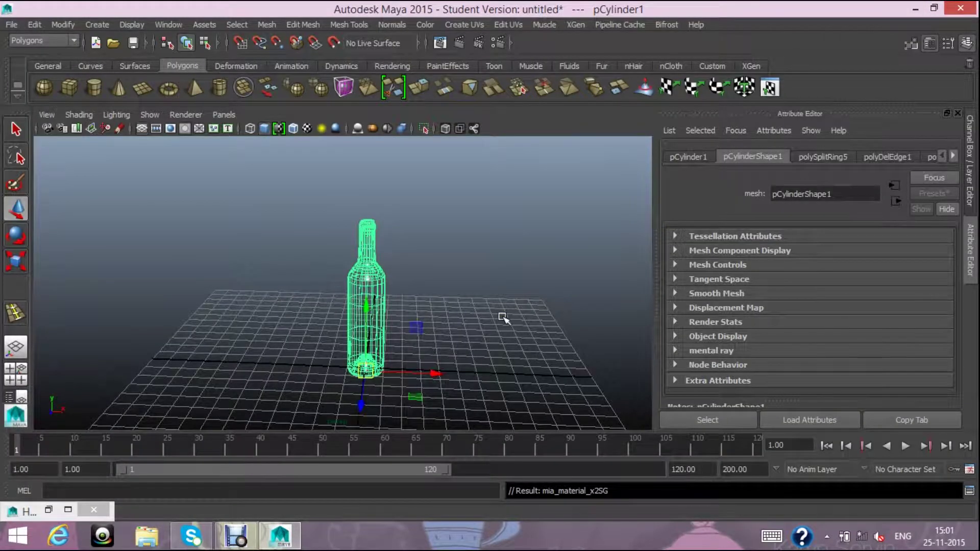
left_click(957, 113)
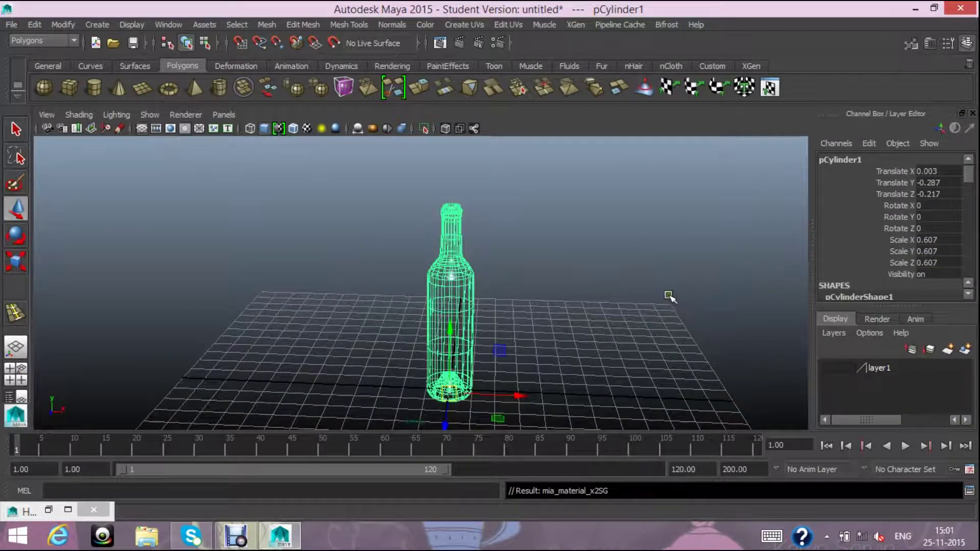
scroll(667, 296, "up", 2)
scroll(656, 307, "up", 3)
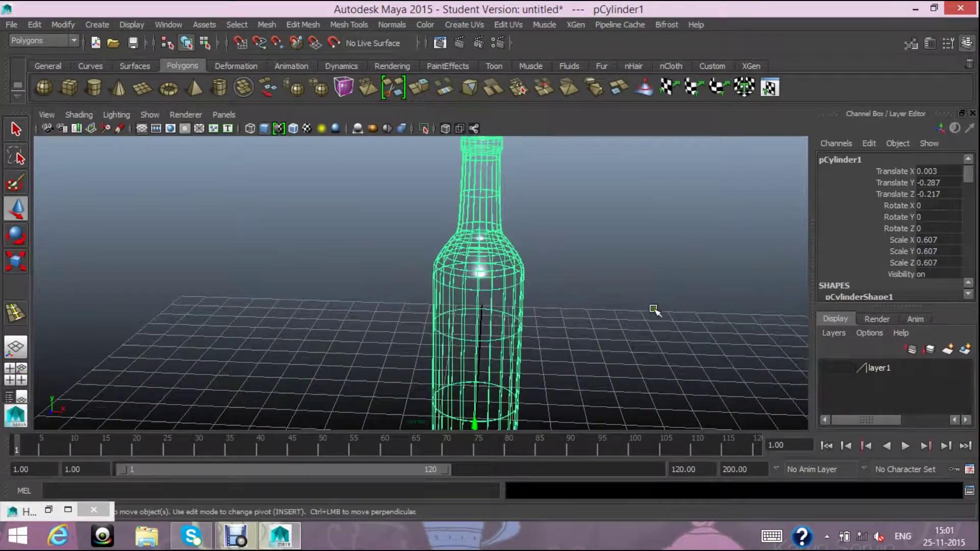
mouse_move(590, 225)
left_mouse_down("alt")
mouse_move(602, 256)
mouse_move(595, 305)
mouse_move(645, 296)
mouse_move(641, 312)
mouse_move(623, 317)
mouse_move(641, 343)
mouse_move(623, 341)
left_mouse_up("alt")
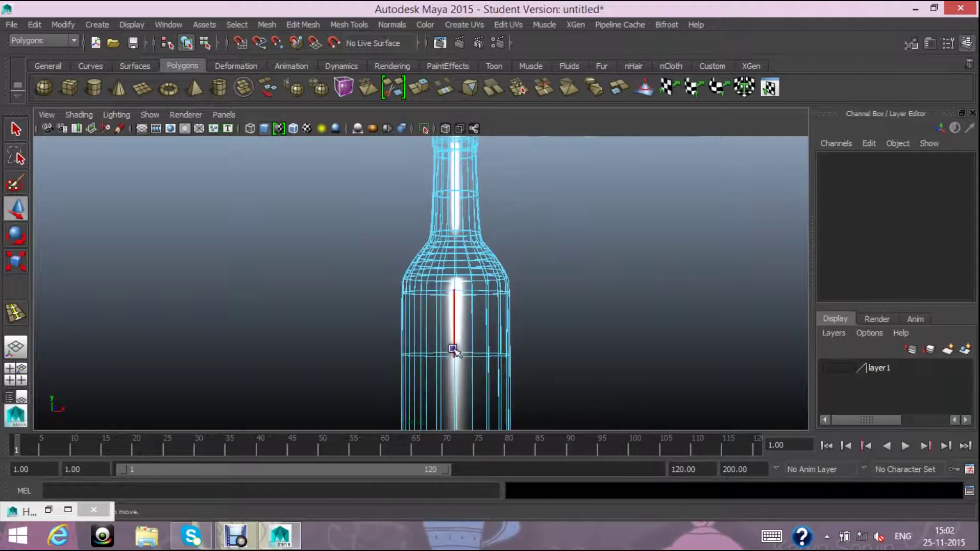
right_click_drag(453, 350, 392, 212)
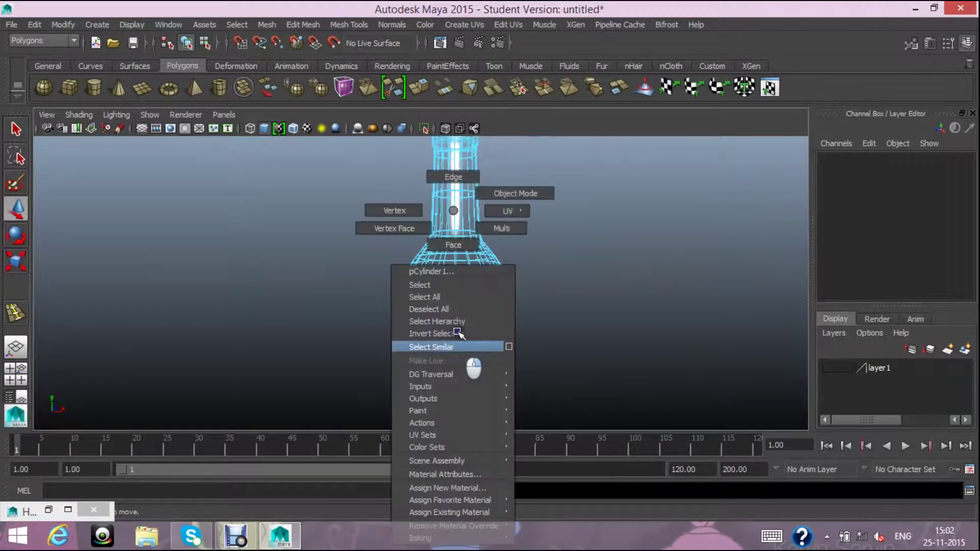
left_click_drag(368, 315, 458, 370)
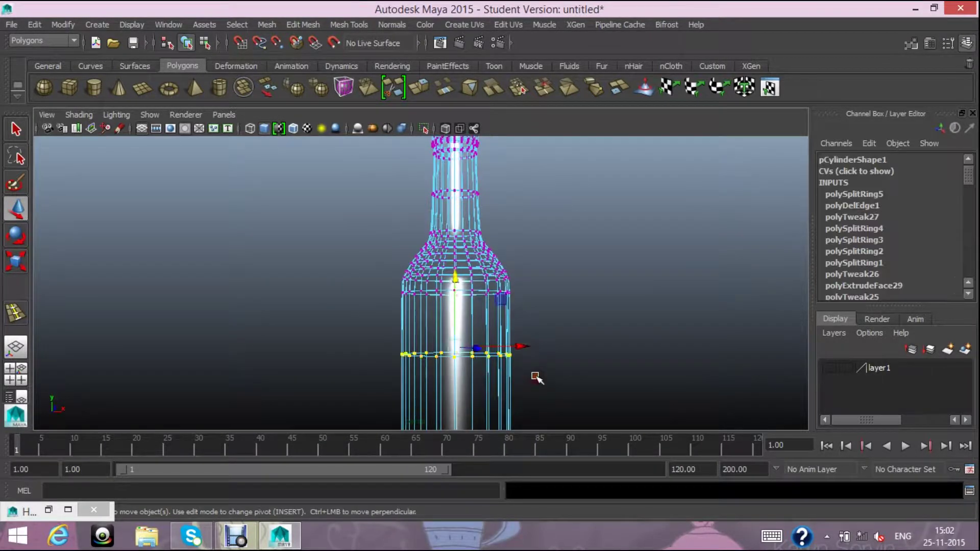
scroll(541, 372, "down", 3)
scroll(543, 370, "up", 3)
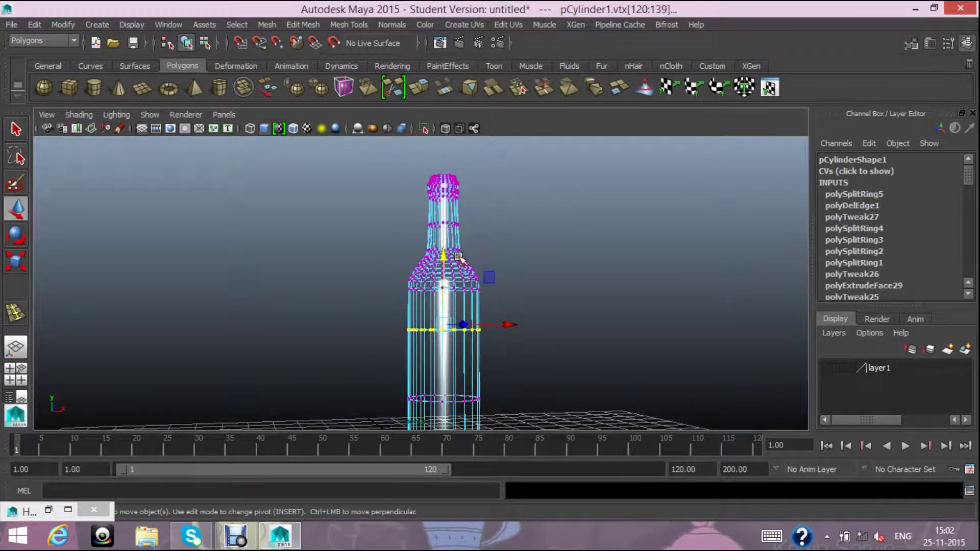
middle_click_drag(445, 257, 445, 248)
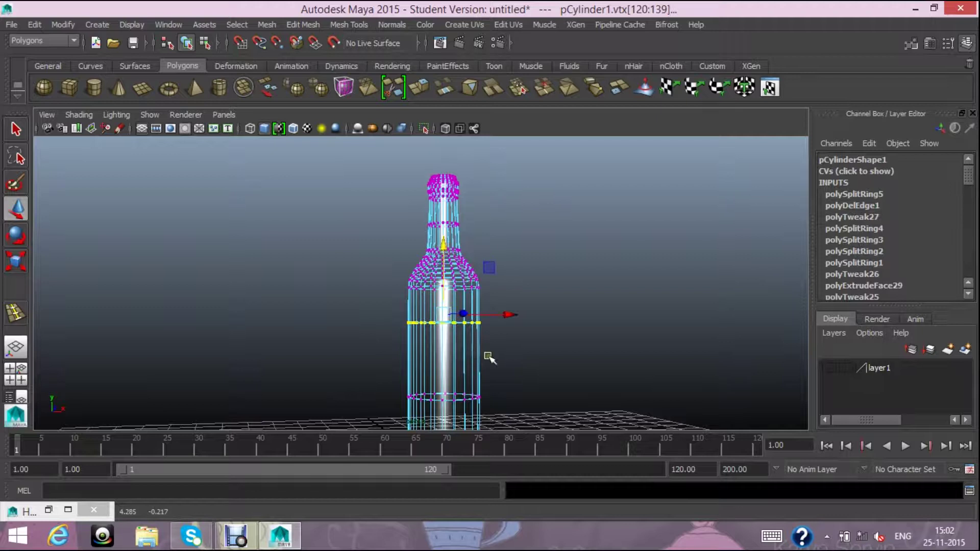
scroll(490, 357, "down", 3)
left_click_drag(401, 333, 499, 384)
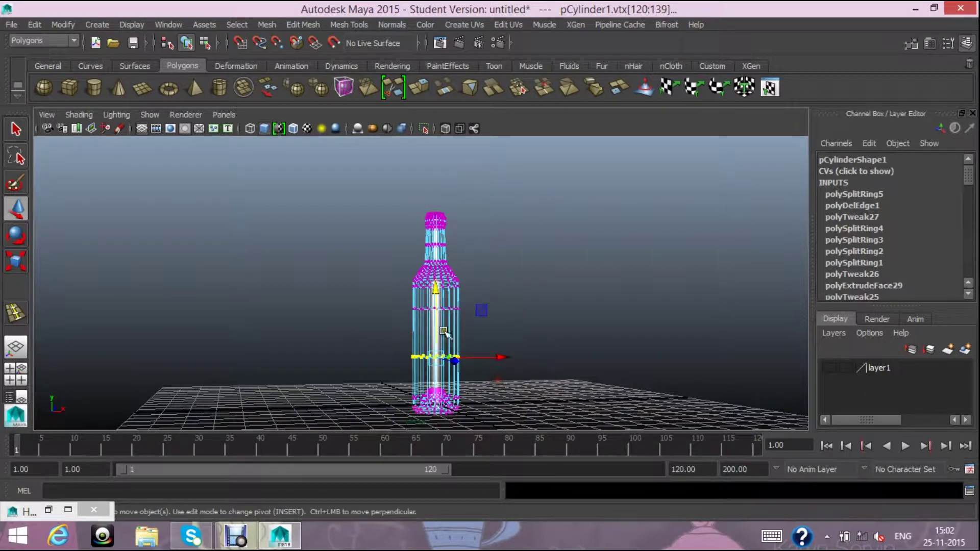
key("Down")
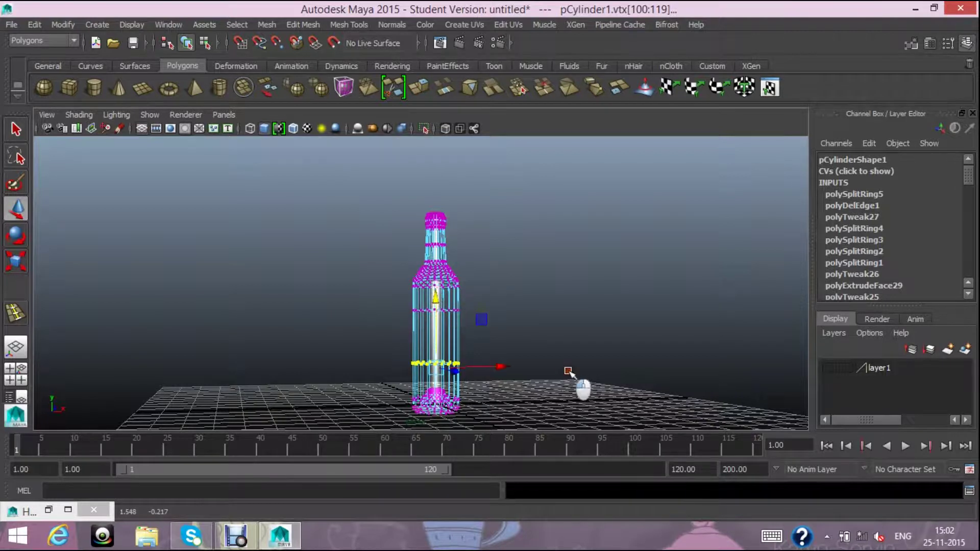
left_click(568, 371)
scroll(563, 370, "up", 3)
scroll(560, 368, "down", 3)
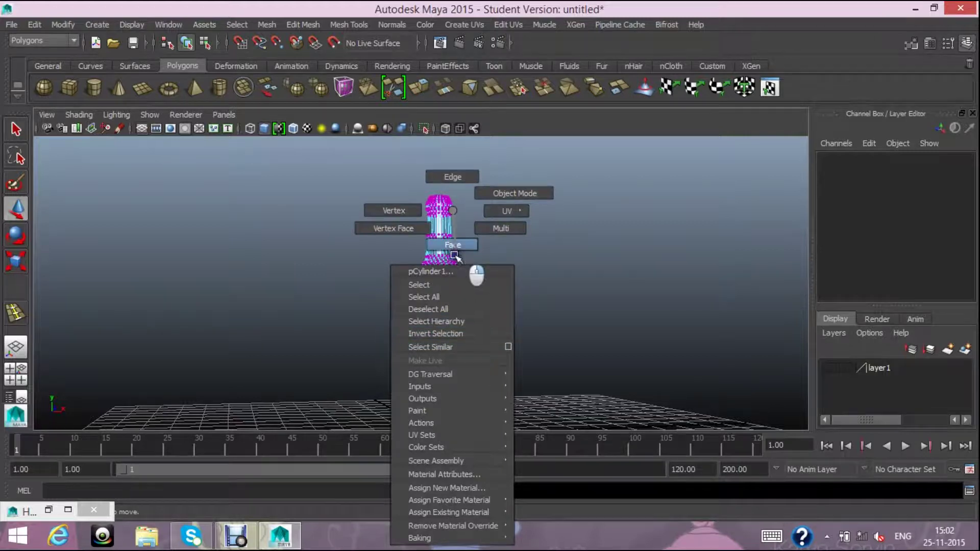
right_click_drag(448, 210, 472, 271)
scroll(534, 363, "down", 3)
- Select the band of faces around the bottle's middle for the label
left_click_drag(534, 363, 529, 393, "alt")
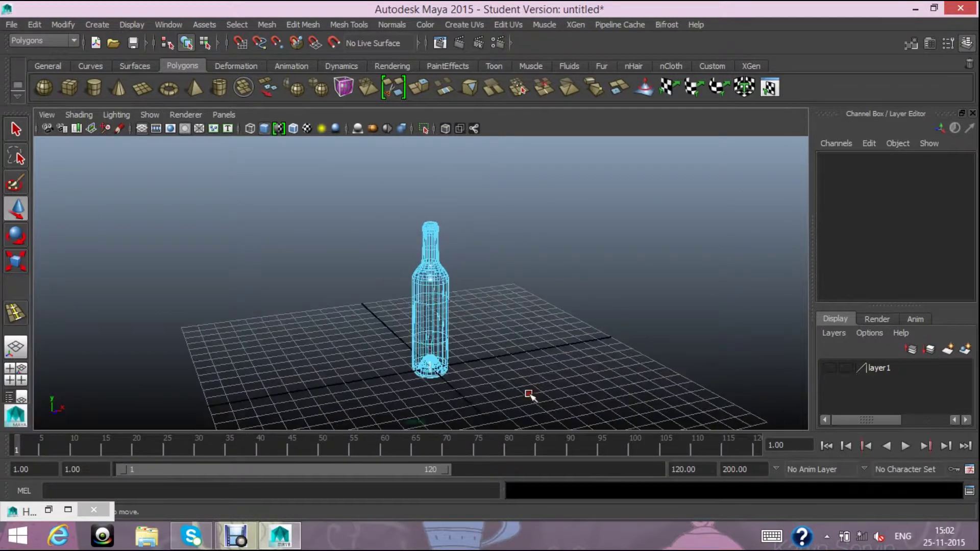
scroll(540, 372, "up", 3)
scroll(541, 327, "up", 2)
left_click_drag(541, 278, 490, 269, "alt")
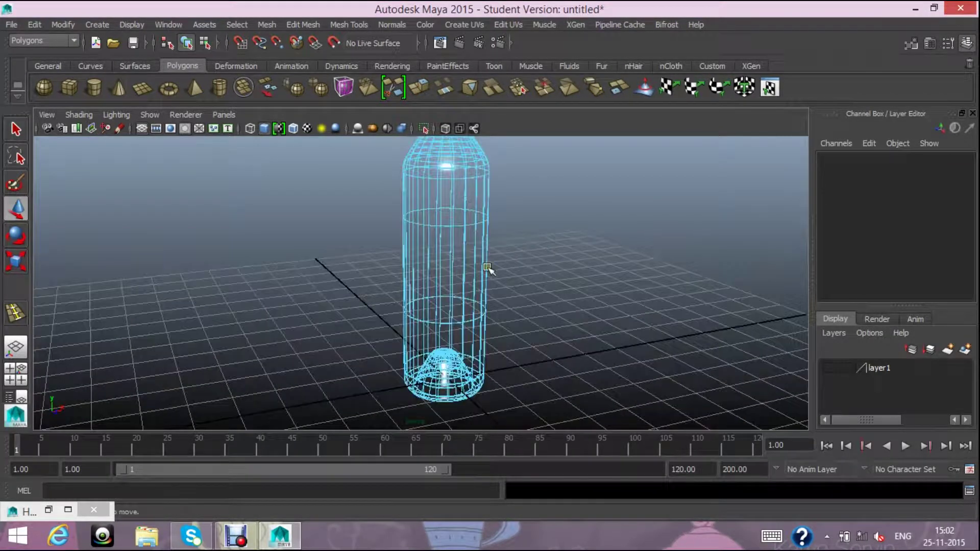
left_click(443, 284)
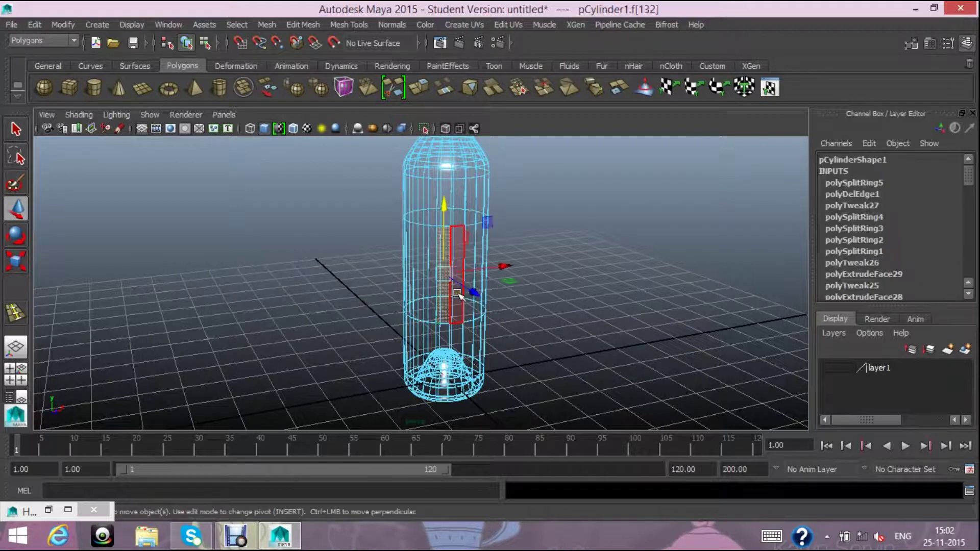
left_click(470, 278, "shift")
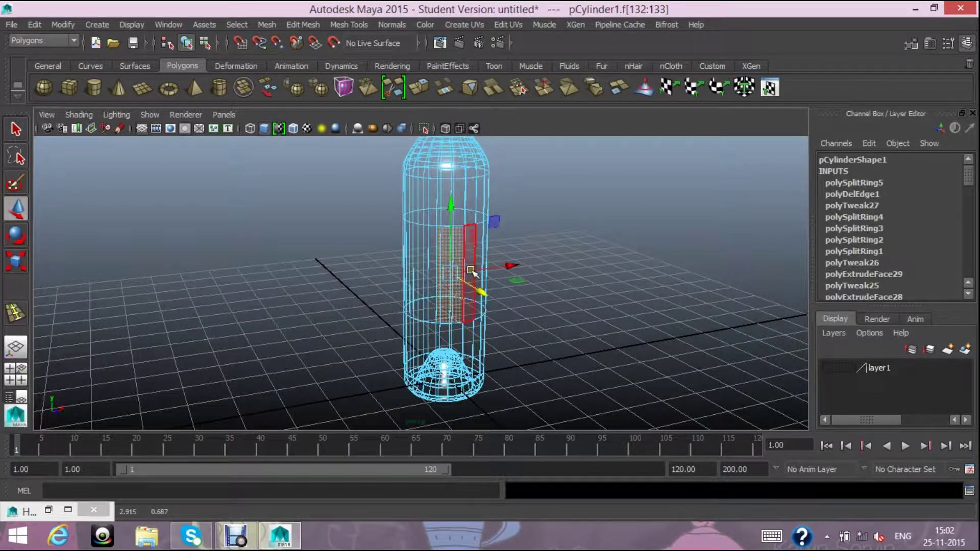
left_click(477, 271, "shift")
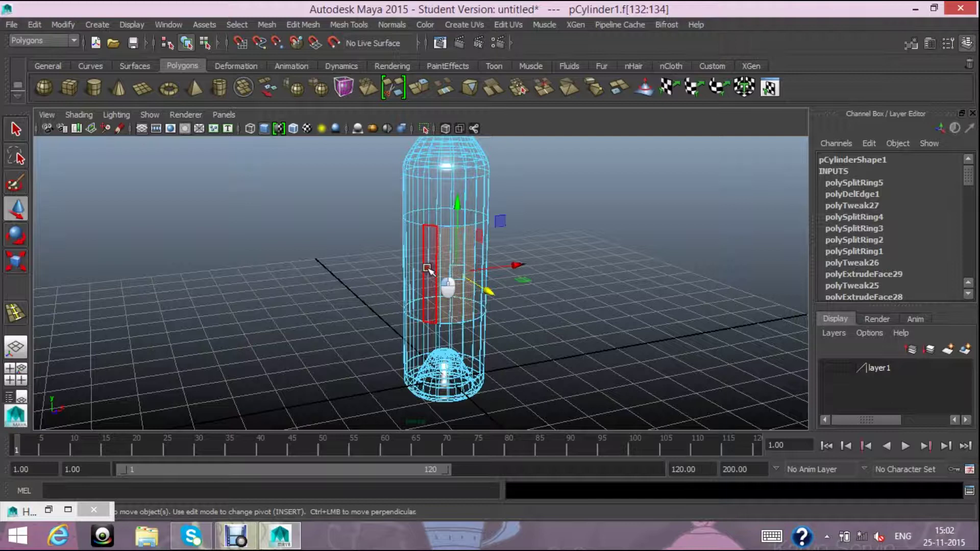
left_click(420, 269, "shift")
left_click(420, 270, "shift")
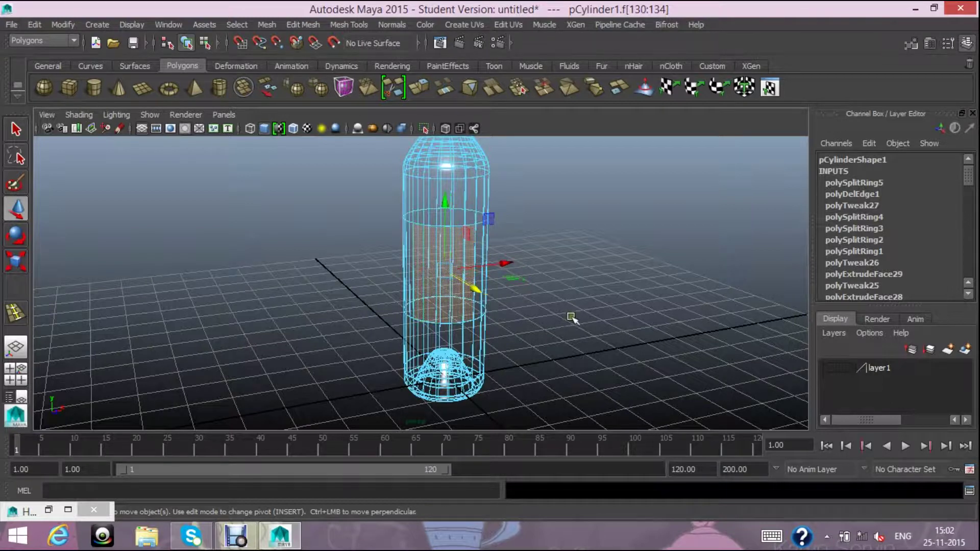
left_click_drag(564, 328, 524, 331, "alt")
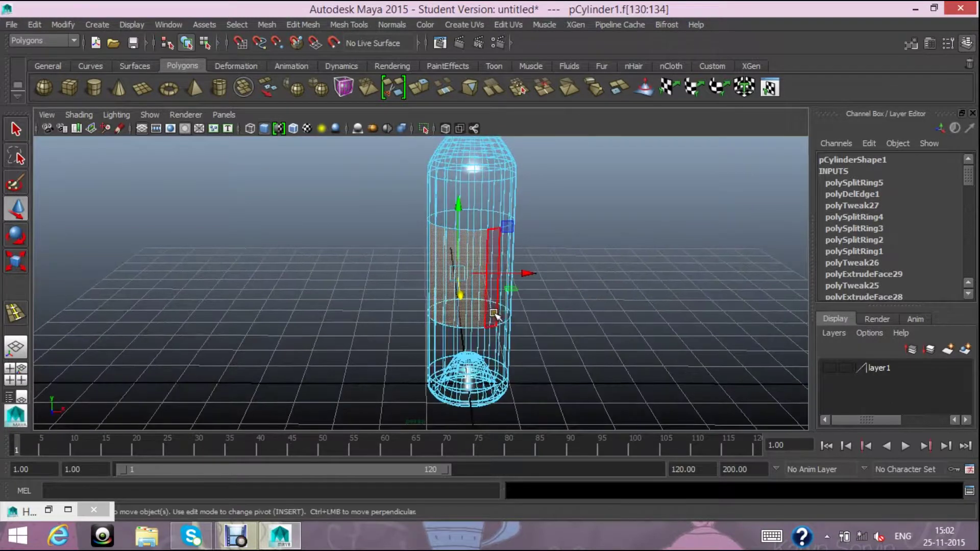
left_click(493, 313, "shift")
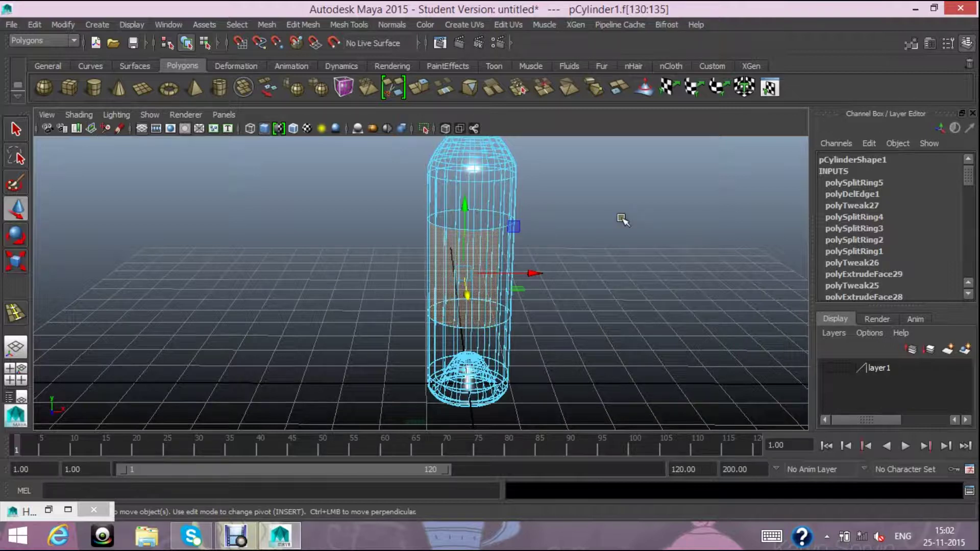
- Assign a new Lambert material to the faces with a File texture on its Color
left_click(392, 66)
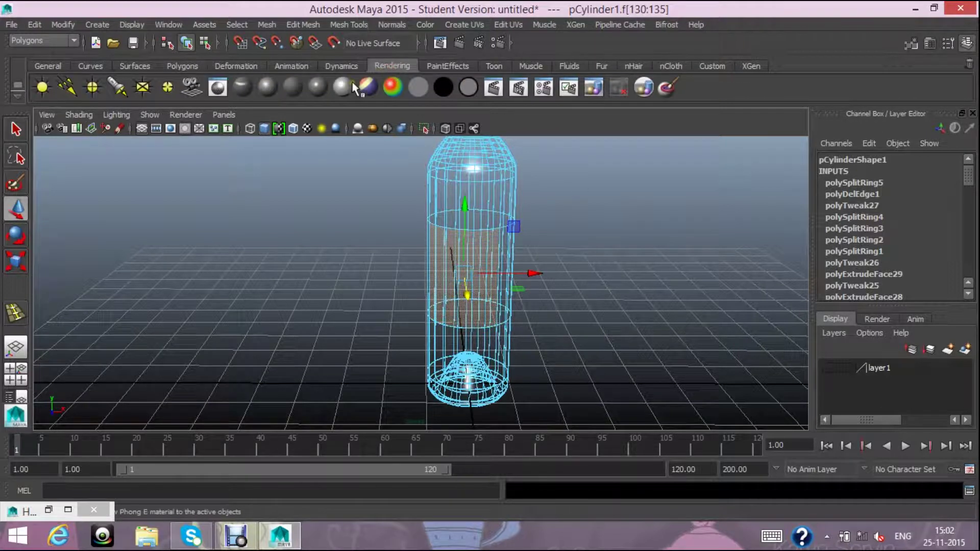
left_click(293, 90)
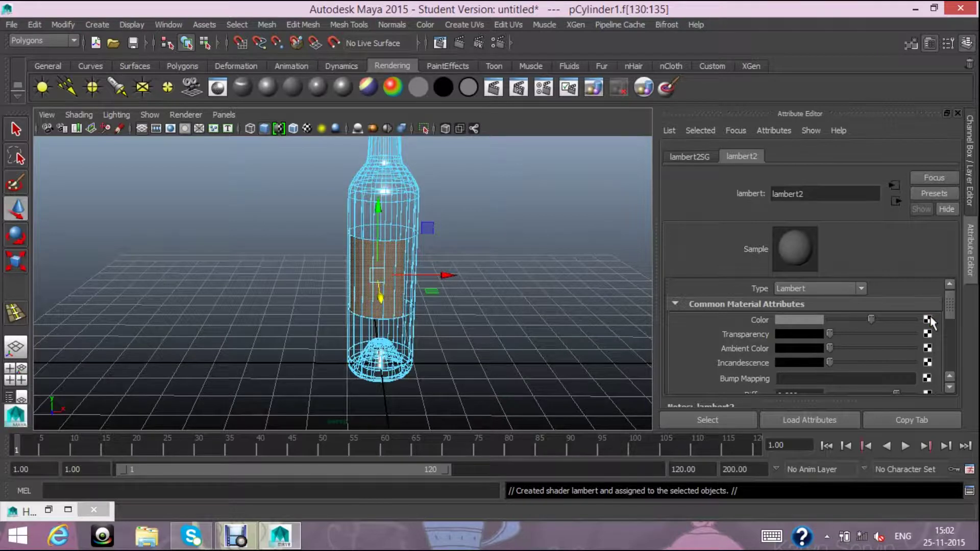
left_click(928, 319)
left_click(485, 299)
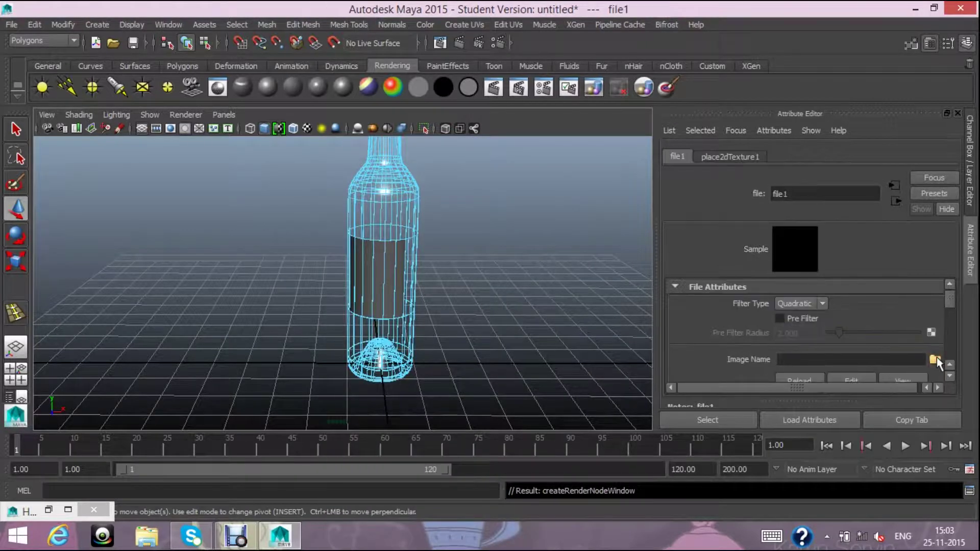
- Load the Chinon label image chiredvv.jpg from the w folder into the file texture
left_click(935, 359)
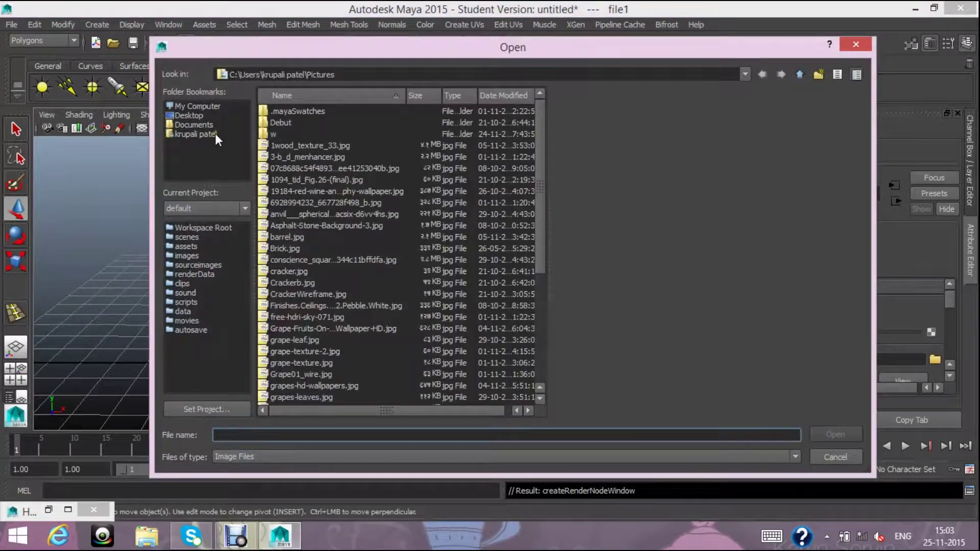
left_click(265, 135)
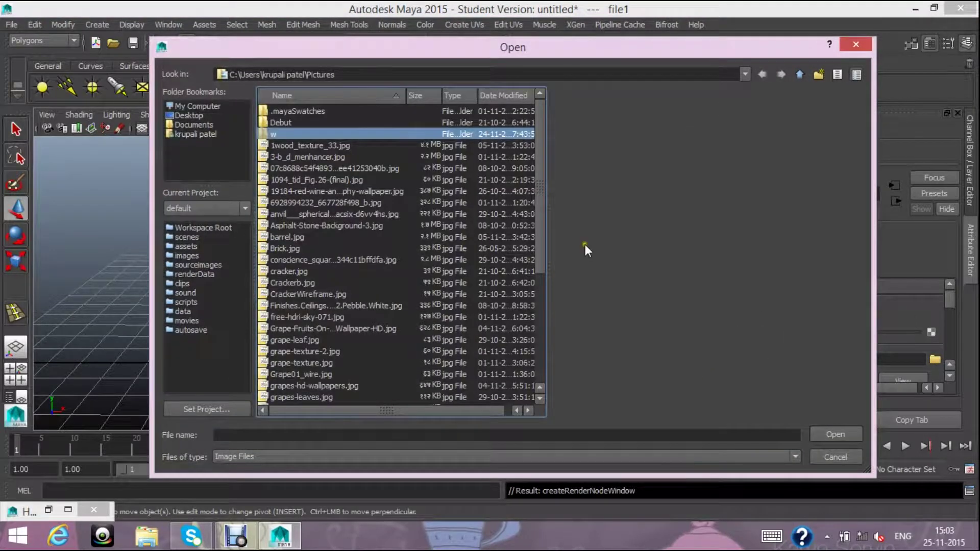
left_click(831, 432)
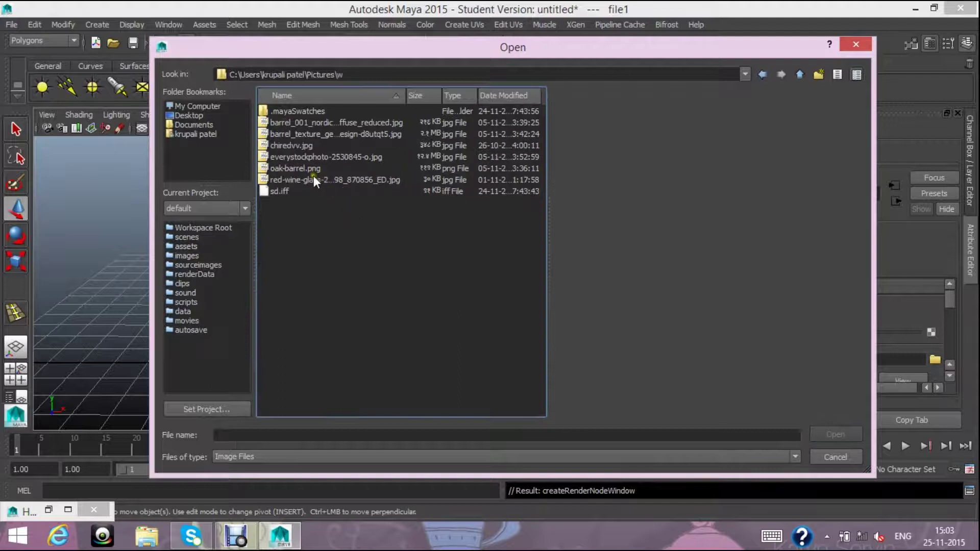
left_click(366, 126)
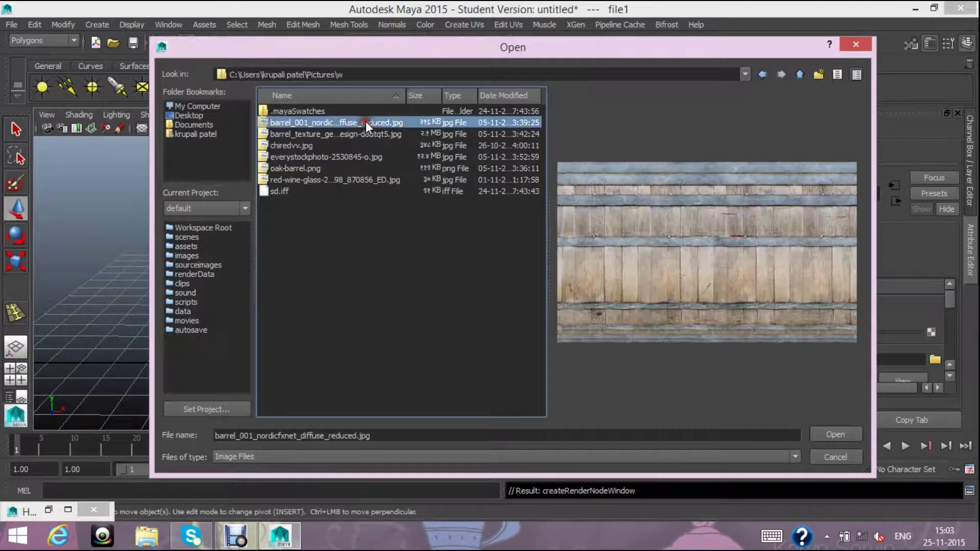
left_click(297, 177)
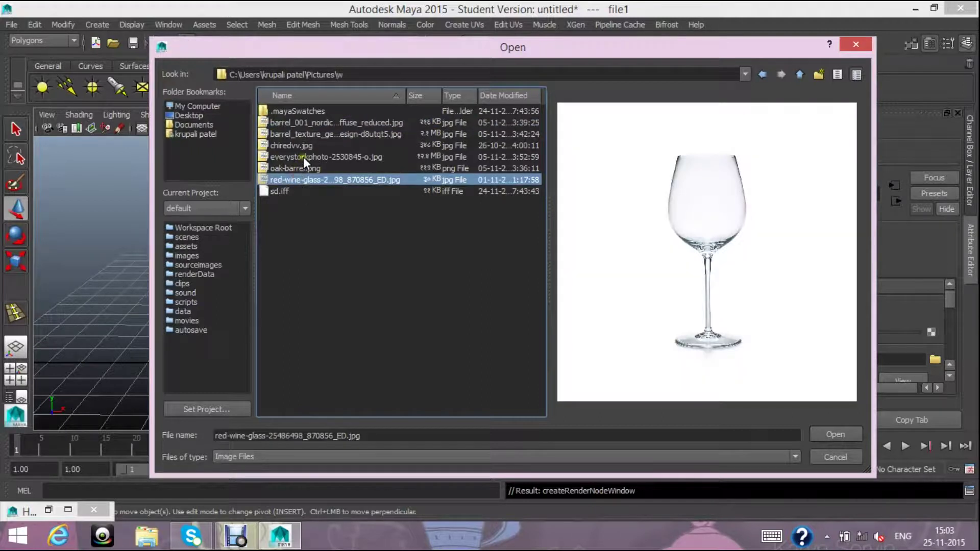
left_click(357, 157)
left_click(353, 134)
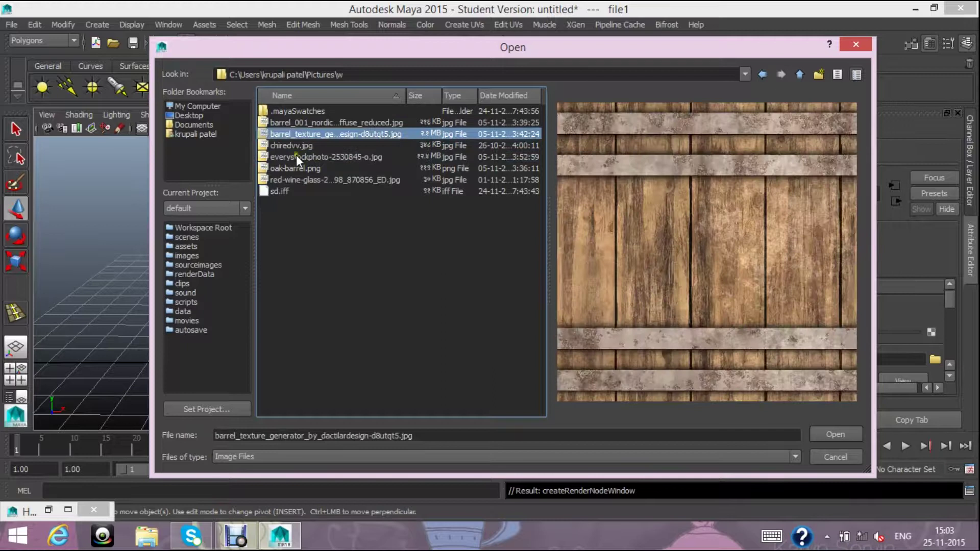
left_click(293, 167)
left_click(300, 154)
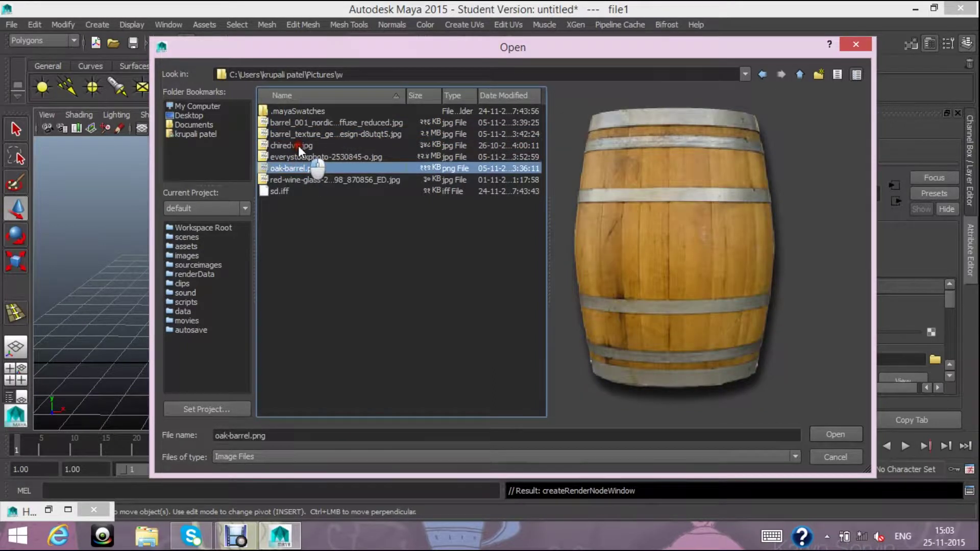
left_click(303, 144)
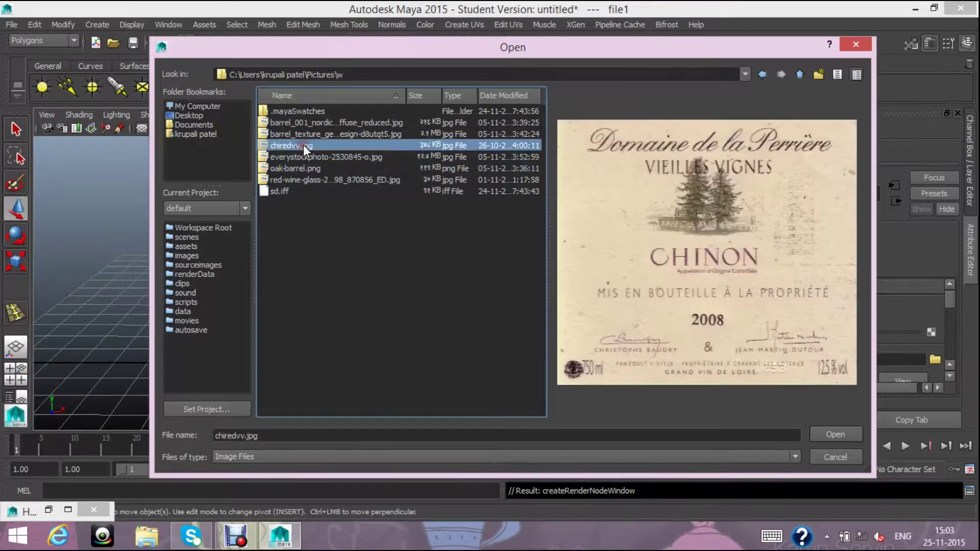
left_click(835, 432)
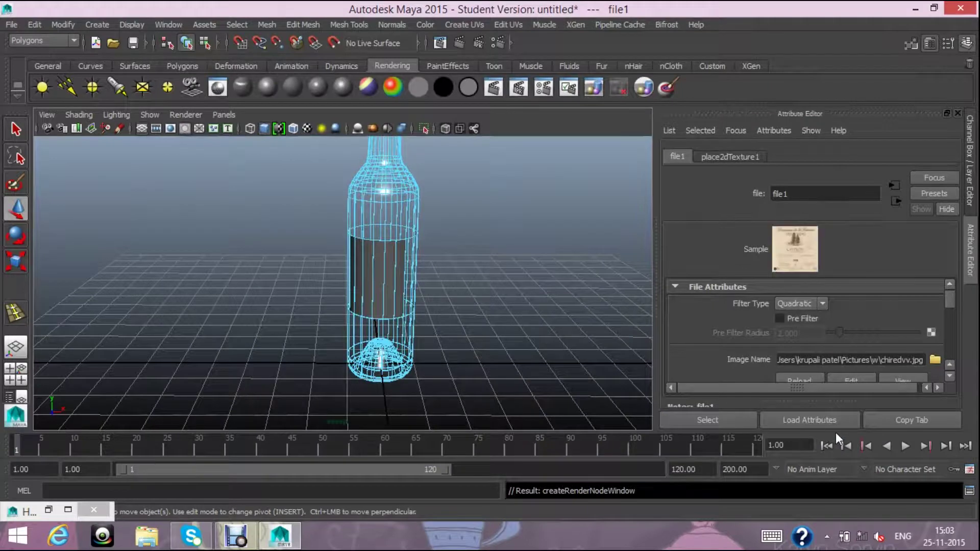
- Turn on textured display and reselect the label faces on the bottle
left_click(309, 129)
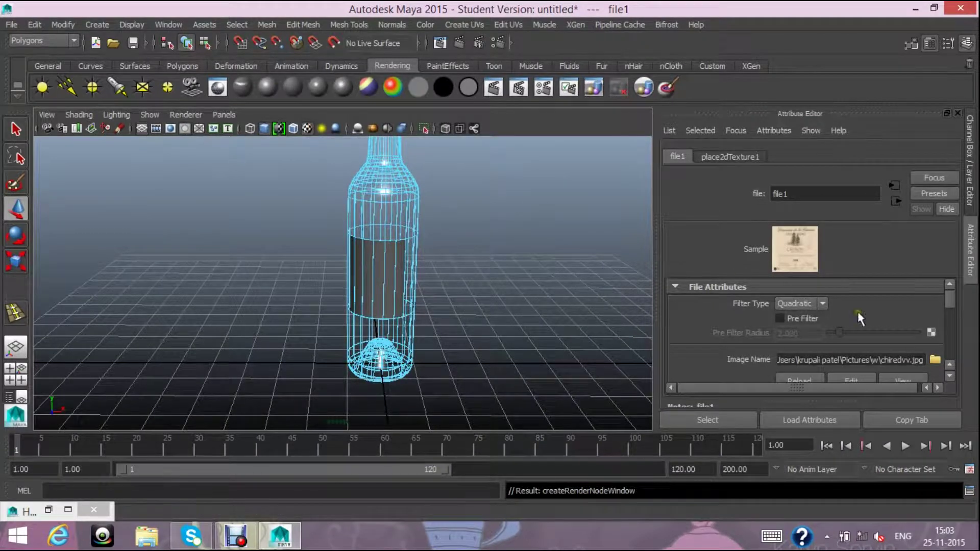
left_click(955, 112)
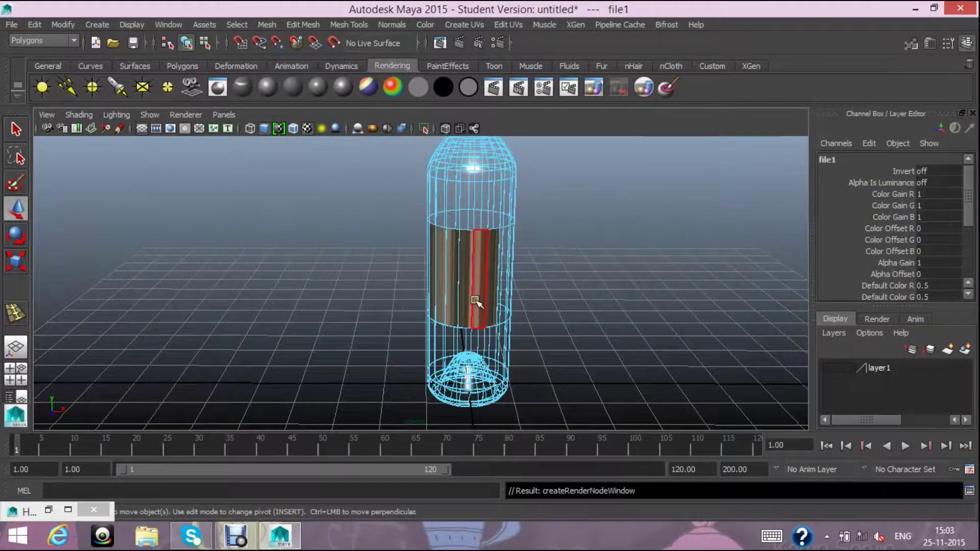
left_click(491, 312)
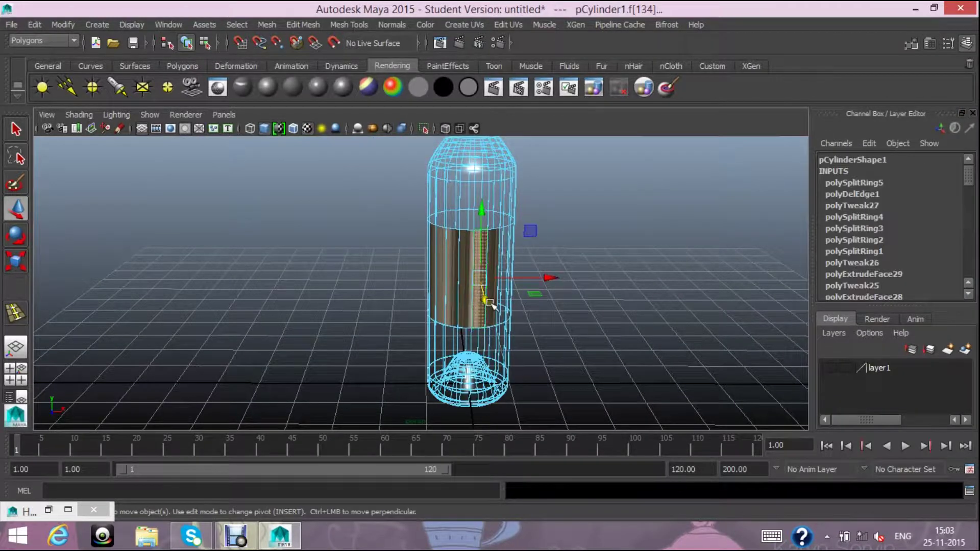
left_click(482, 308, "shift")
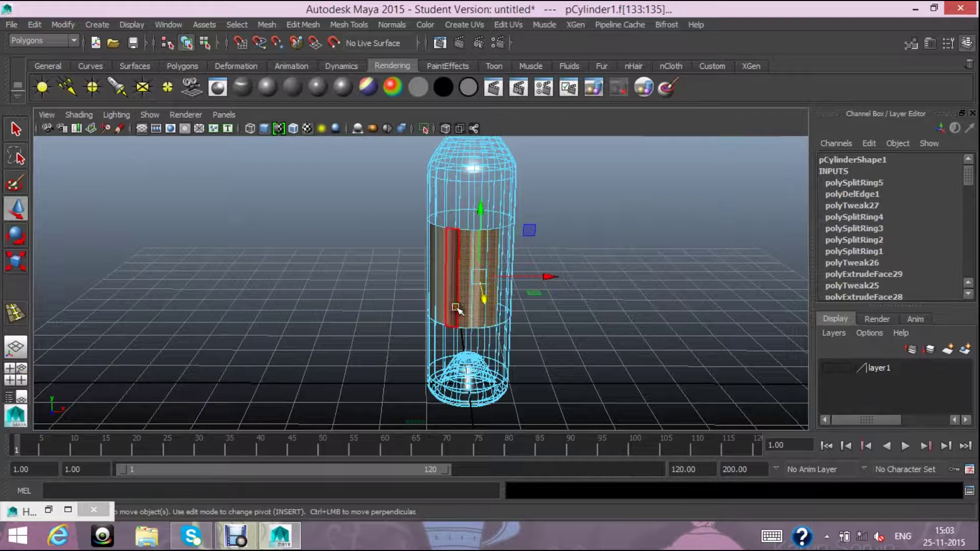
left_click(445, 305, "shift")
left_click(434, 297, "shift")
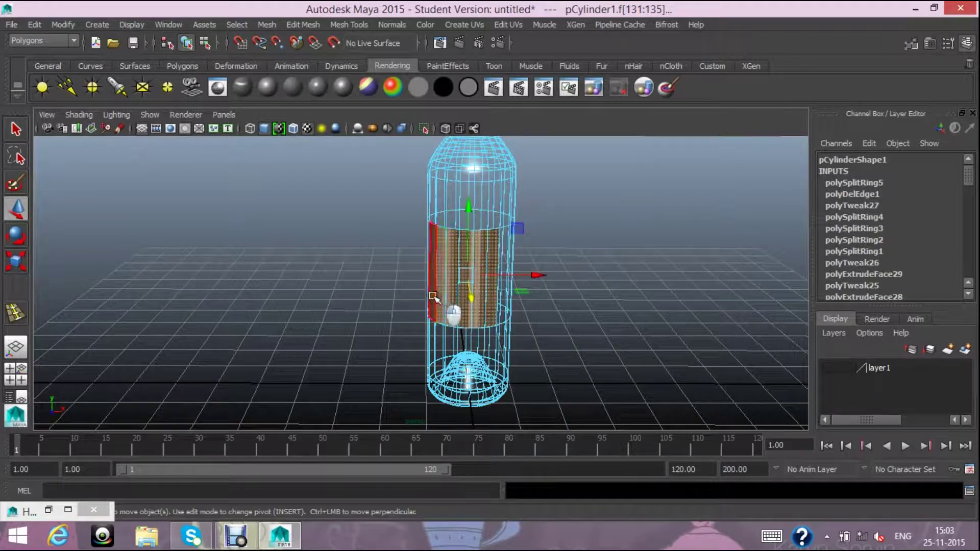
- Apply Cylindrical Mapping to the label faces and adjust the projection's horizontal sweep
left_click(468, 23)
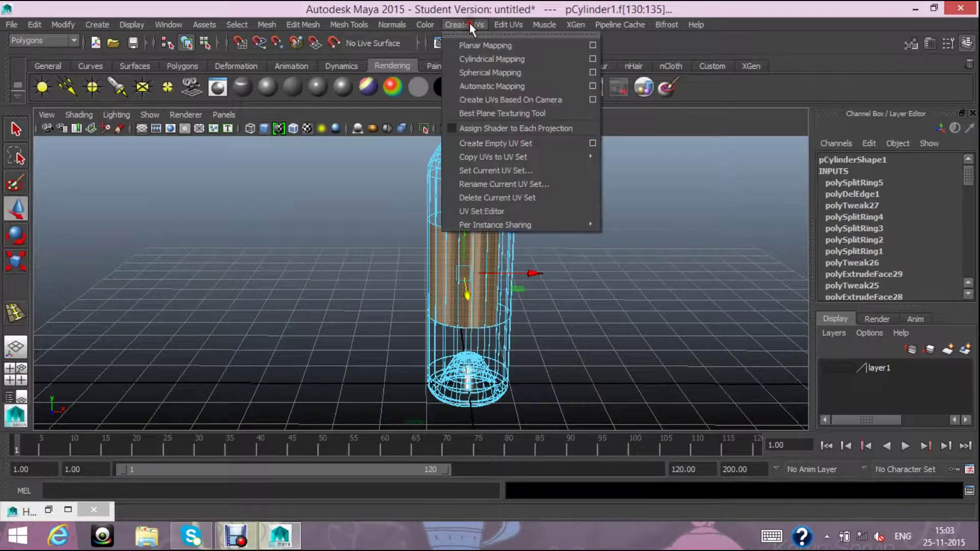
left_click(485, 59)
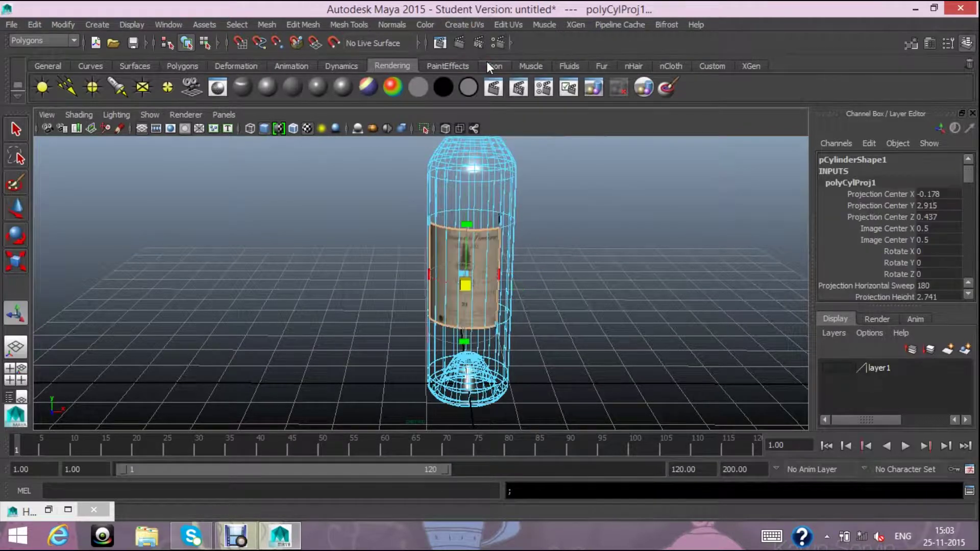
mouse_move(514, 288)
left_mouse_down("alt")
mouse_move(579, 284)
mouse_move(525, 288)
mouse_move(537, 270)
left_mouse_up("alt")
scroll(578, 283, "up", 2)
left_click_drag(607, 364, 660, 350, "alt")
left_click(652, 347)
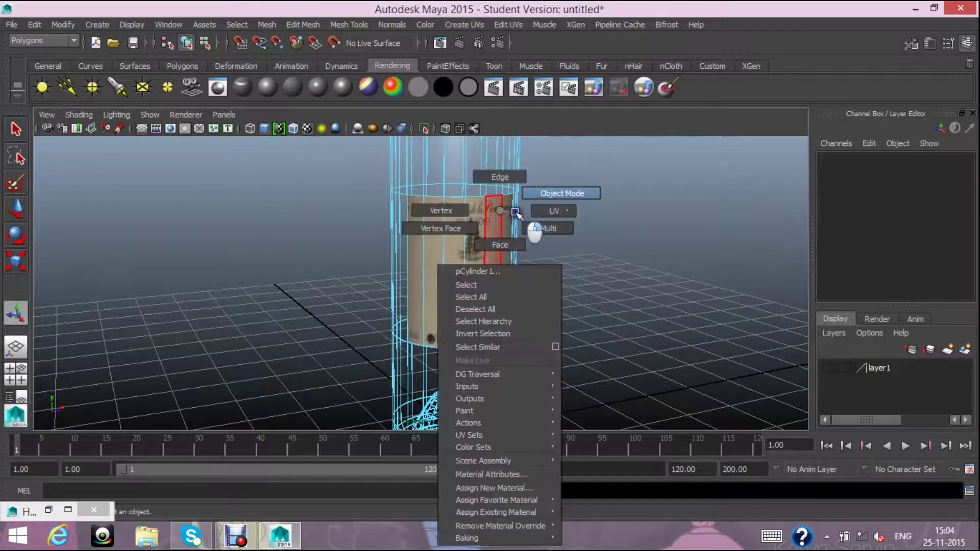
- Switch to object mode and select the whole bottle
right_click_drag(500, 225, 558, 193)
scroll(605, 242, "down", 2)
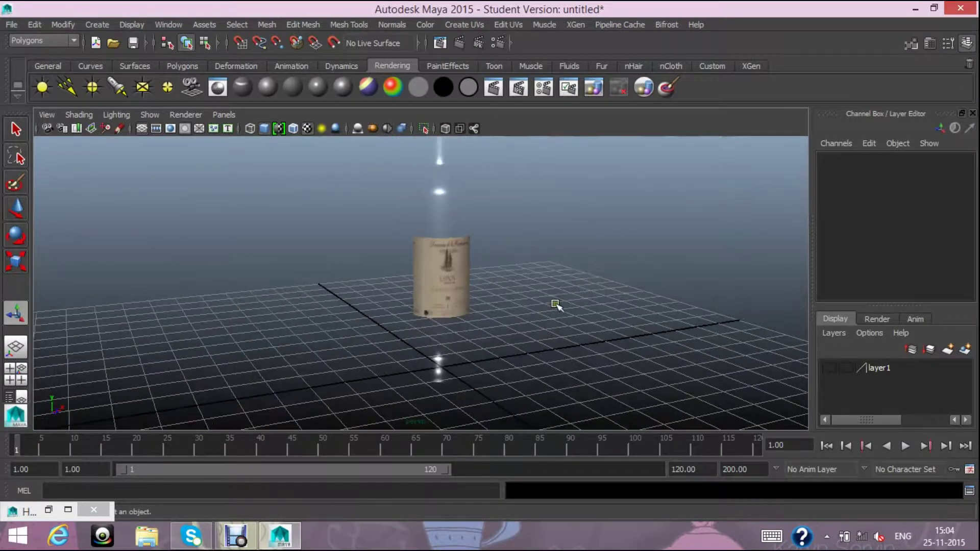
scroll(553, 306, "up", 3)
left_click(471, 290)
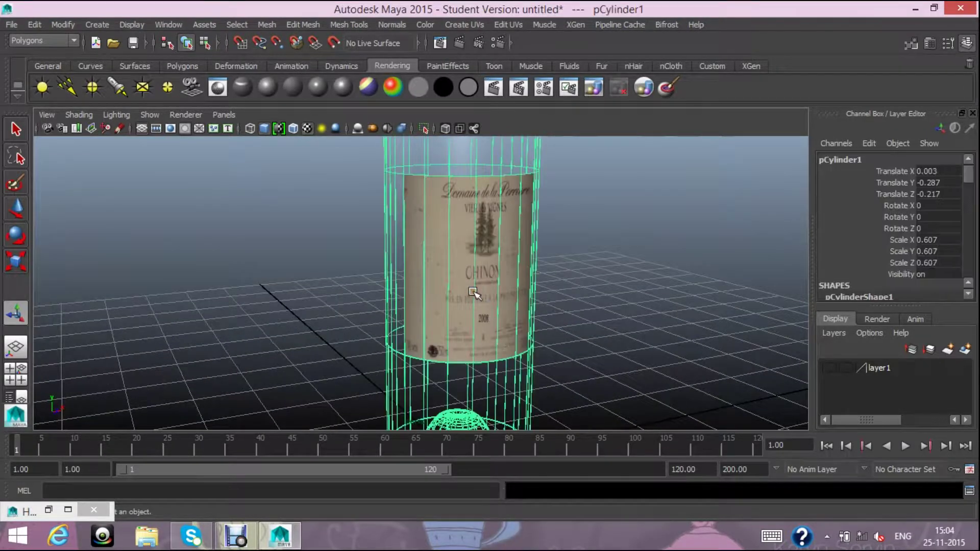
scroll(474, 292, "up", 2)
scroll(474, 292, "down", 1)
- Reselect the label faces and project new cylindrical UVs onto them (polyCylProj2)
right_click_drag(477, 272, 483, 253)
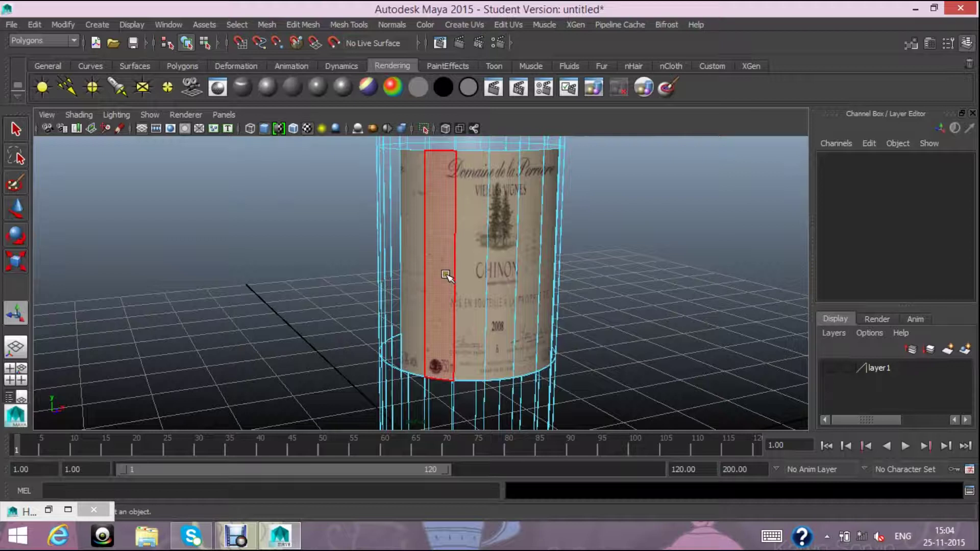
left_click(448, 275)
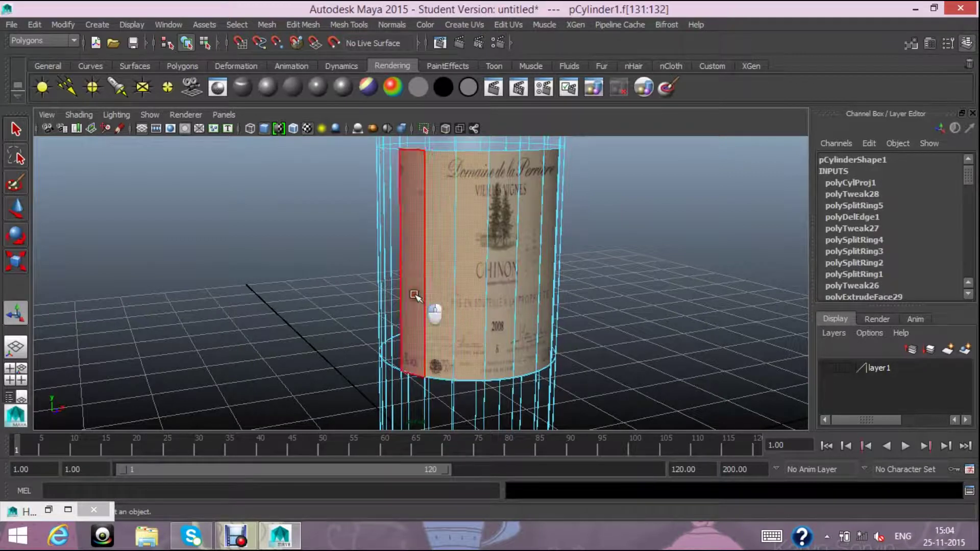
left_click(470, 294, "shift")
left_click_drag(641, 390, 601, 395, "alt")
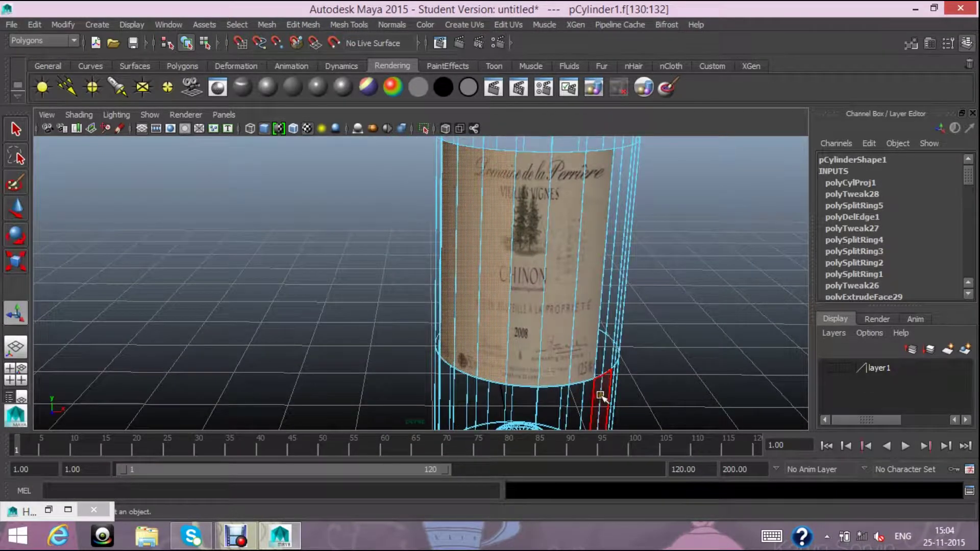
left_click(555, 351, "shift")
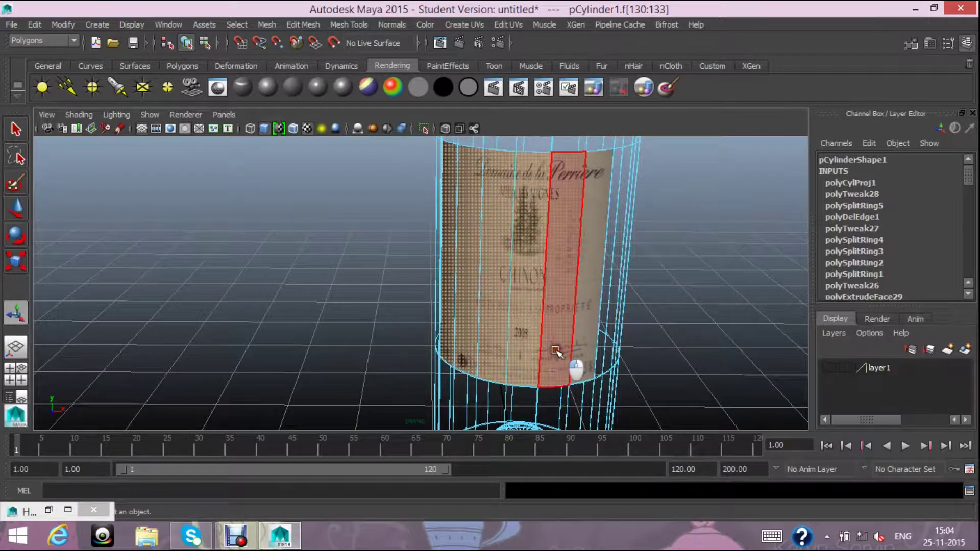
left_click(586, 363, "shift")
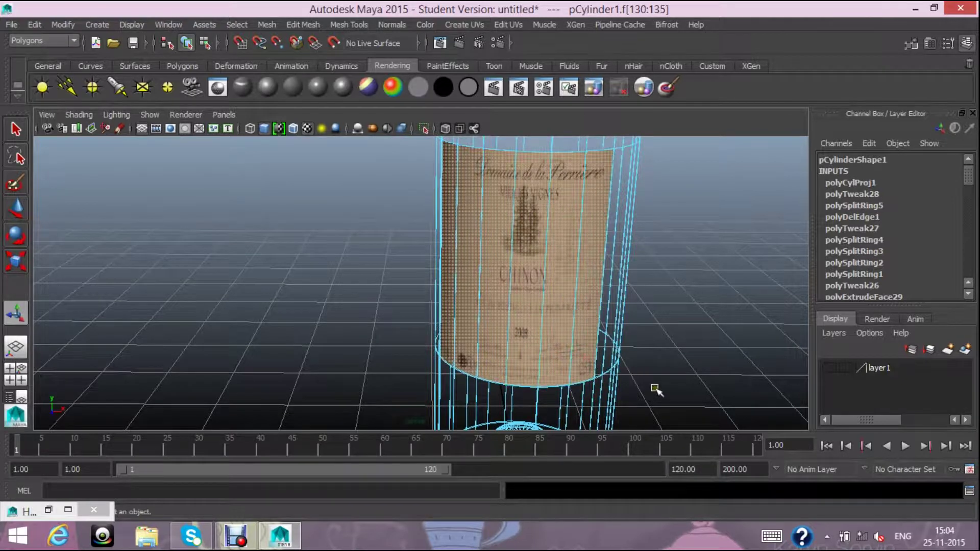
mouse_move(656, 390)
left_mouse_down("alt")
mouse_move(762, 389)
mouse_move(700, 389)
left_mouse_up("alt")
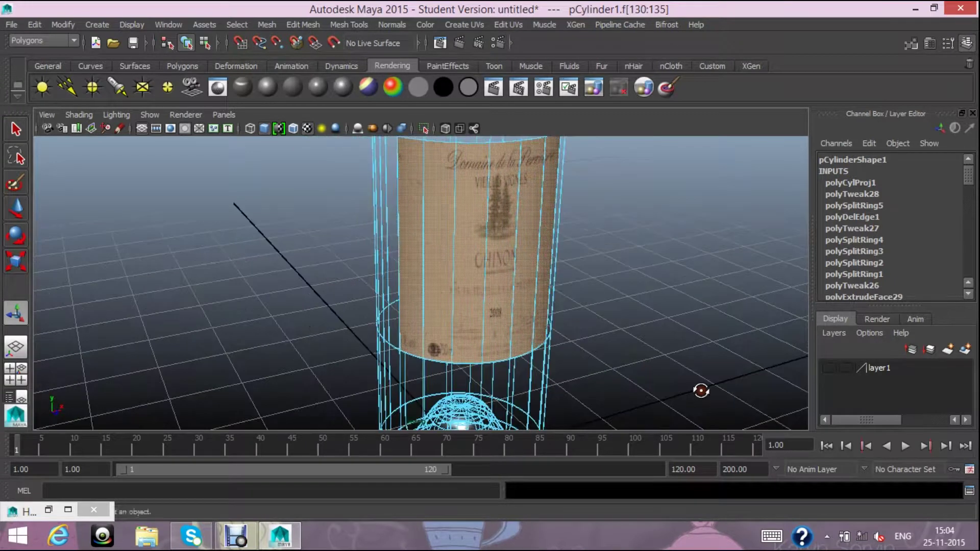
left_click(468, 26)
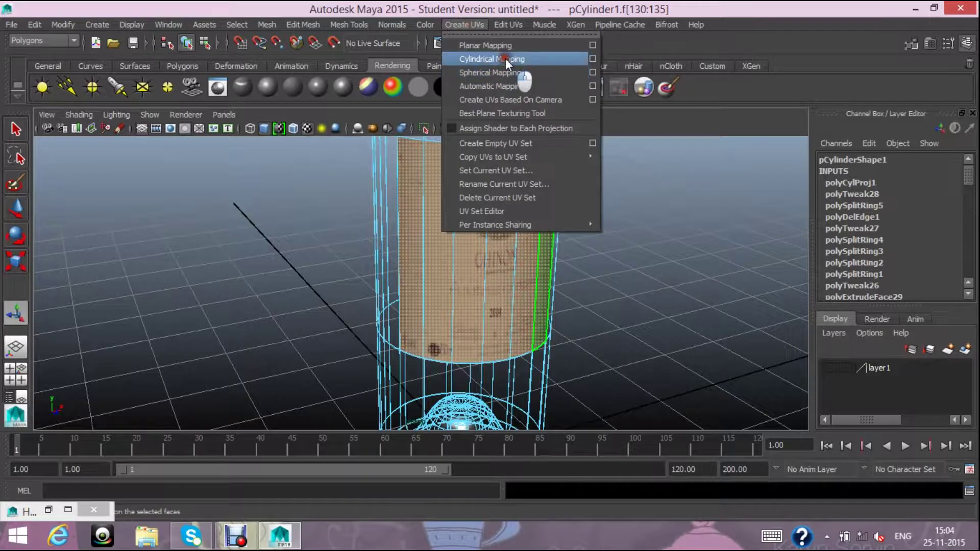
left_click(505, 58)
left_click(508, 24)
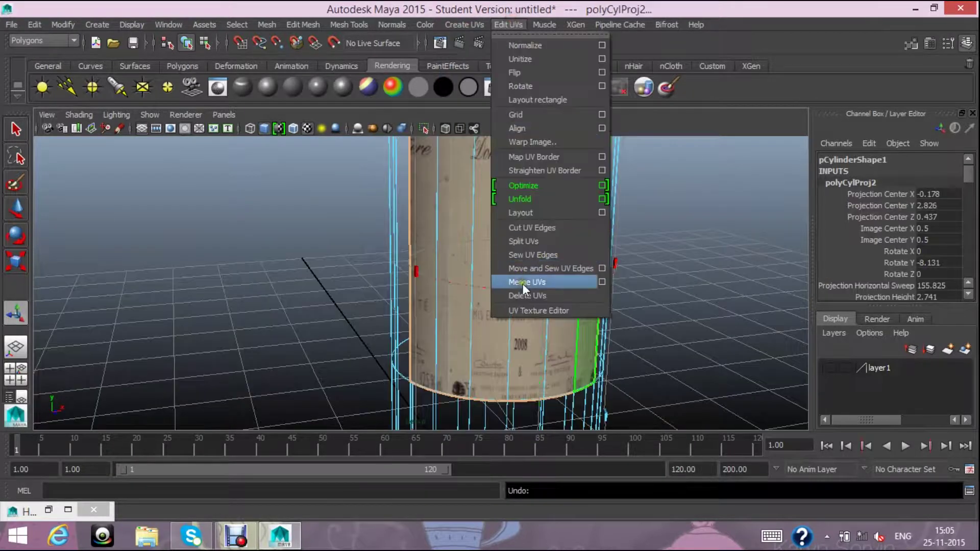
- Open the UV Texture Editor maximized and zoomed out to show the label UVs
left_click(525, 311)
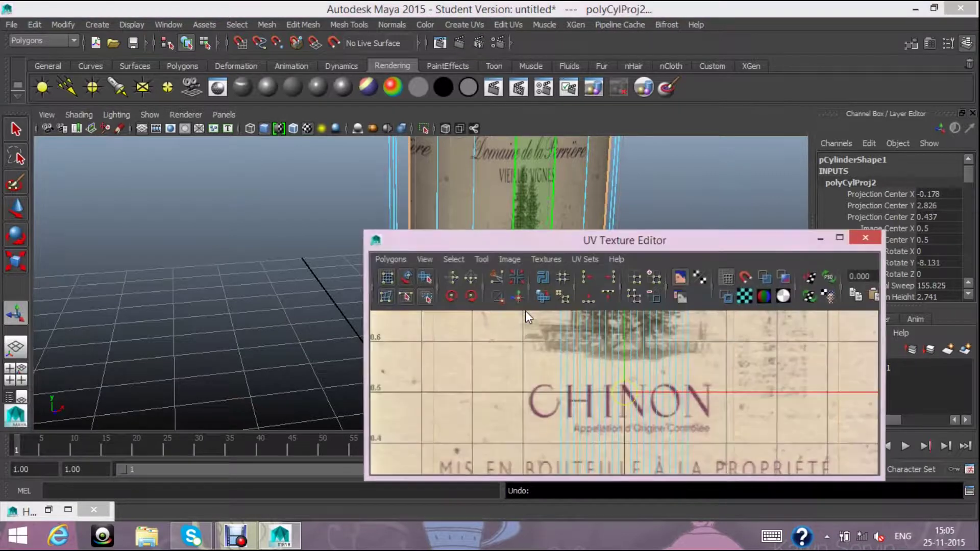
left_click(840, 237)
scroll(830, 290, "down", 1)
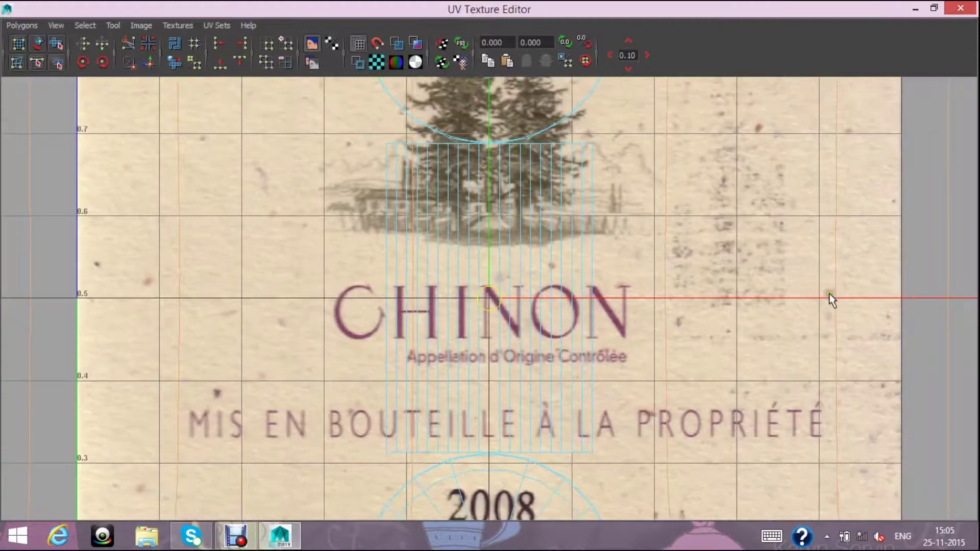
scroll(829, 295, "down", 1)
scroll(829, 294, "down", 1)
scroll(829, 296, "down", 1)
scroll(828, 296, "down", 1)
scroll(829, 296, "down", 1)
scroll(829, 293, "down", 1)
scroll(829, 293, "down", 1)
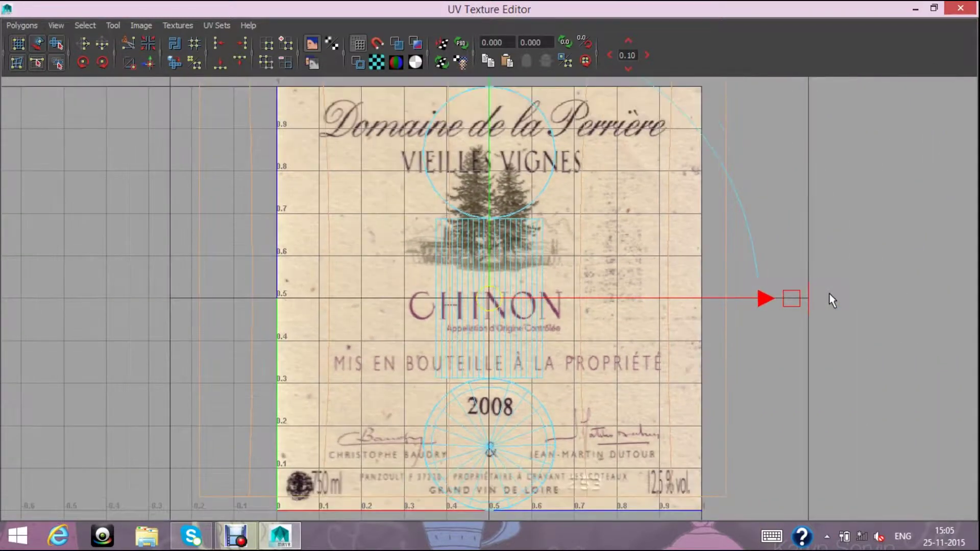
scroll(828, 294, "down", 1)
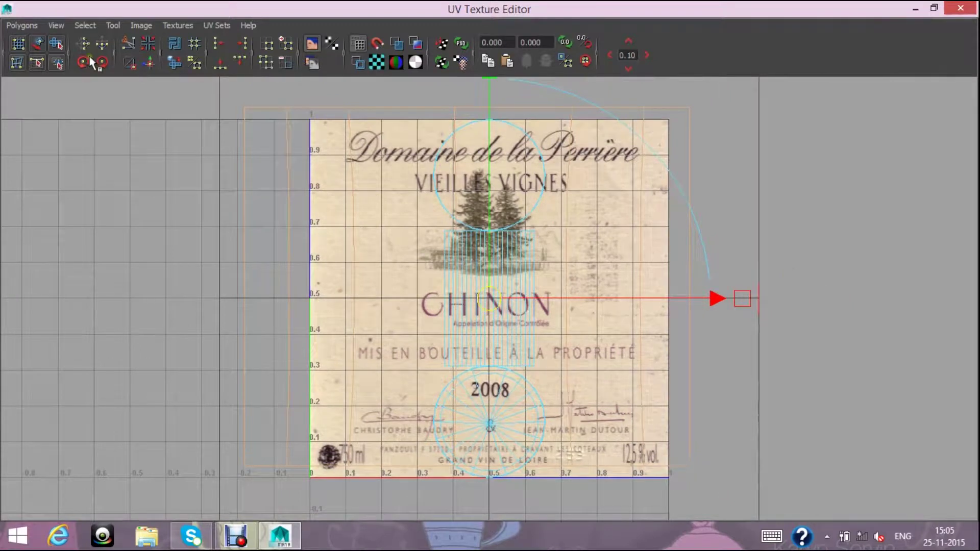
left_click(42, 44)
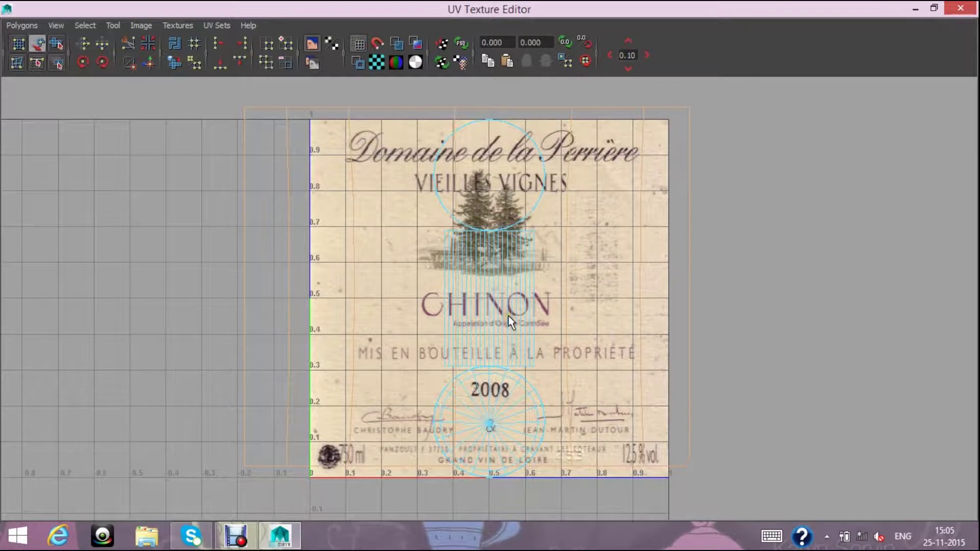
- Scale the label UV shell to the label's height and nudge it along U
key("r")
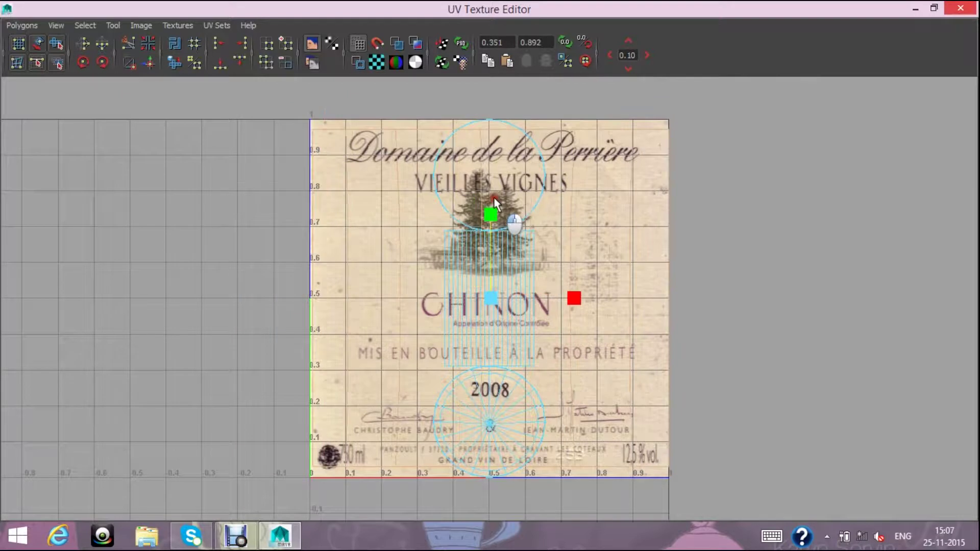
left_click_drag(494, 203, 493, 205)
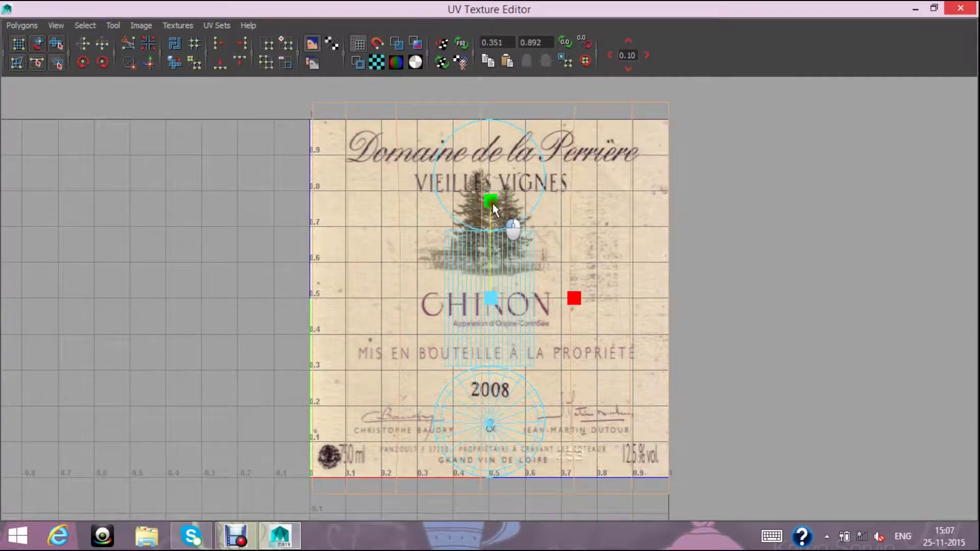
left_click_drag(491, 208, 489, 207)
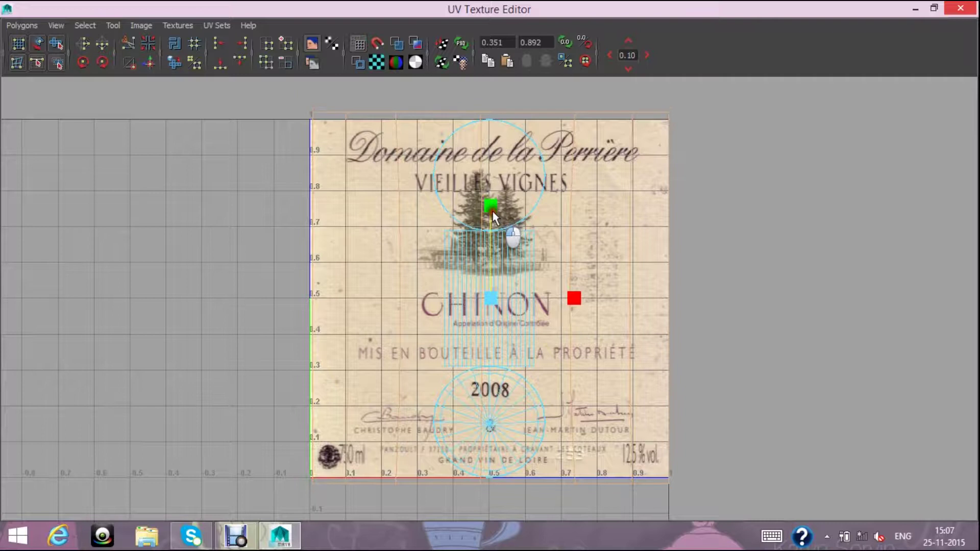
key("w")
left_click(582, 296)
left_click_drag(581, 296, 578, 298)
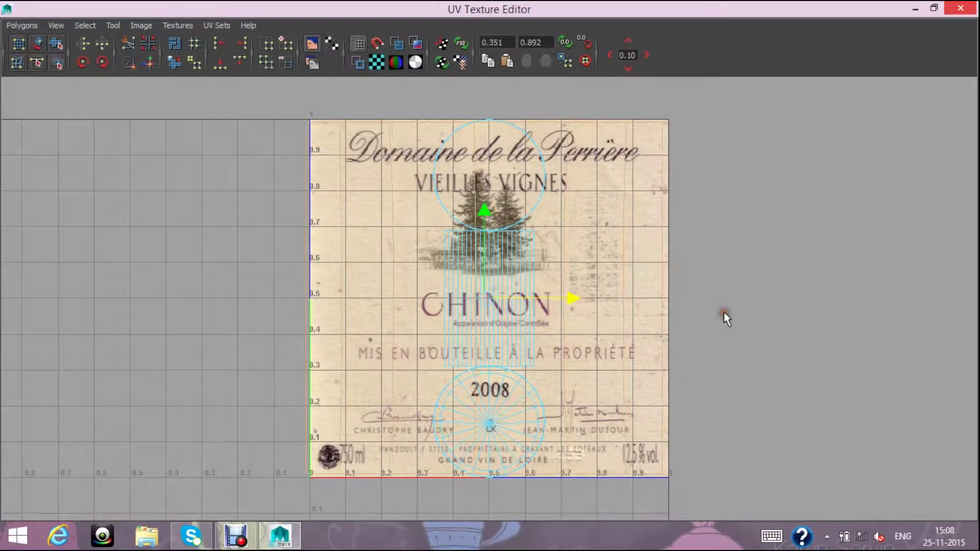
left_click_drag(572, 297, 580, 298)
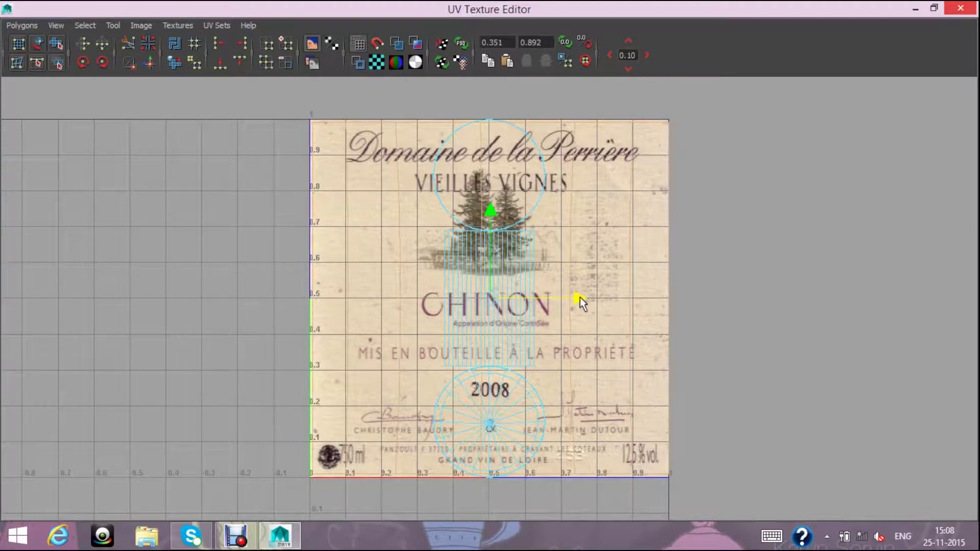
left_click(580, 297)
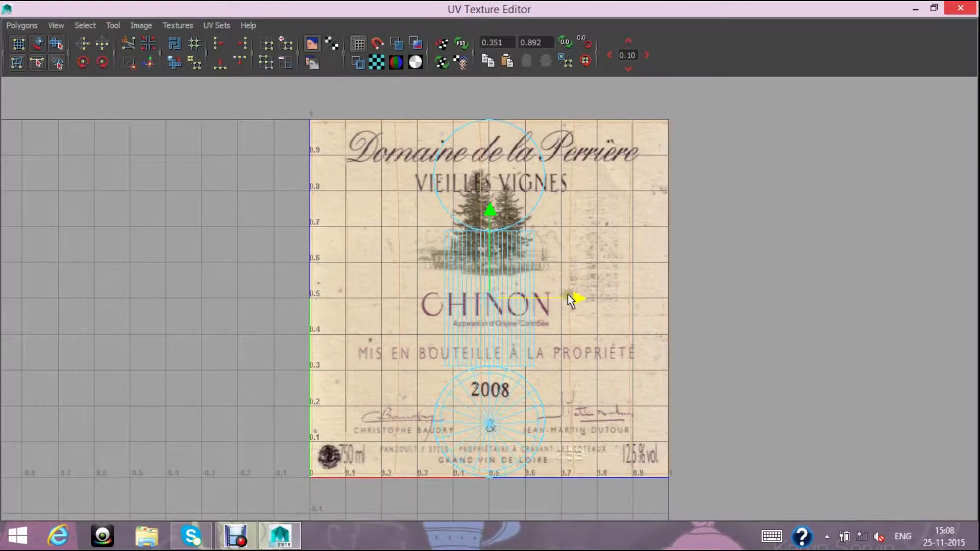
left_click(959, 8)
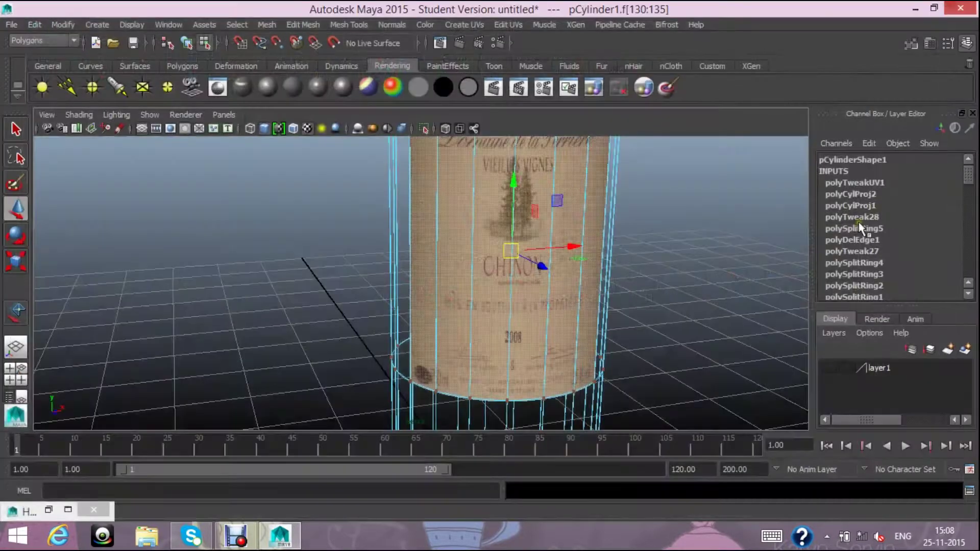
- Return to Object Mode, zoom out, and select the bottle pCylinder1
key("f")
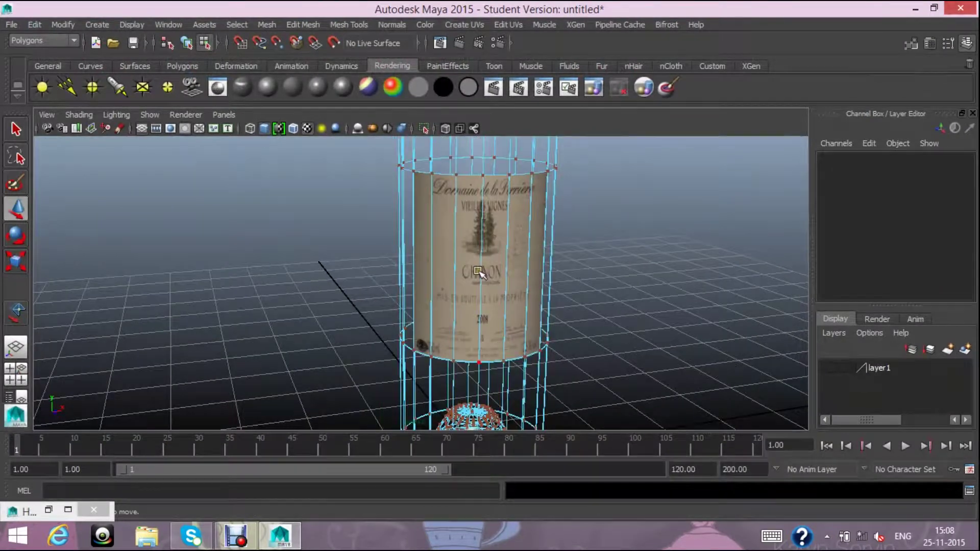
right_click(497, 283)
left_click(498, 284)
scroll(625, 270, "down", 2)
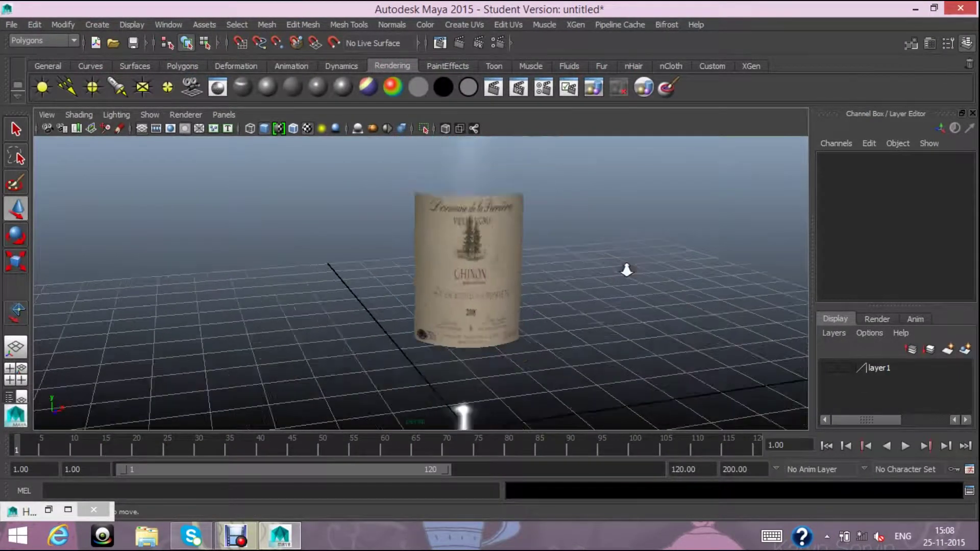
scroll(623, 273, "down", 2)
scroll(623, 273, "down", 2)
scroll(451, 235, "down", 2)
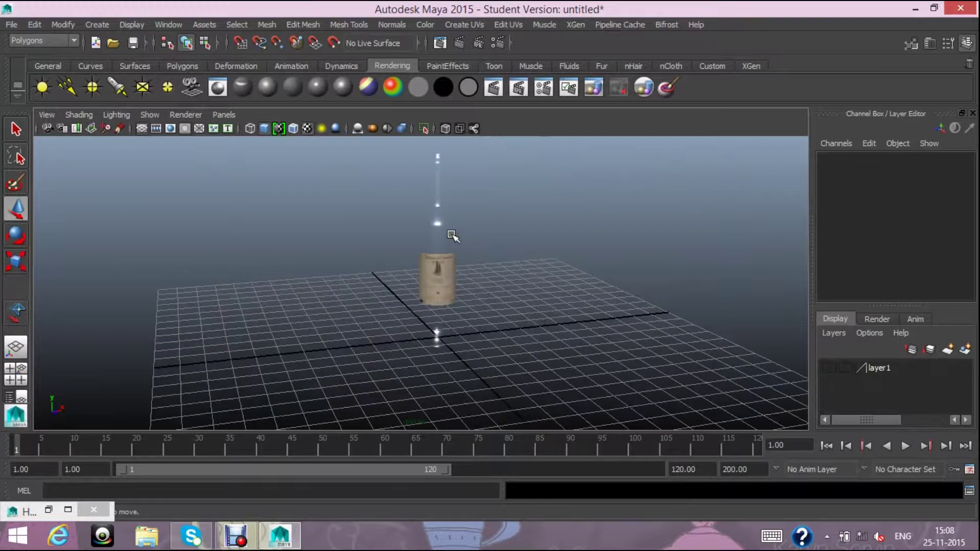
left_click_drag(389, 199, 482, 326)
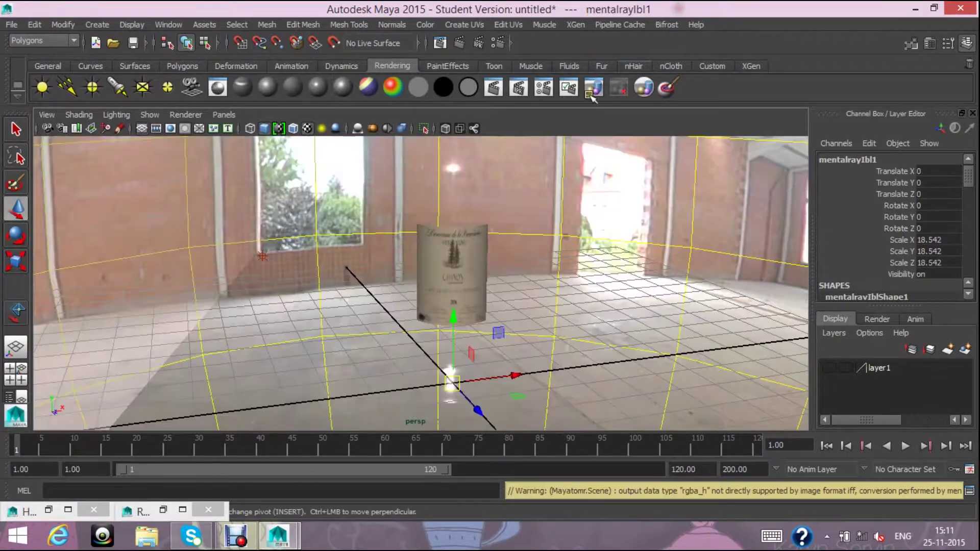
left_click(452, 265)
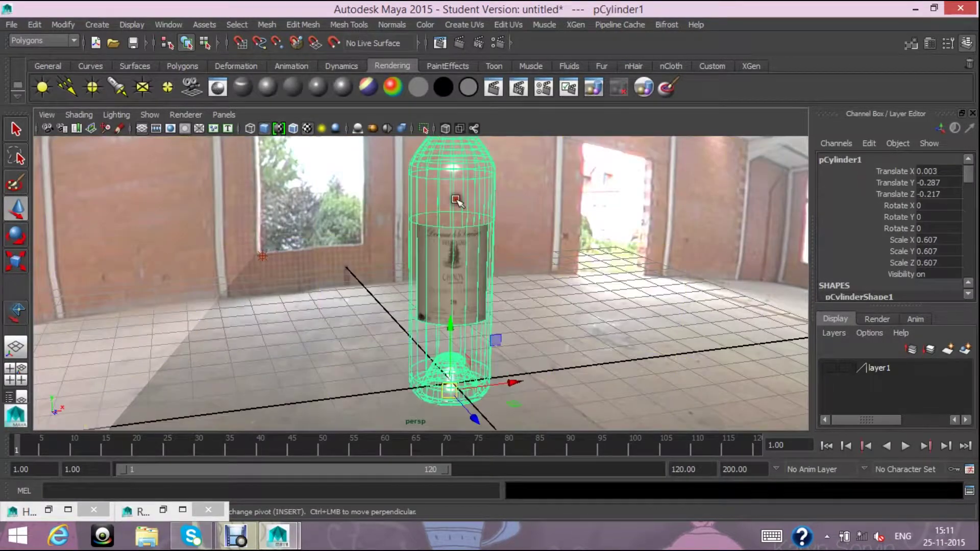
- Select mia_material_x2 and drag its Color slider to a brighter red, then deselect
left_click(67, 510)
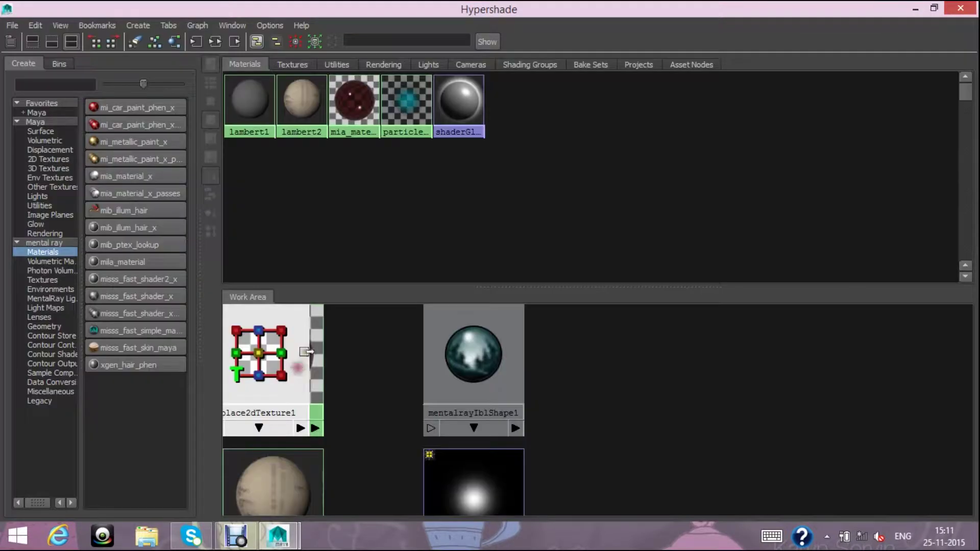
left_click(354, 102)
left_click(921, 8)
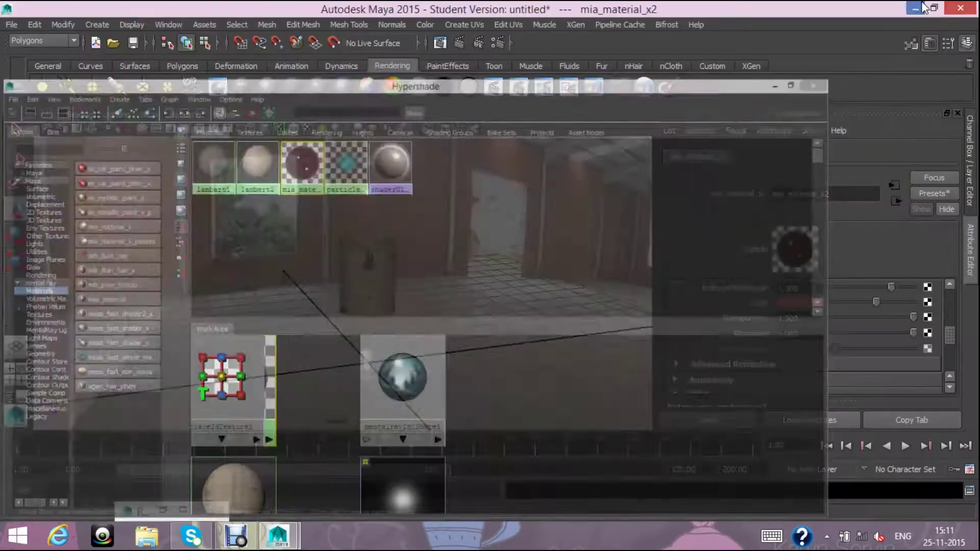
mouse_move(876, 302)
left_mouse_down()
mouse_move(903, 304)
mouse_move(855, 318)
left_mouse_up()
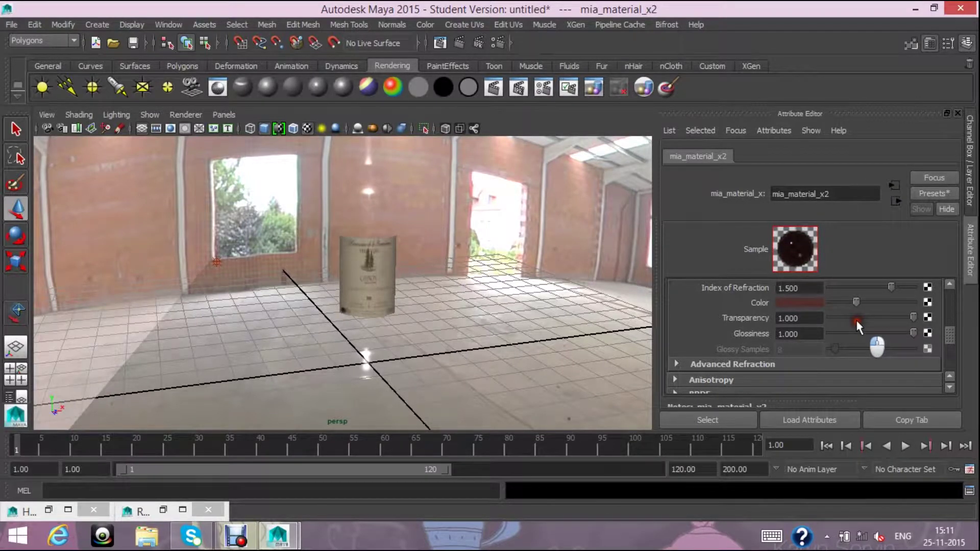
left_click(444, 217)
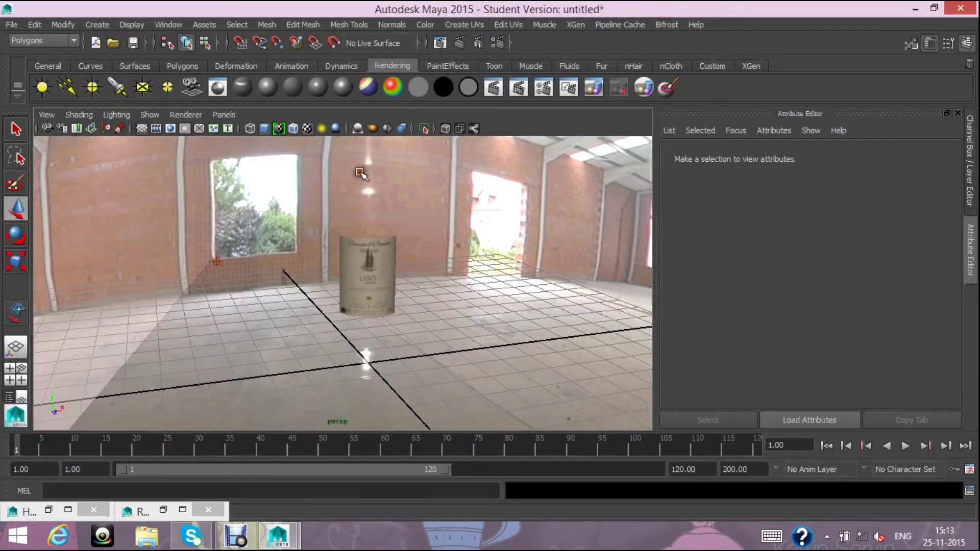
- Insert an edge loop (polySplitRing6) near the top of the bottle's upper body
left_click(375, 184)
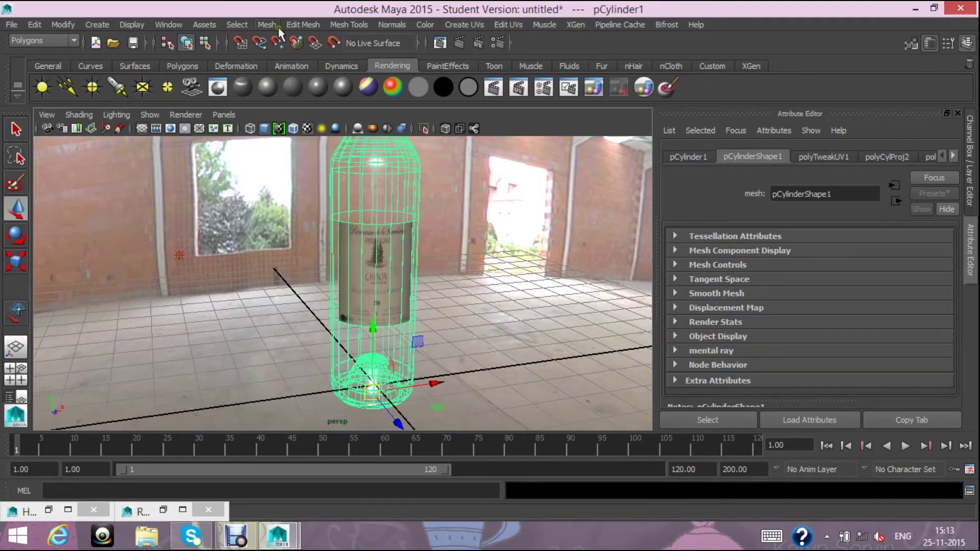
left_click(956, 113)
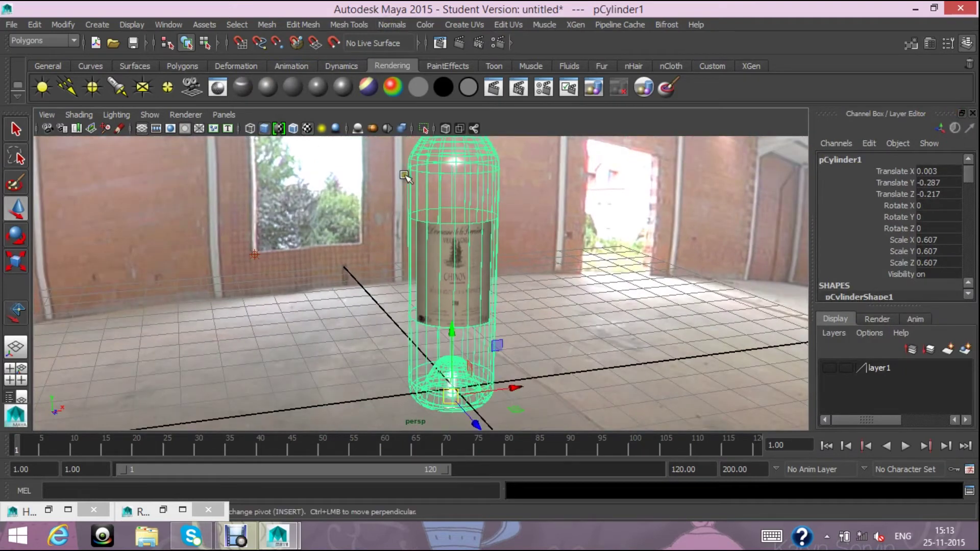
left_click(319, 23)
left_click(358, 23)
left_click(371, 23)
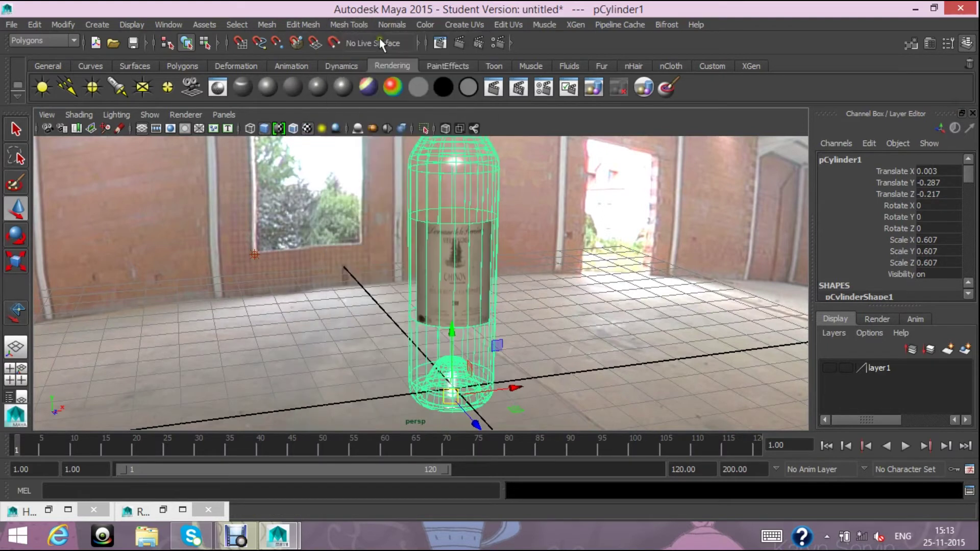
mouse_move(381, 186)
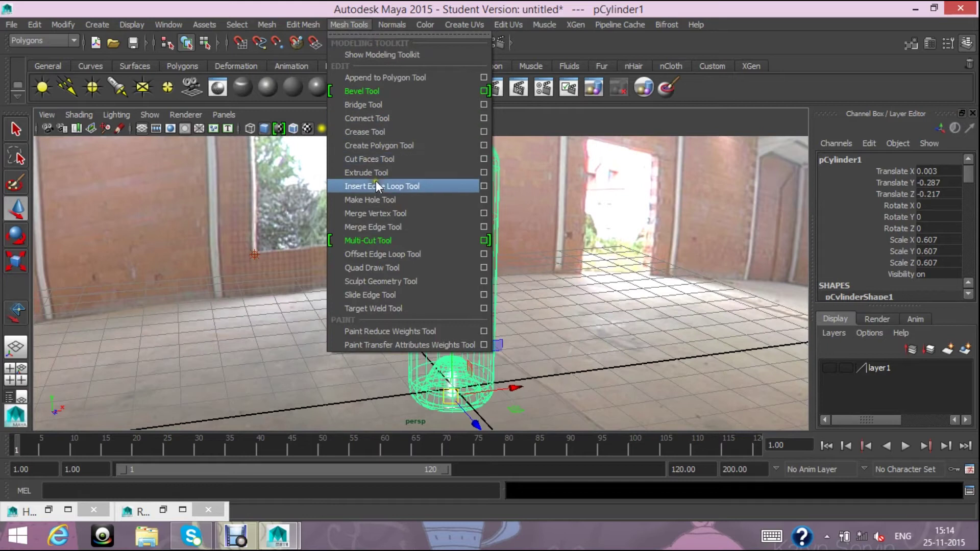
left_click(374, 188)
left_click(442, 181)
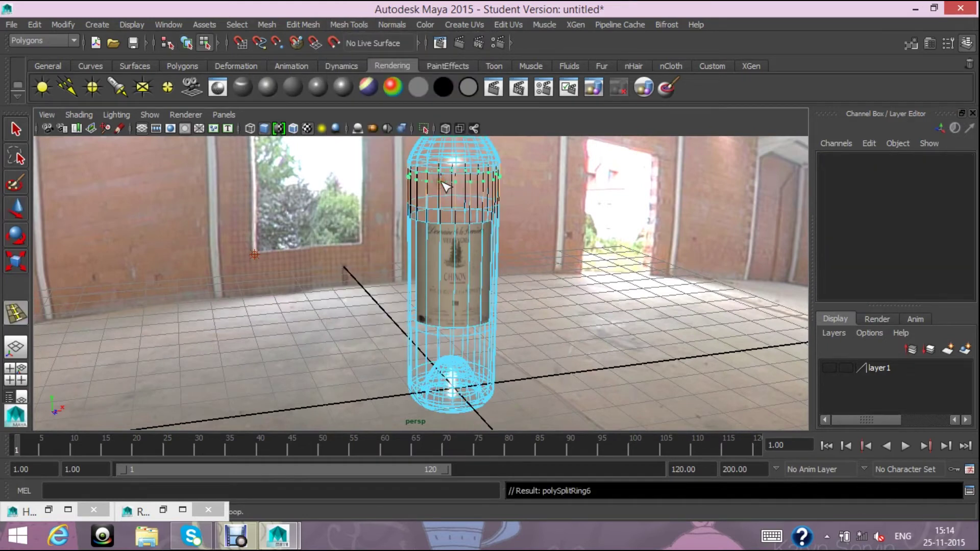
left_click(20, 131)
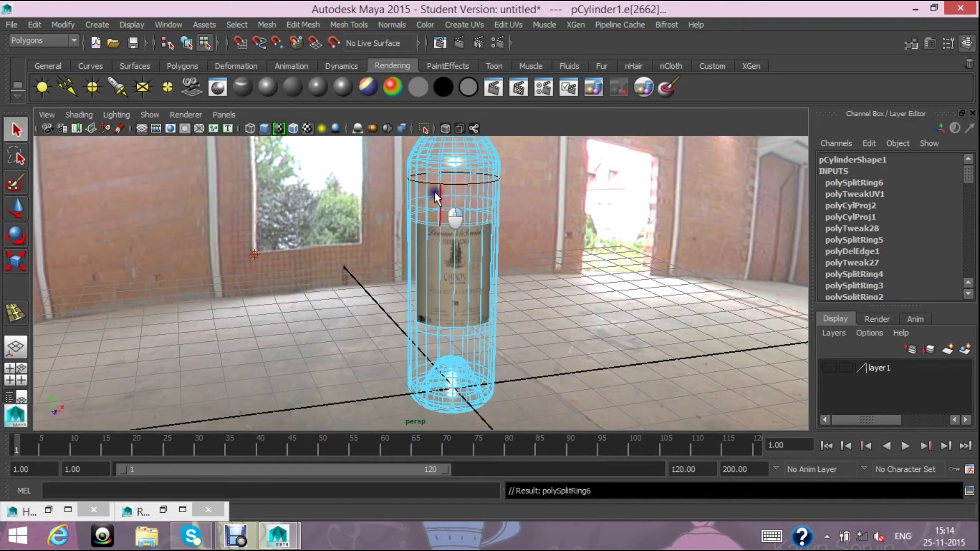
right_click_drag(433, 192, 502, 176)
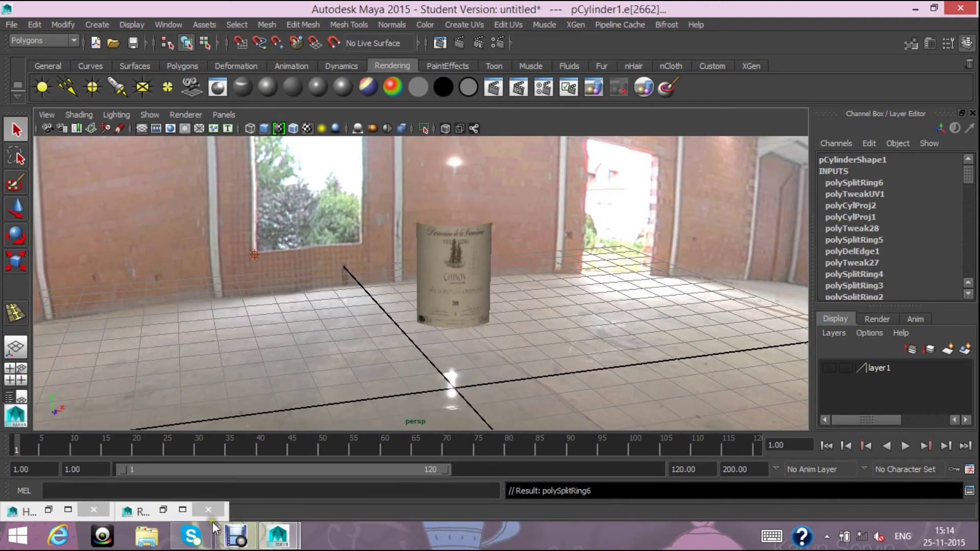